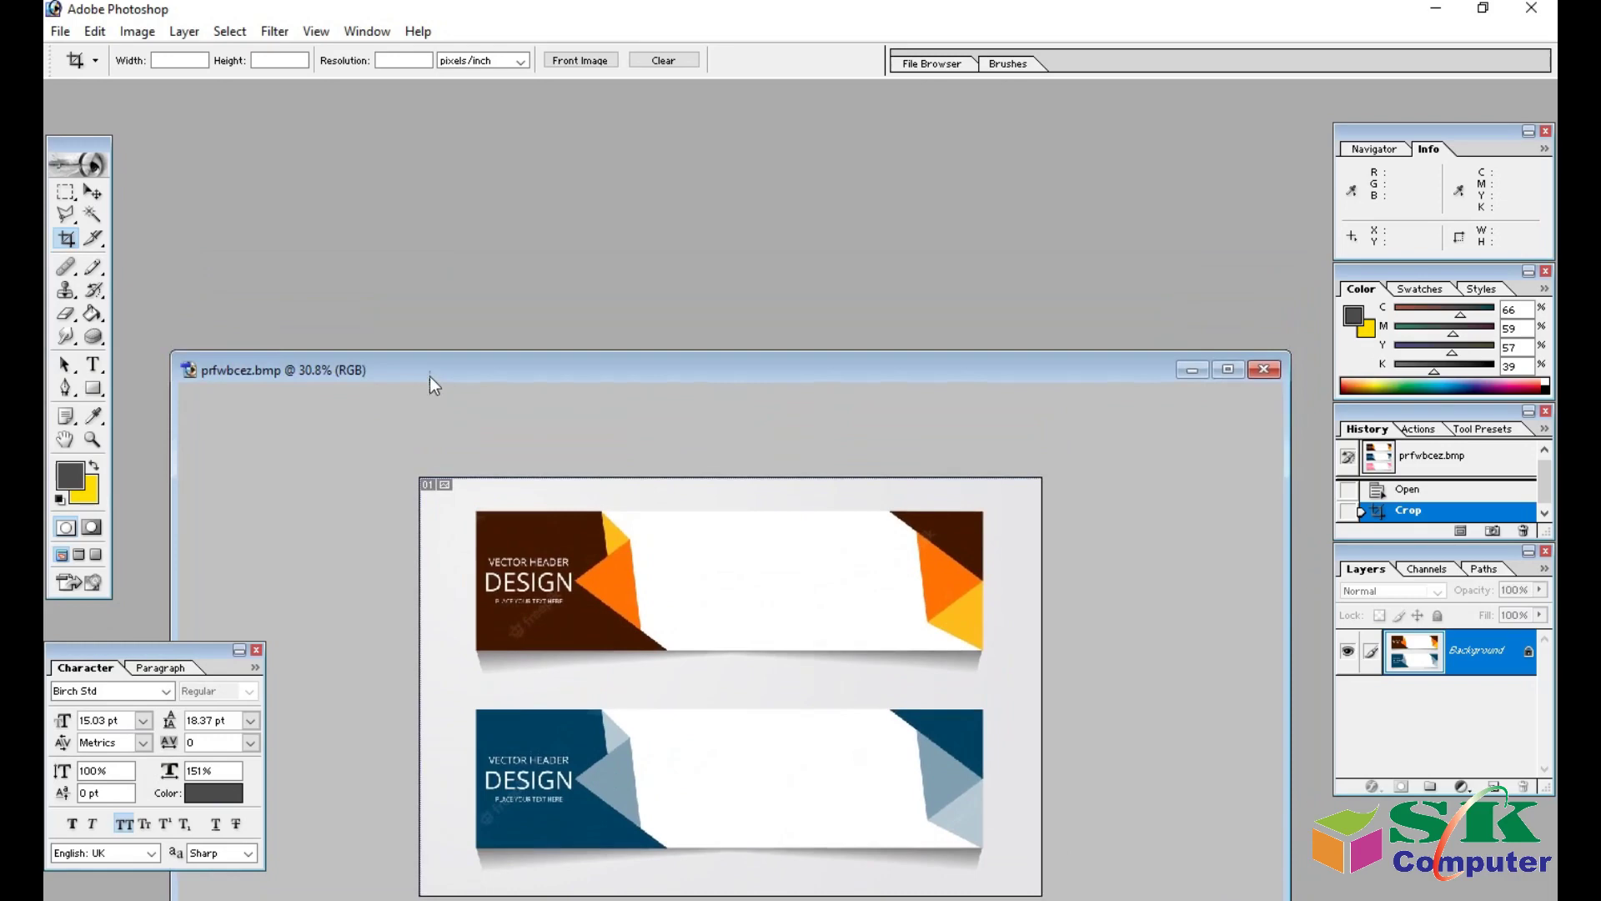
Move the prfwbcez.bmp reference window lower, zoom it to 37.2%, and resize it from its top edge.
{"action": "left_click_drag", "start_coordinate": [450, 298], "coordinate": [421, 364]}
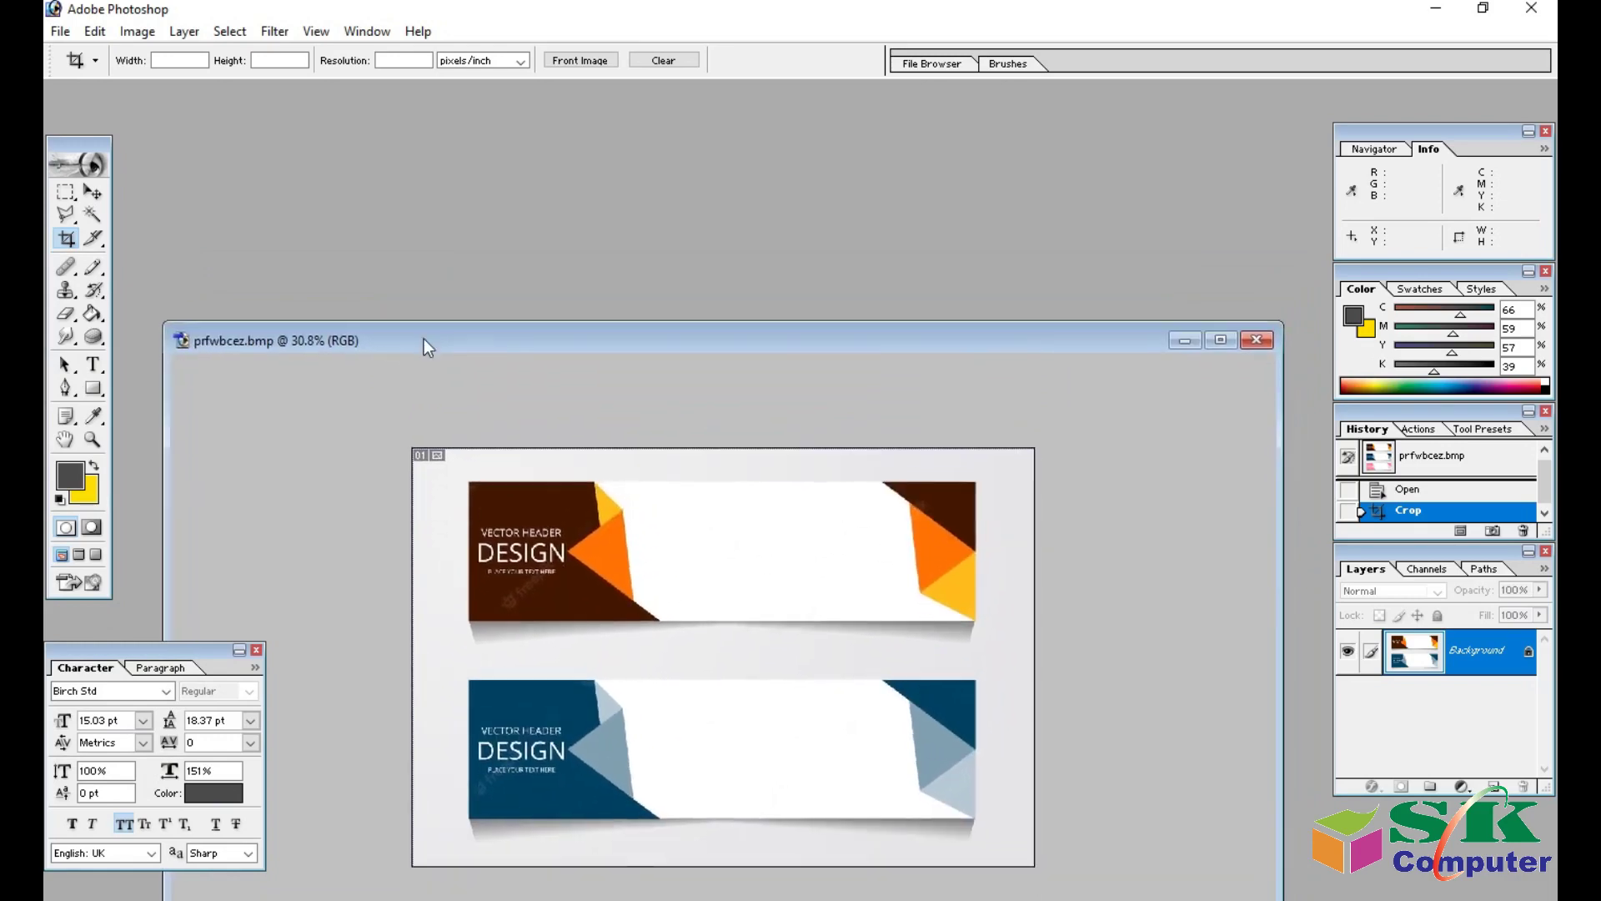
{"action": "scroll", "coordinate": [543, 466], "scroll_direction": "up", "scroll_amount": 1}
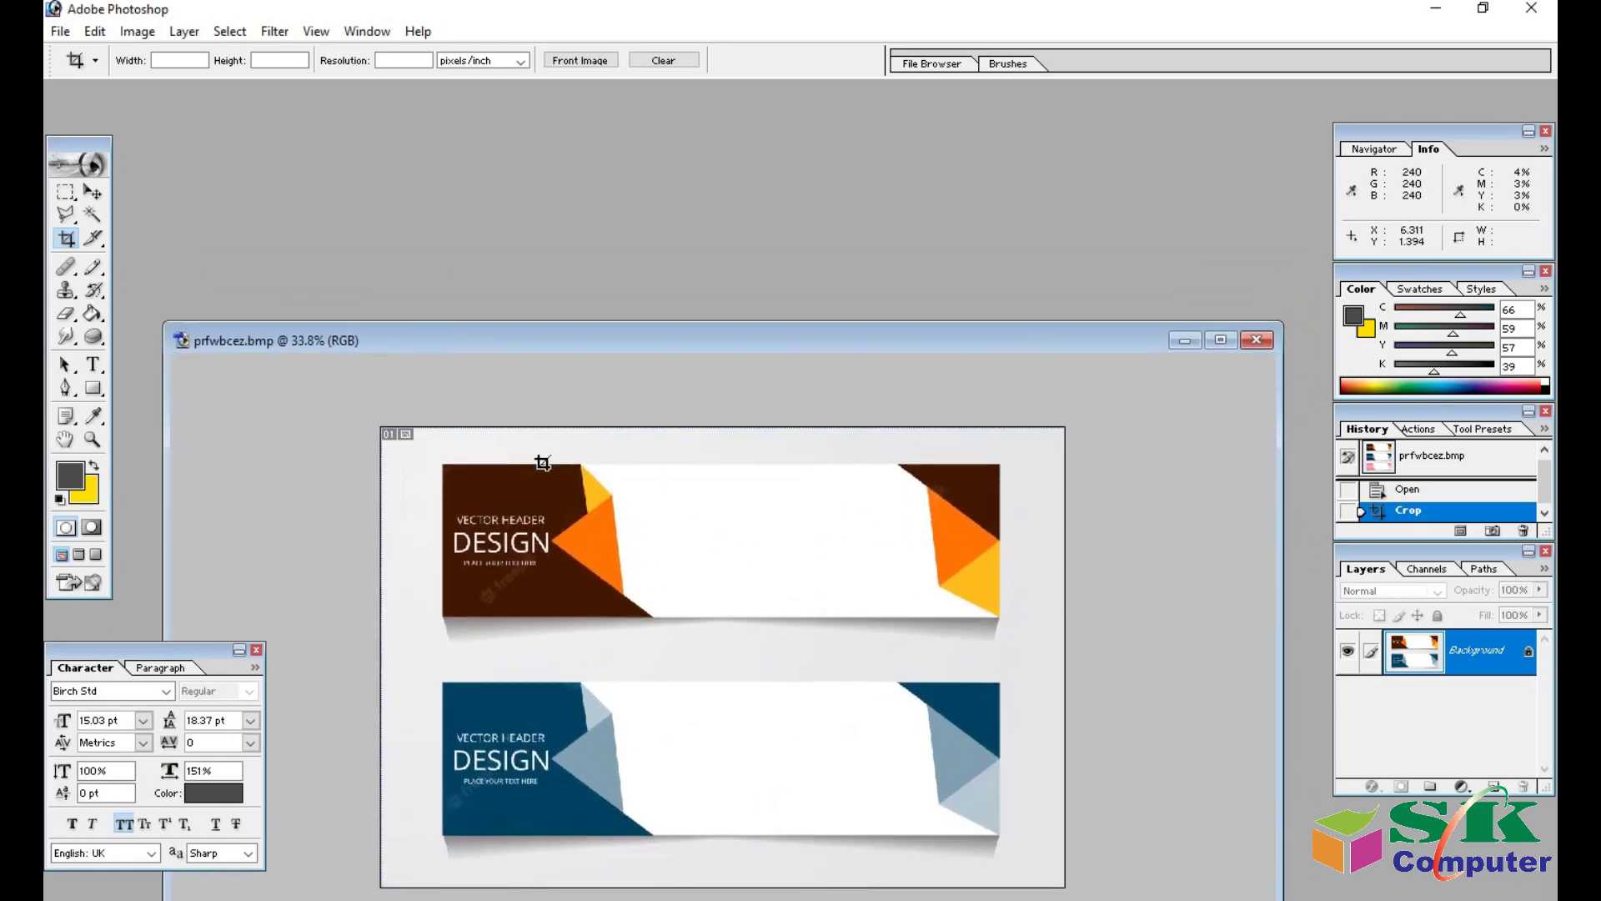
{"action": "scroll", "coordinate": [545, 463], "scroll_direction": "up", "scroll_amount": 1}
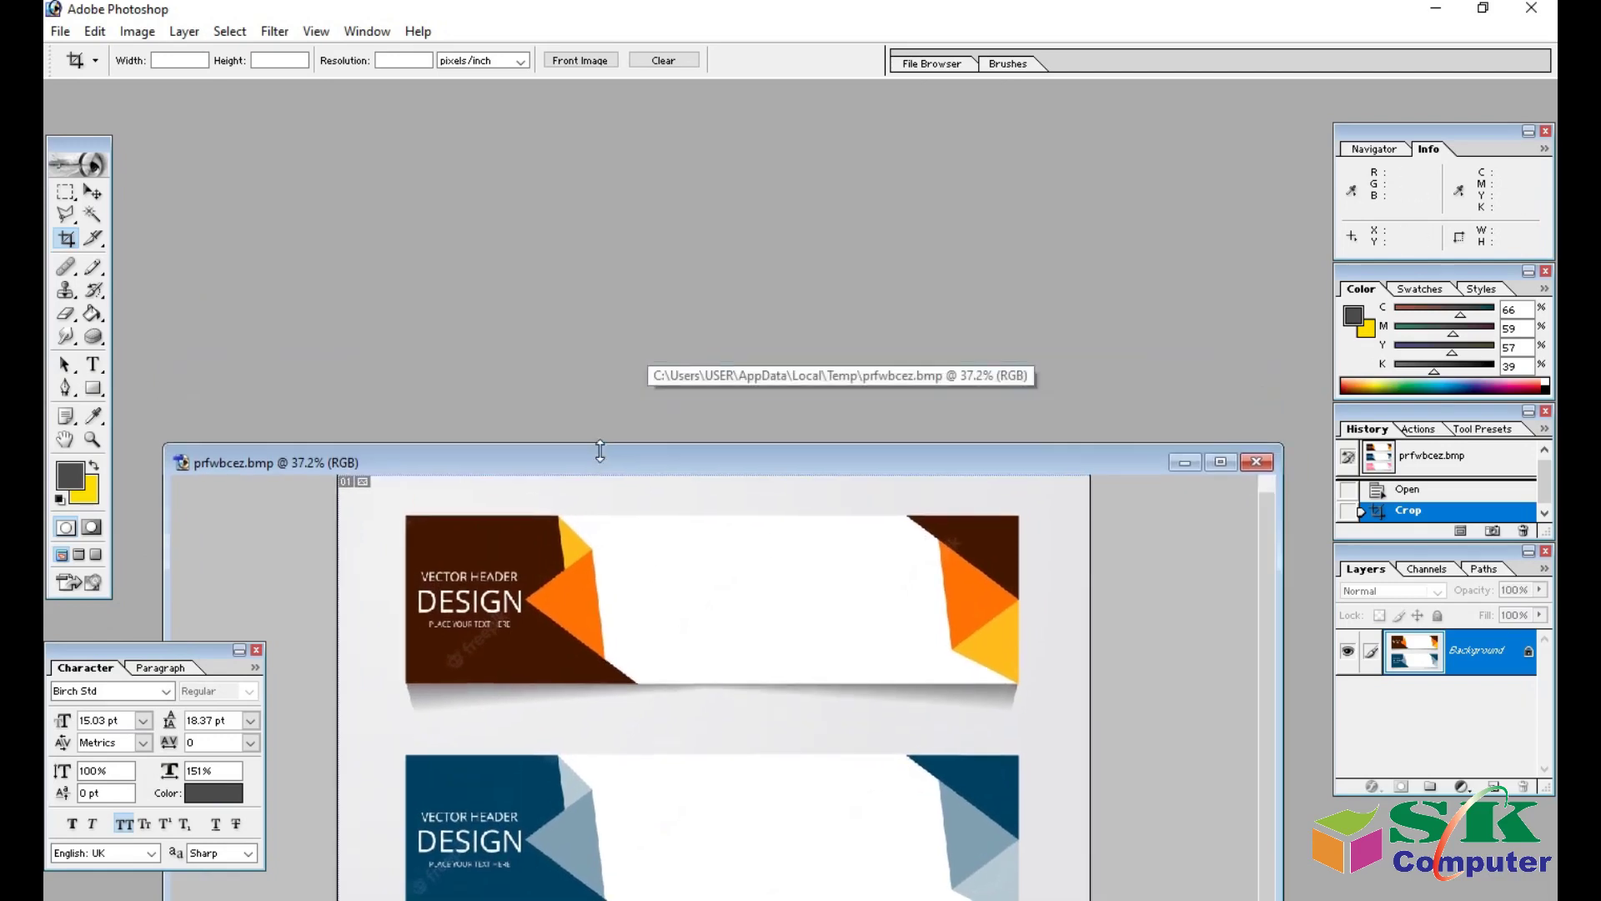
{"action": "mouse_move", "coordinate": [627, 323]}
{"action": "left_mouse_down"}
{"action": "mouse_move", "coordinate": [625, 501]}
{"action": "mouse_move", "coordinate": [627, 244]}
{"action": "mouse_move", "coordinate": [582, 502]}
{"action": "left_mouse_up"}
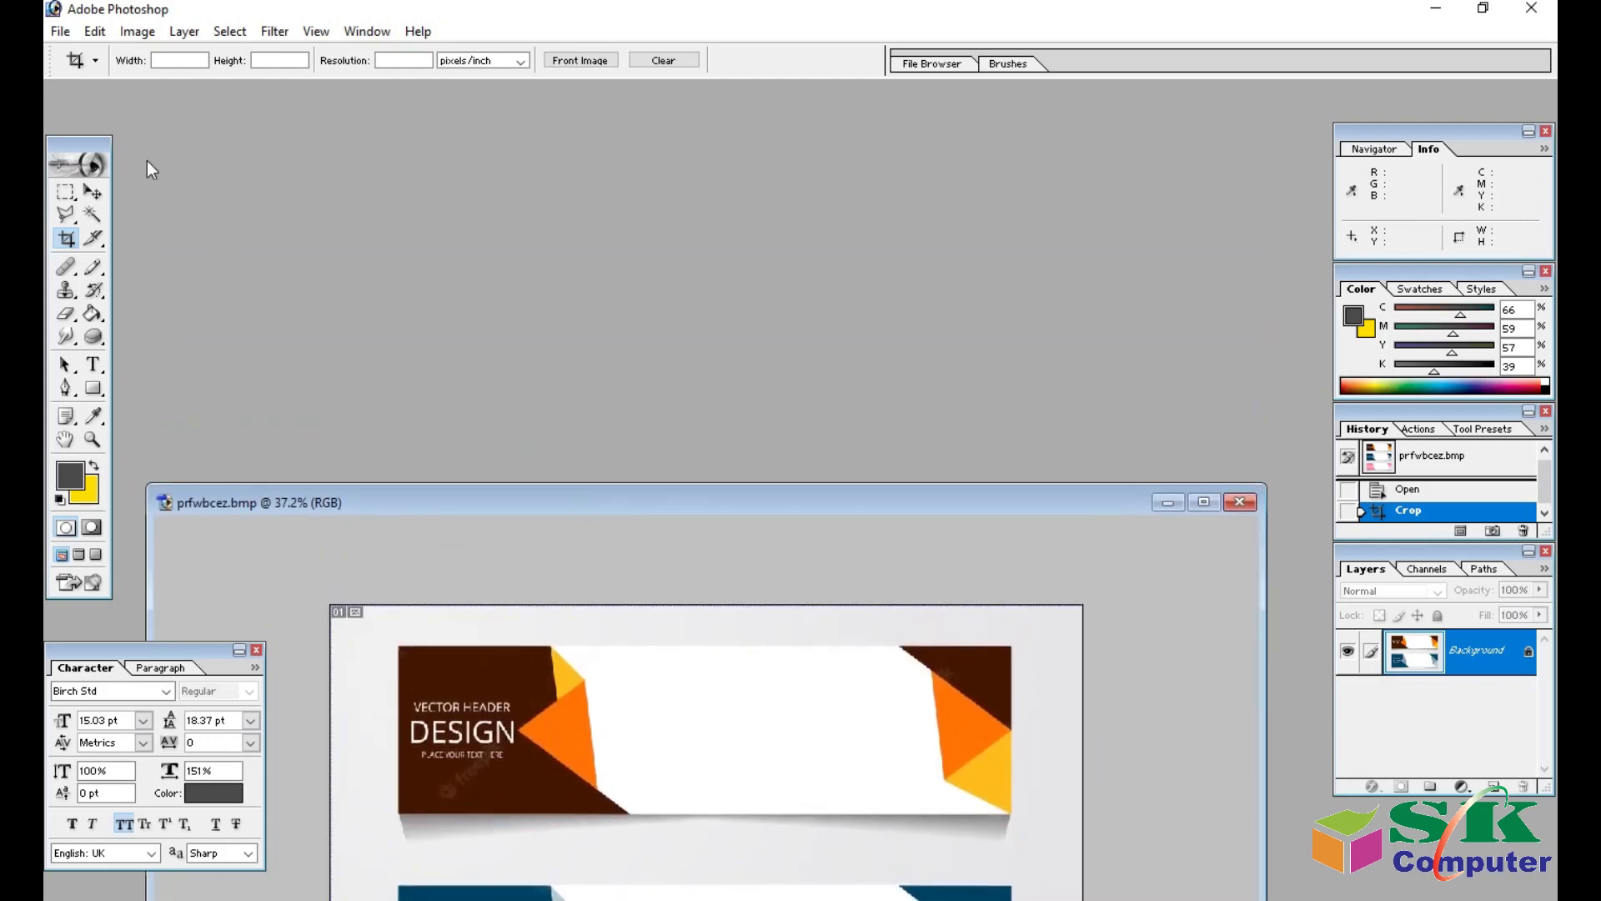
Create Untitled-1, an 8 × 5 inch, 300 pixels/inch, white CMYK document.
{"action": "left_click", "coordinate": [61, 34]}
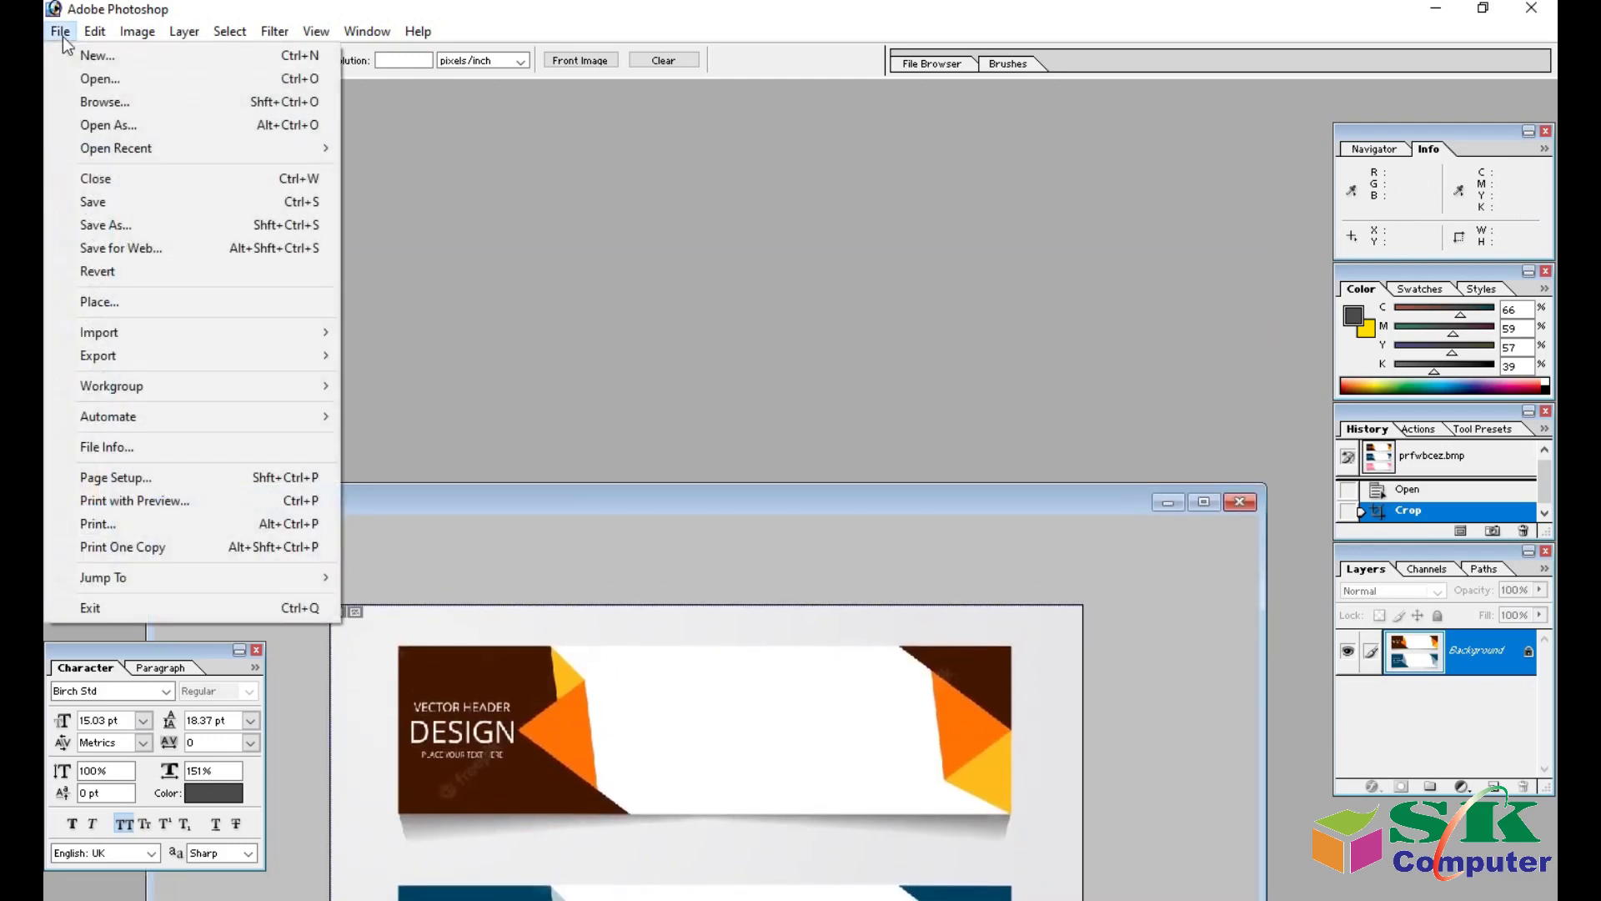
{"action": "left_click", "coordinate": [120, 57]}
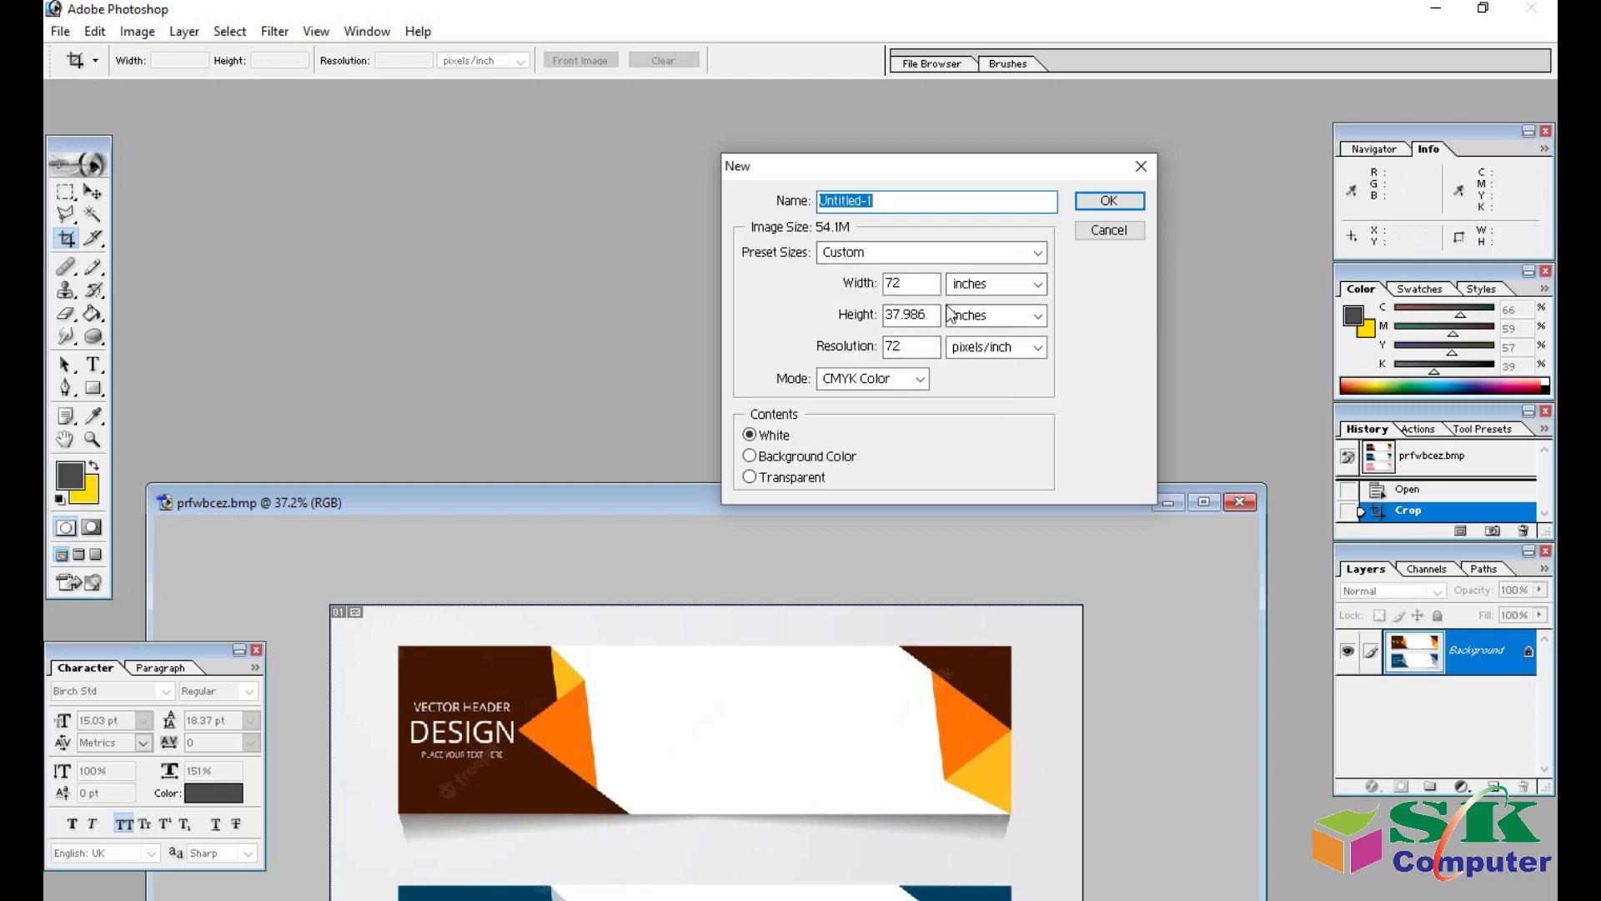
{"action": "left_click_drag", "start_coordinate": [917, 284], "coordinate": [863, 283]}
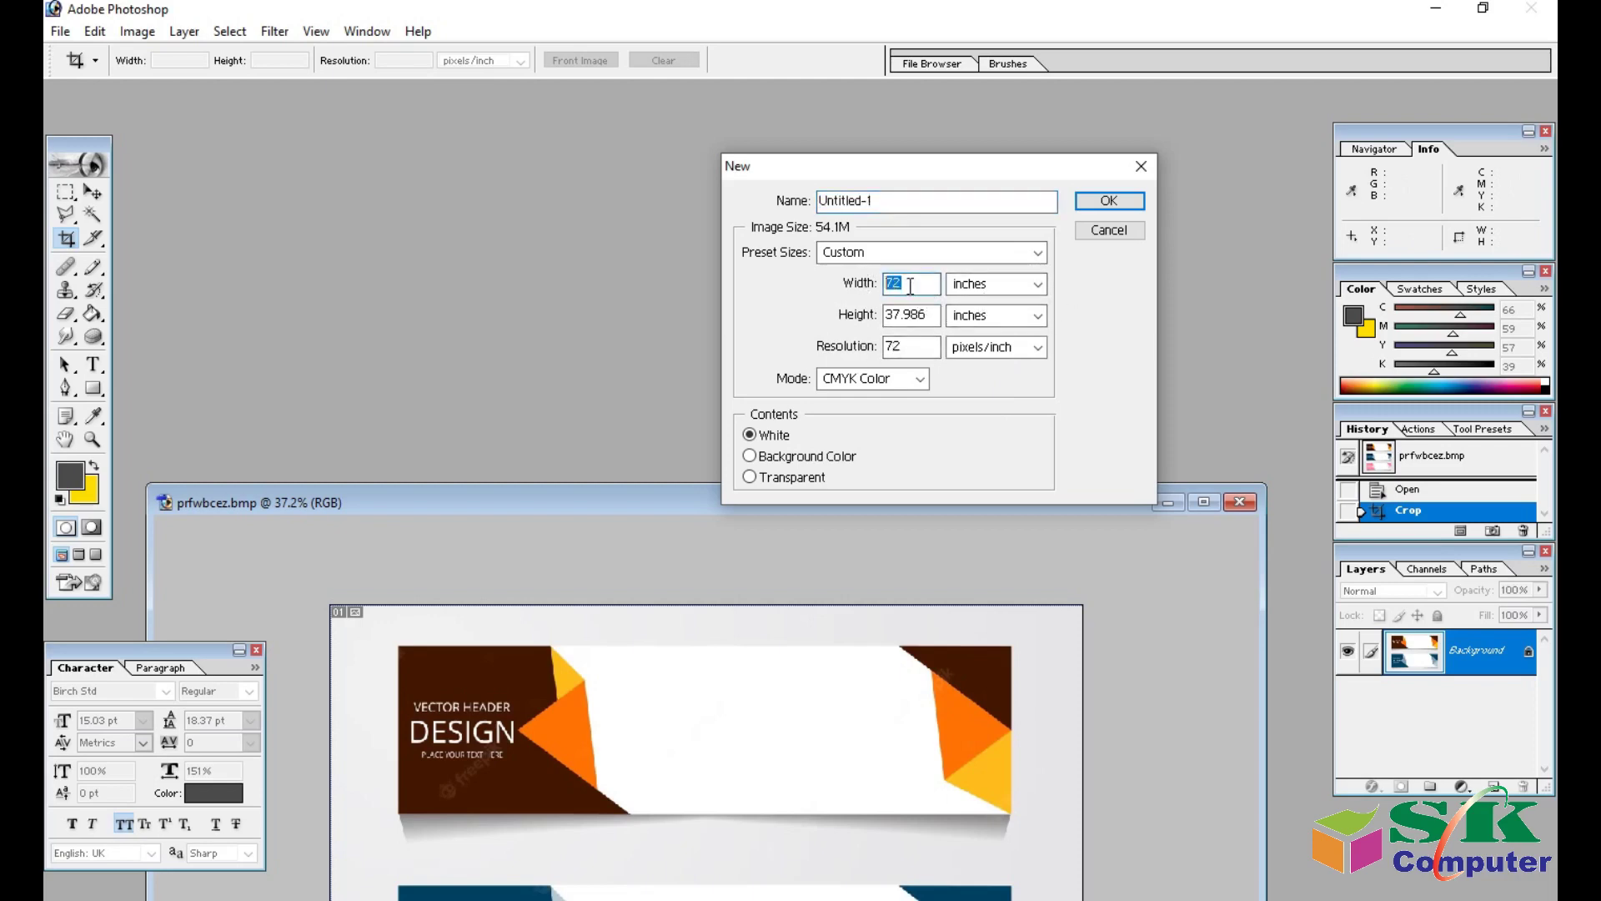
{"action": "left_click", "coordinate": [1037, 283]}
{"action": "type", "text": "8"}
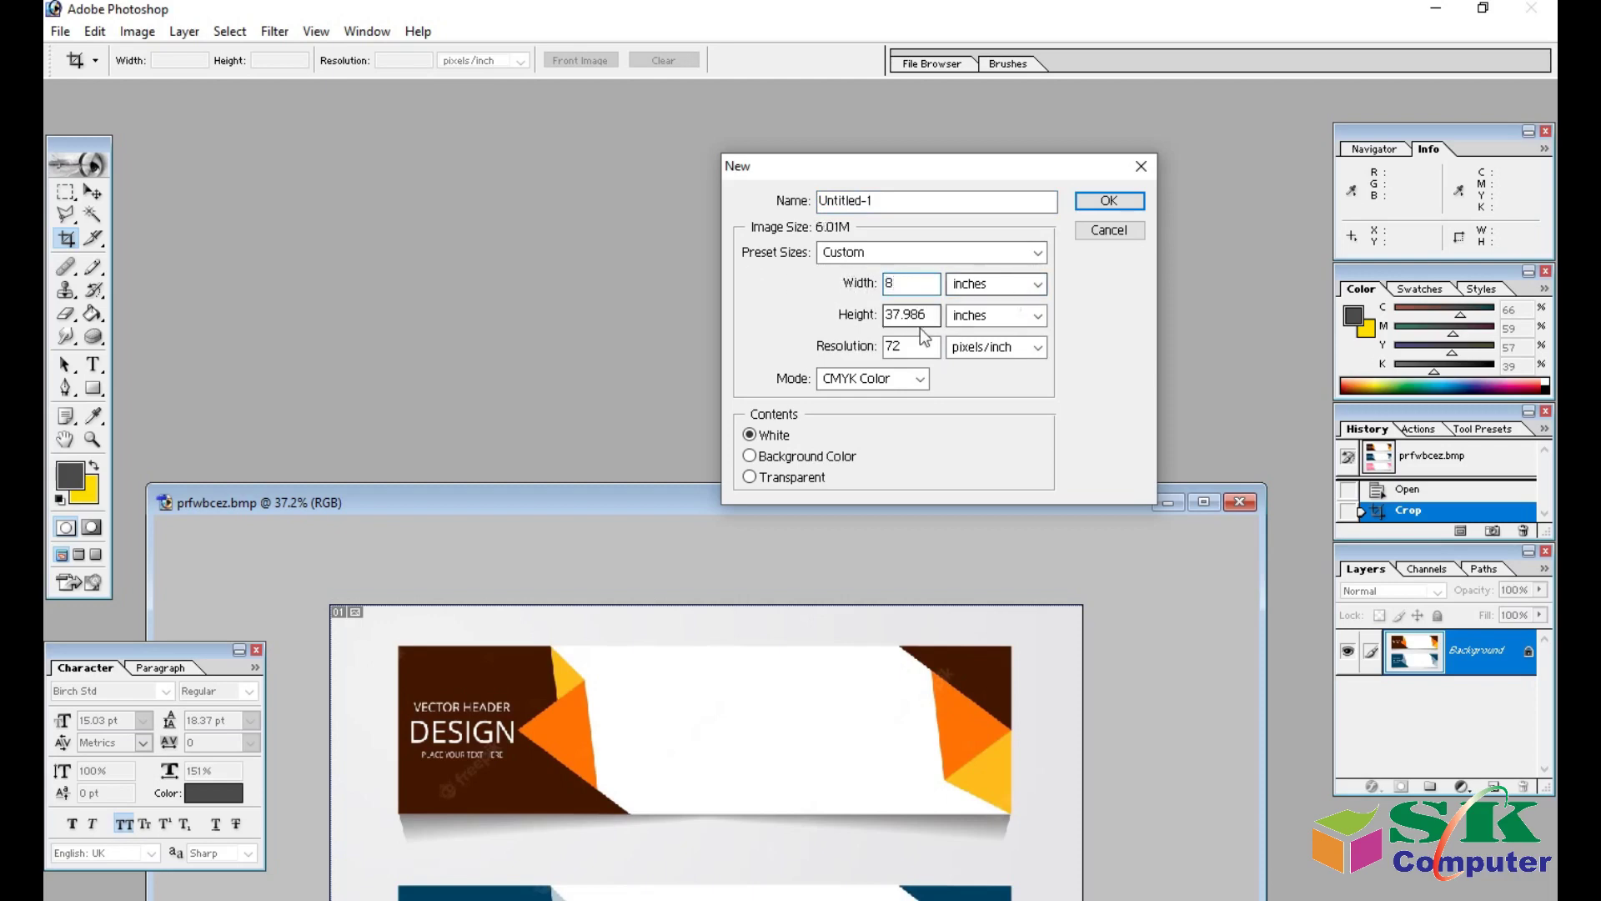
{"action": "left_click_drag", "start_coordinate": [918, 309], "coordinate": [838, 306]}
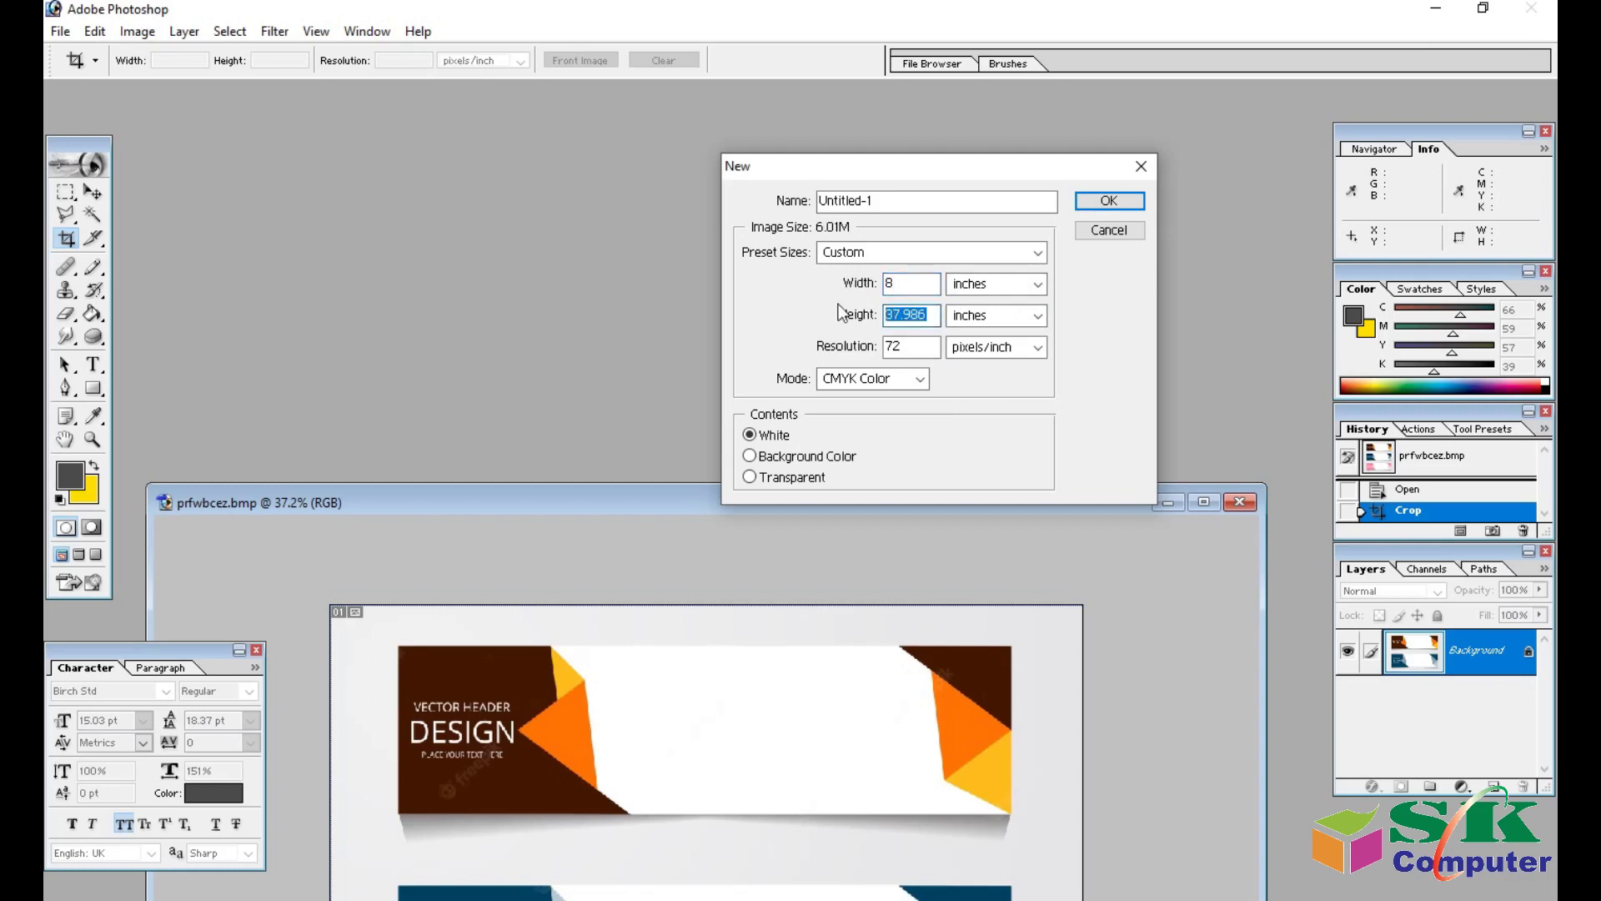
{"action": "type", "text": "4"}
{"action": "key", "text": "Tab"}
{"action": "type", "text": "300"}
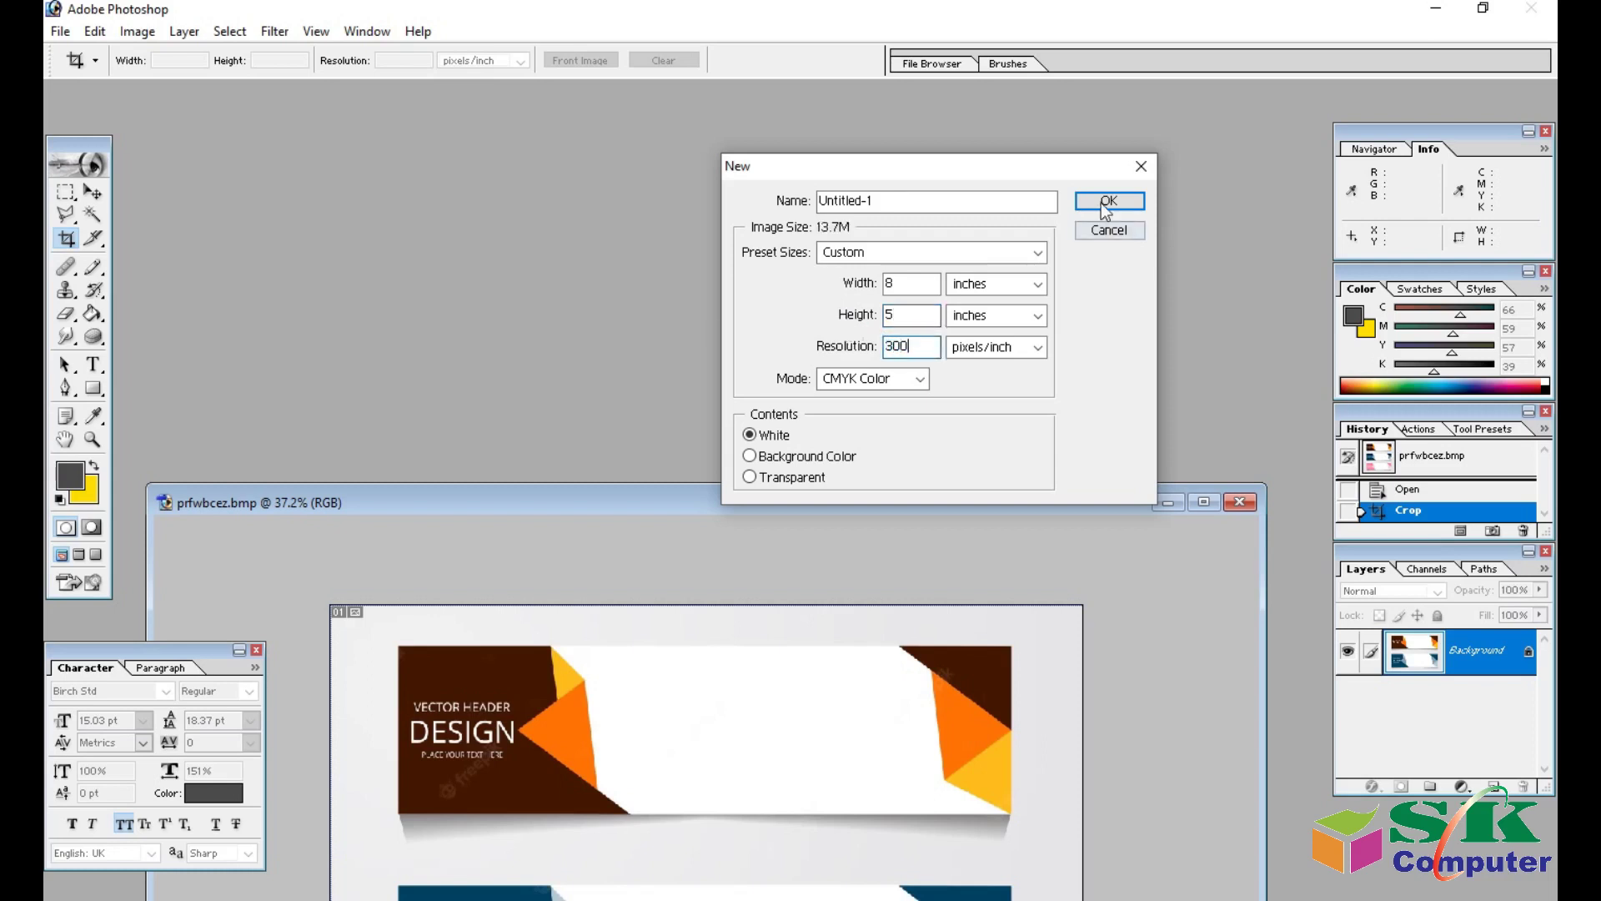
{"action": "left_click", "coordinate": [1106, 204]}
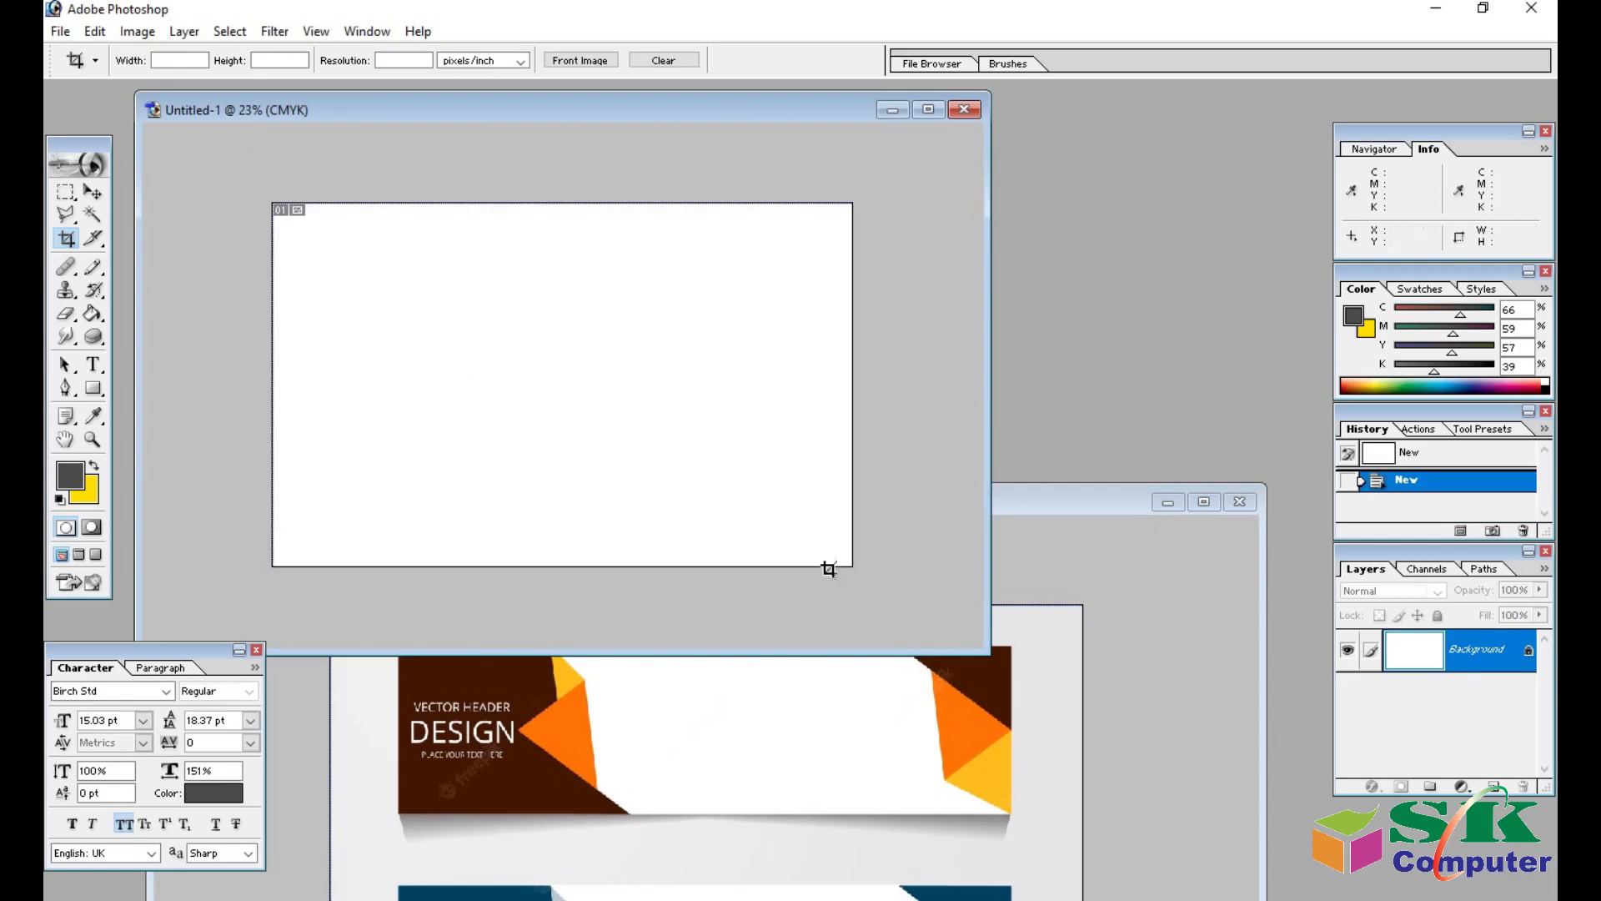
Rearrange the new document and reference banner windows so both are visible.
{"action": "left_click_drag", "start_coordinate": [817, 655], "coordinate": [814, 602]}
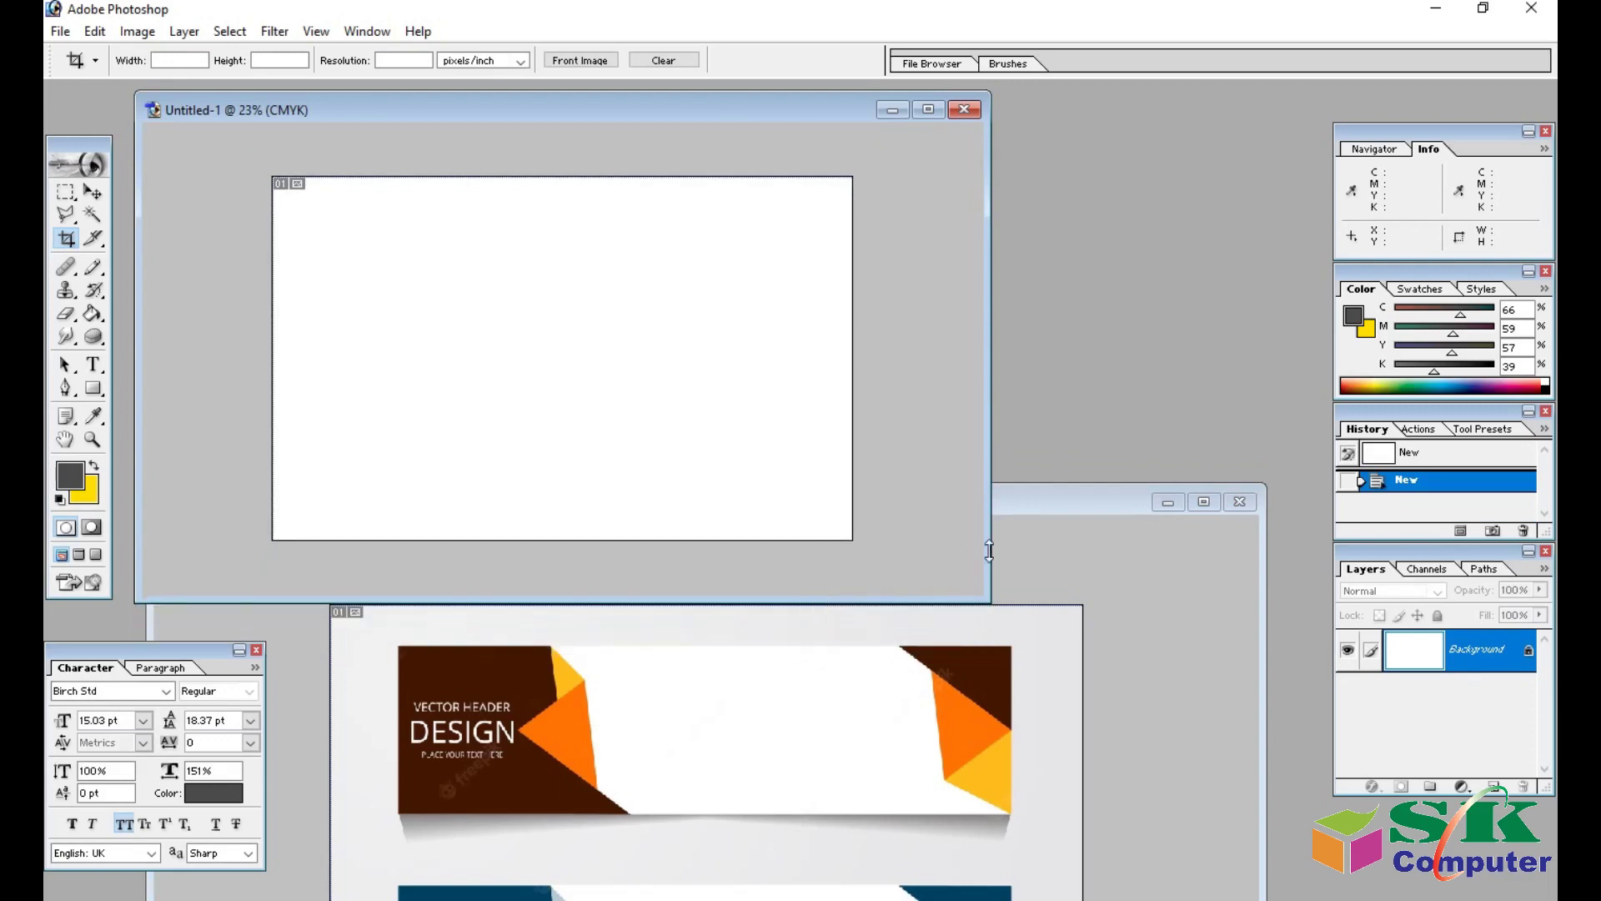
{"action": "left_click", "coordinate": [1045, 506]}
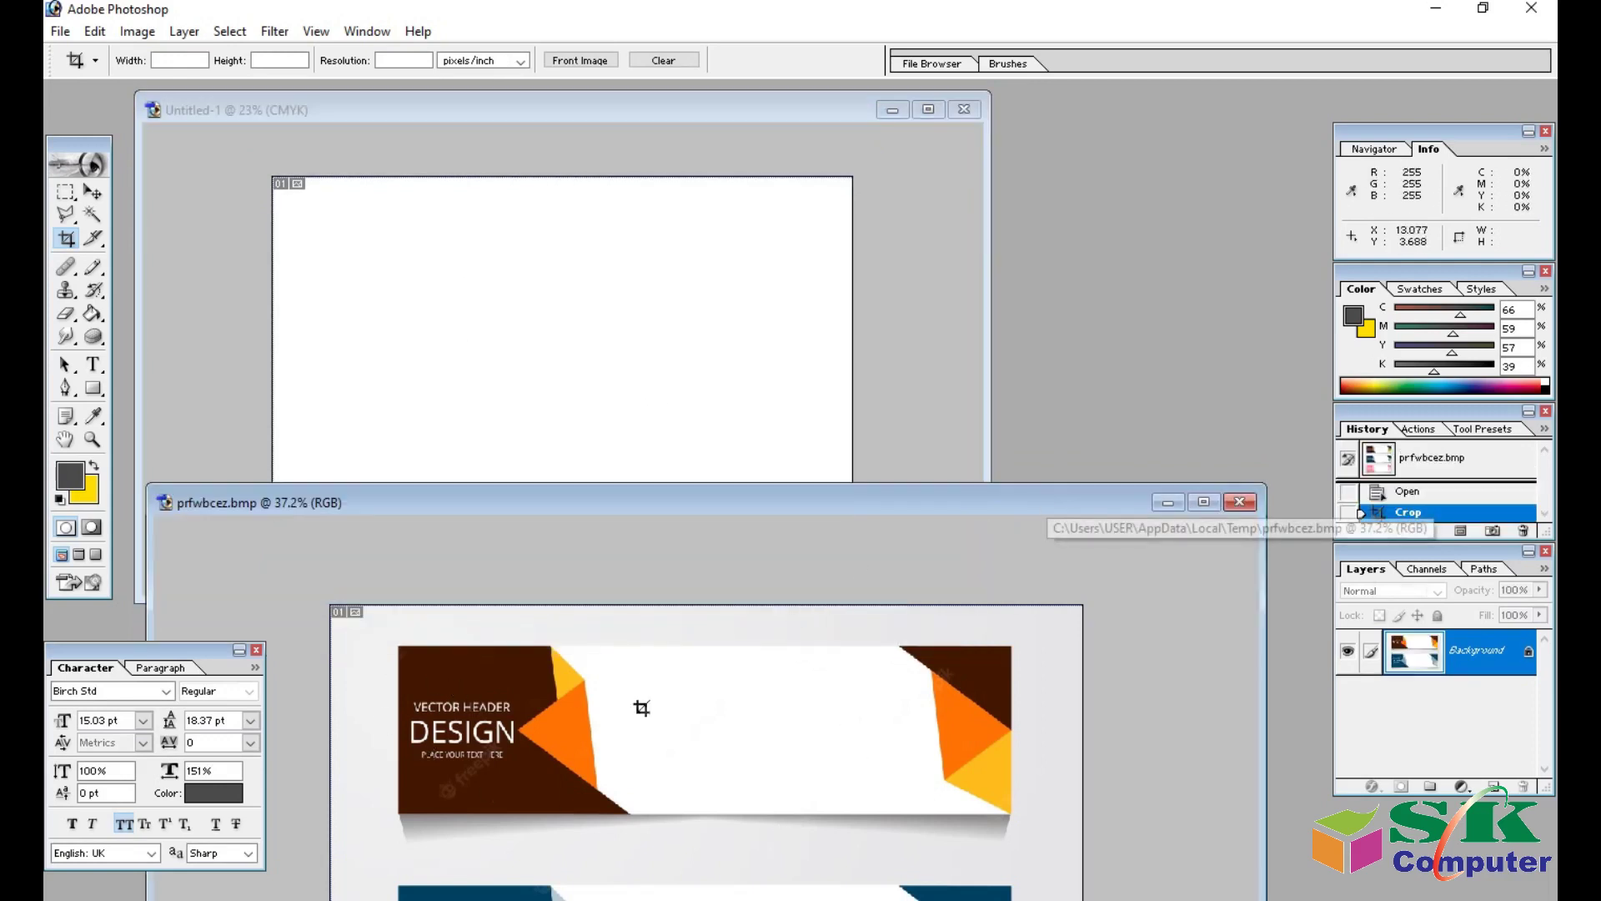
{"action": "mouse_move", "coordinate": [702, 506]}
{"action": "left_mouse_down"}
{"action": "mouse_move", "coordinate": [665, 566]}
{"action": "mouse_move", "coordinate": [609, 559]}
{"action": "left_mouse_up"}
{"action": "left_click", "coordinate": [566, 429]}
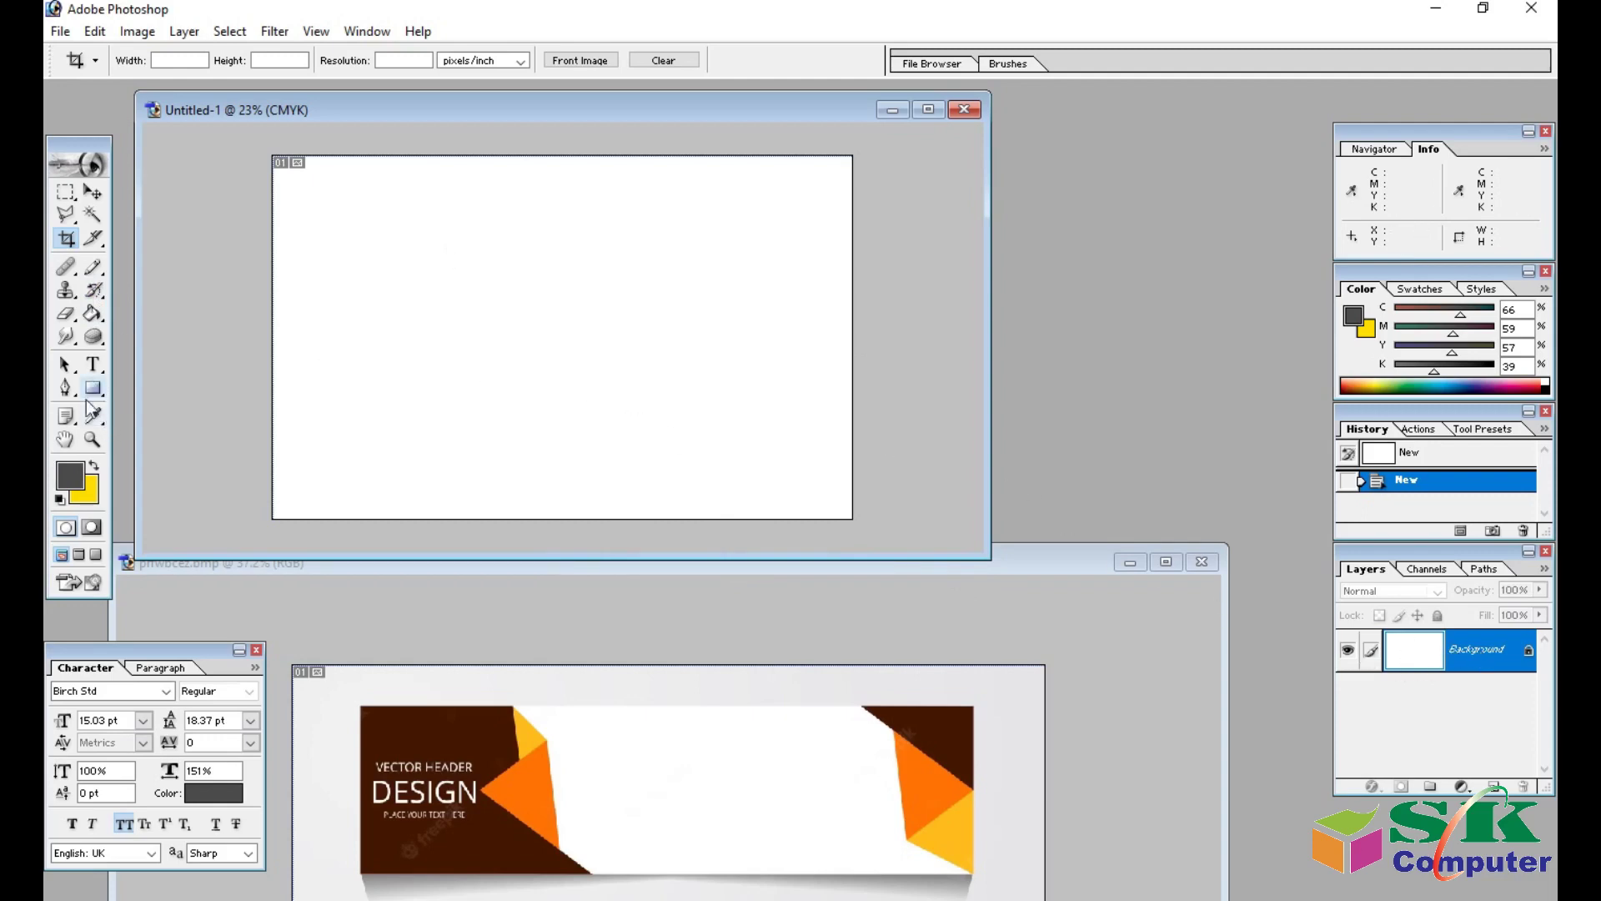
Set the foreground to light grey C0 M0 Y0 K10 and Paint Bucket-fill the canvas.
{"action": "left_click", "coordinate": [69, 475]}
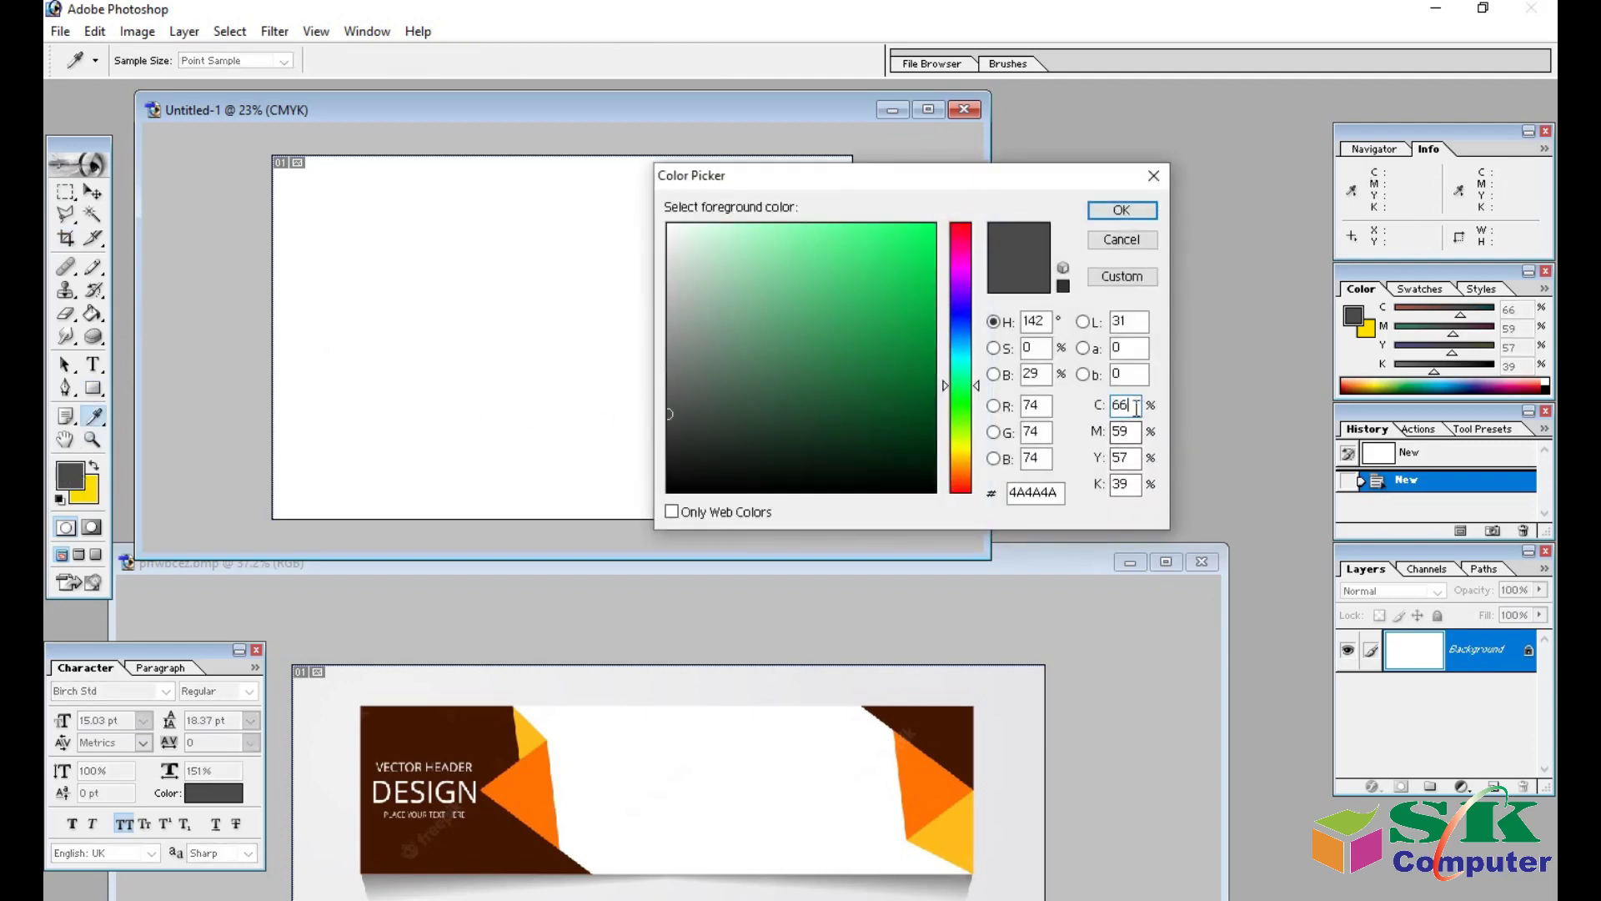
{"action": "type", "text": "0"}
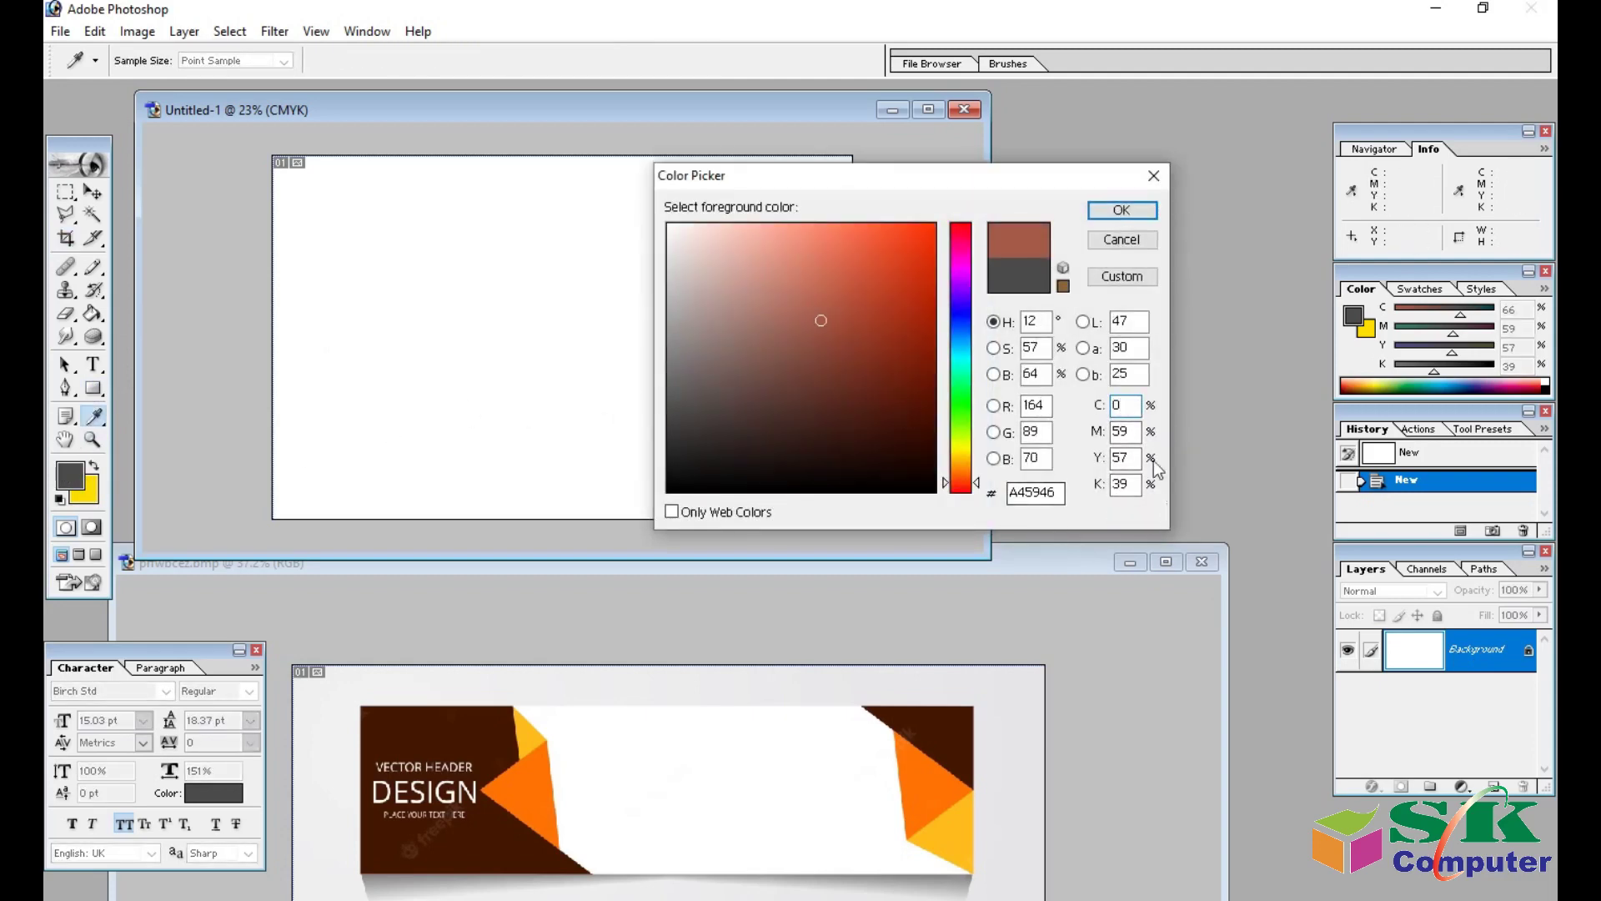
{"action": "type", "text": "0"}
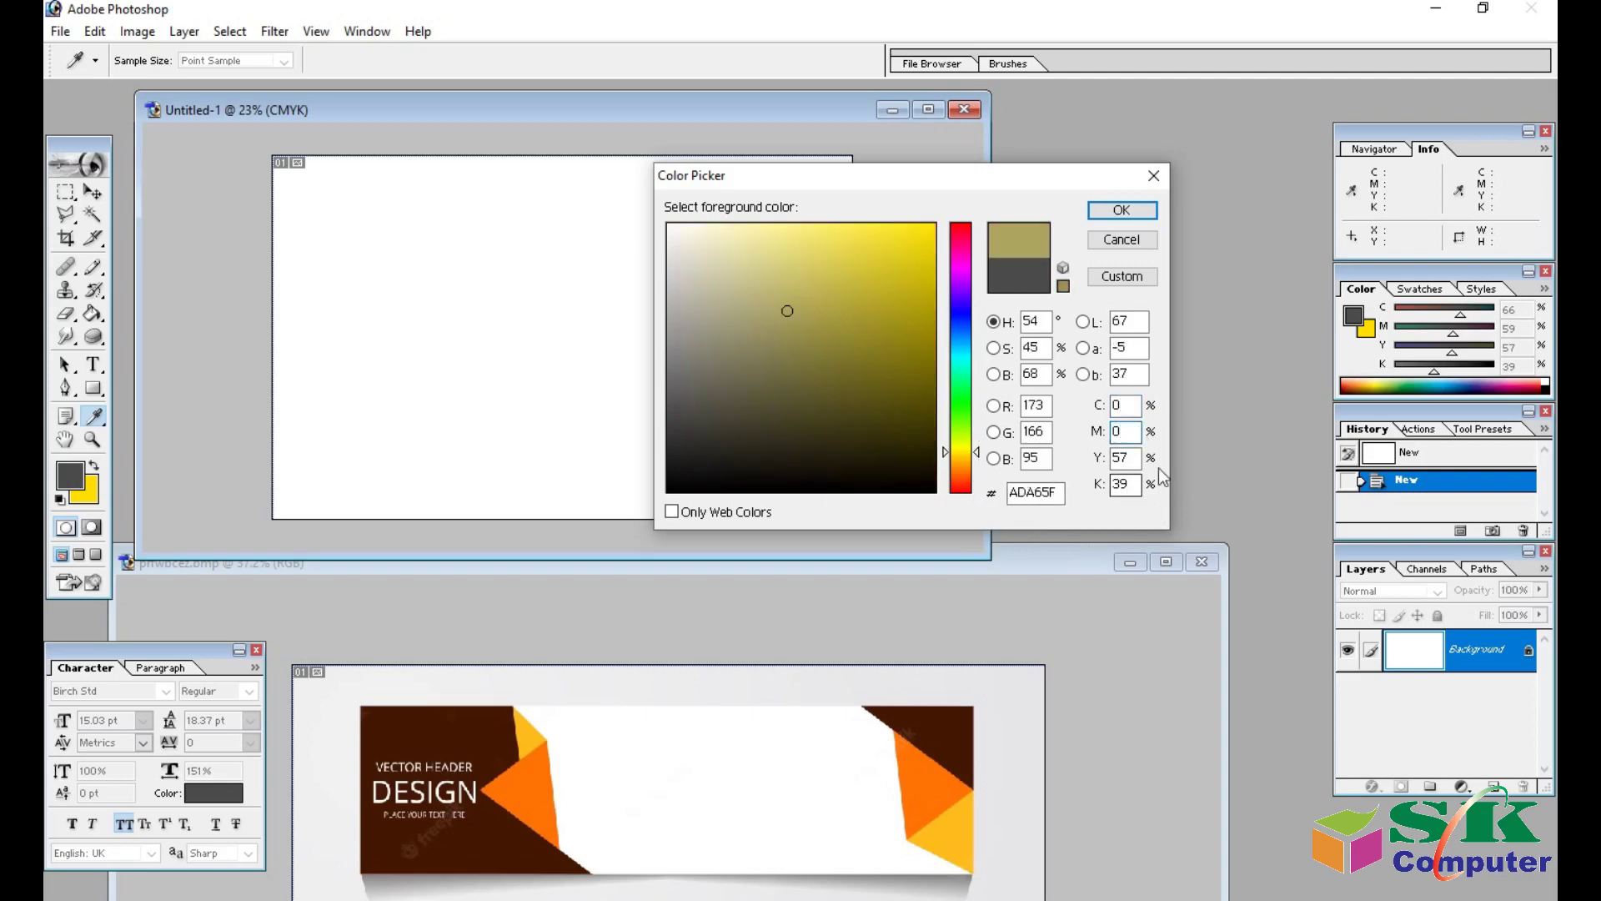
{"action": "key", "text": "Tab"}
{"action": "type", "text": "0"}
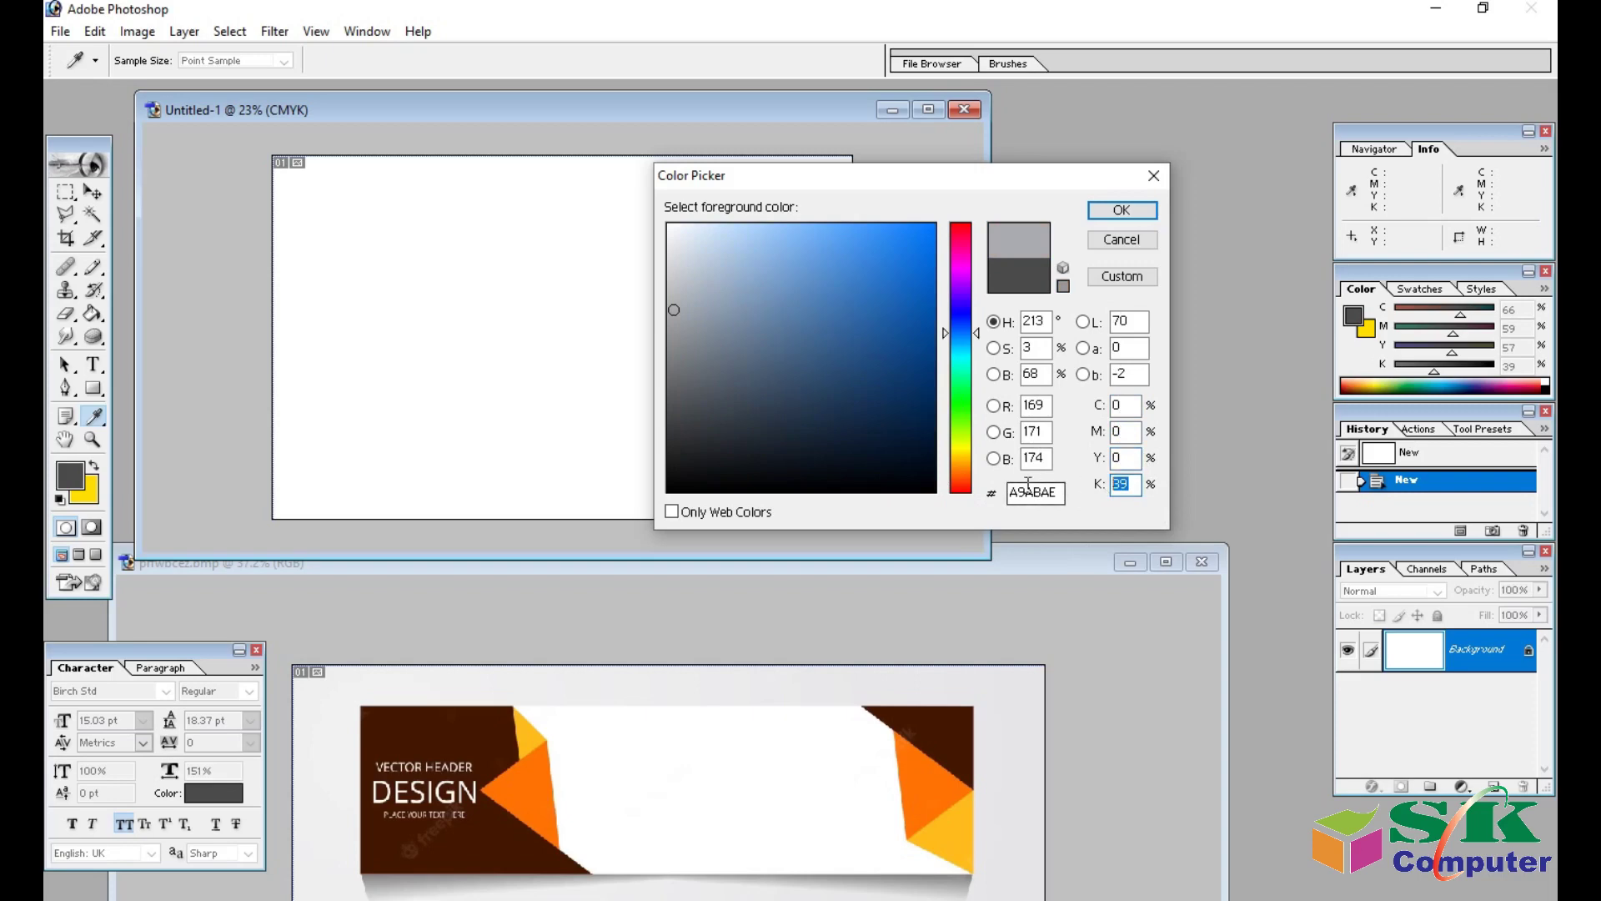
{"action": "type", "text": "10"}
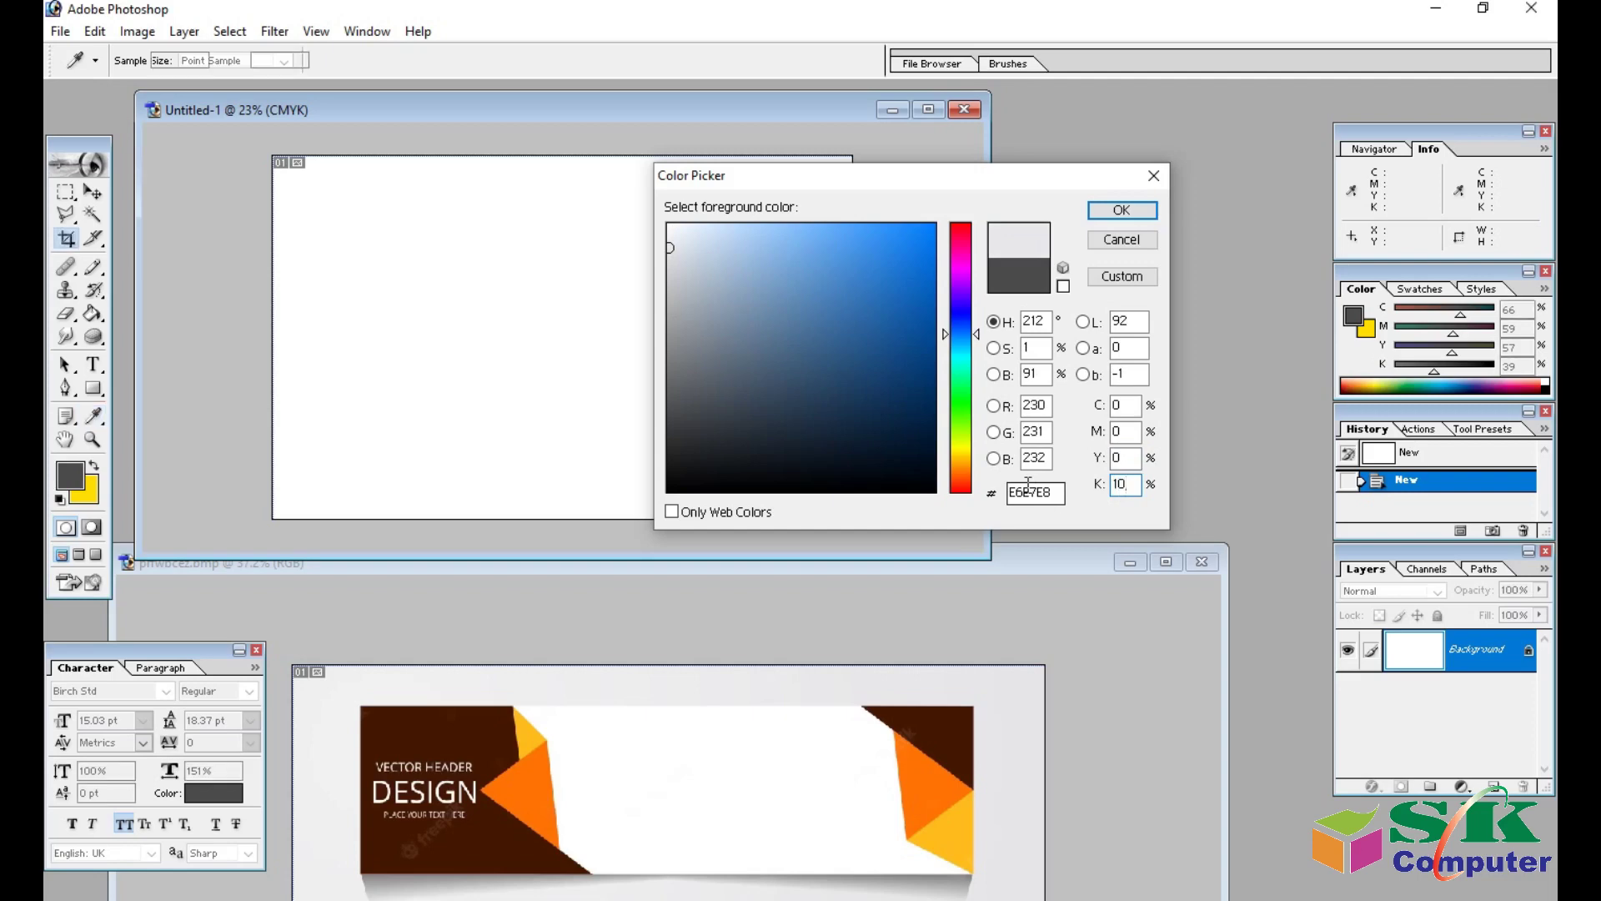
{"action": "key", "text": "Return"}
{"action": "key", "text": "c"}
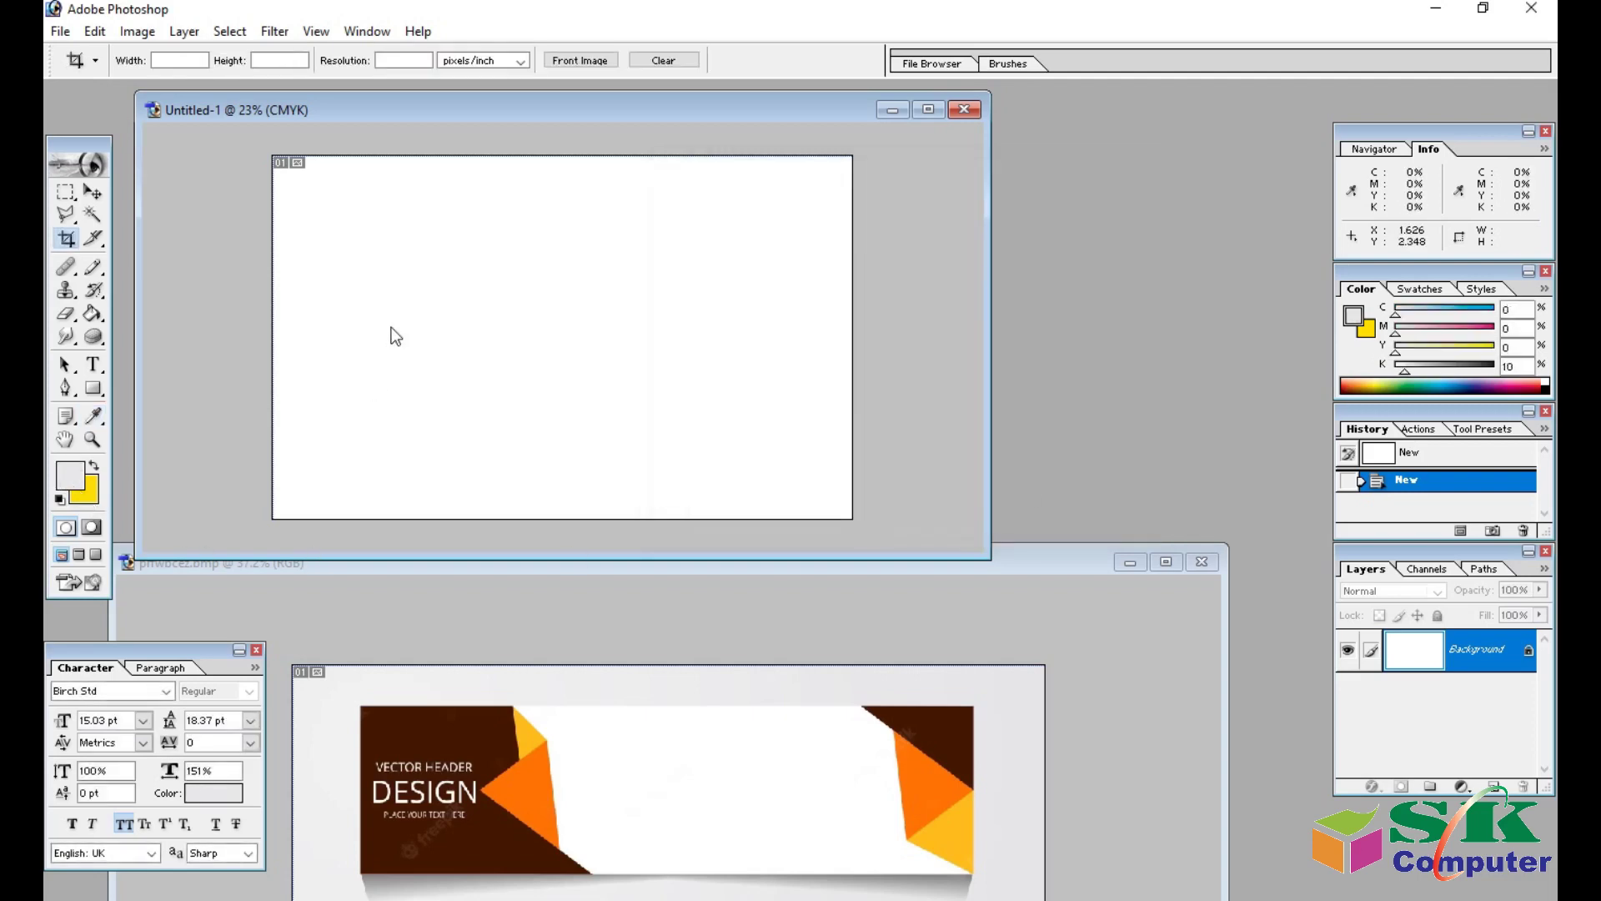
{"action": "left_click", "coordinate": [93, 322]}
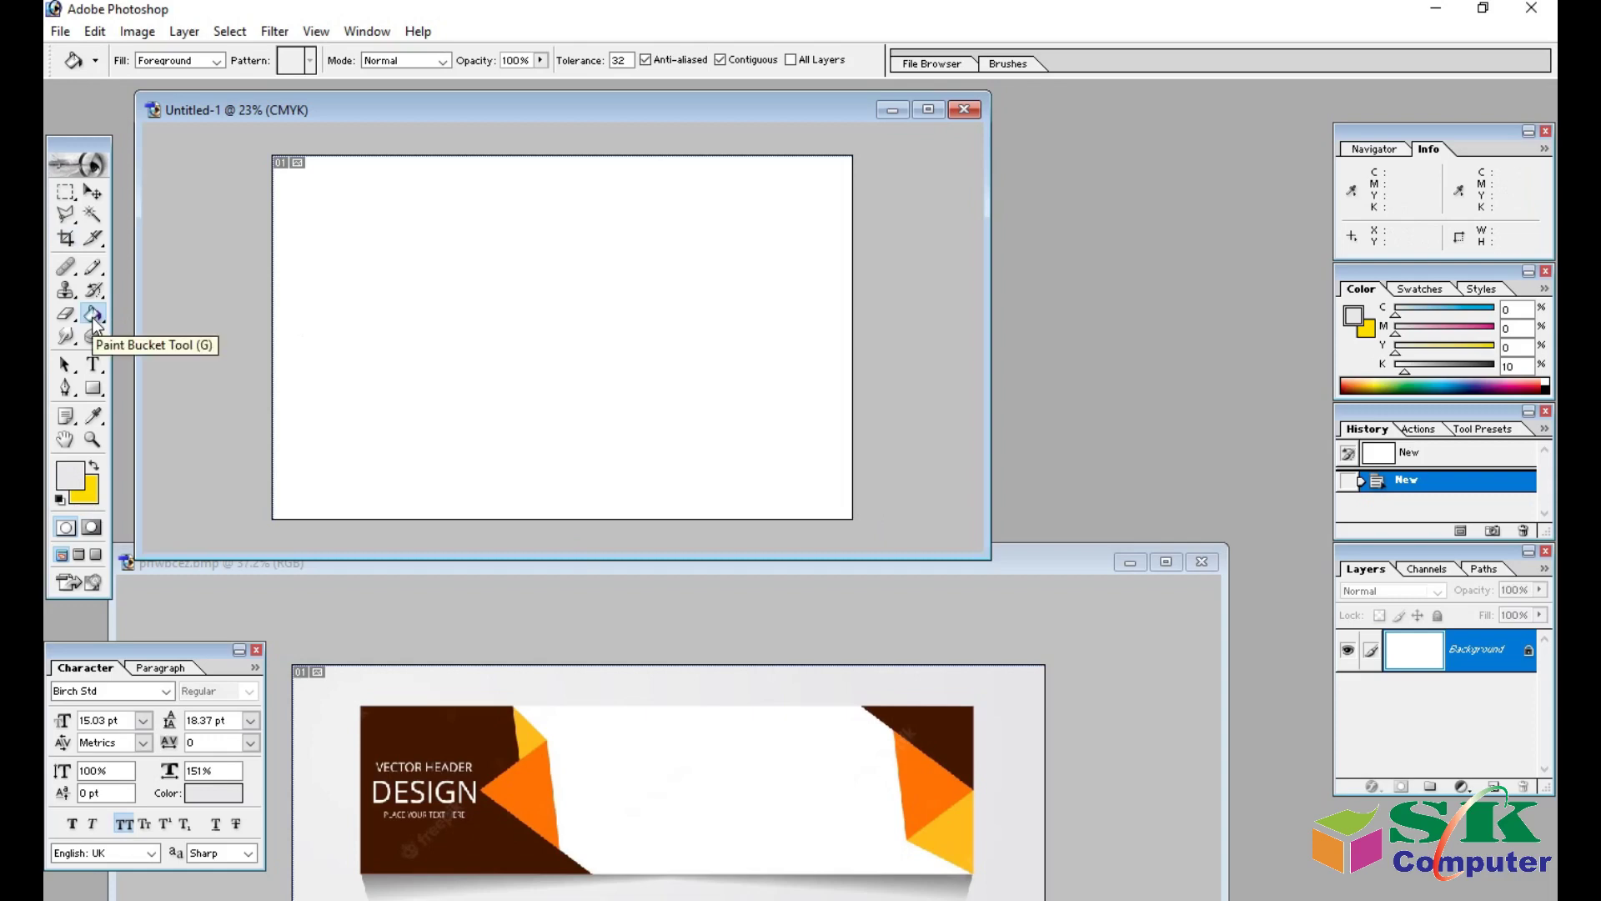
{"action": "left_click", "coordinate": [444, 310]}
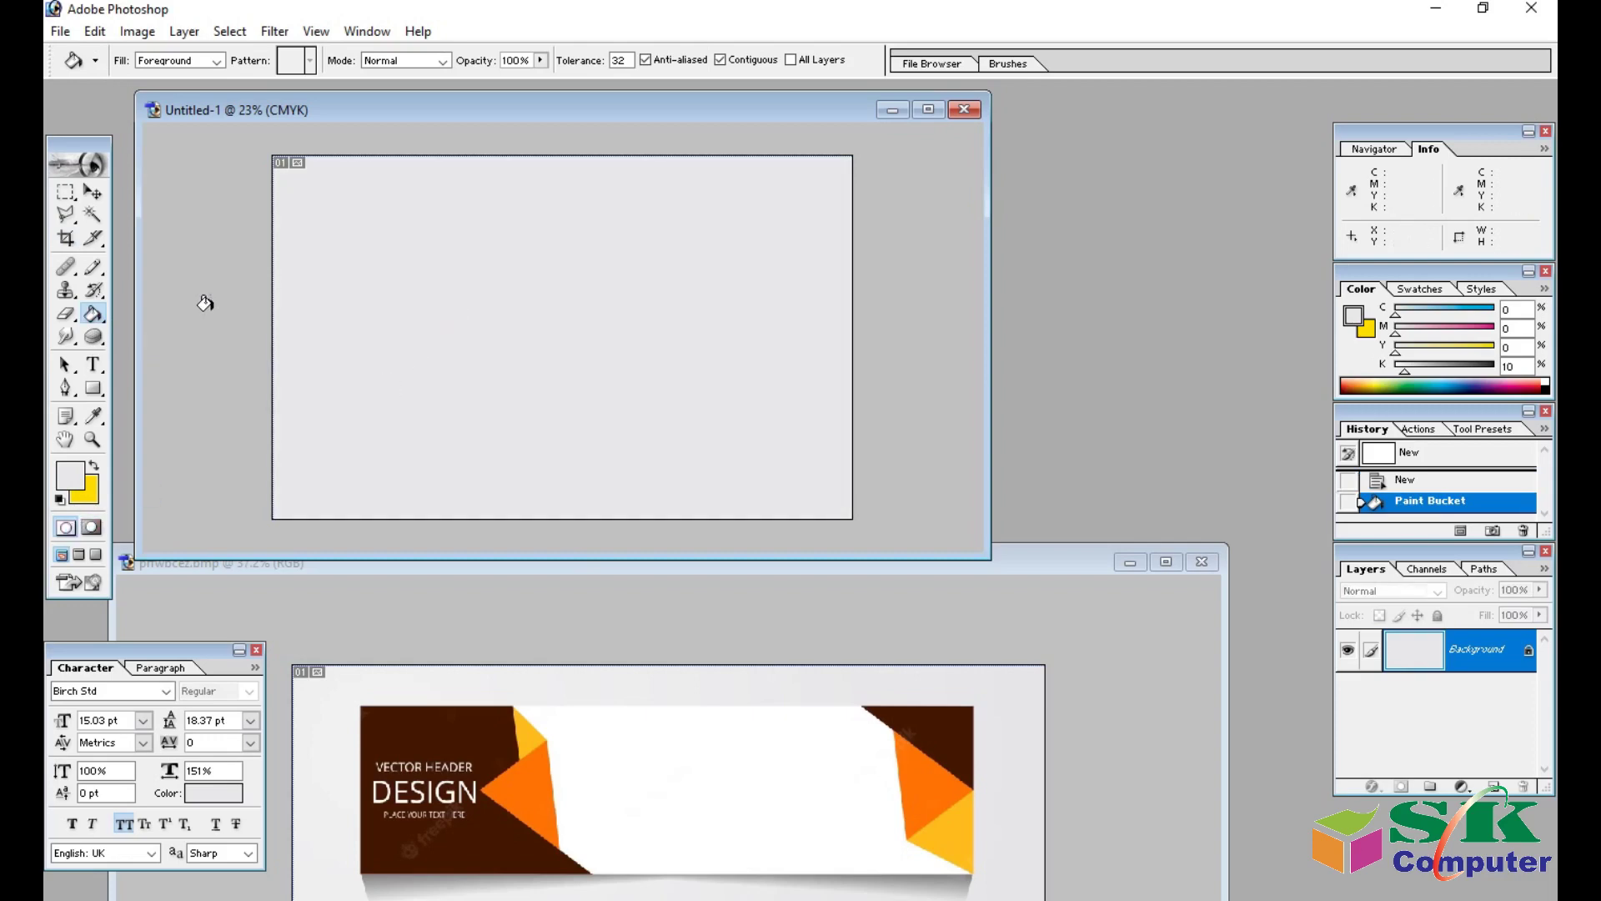
{"action": "left_click", "coordinate": [83, 193]}
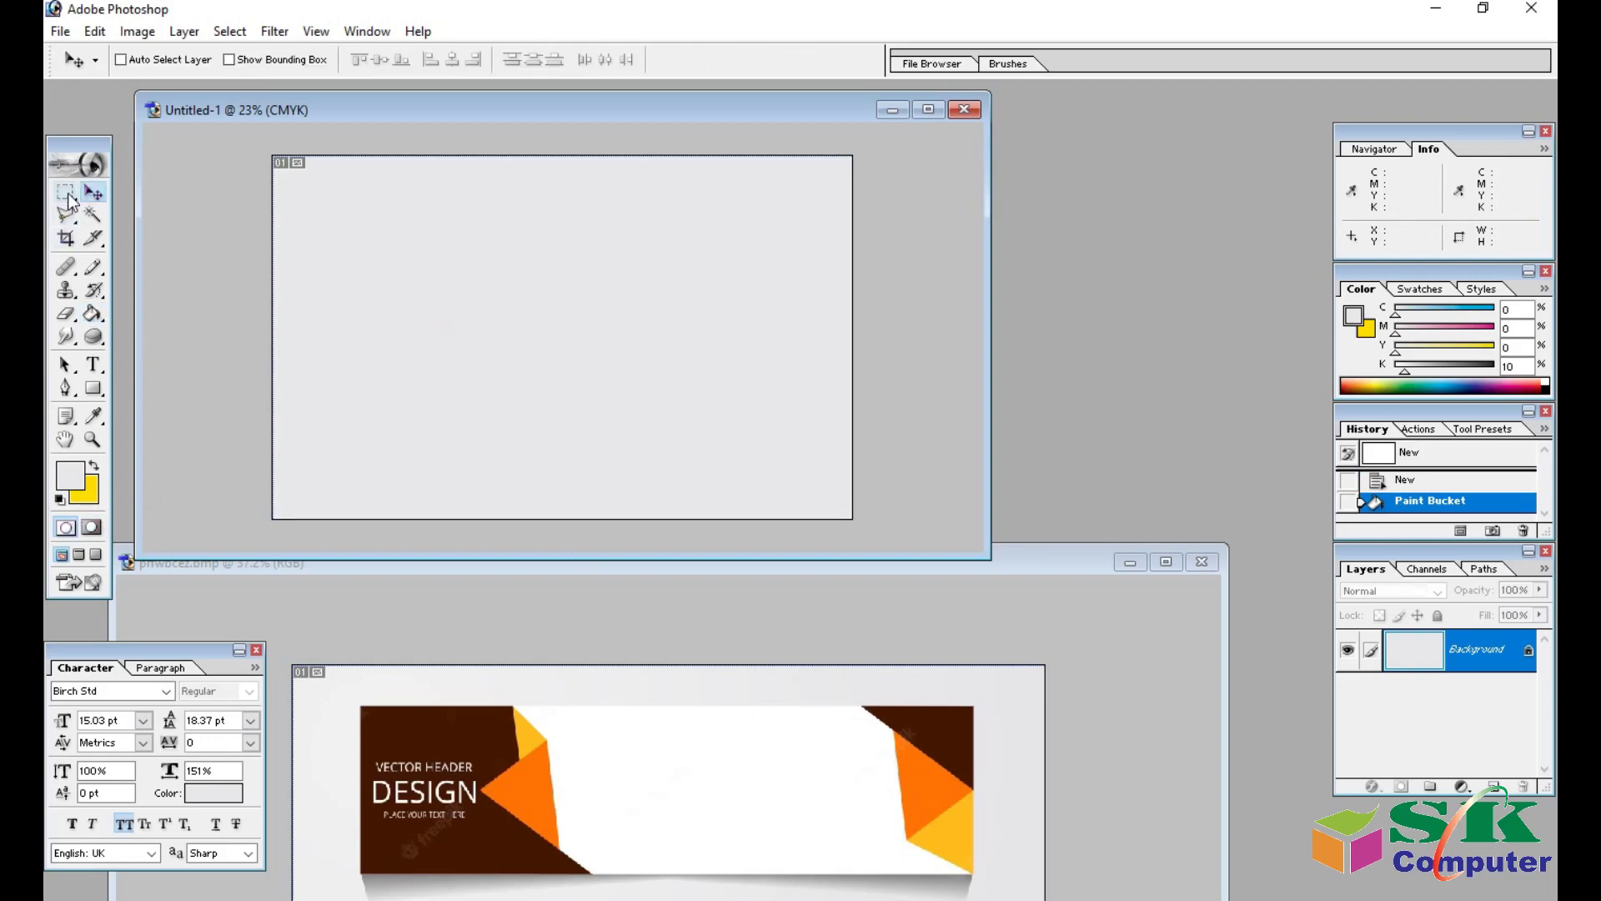
Add Layer 1 and marquee-select a wide rectangle across the upper canvas.
{"action": "left_click", "coordinate": [67, 193]}
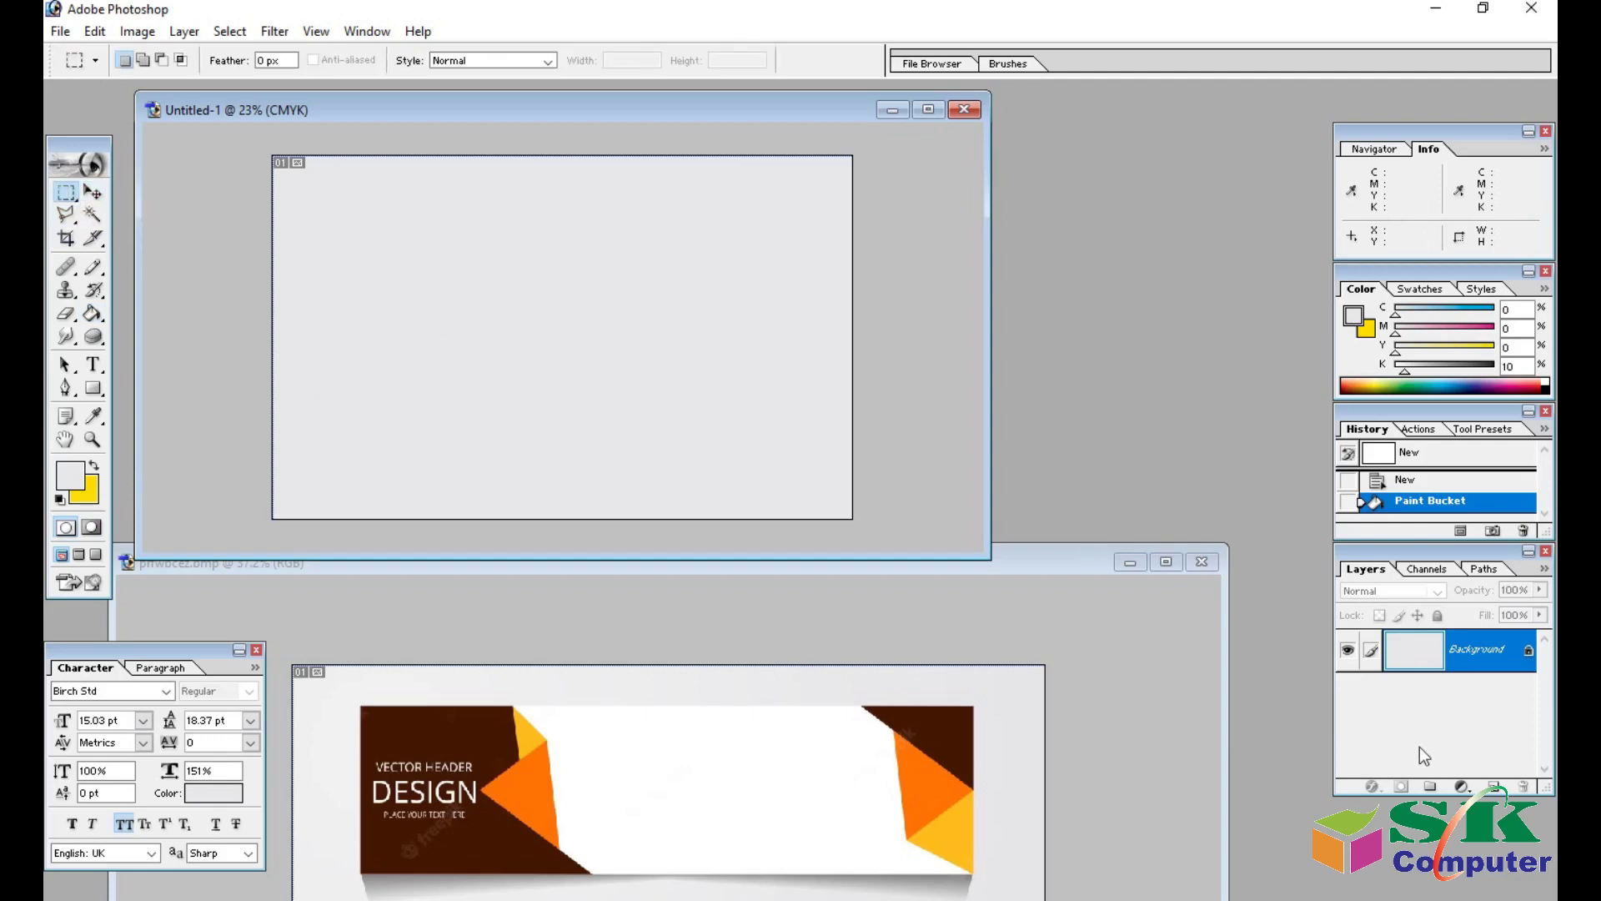
{"action": "left_click", "coordinate": [1494, 789]}
{"action": "mouse_move", "coordinate": [292, 226]}
{"action": "left_mouse_down"}
{"action": "mouse_move", "coordinate": [748, 360]}
{"action": "mouse_move", "coordinate": [834, 361]}
{"action": "left_mouse_up"}
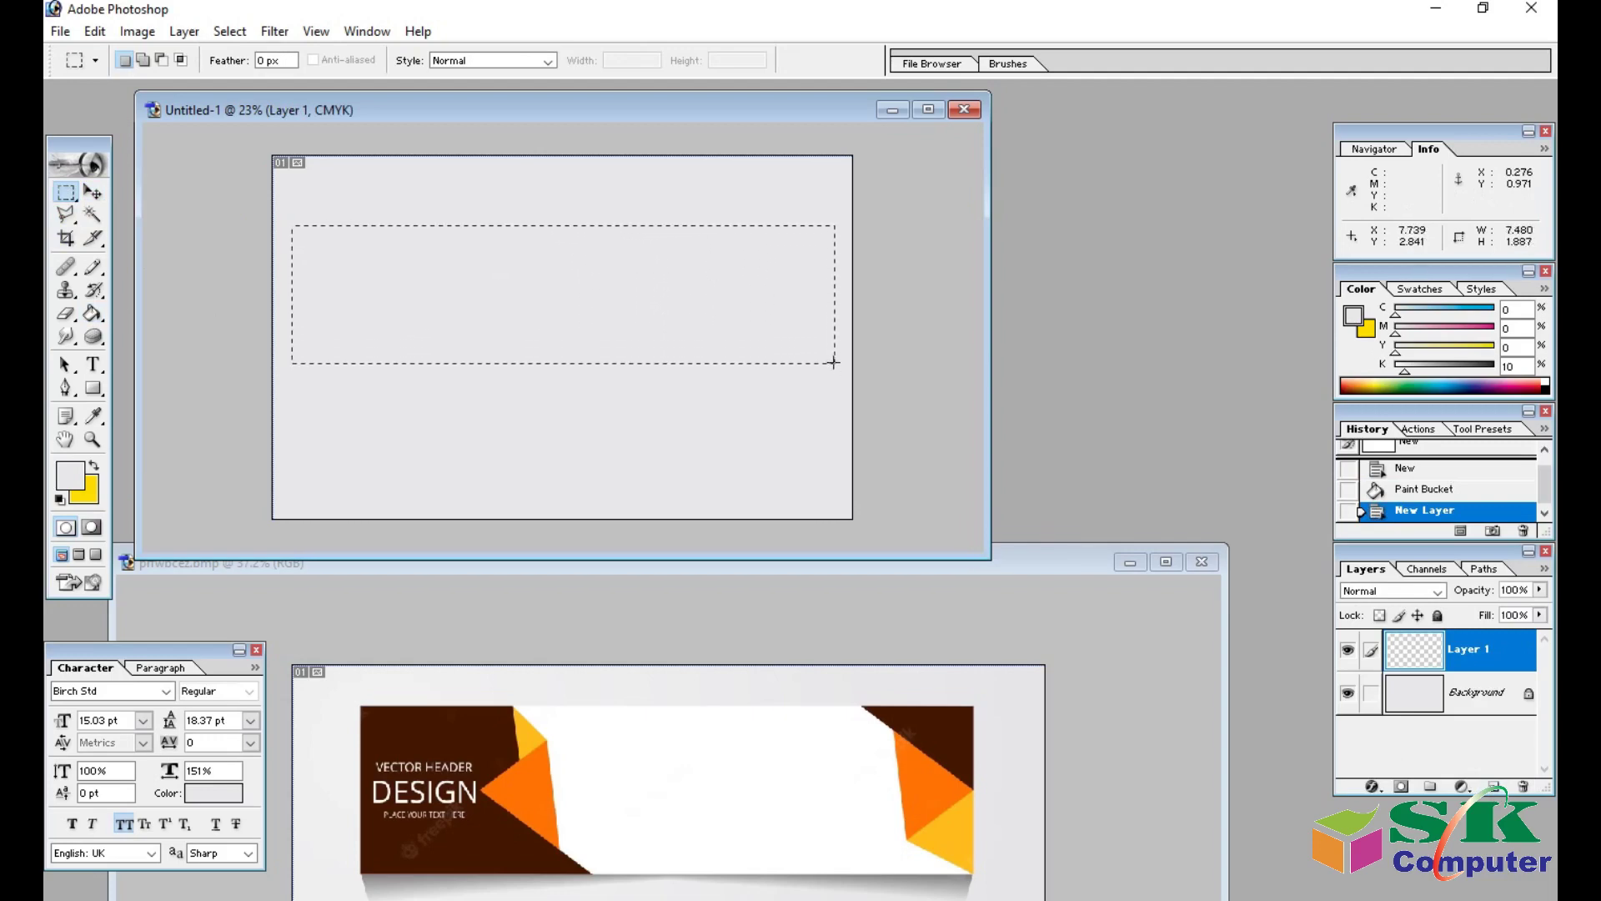
{"action": "left_click_drag", "start_coordinate": [833, 362], "coordinate": [834, 362]}
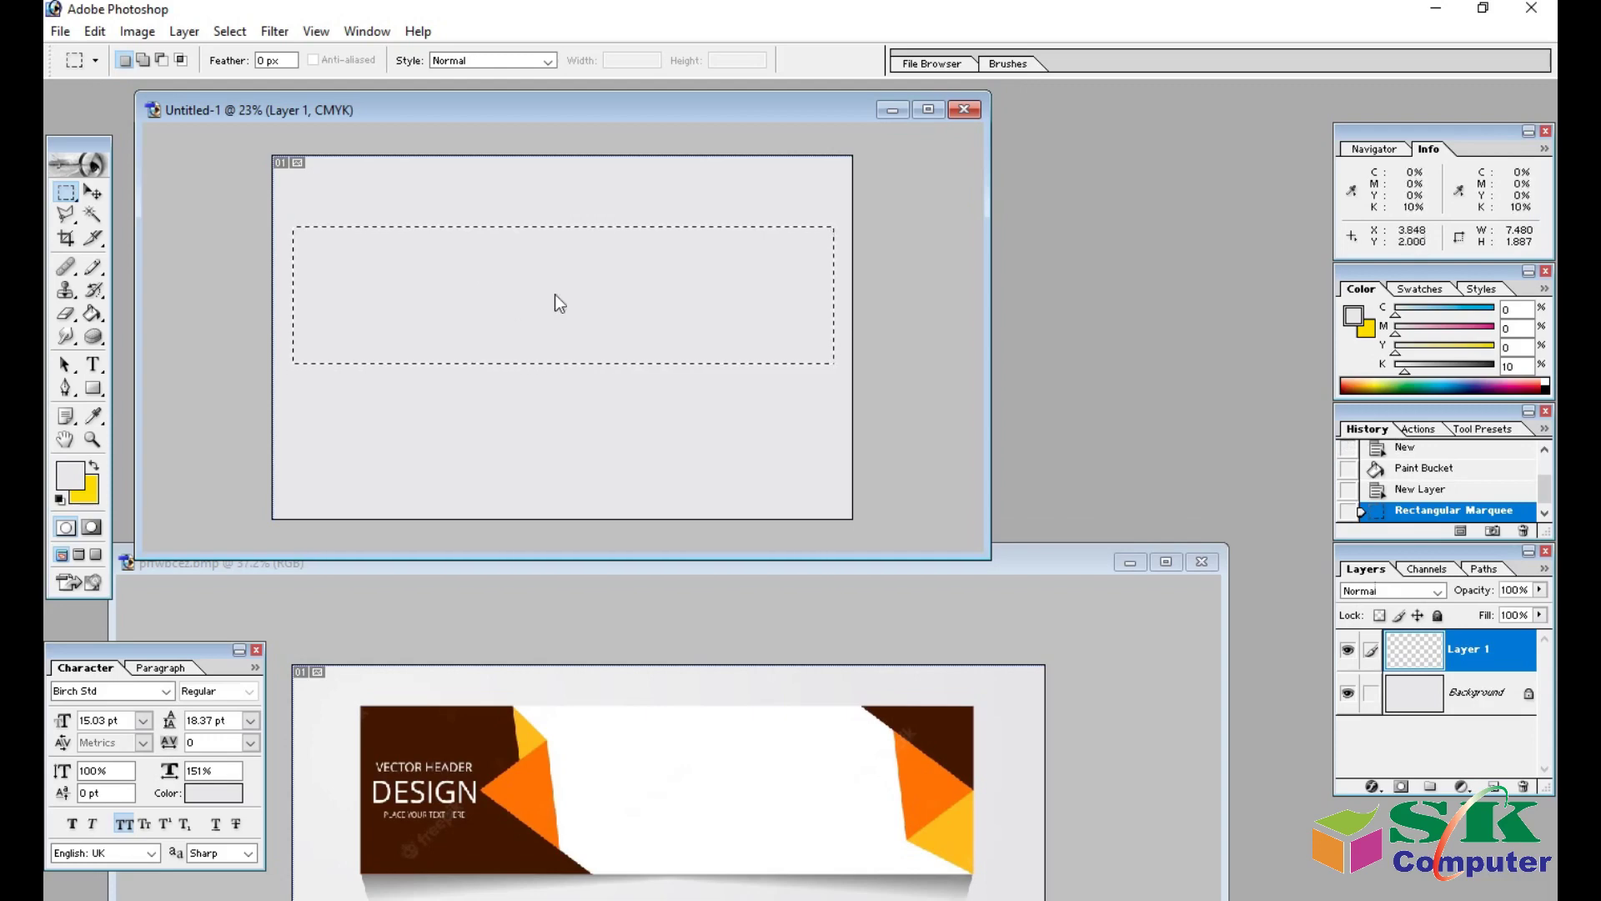
Set the foreground colour to pure white with K 0.
{"action": "left_click", "coordinate": [63, 477]}
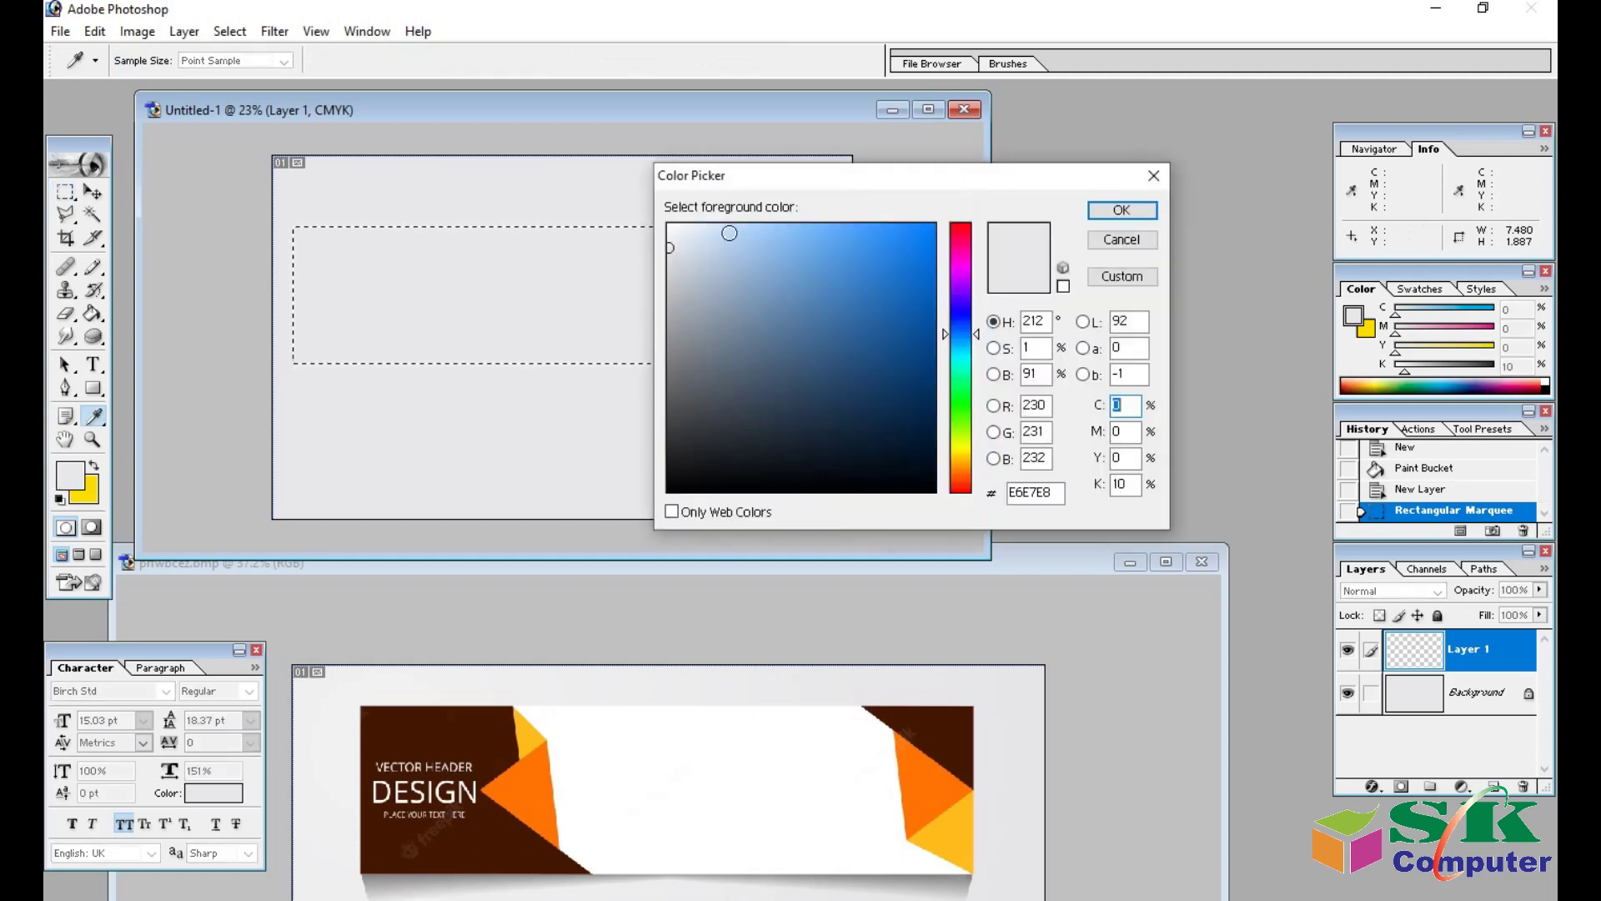
{"action": "left_click", "coordinate": [668, 224]}
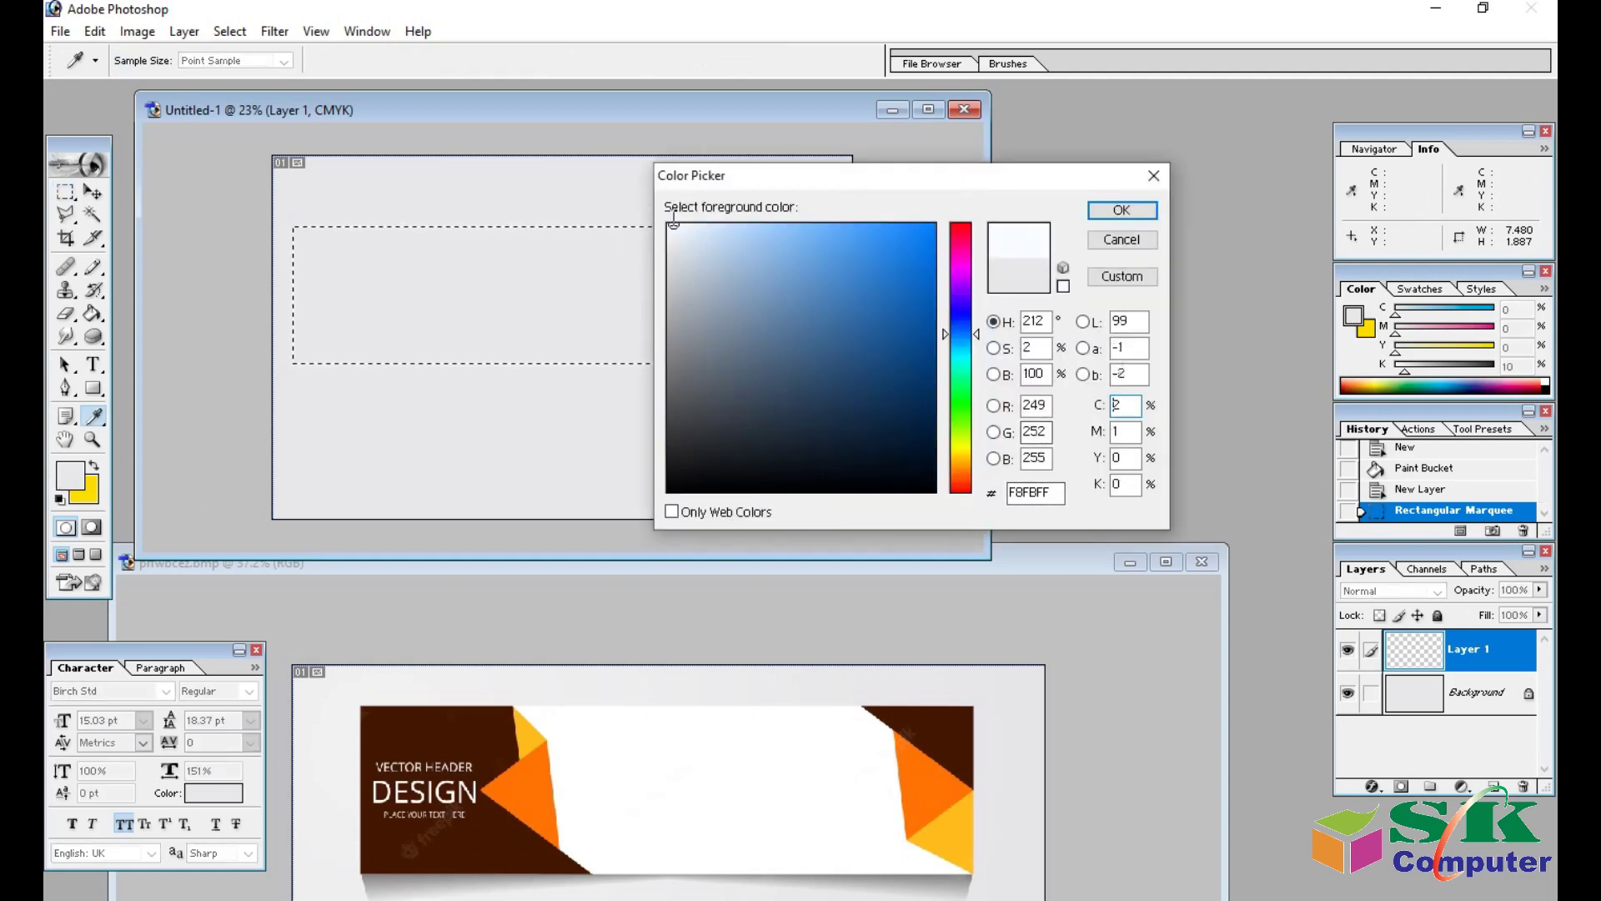
{"action": "key", "text": "Tab"}
{"action": "key", "text": "Tab"}
{"action": "key", "text": "Tab"}
{"action": "type", "text": "10"}
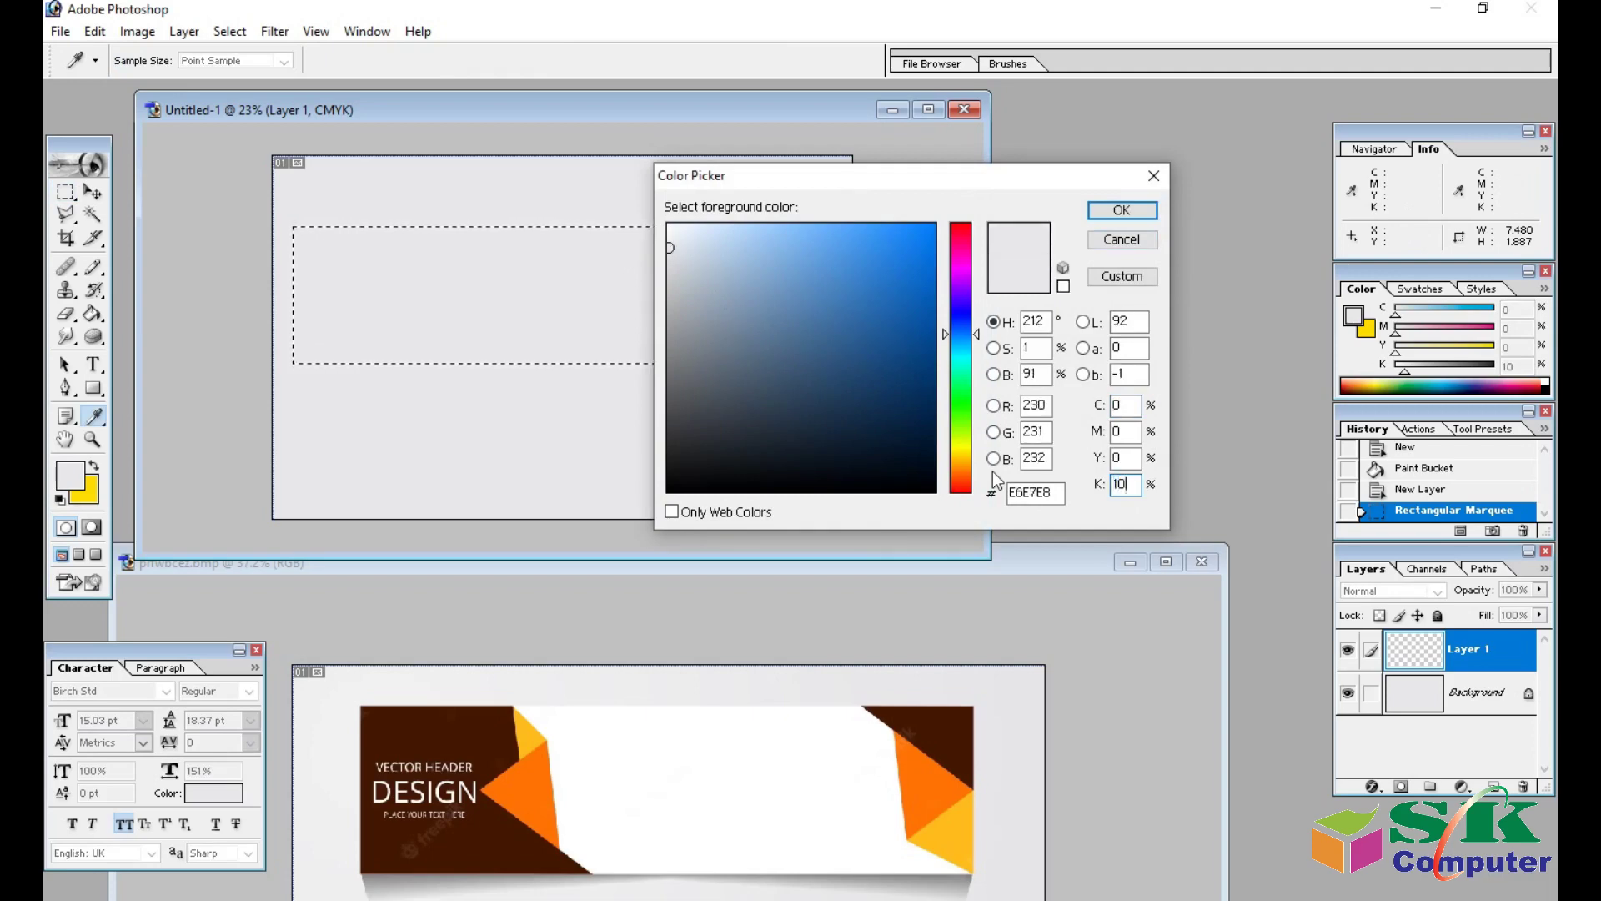
{"action": "type", "text": "1"}
{"action": "key", "text": "BackSpace"}
{"action": "type", "text": "0"}
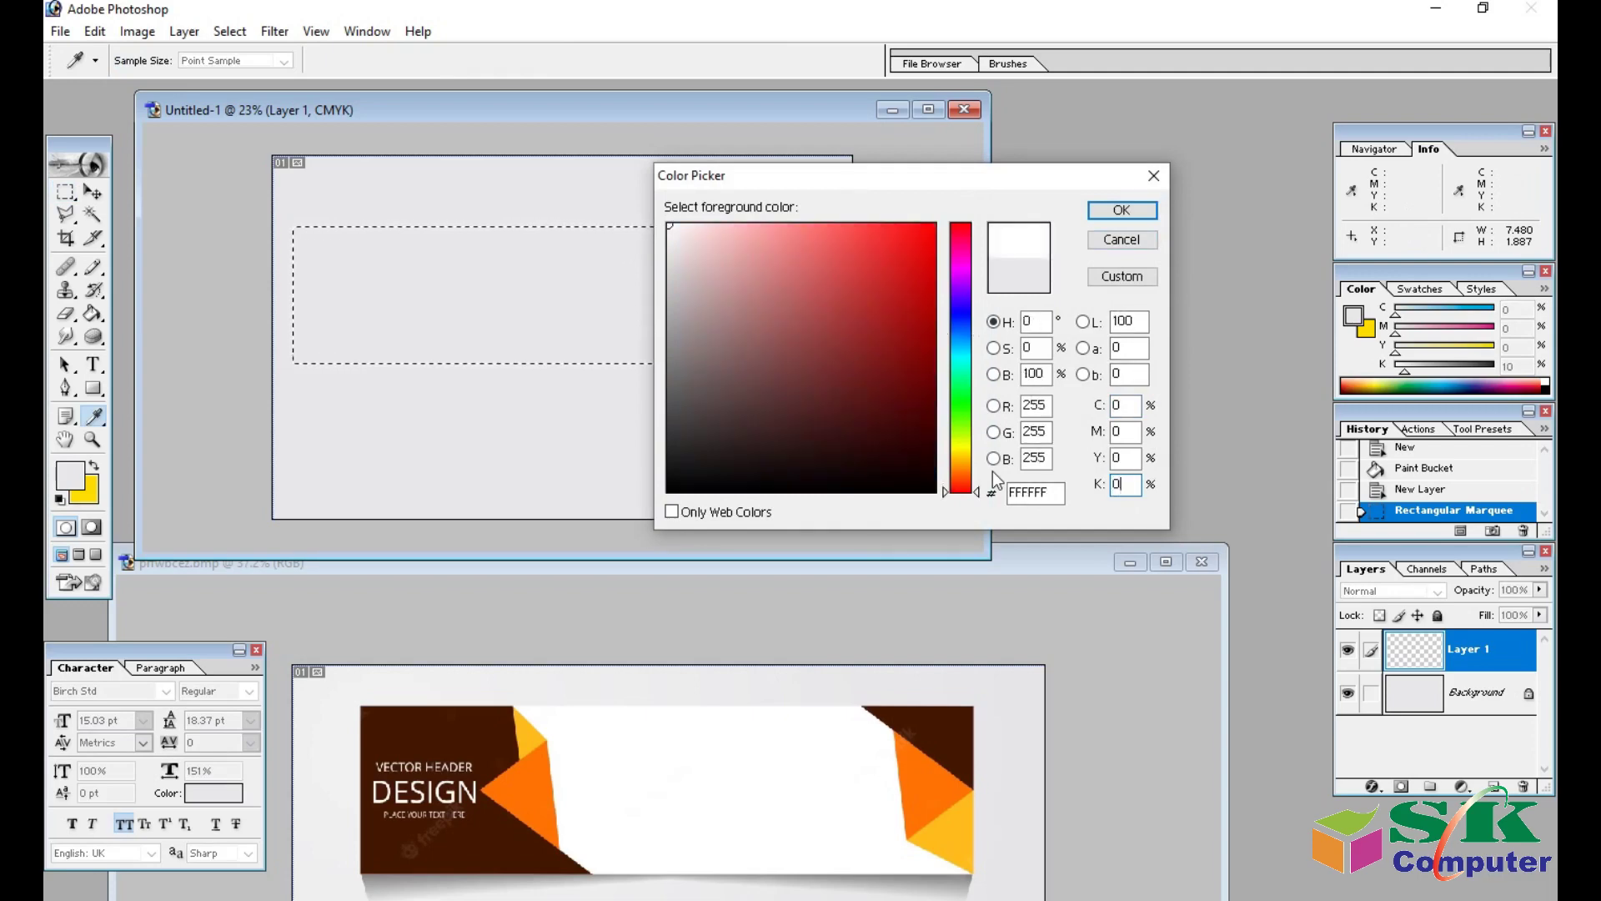
{"action": "left_click", "coordinate": [1124, 210]}
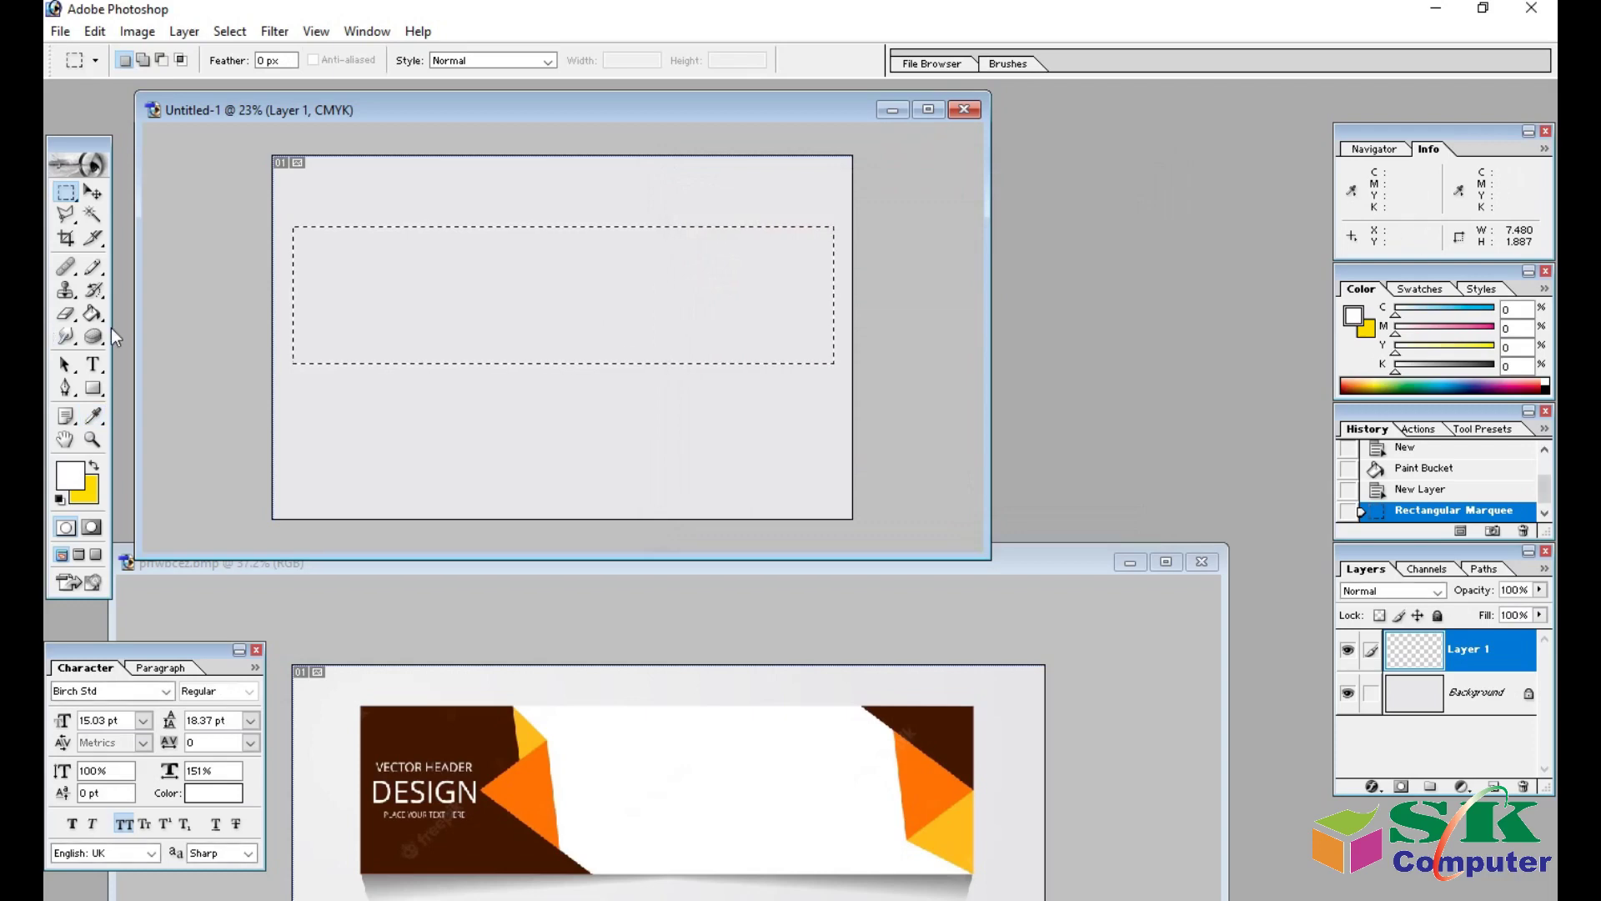
Fill the rectangular selection with white and deselect it.
{"action": "left_click", "coordinate": [94, 315]}
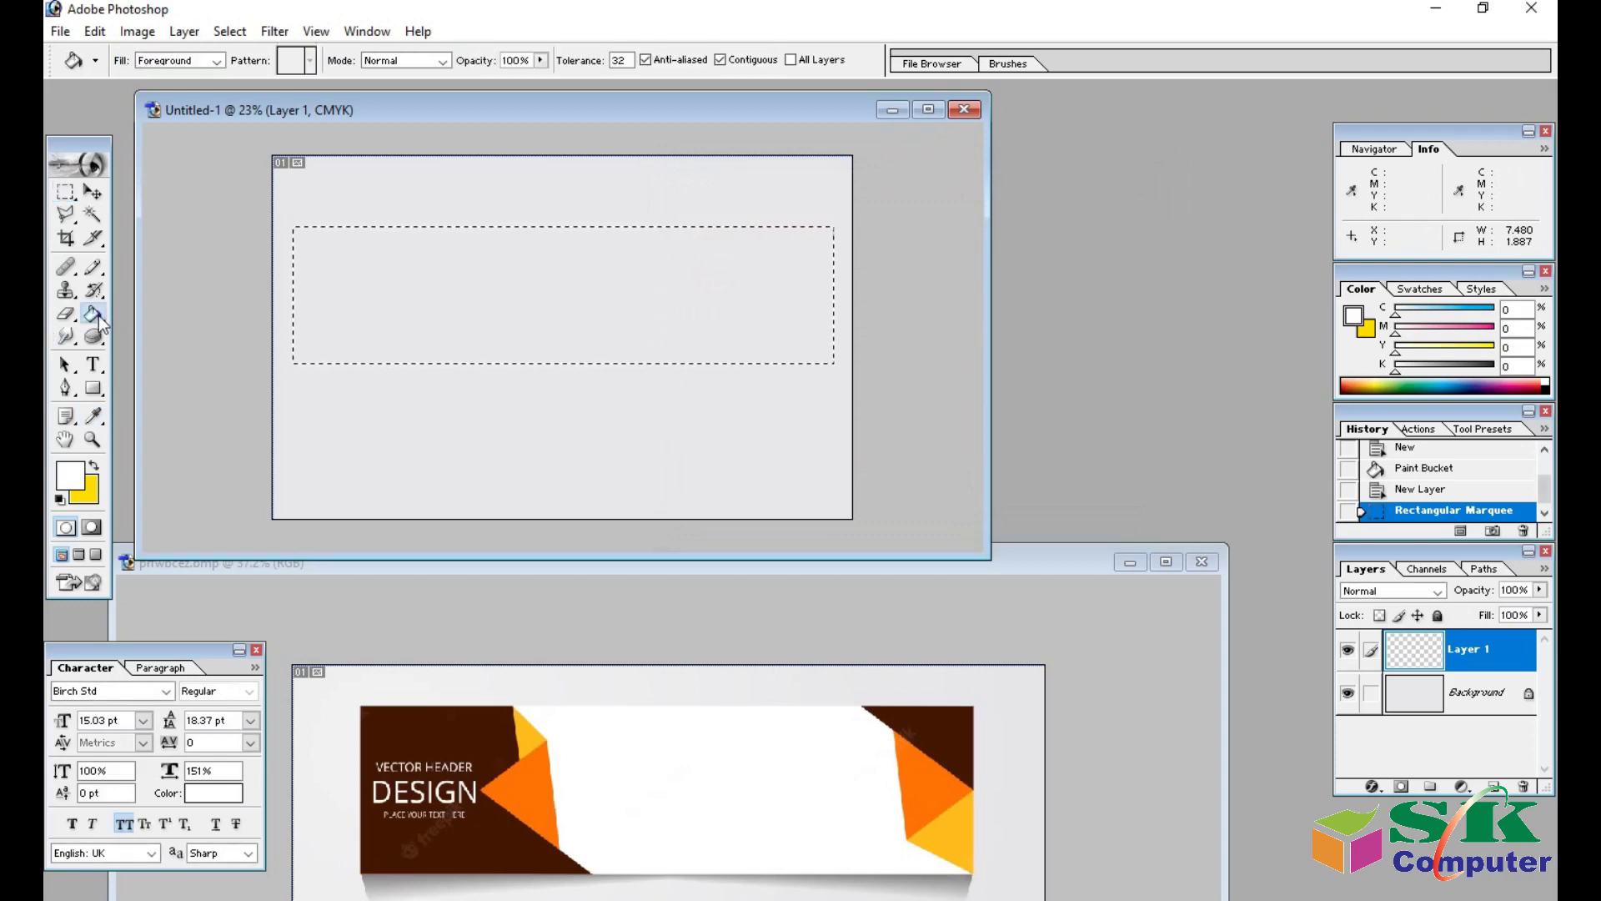
{"action": "left_click", "coordinate": [417, 292]}
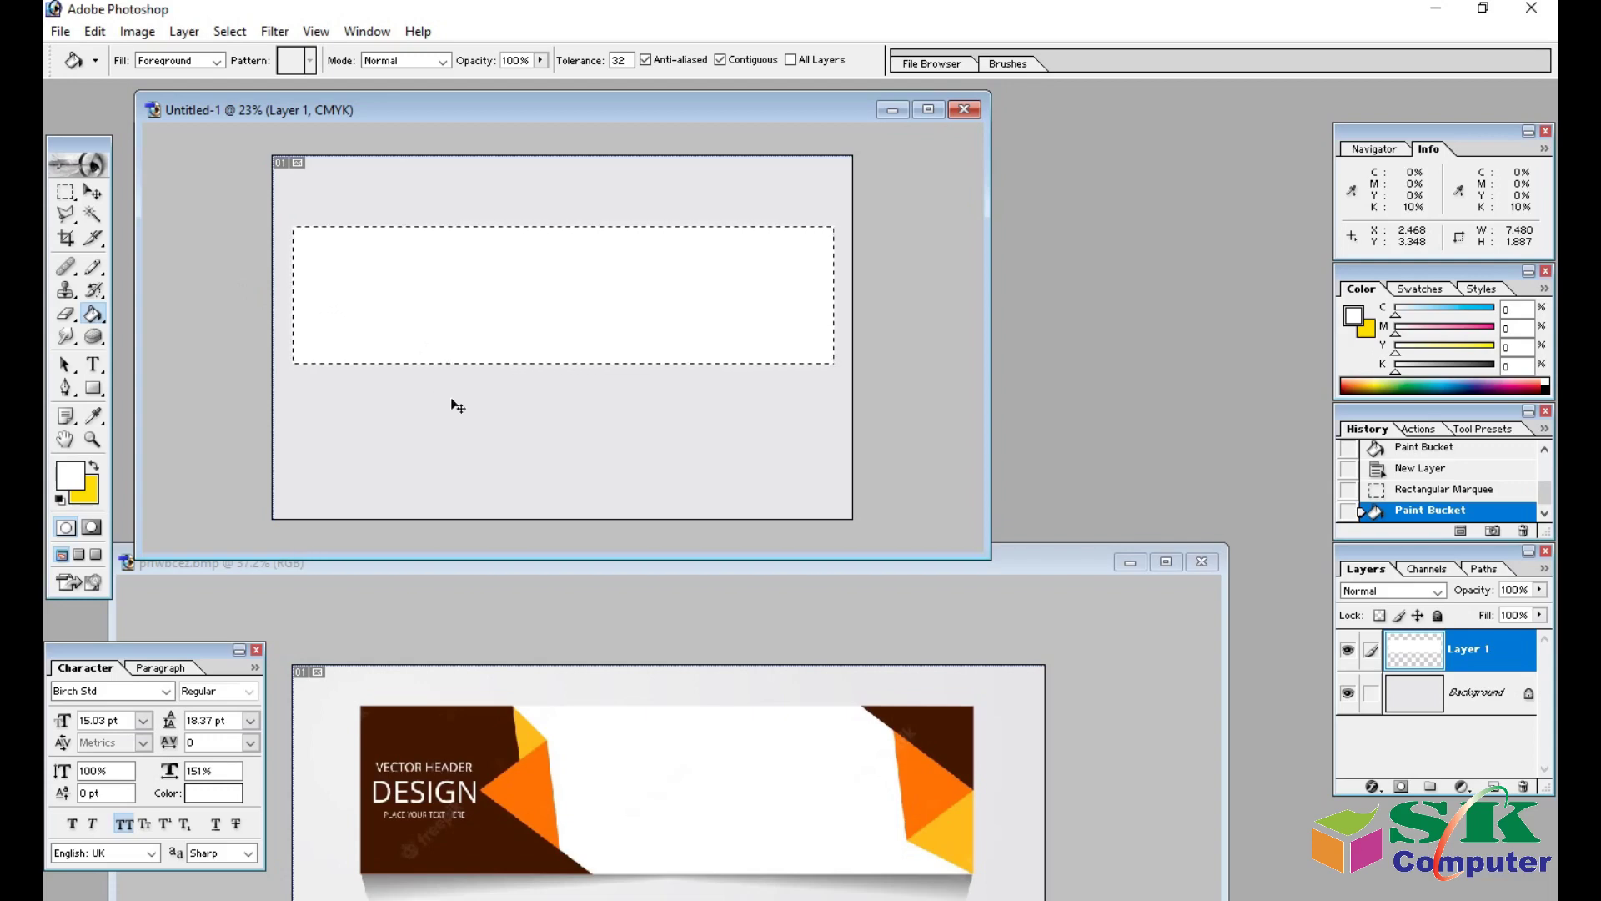
{"action": "key", "text": "ctrl+d"}
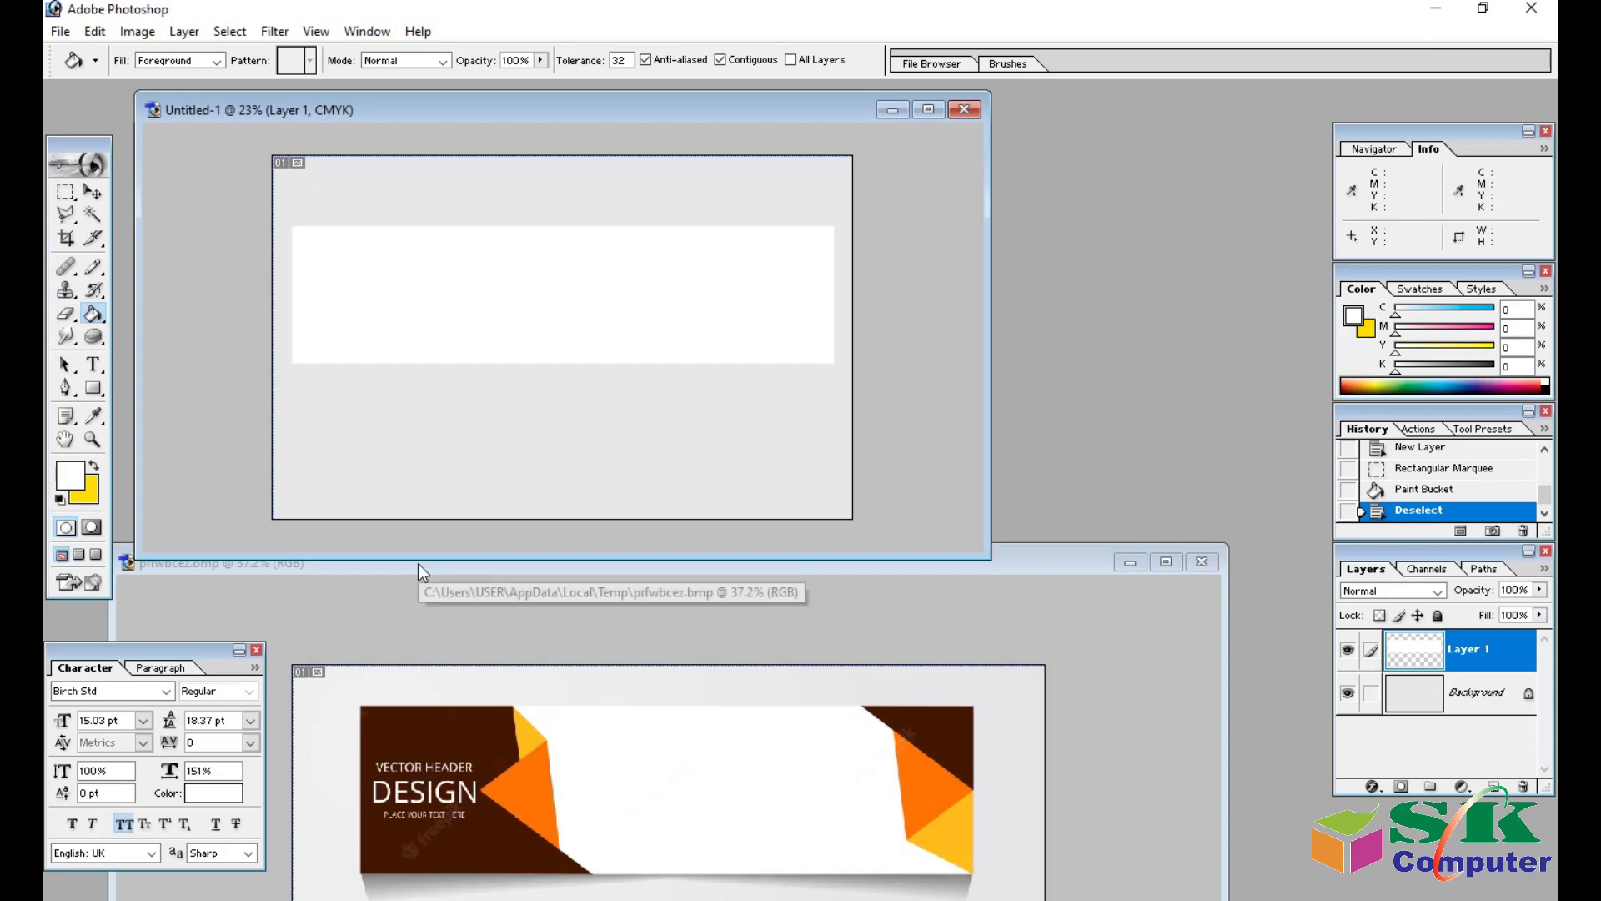
{"action": "left_click", "coordinate": [66, 192]}
Cancel a started lasso selection and add a new empty Layer 2.
{"action": "left_click", "coordinate": [65, 214]}
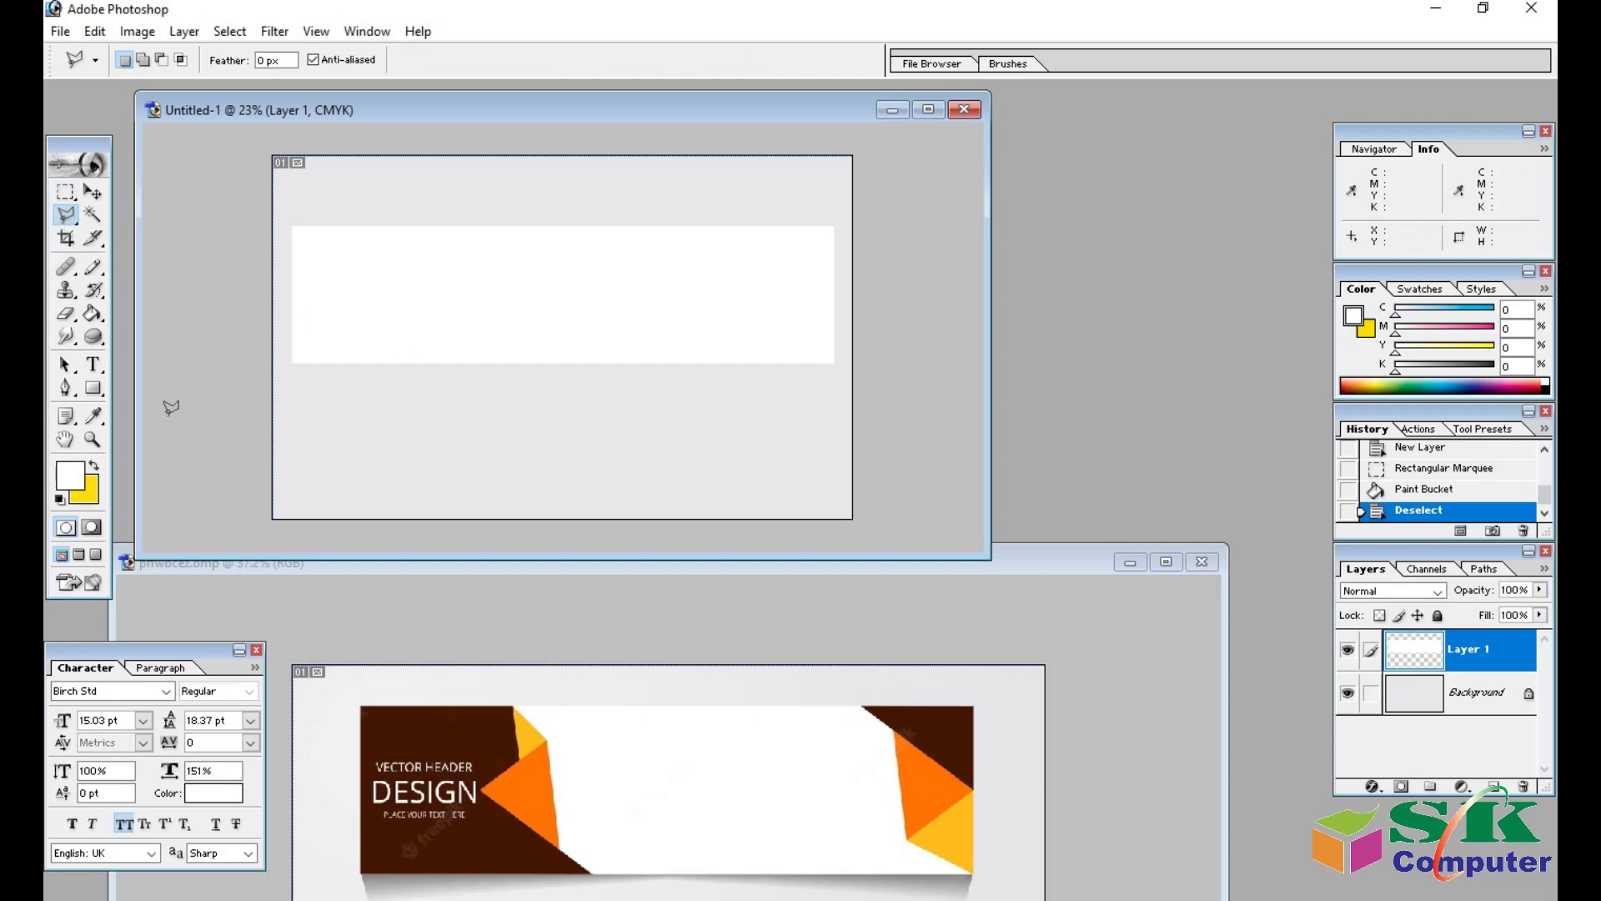
{"action": "left_click", "coordinate": [292, 226]}
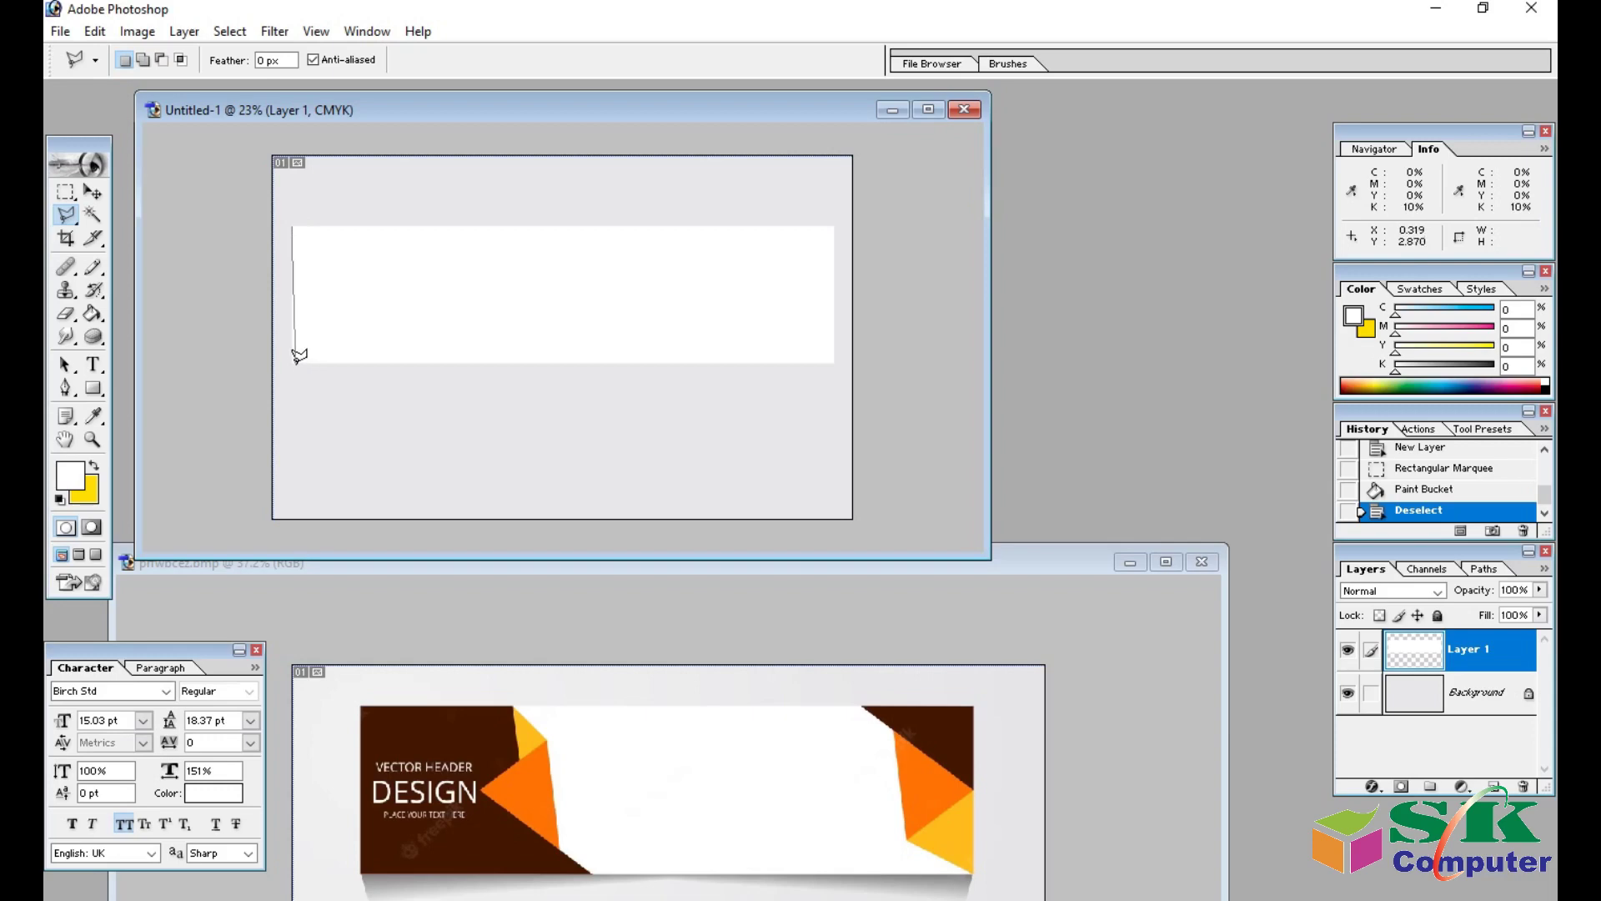
{"action": "key", "text": "Escape"}
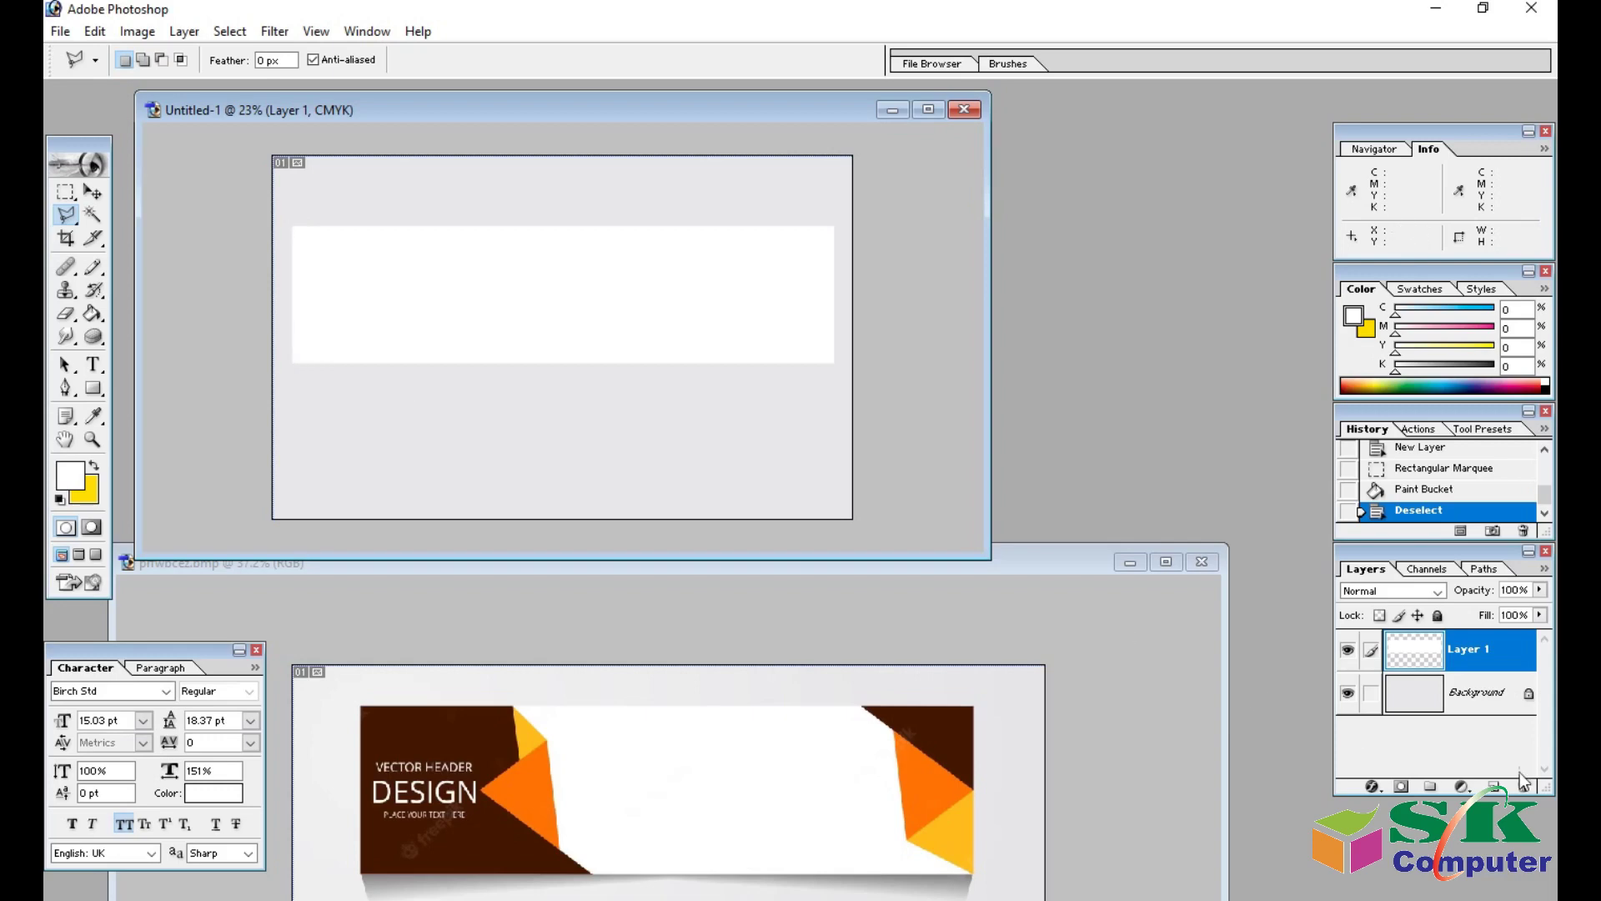
{"action": "left_click", "coordinate": [1495, 787]}
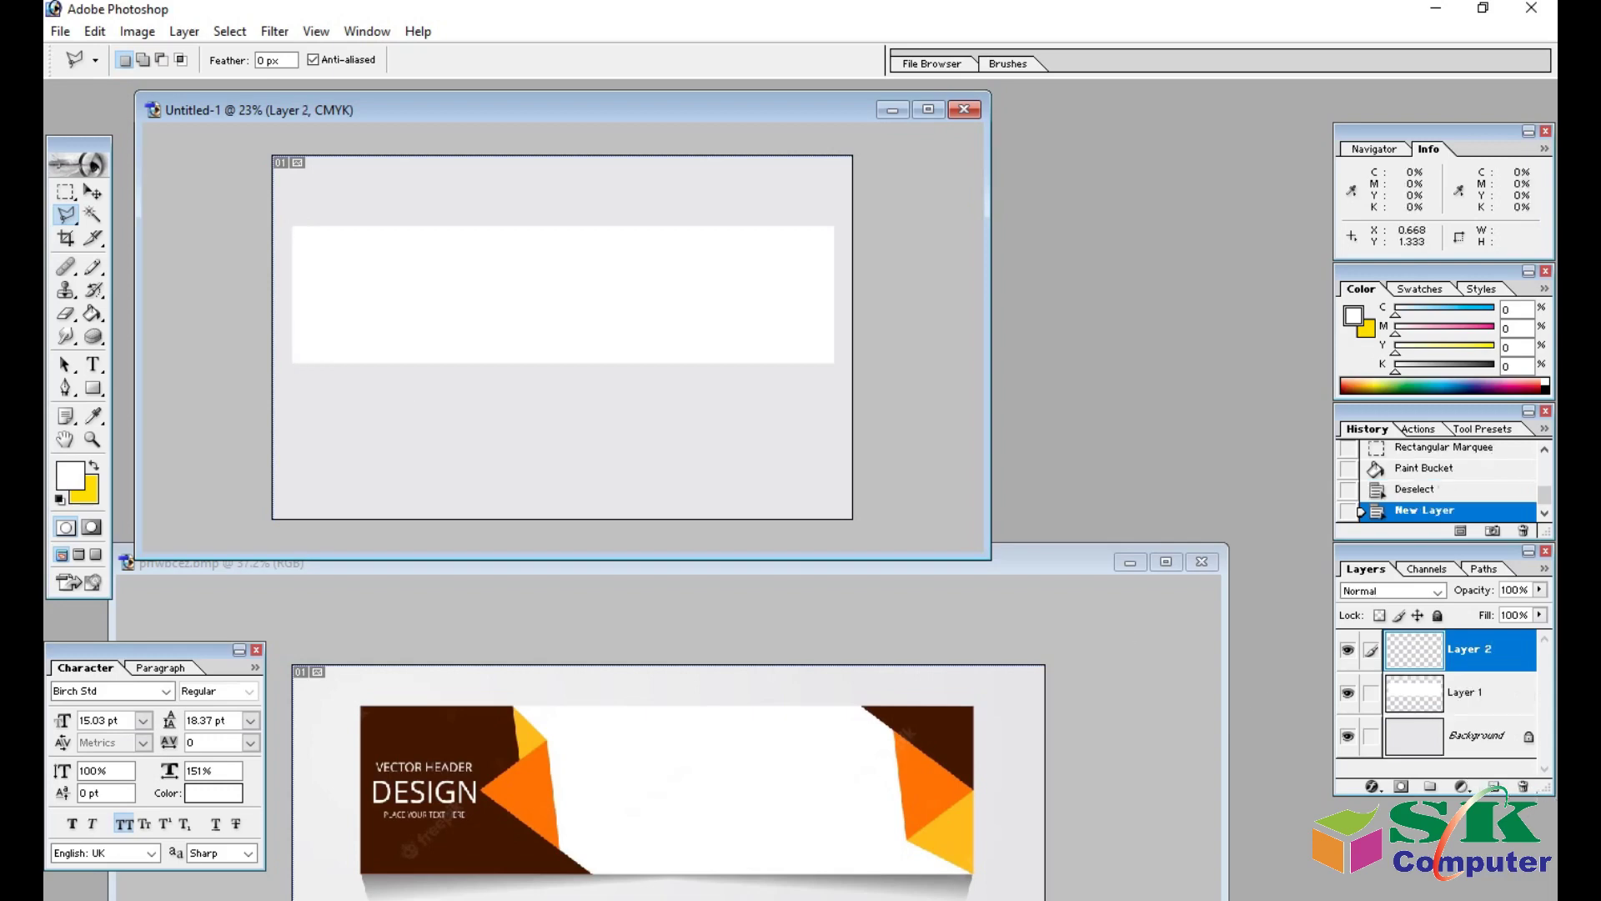
Draw a trial triangular lasso selection at the banner's left end, then clear it.
{"action": "left_click", "coordinate": [292, 226]}
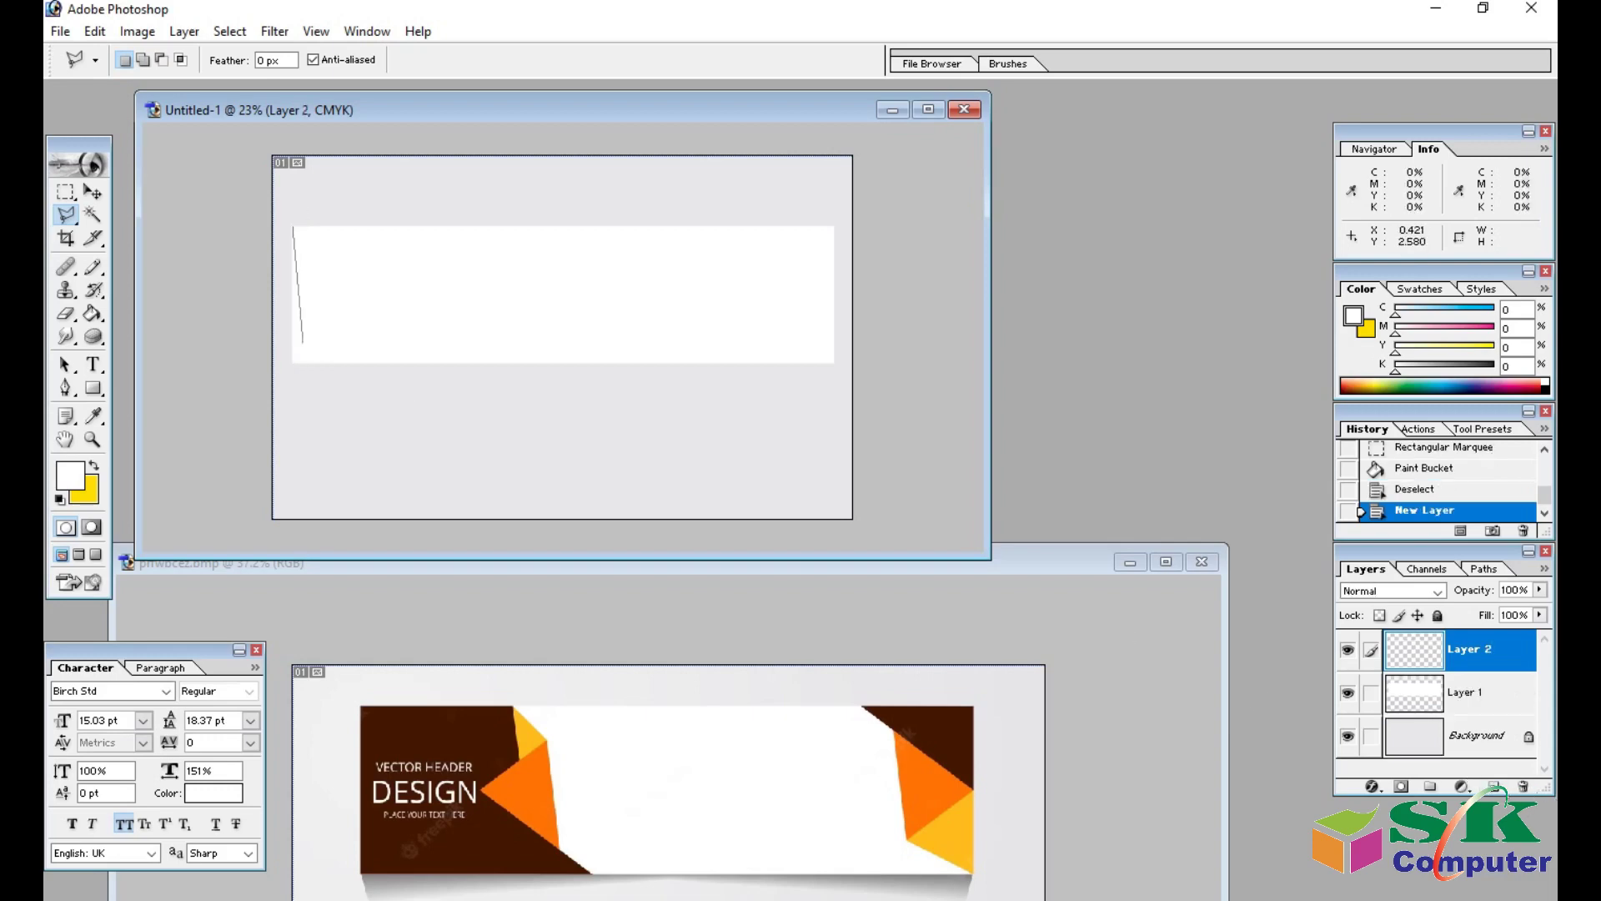
{"action": "left_click", "coordinate": [294, 363]}
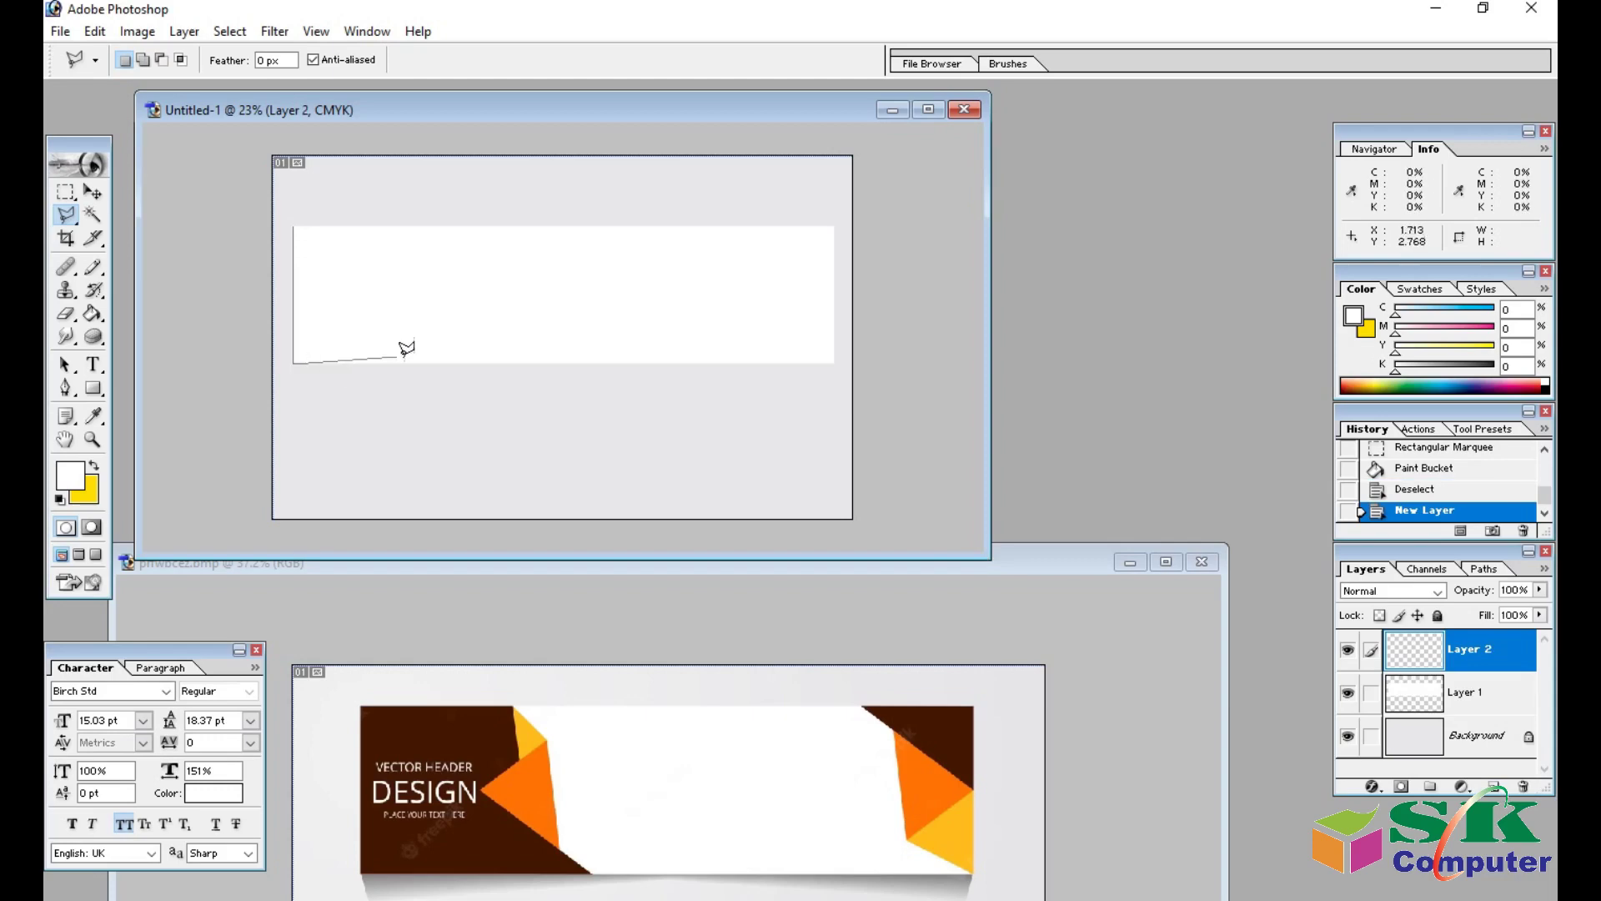
{"action": "left_click", "coordinate": [456, 364]}
{"action": "double_click", "coordinate": [400, 306]}
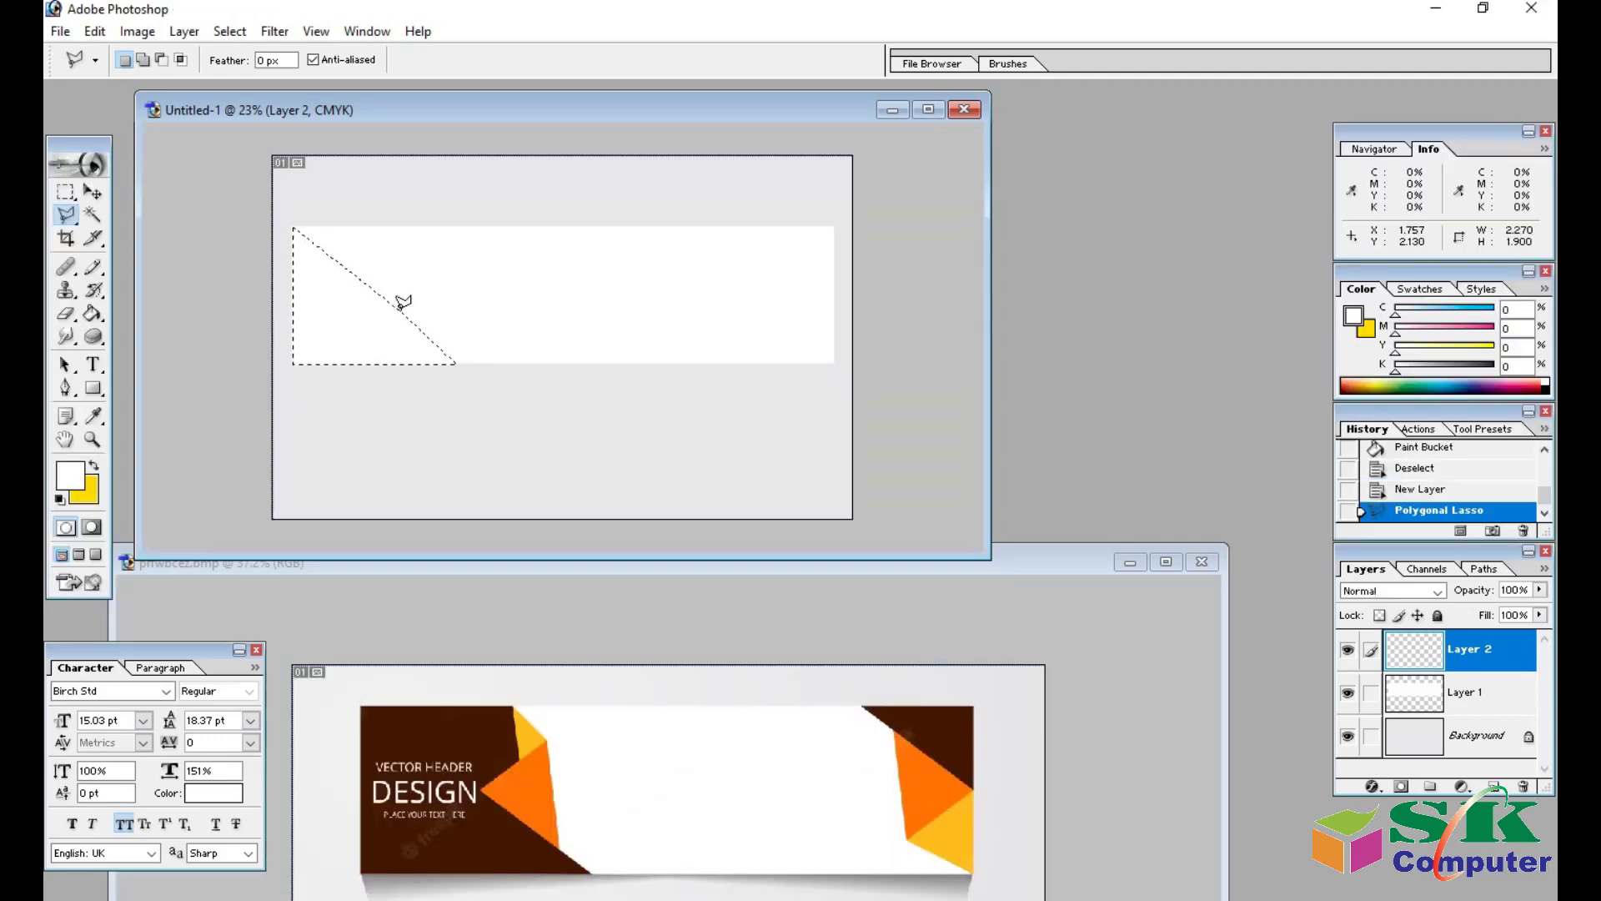
{"action": "key", "text": "ctrl+d"}
{"action": "left_click", "coordinate": [65, 191]}
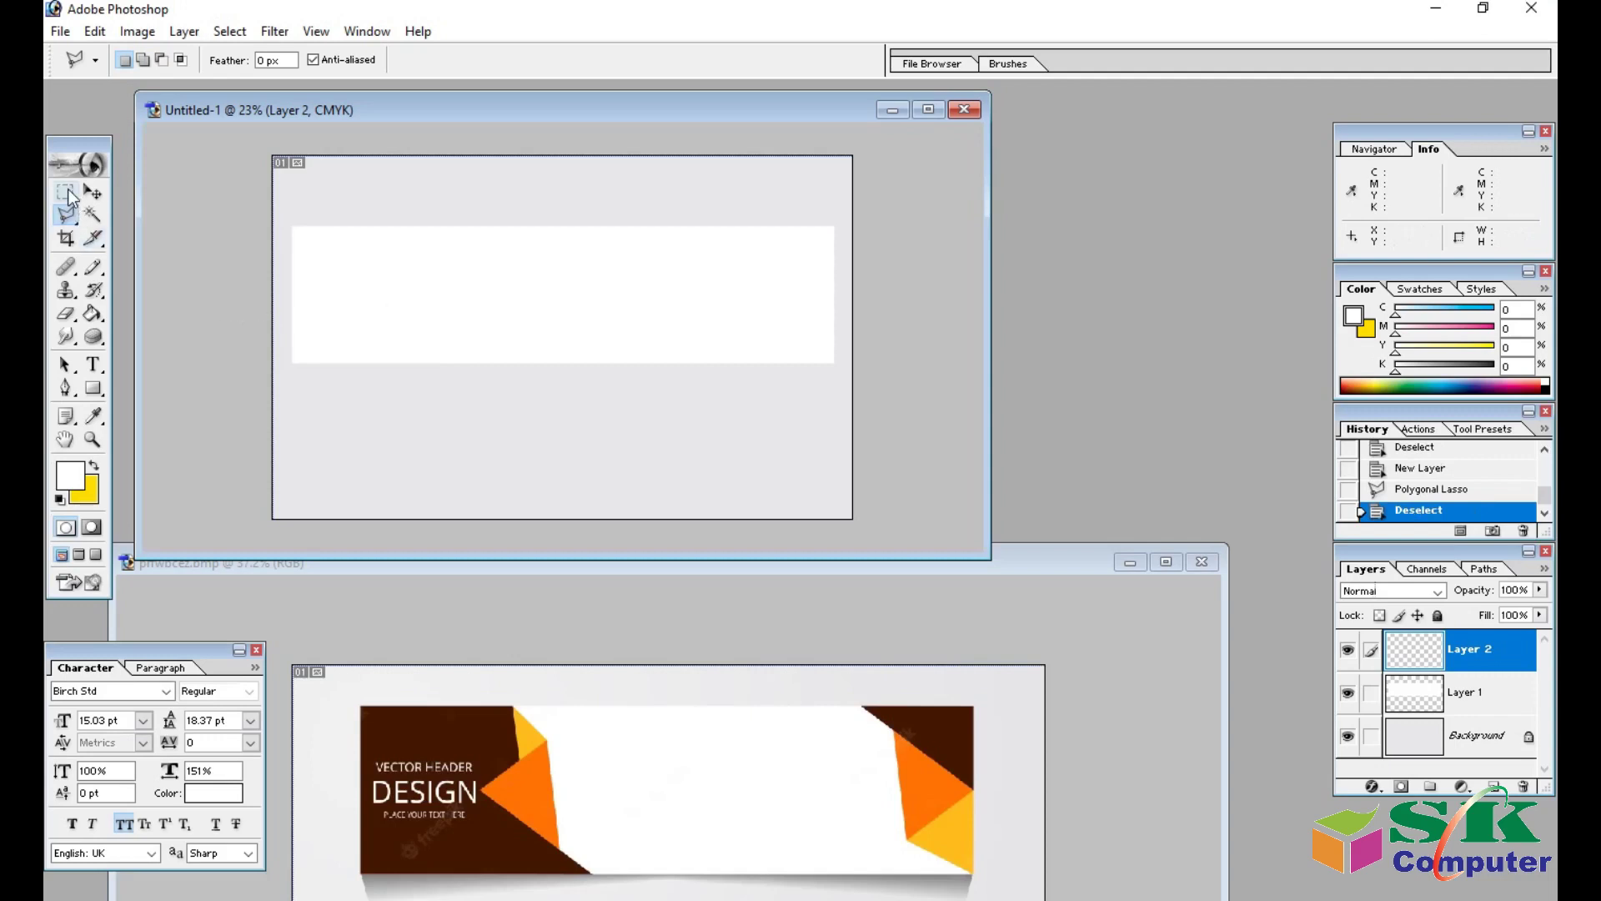
Fill a square at the banner's left end with the reference's dark brown (C45 M79 Y84 K70).
{"action": "left_click_drag", "start_coordinate": [292, 225], "coordinate": [423, 361]}
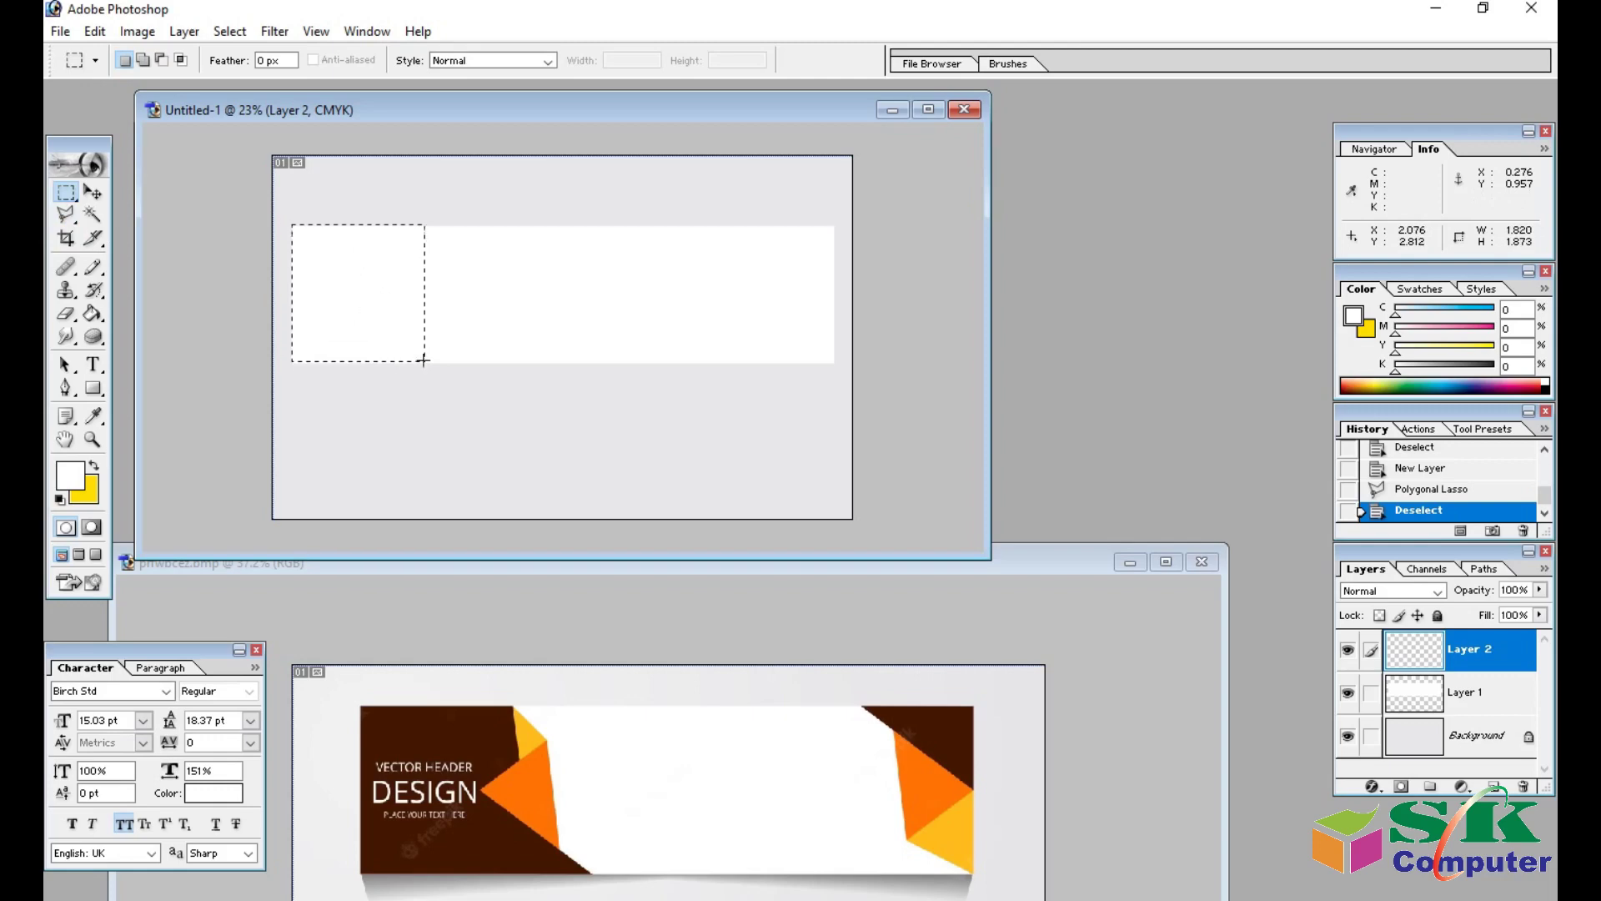
{"action": "left_click_drag", "start_coordinate": [423, 361], "coordinate": [423, 361]}
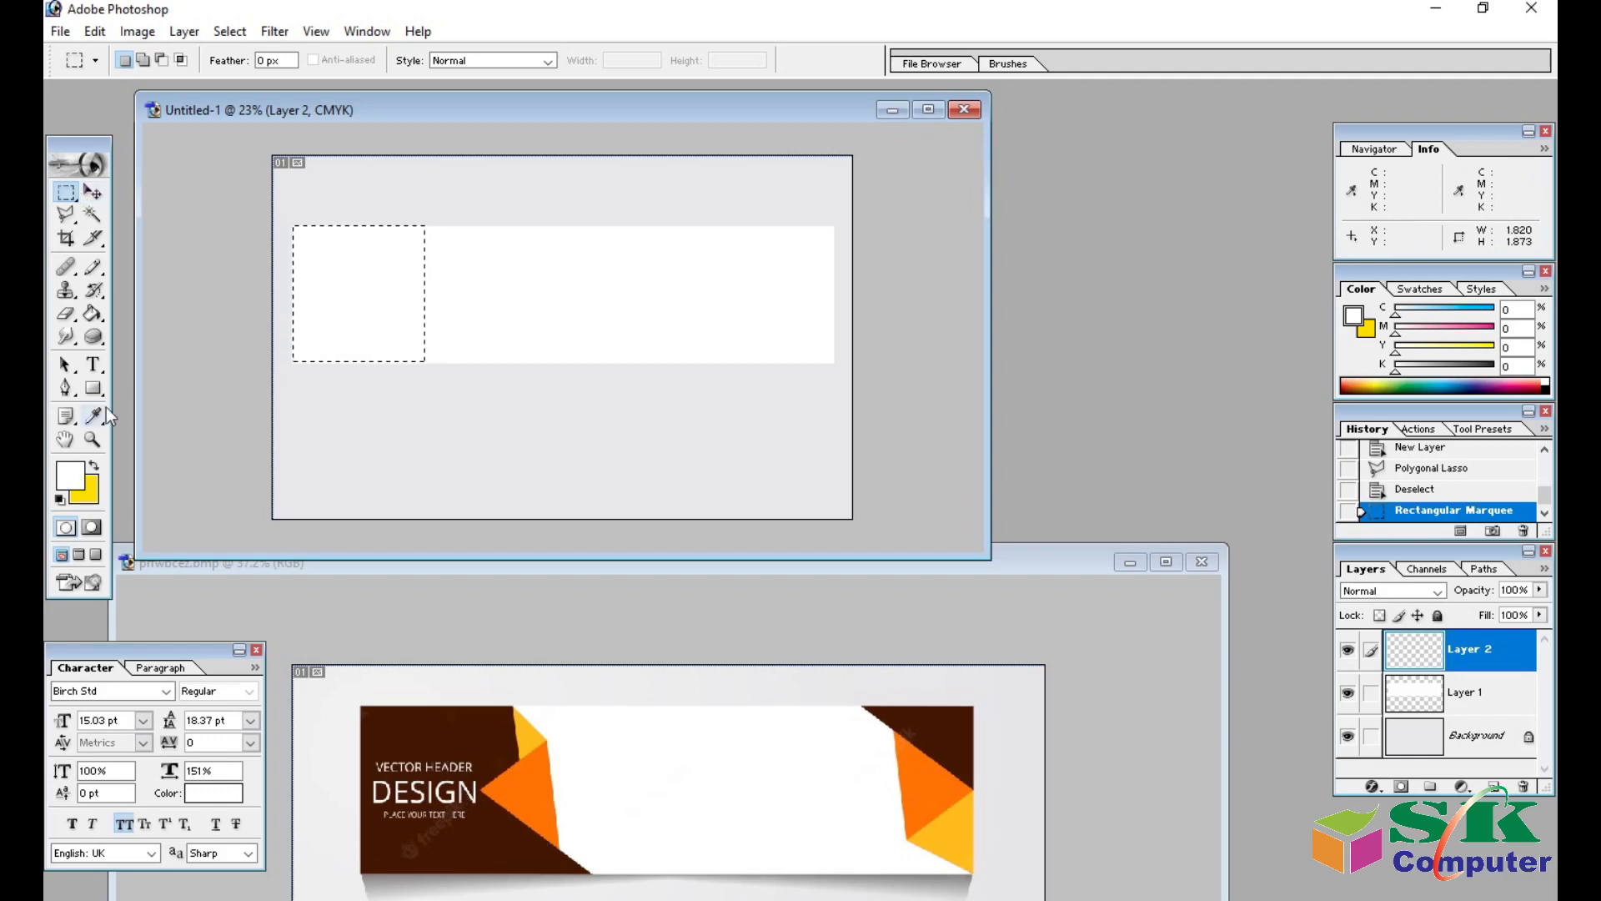
{"action": "left_click", "coordinate": [93, 415]}
{"action": "left_click", "coordinate": [435, 720]}
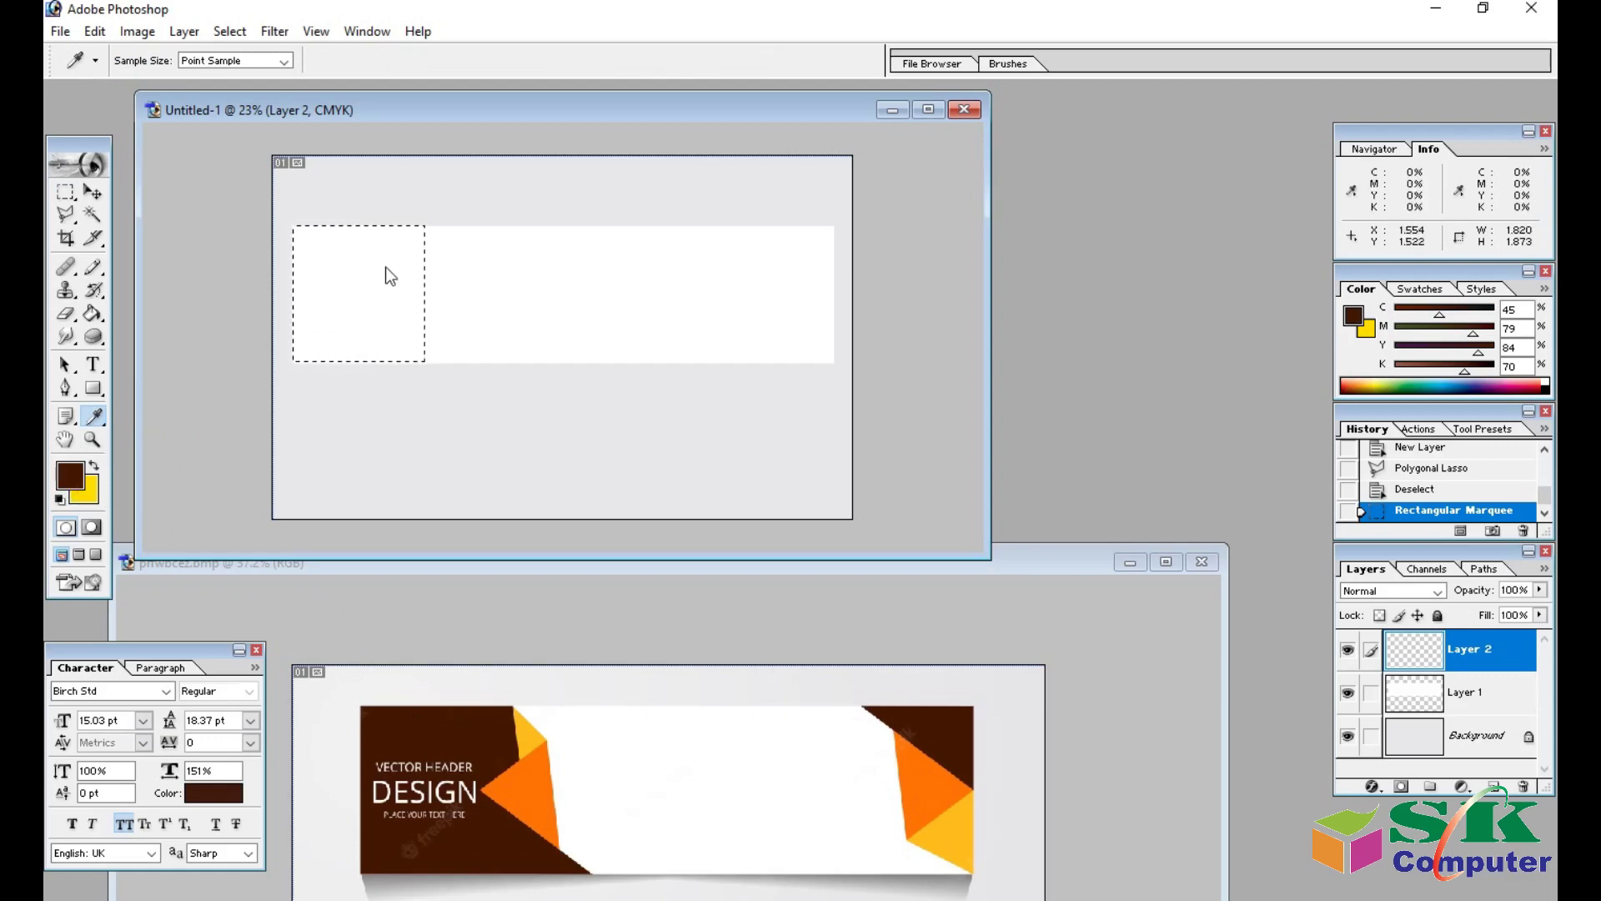
{"action": "left_click", "coordinate": [101, 315]}
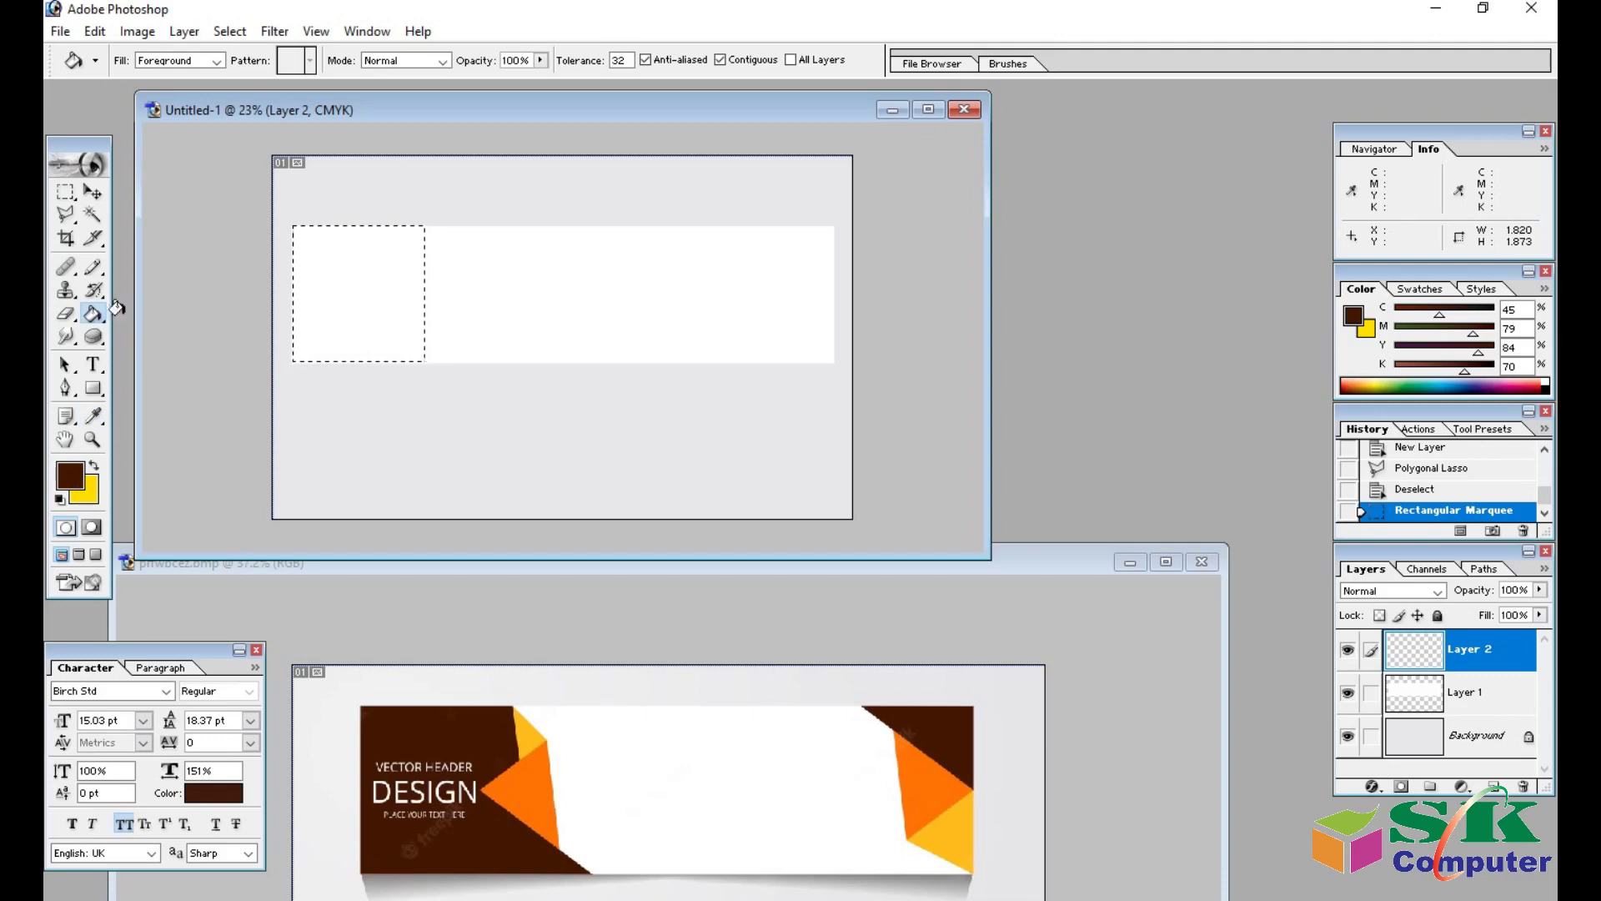
{"action": "left_click", "coordinate": [342, 287]}
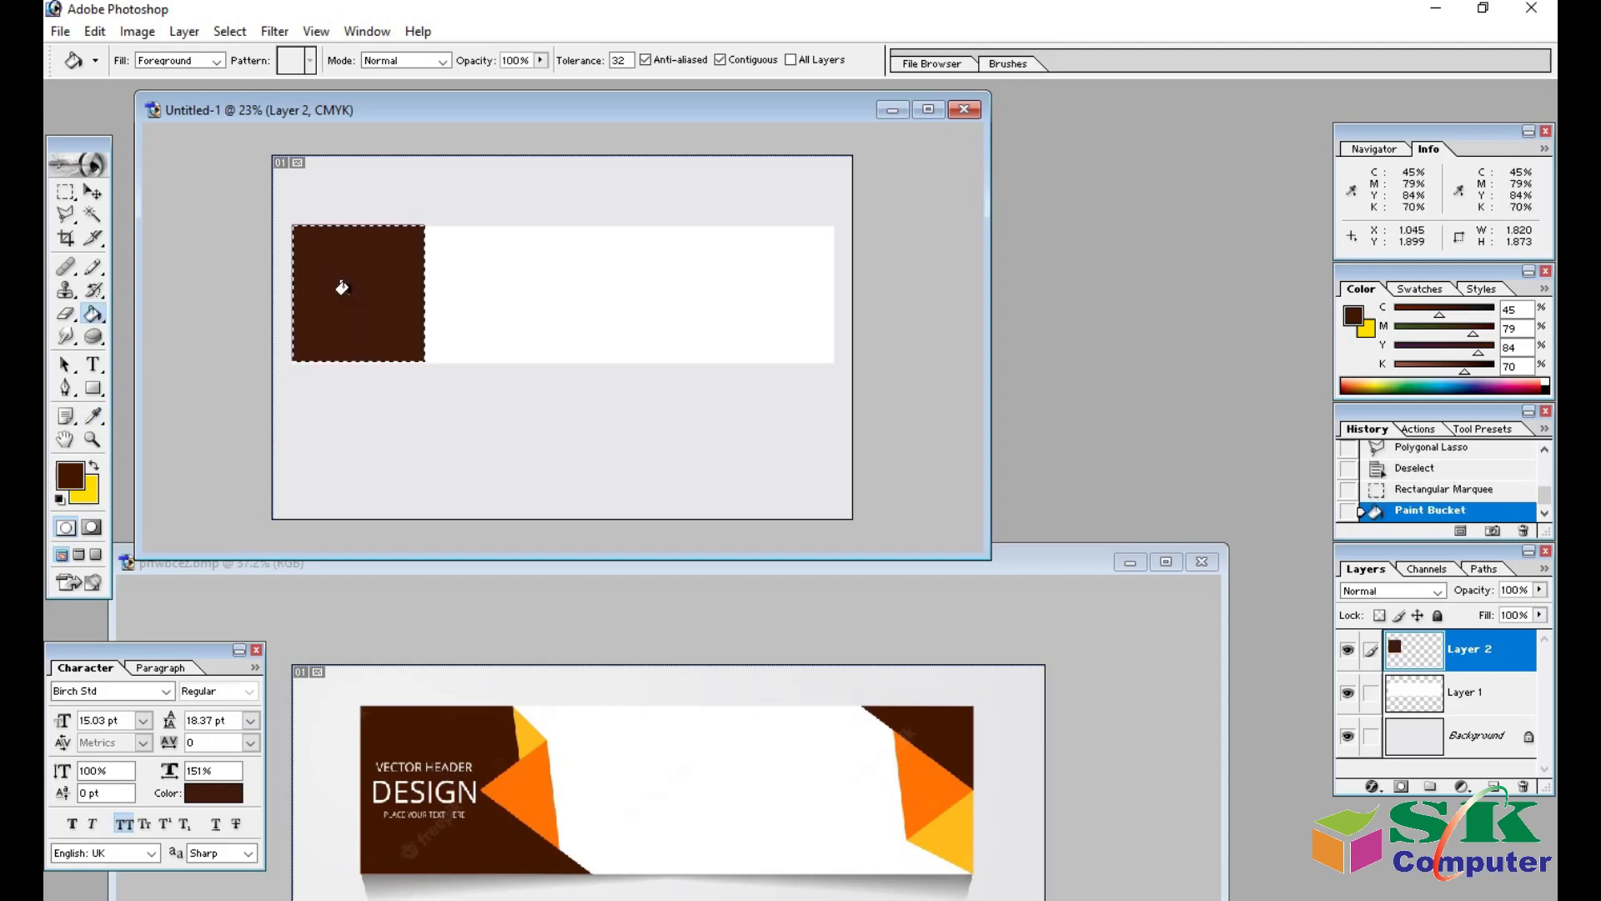
{"action": "key", "text": "ctrl+d"}
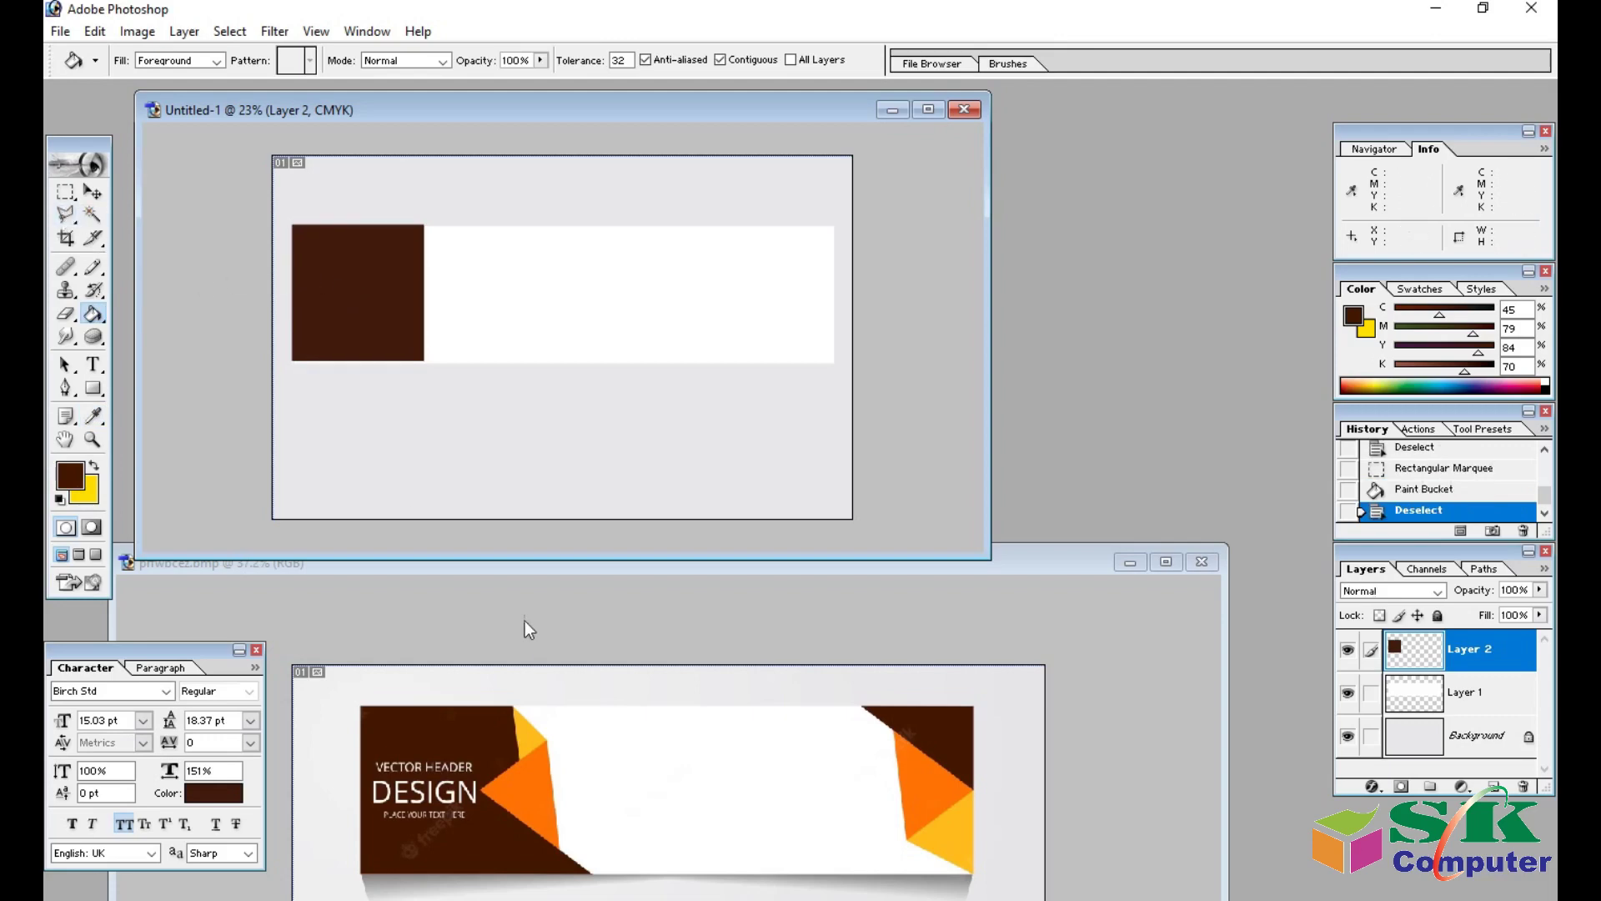
{"action": "left_click", "coordinate": [66, 217]}
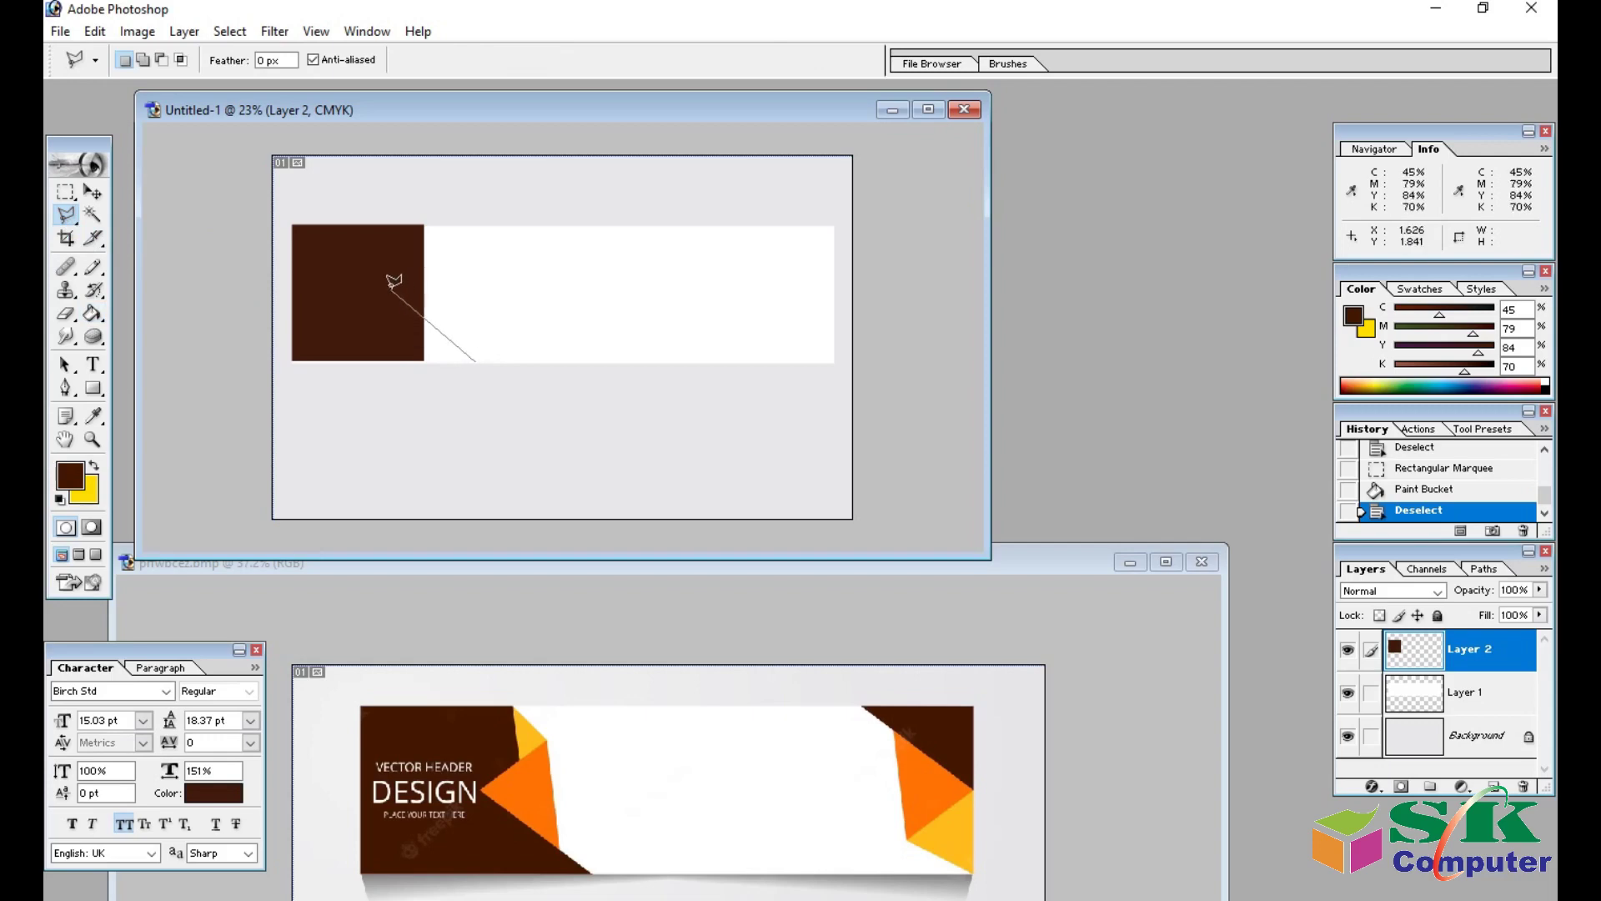
Fill a triangle beside the brown square with the reference orange (C0 M69 Y100 K0).
{"action": "left_click", "coordinate": [465, 266]}
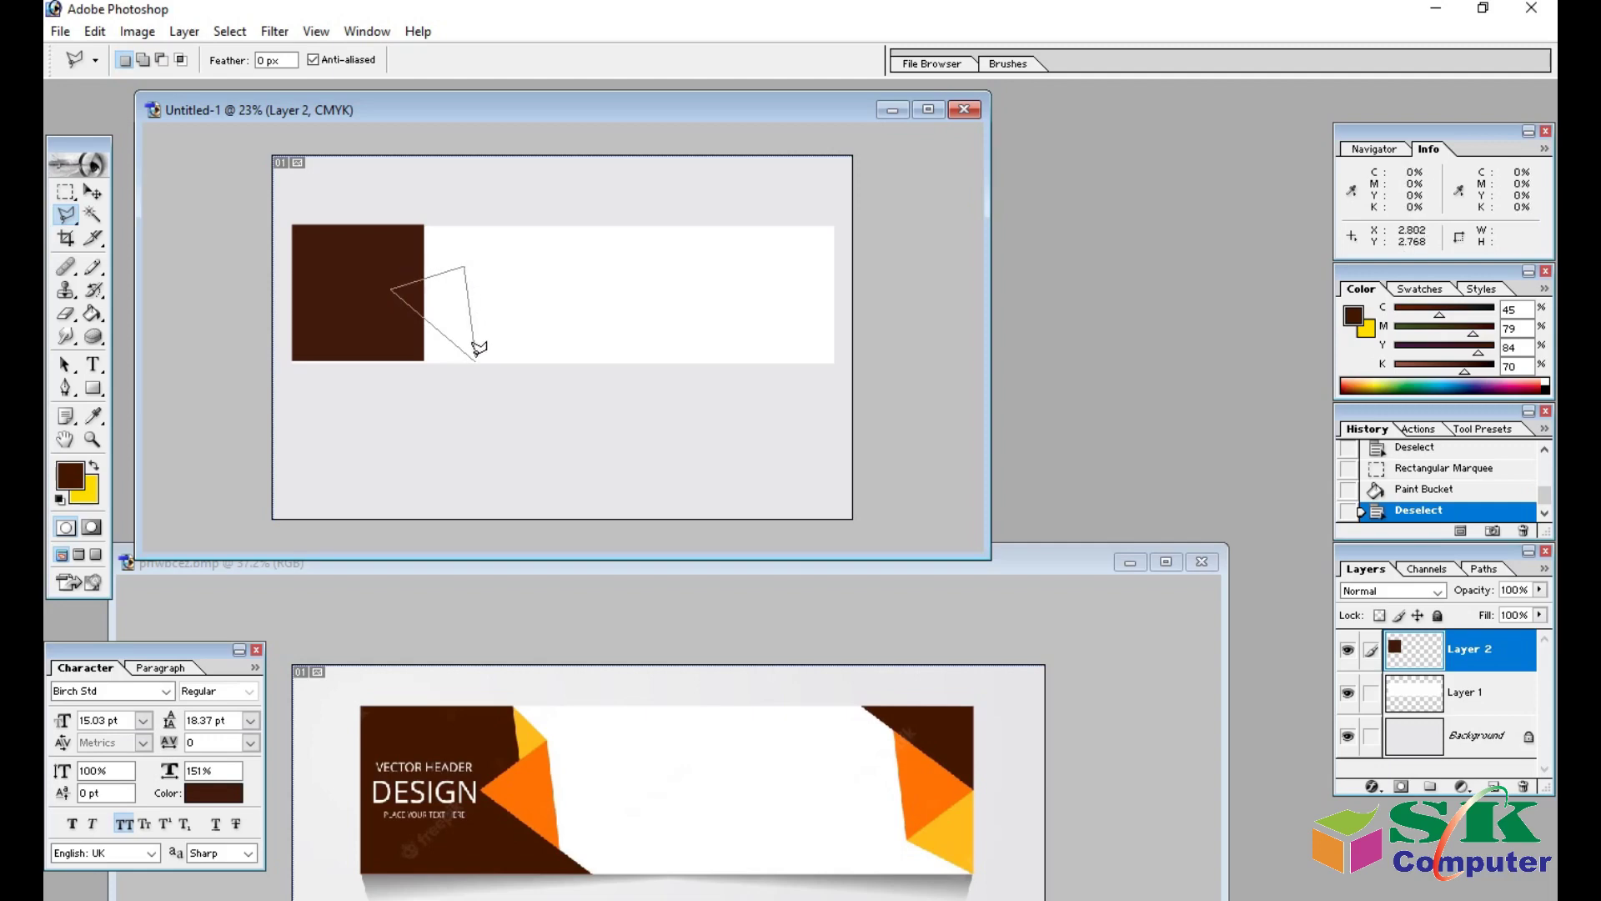
{"action": "left_click", "coordinate": [476, 360]}
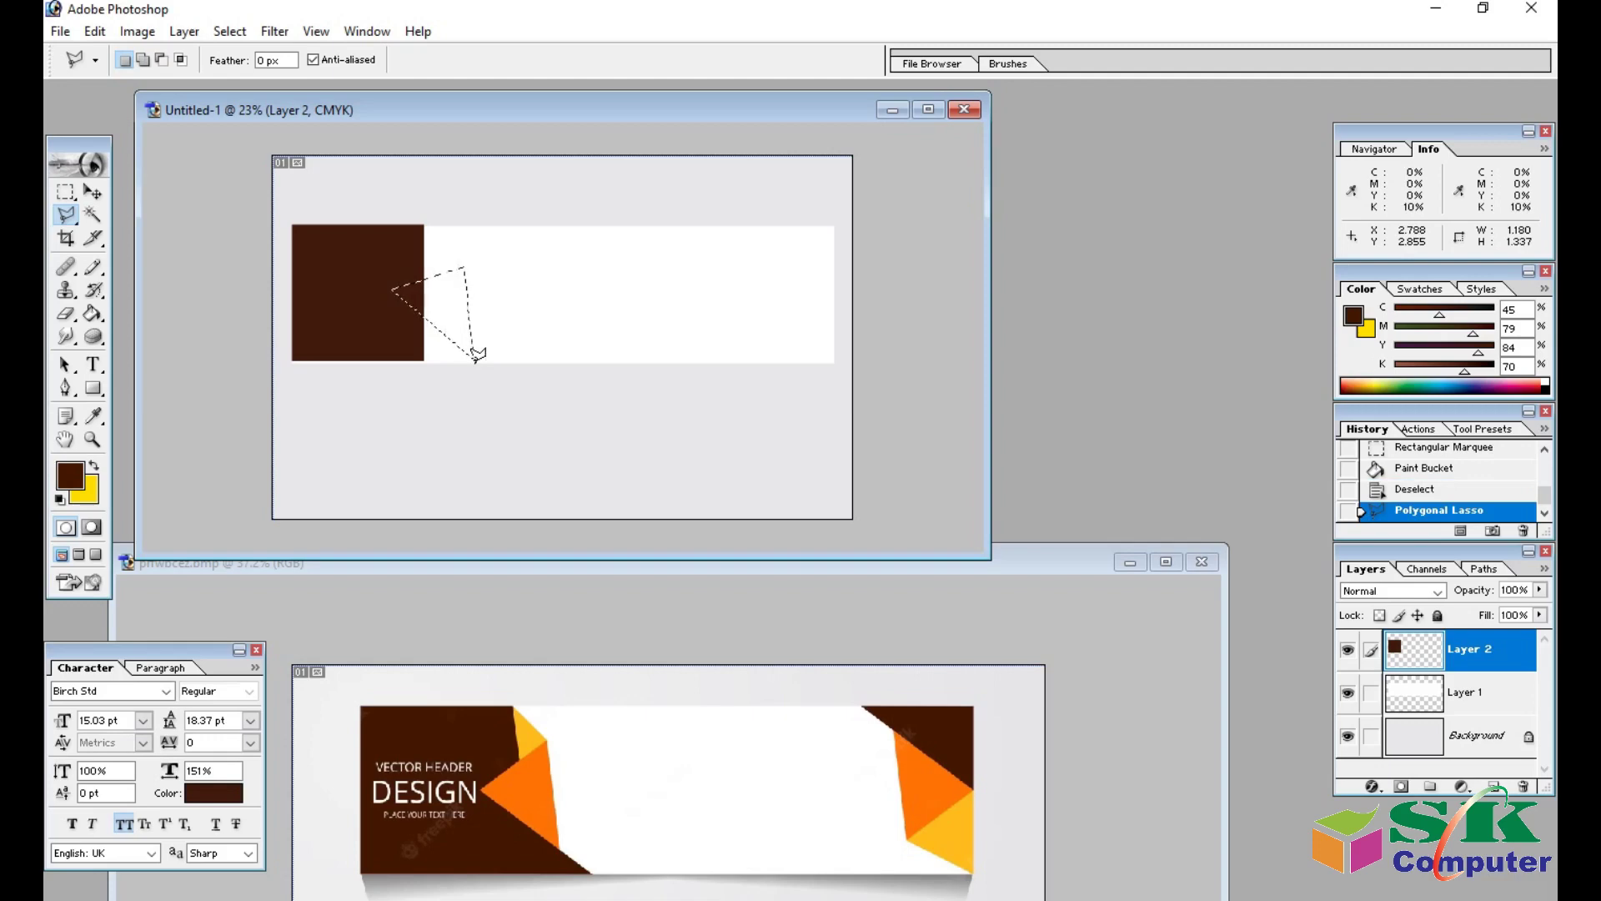
{"action": "left_click", "coordinate": [65, 289]}
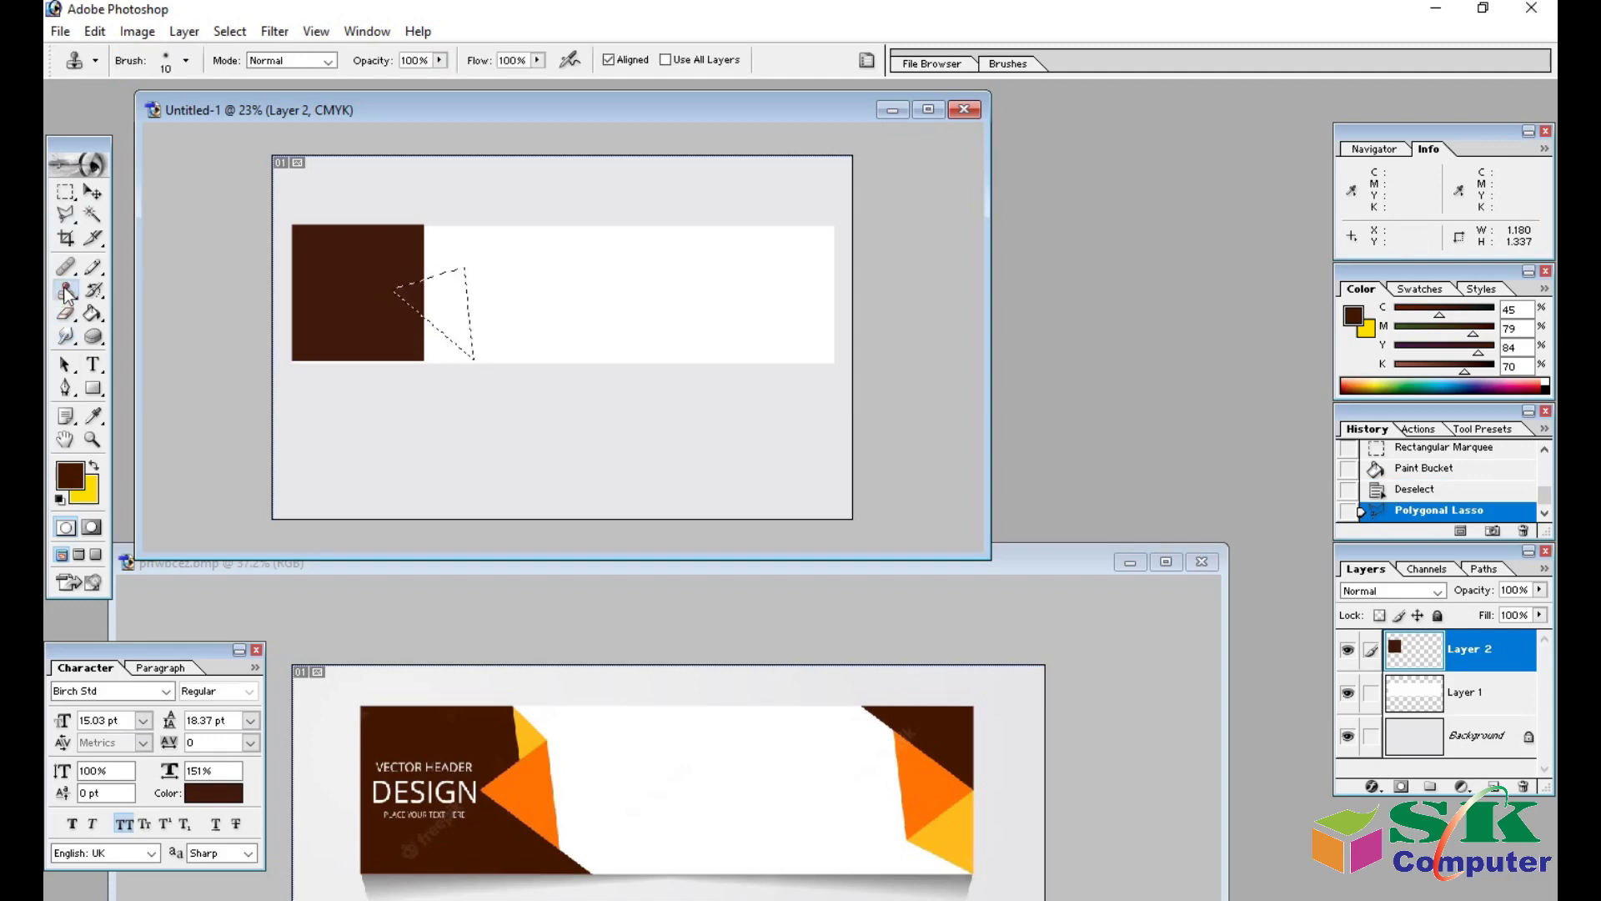
{"action": "left_click", "coordinate": [93, 415]}
{"action": "left_click", "coordinate": [530, 788]}
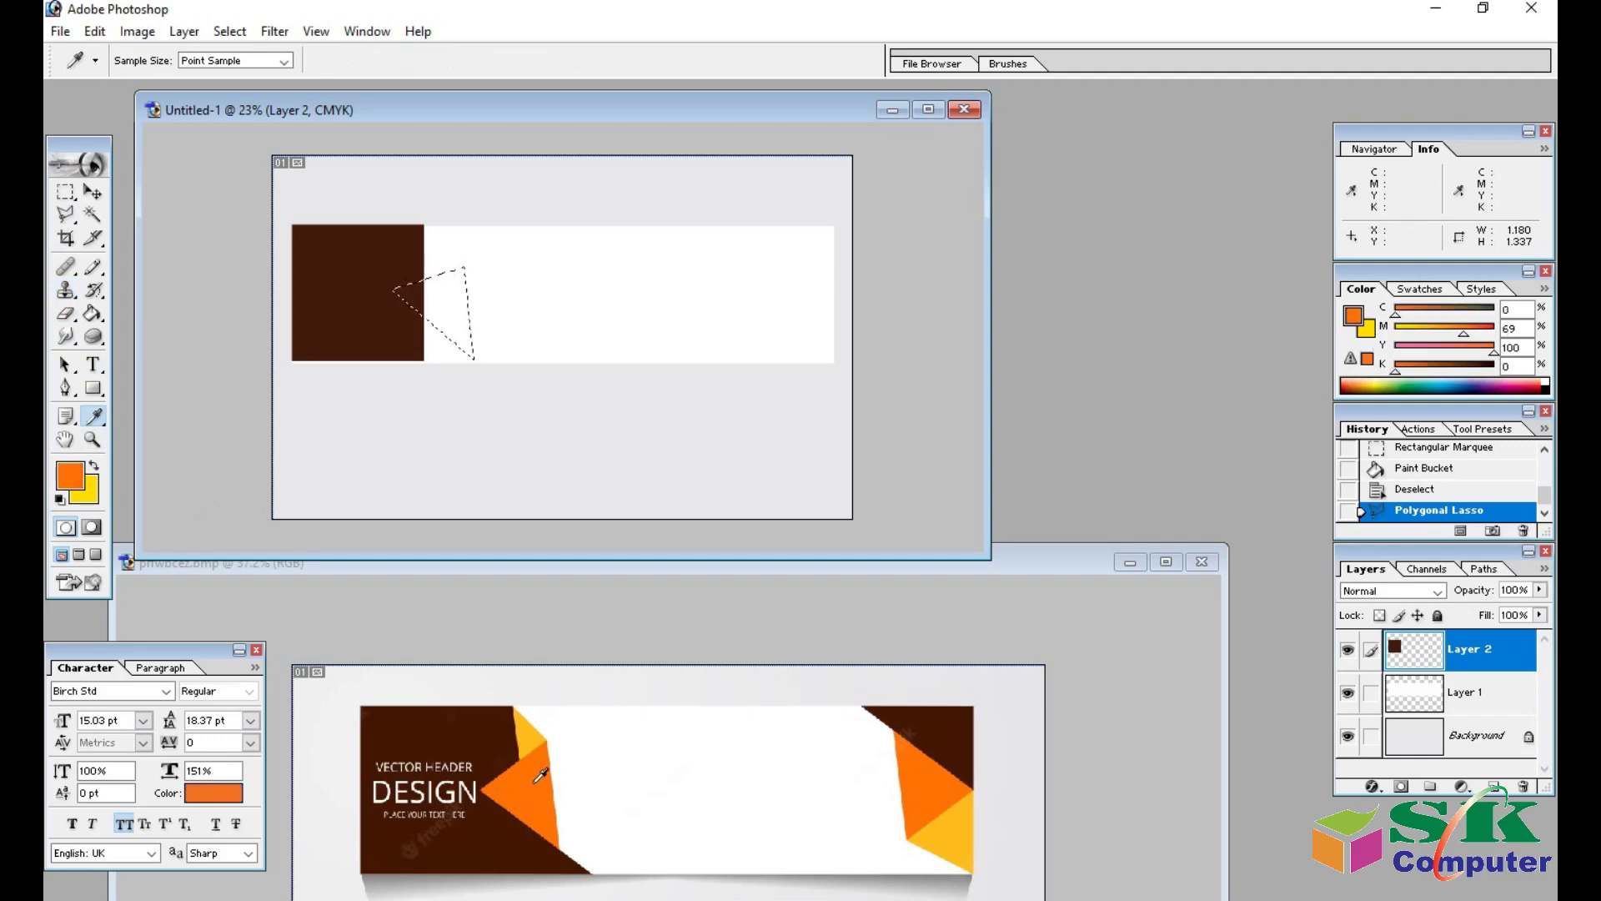
{"action": "left_click", "coordinate": [93, 313]}
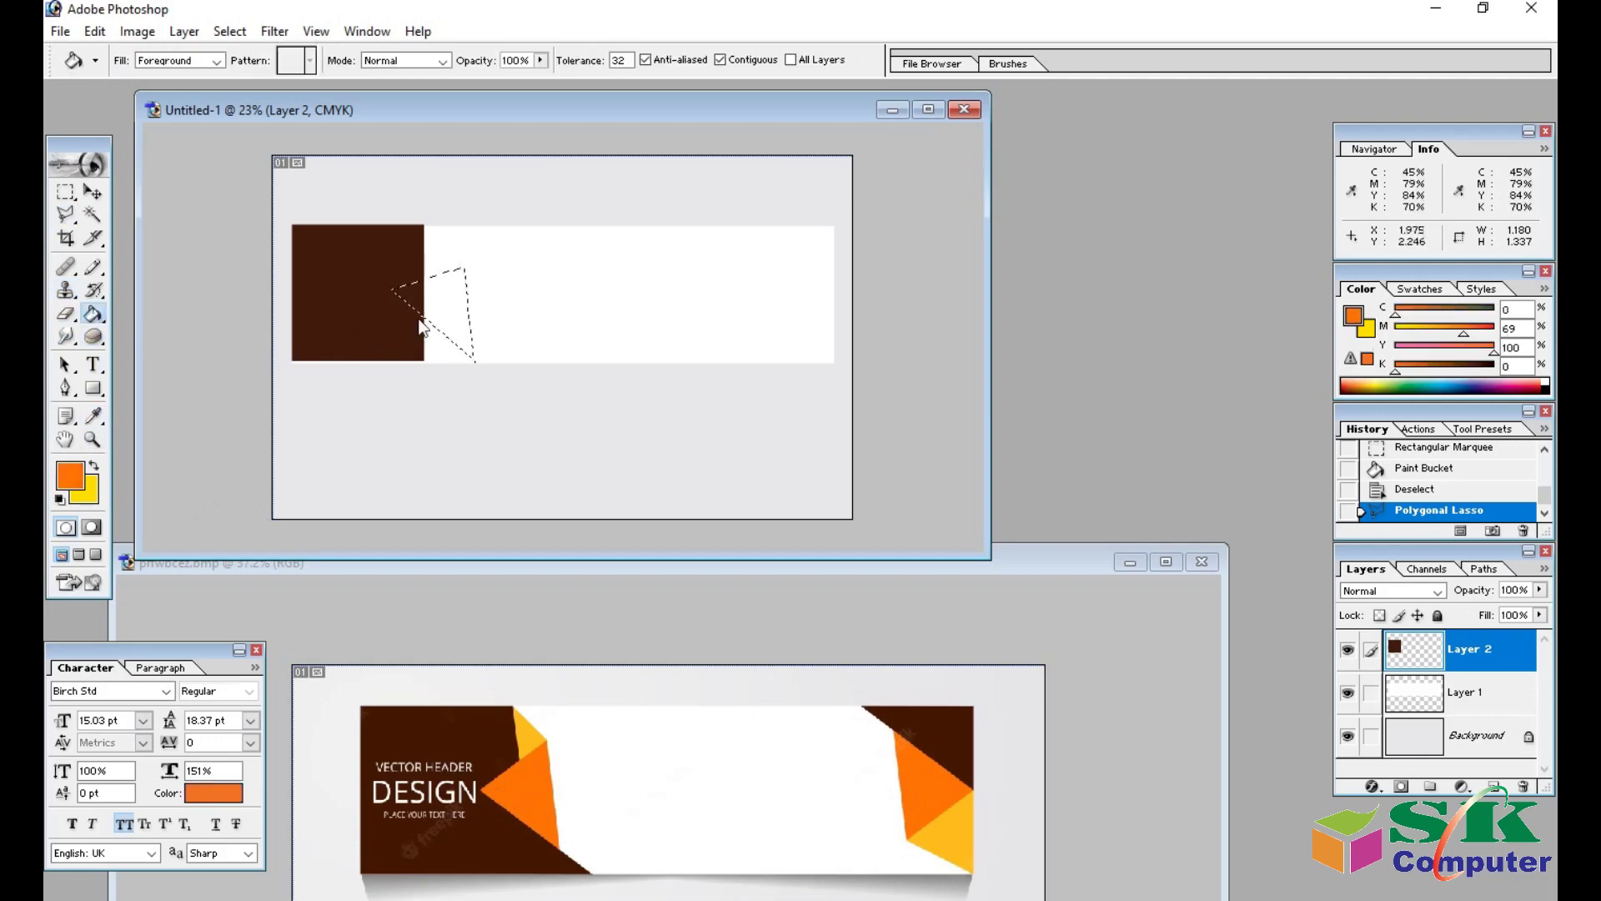
{"action": "left_click", "coordinate": [449, 297]}
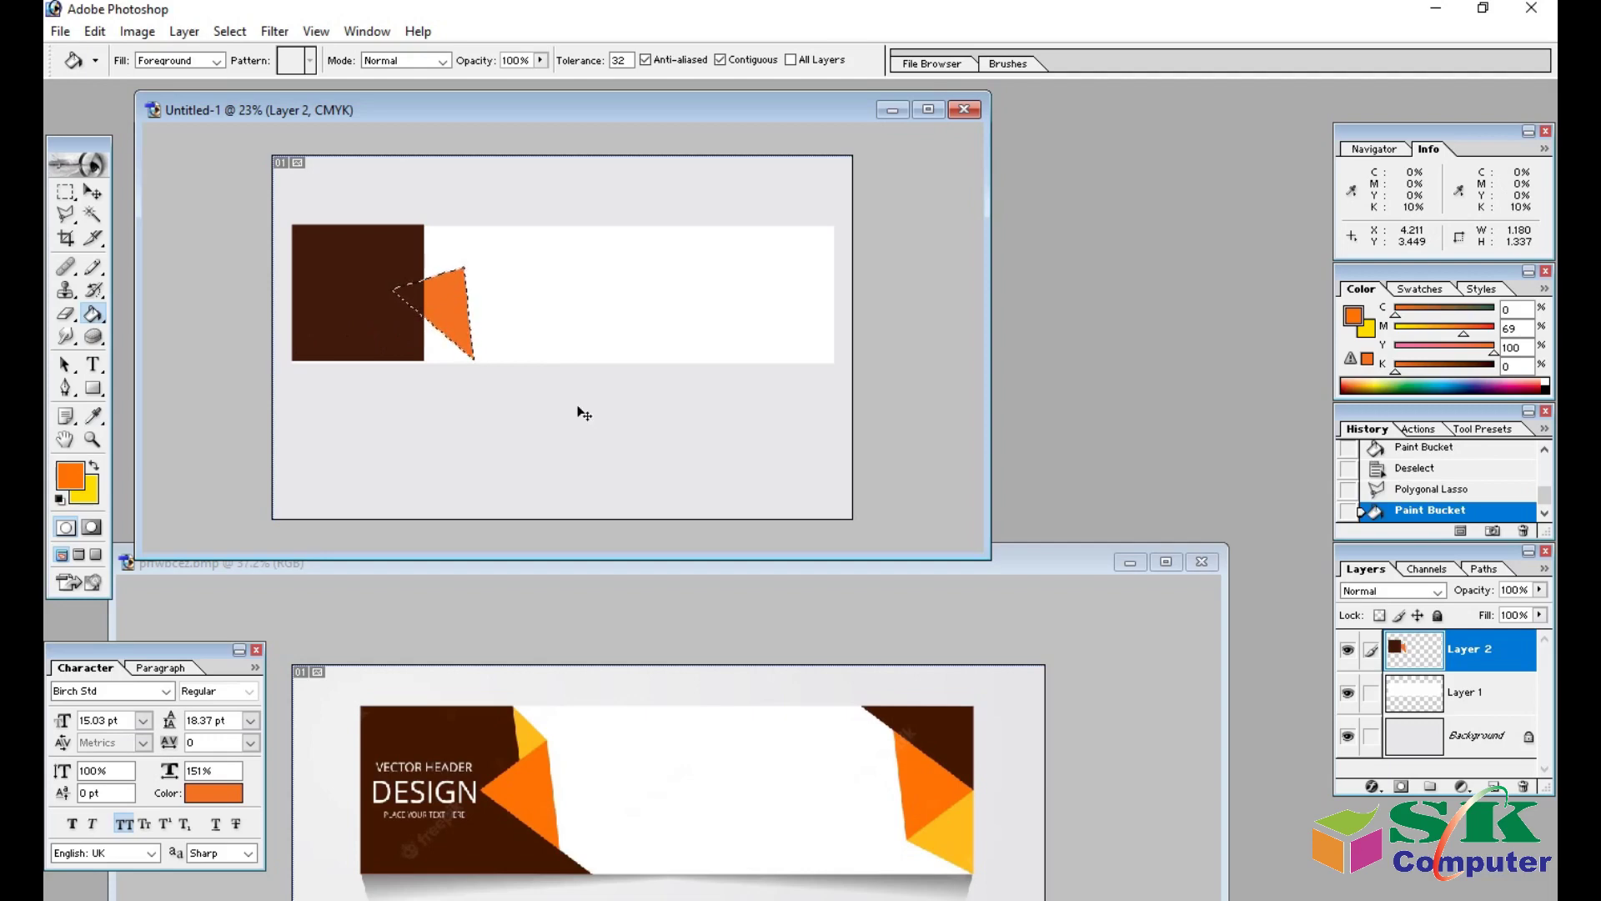
{"action": "key", "text": "ctrl+d"}
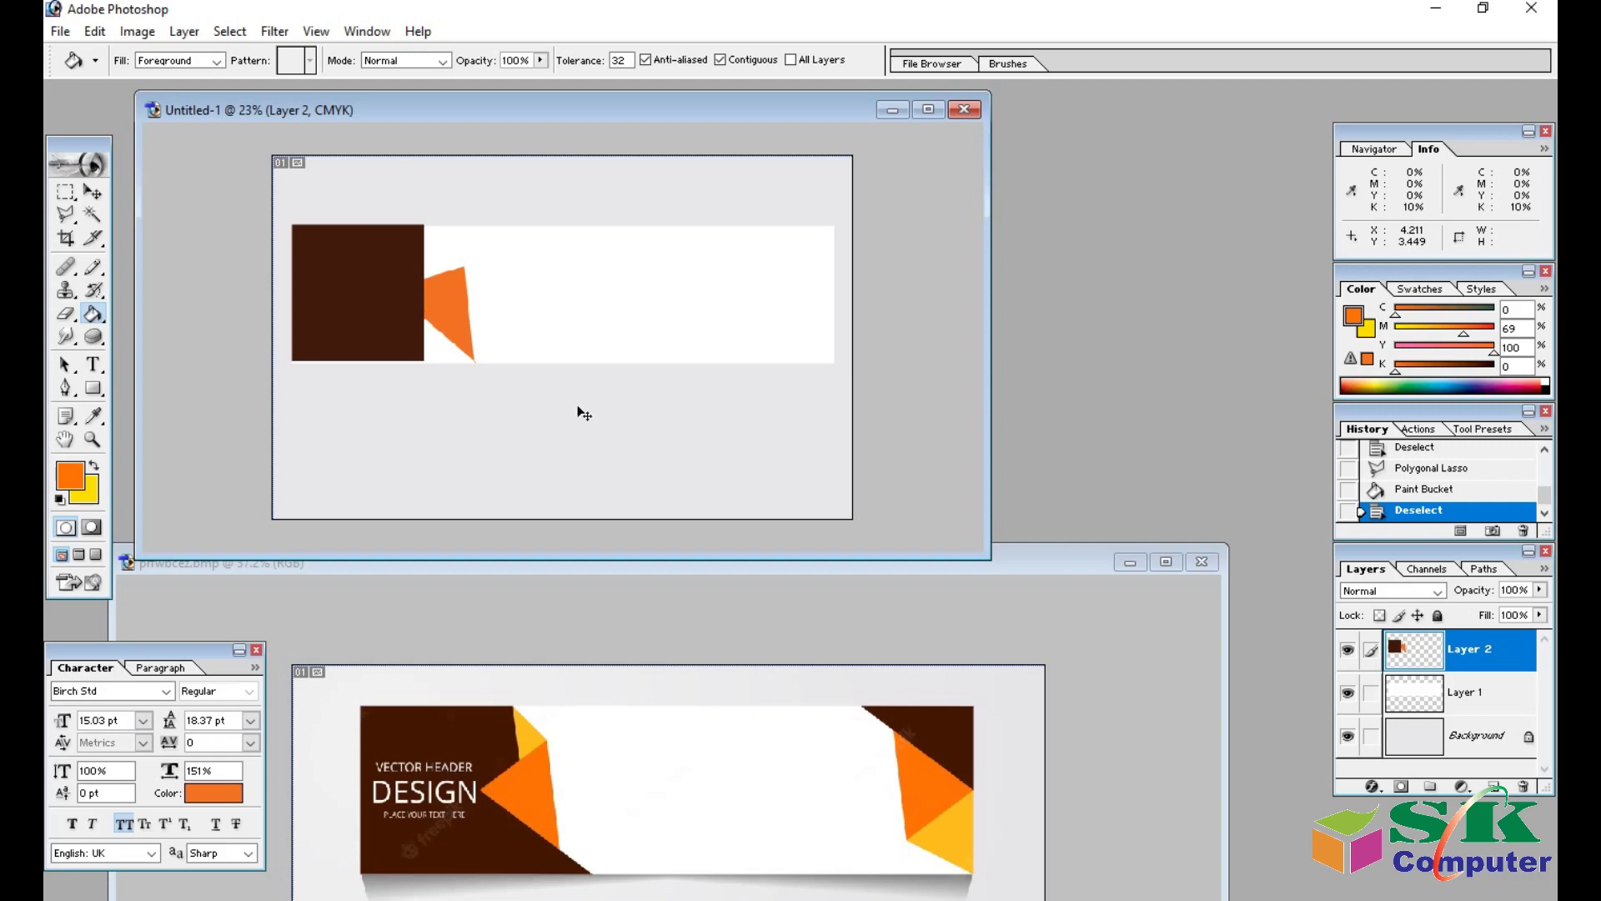
{"action": "key", "text": "ctrl+shift+bracketleft"}
{"action": "key", "text": "ctrl+shift+bracketright"}
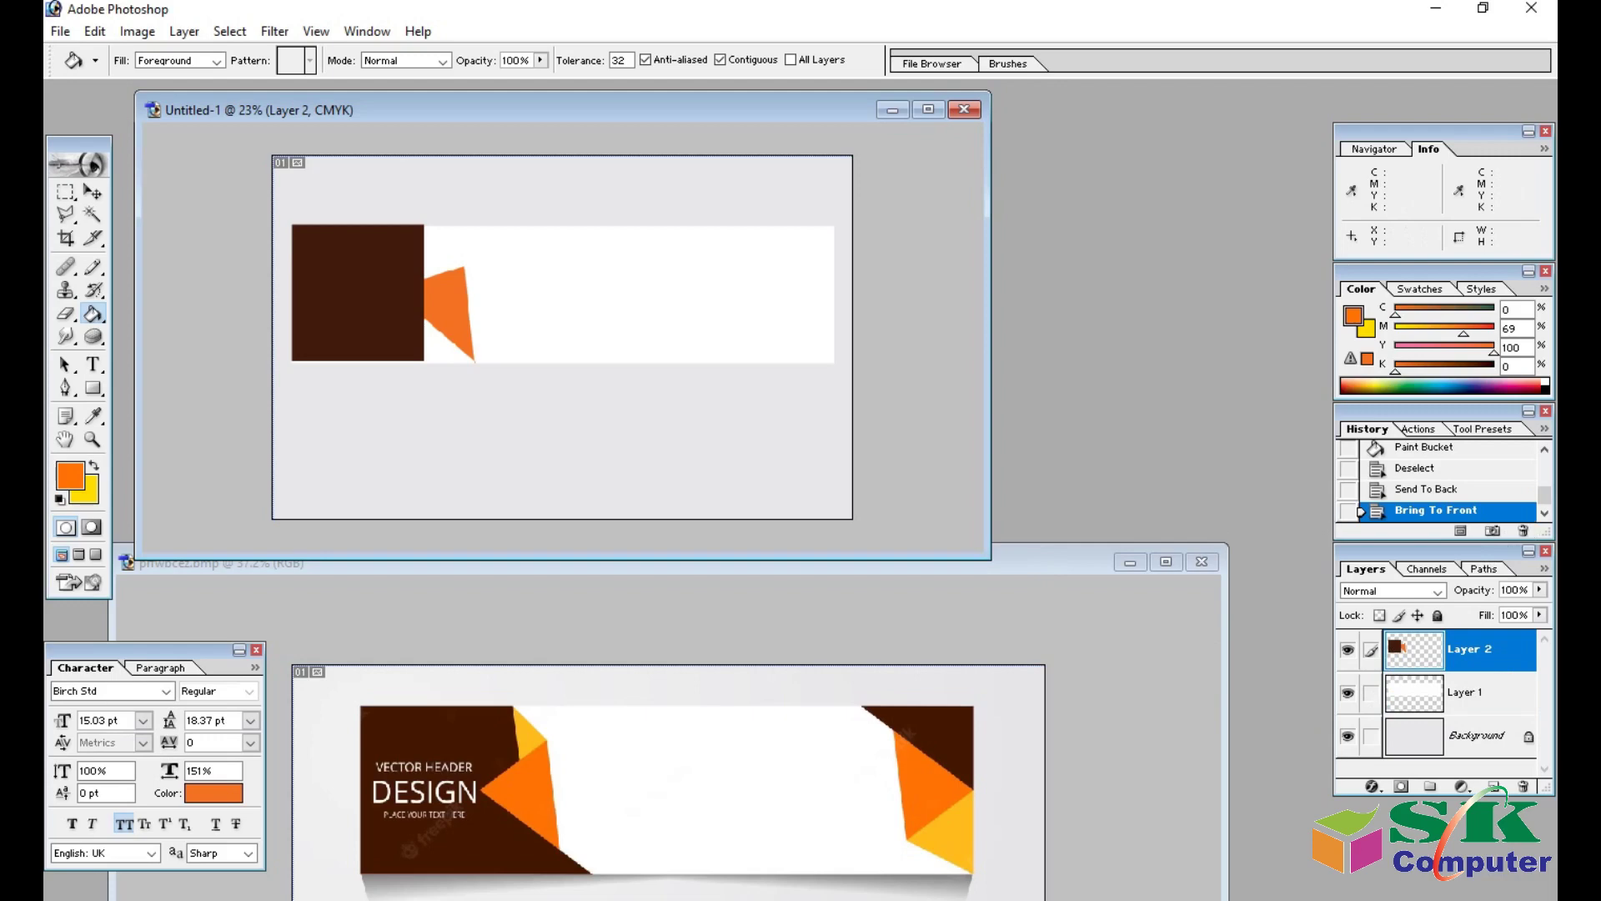
Revert the history to just the brown square and add a new empty Layer 3.
{"action": "left_click", "coordinate": [1409, 489]}
{"action": "left_click", "coordinate": [1385, 468]}
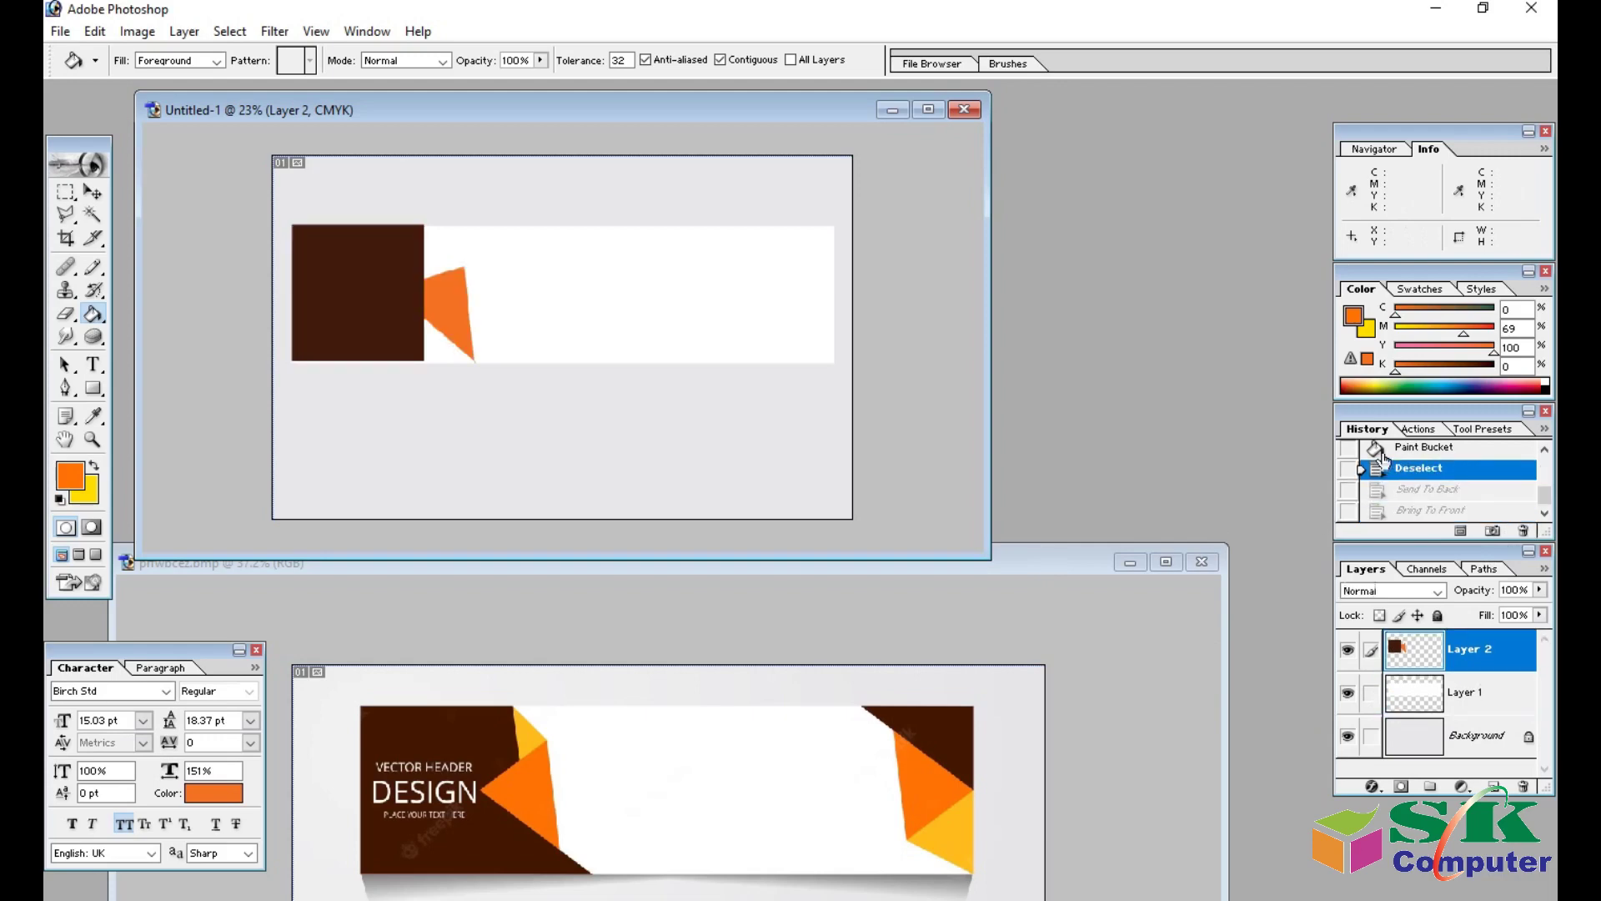
{"action": "left_click", "coordinate": [1382, 451]}
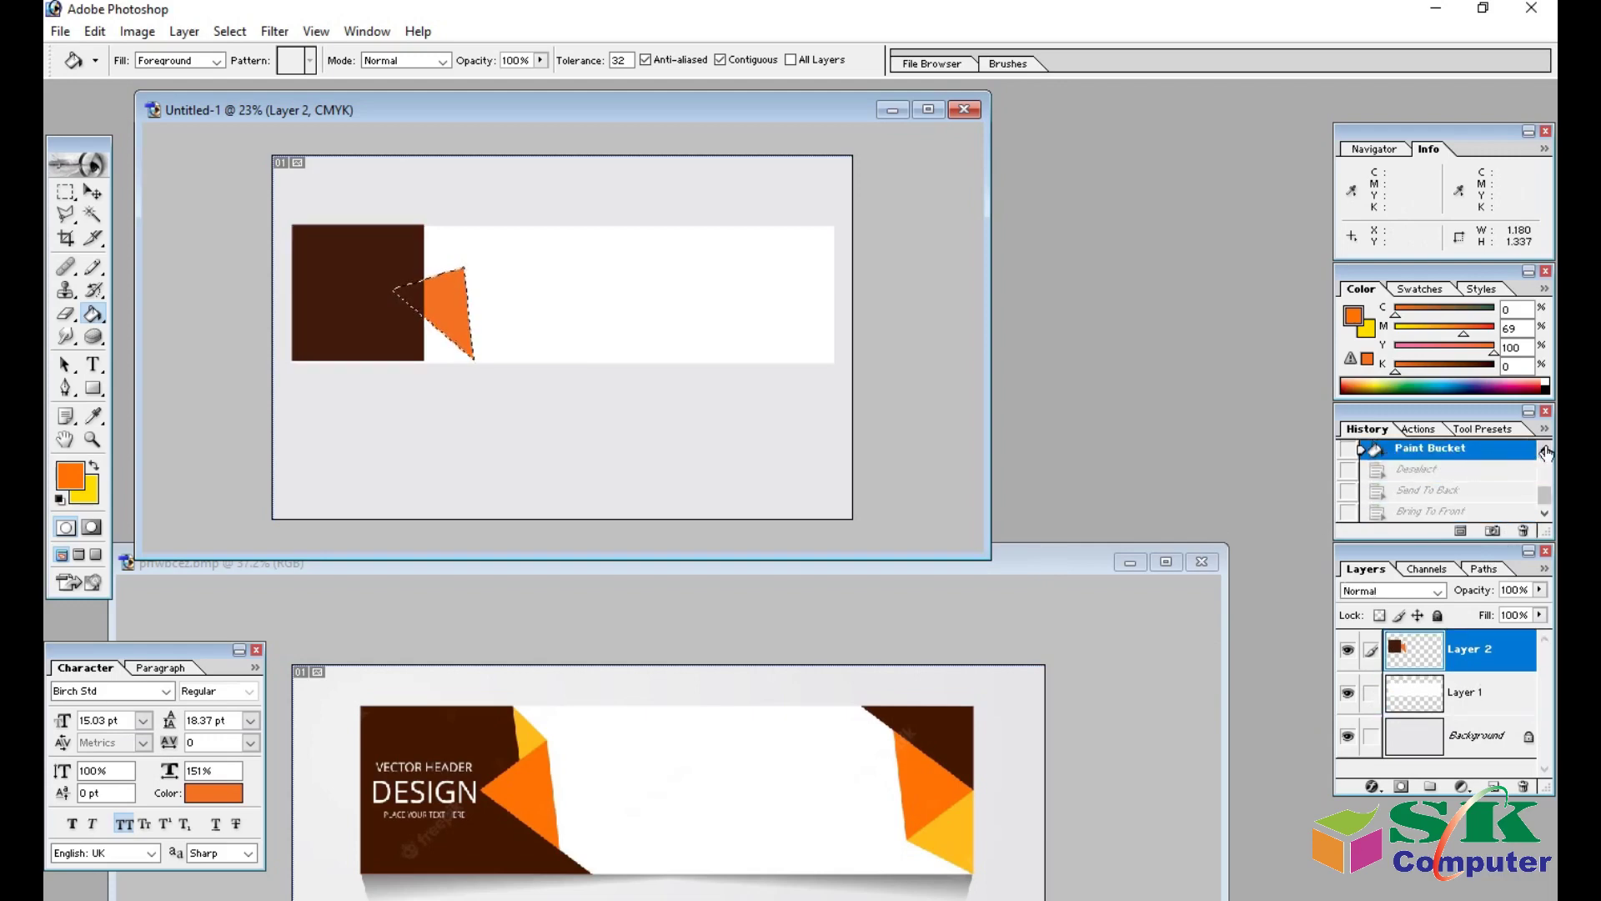
{"action": "left_click", "coordinate": [1421, 454]}
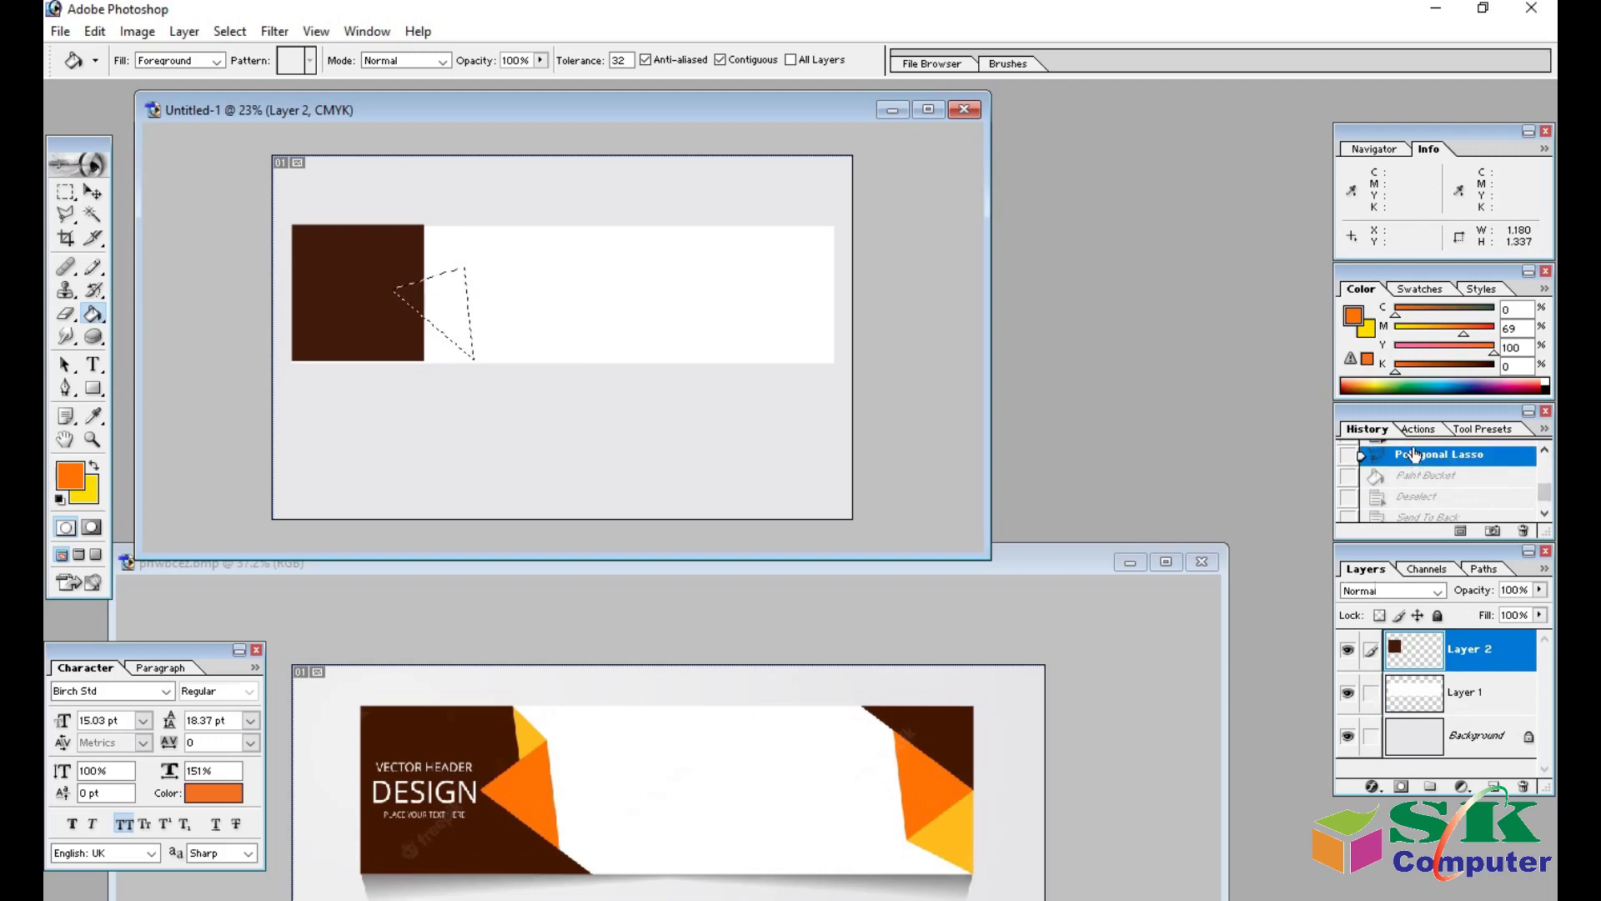
{"action": "left_click", "coordinate": [1544, 449]}
{"action": "left_click", "coordinate": [1386, 464]}
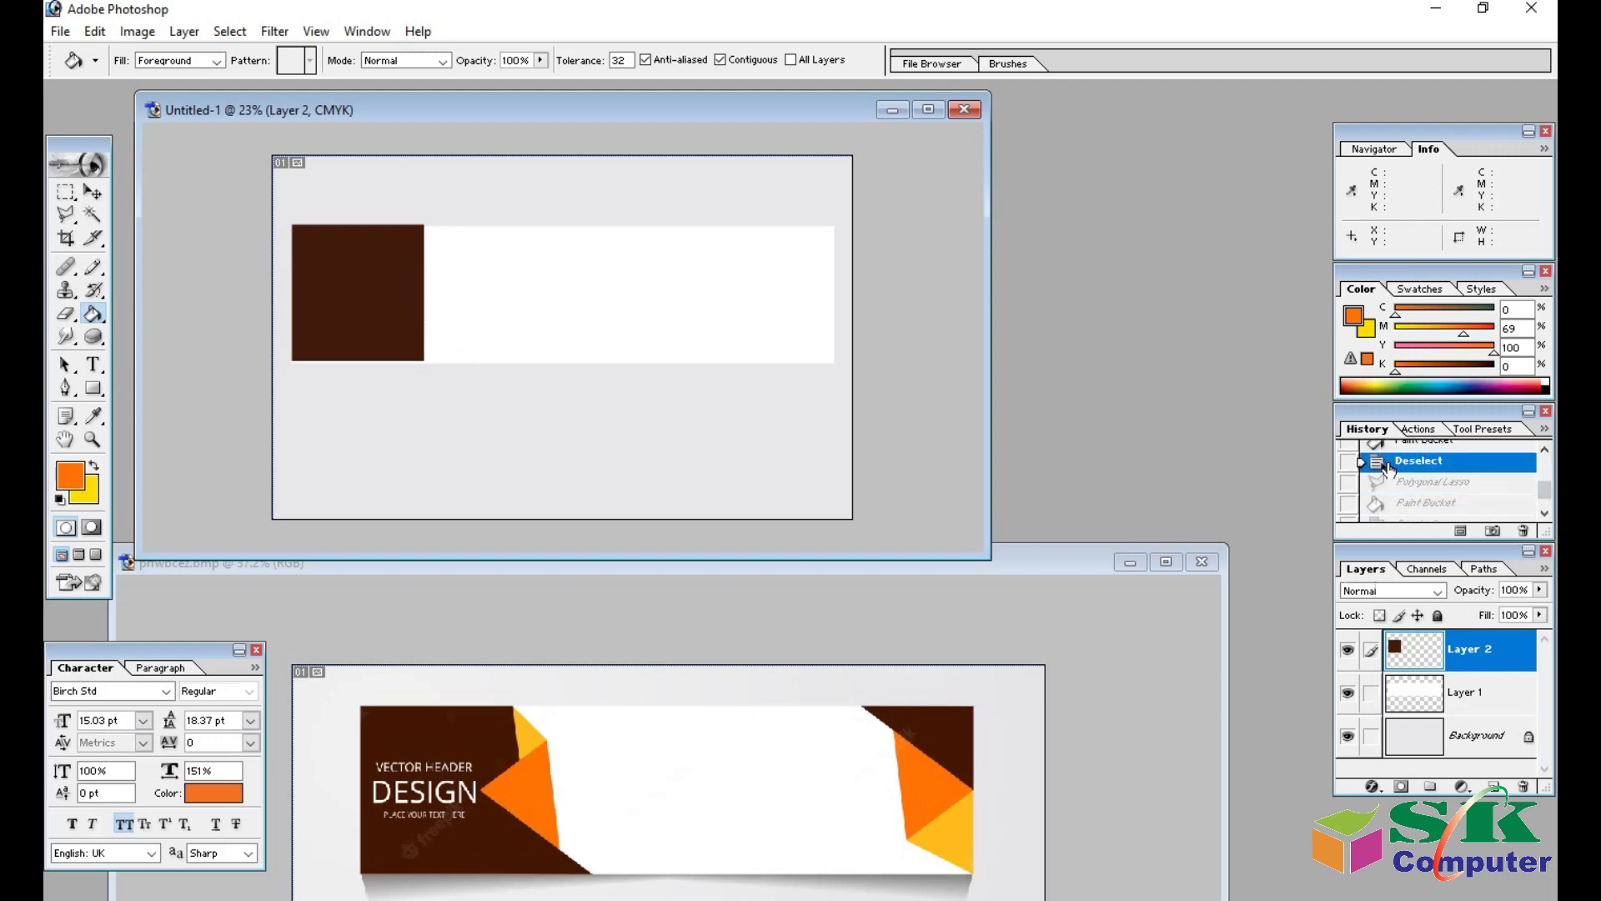
{"action": "left_click", "coordinate": [1494, 788]}
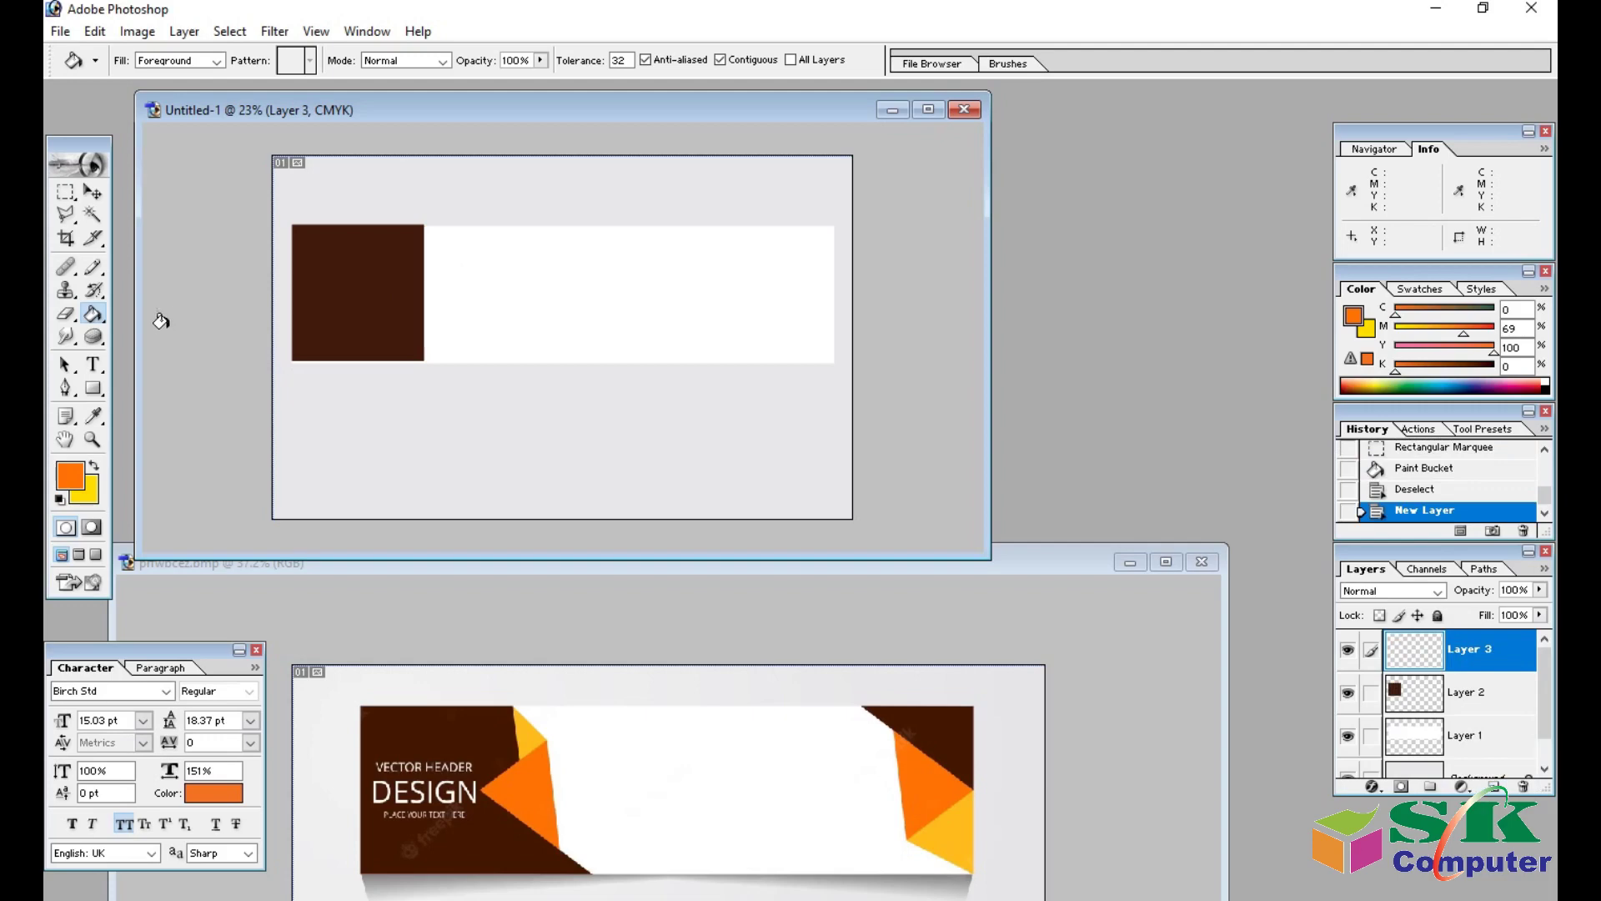
Fill an orange triangle pointing out from the brown square's right edge, then add Layer 4.
{"action": "left_click", "coordinate": [65, 214]}
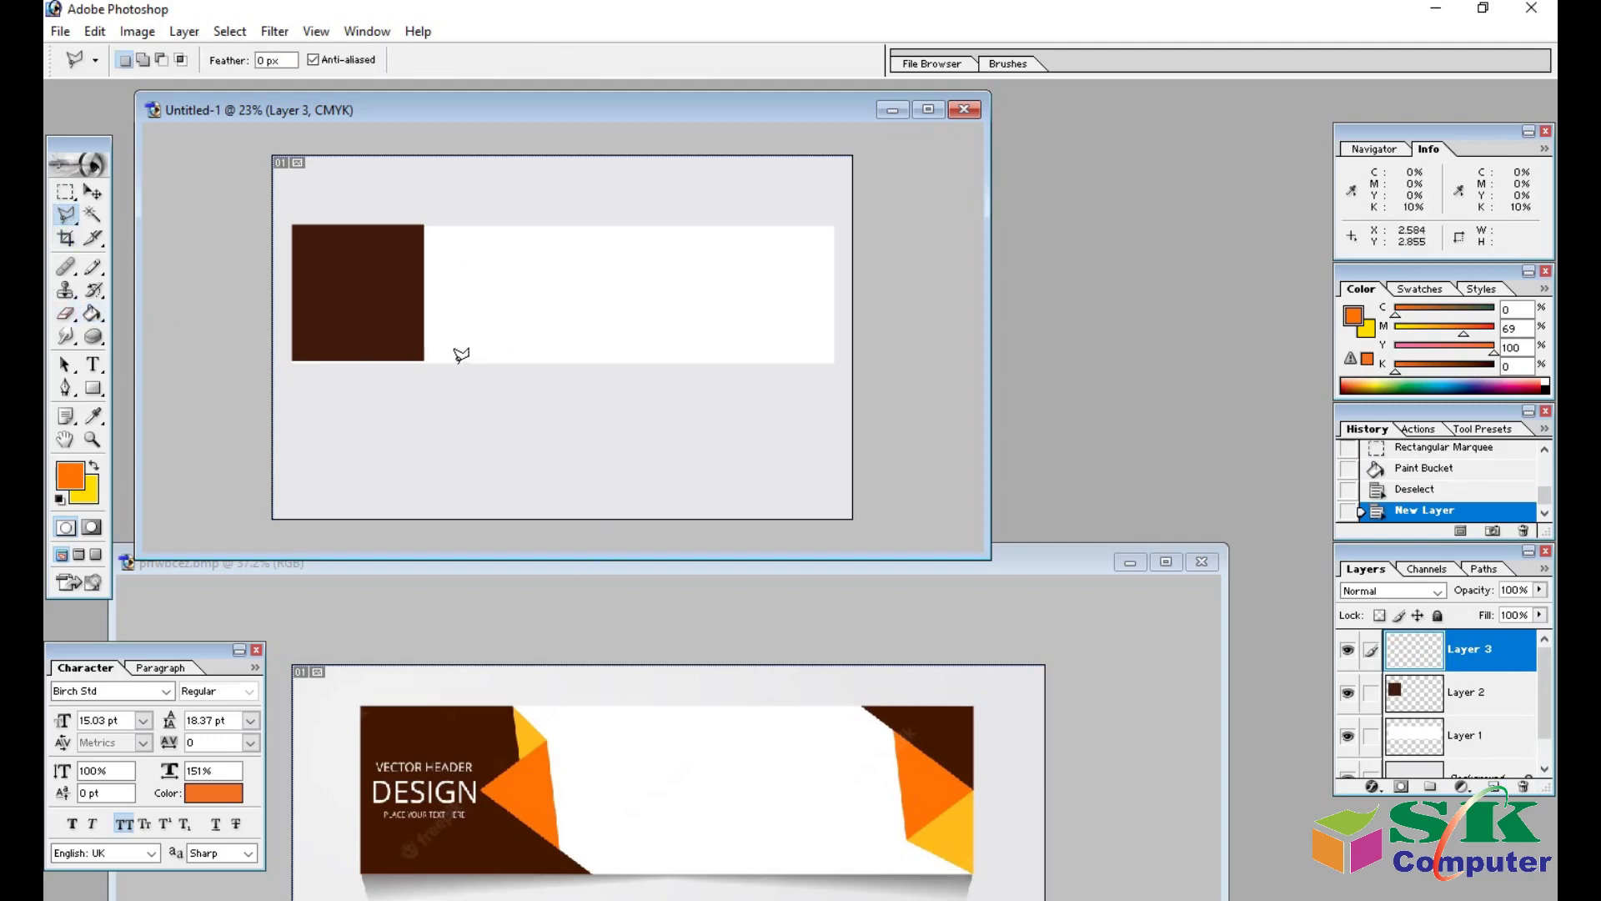
{"action": "left_click", "coordinate": [449, 268]}
{"action": "left_click", "coordinate": [455, 339]}
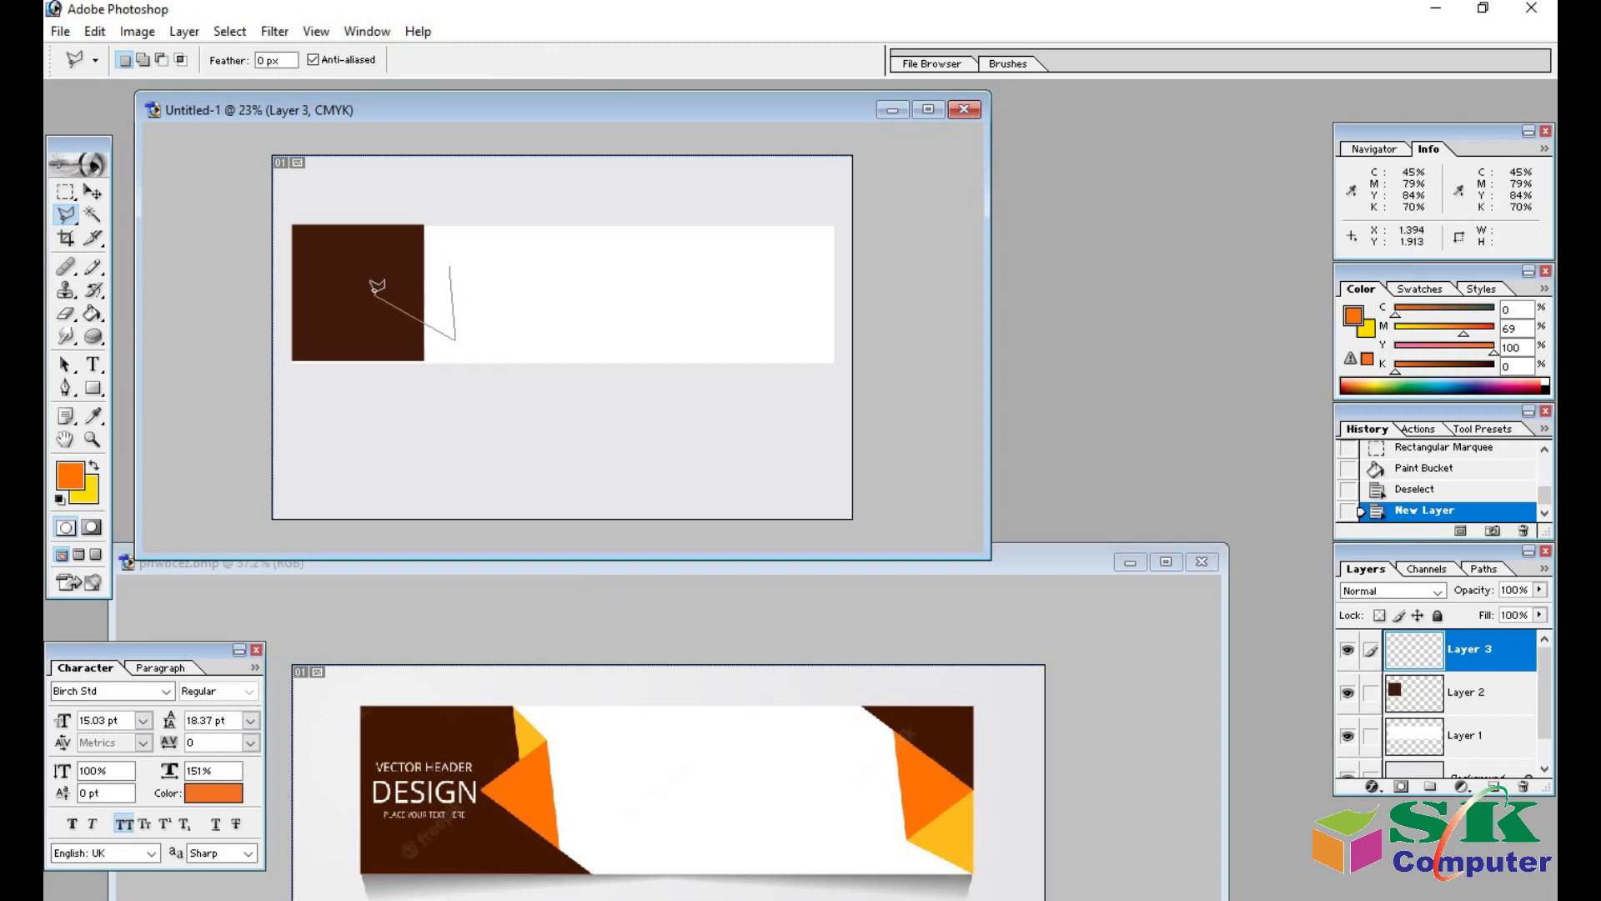
{"action": "left_click", "coordinate": [375, 292]}
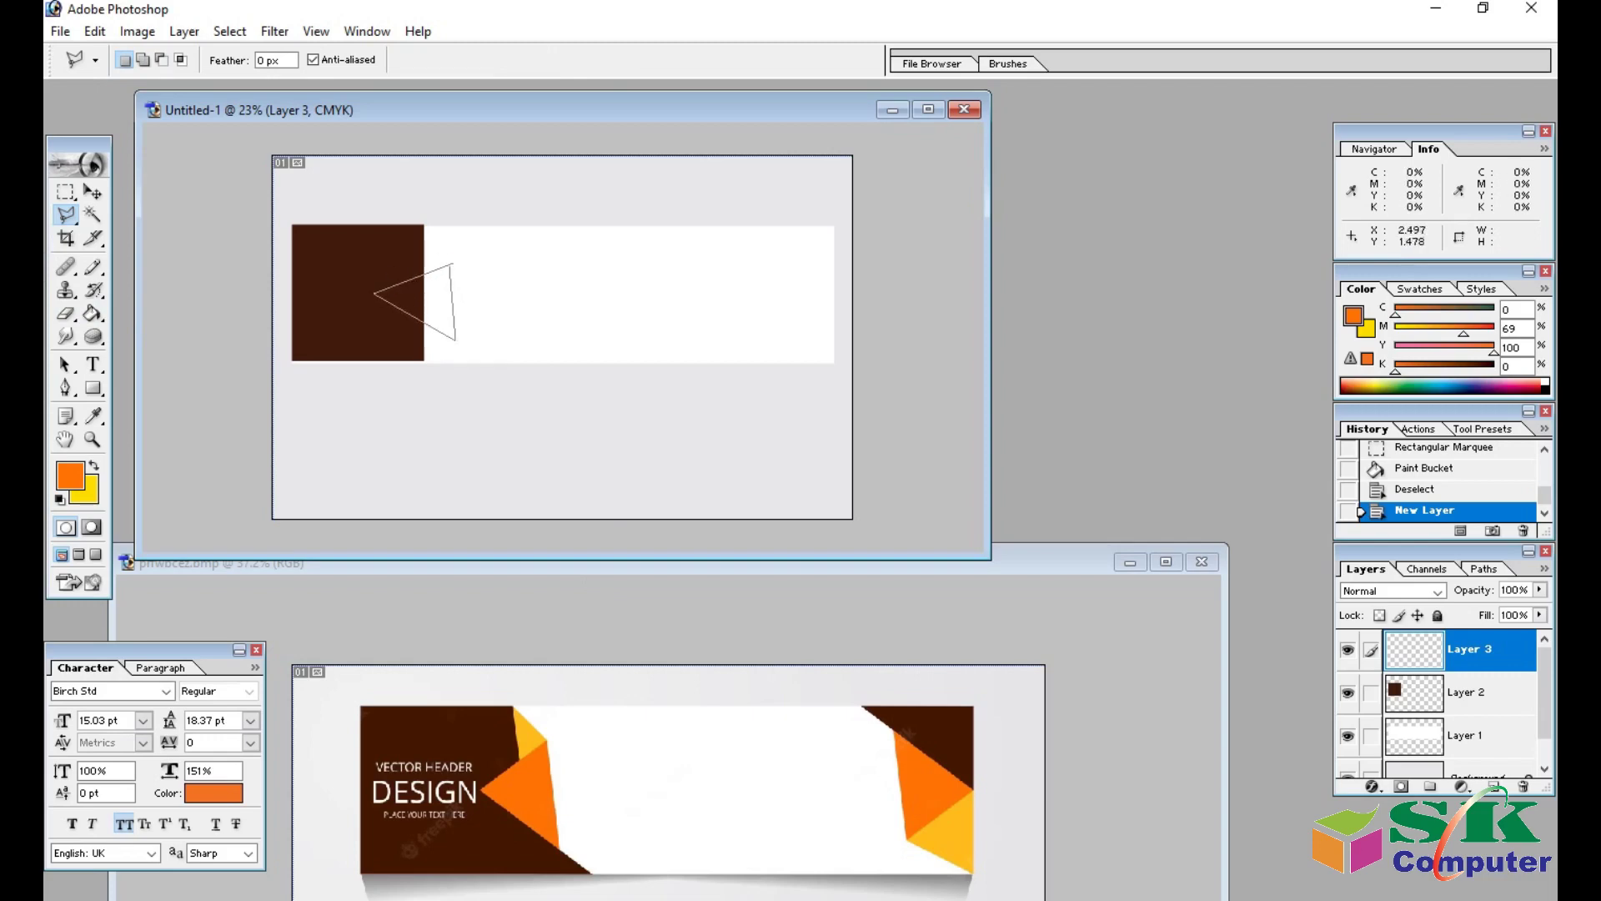
{"action": "left_click", "coordinate": [450, 265]}
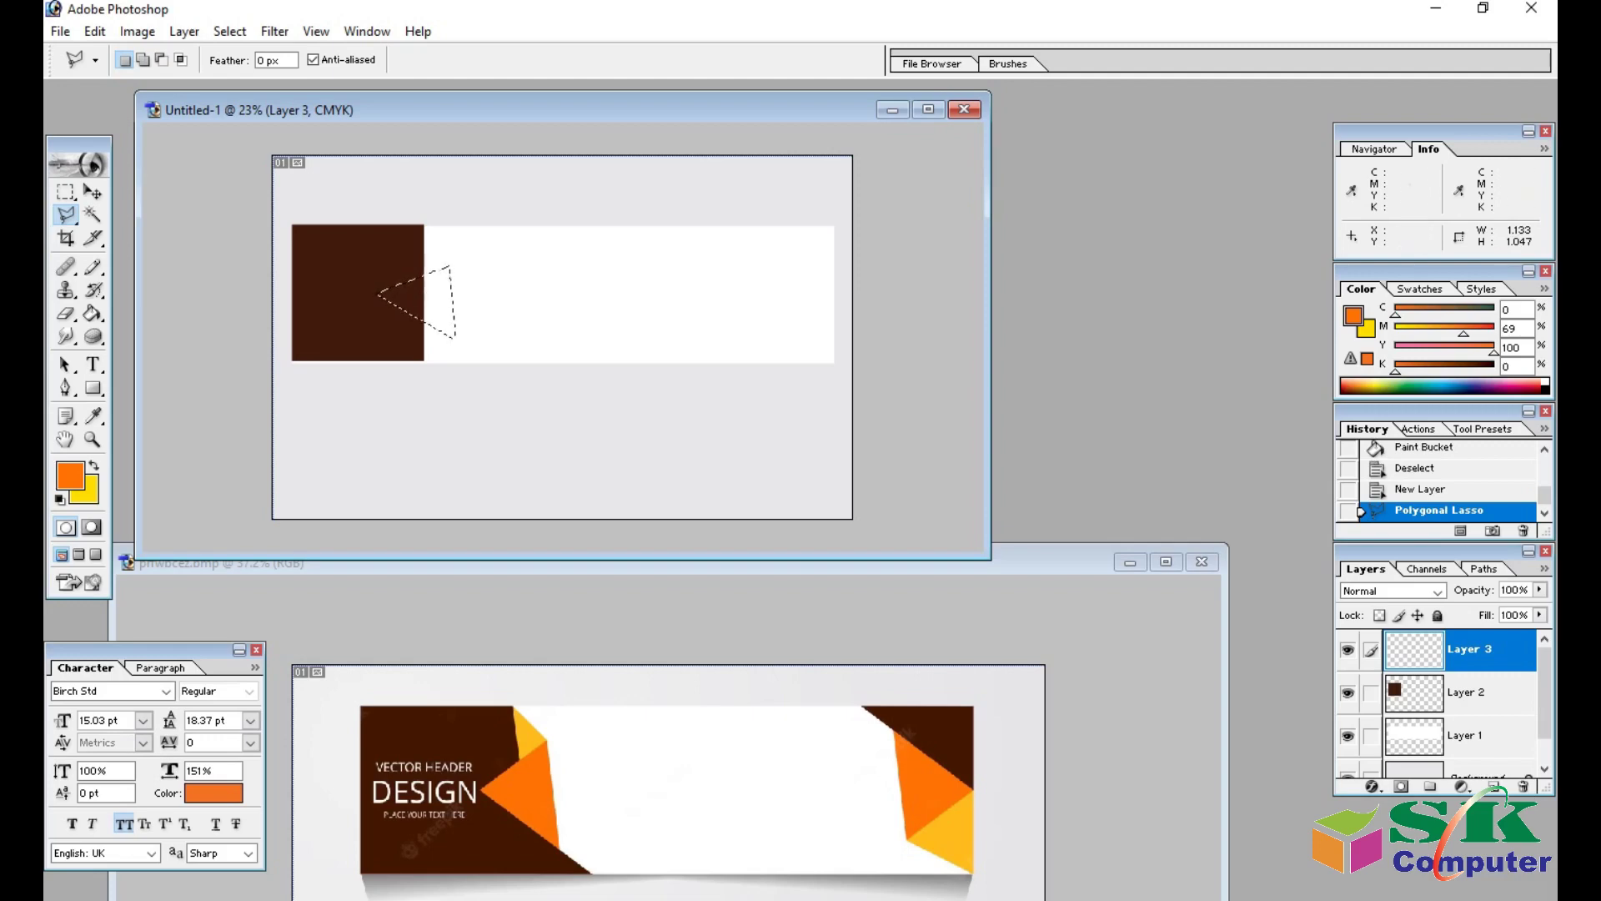
{"action": "key", "text": "g"}
{"action": "left_click", "coordinate": [432, 285]}
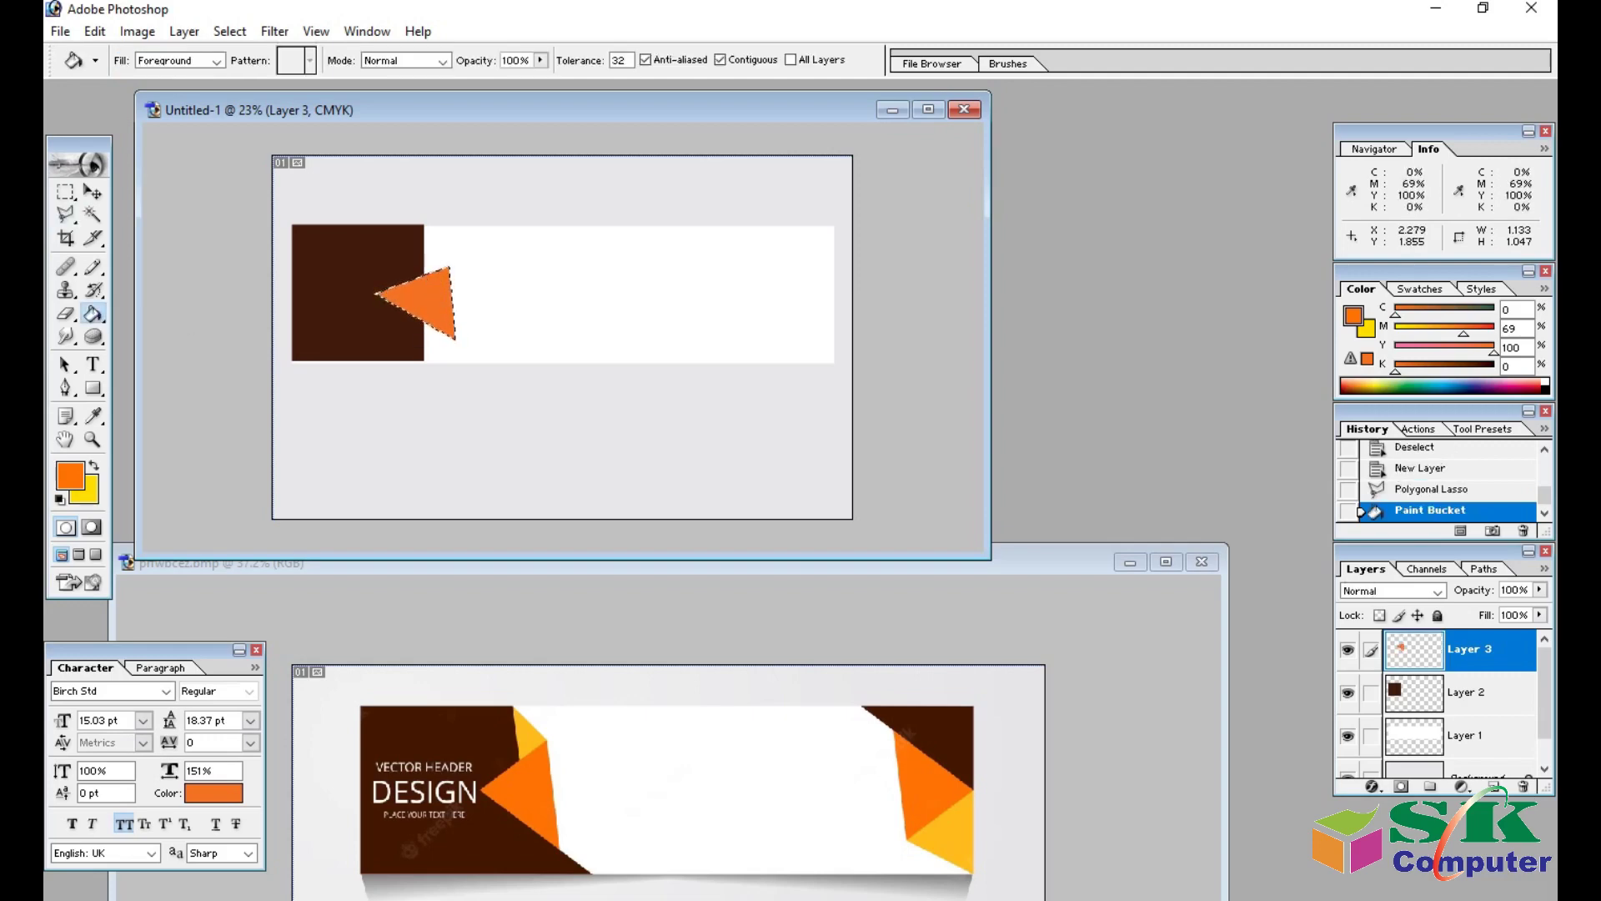
{"action": "key", "text": "ctrl+d"}
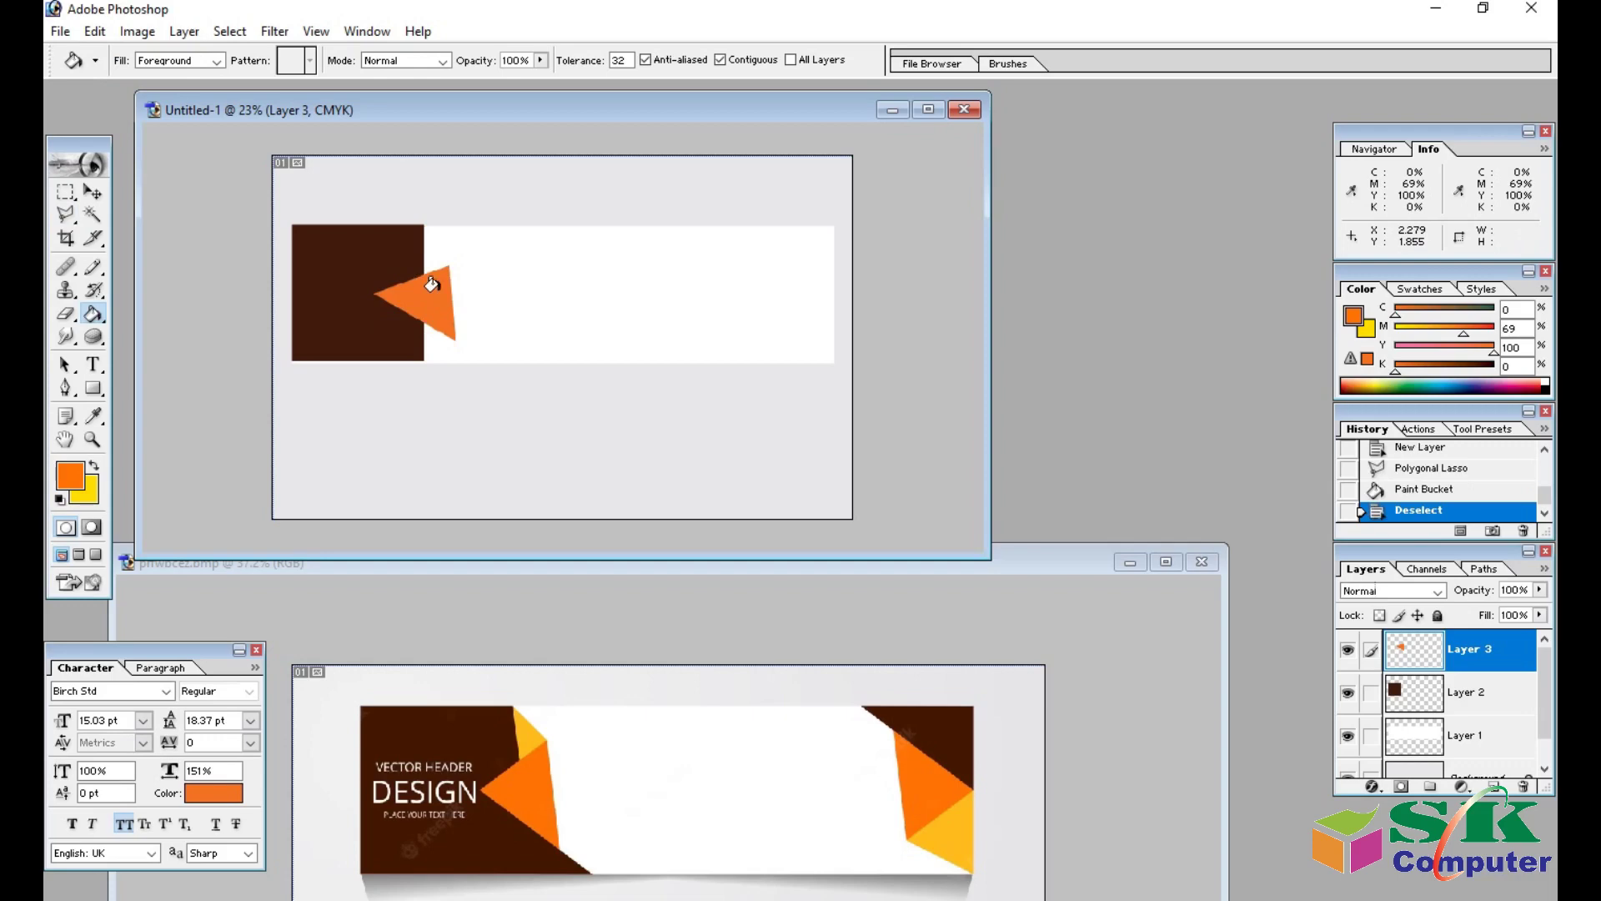
{"action": "left_click", "coordinate": [65, 214]}
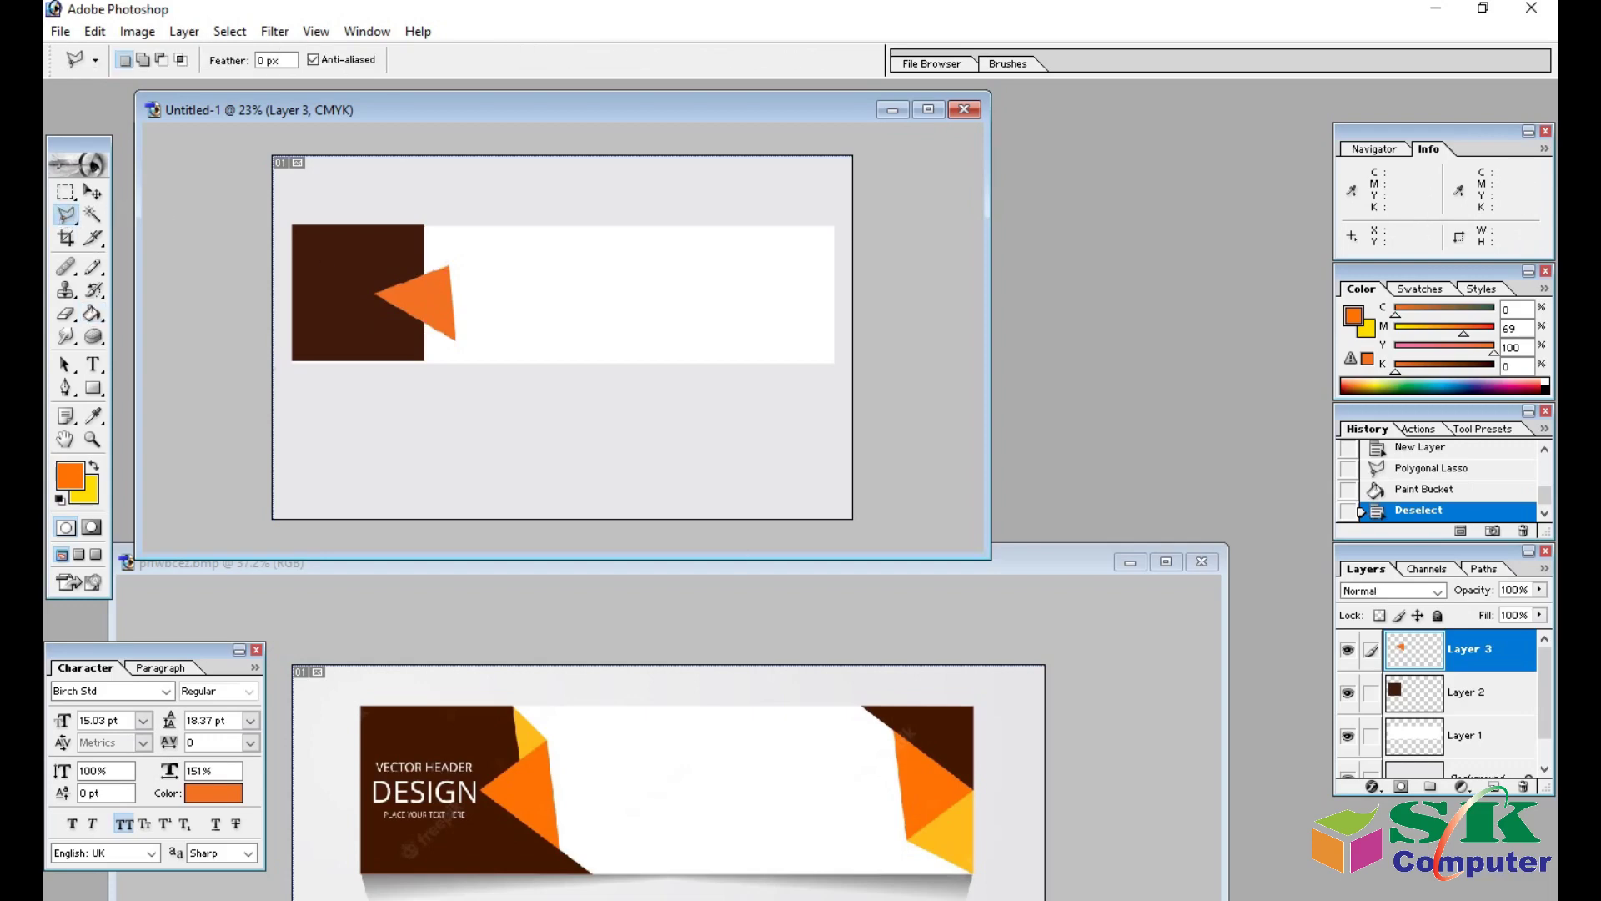
{"action": "left_click", "coordinate": [1496, 788]}
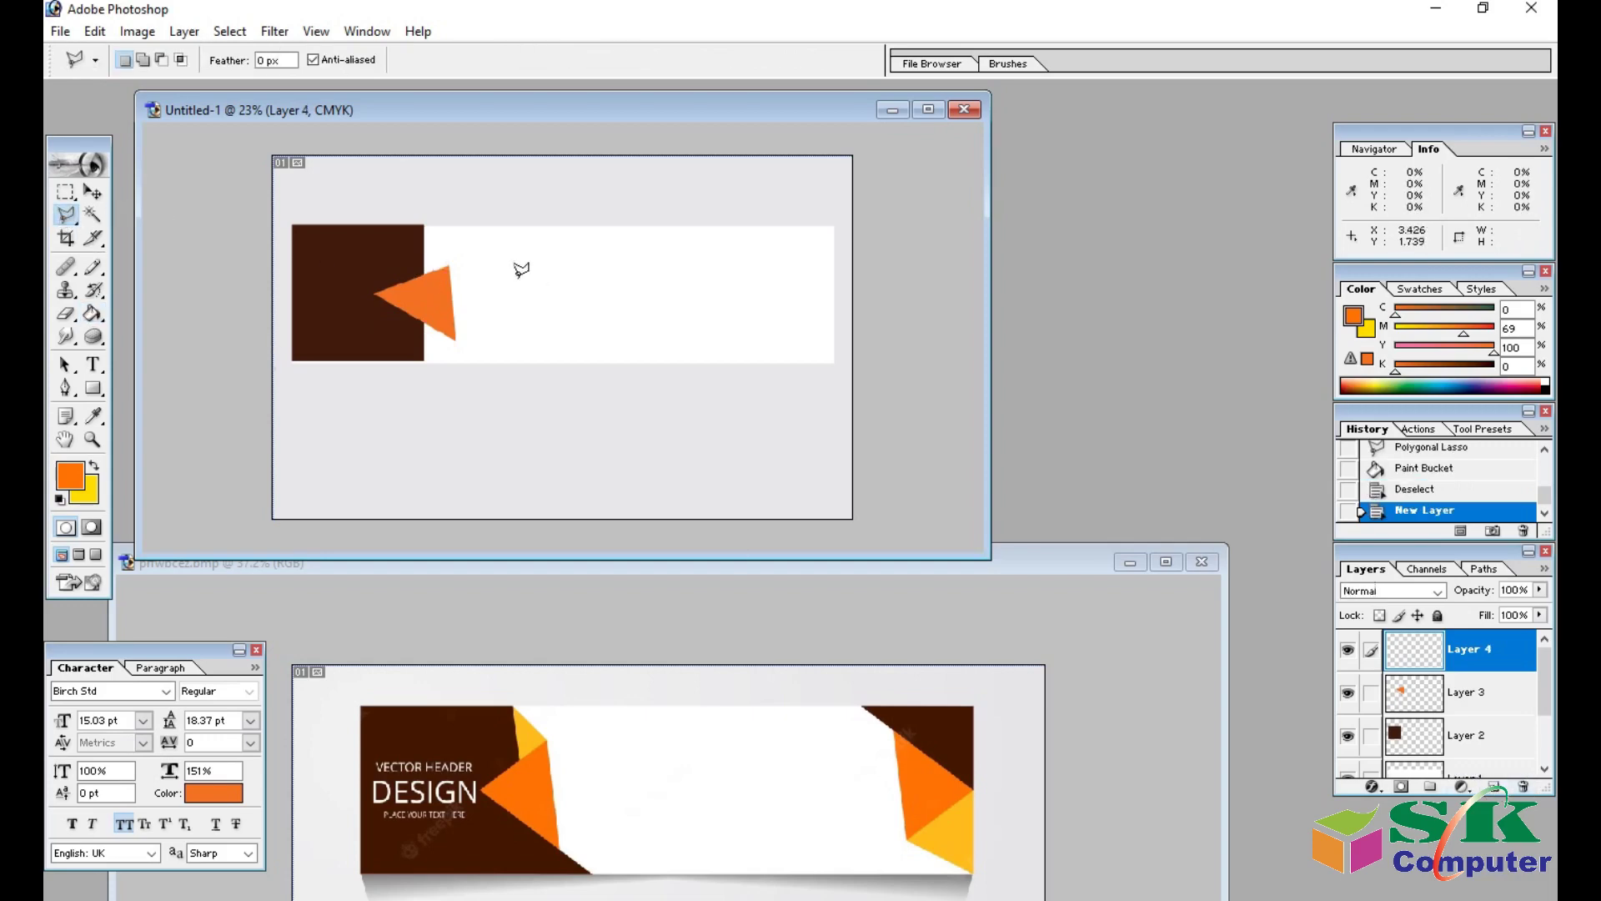
Fill a small yellow triangle (C0 M10 Y100 K0) between the brown square's corner and orange tip.
{"action": "left_click", "coordinate": [424, 224]}
{"action": "left_click", "coordinate": [449, 263]}
{"action": "left_click", "coordinate": [426, 270]}
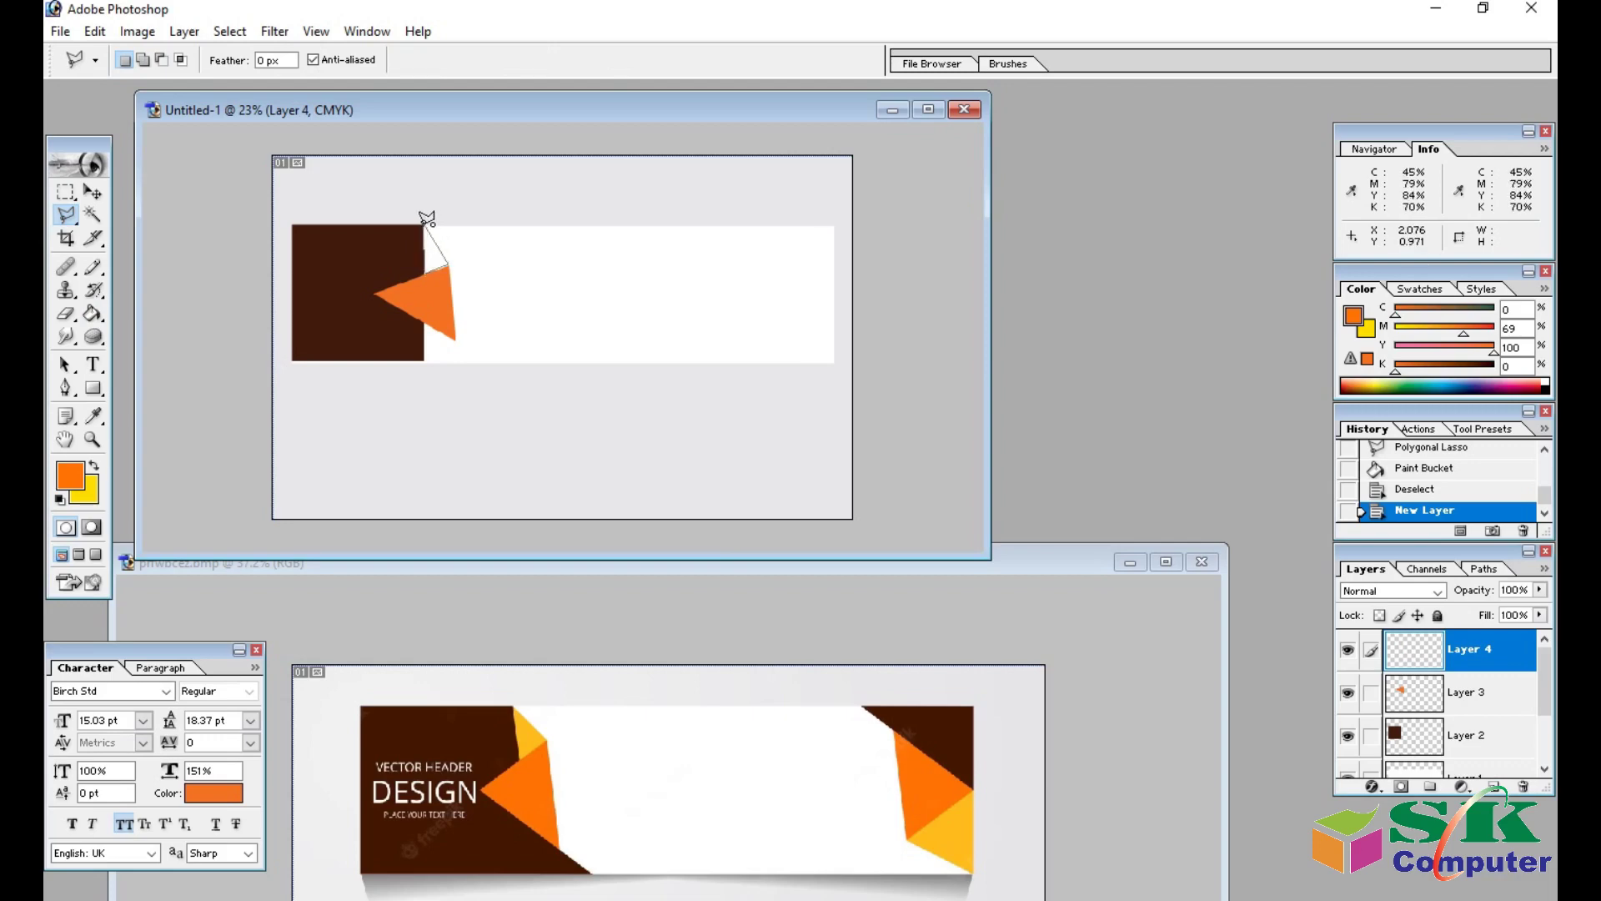
{"action": "left_click", "coordinate": [427, 218]}
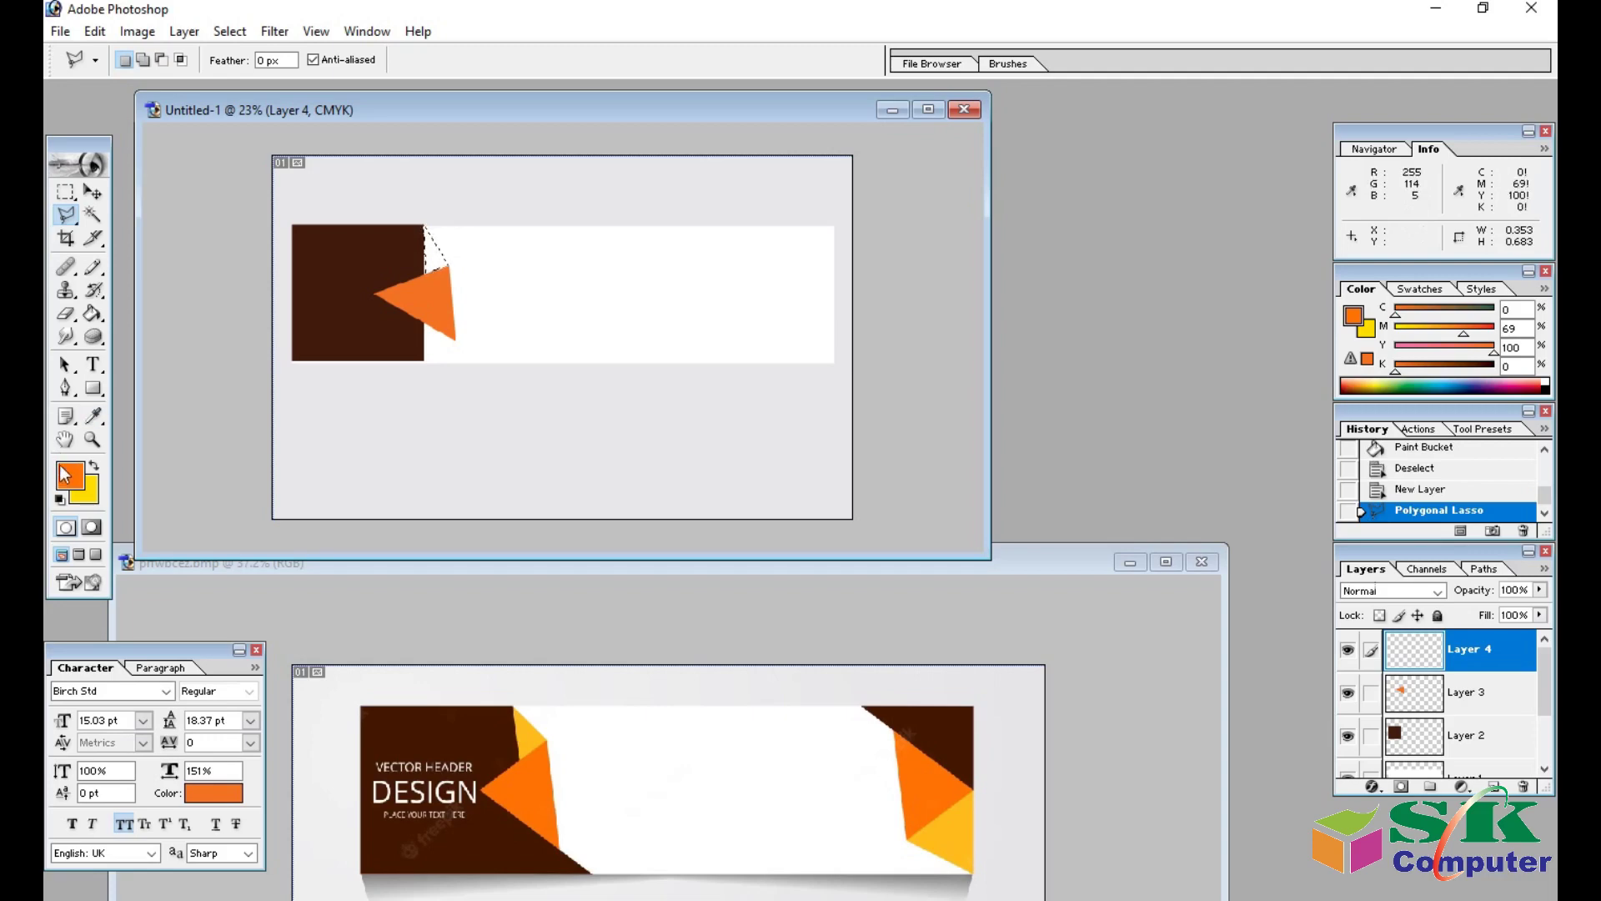
{"action": "left_click", "coordinate": [94, 461]}
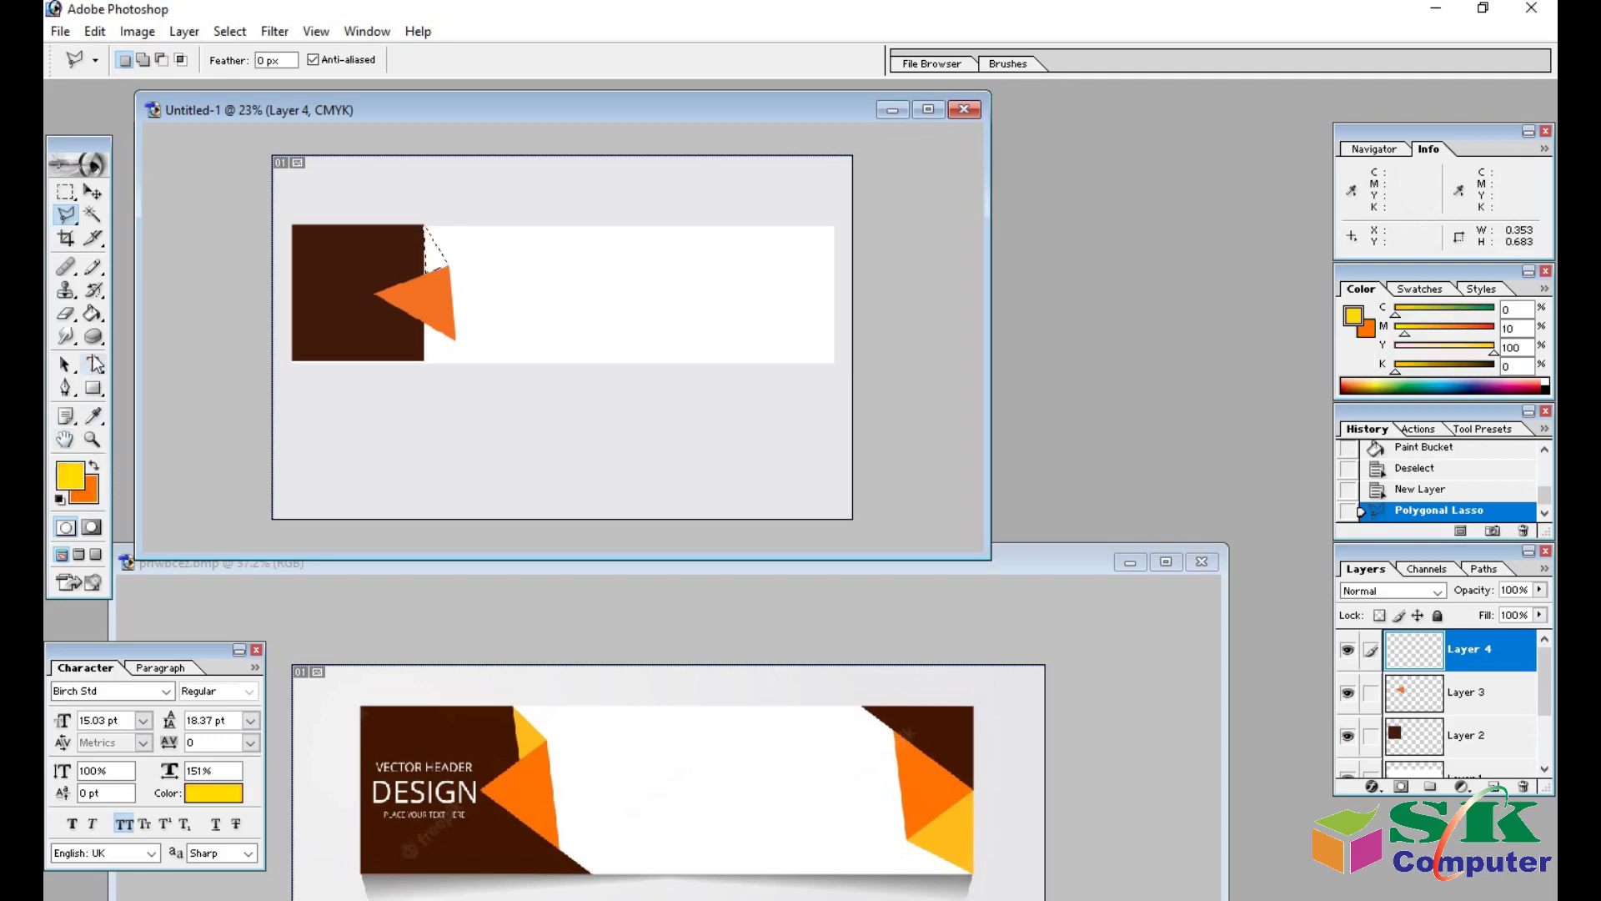
{"action": "left_click", "coordinate": [92, 313]}
{"action": "left_click", "coordinate": [433, 250]}
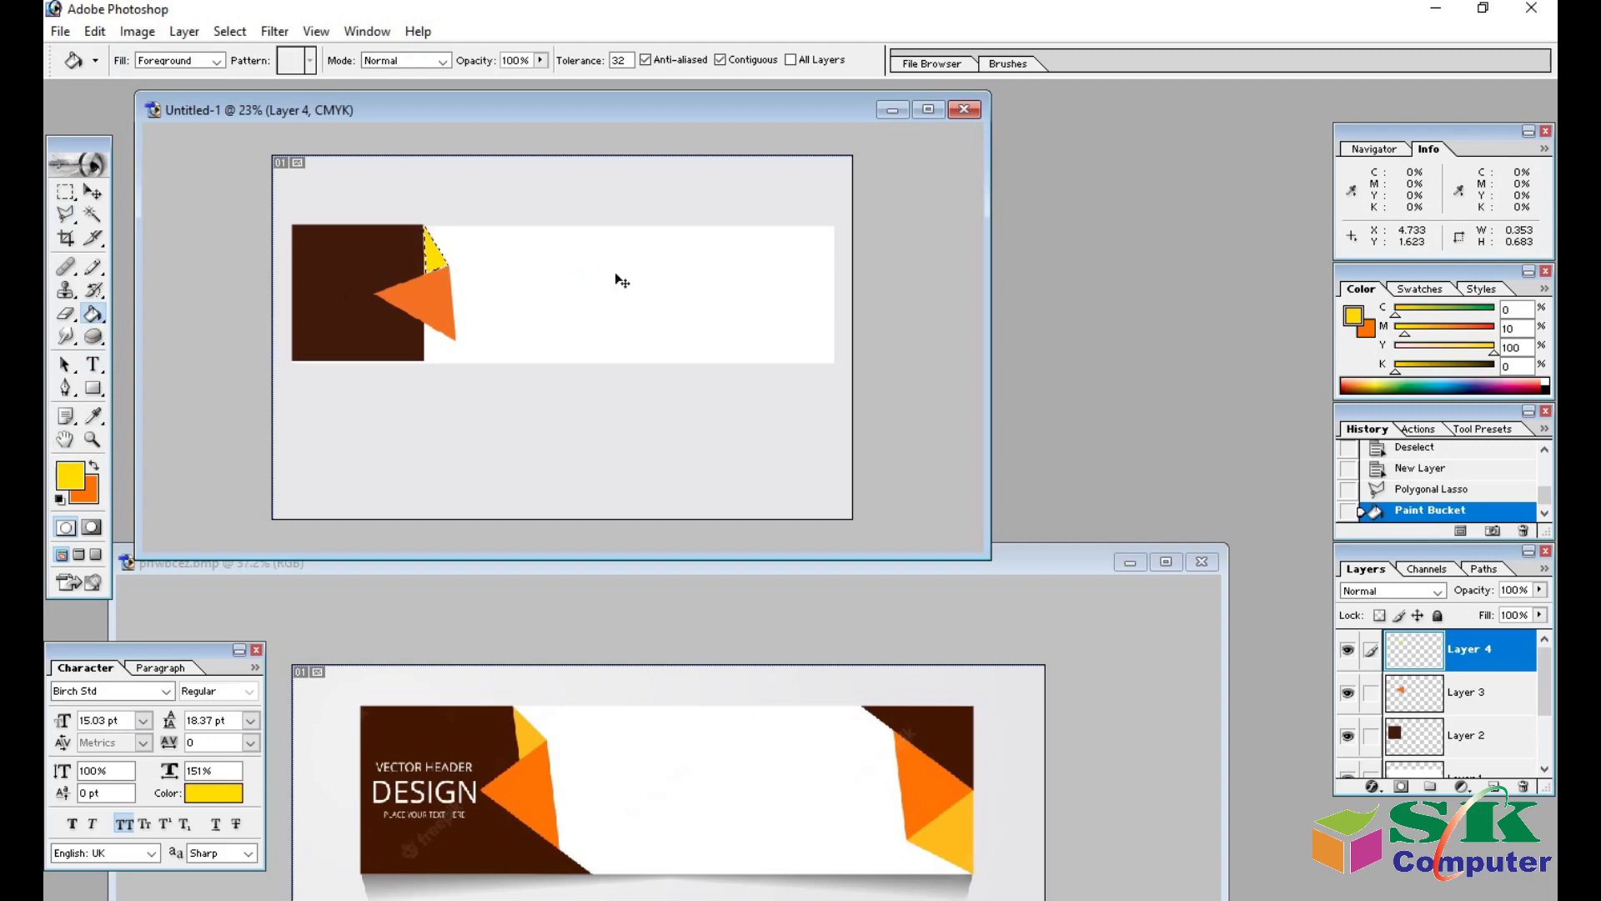
{"action": "key", "text": "ctrl+d"}
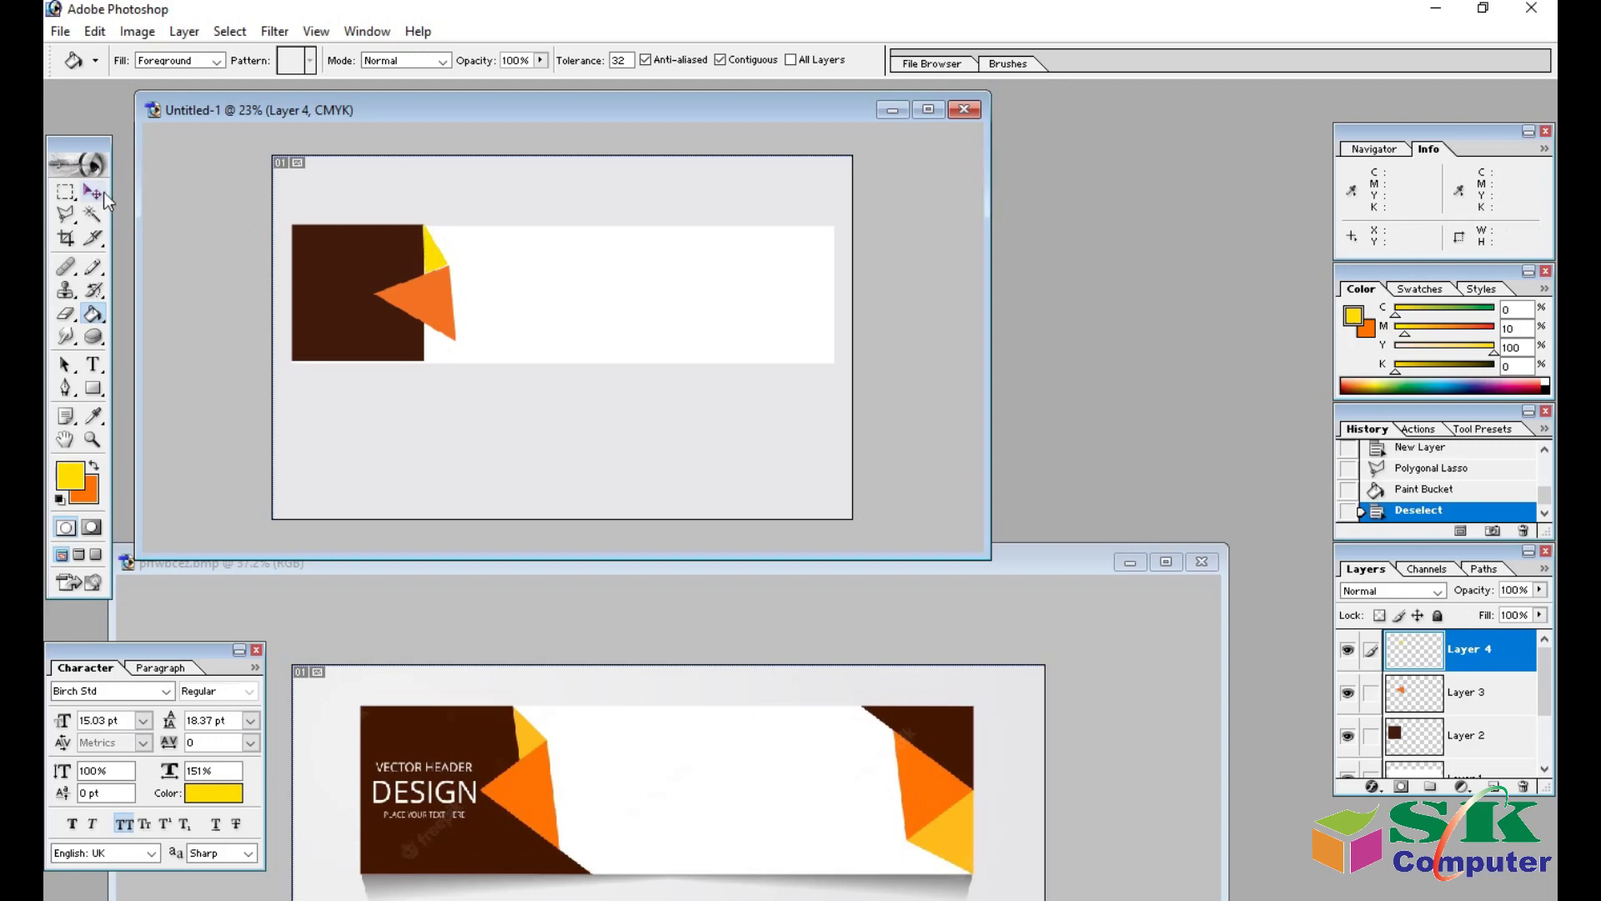
{"action": "left_click", "coordinate": [92, 192]}
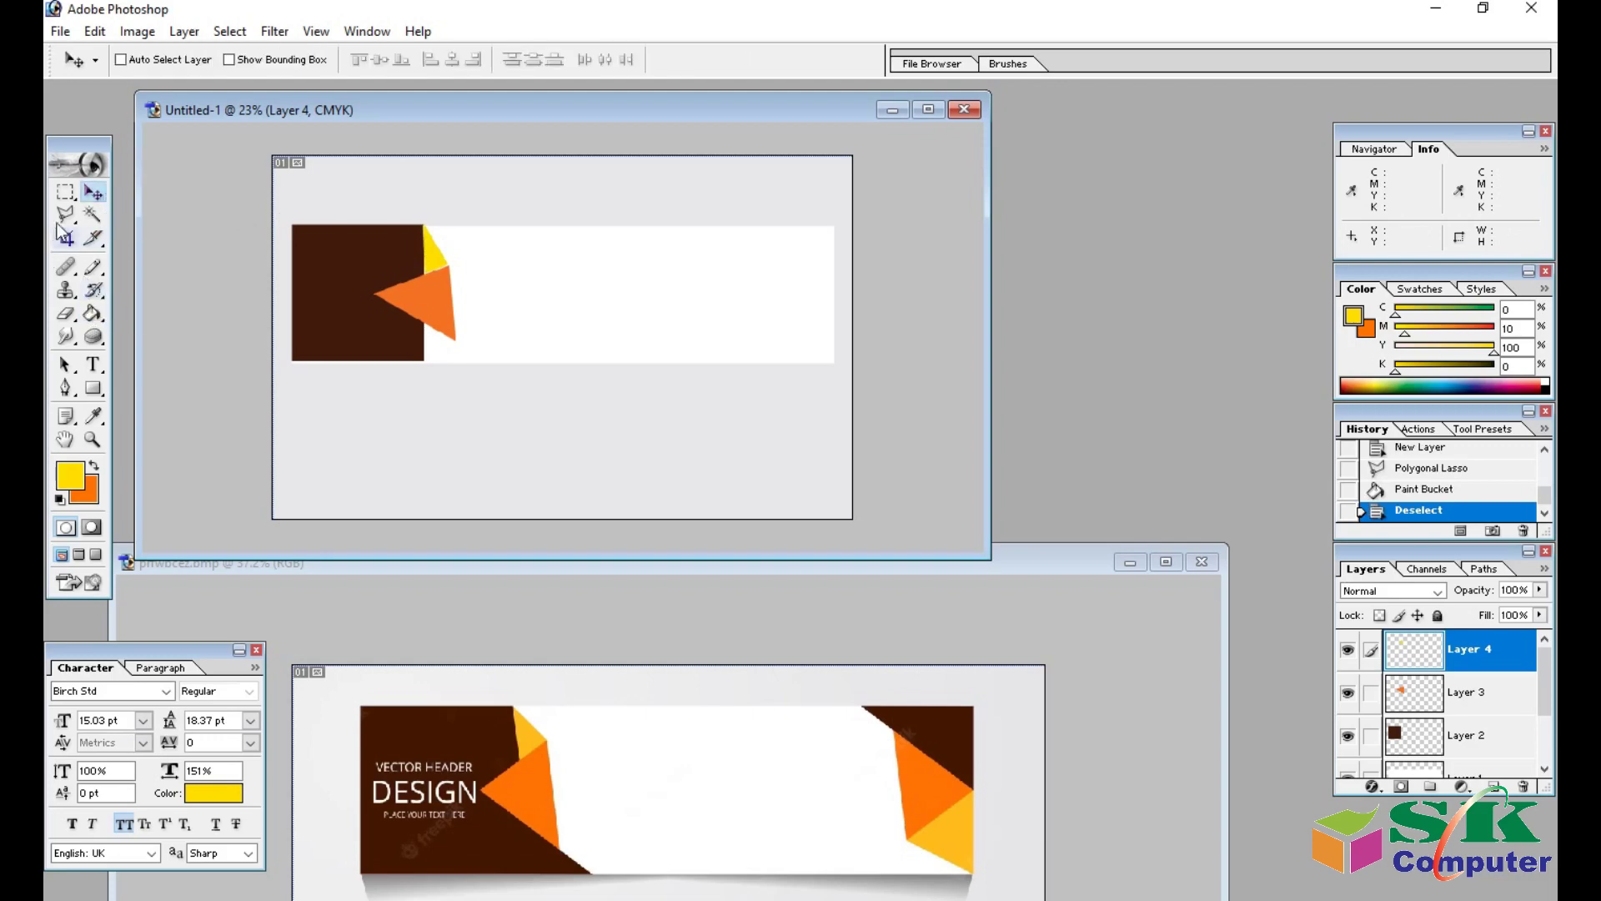
{"action": "left_click", "coordinate": [67, 216]}
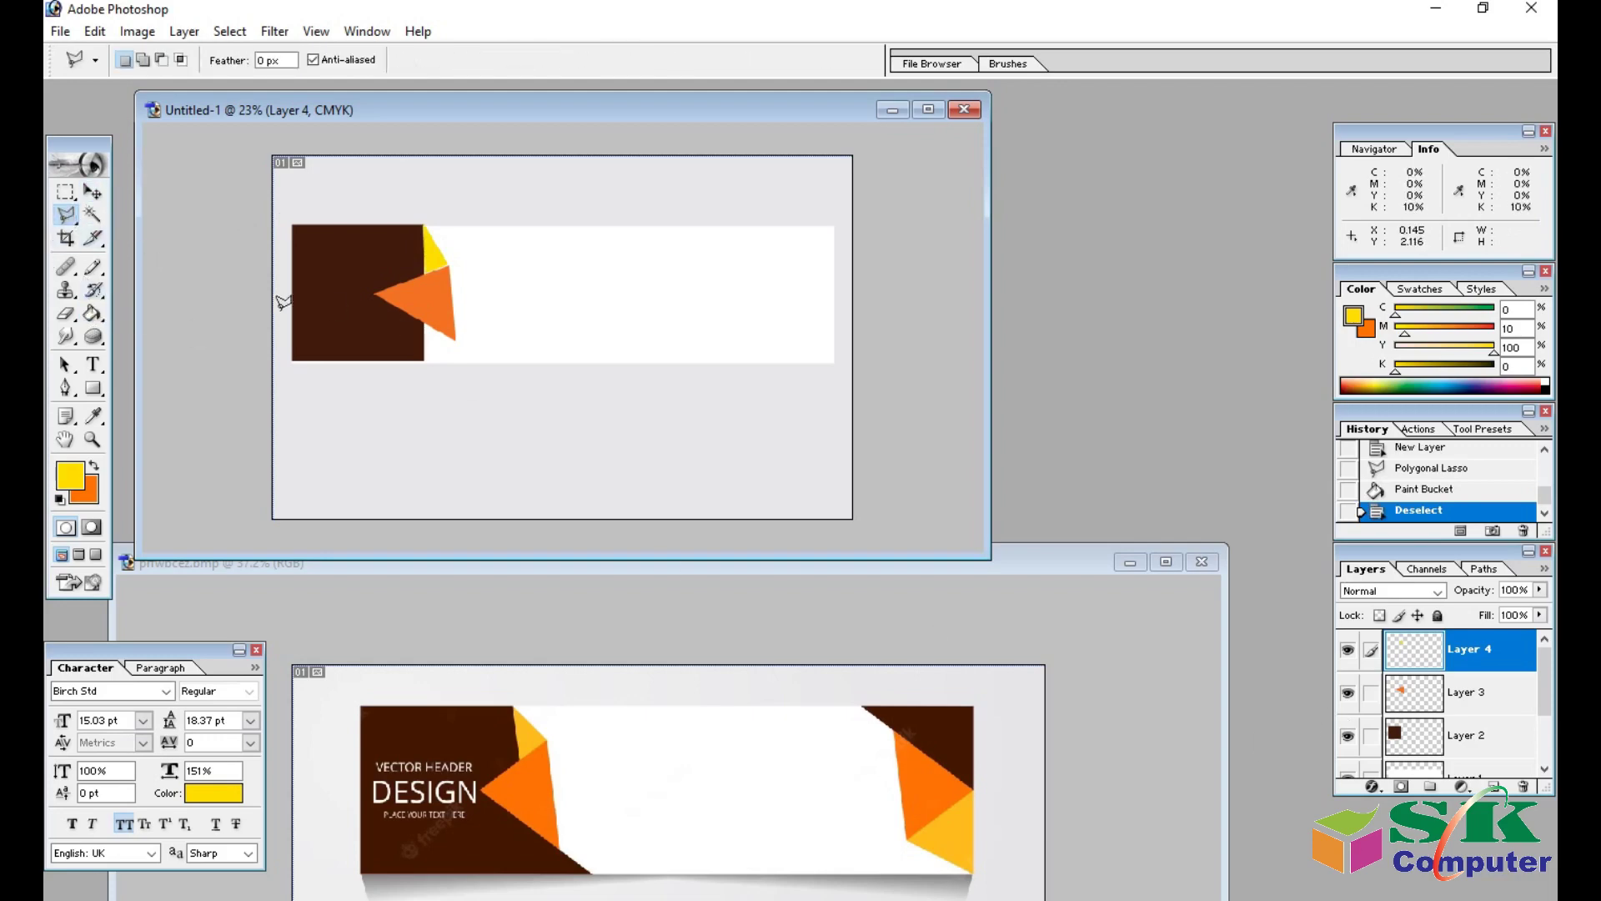
On new Layer 5, fill a dark brown triangle (C45 M79 Y84 K70) beneath the orange triangle.
{"action": "left_click", "coordinate": [1493, 789]}
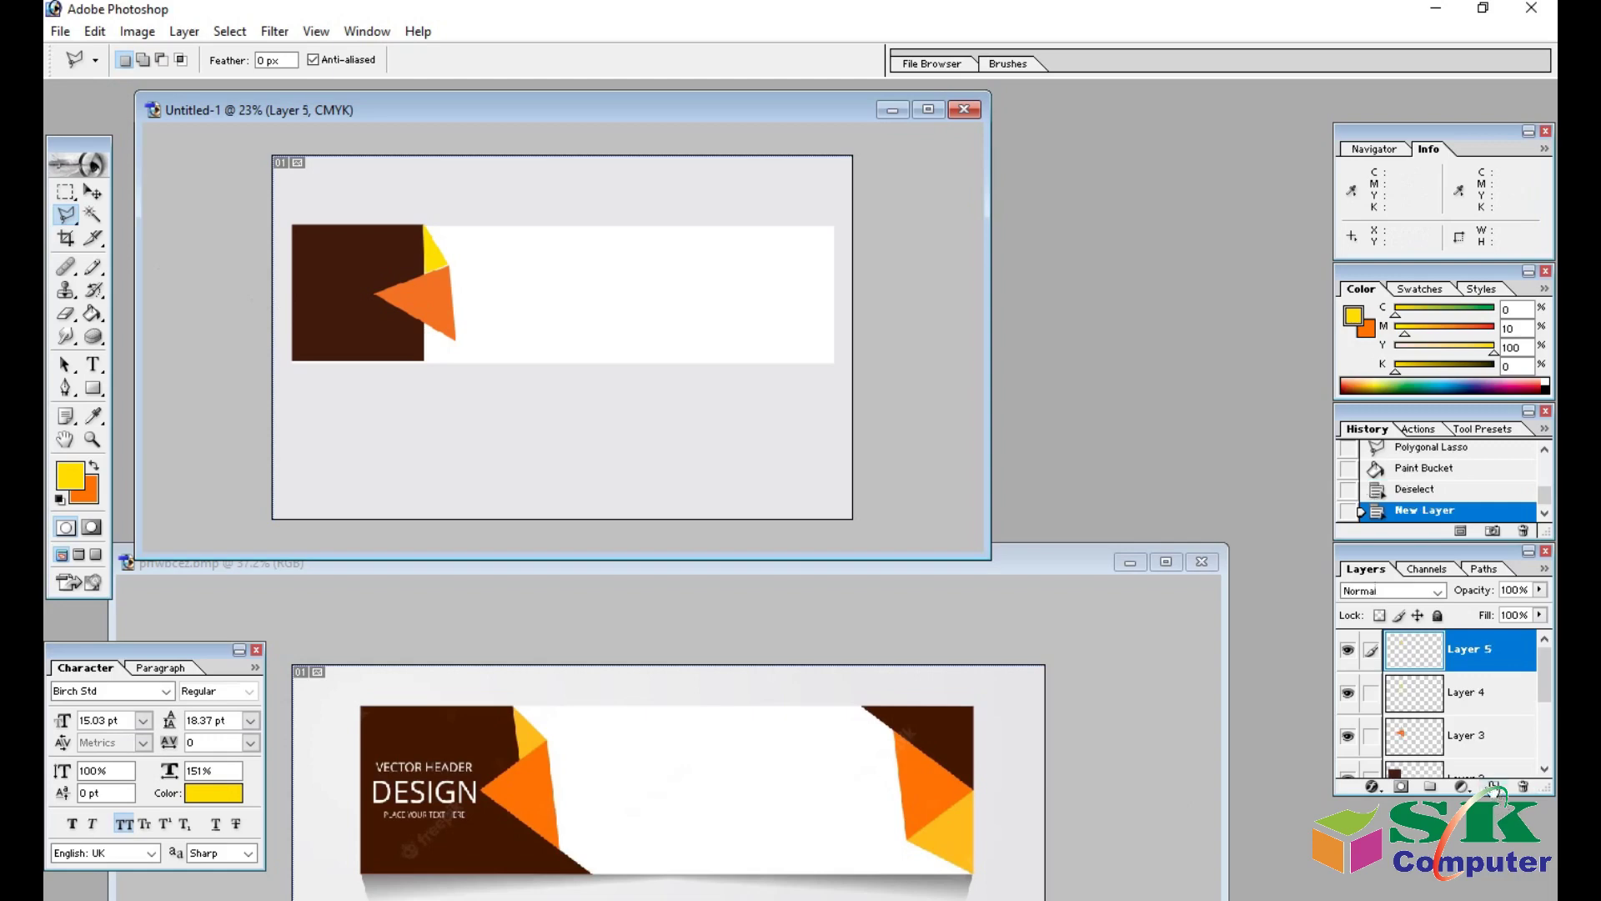
{"action": "left_click", "coordinate": [375, 294]}
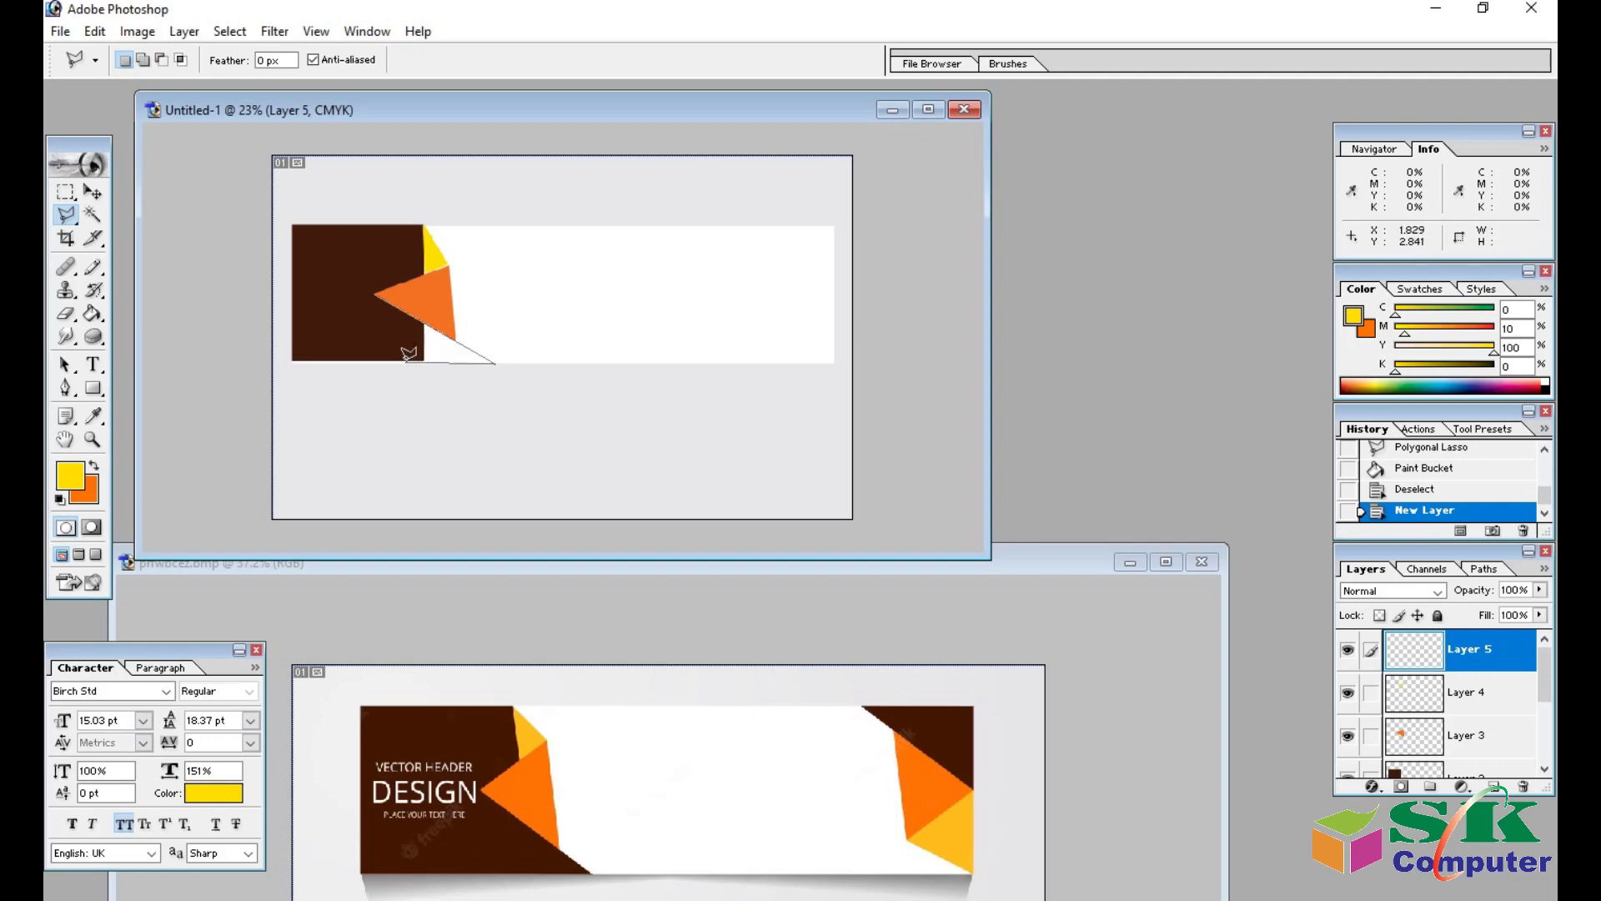
{"action": "double_click", "coordinate": [310, 303]}
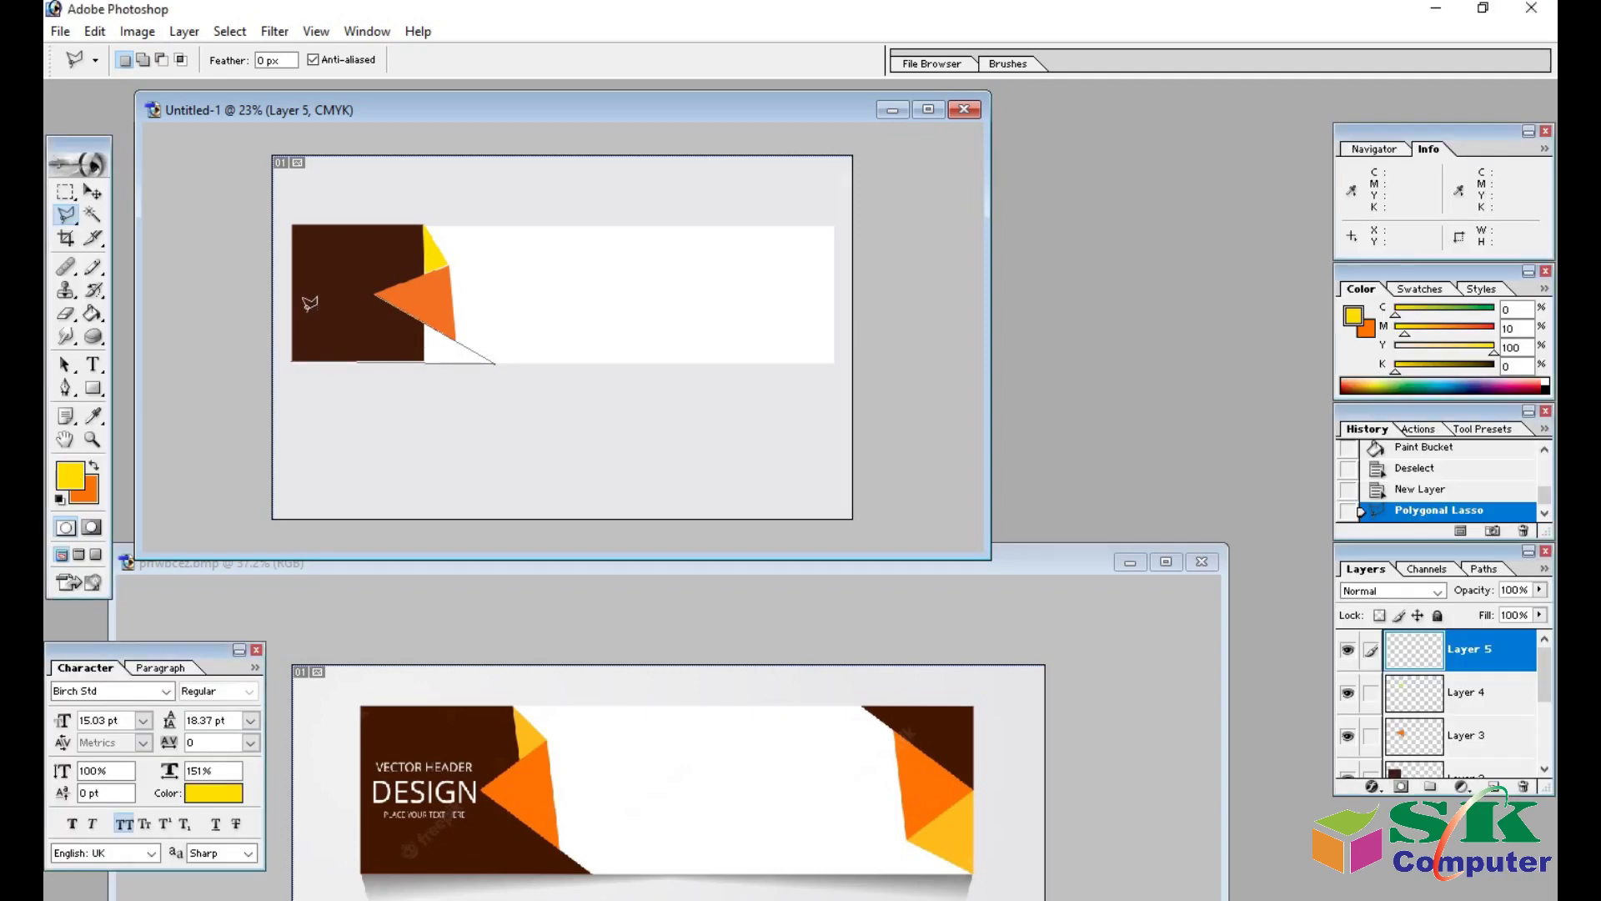
{"action": "left_click", "coordinate": [93, 313]}
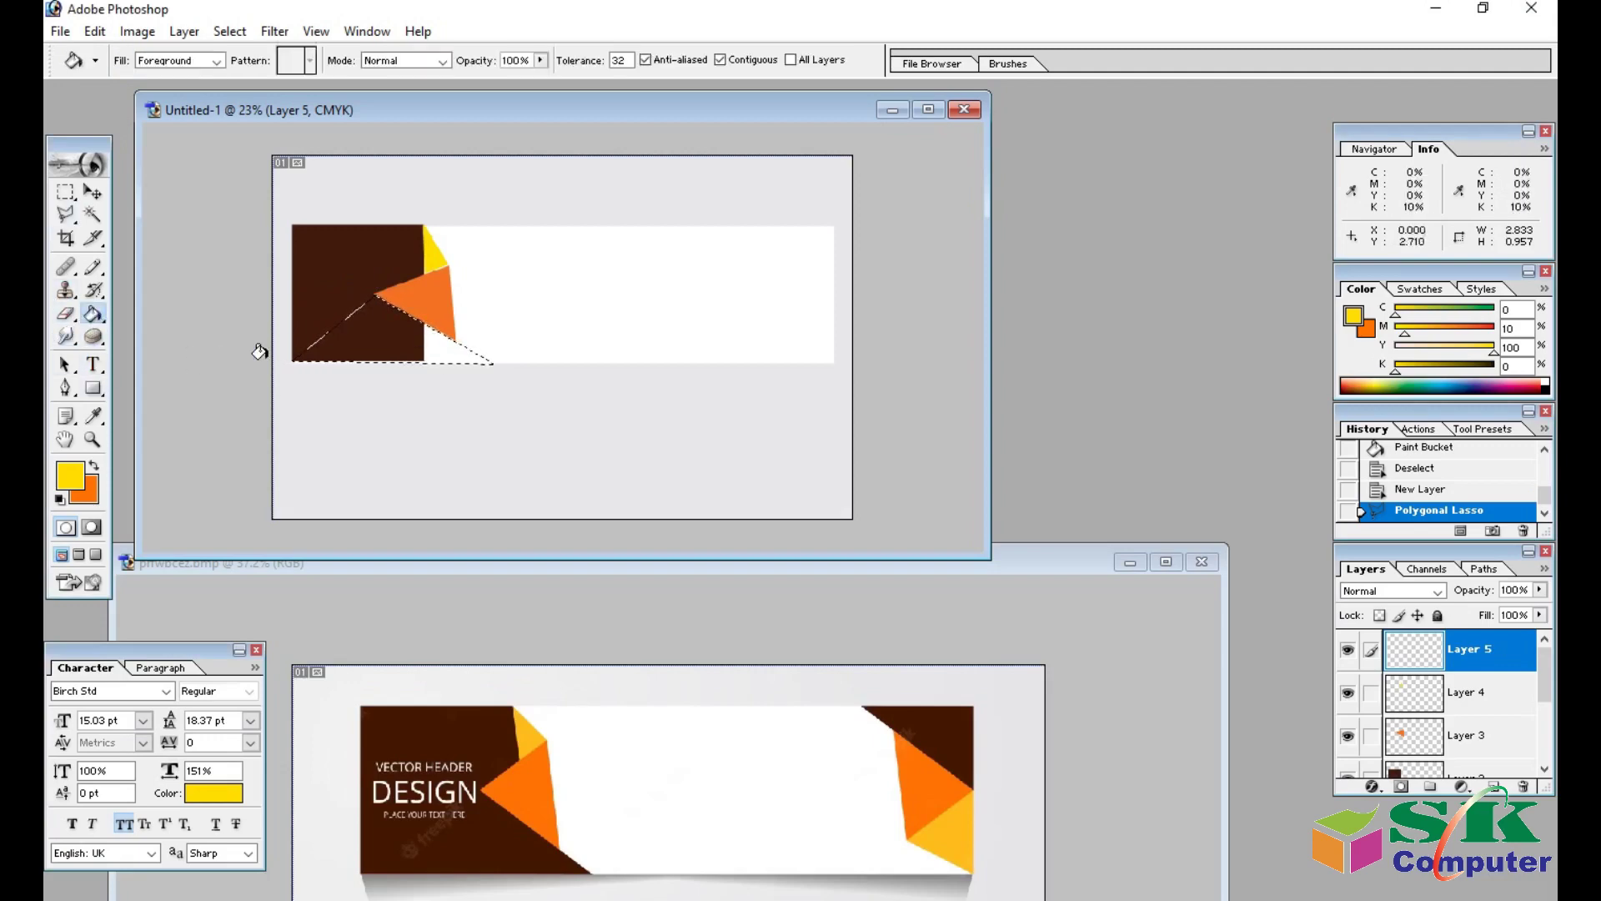
{"action": "left_click", "coordinate": [97, 413]}
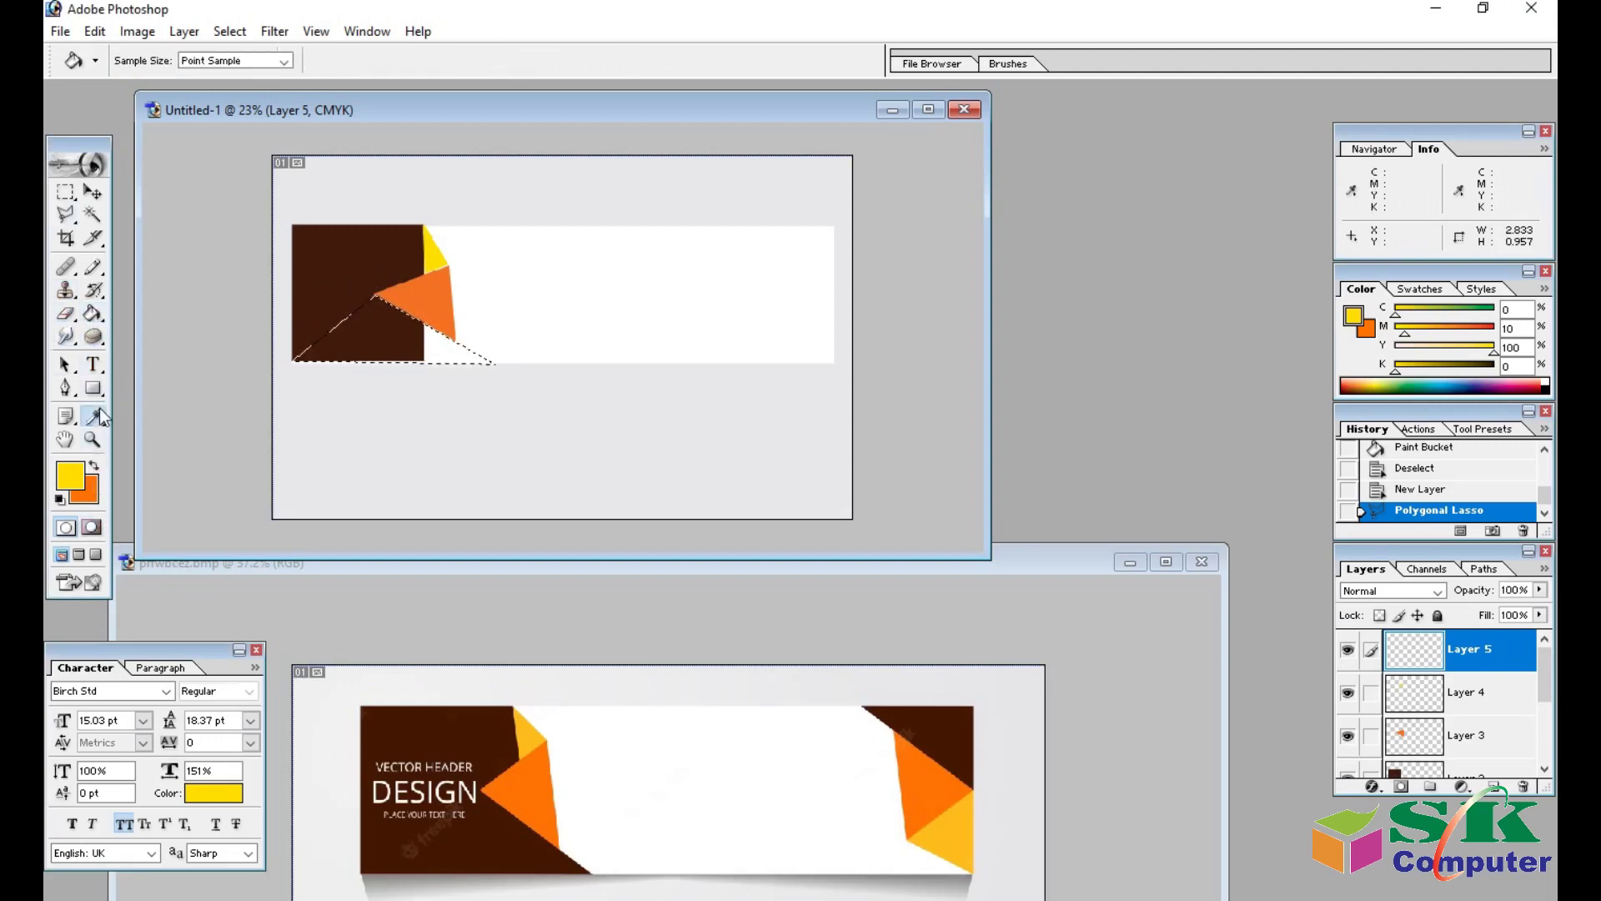
{"action": "left_click", "coordinate": [400, 359]}
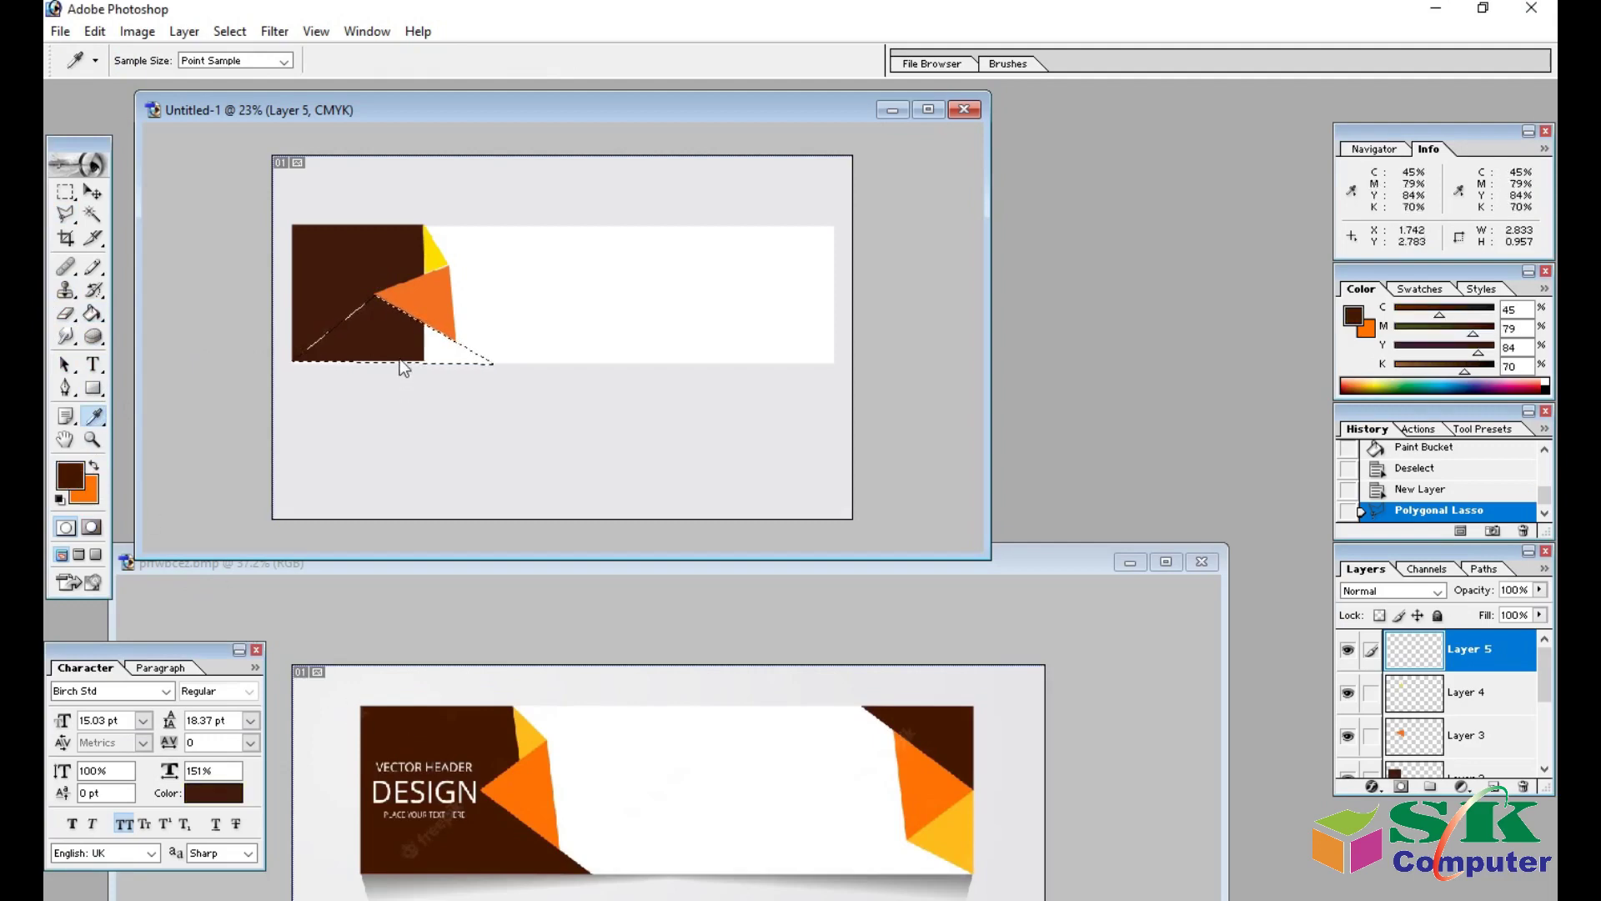
{"action": "left_click", "coordinate": [93, 313]}
{"action": "left_click", "coordinate": [361, 338]}
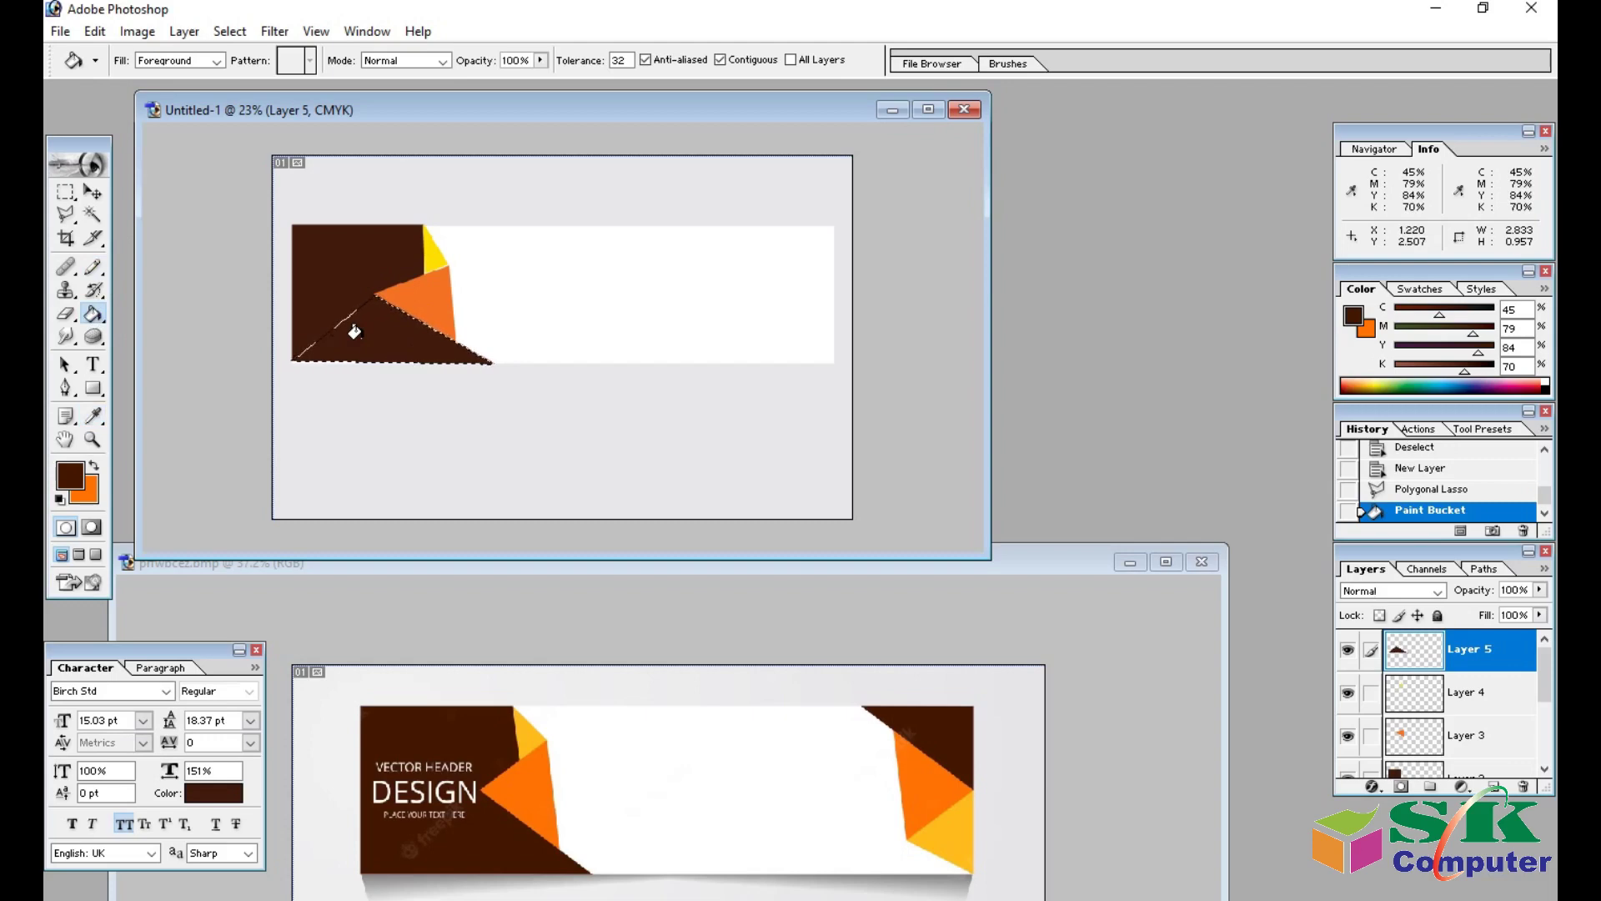
{"action": "key", "text": "ctrl+d"}
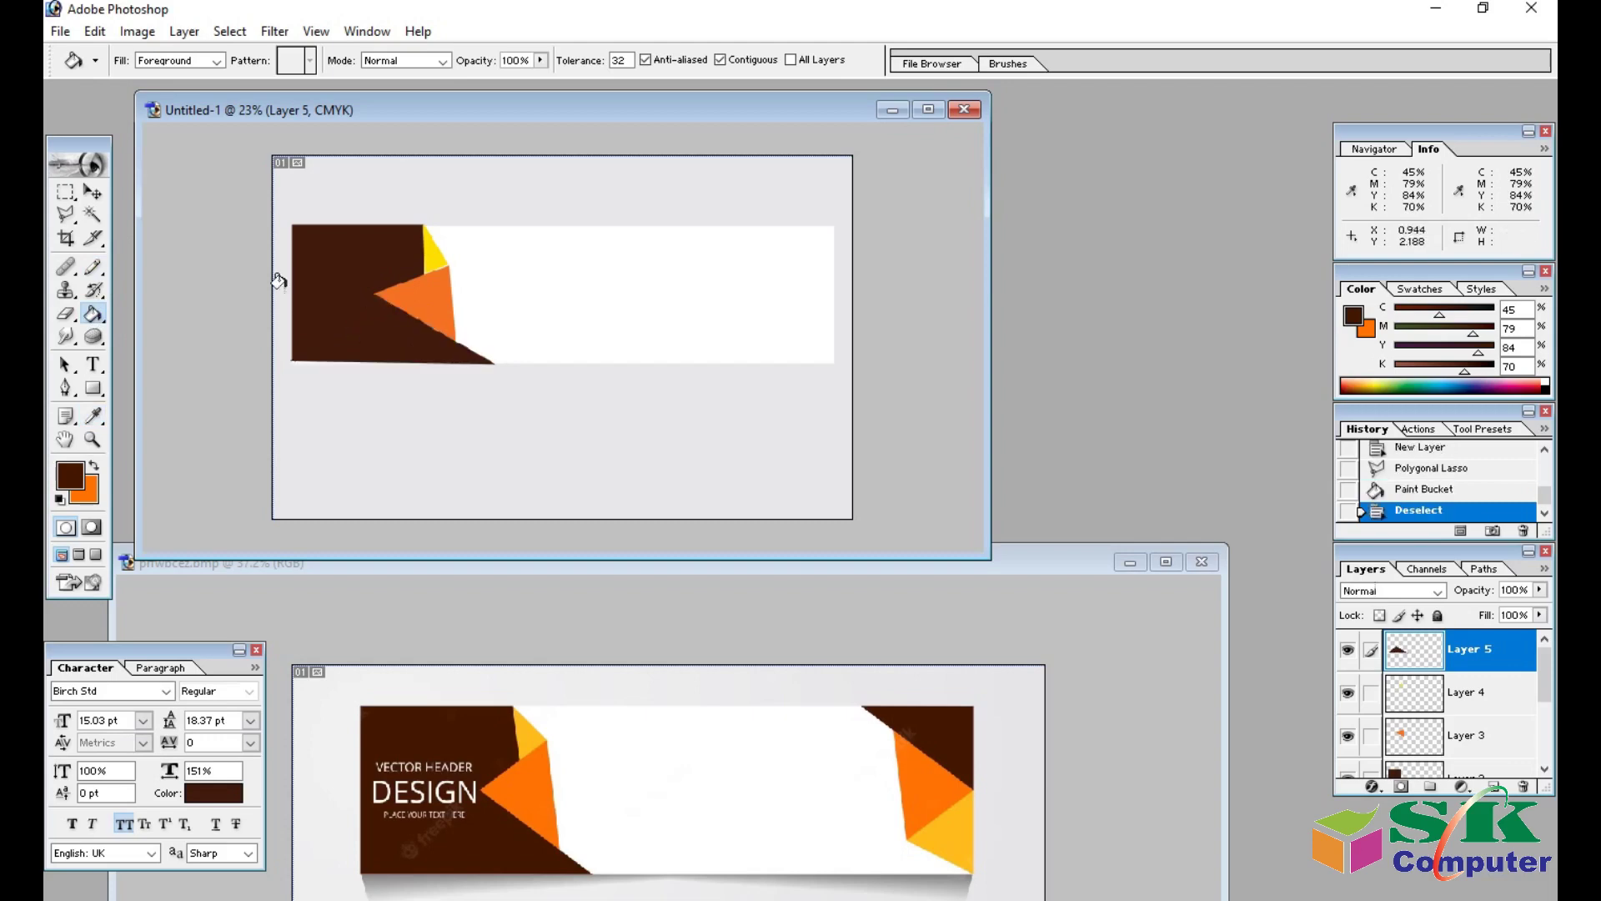
{"action": "left_click", "coordinate": [93, 192]}
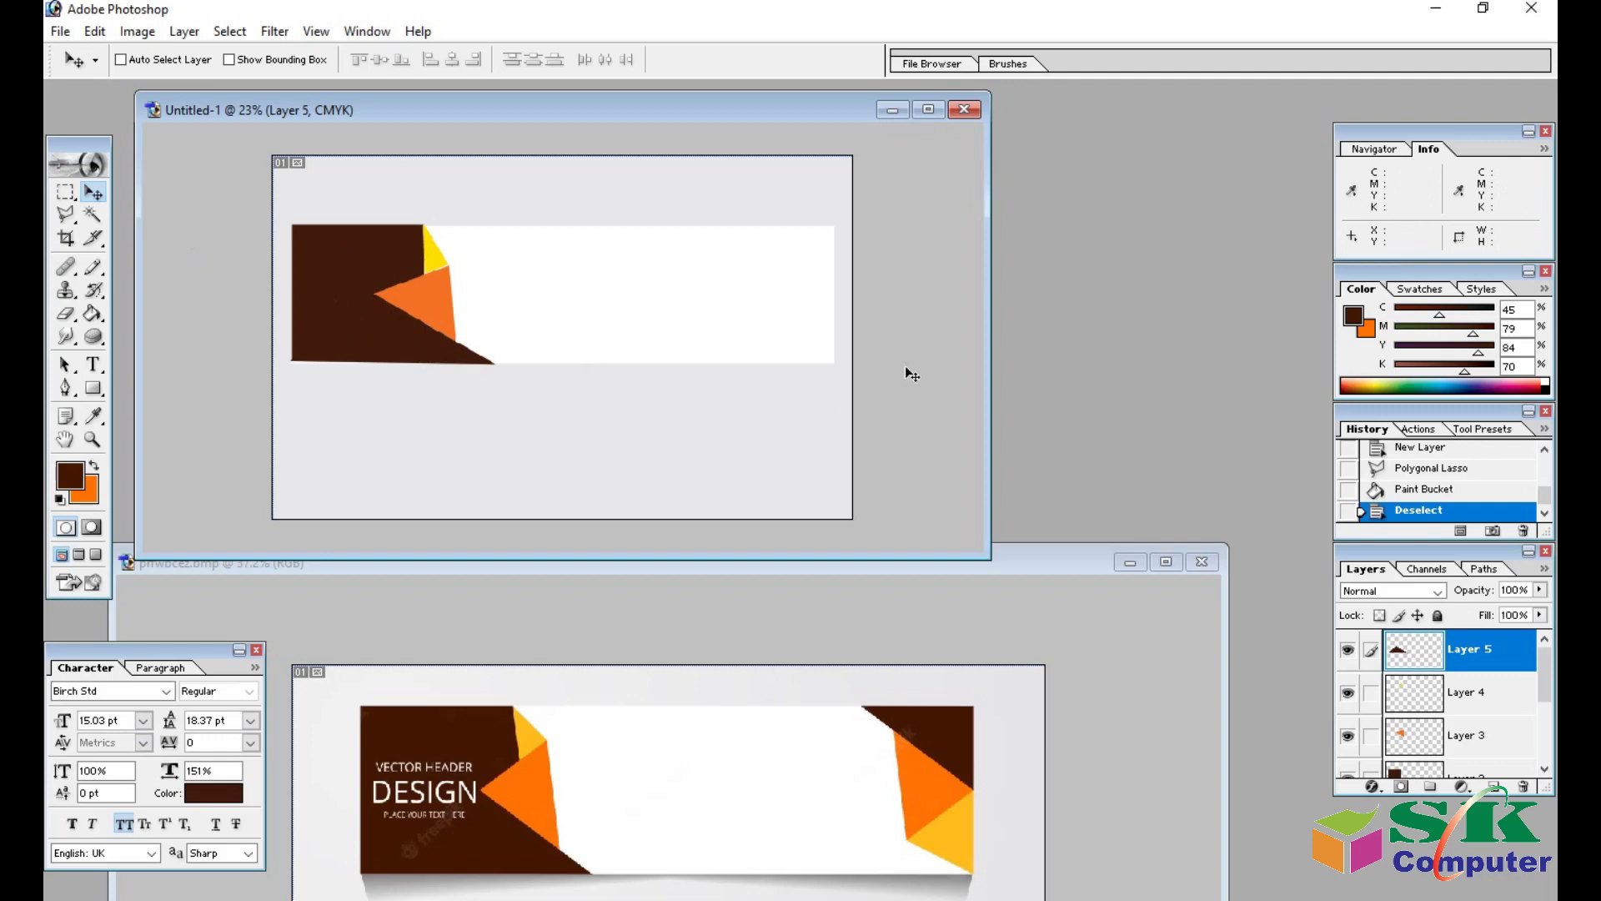
On new Layer 6, fill a dark brown triangle at the banner's top-right corner, then add empty Layer 7.
{"action": "left_click", "coordinate": [67, 215]}
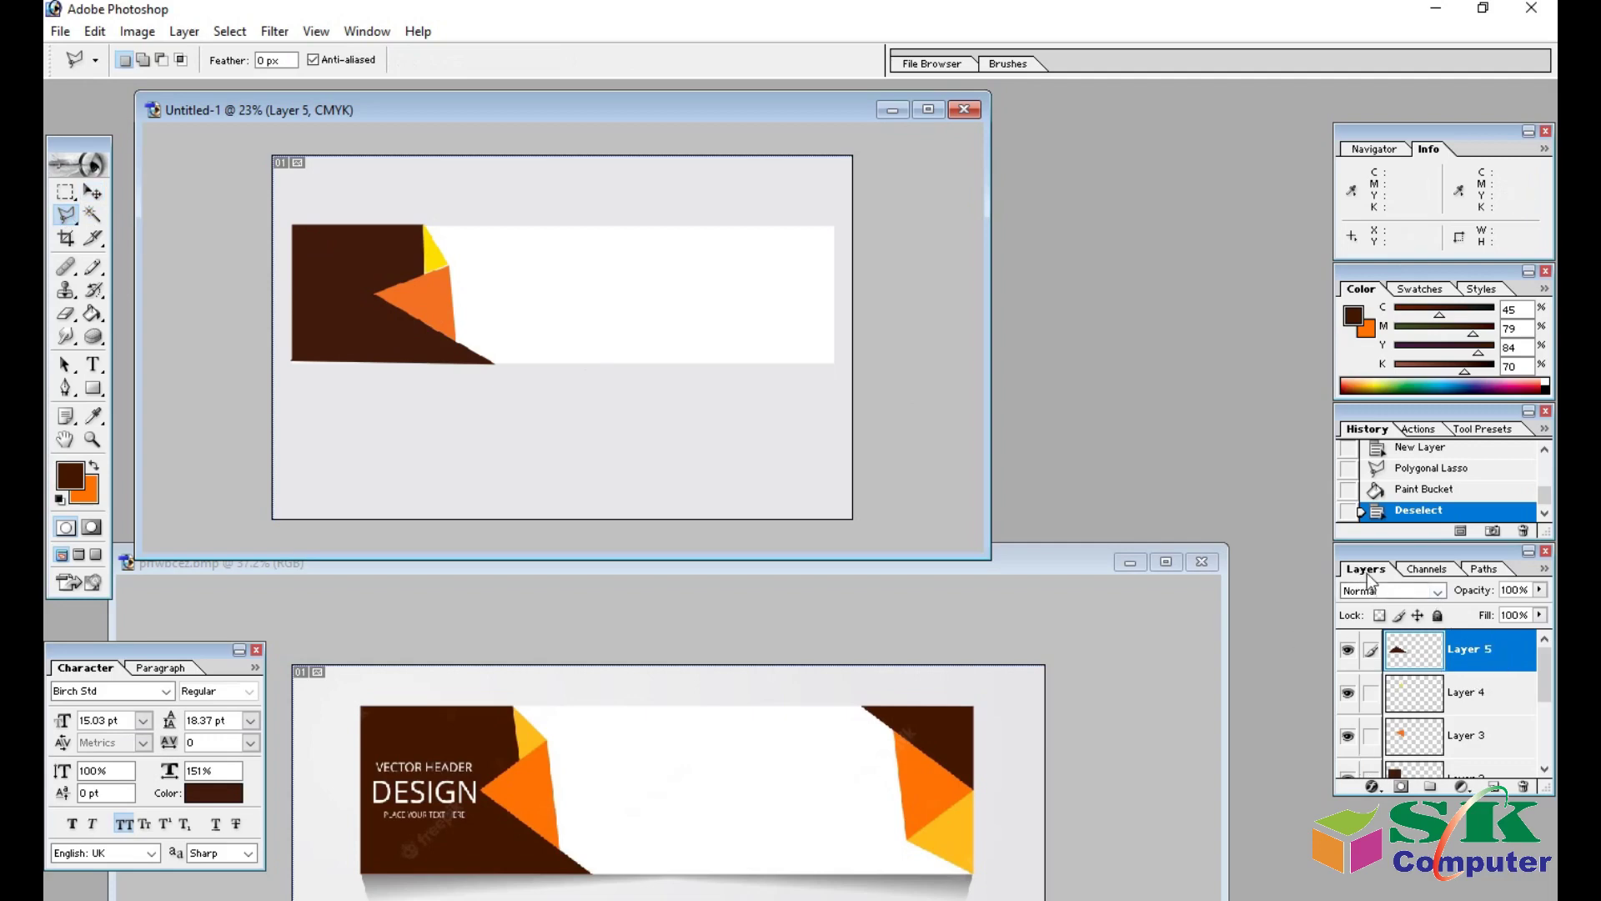
{"action": "left_click", "coordinate": [1493, 788]}
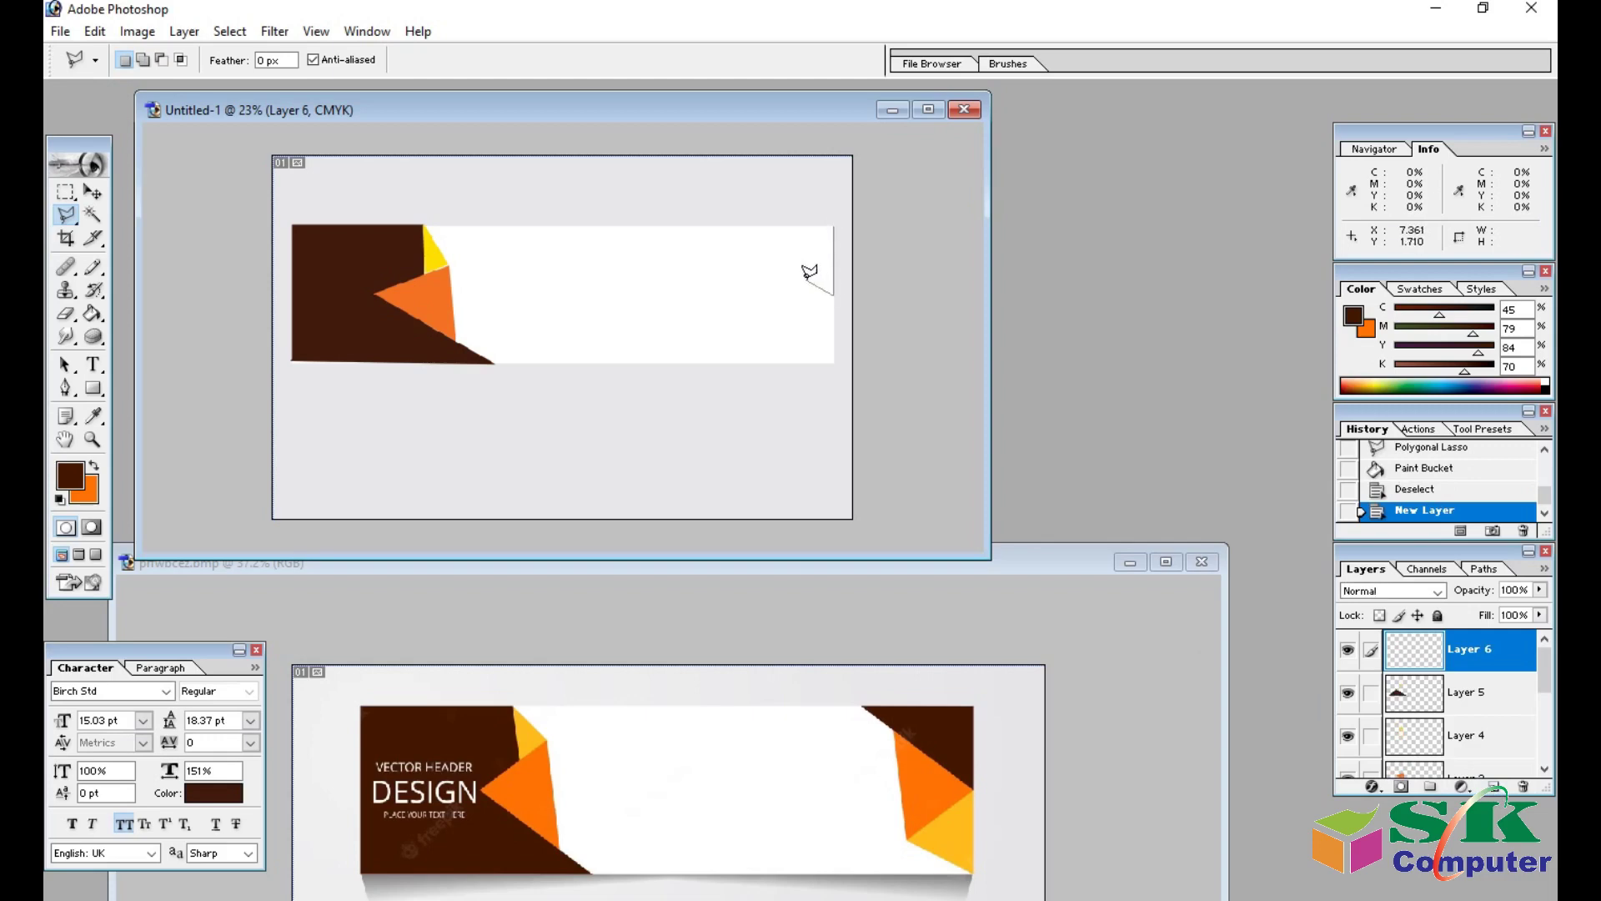
{"action": "left_click", "coordinate": [698, 222]}
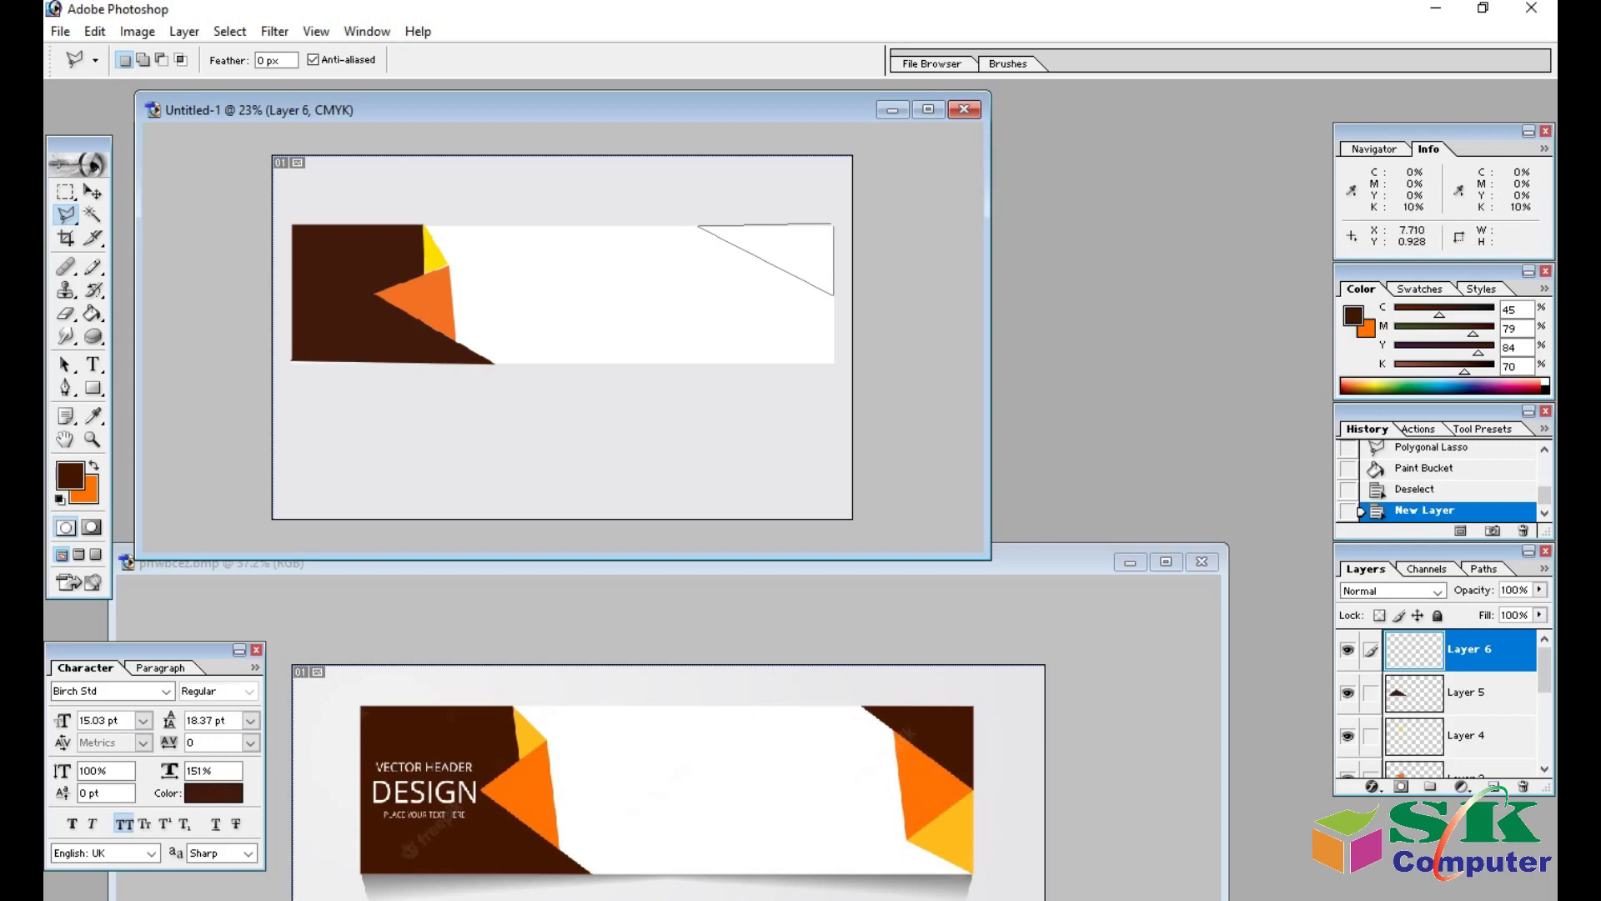
{"action": "left_click", "coordinate": [835, 222]}
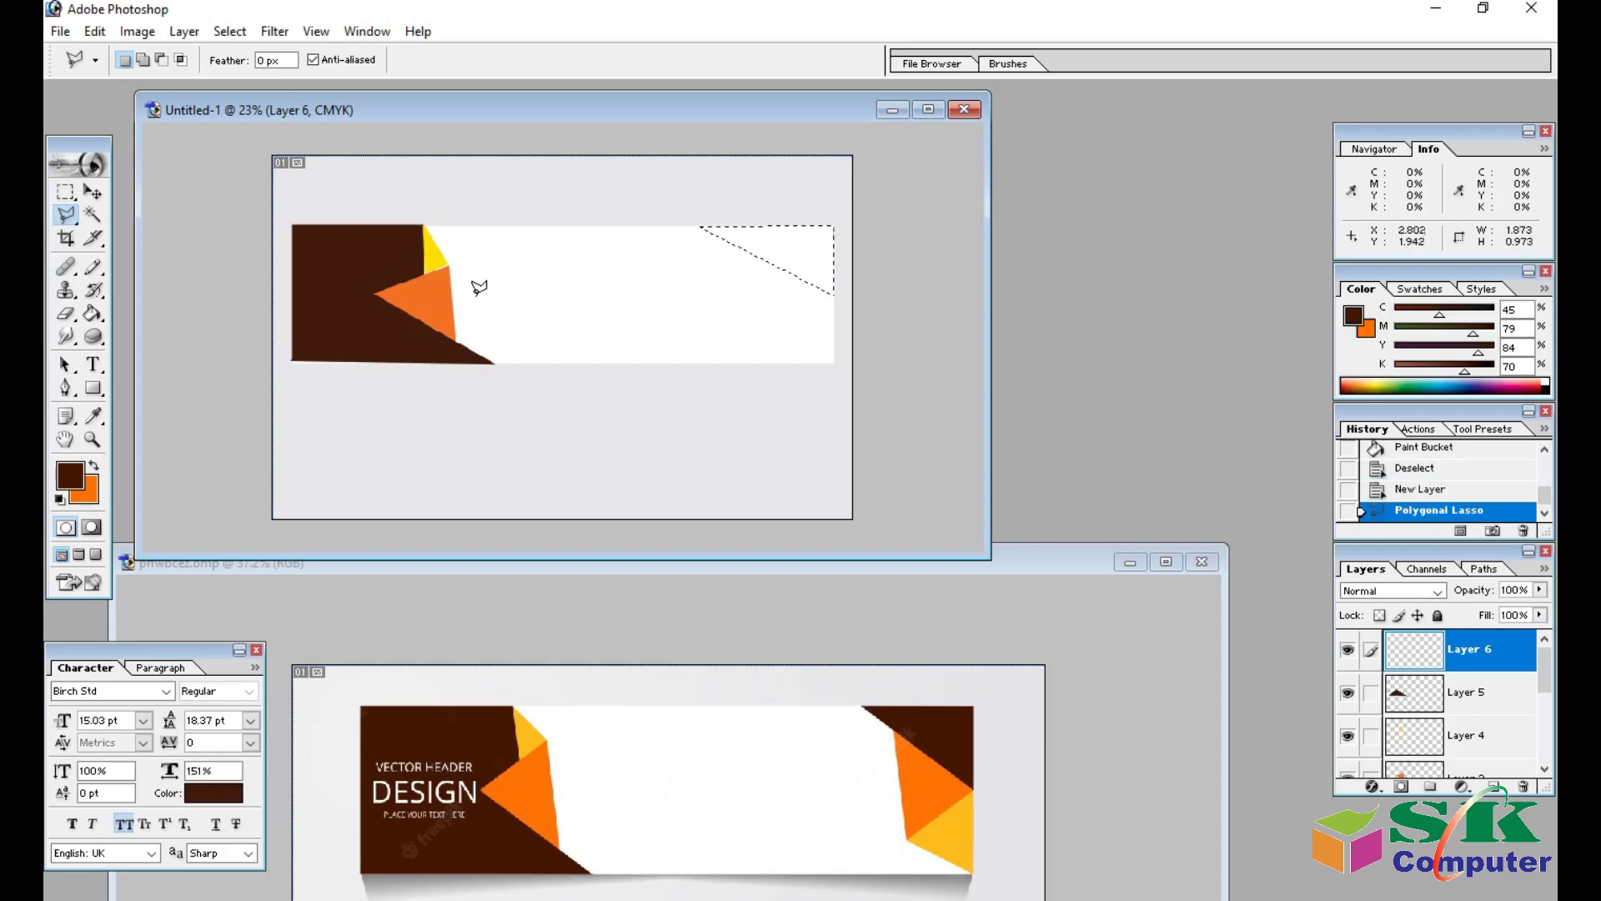
{"action": "left_click", "coordinate": [93, 312]}
{"action": "left_click", "coordinate": [780, 244]}
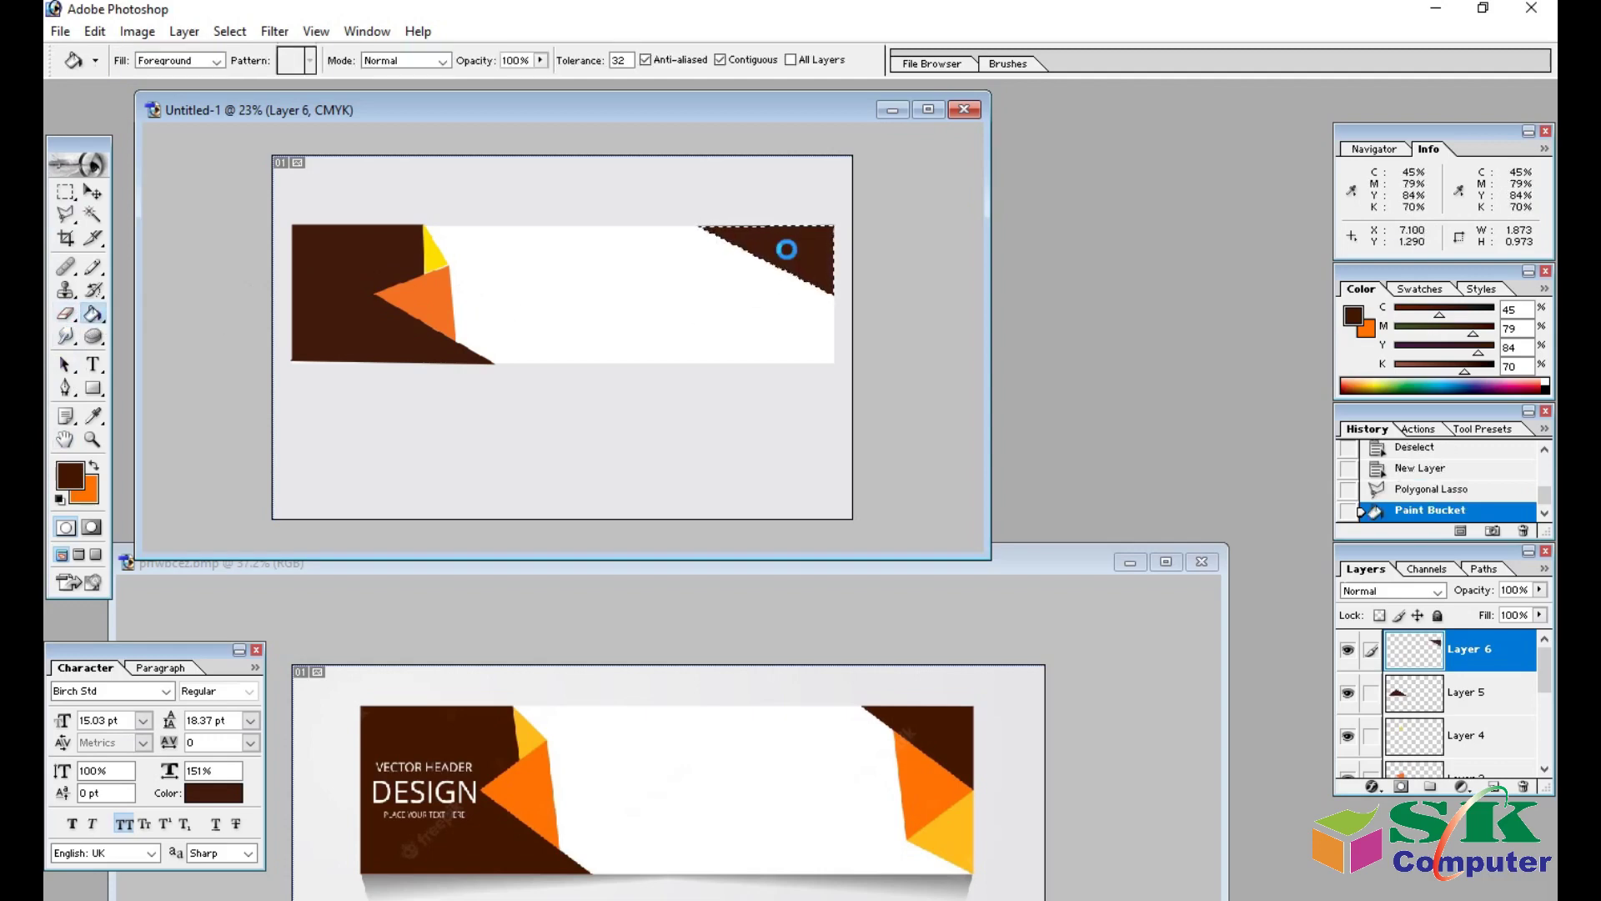
{"action": "key", "text": "ctrl+d"}
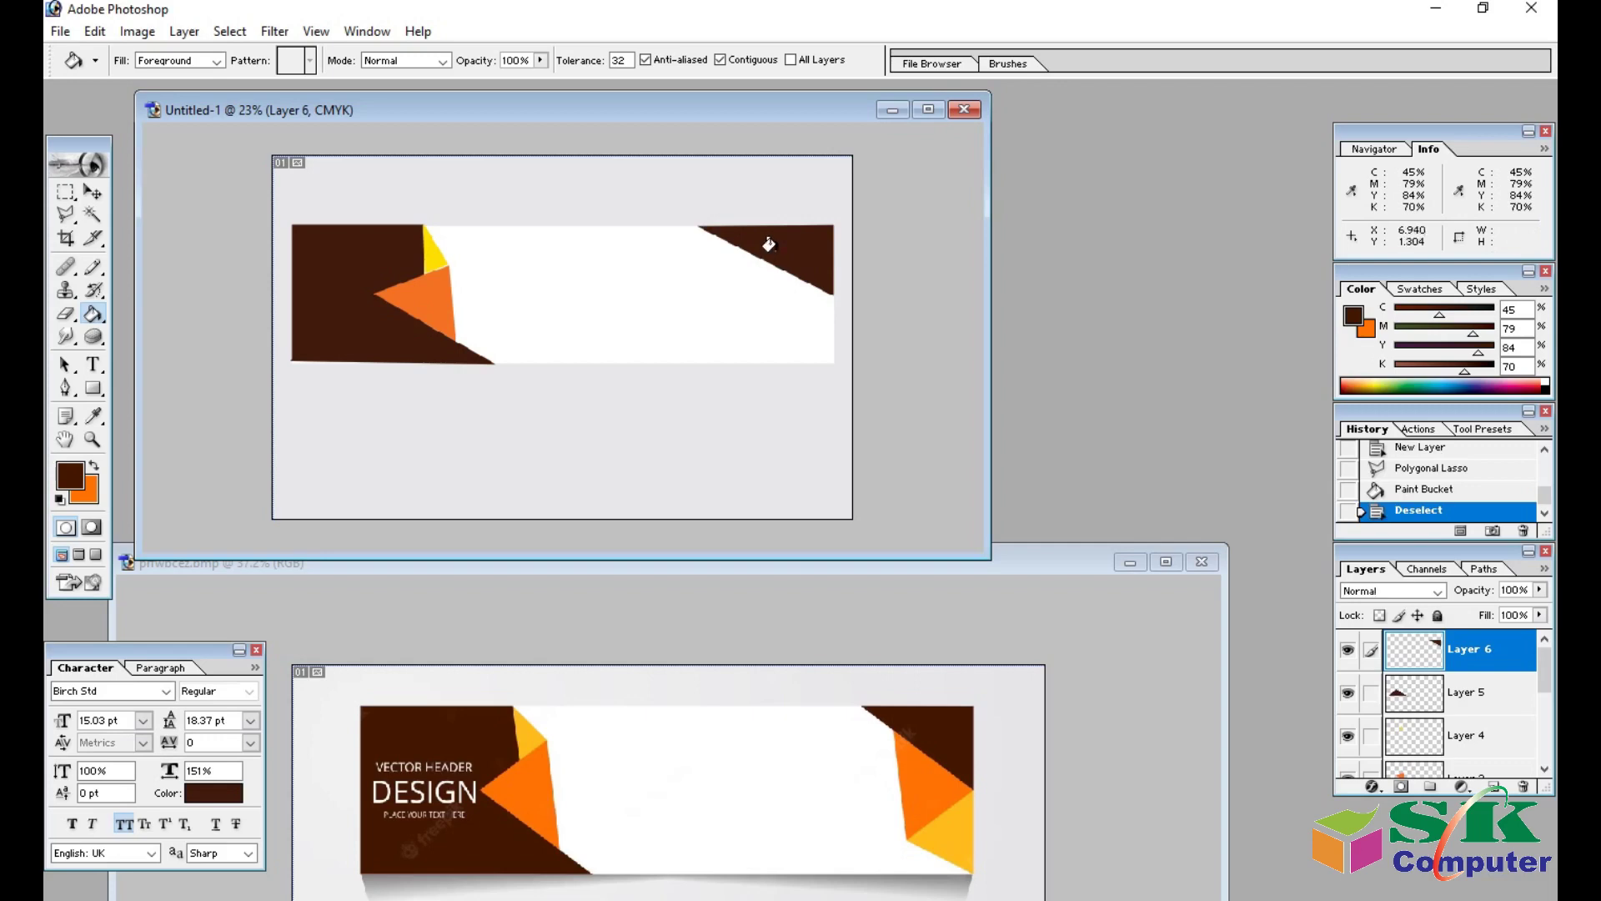
{"action": "left_click", "coordinate": [67, 216]}
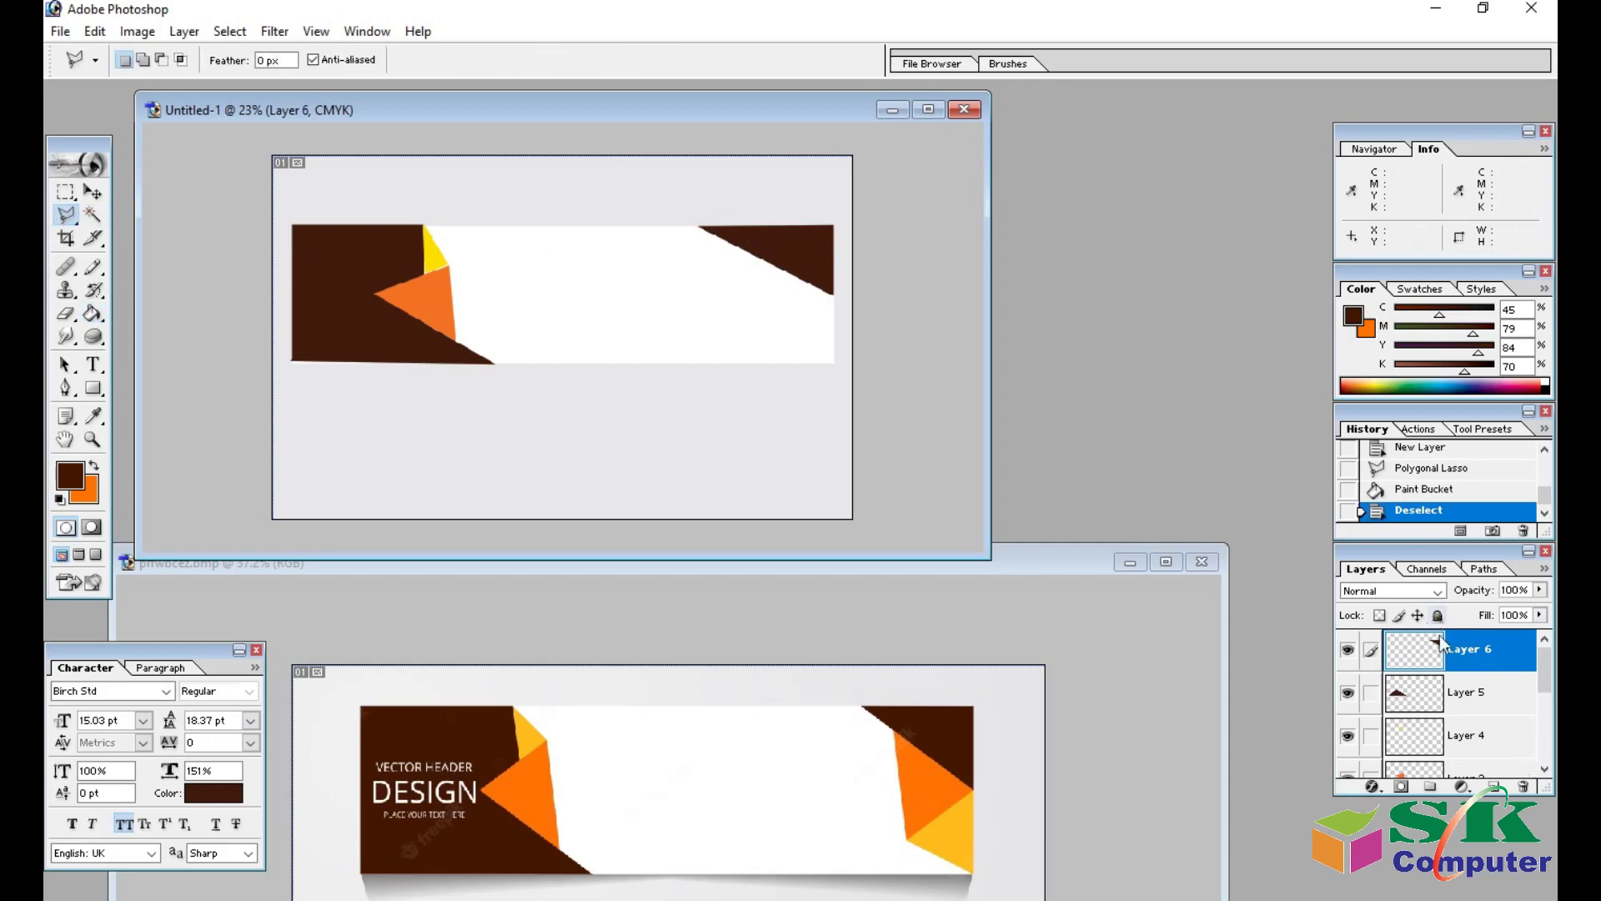
{"action": "left_click", "coordinate": [1504, 790]}
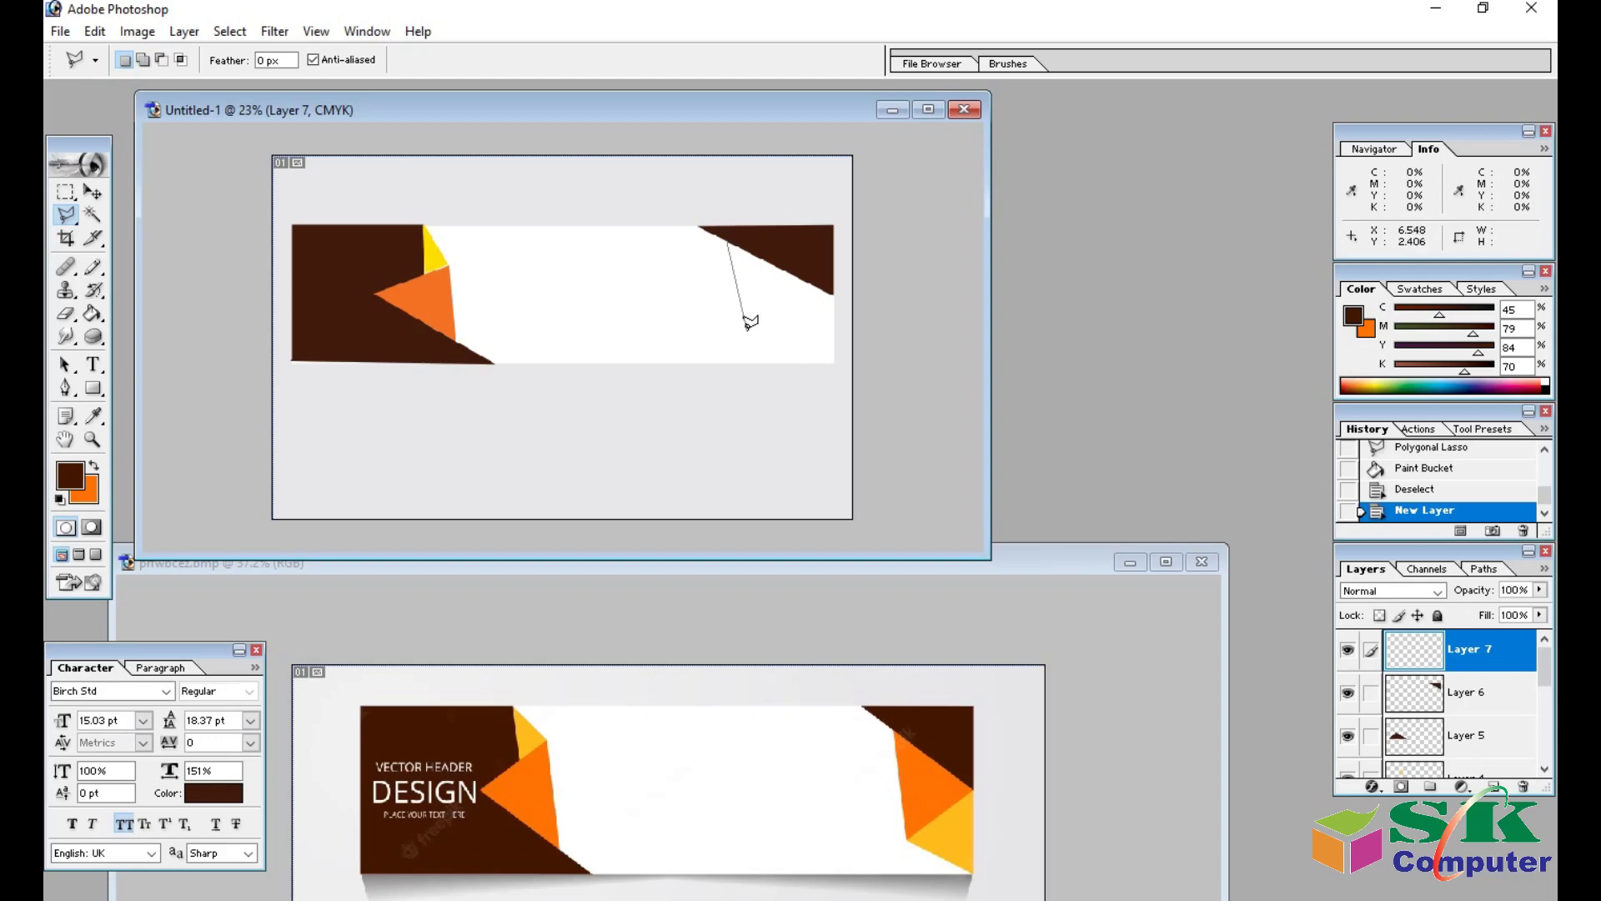
Fill a triangle below the top-right brown one with orange (C0 M69 Y100 K0) and deselect.
{"action": "left_click", "coordinate": [834, 294]}
{"action": "left_click", "coordinate": [730, 234]}
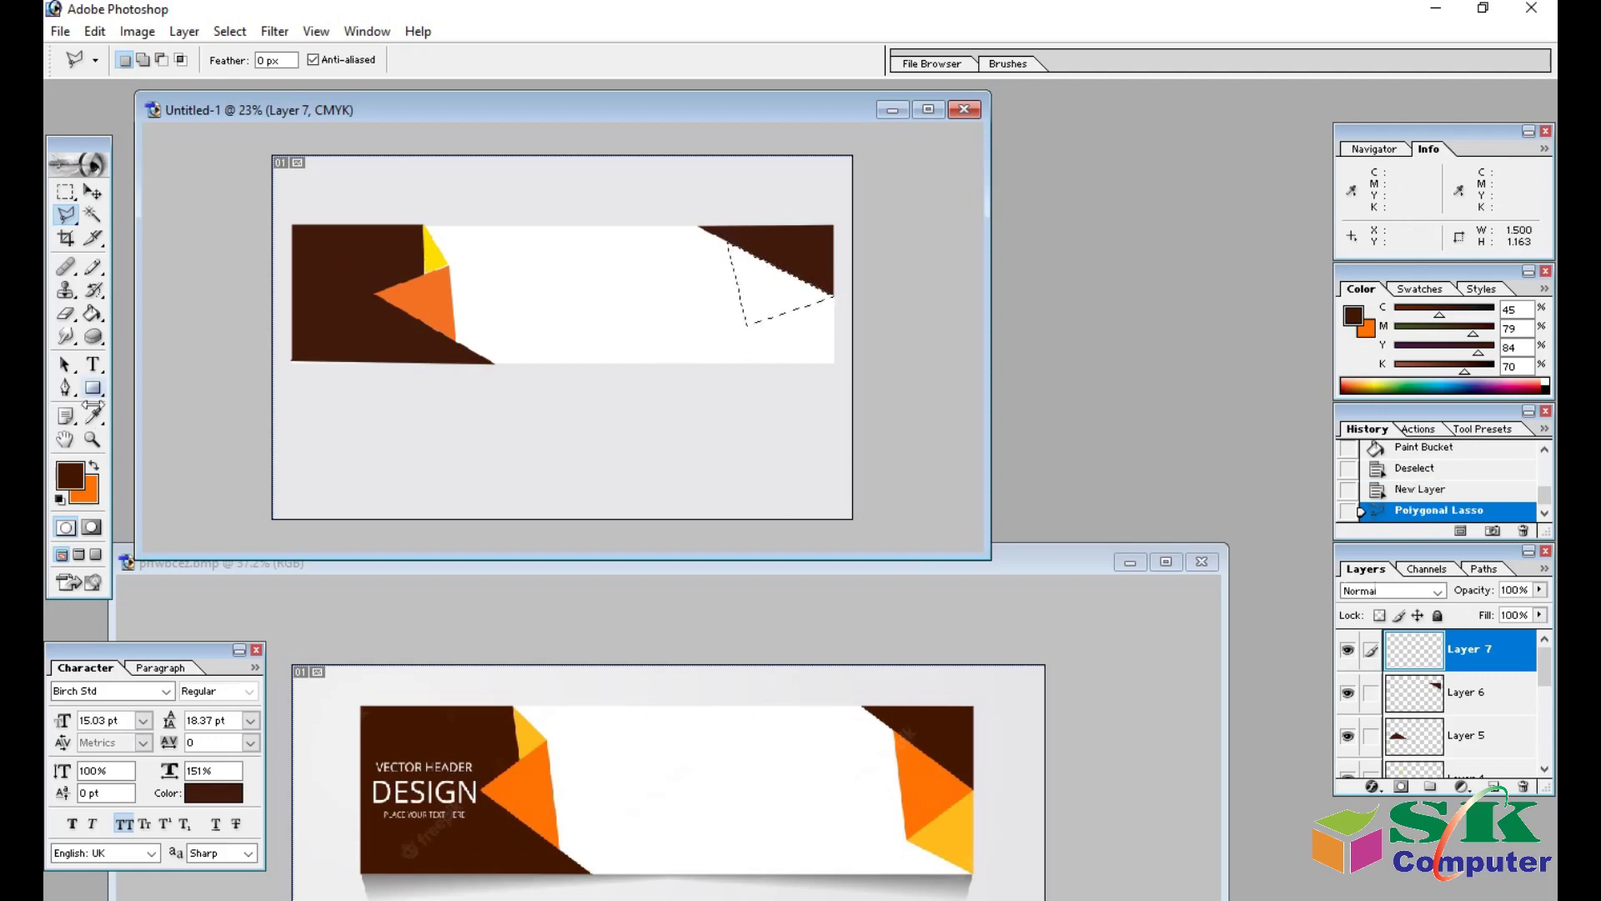
{"action": "left_click", "coordinate": [94, 464]}
{"action": "left_click", "coordinate": [92, 312]}
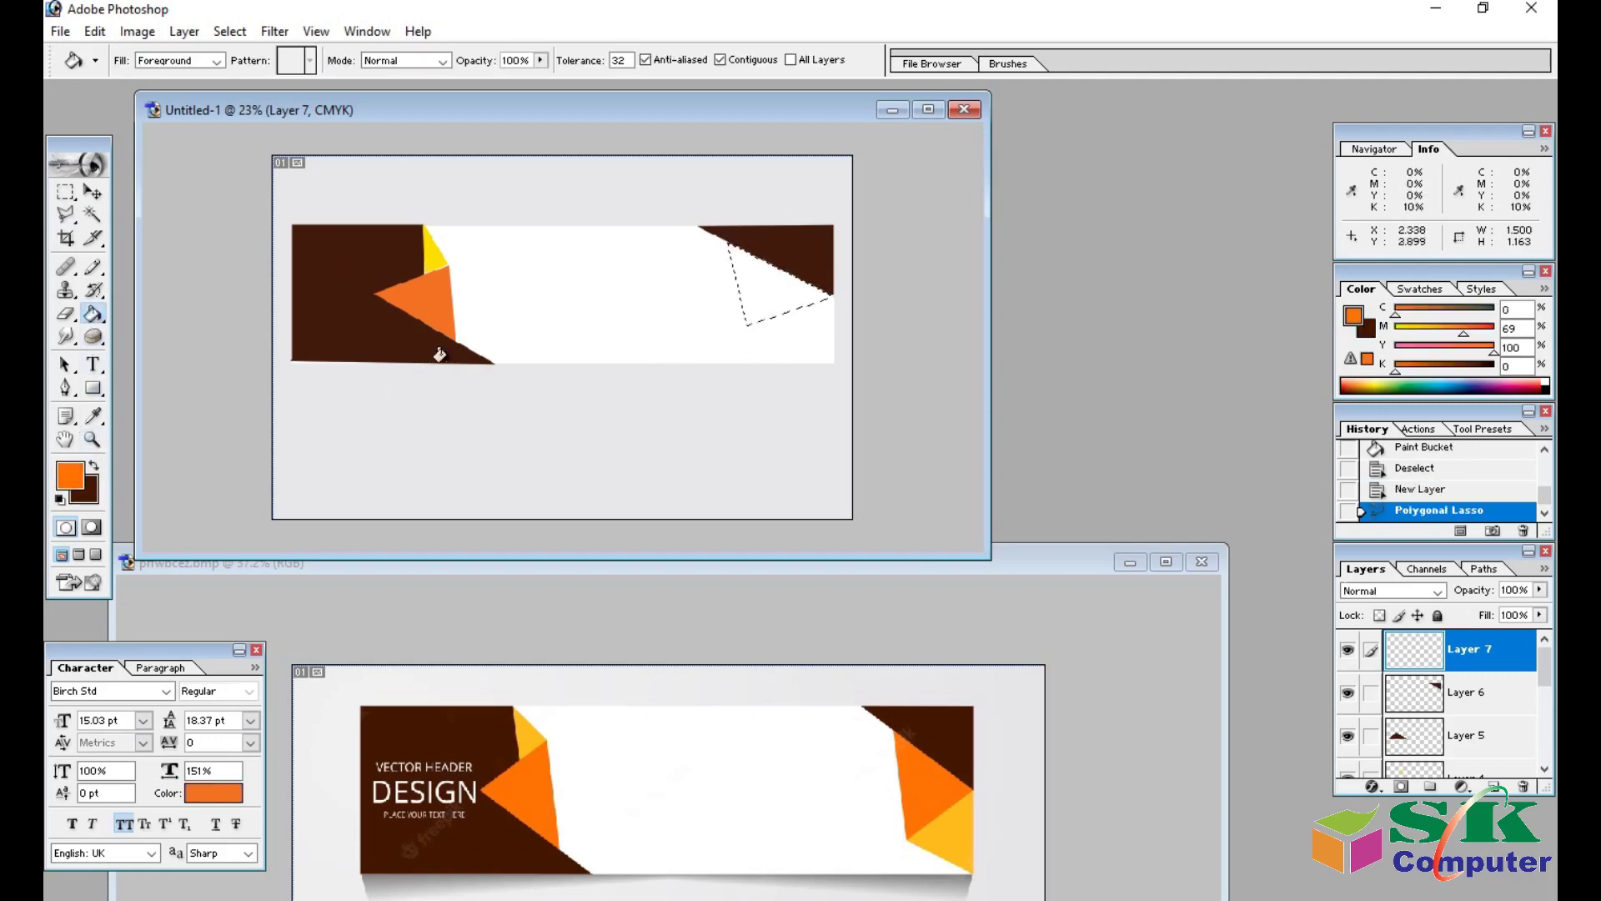
{"action": "left_click", "coordinate": [751, 280]}
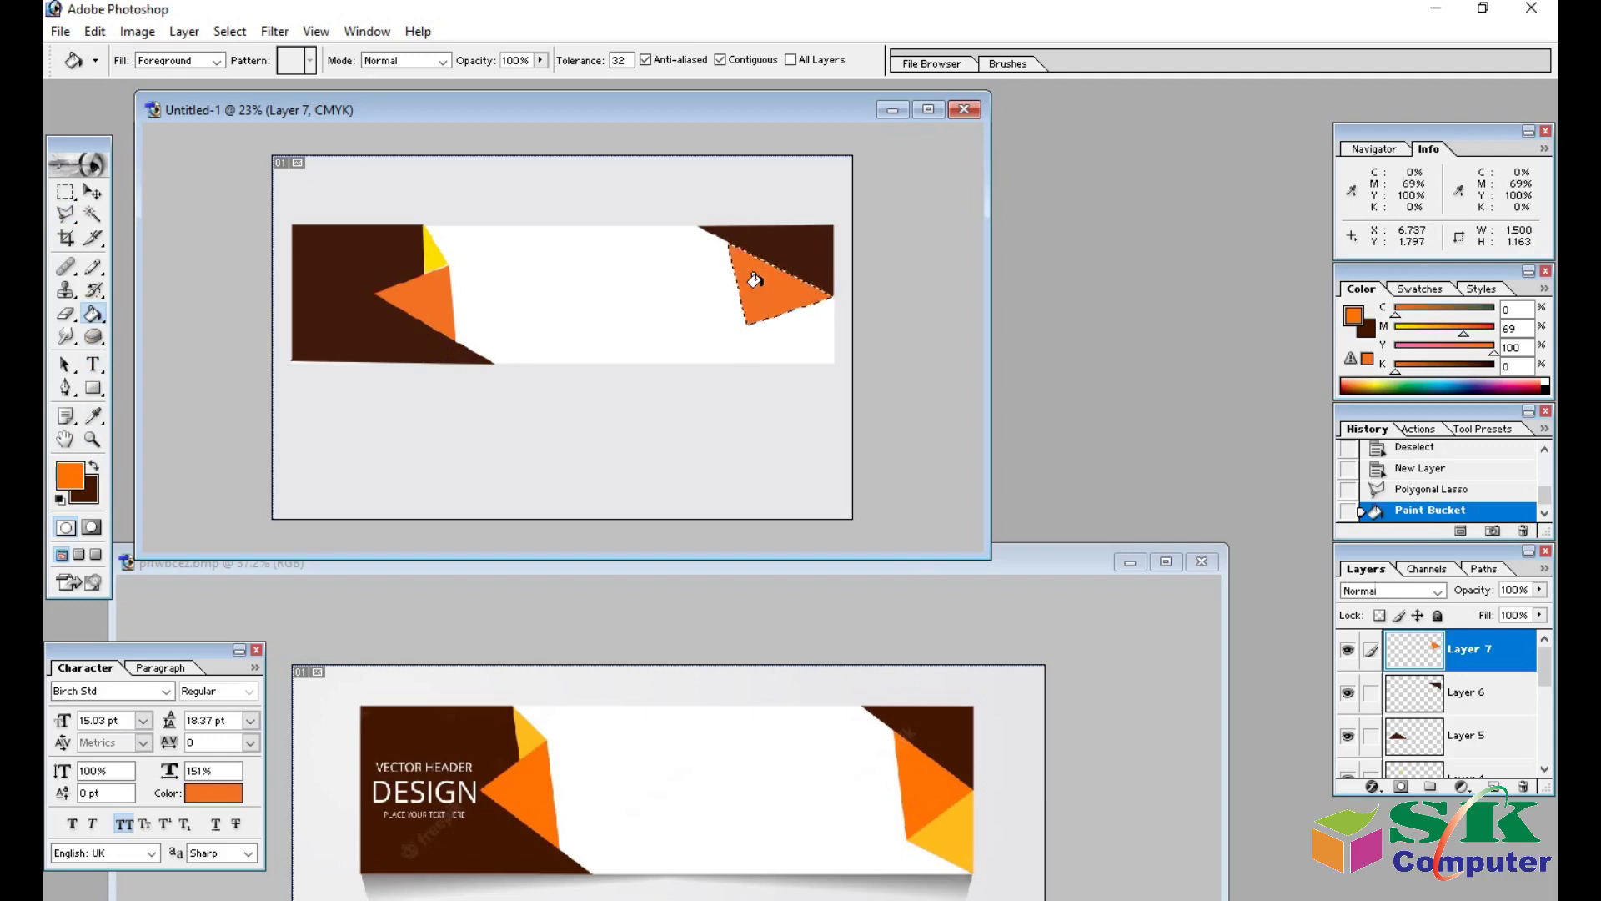
{"action": "key", "text": "ctrl+d"}
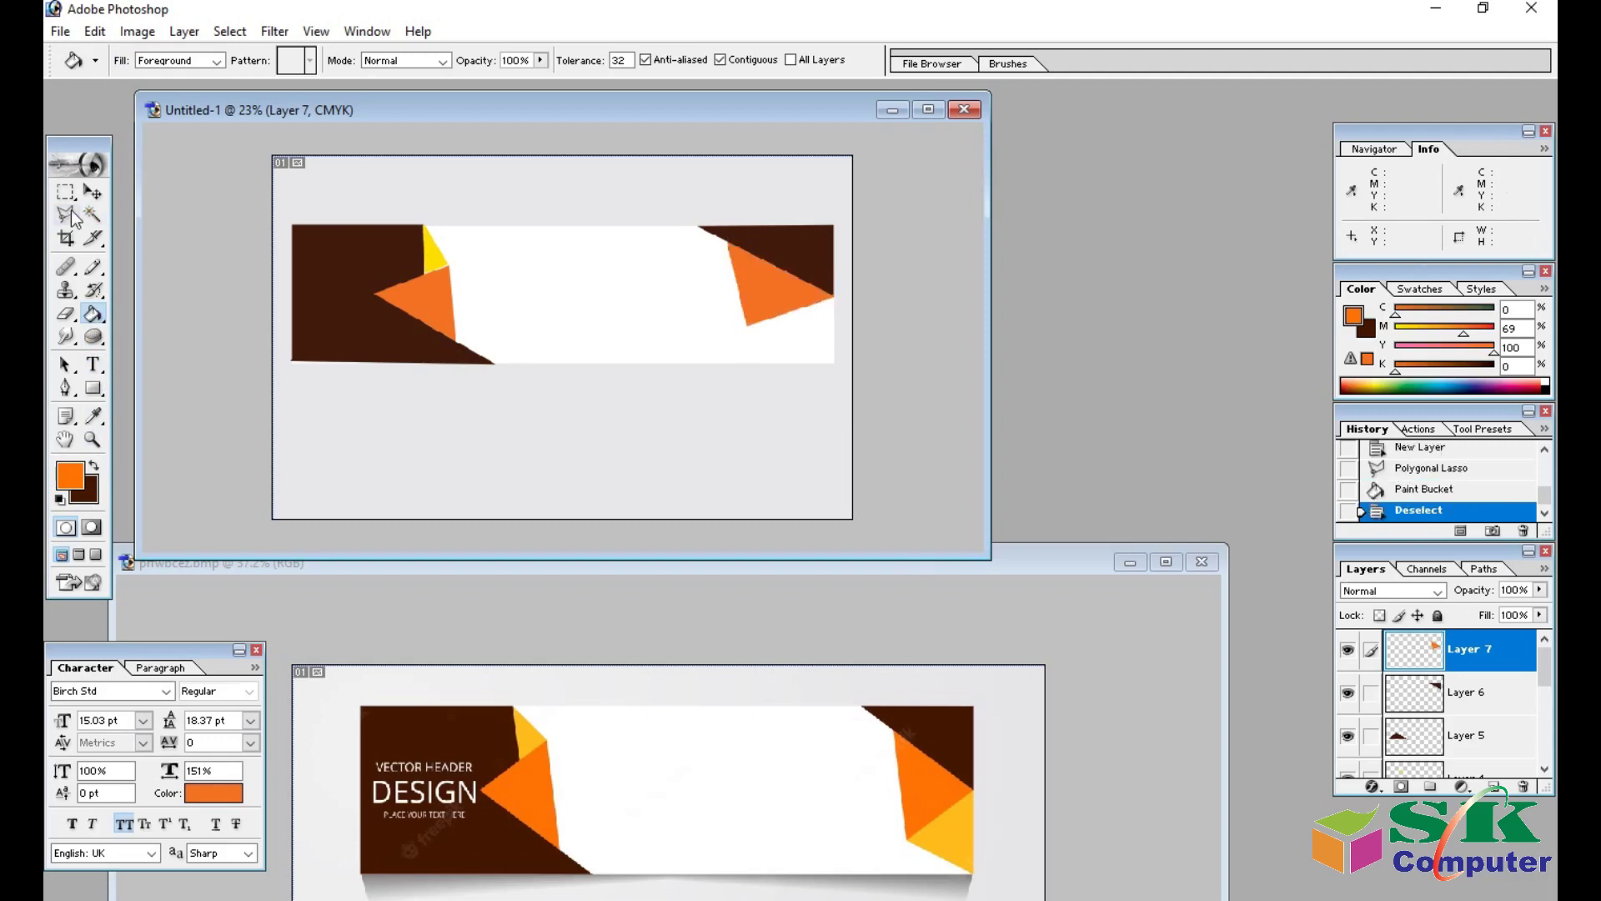
{"action": "left_click", "coordinate": [65, 215]}
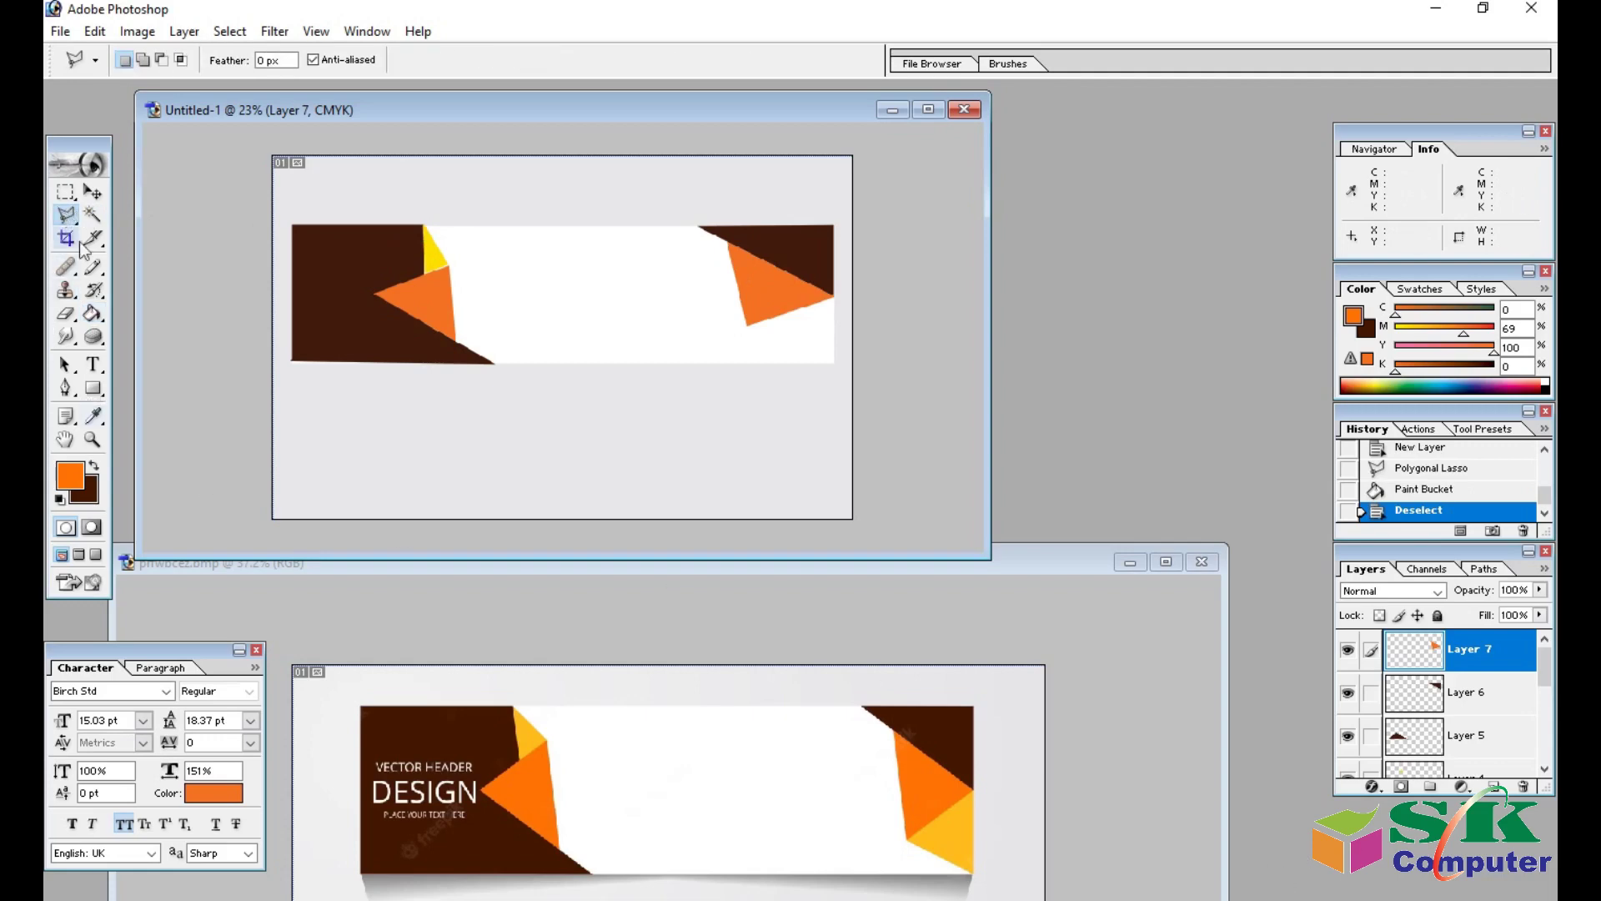
On new Layer 8, fill a triangle beneath the orange one with yellow (C0 M10 Y100 K0) sampled from the left triangle.
{"action": "left_click", "coordinate": [1493, 787]}
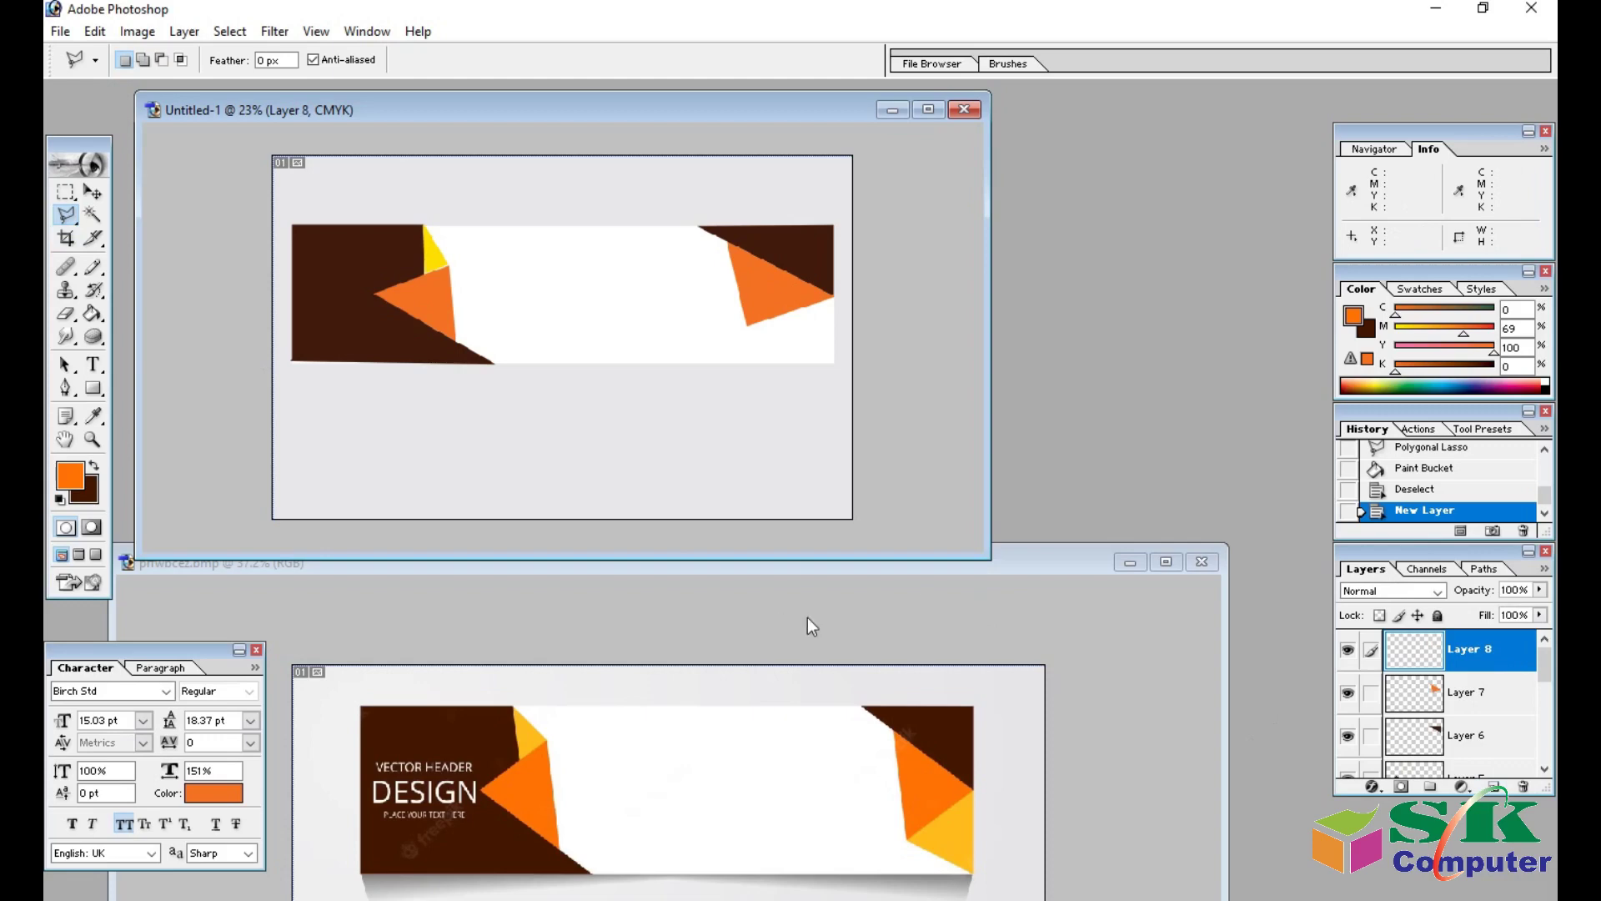
{"action": "left_click", "coordinate": [833, 291]}
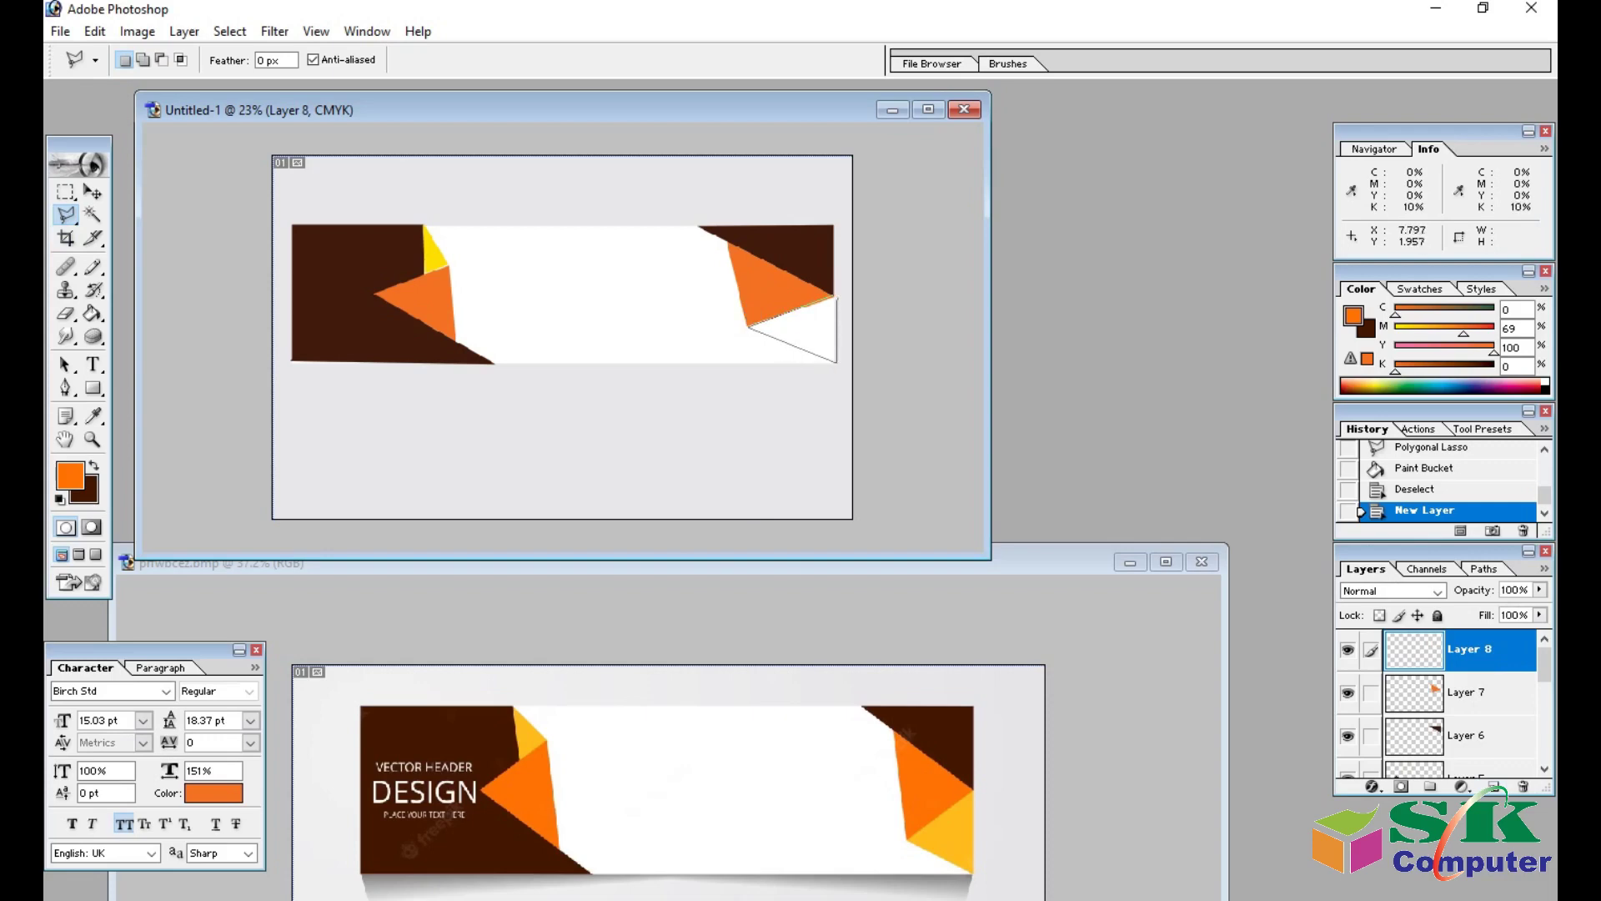
{"action": "left_click", "coordinate": [836, 290]}
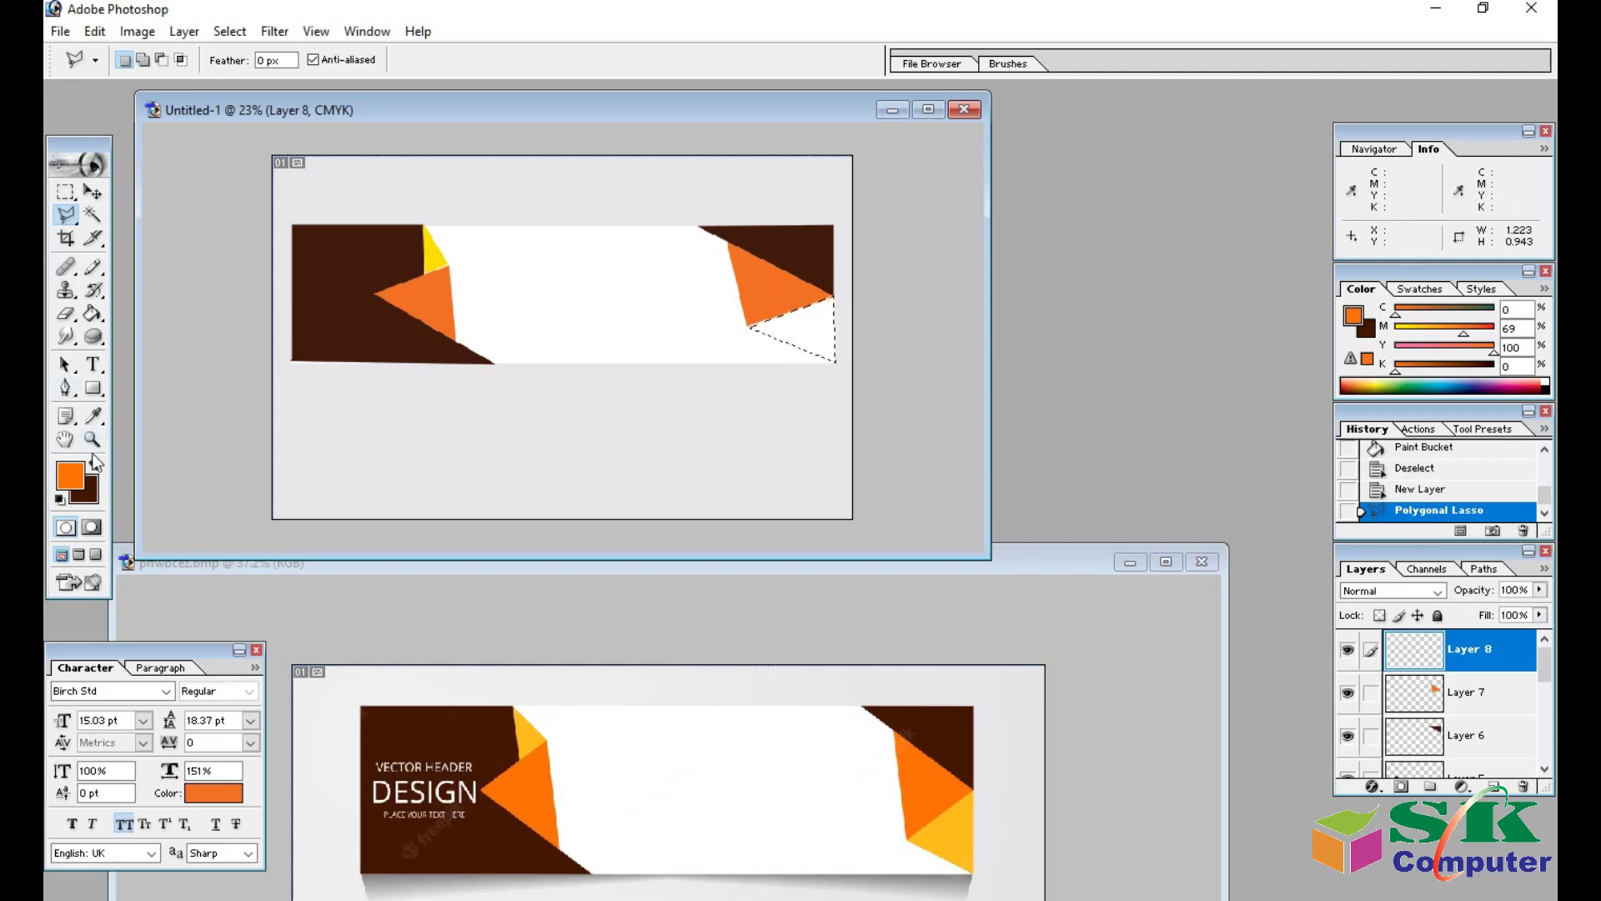
{"action": "left_click", "coordinate": [93, 415]}
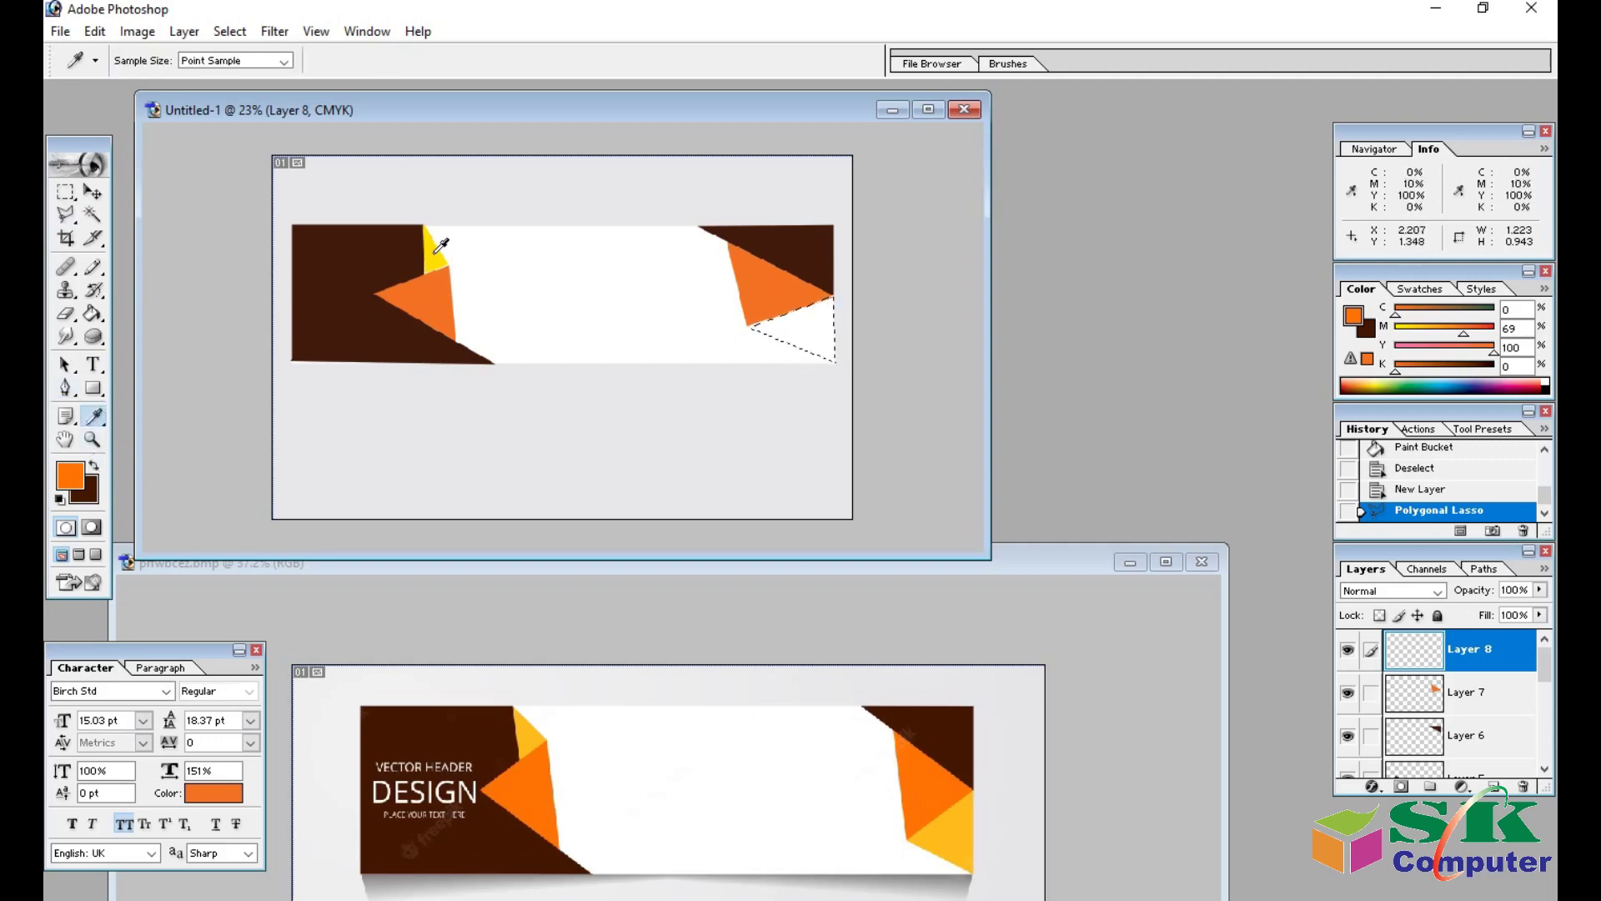
{"action": "left_click", "coordinate": [434, 246]}
{"action": "left_click", "coordinate": [94, 313]}
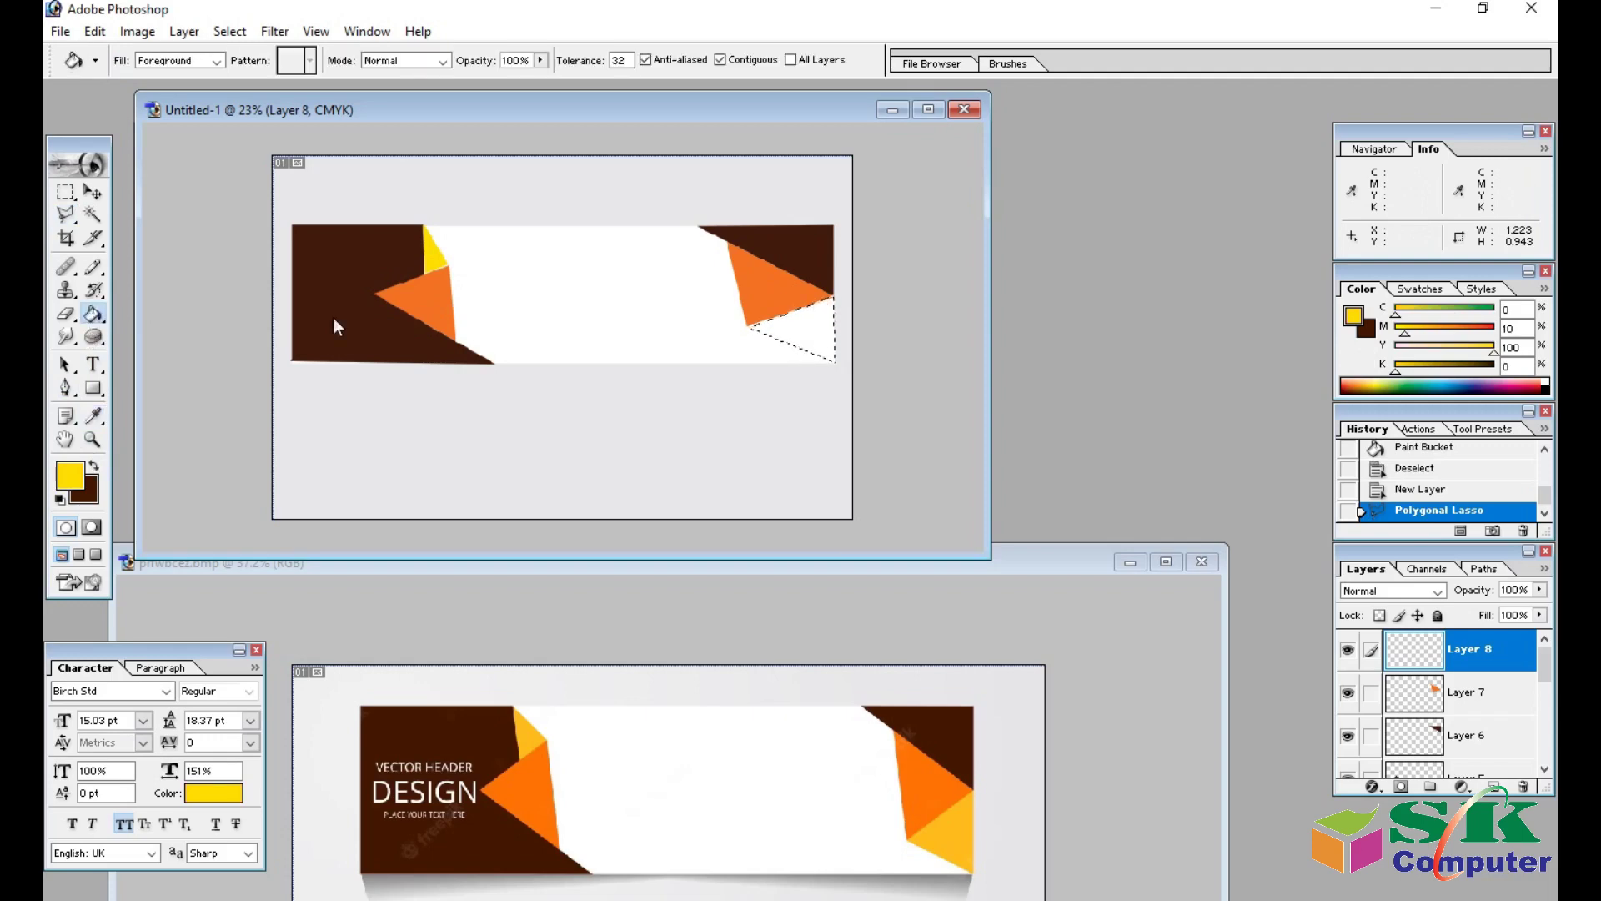
{"action": "left_click", "coordinate": [811, 322]}
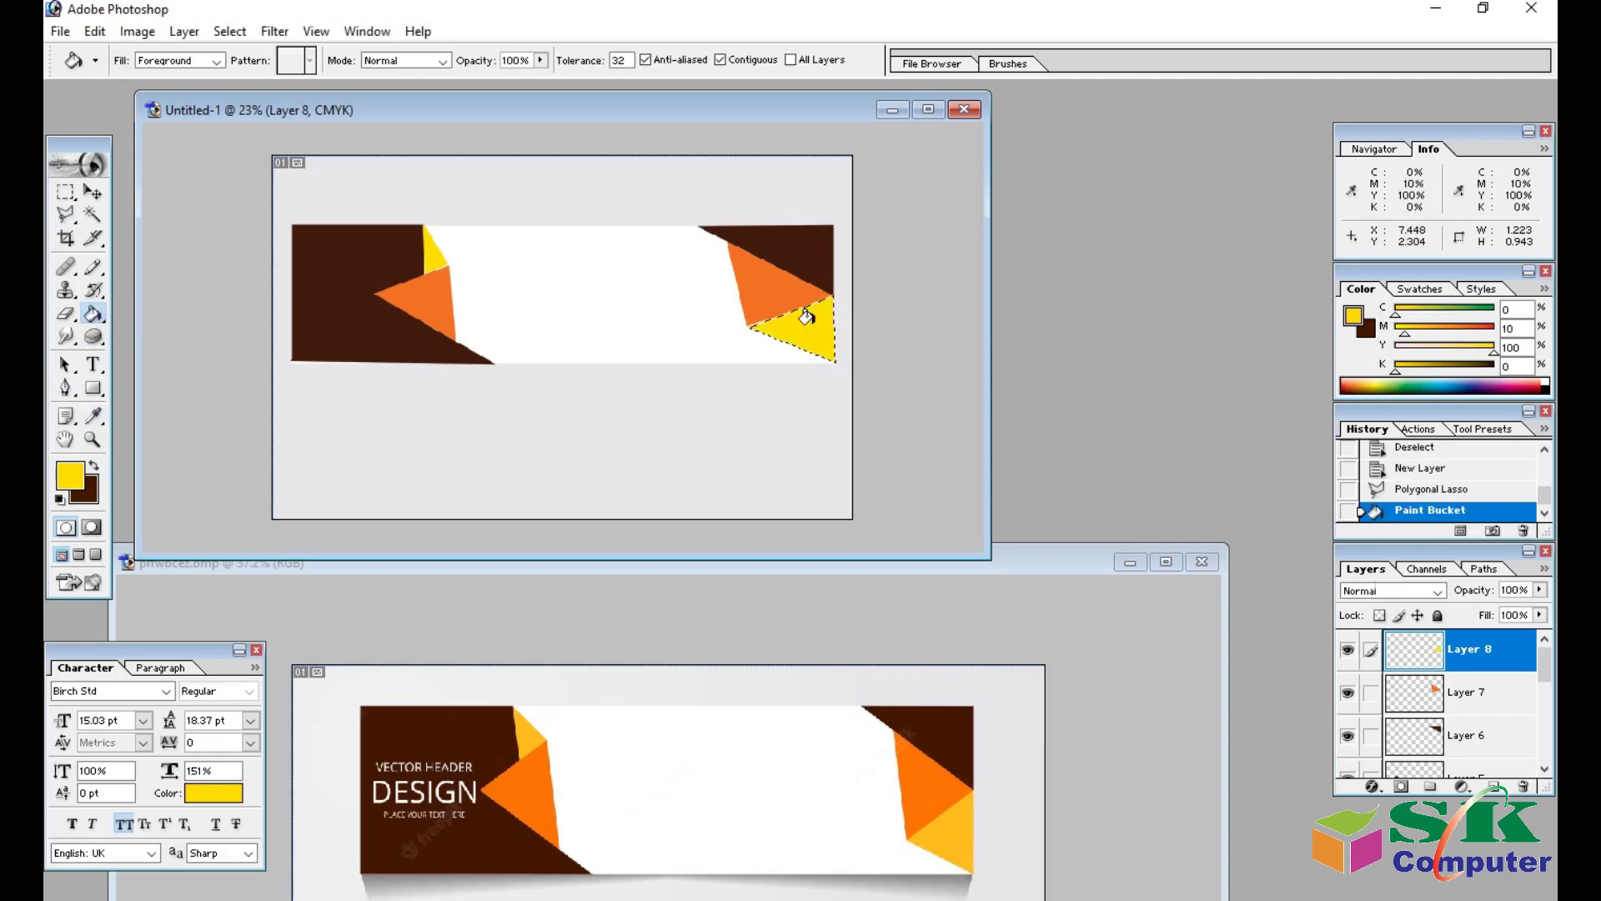
{"action": "key", "text": "ctrl+d"}
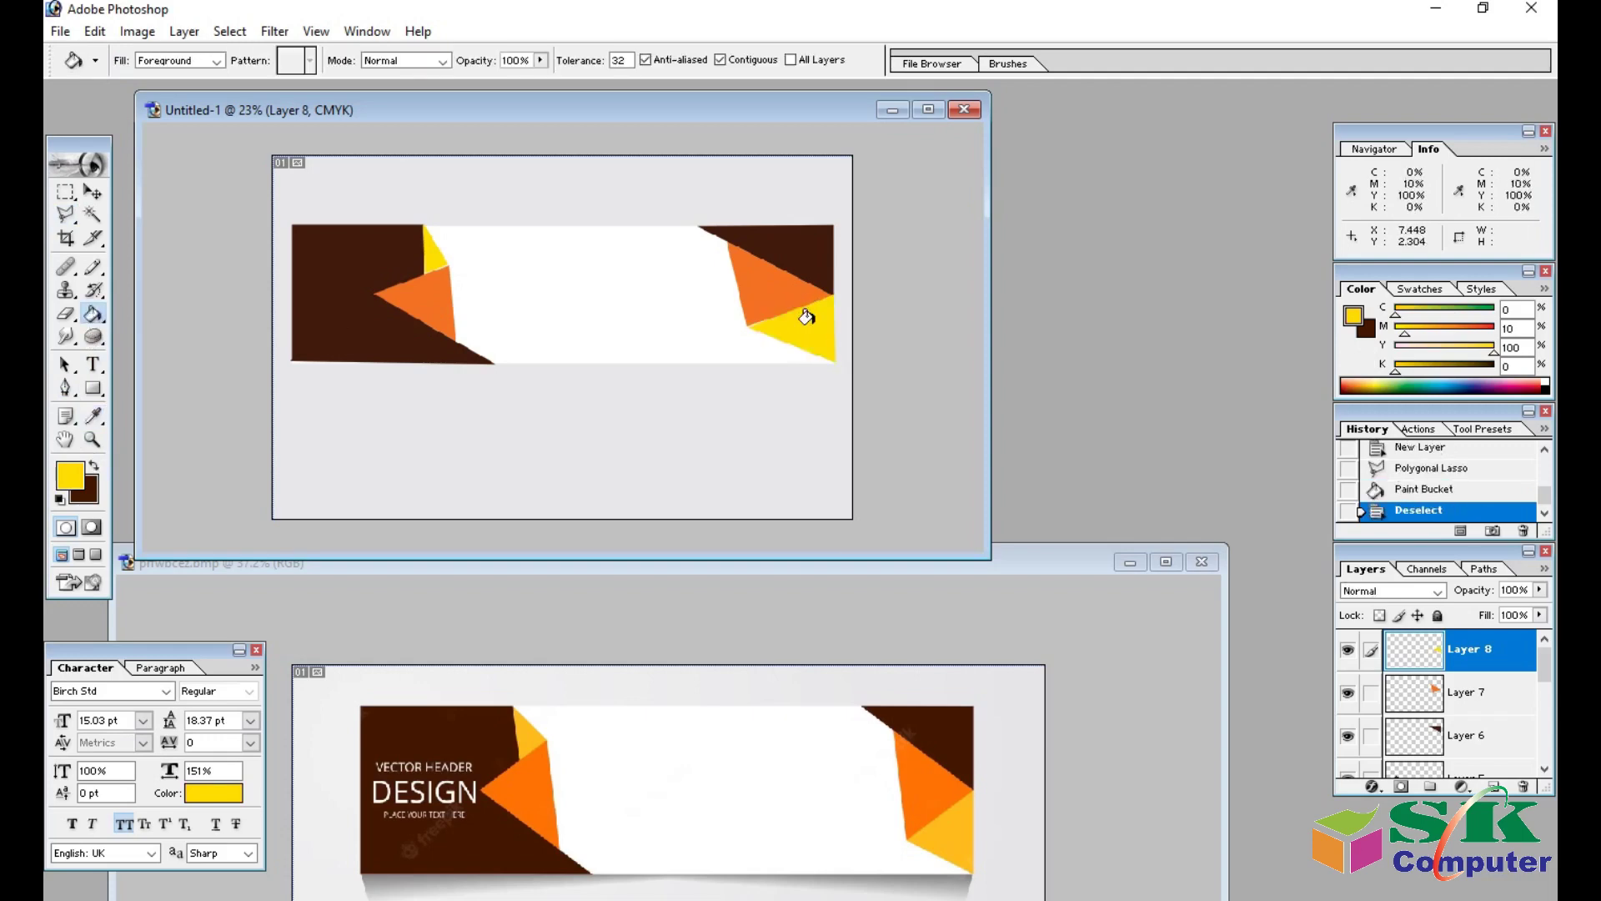
Crop the canvas down to the banner area, trimming the empty space below.
{"action": "scroll", "coordinate": [805, 317], "scroll_direction": "down", "scroll_amount": 2}
{"action": "scroll", "coordinate": [711, 261], "scroll_direction": "down", "scroll_amount": 2}
{"action": "scroll", "coordinate": [709, 264], "scroll_direction": "up", "scroll_amount": 1}
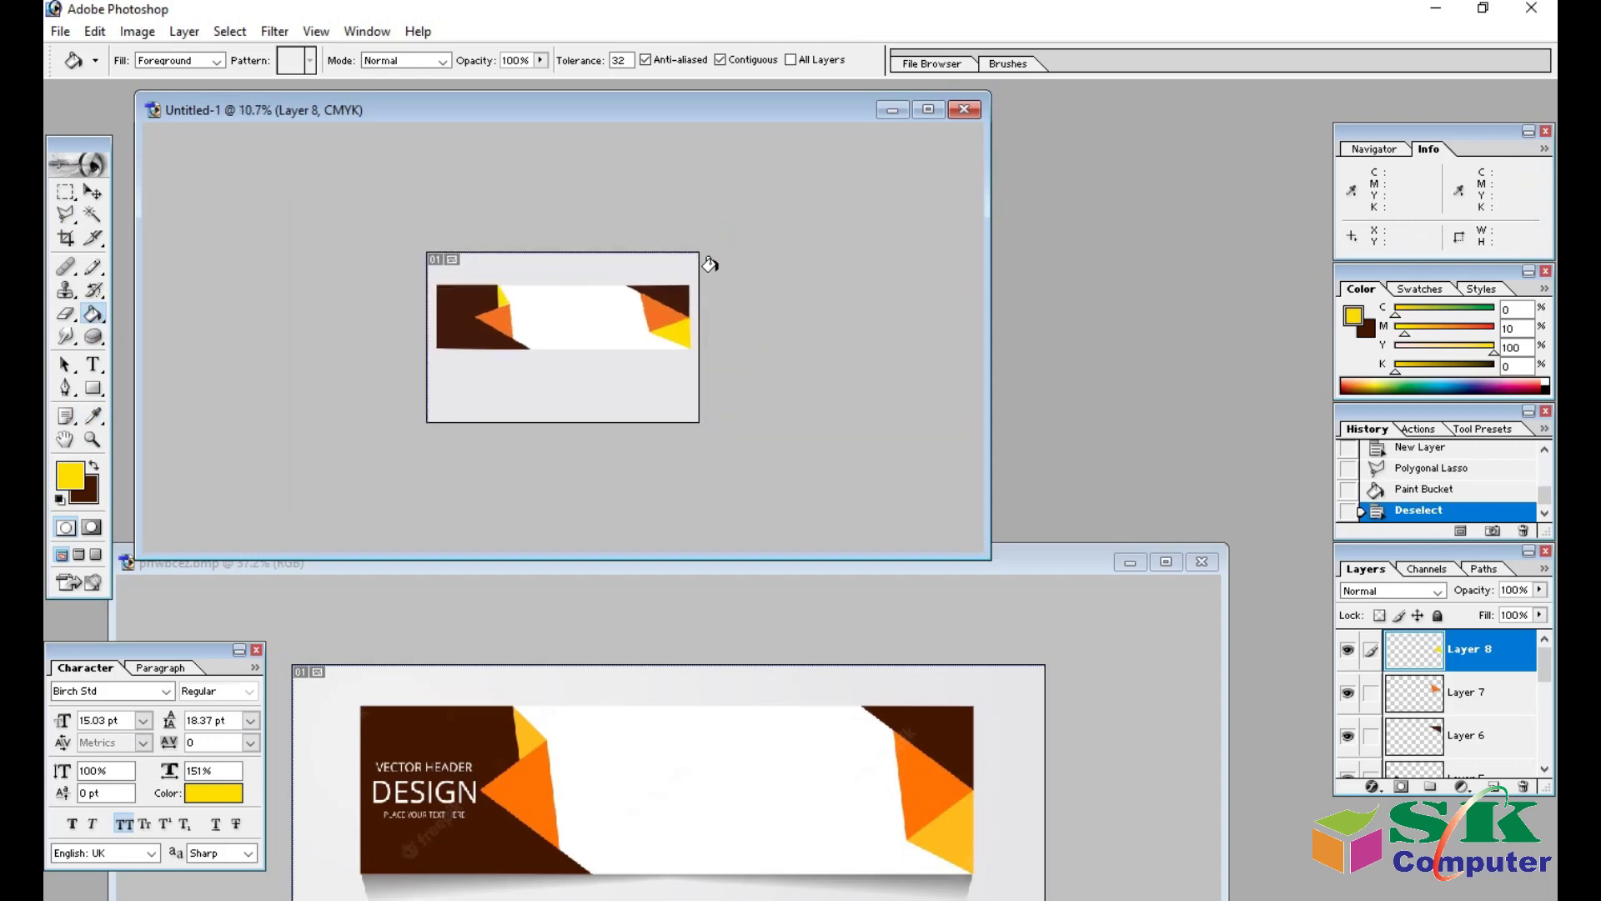
{"action": "scroll", "coordinate": [709, 264], "scroll_direction": "up", "scroll_amount": 1}
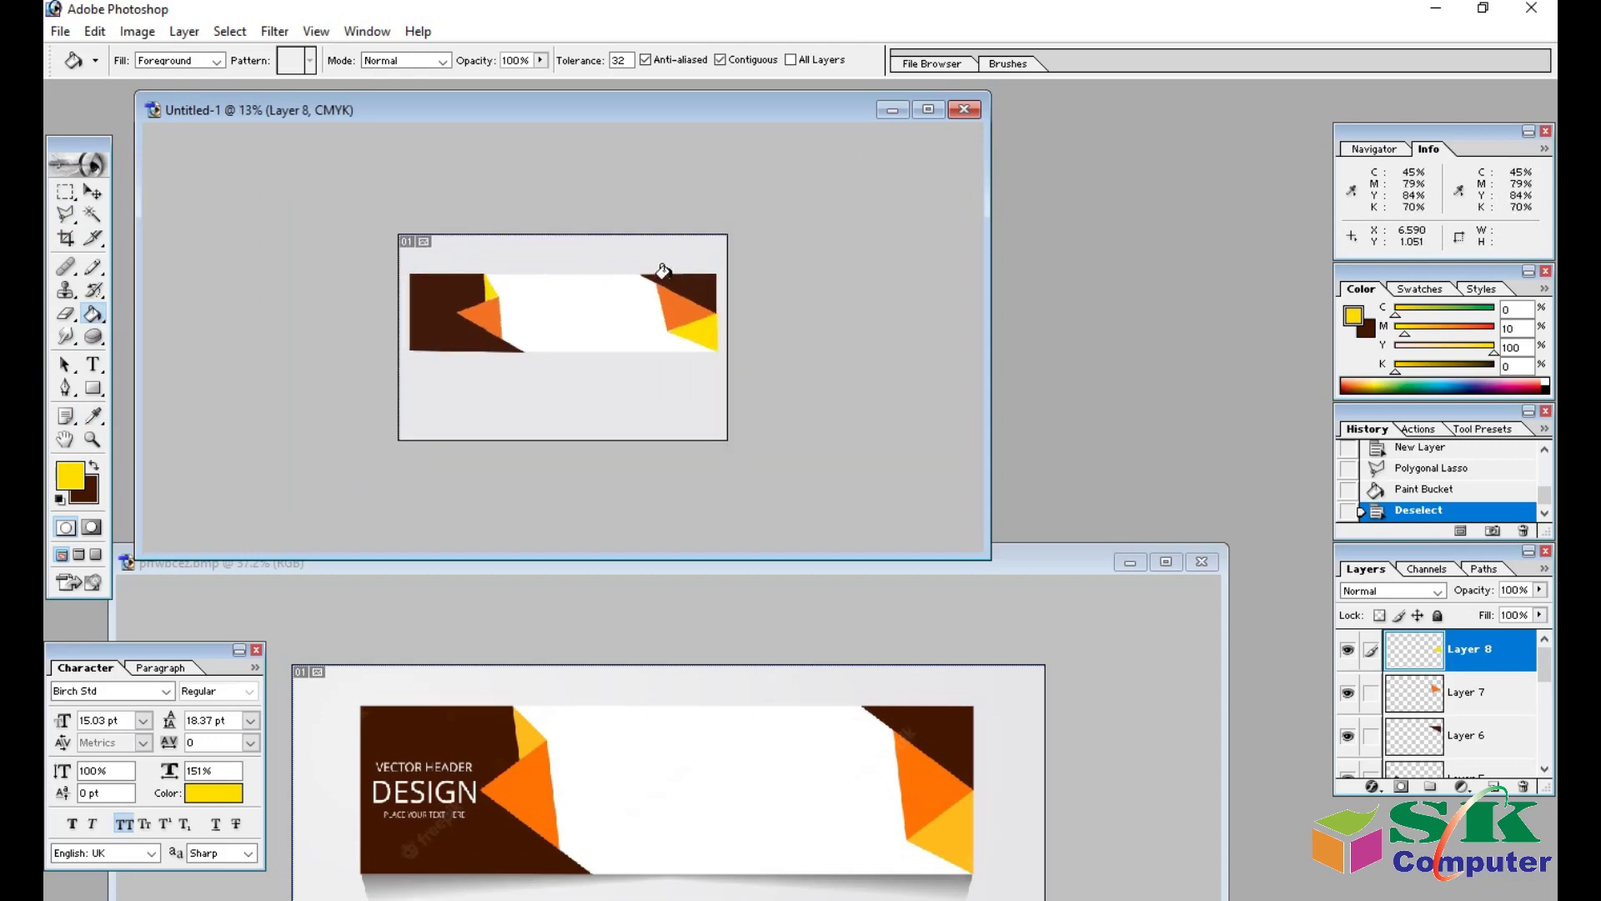
{"action": "scroll", "coordinate": [311, 218], "scroll_direction": "up", "scroll_amount": 1}
{"action": "scroll", "coordinate": [287, 290], "scroll_direction": "up", "scroll_amount": 1}
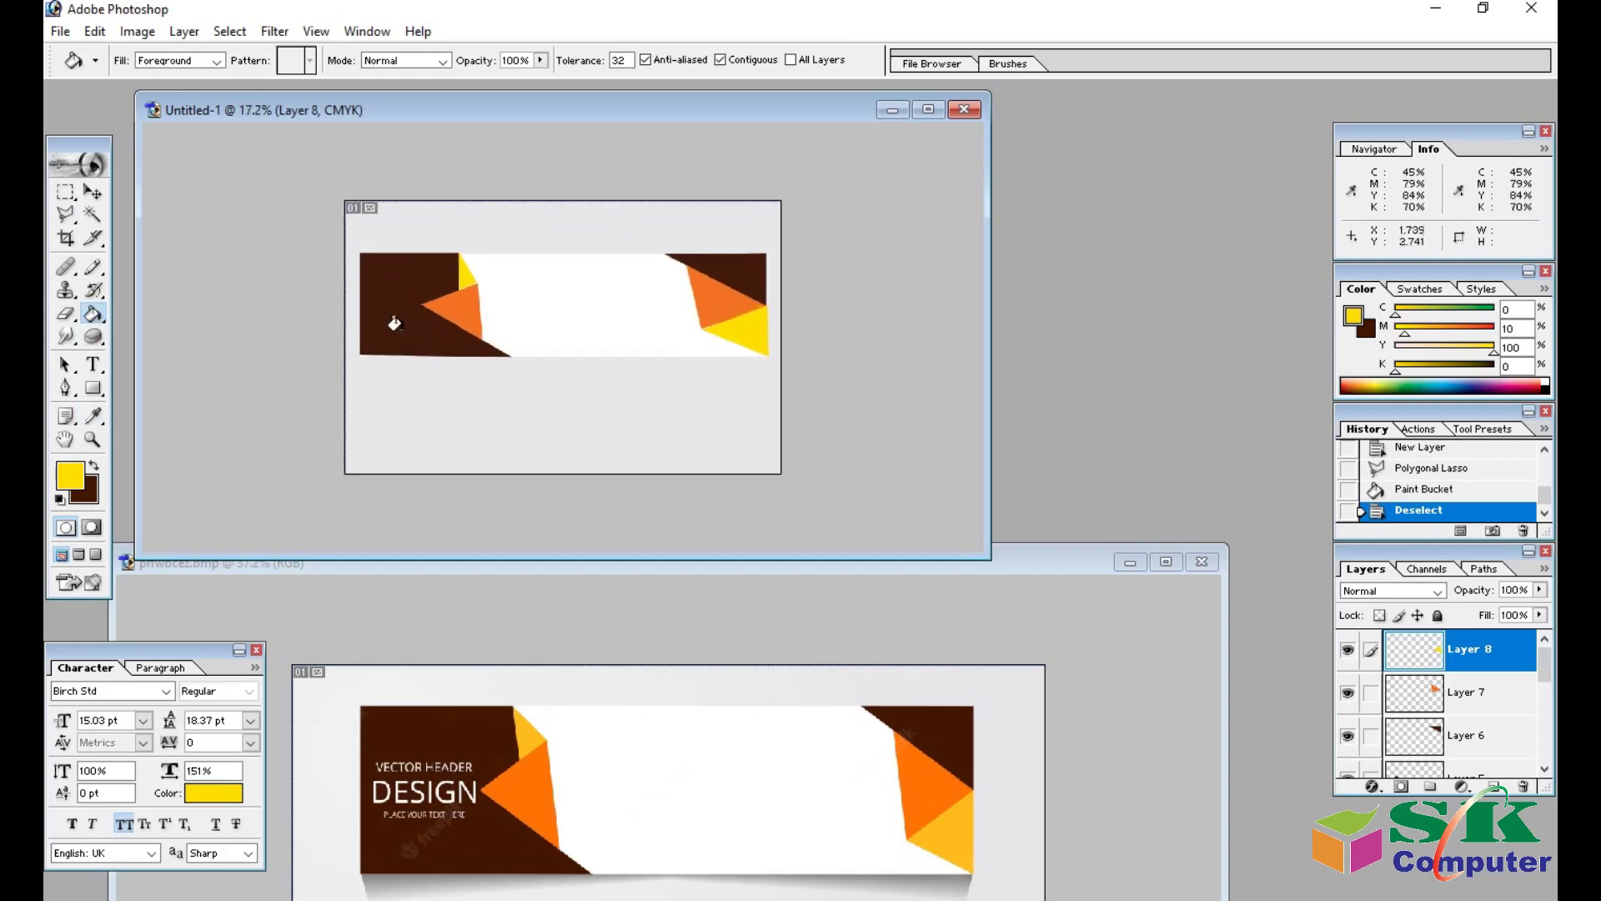
{"action": "left_click", "coordinate": [92, 193]}
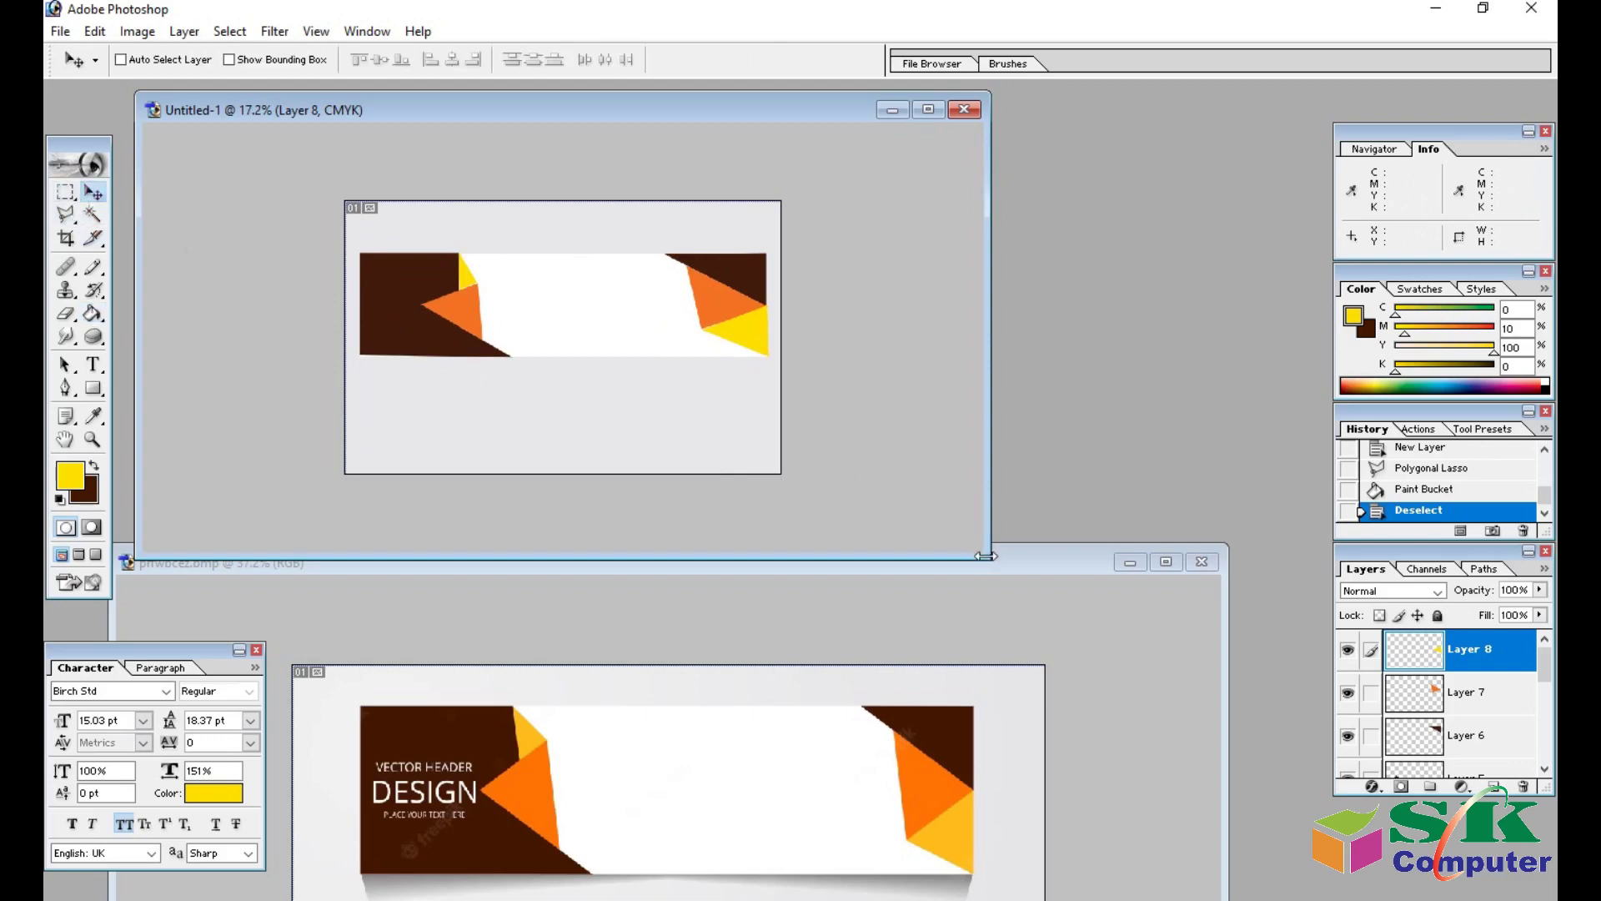
{"action": "left_click_drag", "start_coordinate": [986, 555], "coordinate": [1211, 857]}
{"action": "scroll", "coordinate": [815, 575], "scroll_direction": "up", "scroll_amount": 1}
{"action": "scroll", "coordinate": [425, 315], "scroll_direction": "up", "scroll_amount": 1}
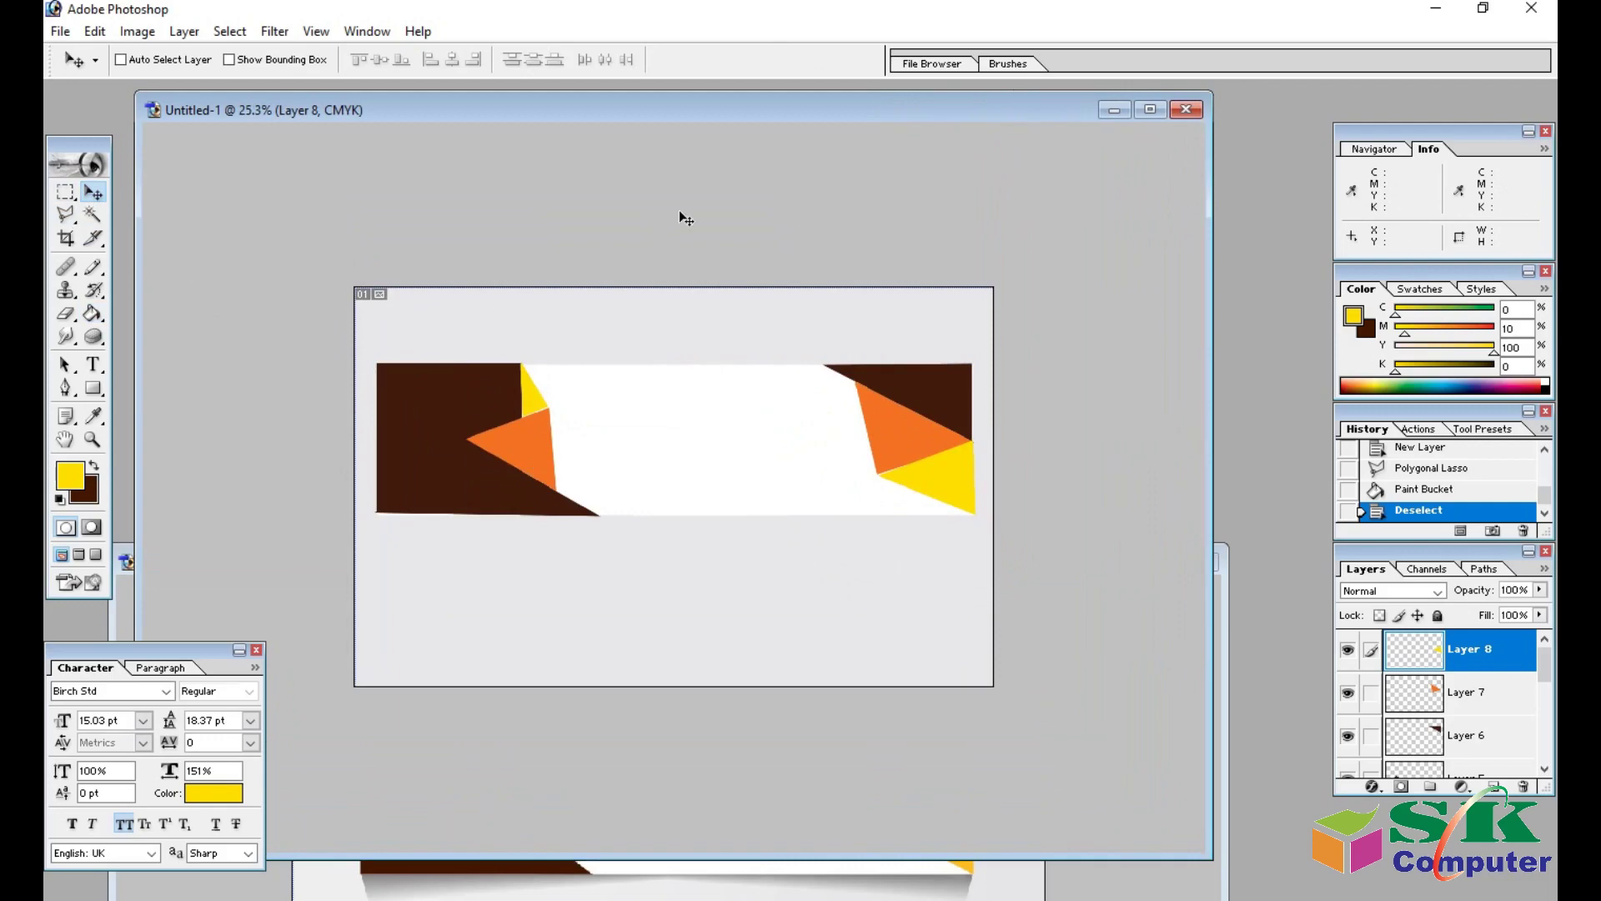
{"action": "left_click", "coordinate": [66, 238]}
{"action": "mouse_move", "coordinate": [376, 364]}
{"action": "left_mouse_down"}
{"action": "mouse_move", "coordinate": [584, 495]}
{"action": "mouse_move", "coordinate": [974, 513]}
{"action": "left_mouse_up"}
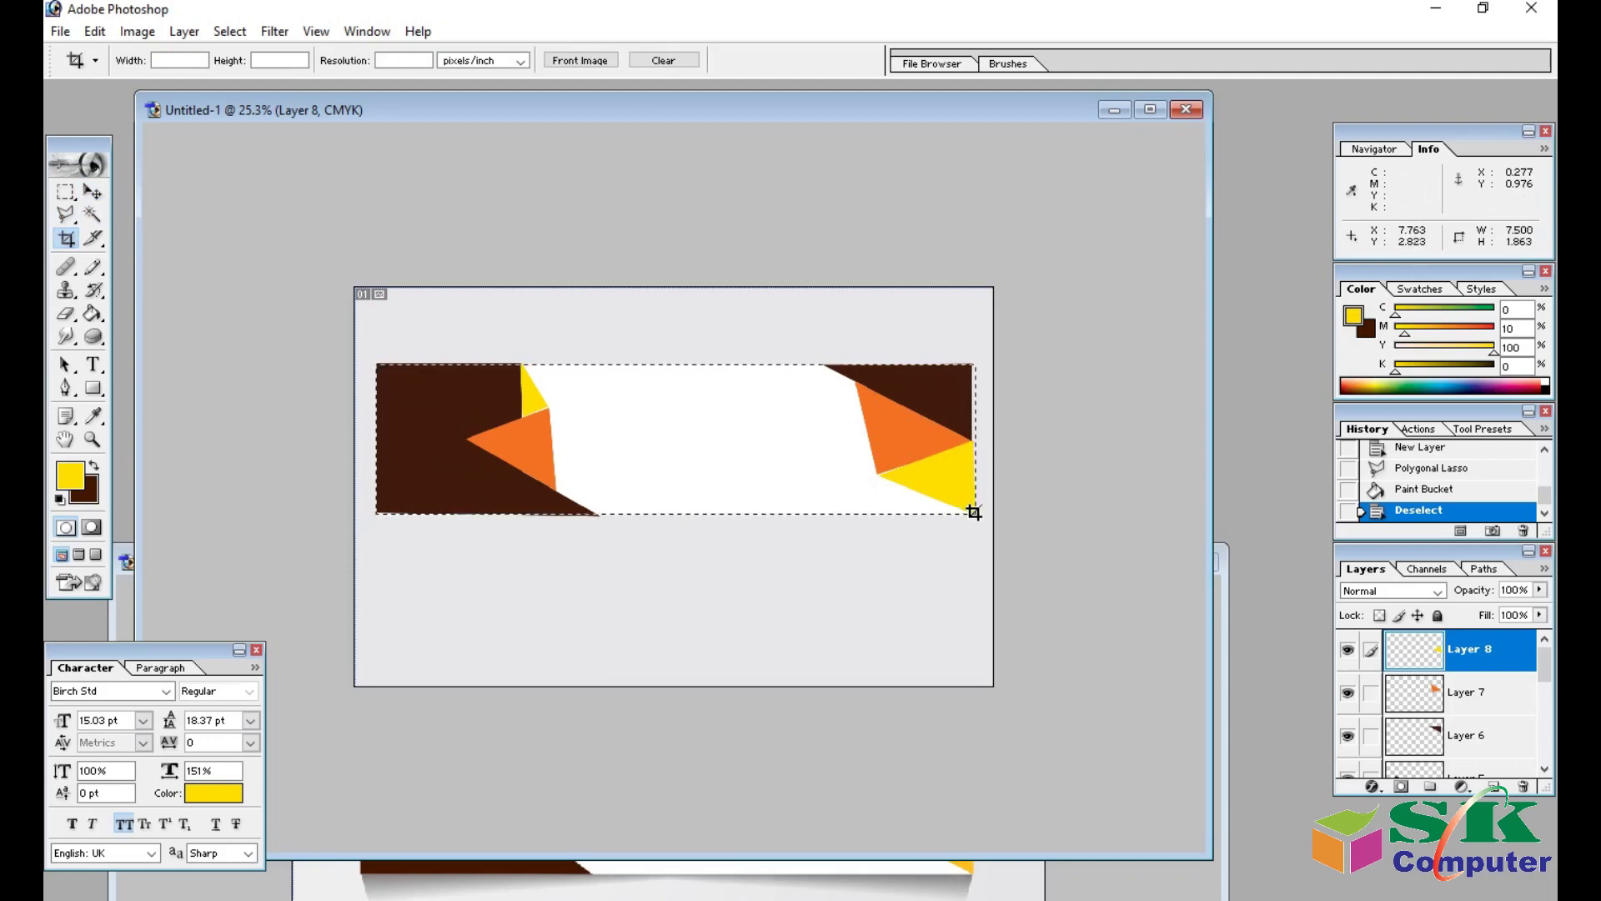
{"action": "left_click_drag", "start_coordinate": [973, 513], "coordinate": [972, 513]}
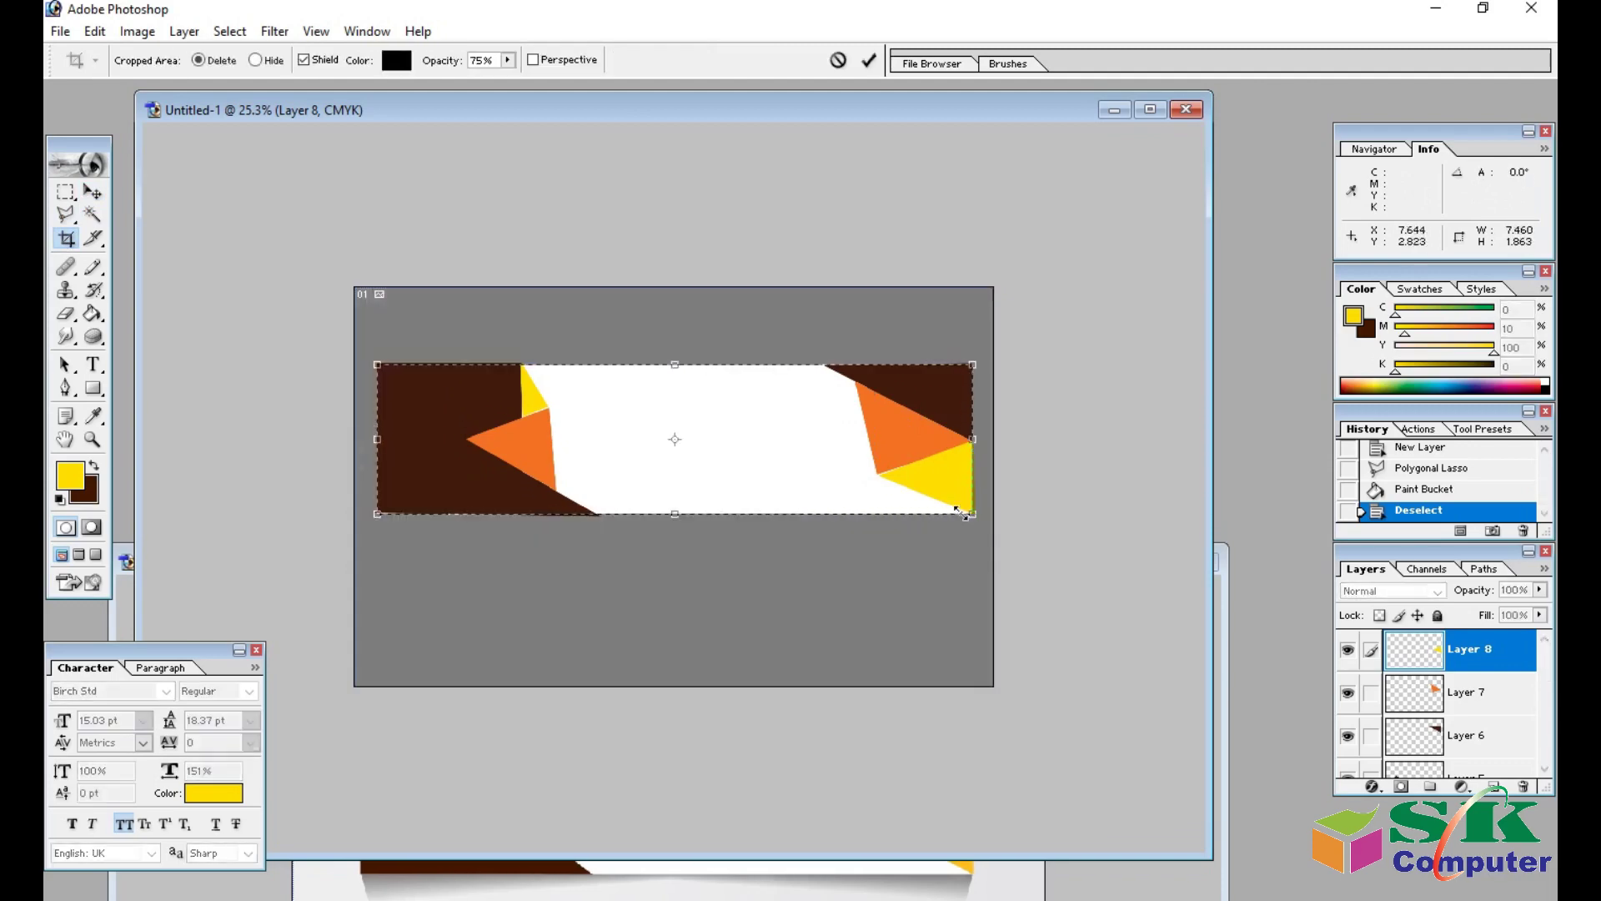
{"action": "double_click", "coordinate": [673, 435]}
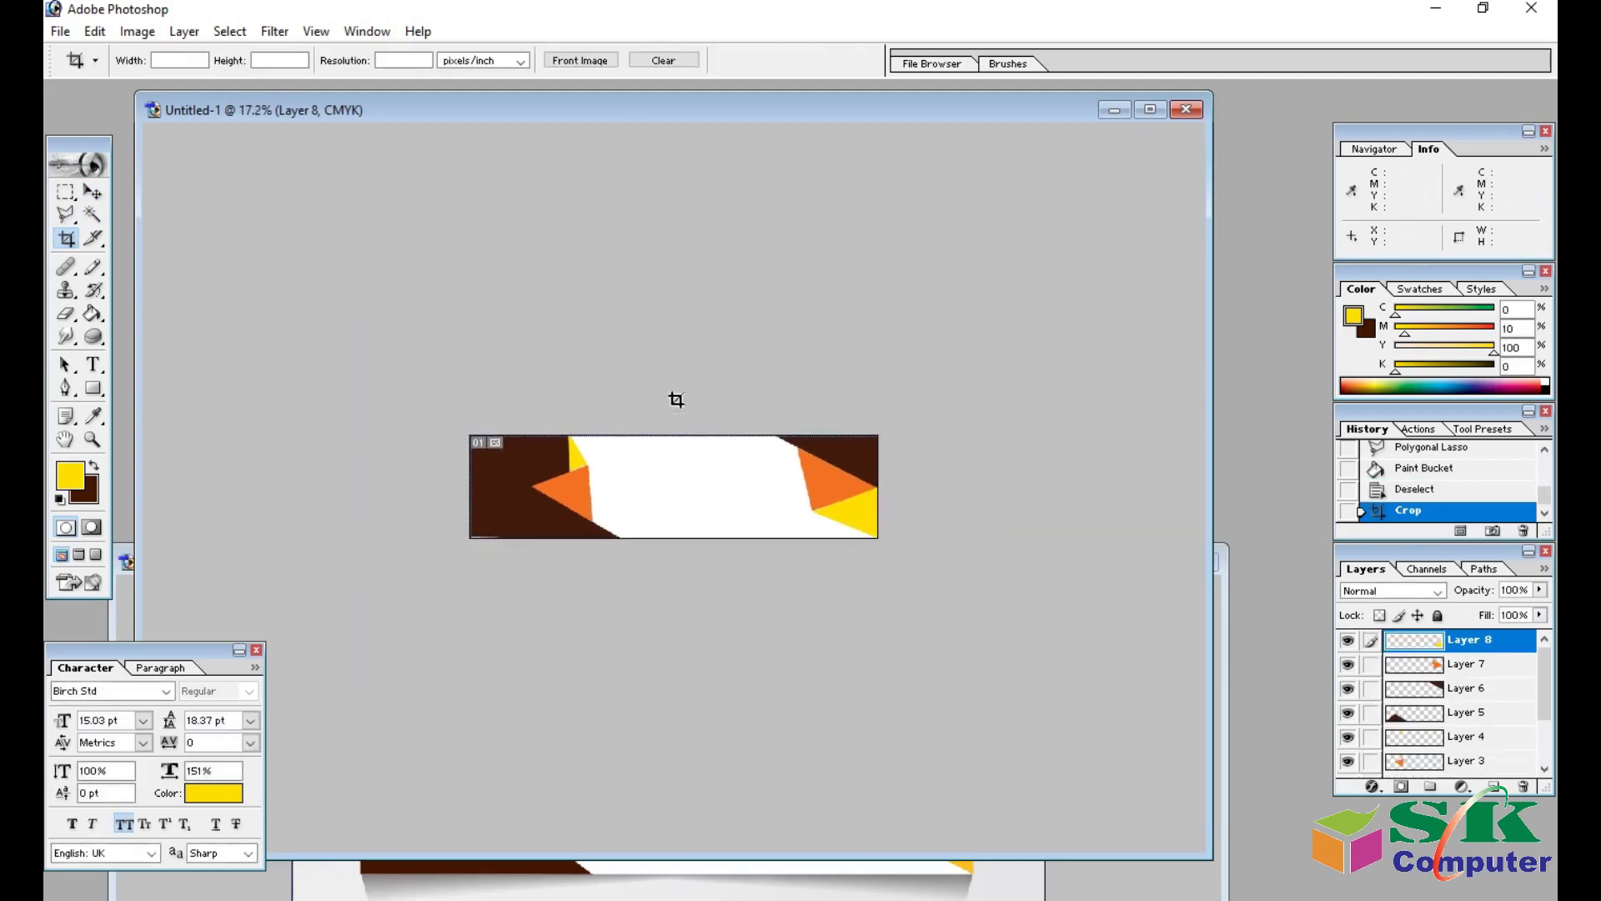
Re-crop tightly around the whole banner strip and reposition the view.
{"action": "key", "text": "ctrl+plus"}
{"action": "mouse_move", "coordinate": [239, 378]}
{"action": "left_mouse_down"}
{"action": "mouse_move", "coordinate": [1082, 597]}
{"action": "mouse_move", "coordinate": [1121, 590]}
{"action": "left_mouse_up"}
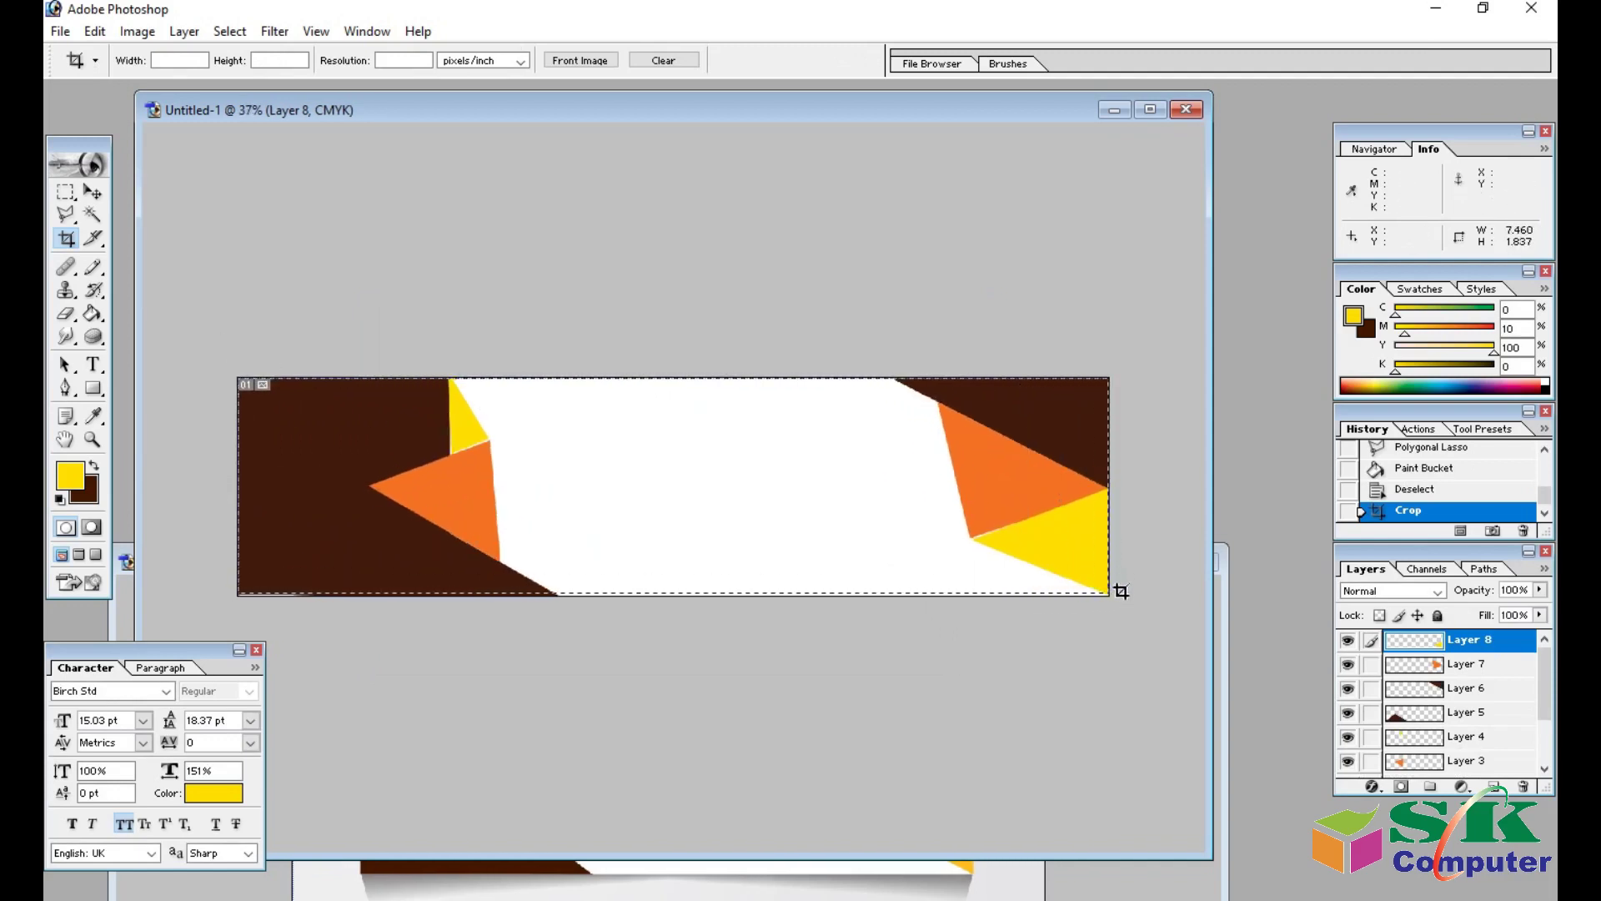
{"action": "double_click", "coordinate": [817, 510]}
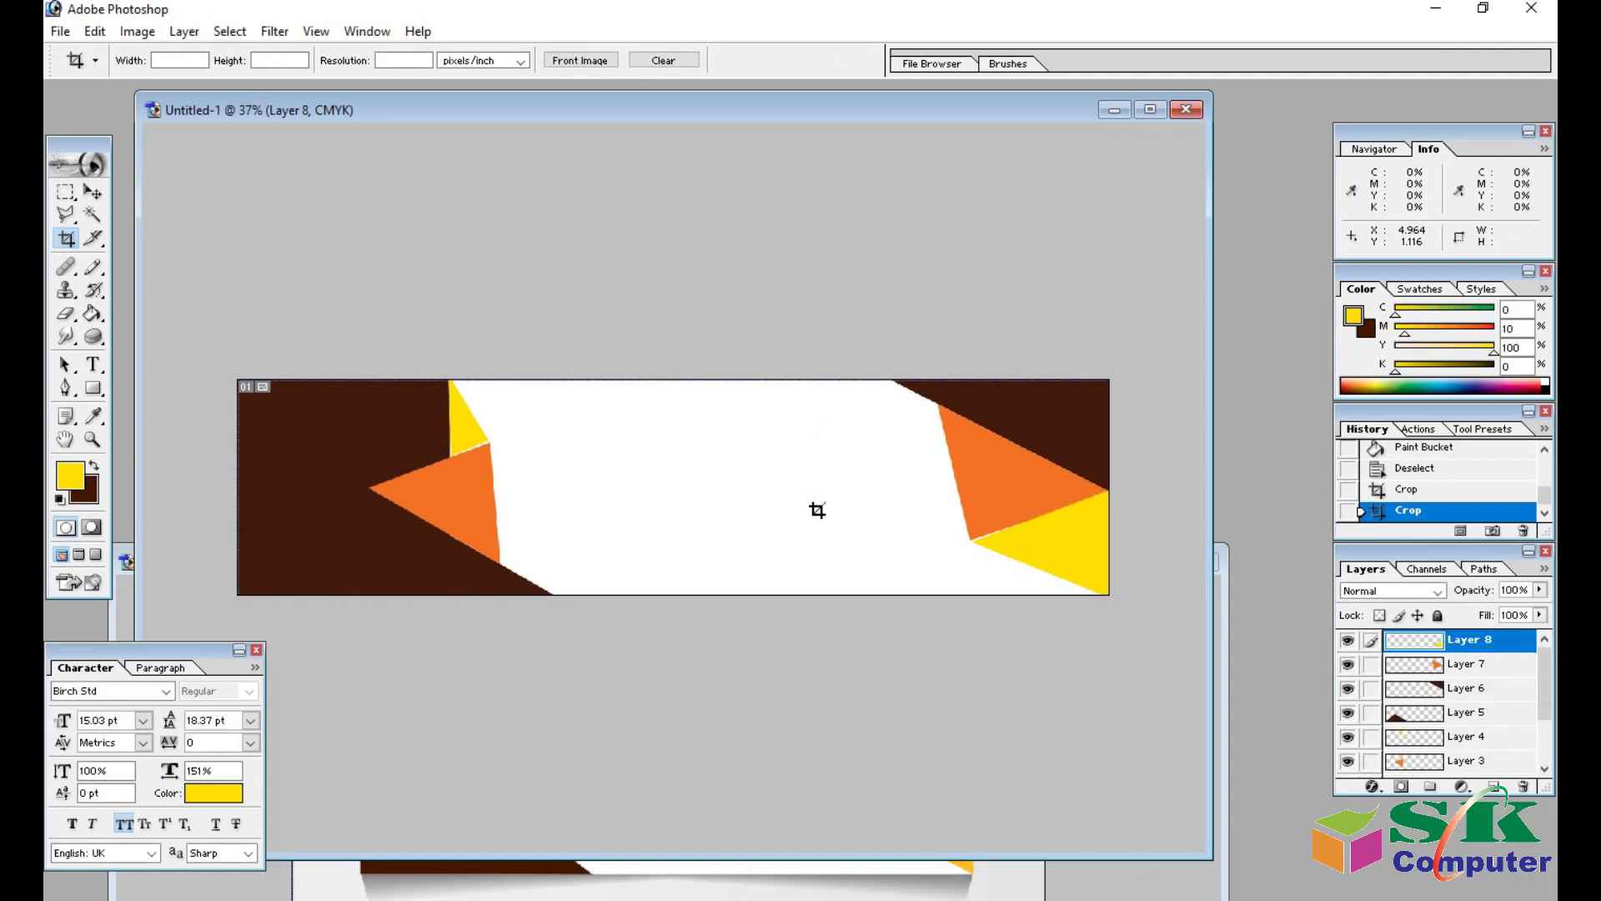
{"action": "key", "text": "ctrl+minus"}
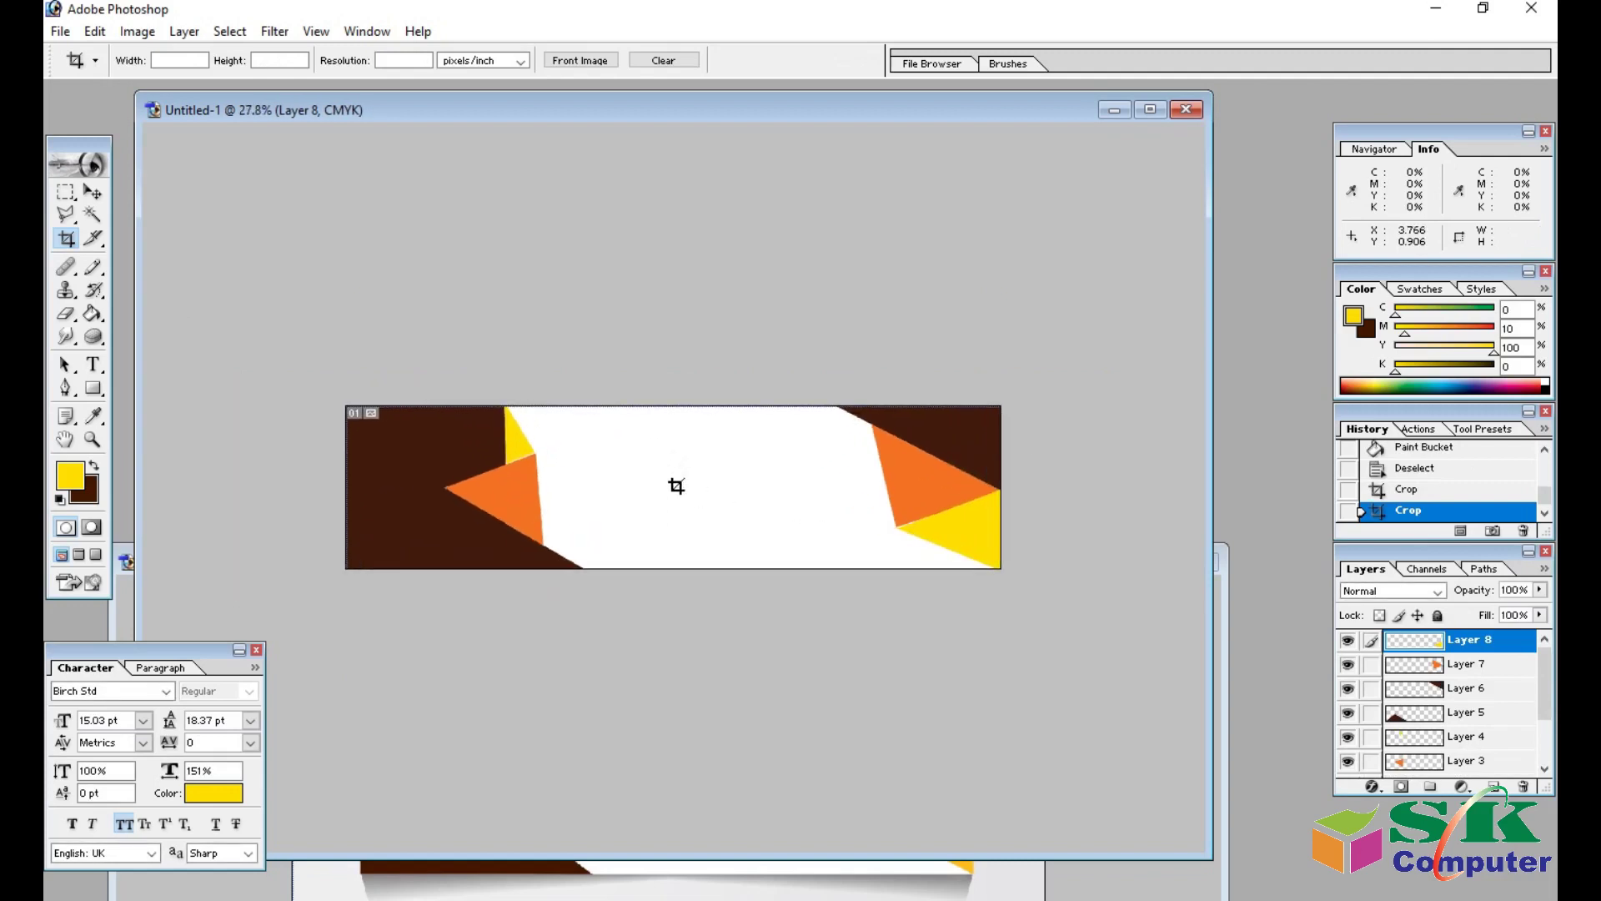
{"action": "key", "text": "ctrl+plus"}
{"action": "key", "text": "ctrl+minus"}
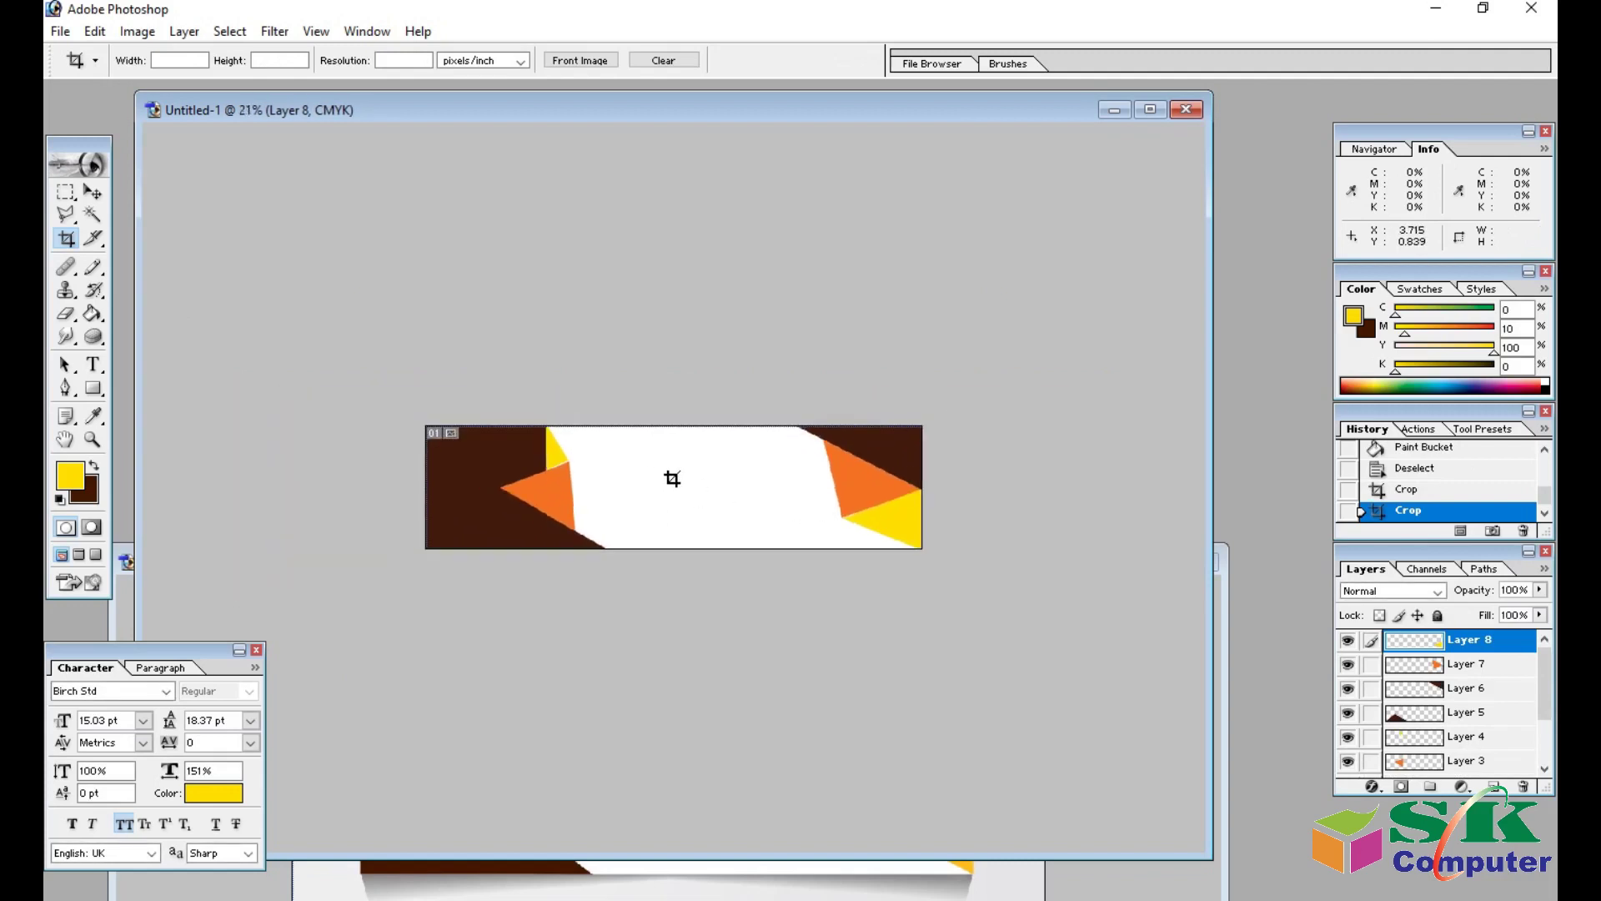
{"action": "scroll", "coordinate": [503, 442], "scroll_direction": "up", "scroll_amount": 1}
{"action": "scroll", "coordinate": [572, 358], "scroll_direction": "up", "scroll_amount": 2}
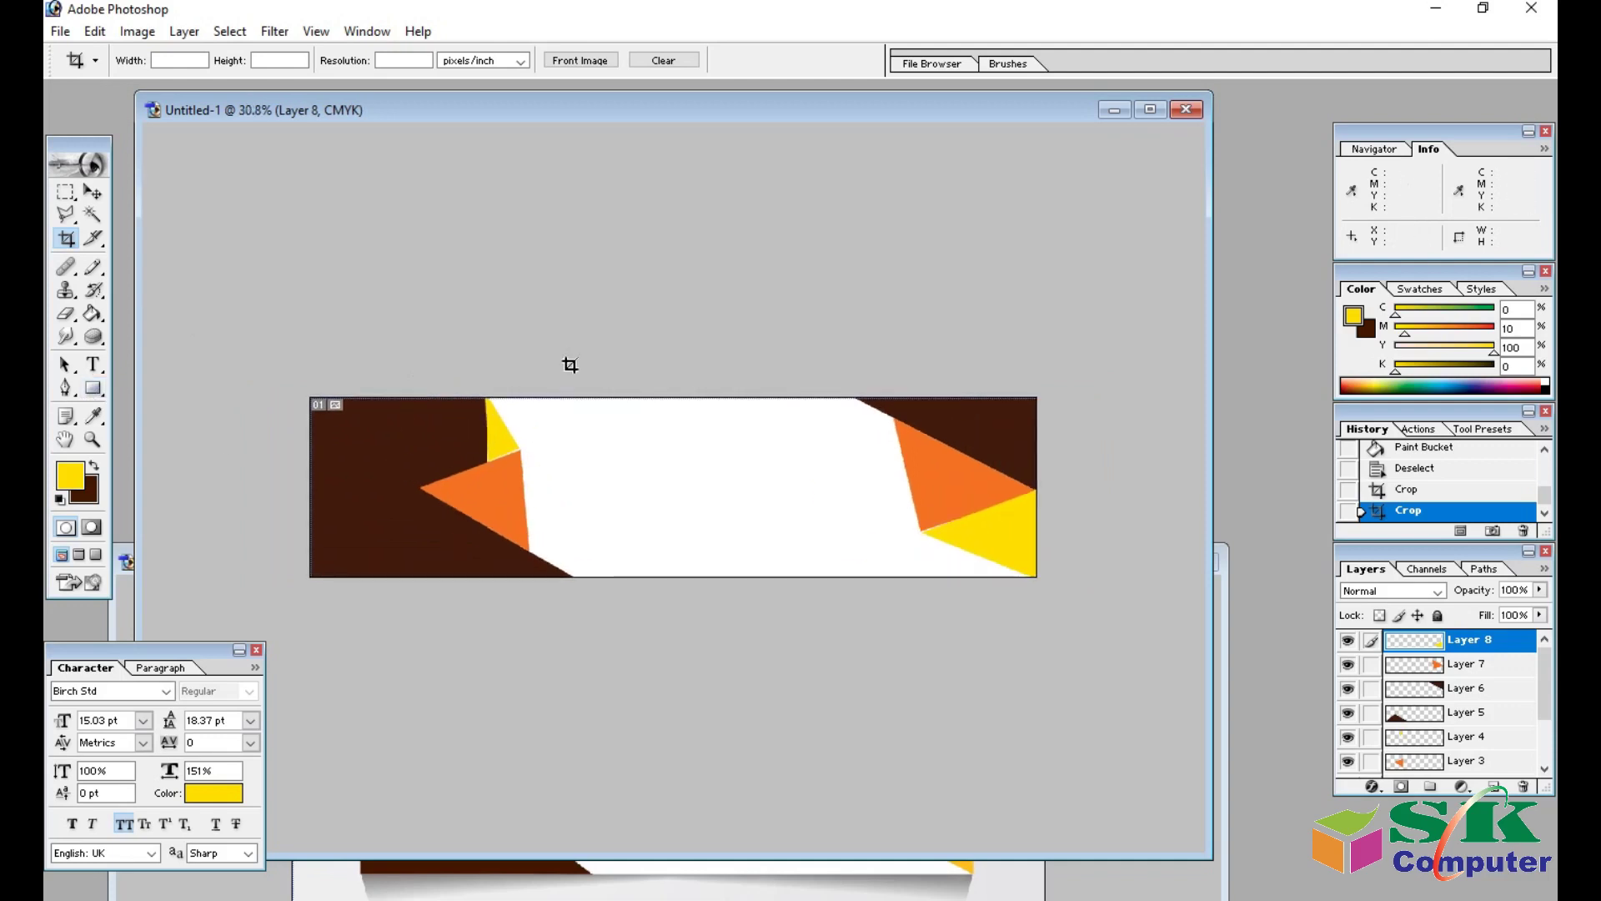
{"action": "scroll", "coordinate": [422, 347], "scroll_direction": "up", "scroll_amount": 1}
{"action": "mouse_move", "coordinate": [643, 103]}
{"action": "left_mouse_down"}
{"action": "mouse_move", "coordinate": [683, 143]}
{"action": "mouse_move", "coordinate": [699, 87]}
{"action": "mouse_move", "coordinate": [689, 97]}
{"action": "left_mouse_up"}
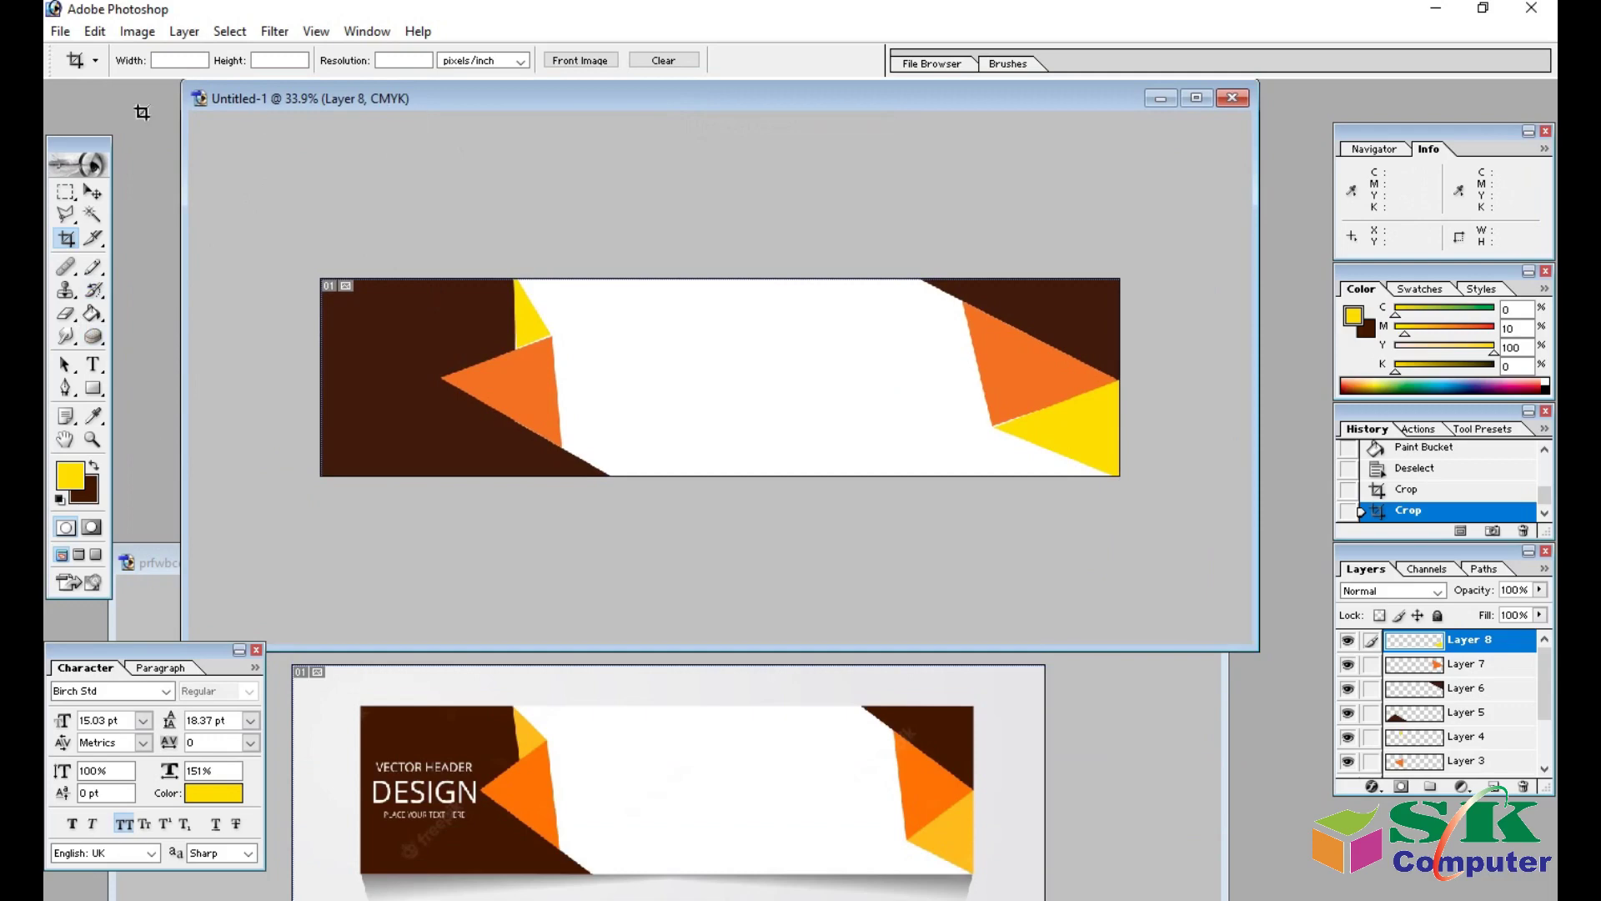
Save the banner to the Desktop as JPEG '111111' with Medium quality 5.
{"action": "left_click", "coordinate": [60, 31]}
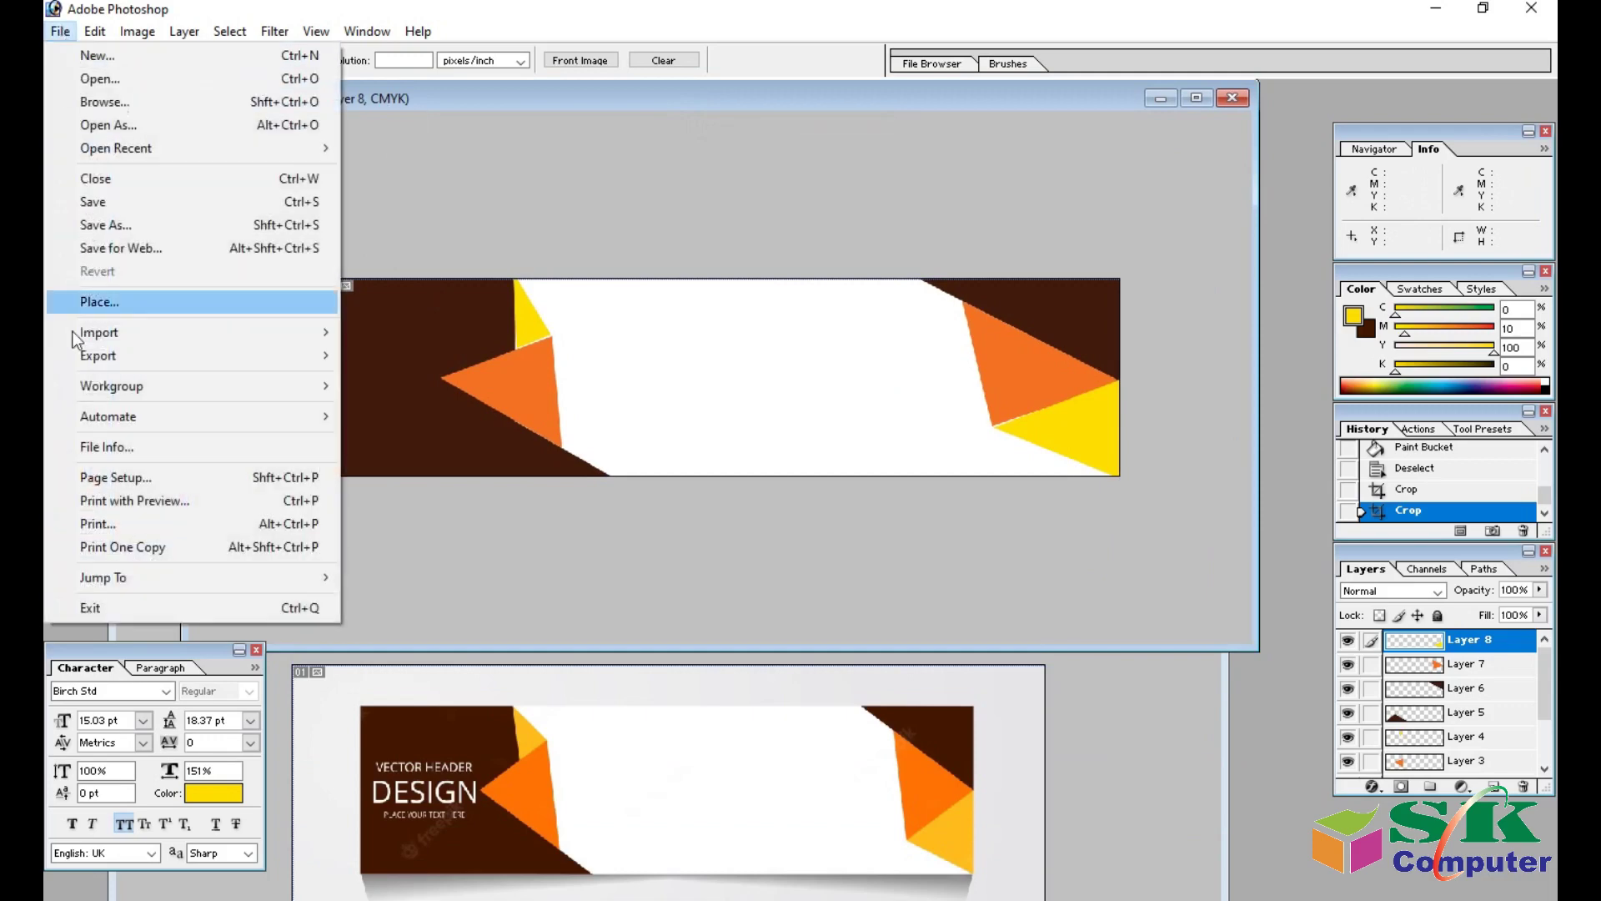
{"action": "left_click", "coordinate": [99, 225]}
{"action": "left_click", "coordinate": [409, 234]}
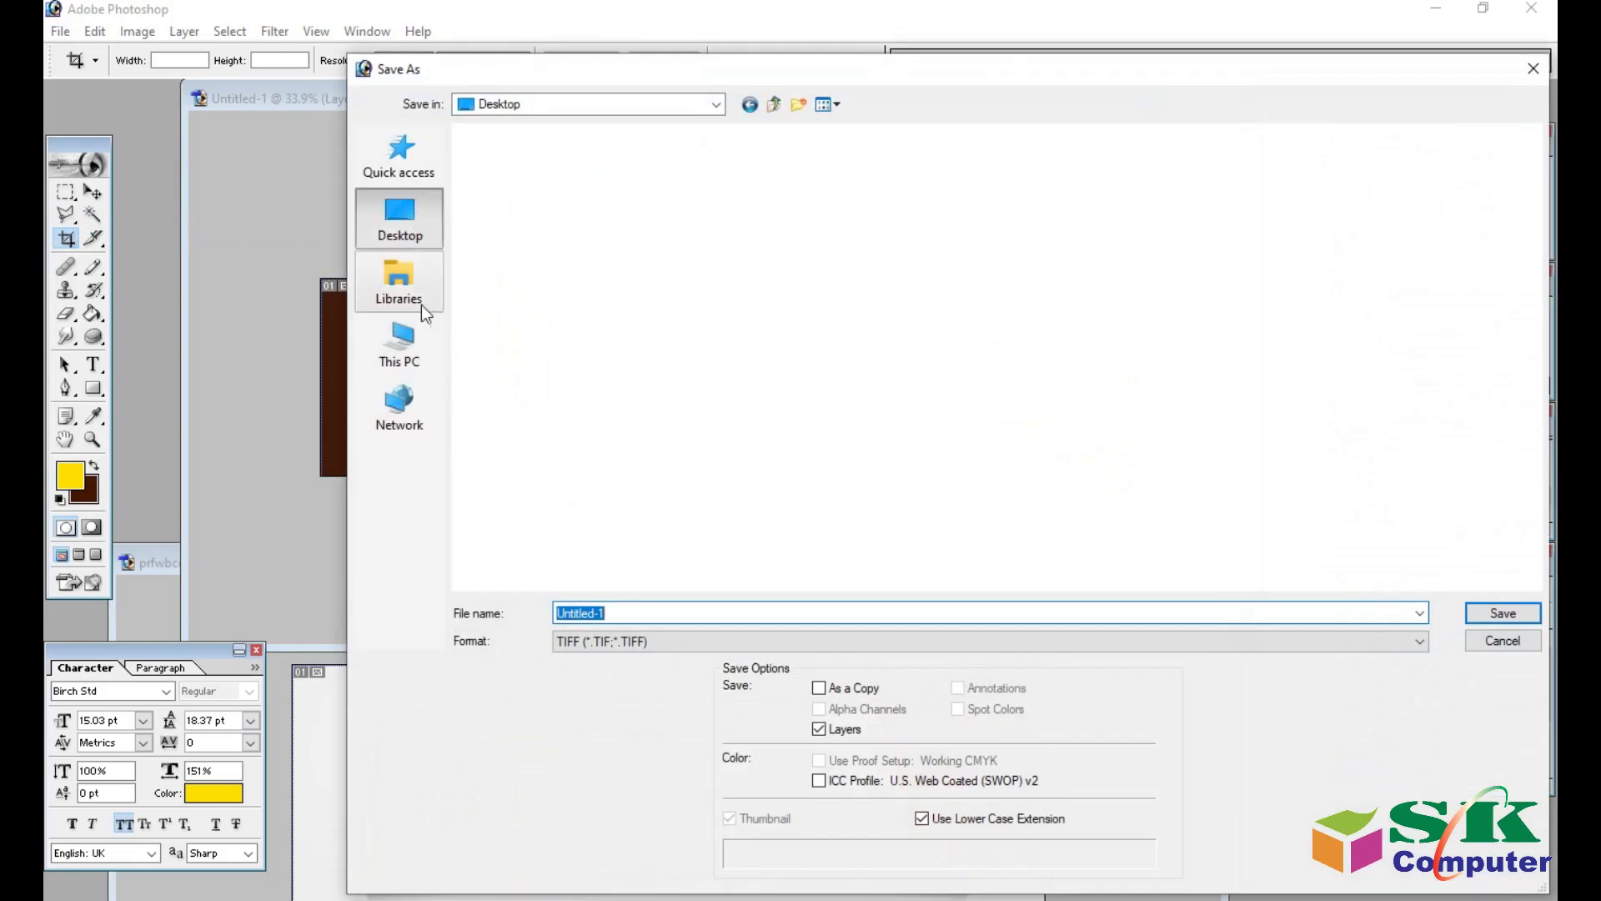
{"action": "left_click", "coordinate": [653, 644]}
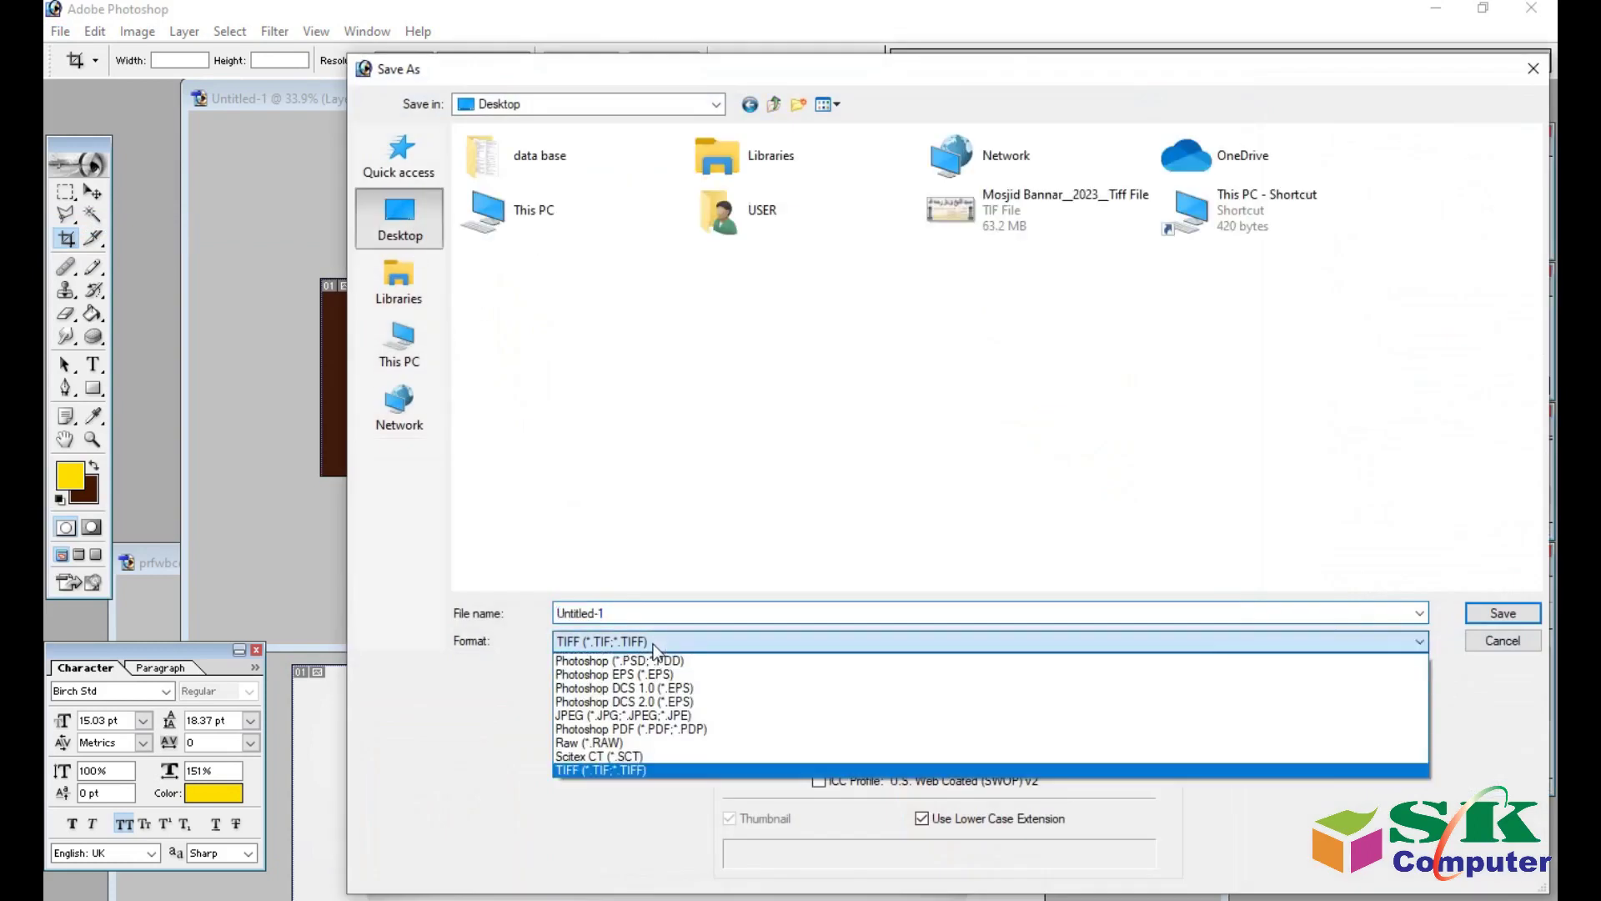
{"action": "left_click", "coordinate": [602, 720]}
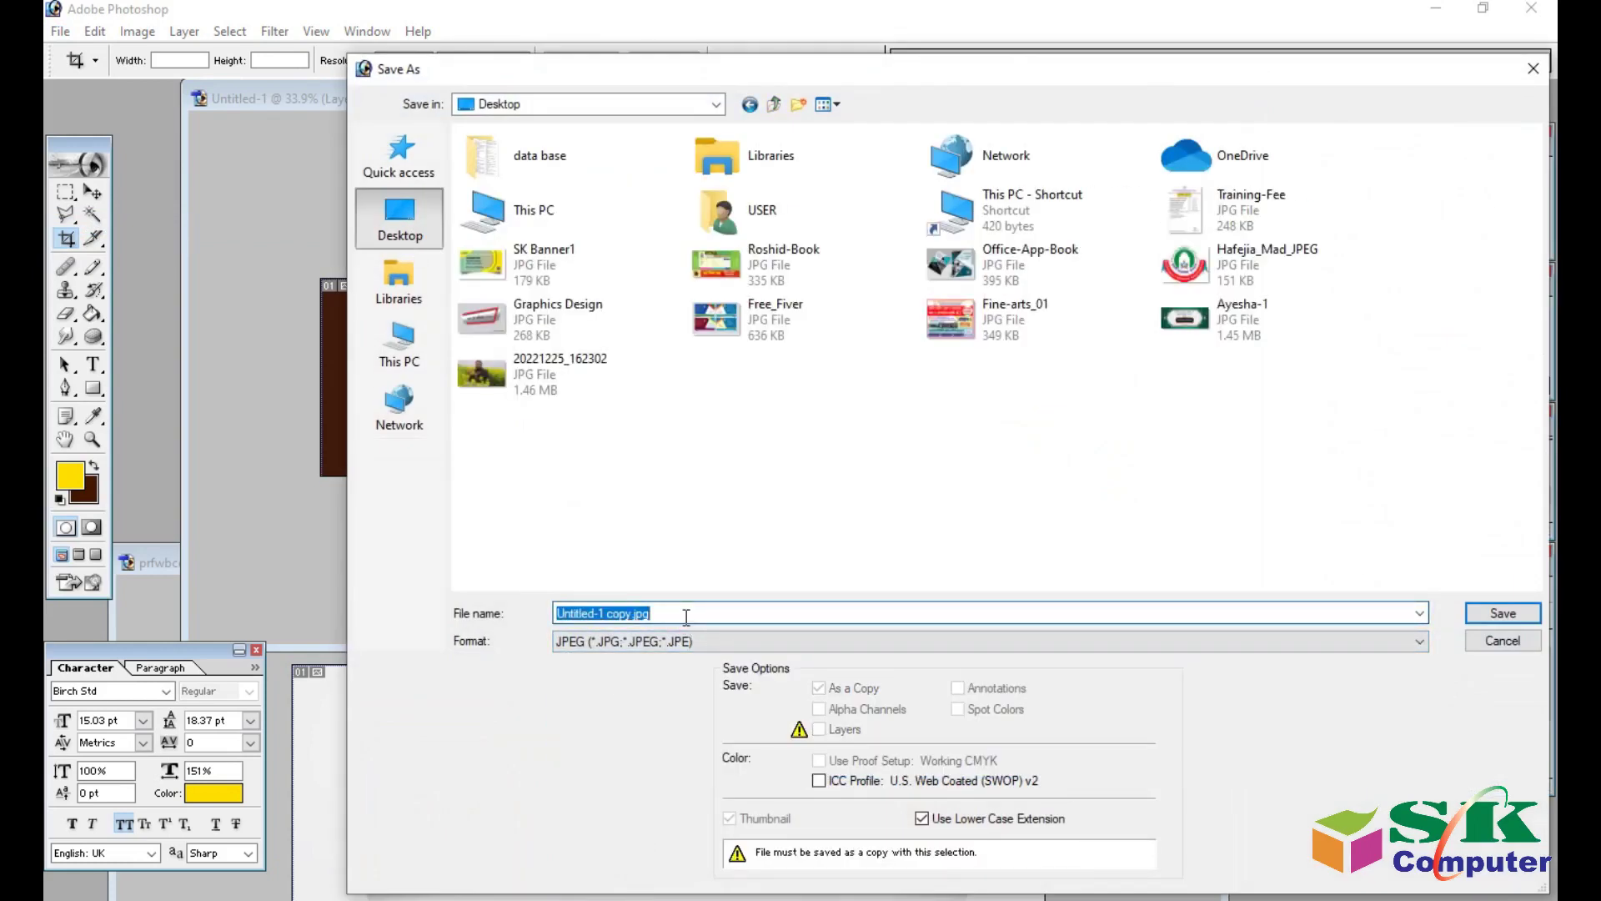
{"action": "type", "text": "111111"}
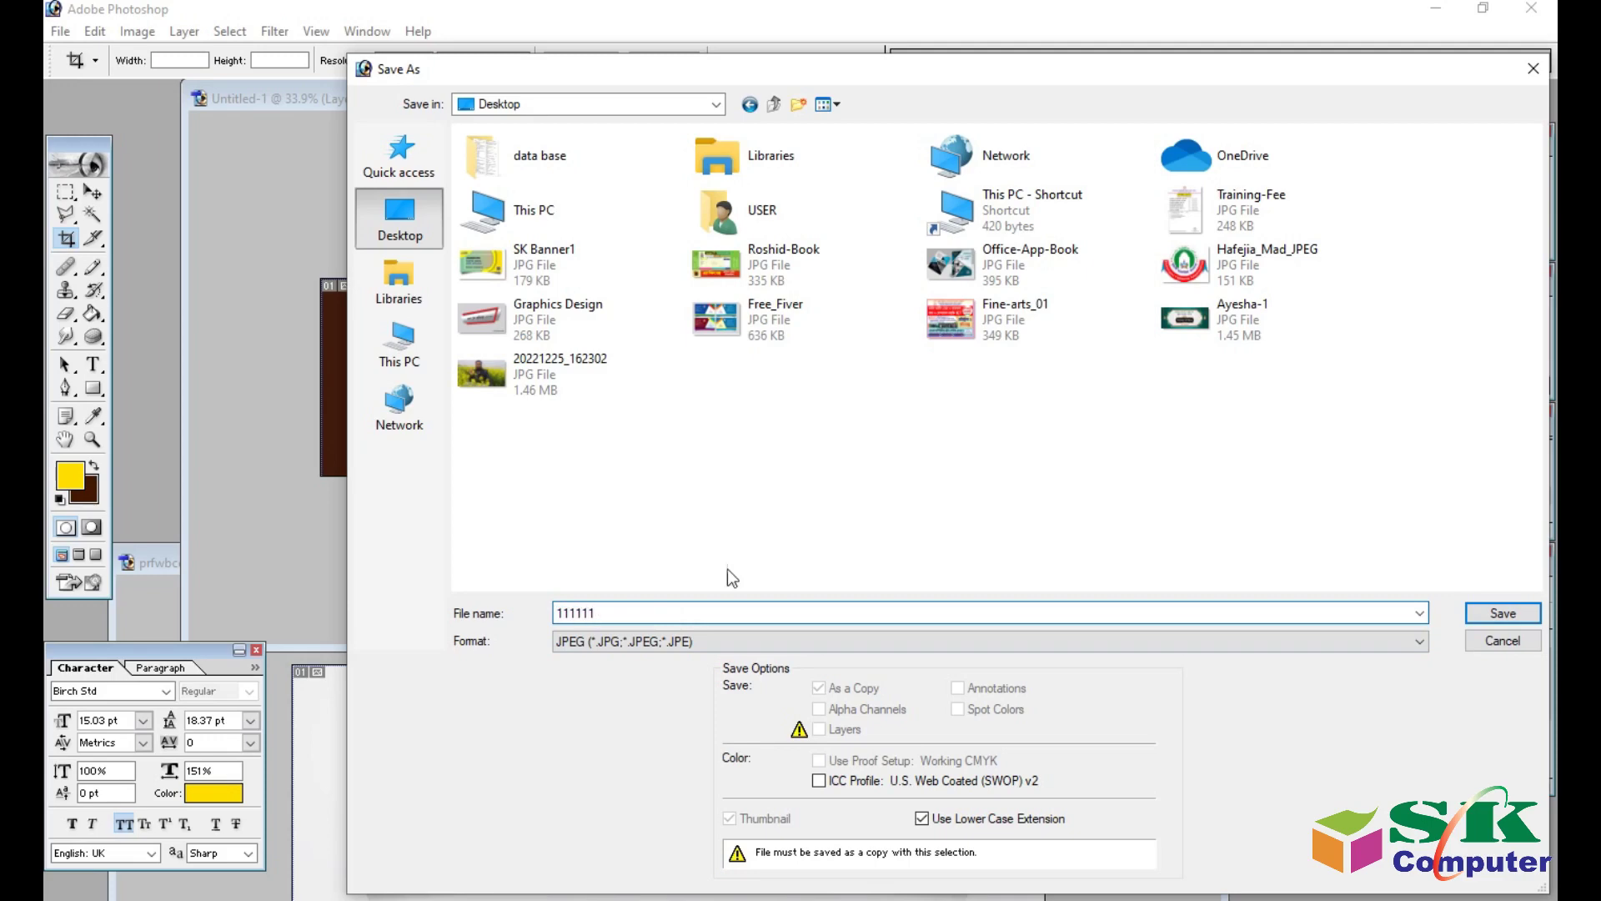
{"action": "left_click", "coordinate": [1501, 613]}
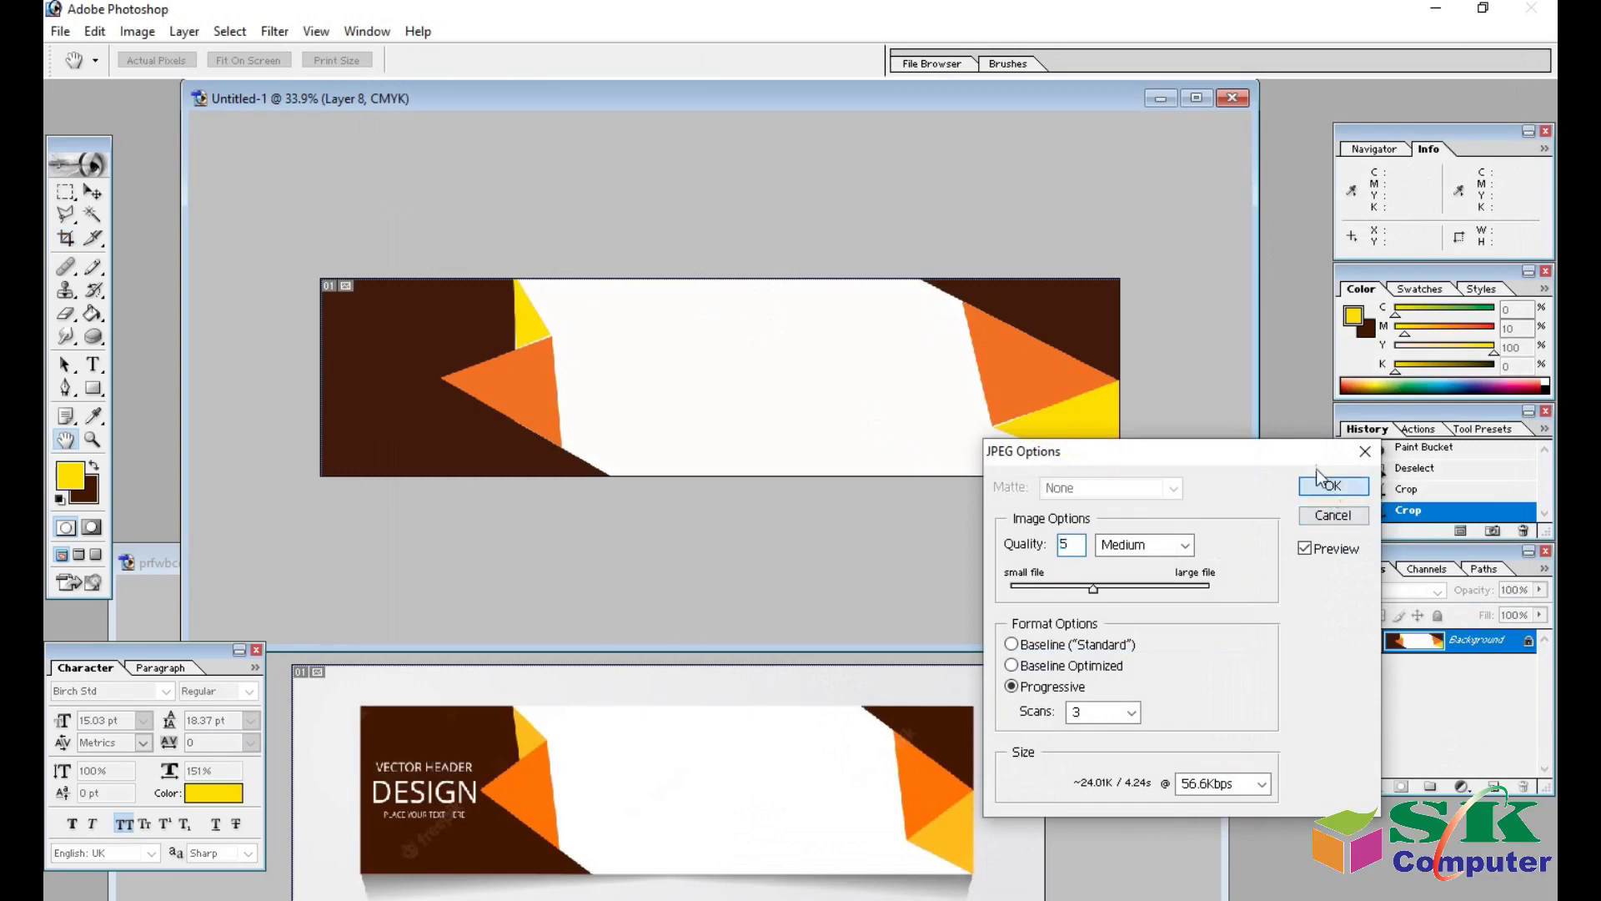
{"action": "left_click", "coordinate": [1332, 485]}
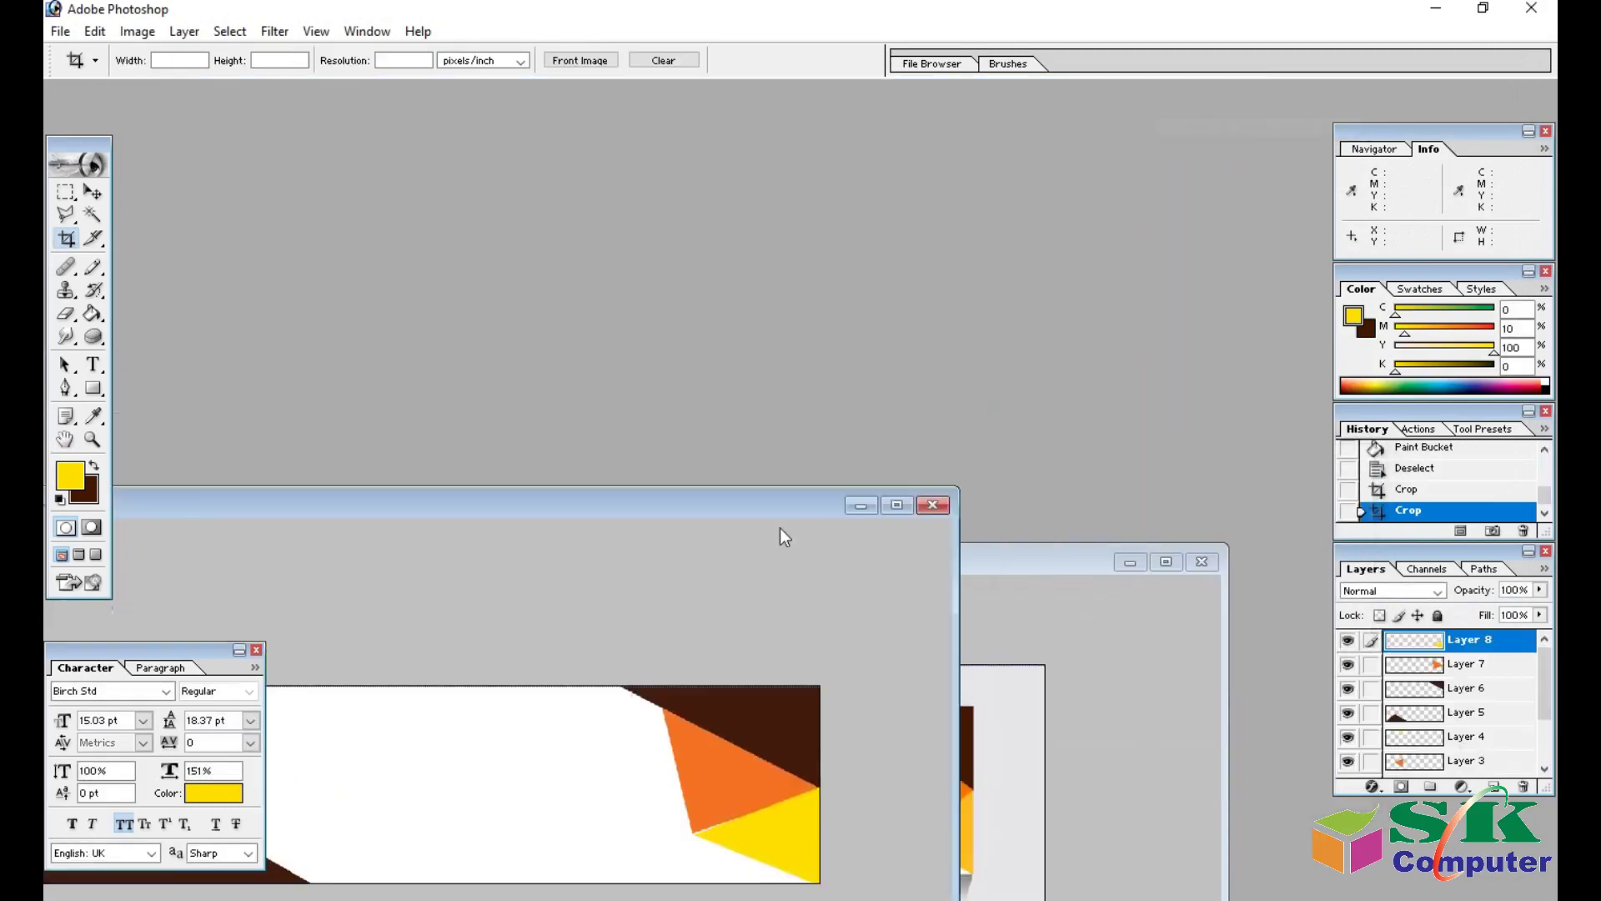
Create a new A4-sized CMYK document, Untitled-2.
{"action": "left_click_drag", "start_coordinate": [1089, 98], "coordinate": [912, 657]}
{"action": "left_click", "coordinate": [65, 32]}
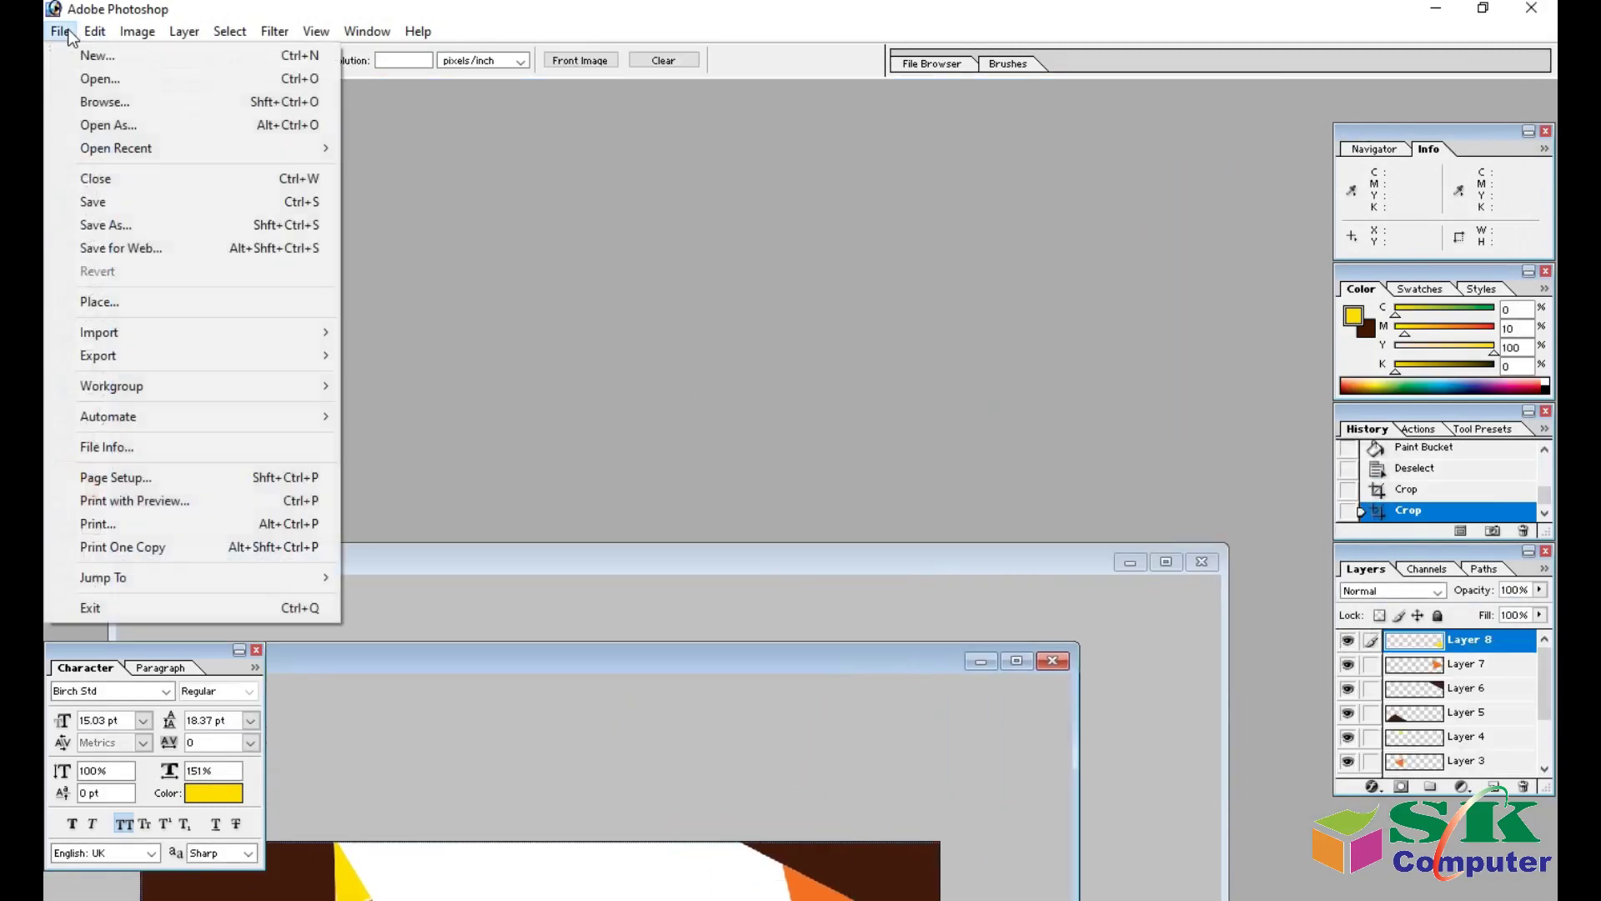
{"action": "left_click", "coordinate": [72, 57]}
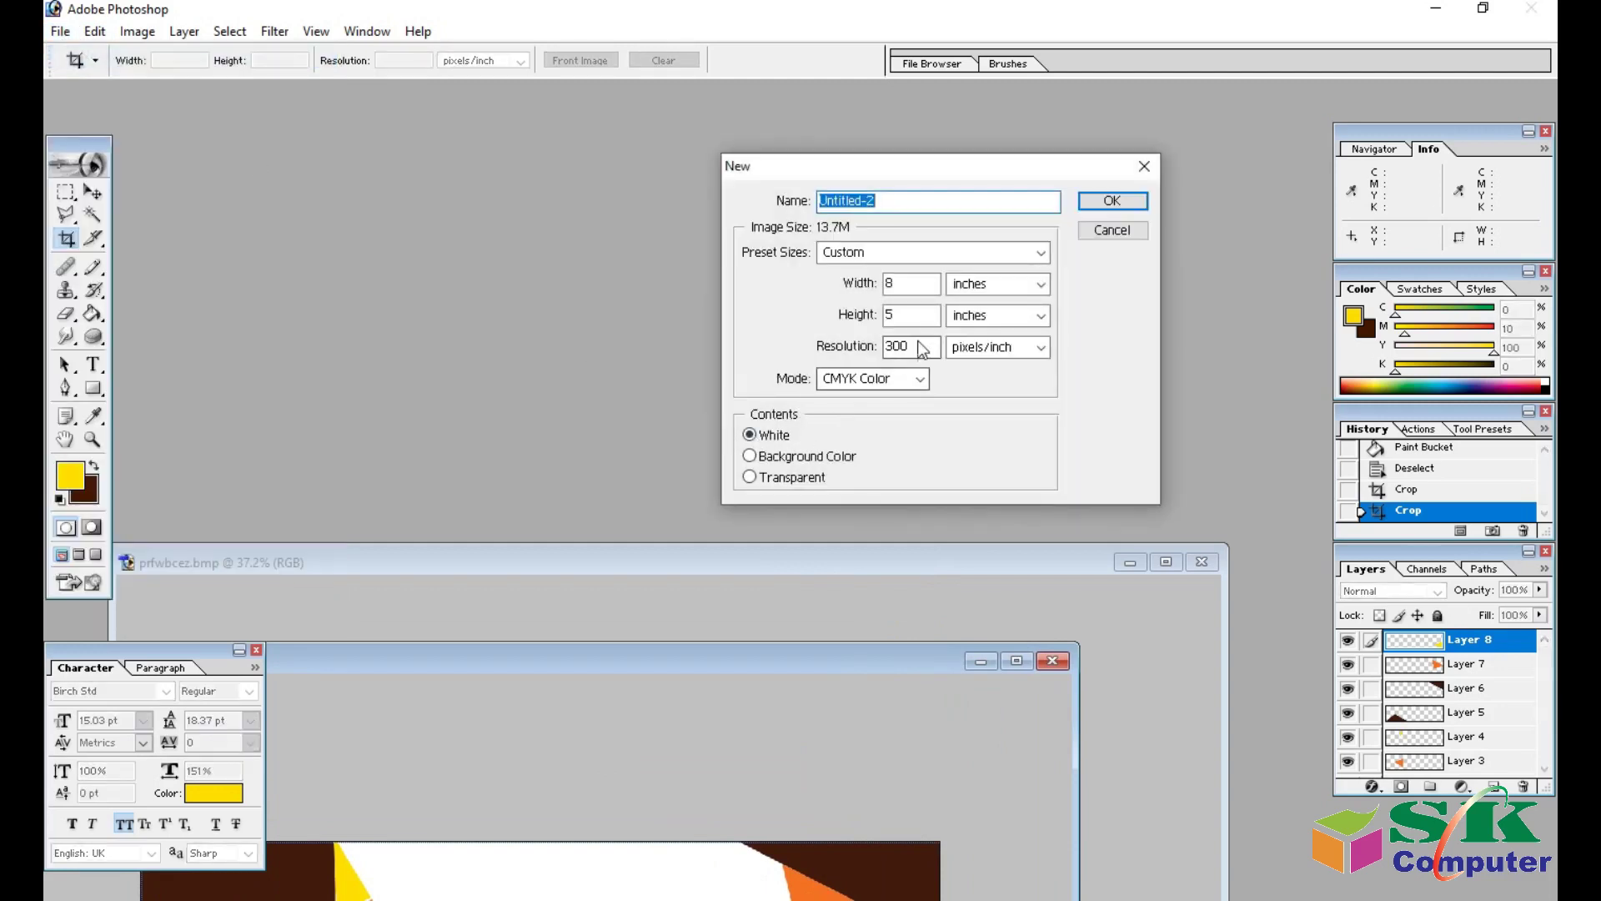
{"action": "left_click", "coordinate": [871, 249]}
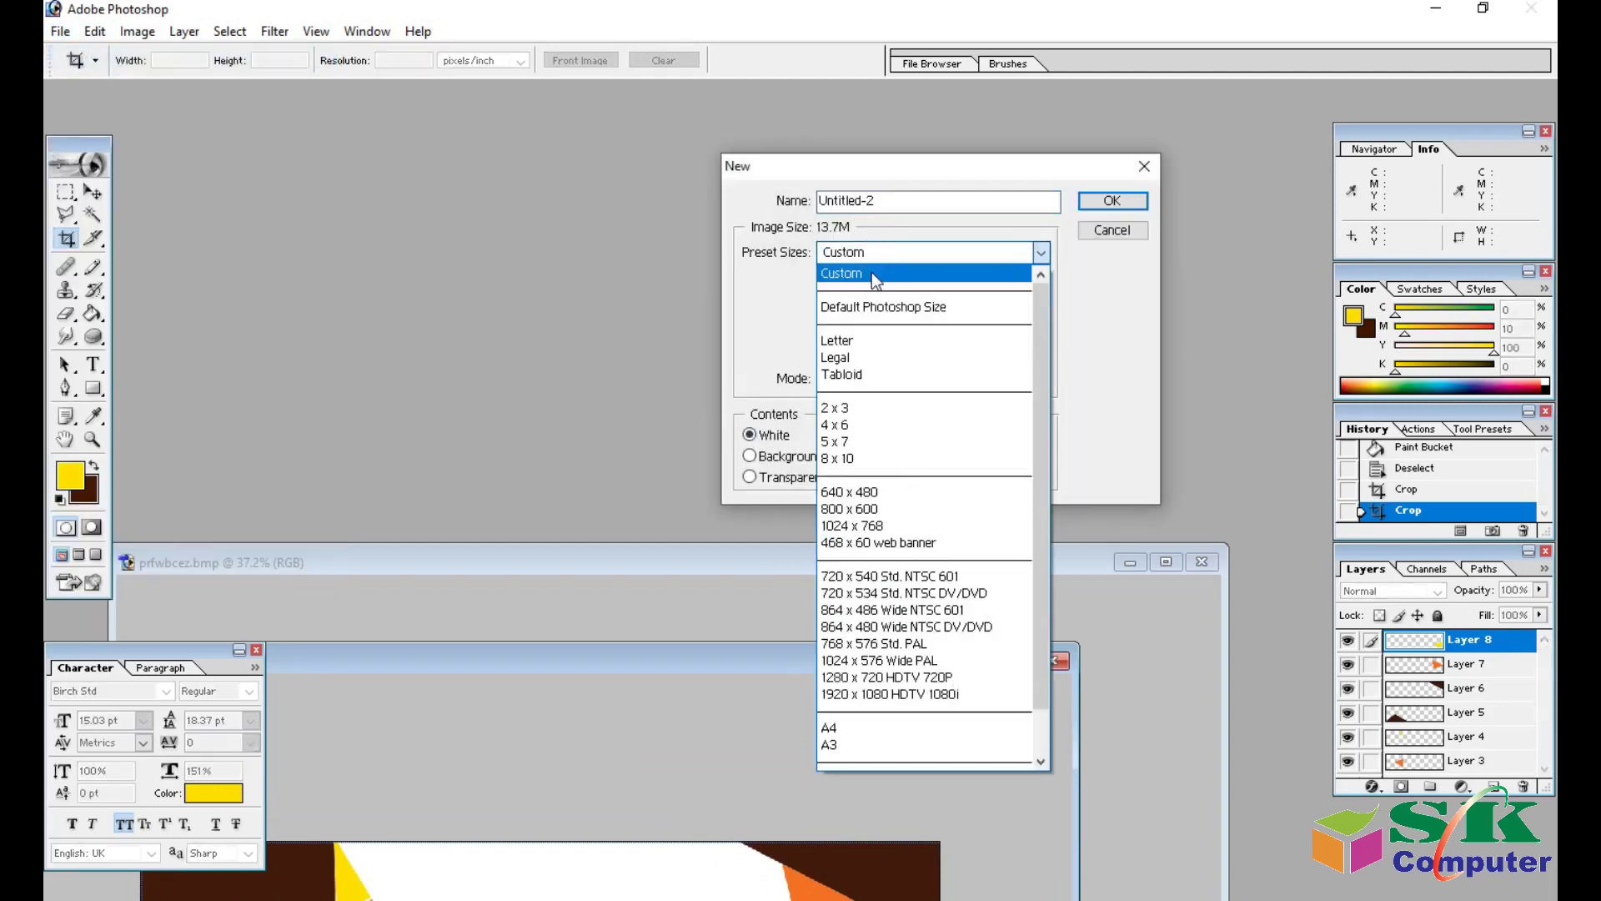
{"action": "left_click", "coordinate": [856, 723]}
{"action": "left_click", "coordinate": [1113, 203]}
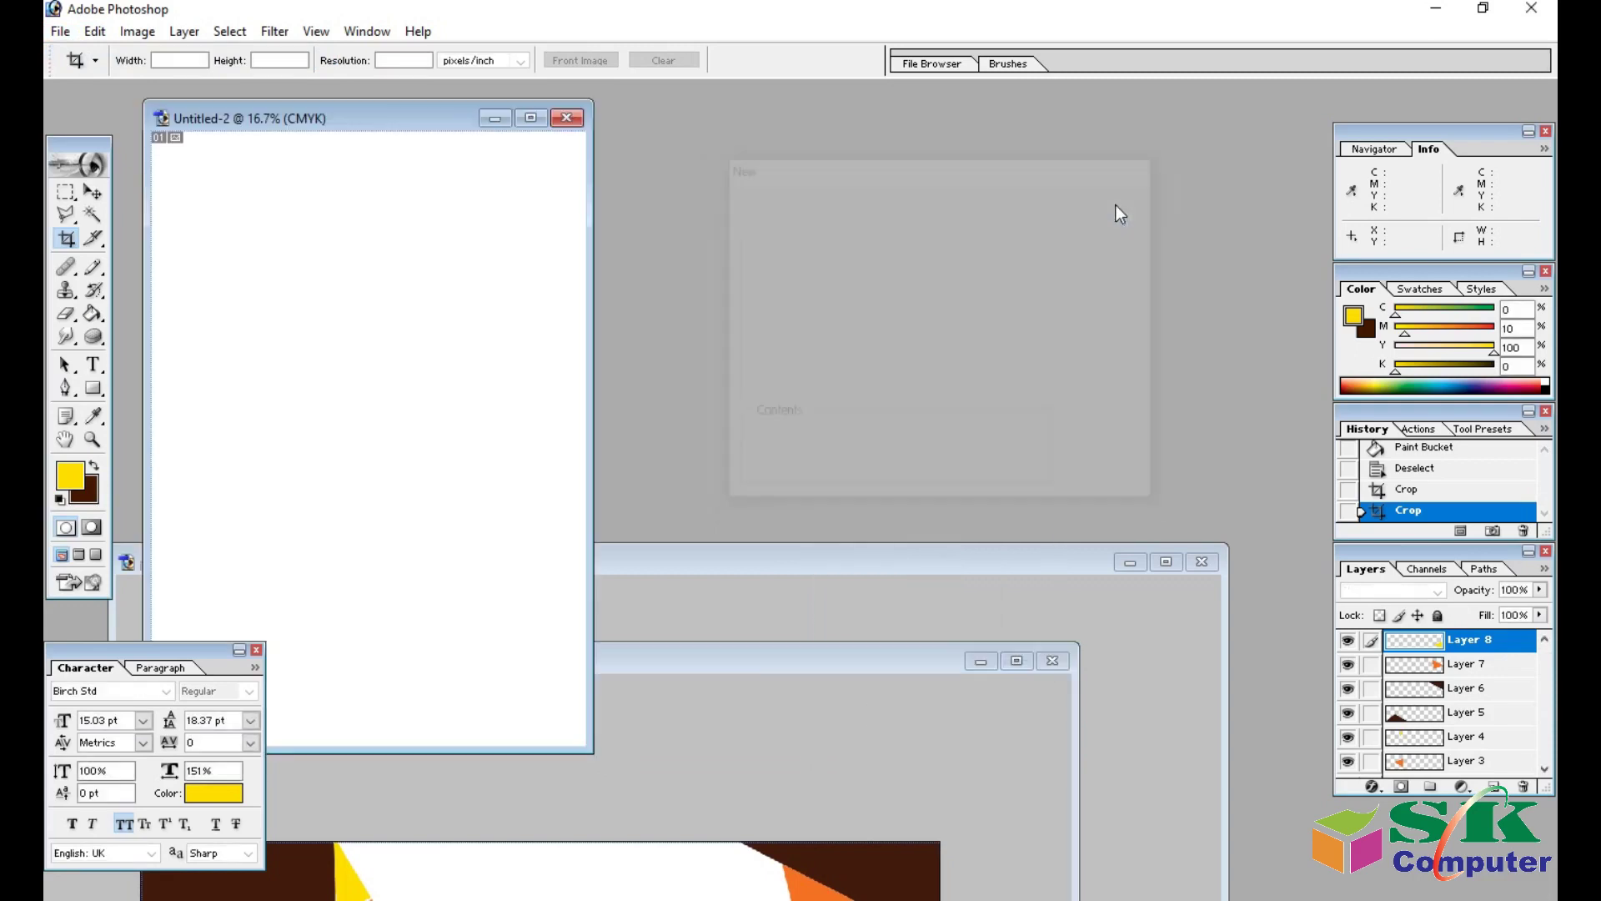
{"action": "left_click_drag", "start_coordinate": [355, 124], "coordinate": [457, 125]}
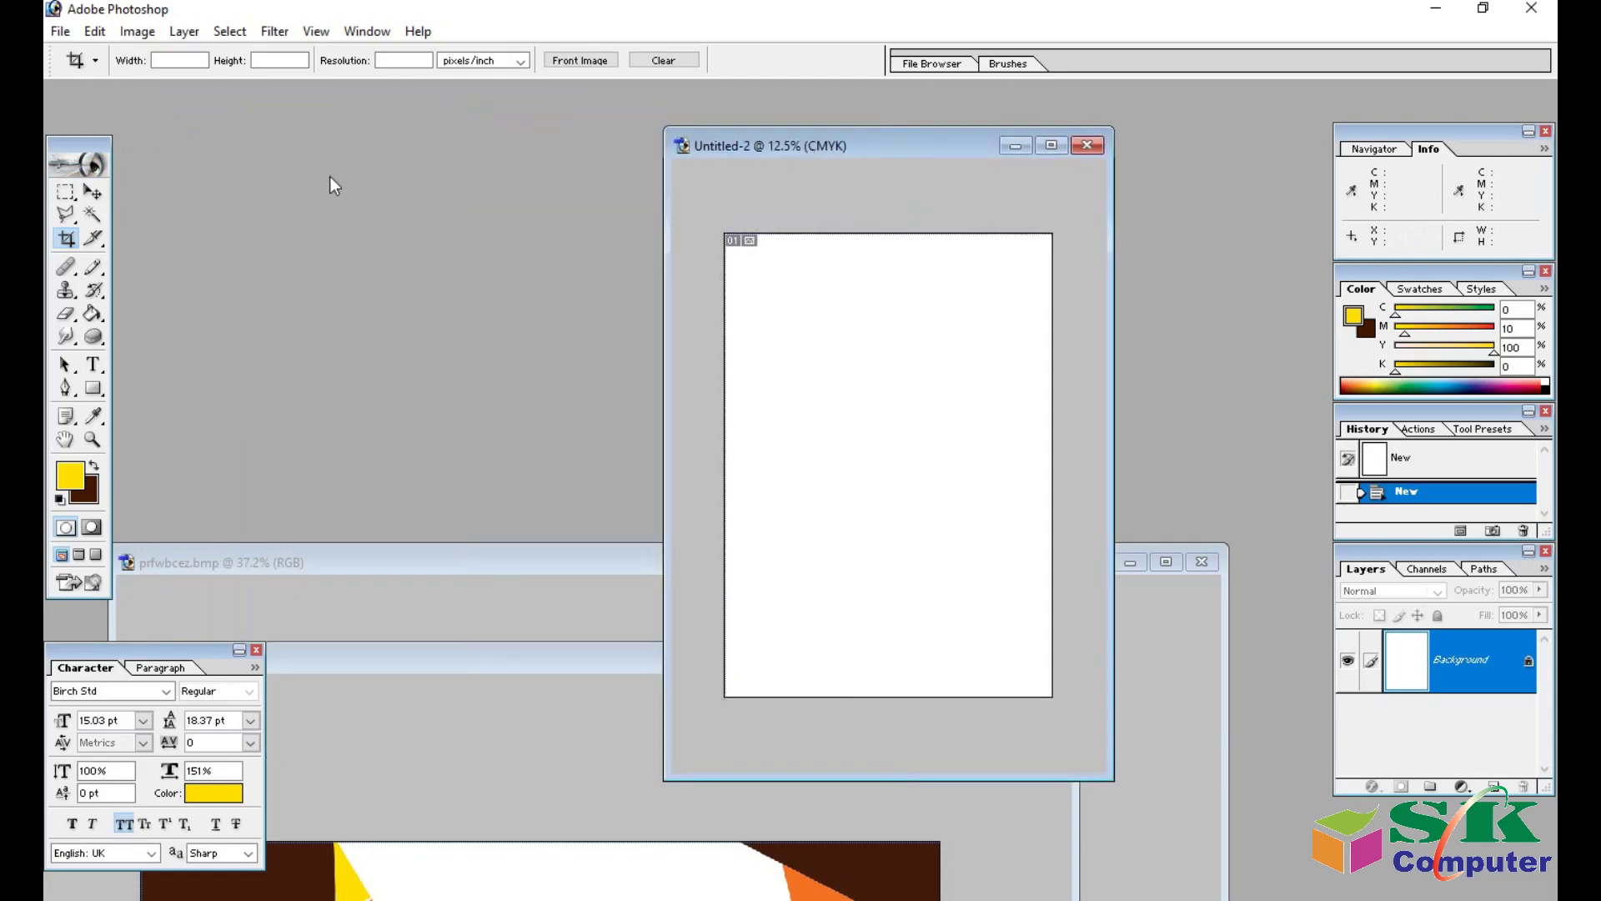
Open the saved 111111.jpg banner image.
{"action": "double_click", "coordinate": [328, 177]}
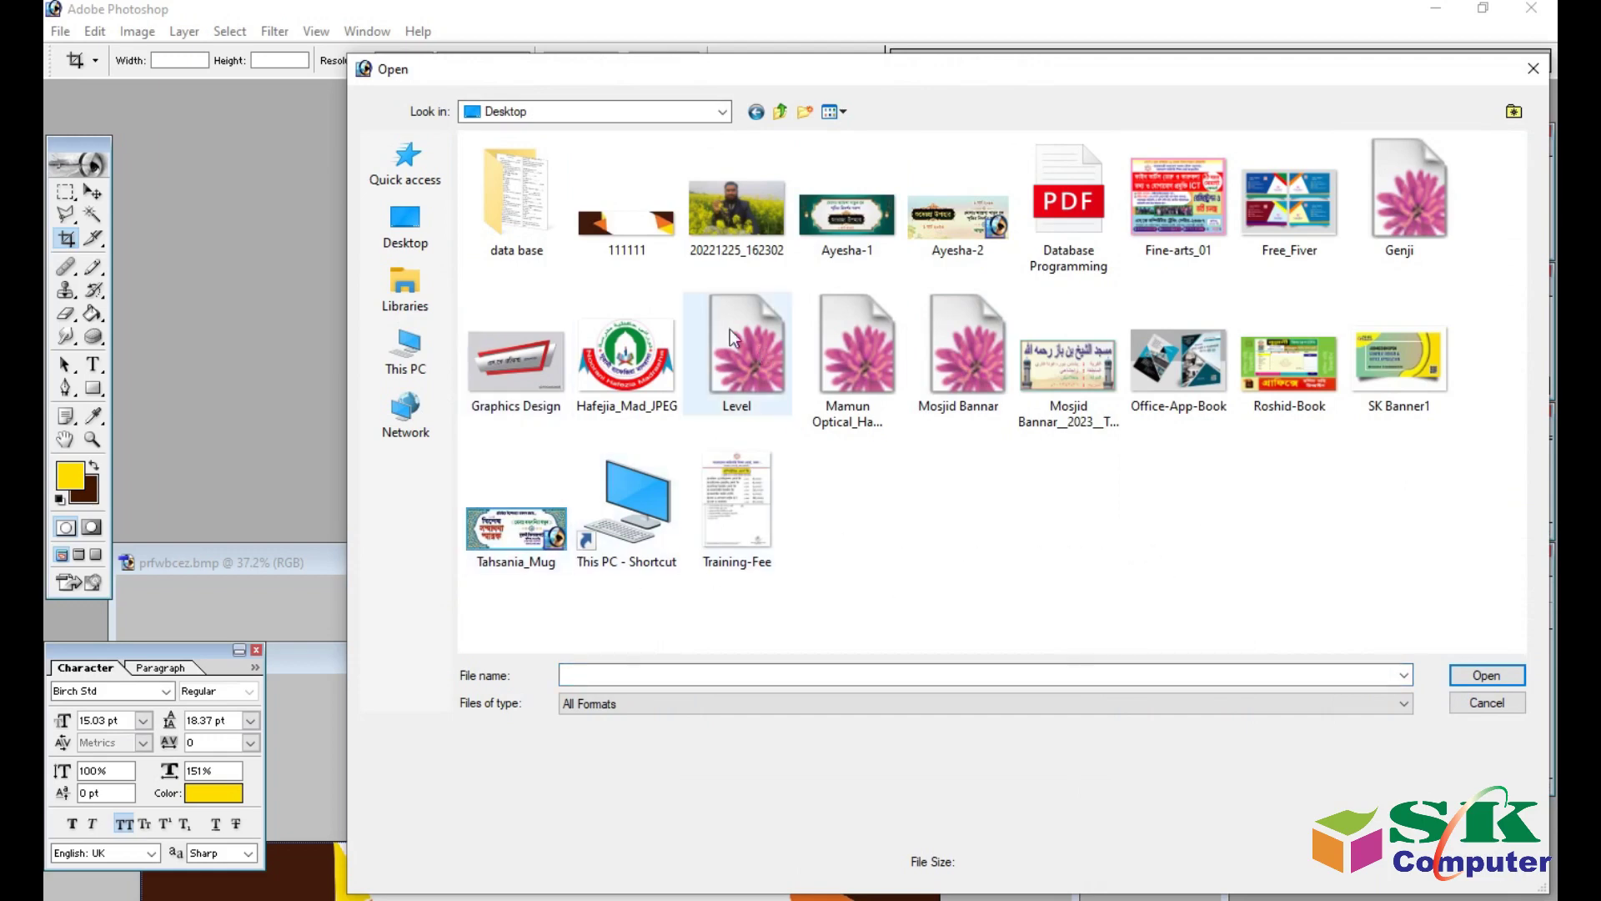
{"action": "left_click", "coordinate": [622, 213]}
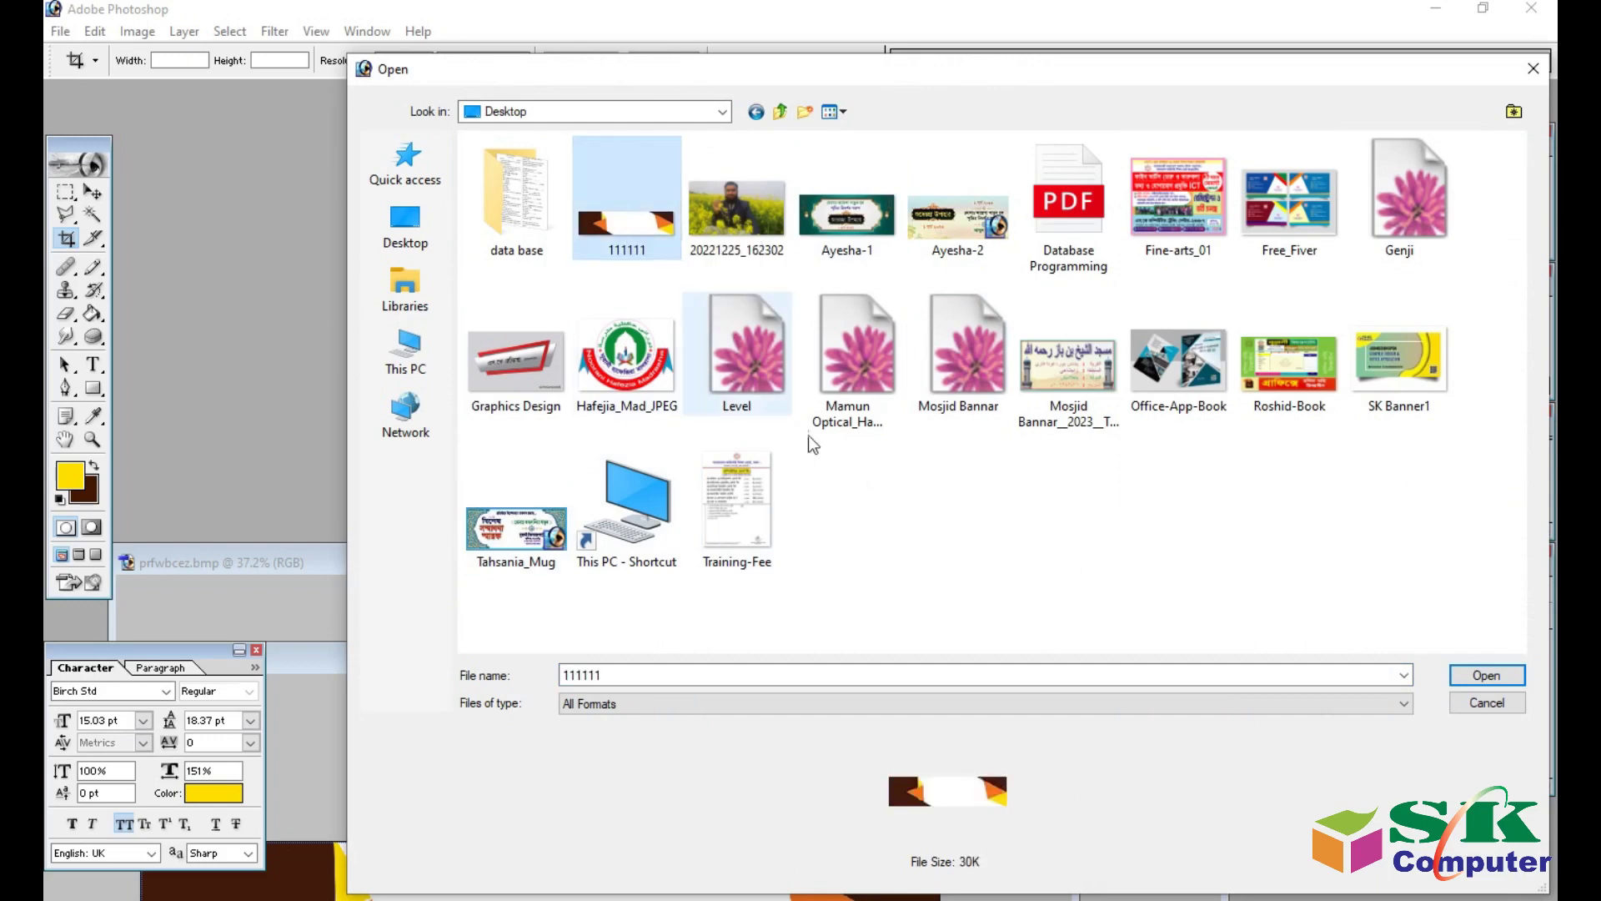
{"action": "left_click", "coordinate": [1484, 676]}
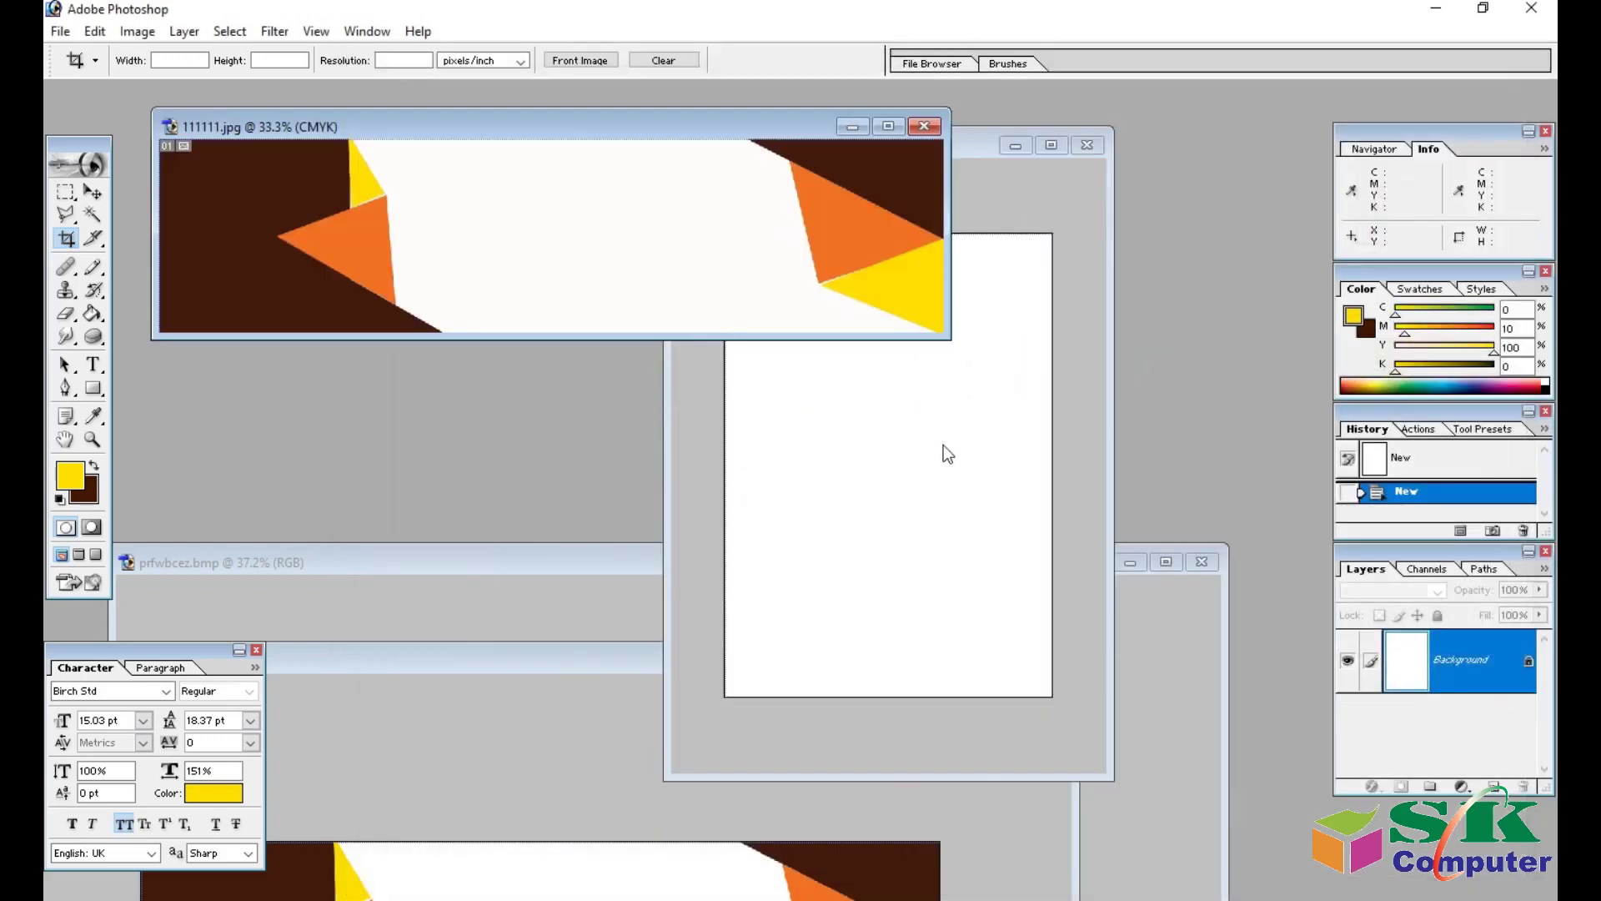
Drag the banner onto the A4 Untitled-2 page as Layer 1 near the top.
{"action": "left_click", "coordinate": [93, 194]}
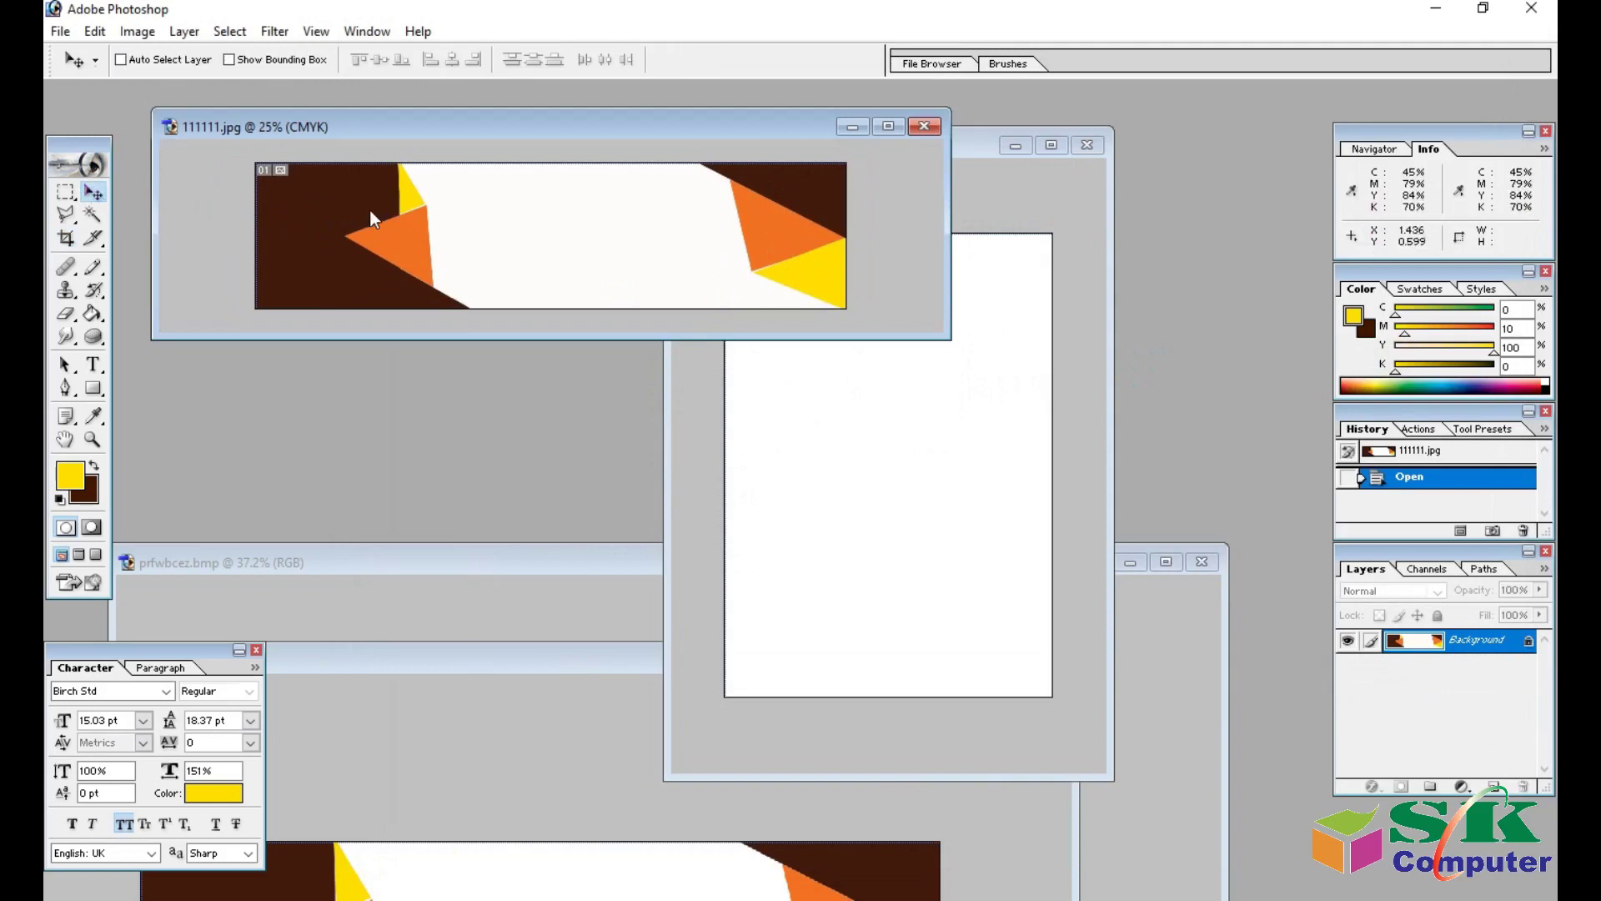
{"action": "left_click_drag", "start_coordinate": [438, 126], "coordinate": [353, 118]}
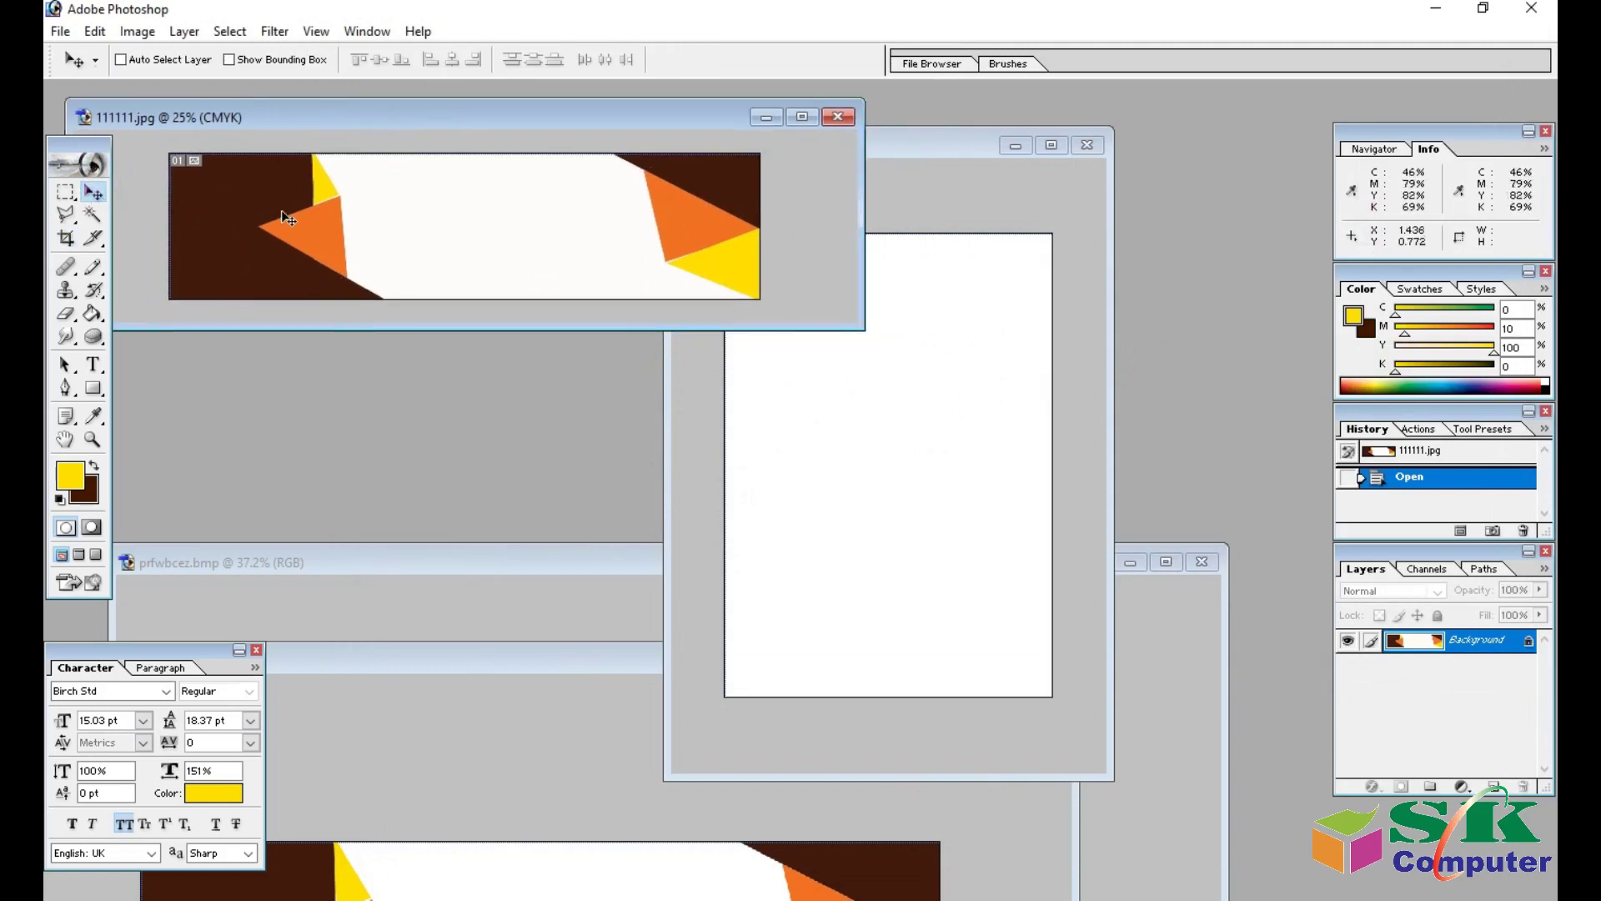
{"action": "left_click_drag", "start_coordinate": [200, 171], "coordinate": [946, 463]}
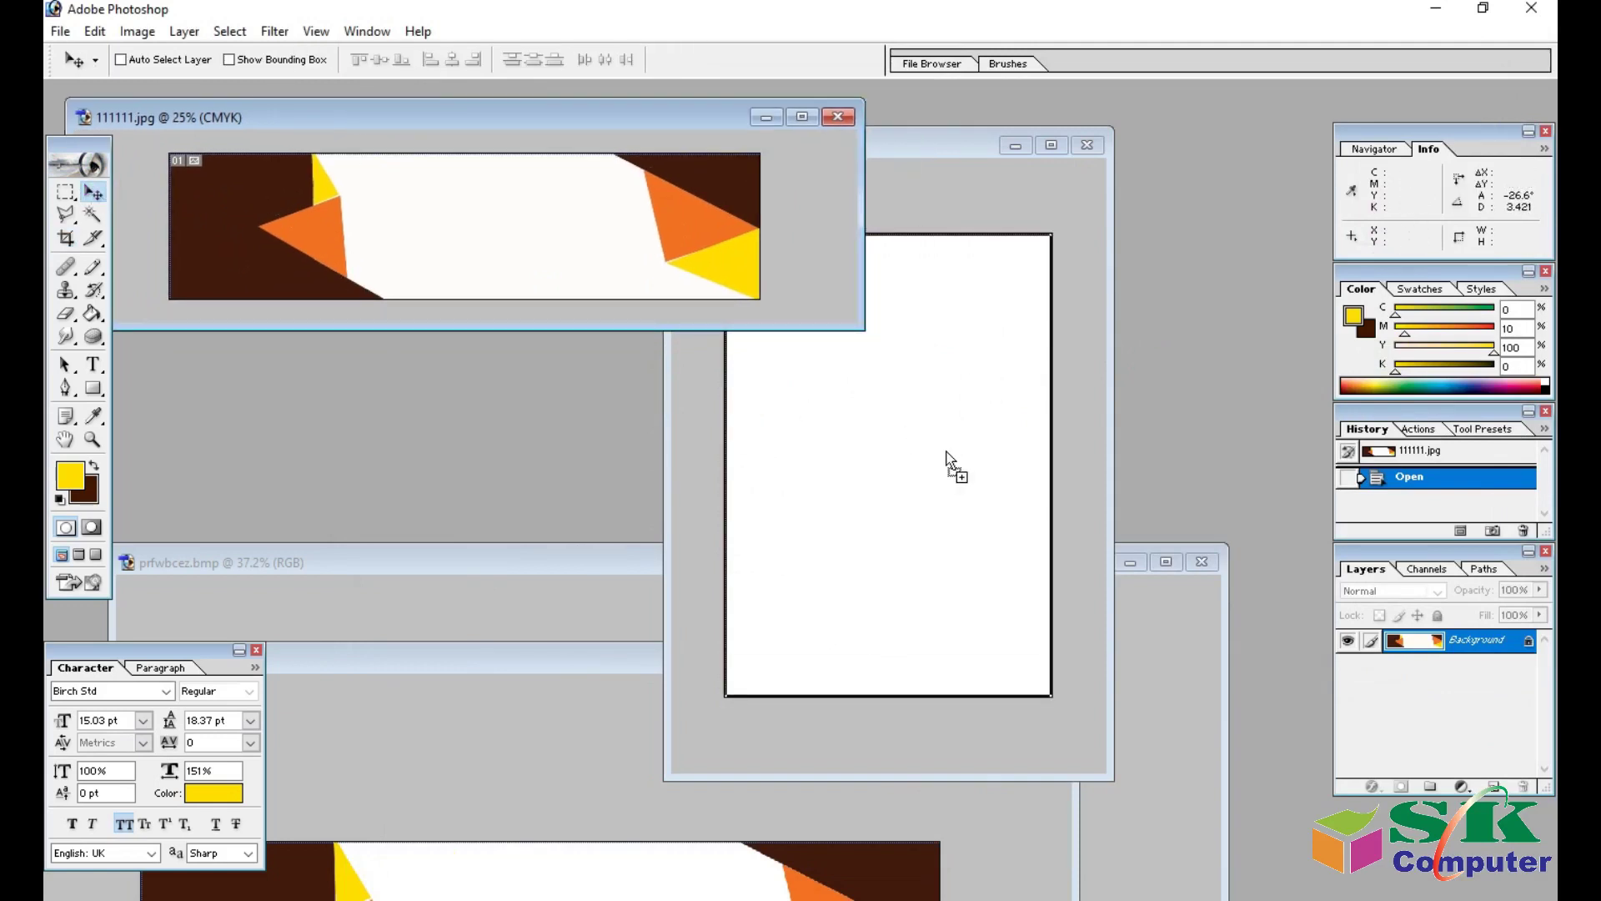
{"action": "left_click_drag", "start_coordinate": [958, 357], "coordinate": [900, 458]}
{"action": "mouse_move", "coordinate": [890, 433]}
{"action": "left_mouse_down"}
{"action": "mouse_move", "coordinate": [724, 514]}
{"action": "mouse_move", "coordinate": [775, 436]}
{"action": "mouse_move", "coordinate": [791, 297]}
{"action": "left_mouse_up"}
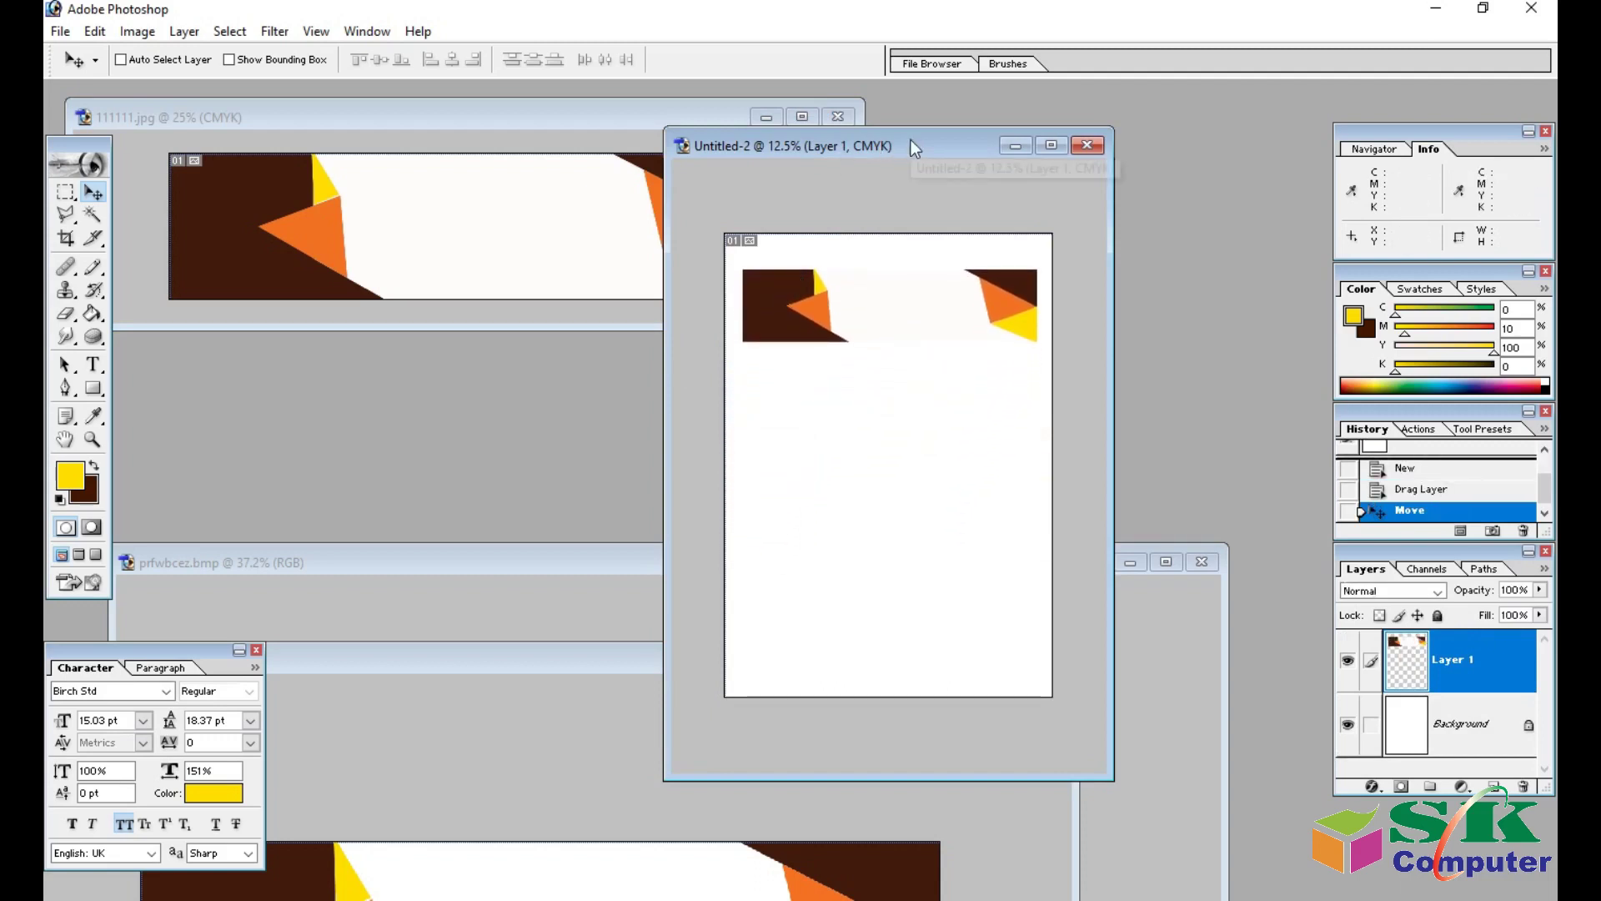
{"action": "left_click", "coordinate": [1053, 147]}
Select the Background layer and set the foreground colour to C0 M0 Y0 K10.
{"action": "key", "text": "ctrl+0"}
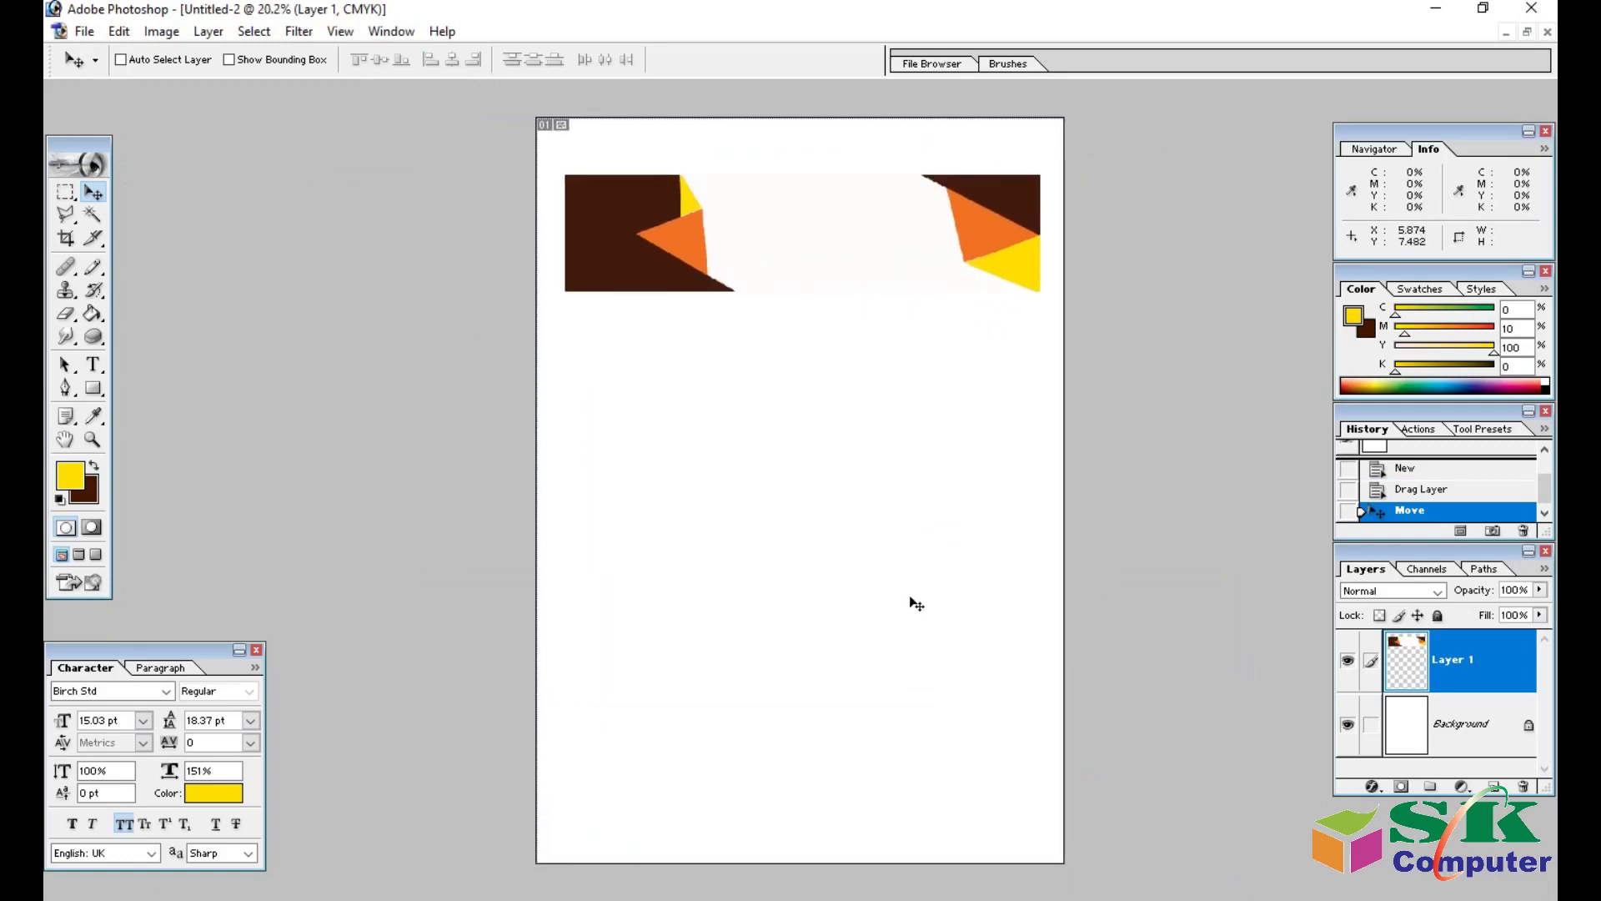
{"action": "left_click", "coordinate": [1461, 724]}
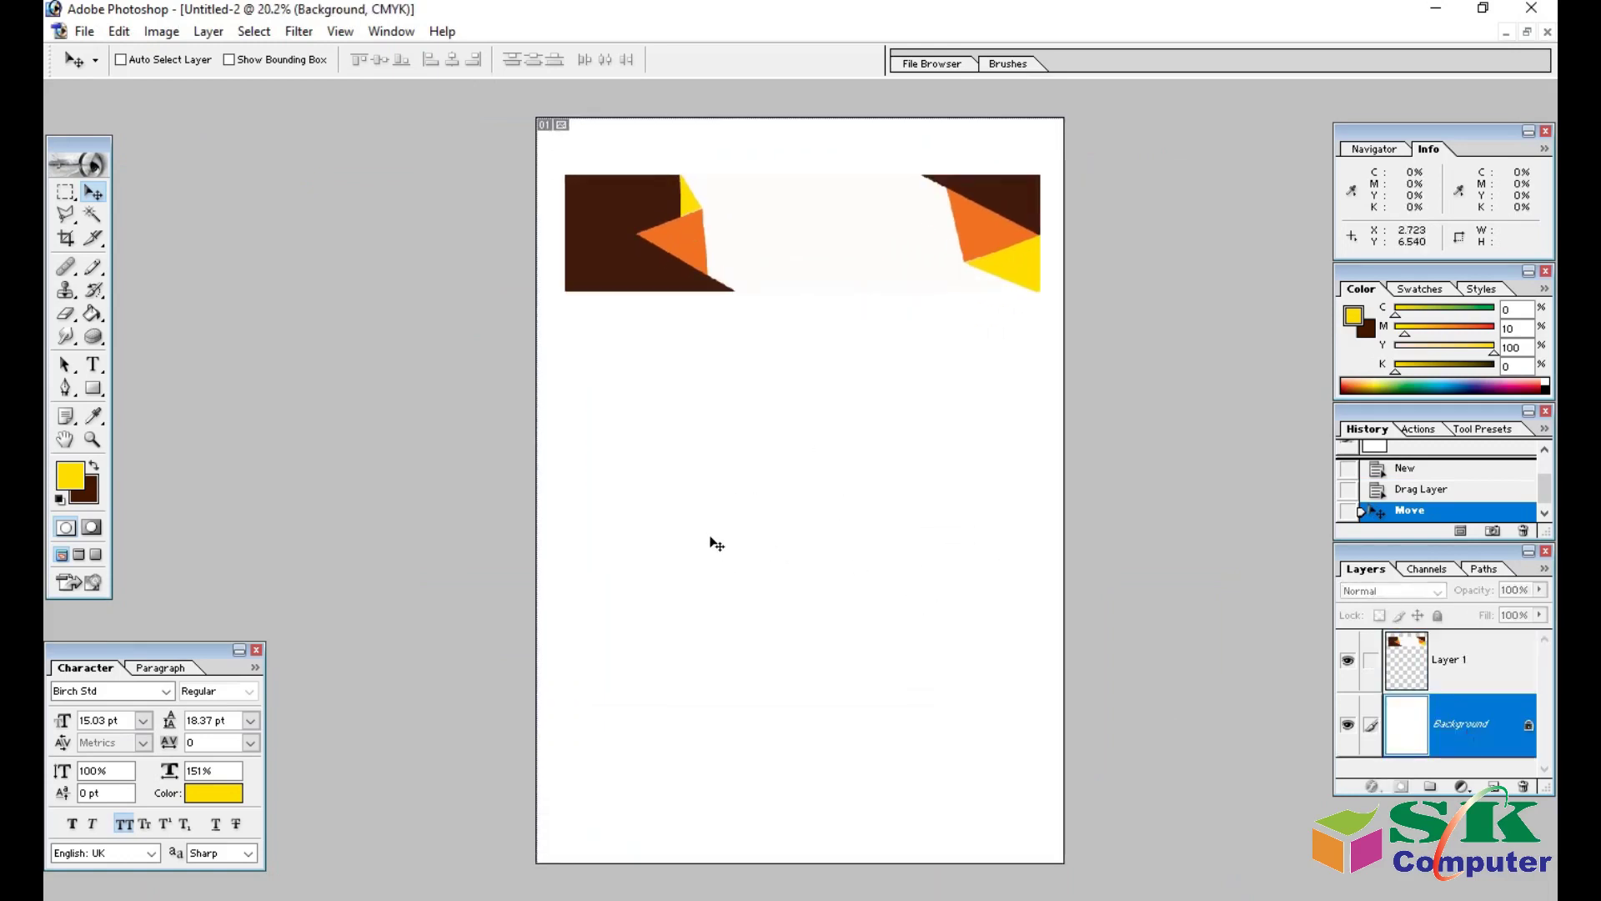
{"action": "left_click", "coordinate": [93, 416]}
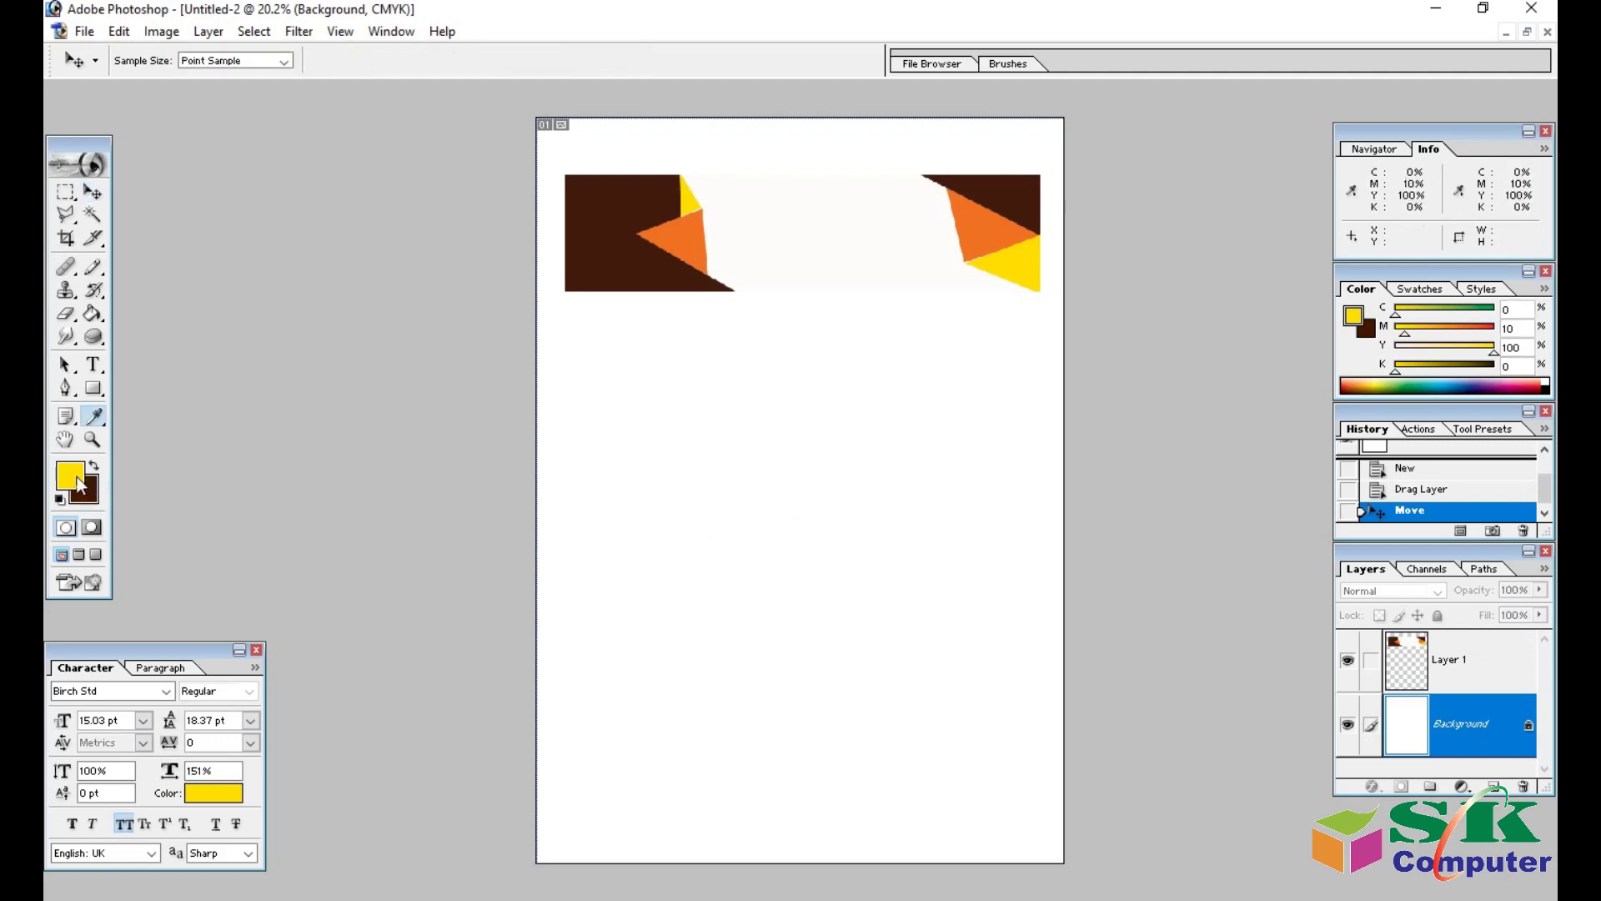
{"action": "left_click", "coordinate": [70, 476]}
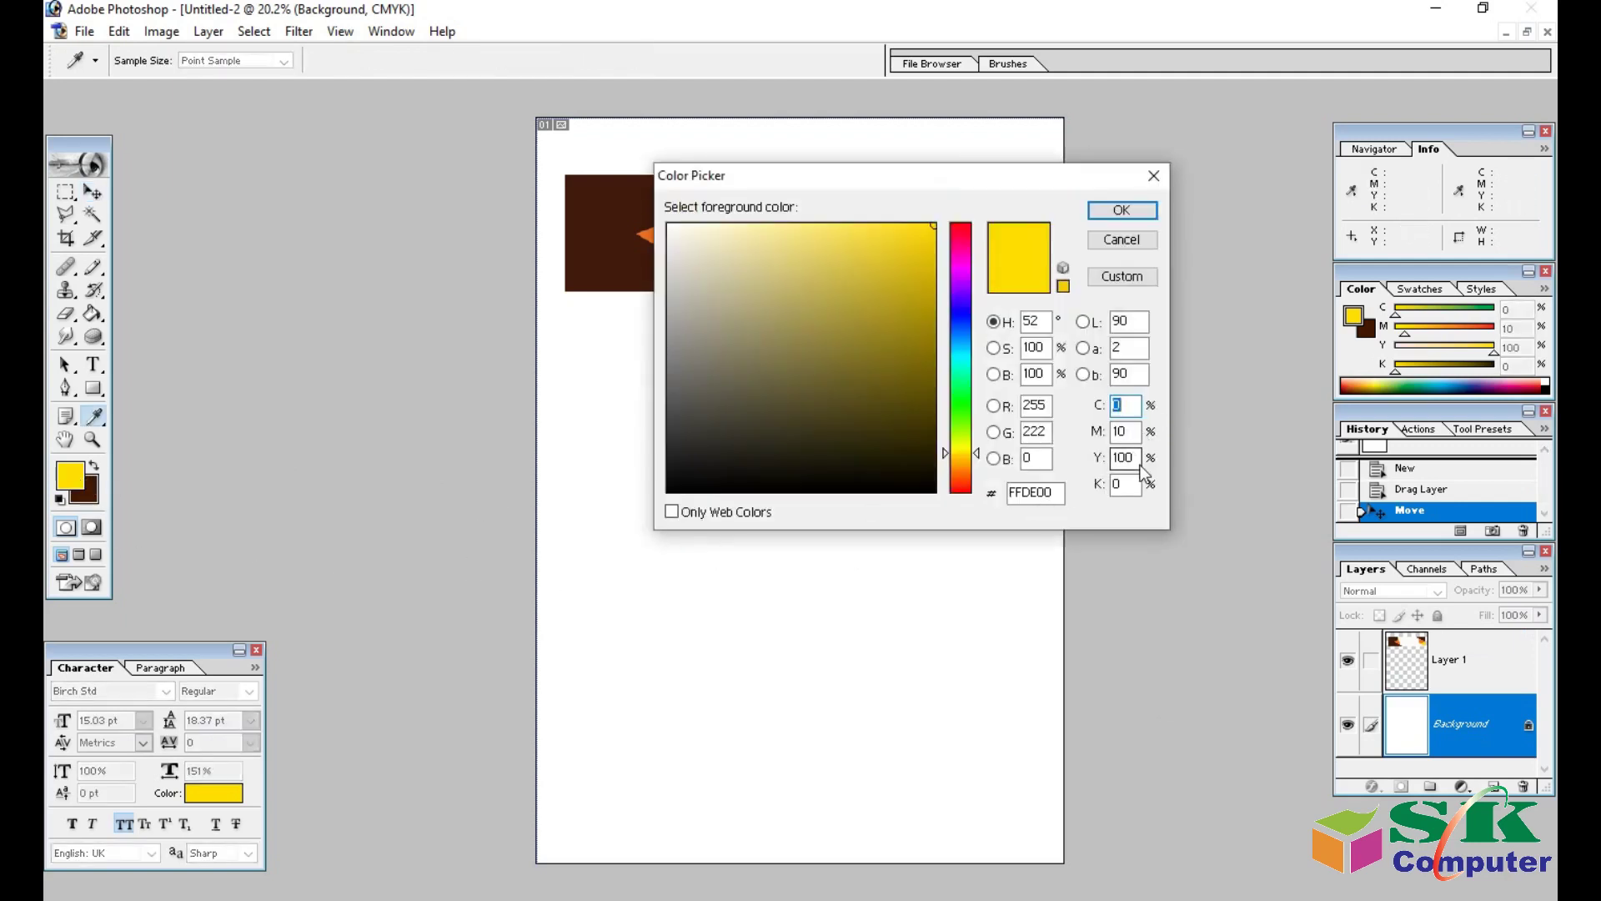
{"action": "key", "text": "Tab"}
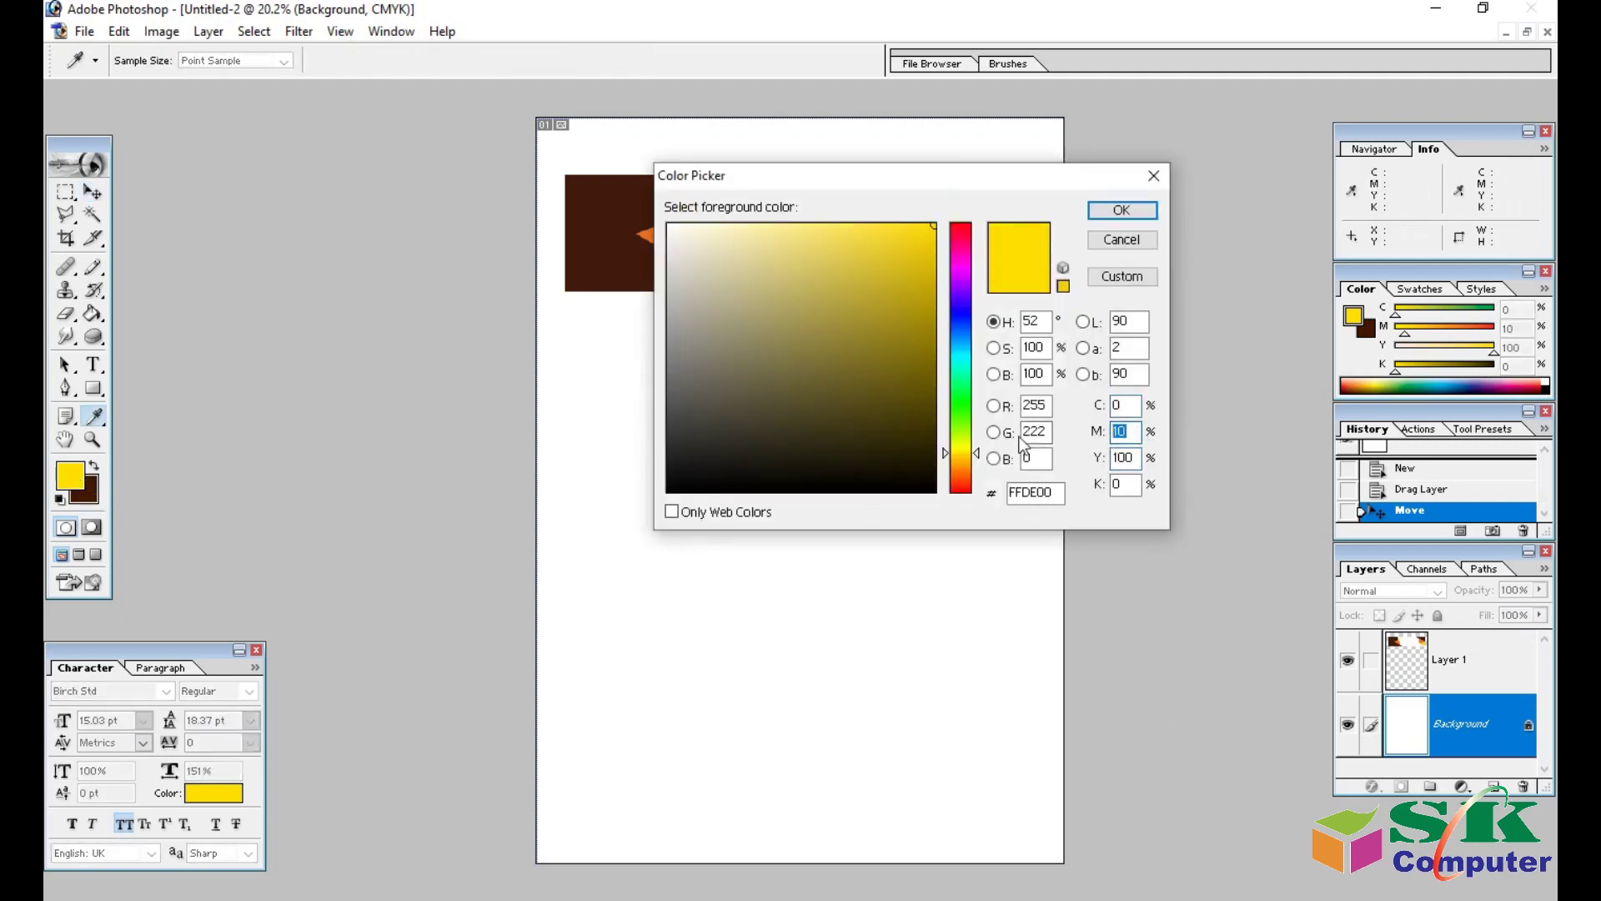
{"action": "type", "text": "0"}
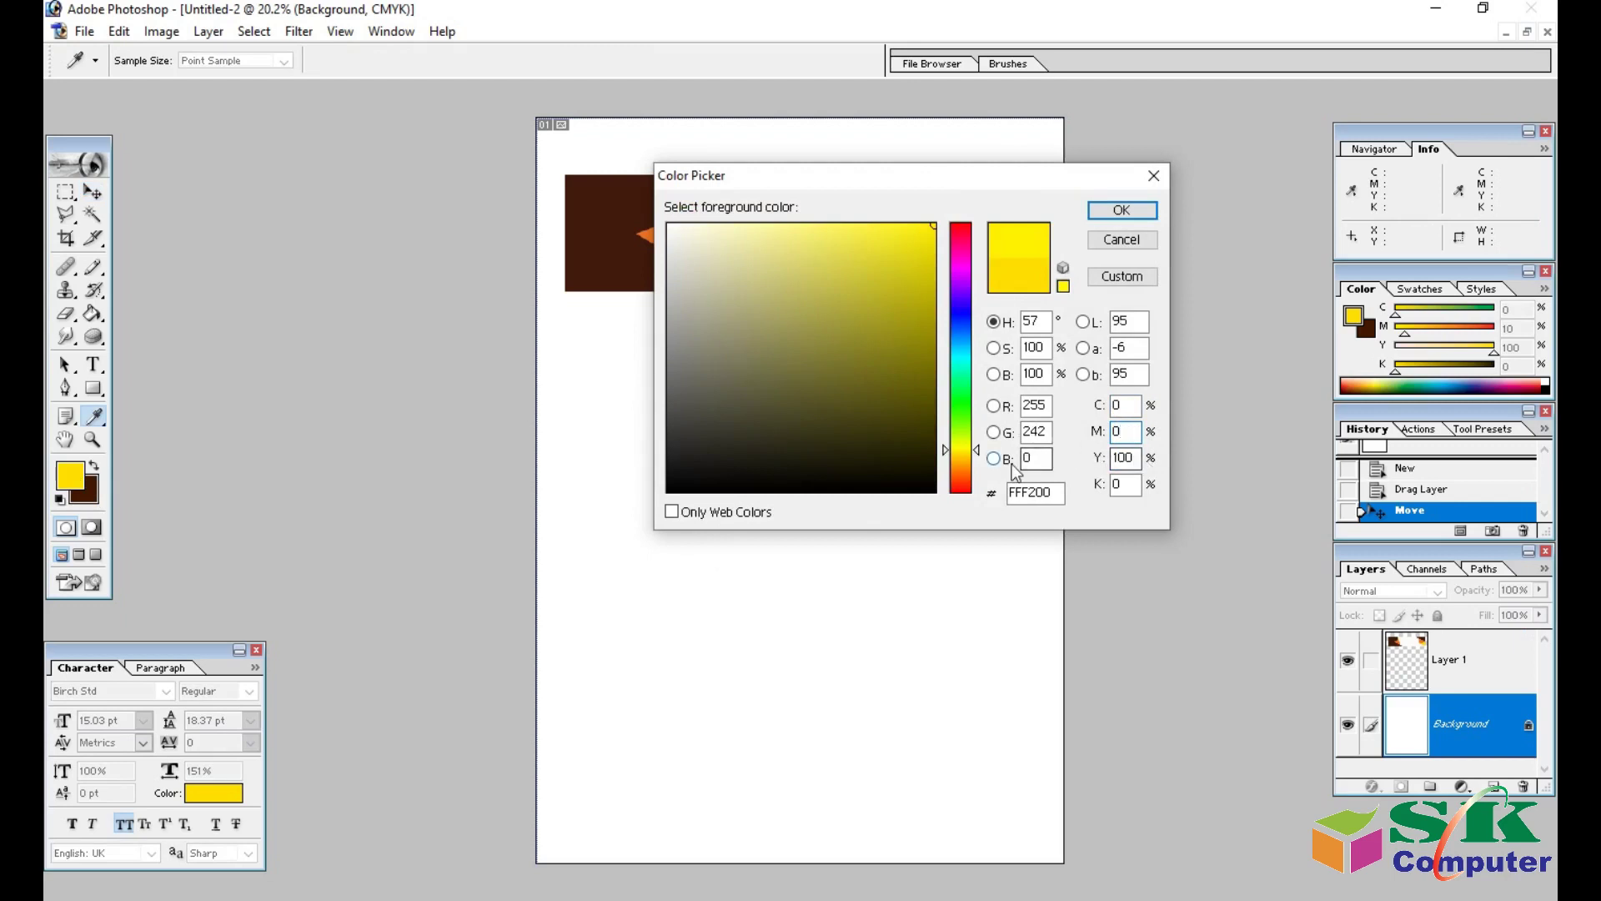
{"action": "key", "text": "Tab"}
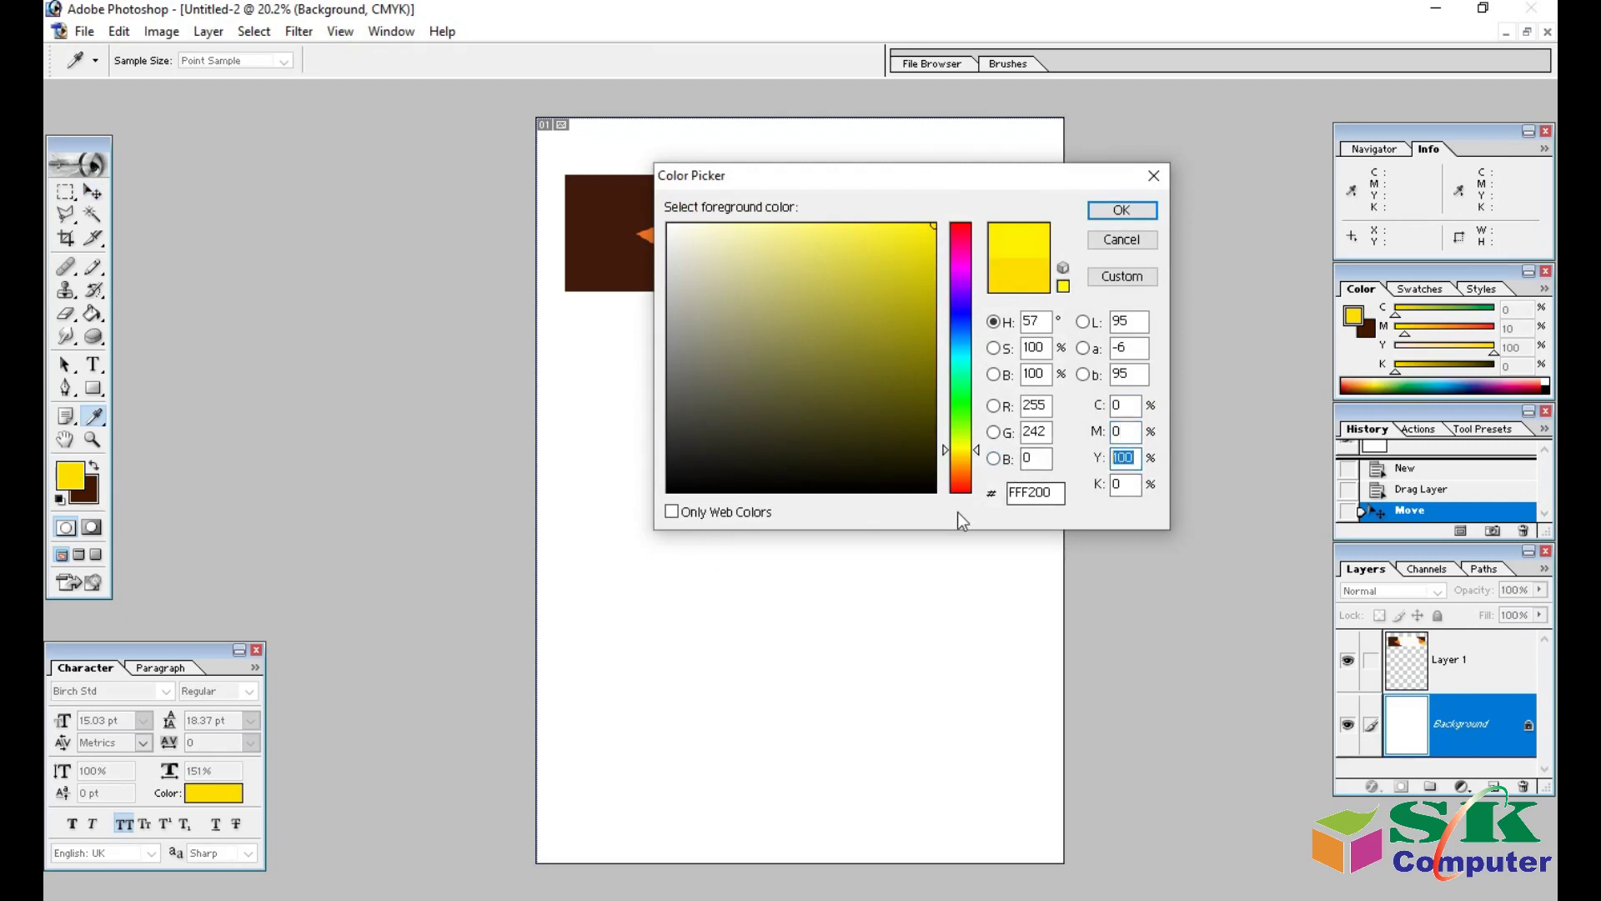
{"action": "type", "text": "0"}
{"action": "left_click", "coordinate": [1122, 485]}
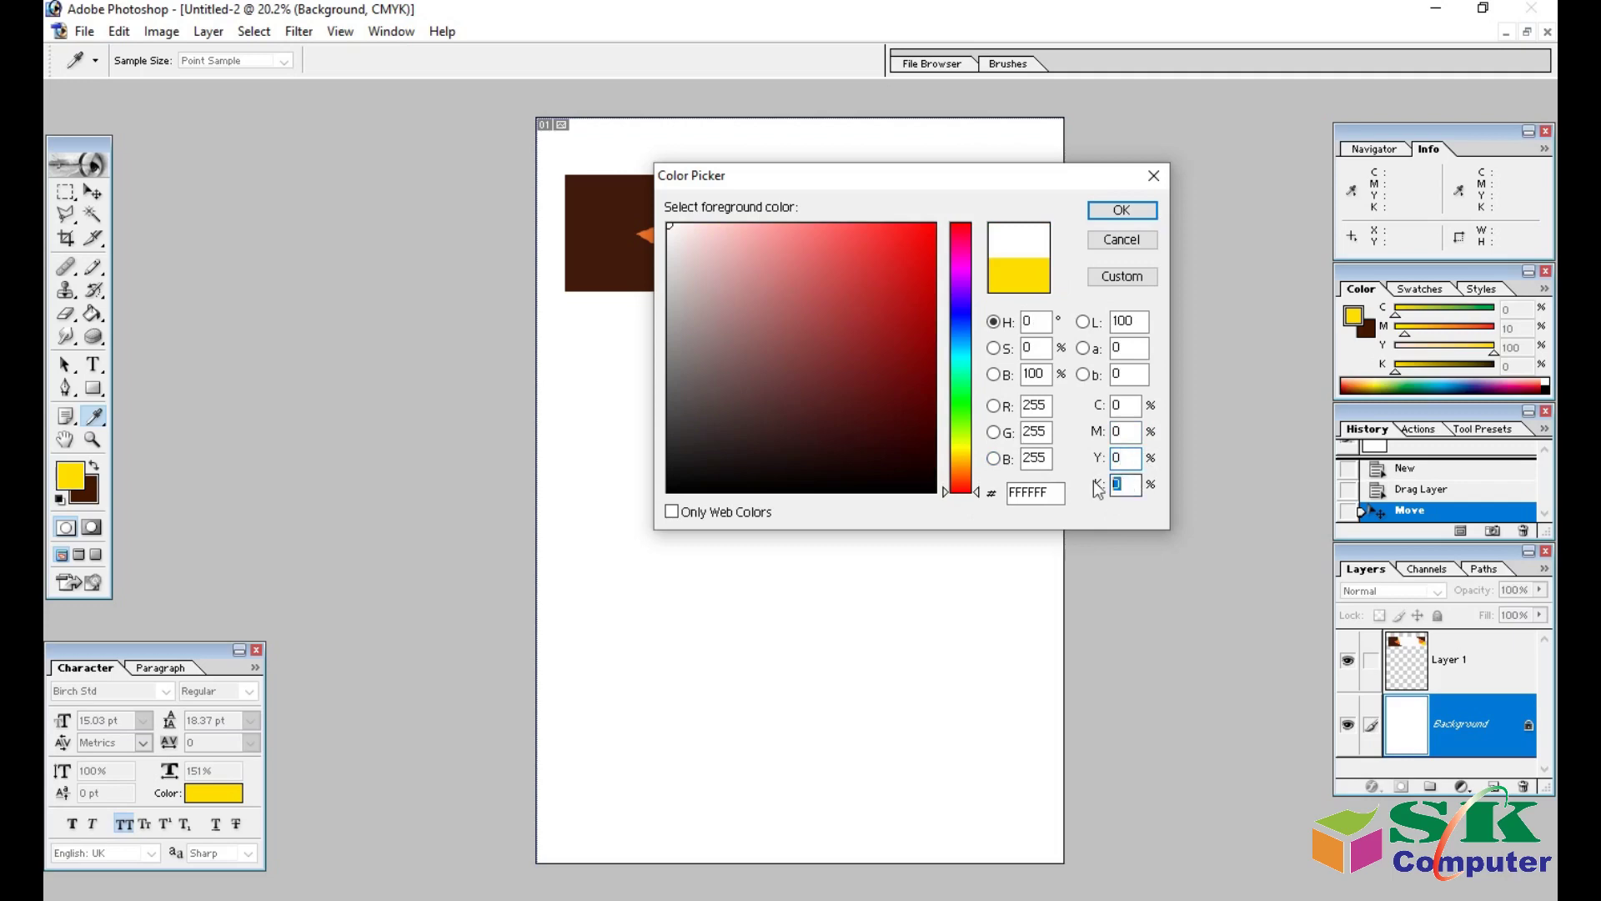
{"action": "type", "text": "10"}
{"action": "key", "text": "Return"}
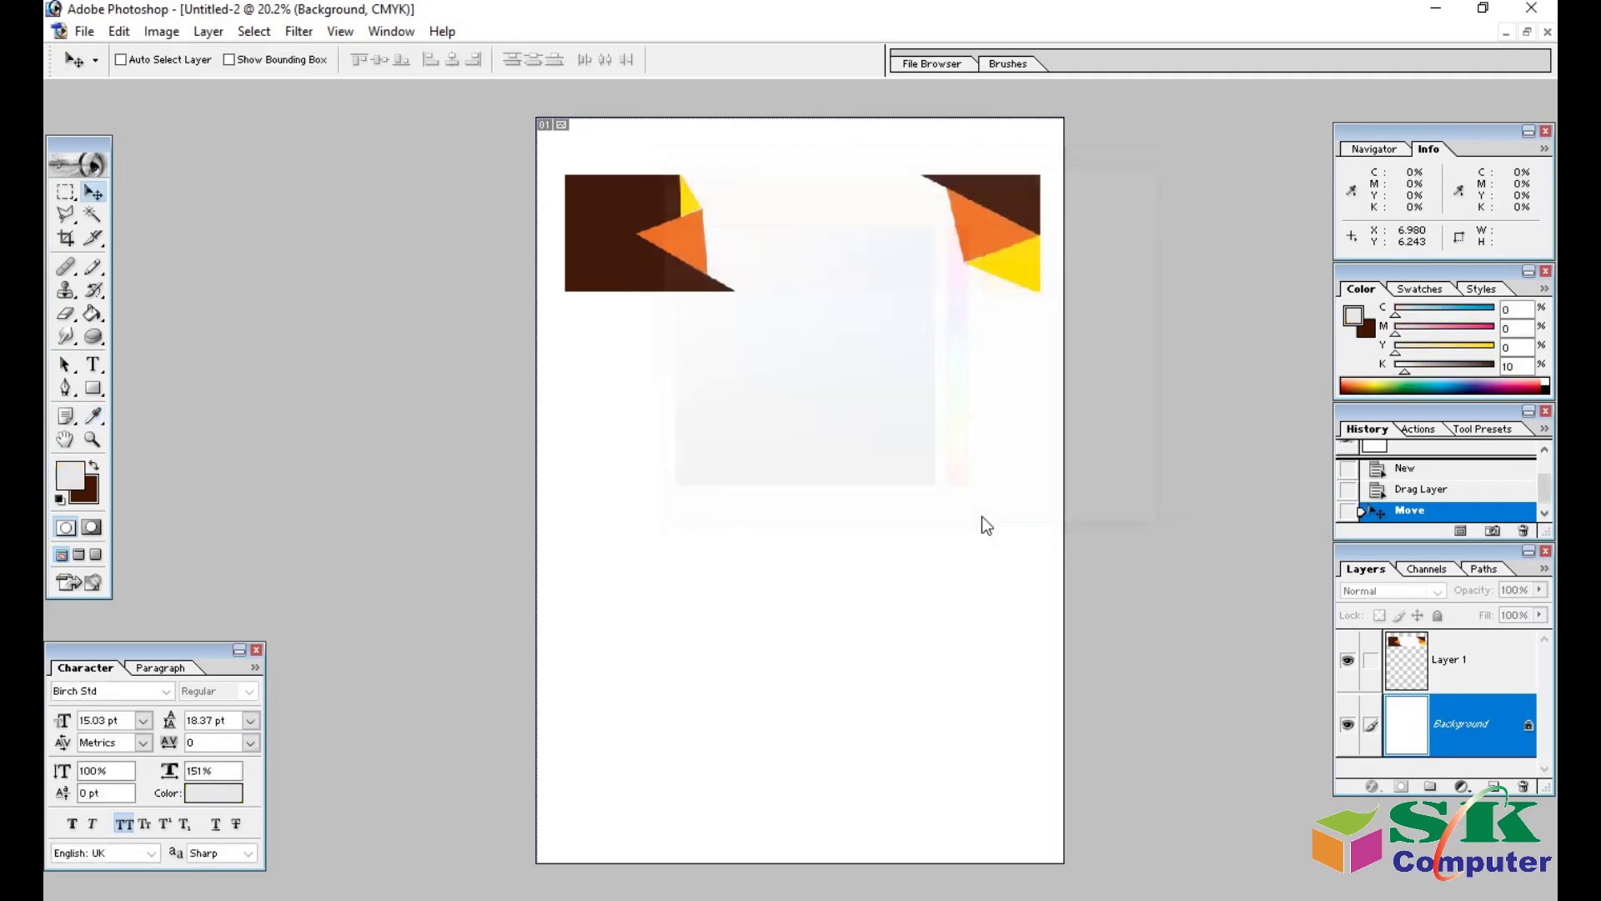
Fill the white Background with the light grey and fit the page on screen.
{"action": "left_click", "coordinate": [94, 313]}
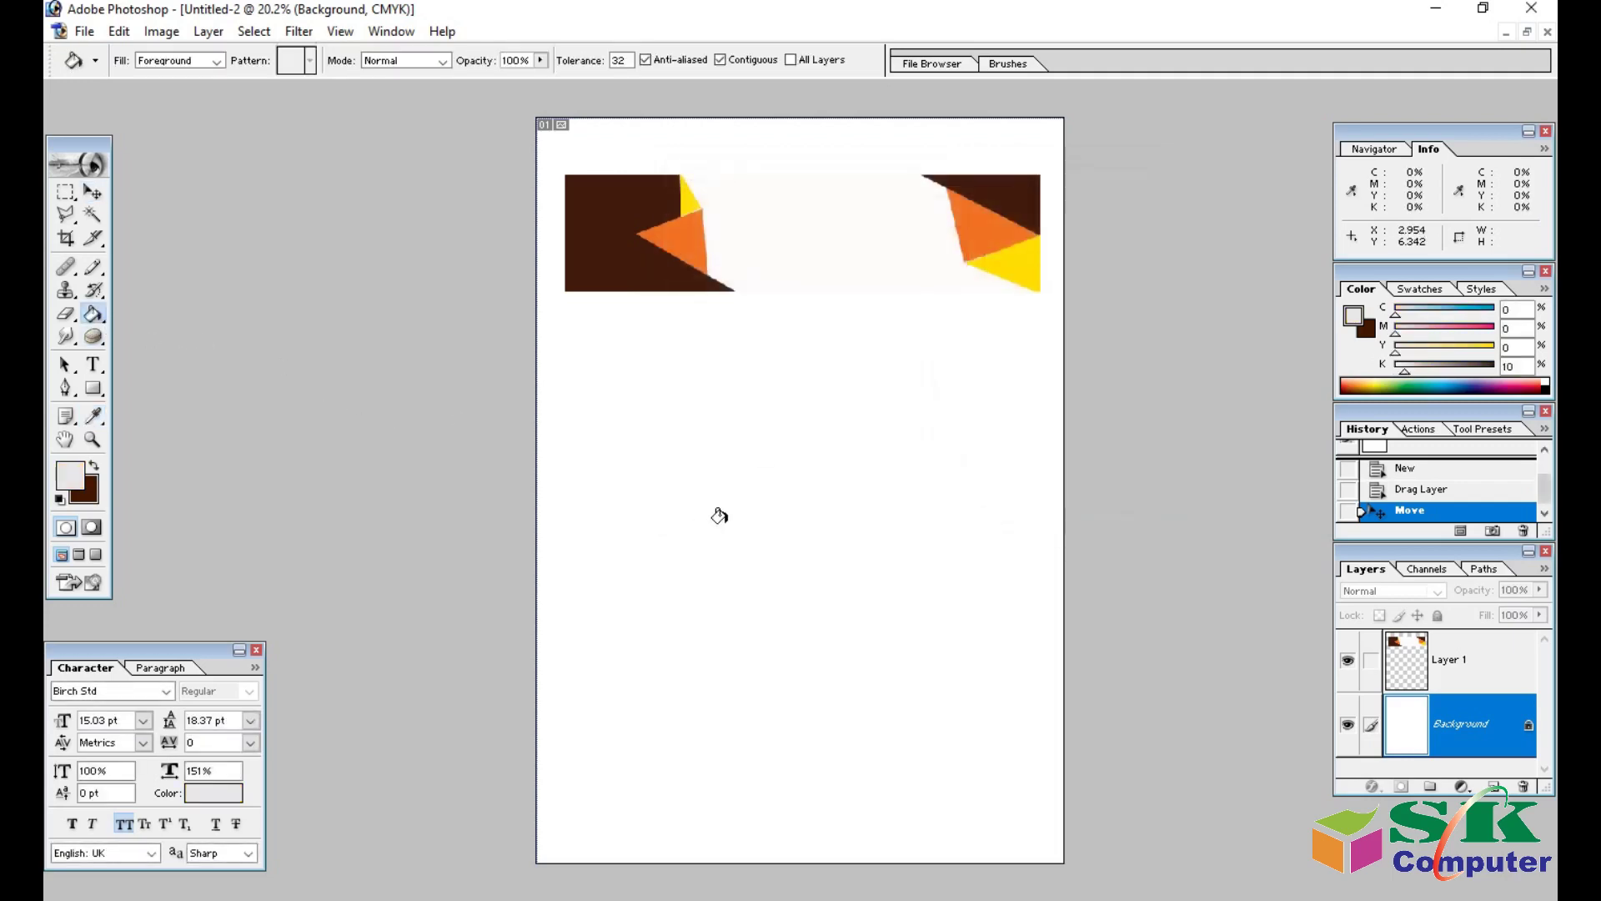
{"action": "left_click", "coordinate": [719, 516]}
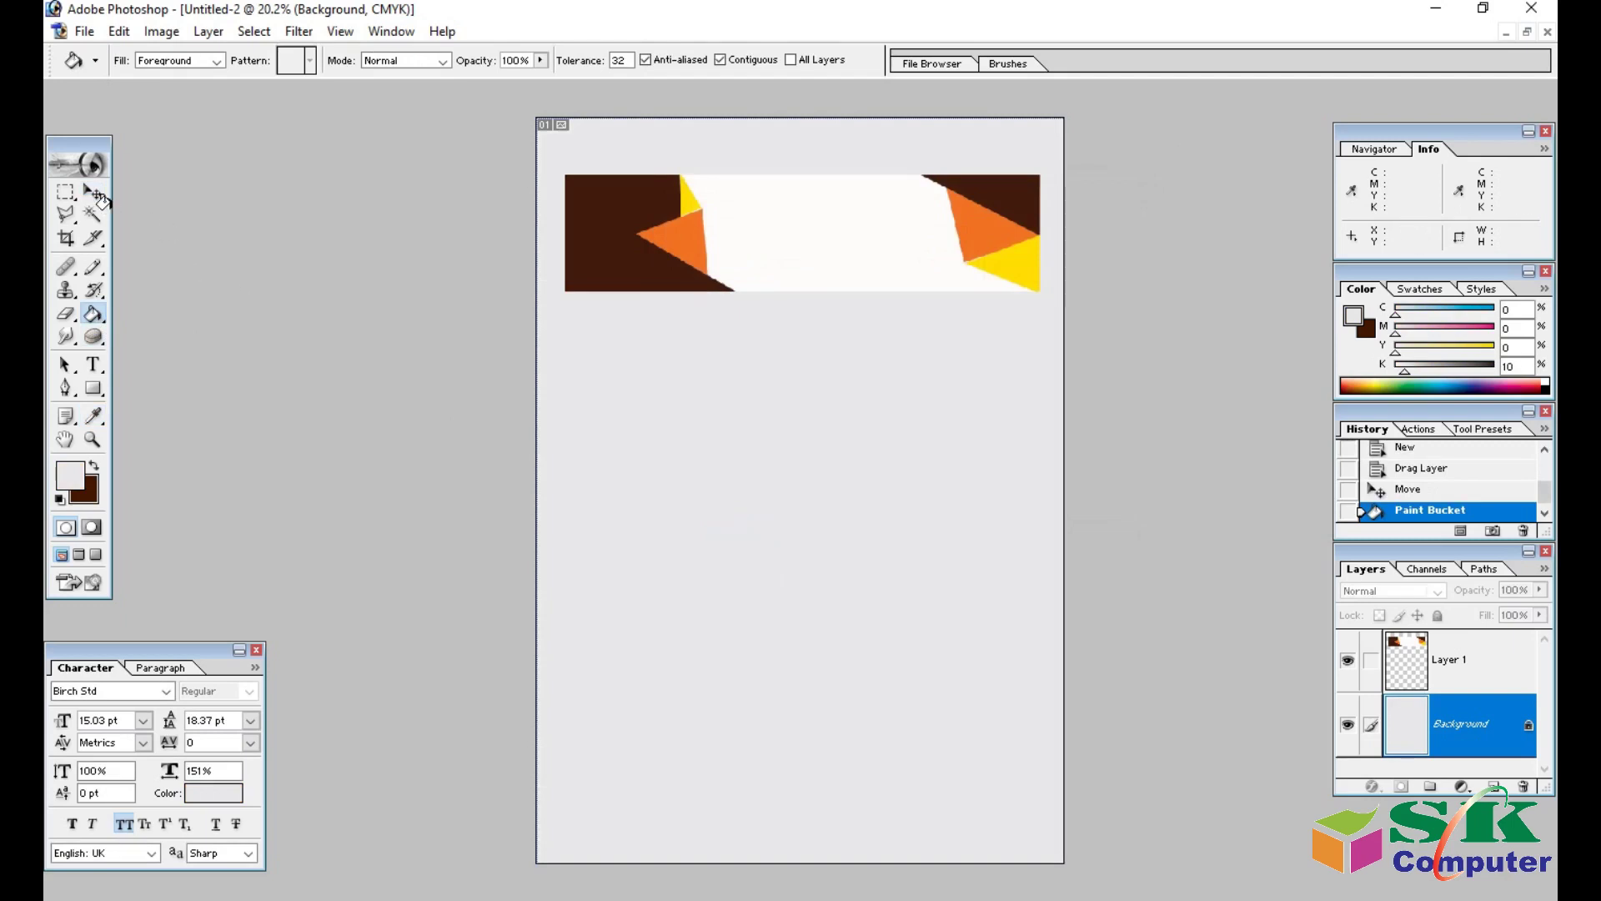
{"action": "left_click", "coordinate": [95, 193]}
{"action": "key", "text": "ctrl+0"}
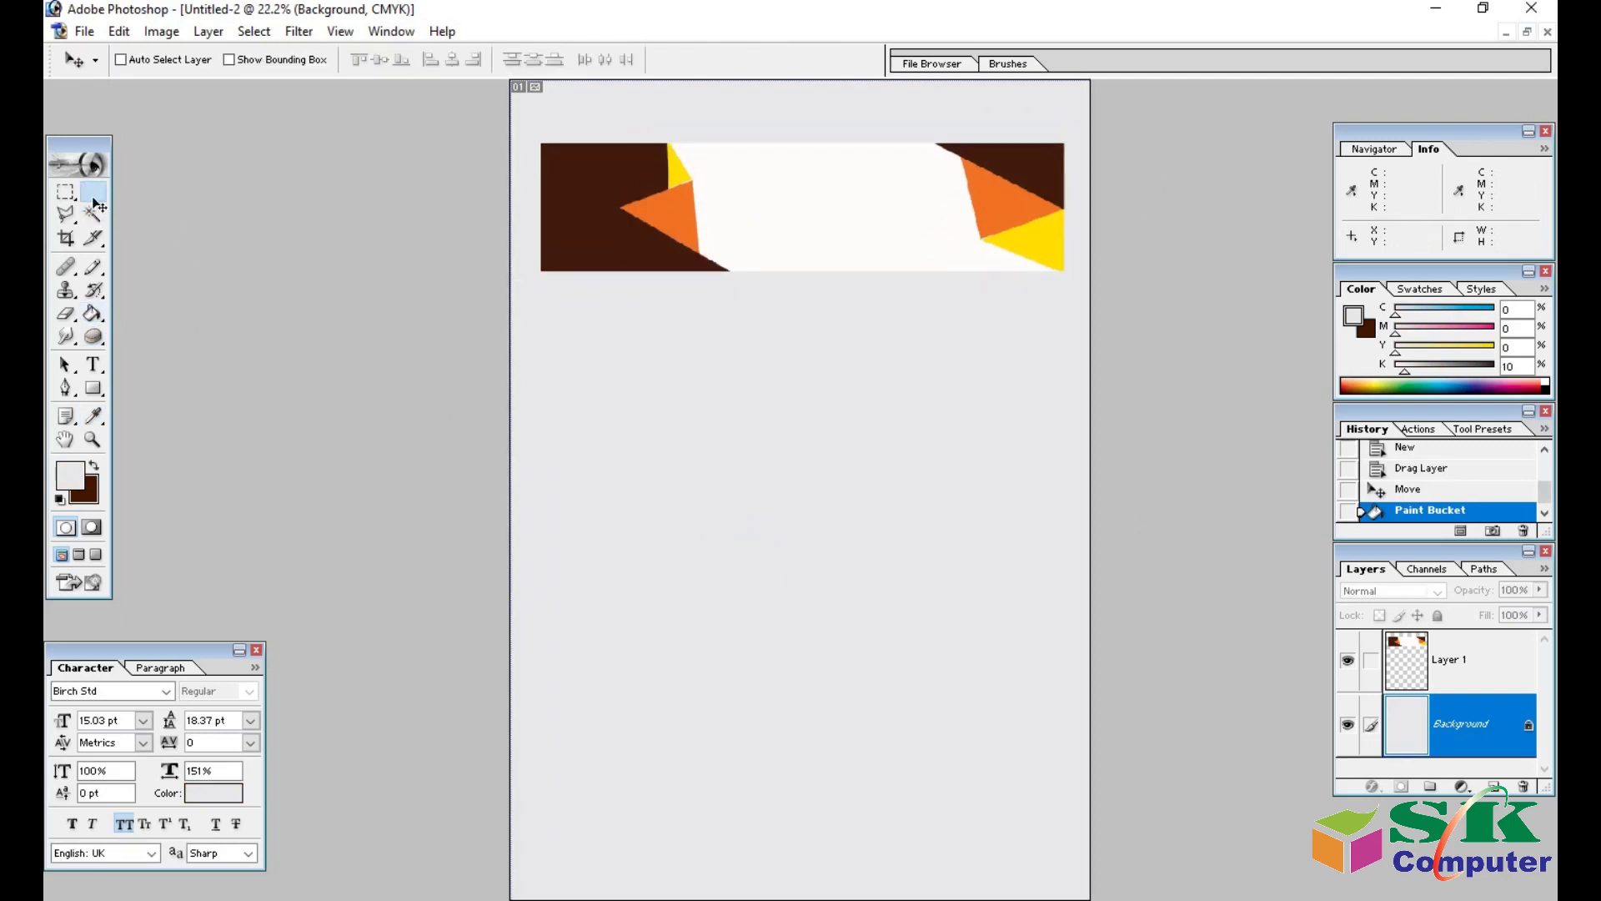
Move the Layer 1 banner slightly higher and place a duplicate below it.
{"action": "left_click_drag", "start_coordinate": [638, 221], "coordinate": [632, 196]}
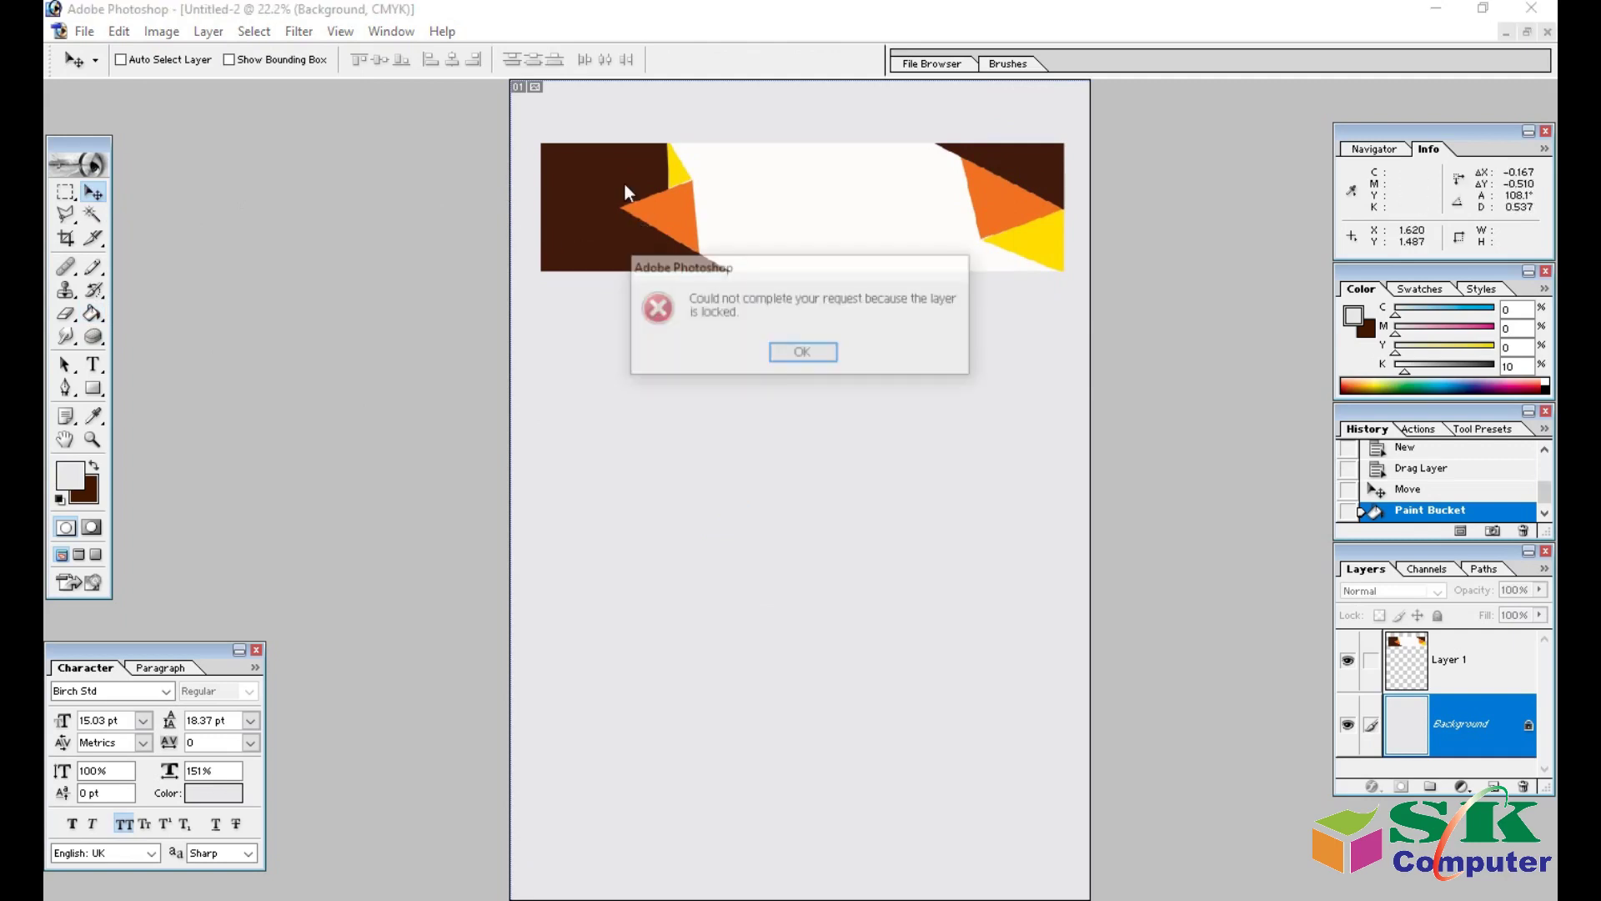
{"action": "left_click", "coordinate": [803, 354]}
{"action": "left_click", "coordinate": [1490, 667]}
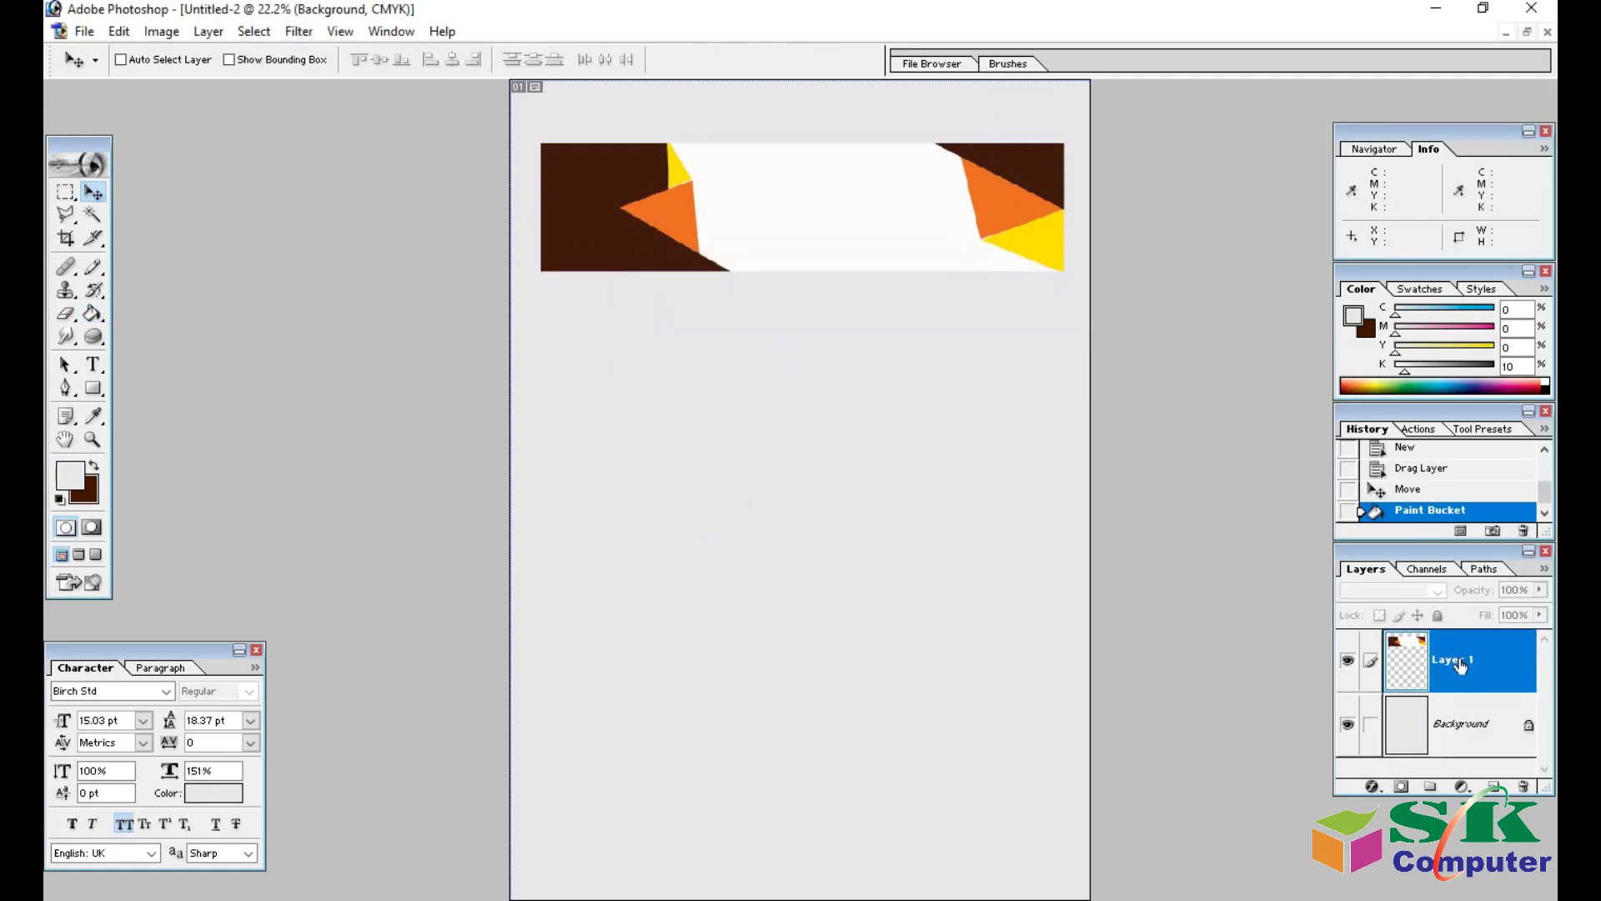
{"action": "mouse_move", "coordinate": [634, 247]}
{"action": "left_mouse_down"}
{"action": "mouse_move", "coordinate": [626, 209]}
{"action": "mouse_move", "coordinate": [631, 230]}
{"action": "left_mouse_up"}
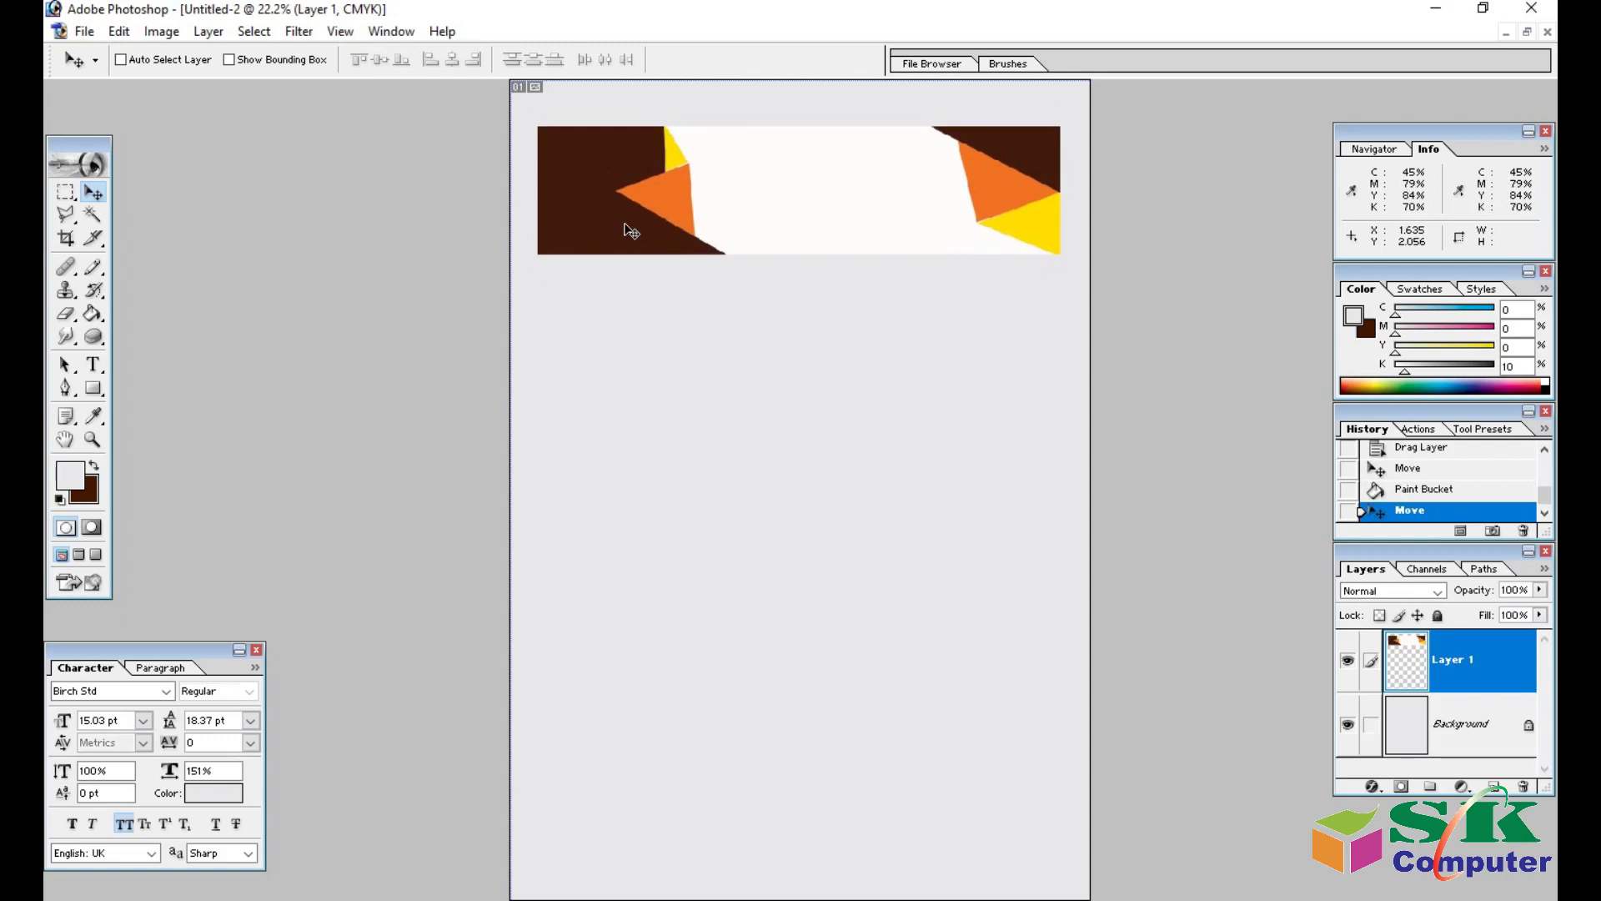
{"action": "left_click_drag", "start_coordinate": [627, 228], "coordinate": [622, 533]}
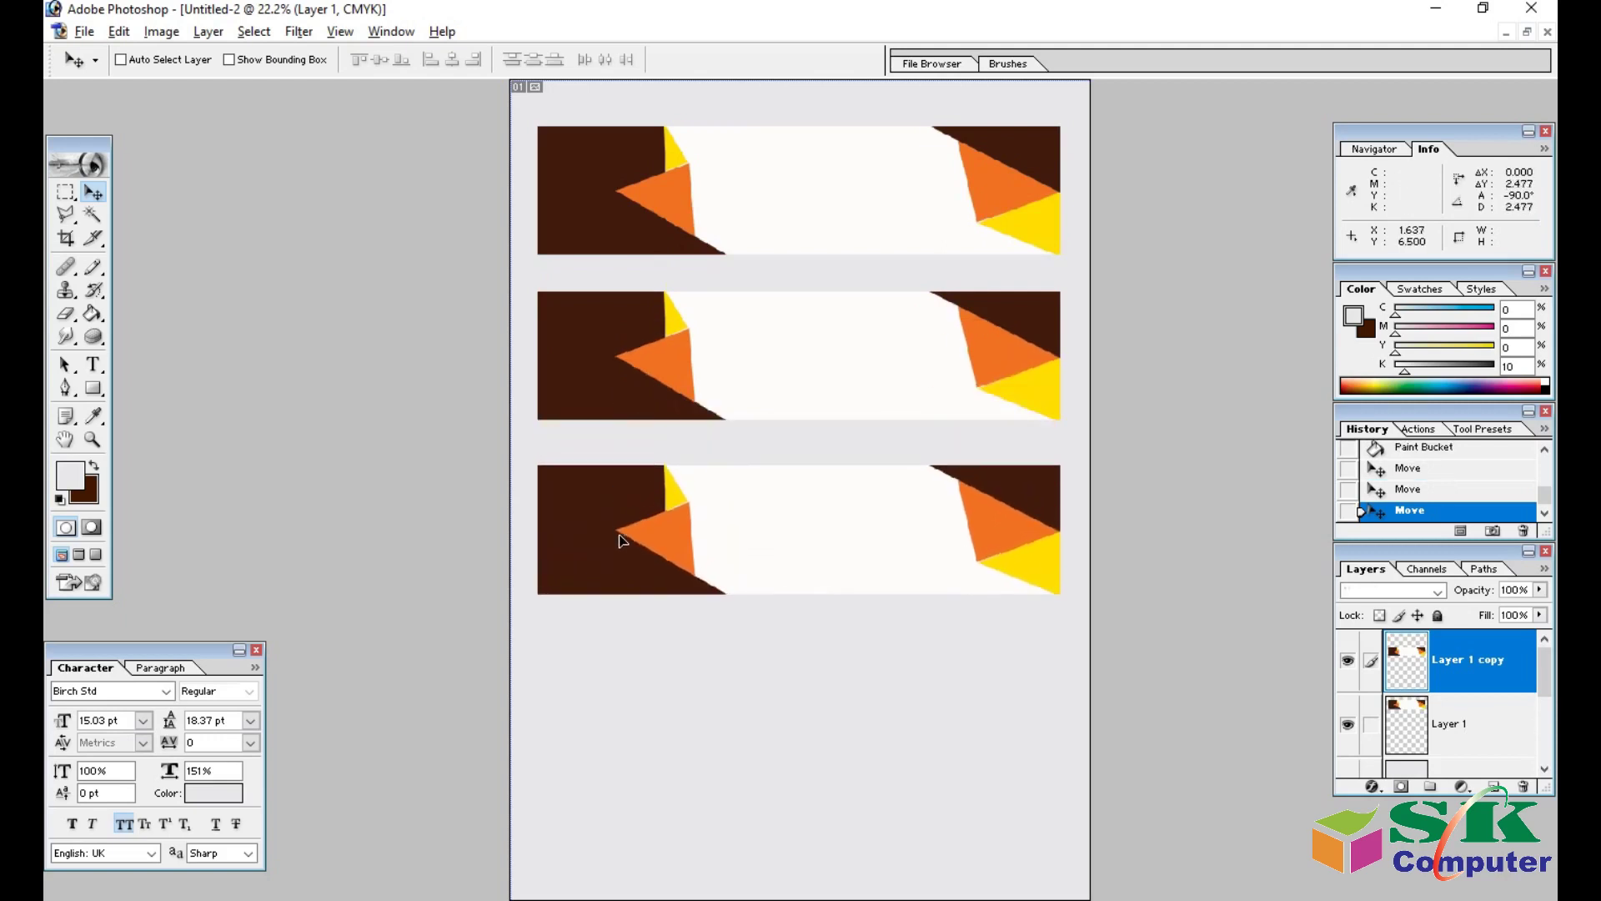
Rotate the third banner 180° and place a fourth banner copy further down the page.
{"action": "key", "text": "ctrl+t"}
{"action": "left_click_drag", "start_coordinate": [1145, 459], "coordinate": [539, 639]}
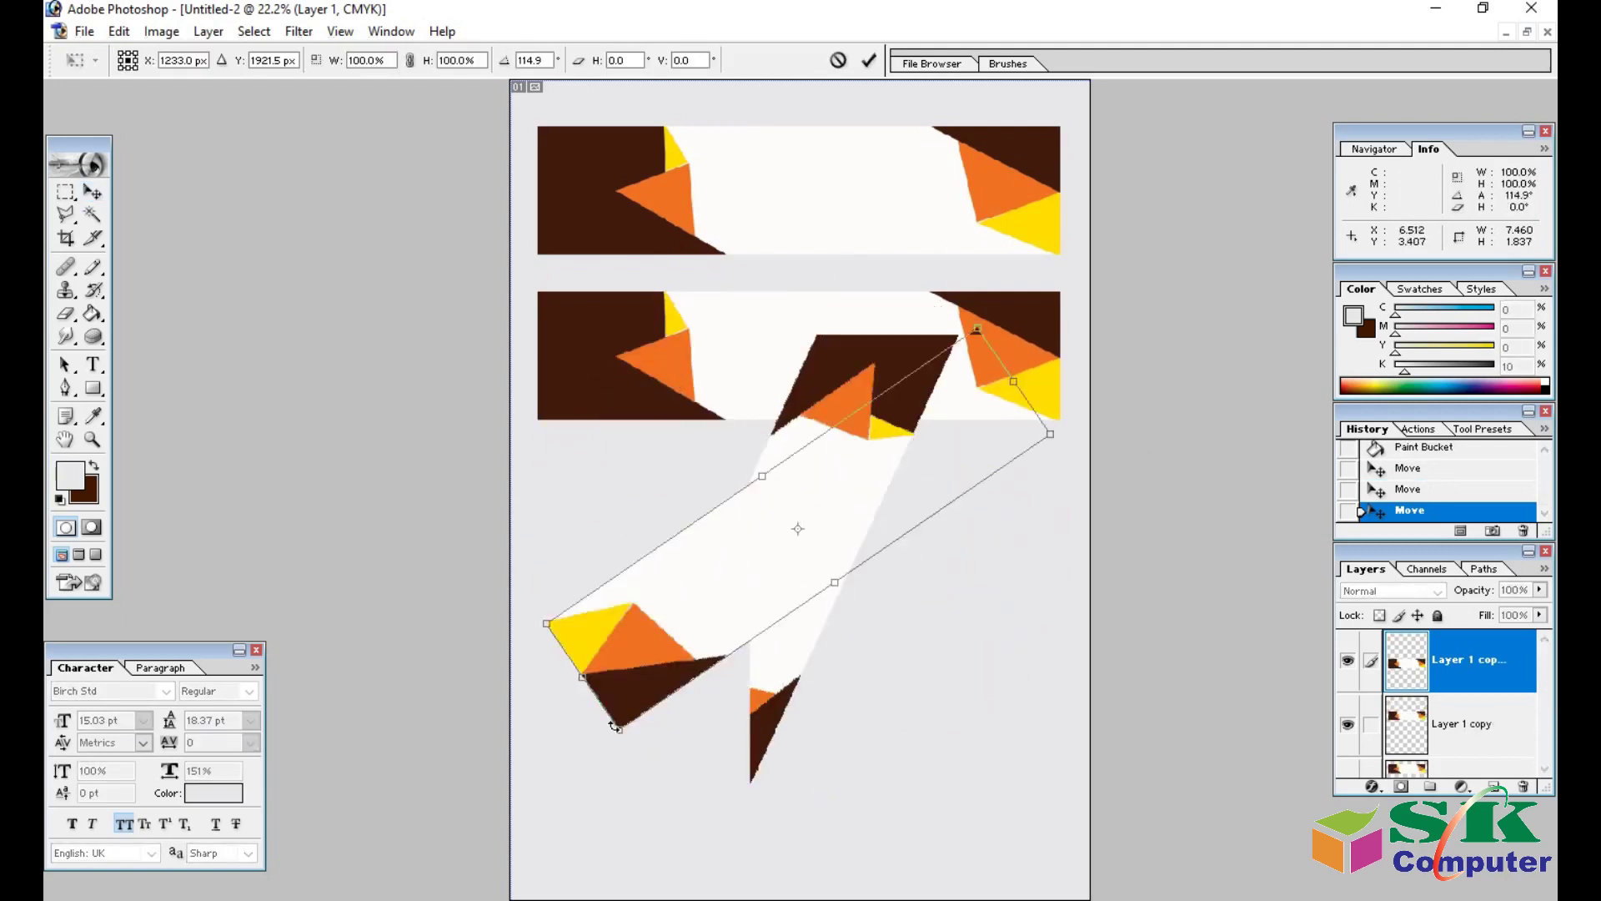
{"action": "key", "text": "Return"}
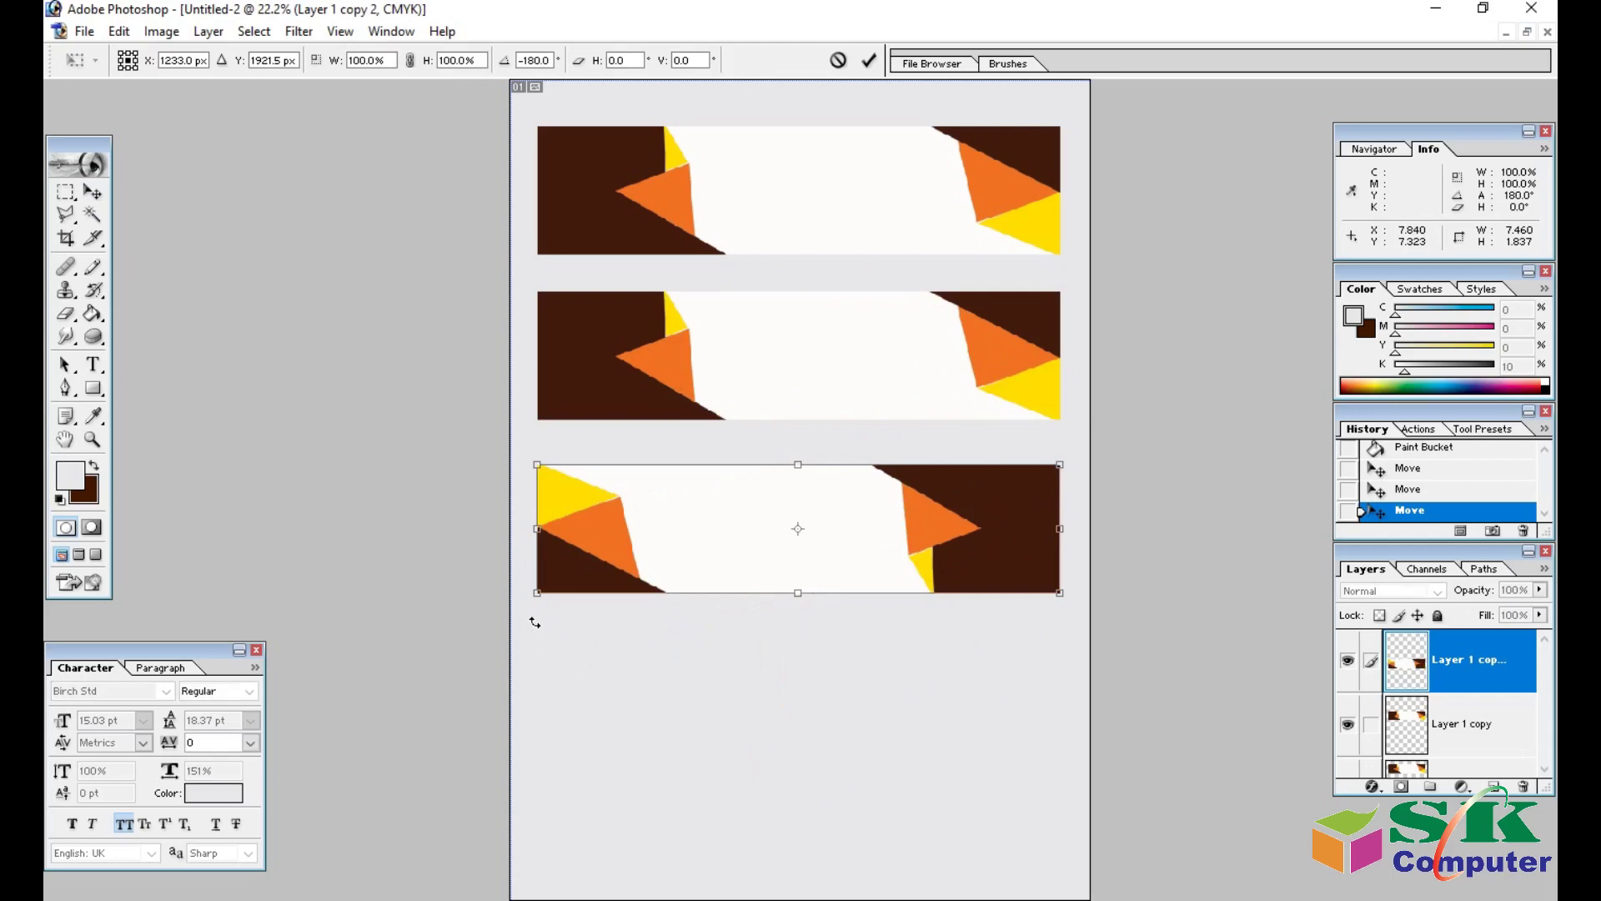
{"action": "right_click", "coordinate": [669, 181]}
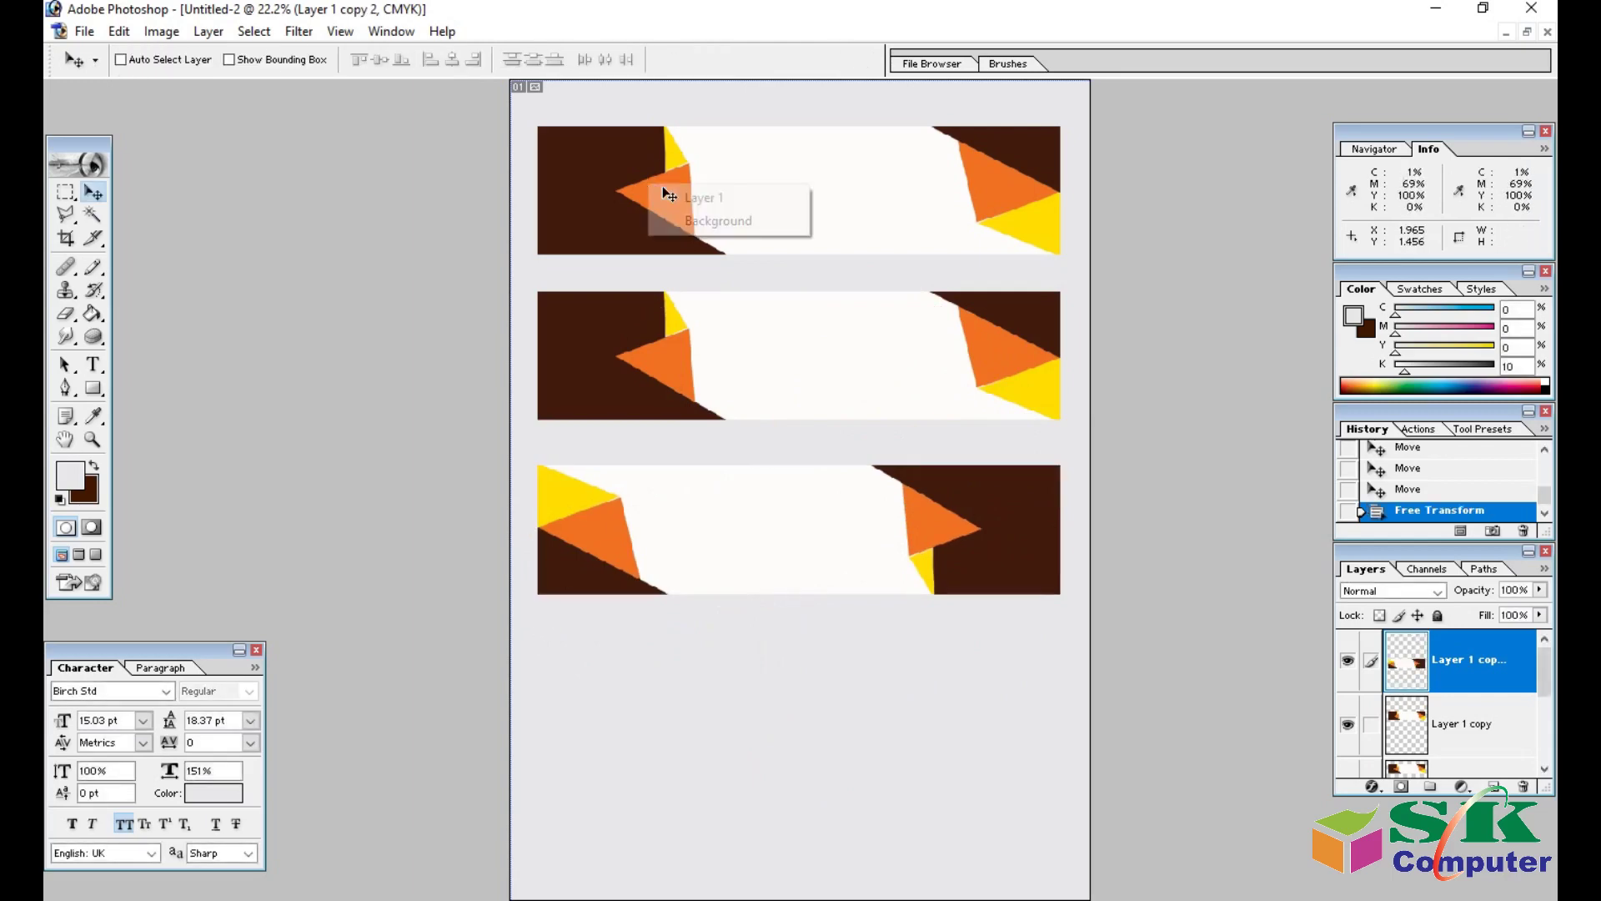
{"action": "left_click", "coordinate": [669, 195]}
{"action": "mouse_move", "coordinate": [645, 172]}
{"action": "left_mouse_down"}
{"action": "mouse_move", "coordinate": [645, 665]}
{"action": "mouse_move", "coordinate": [604, 700]}
{"action": "left_mouse_up"}
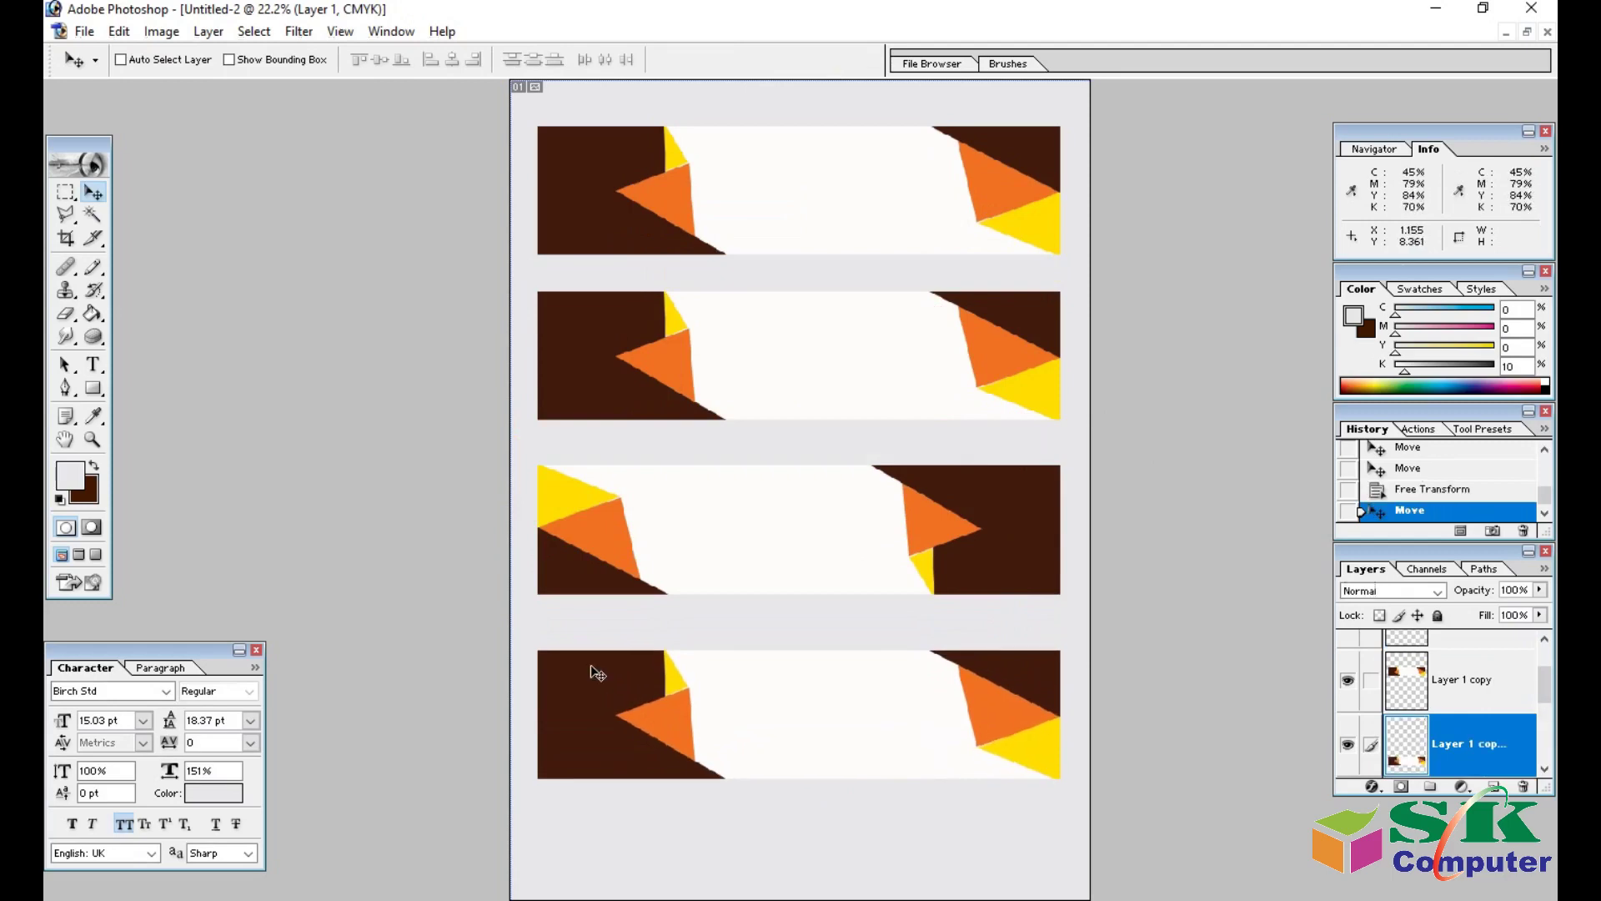
{"action": "scroll", "coordinate": [594, 565], "scroll_direction": "down", "scroll_amount": 3}
{"action": "scroll", "coordinate": [596, 567], "scroll_direction": "up", "scroll_amount": 1}
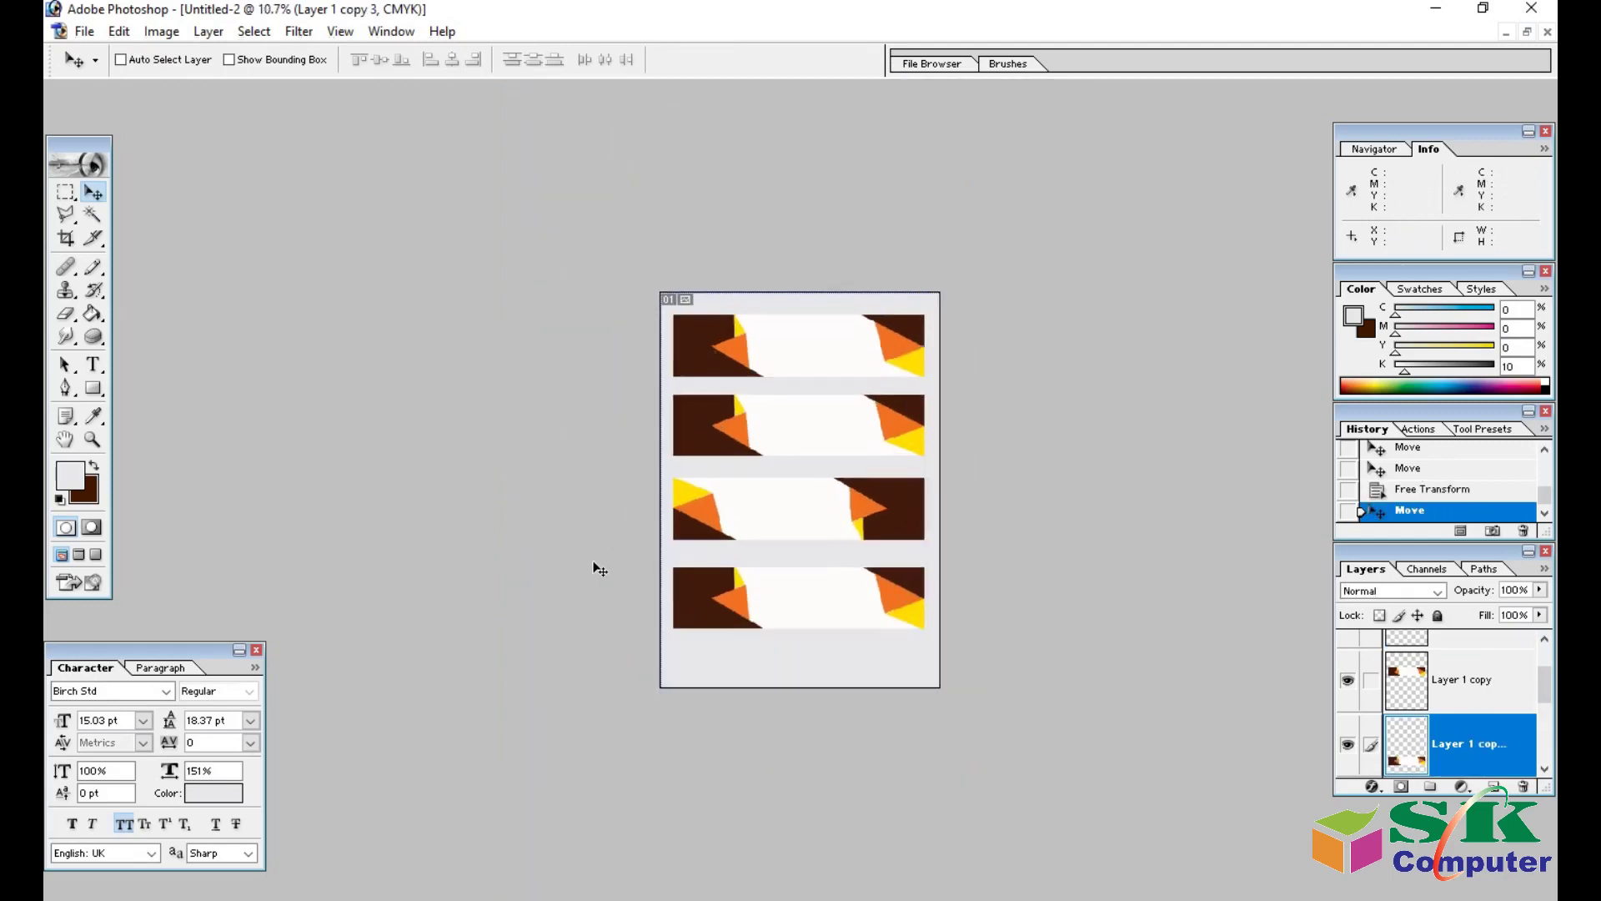
{"action": "scroll", "coordinate": [597, 569], "scroll_direction": "up", "scroll_amount": 1}
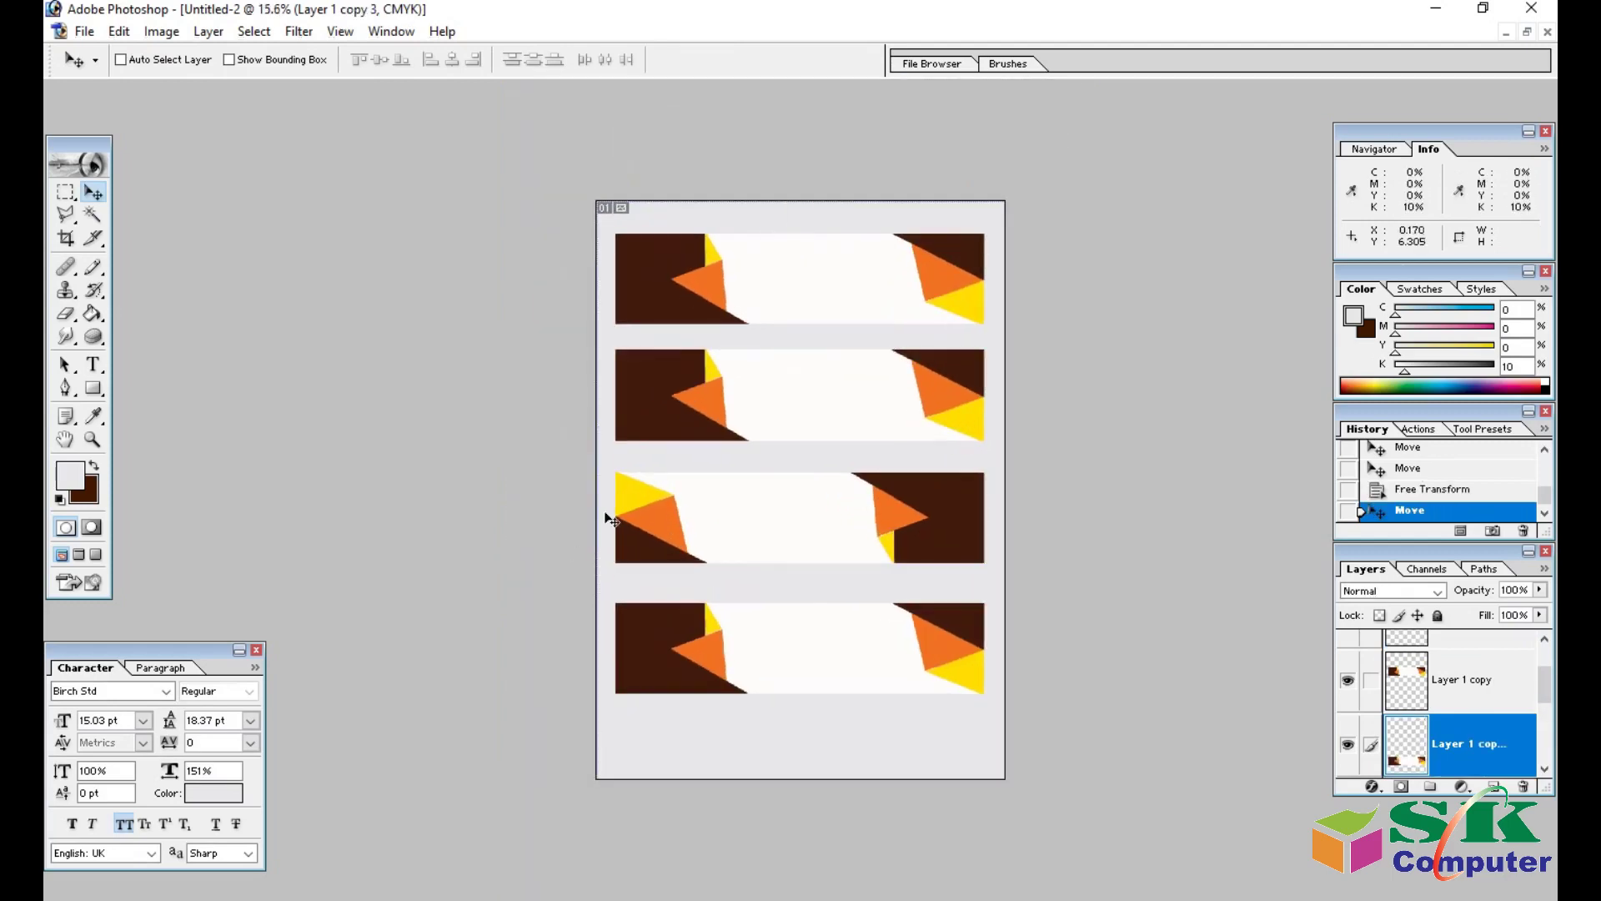
{"action": "scroll", "coordinate": [602, 558], "scroll_direction": "up", "scroll_amount": 1}
Delete the second banner's layer, Layer 1 copy.
{"action": "right_click", "coordinate": [623, 385]}
{"action": "left_click", "coordinate": [700, 398]}
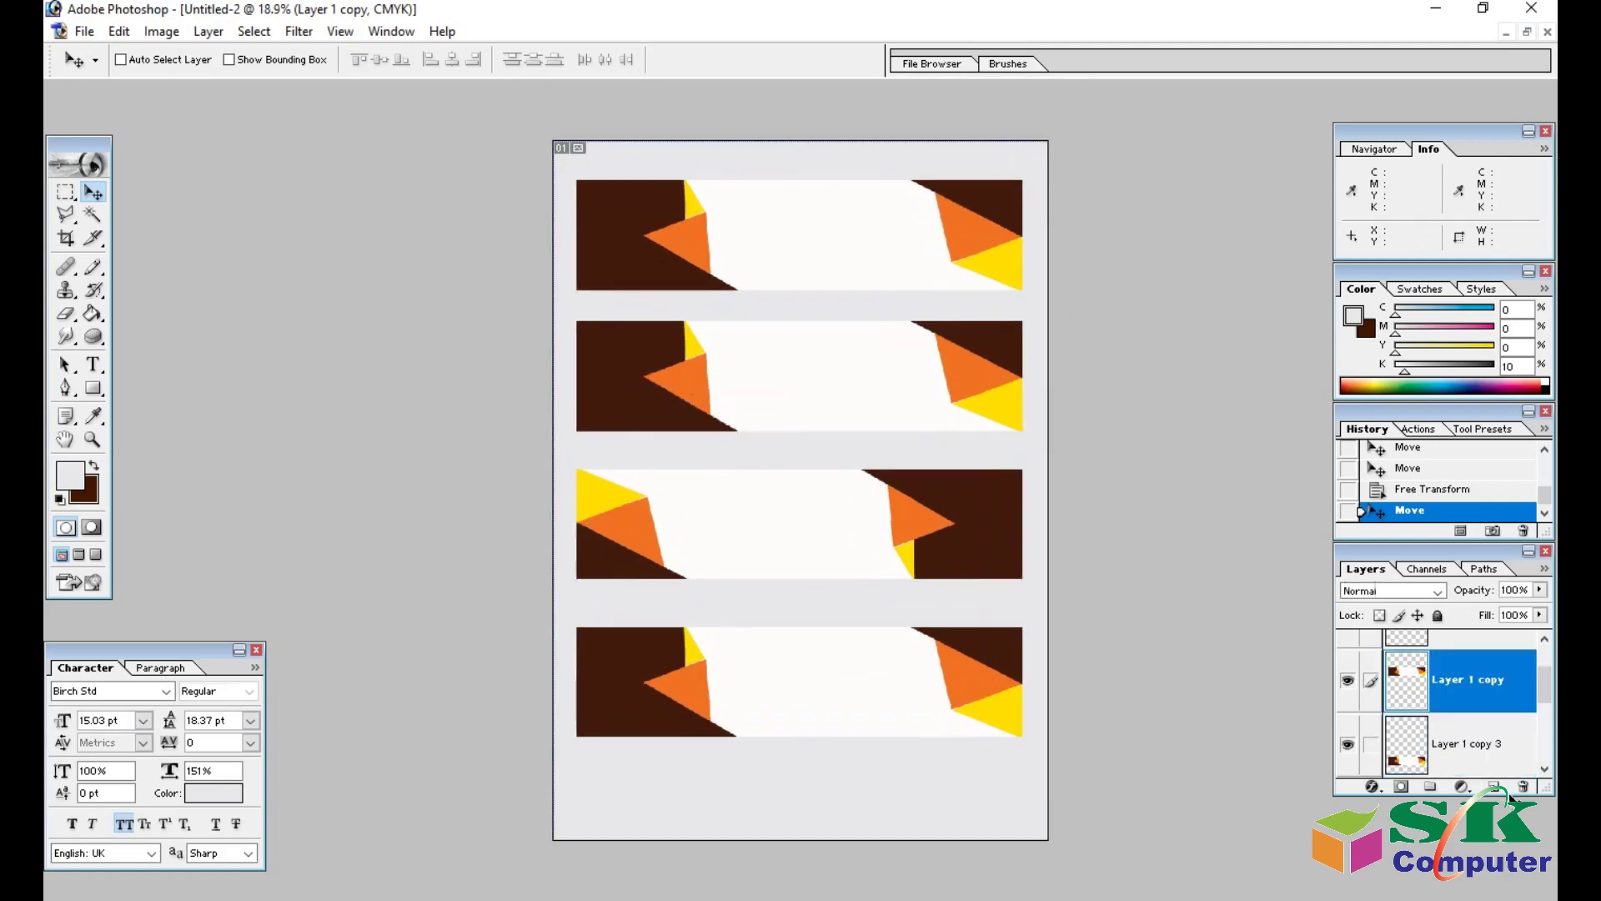
{"action": "key", "text": "Delete"}
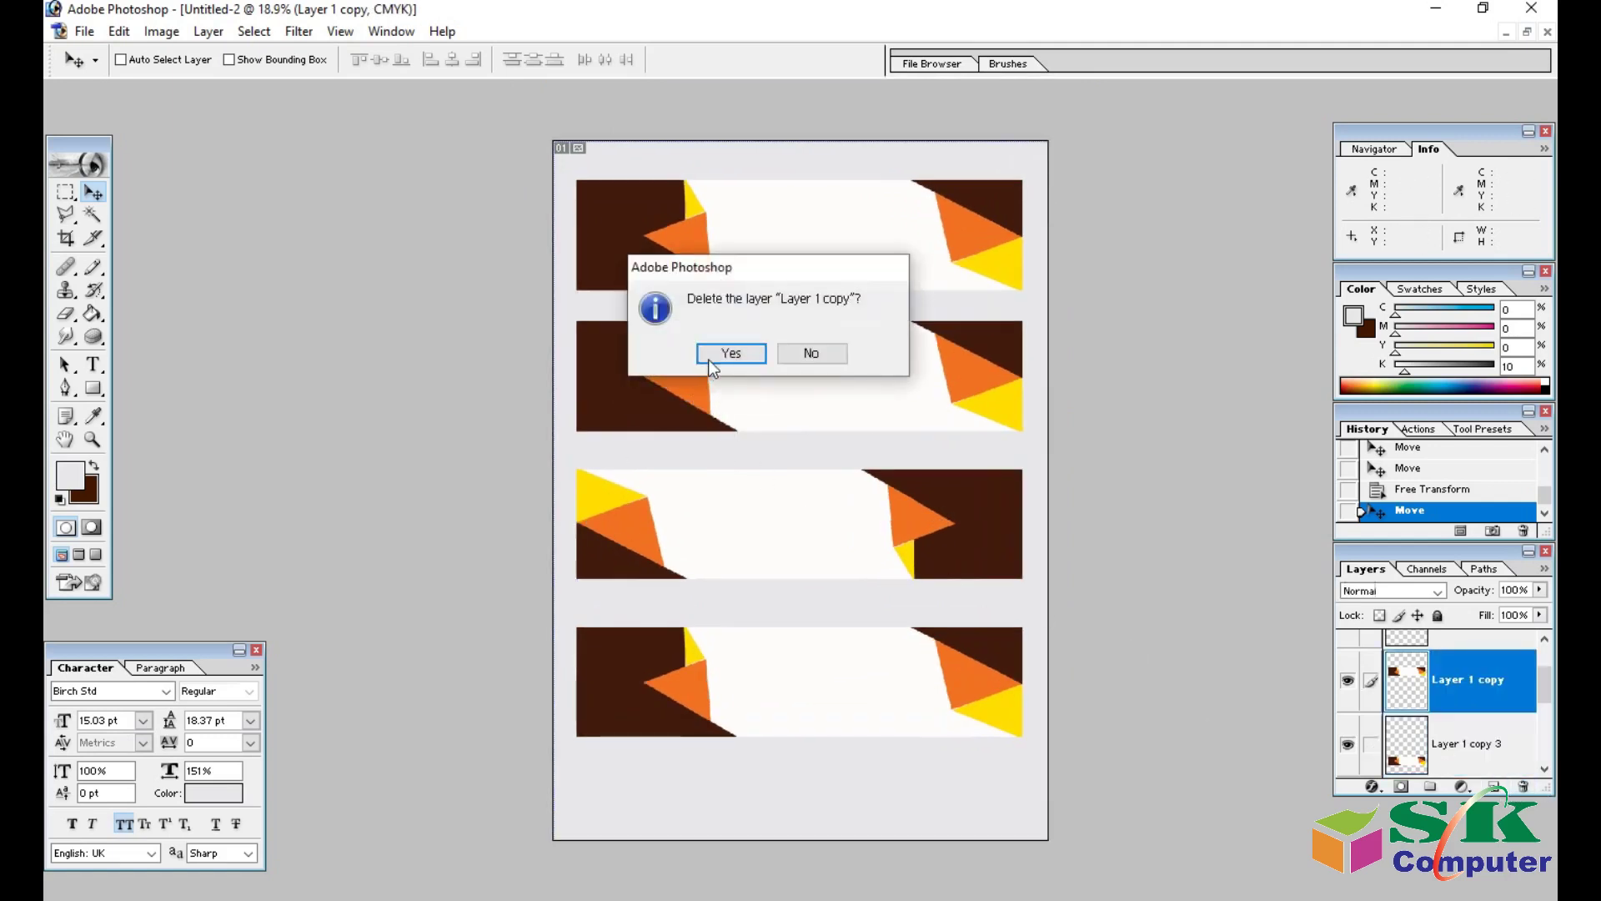
{"action": "left_click", "coordinate": [710, 359]}
Move the rotated banner and the bottom banner up so the three are evenly spaced.
{"action": "right_click", "coordinate": [723, 505]}
{"action": "left_click", "coordinate": [754, 528]}
{"action": "left_click_drag", "start_coordinate": [754, 532], "coordinate": [755, 391]}
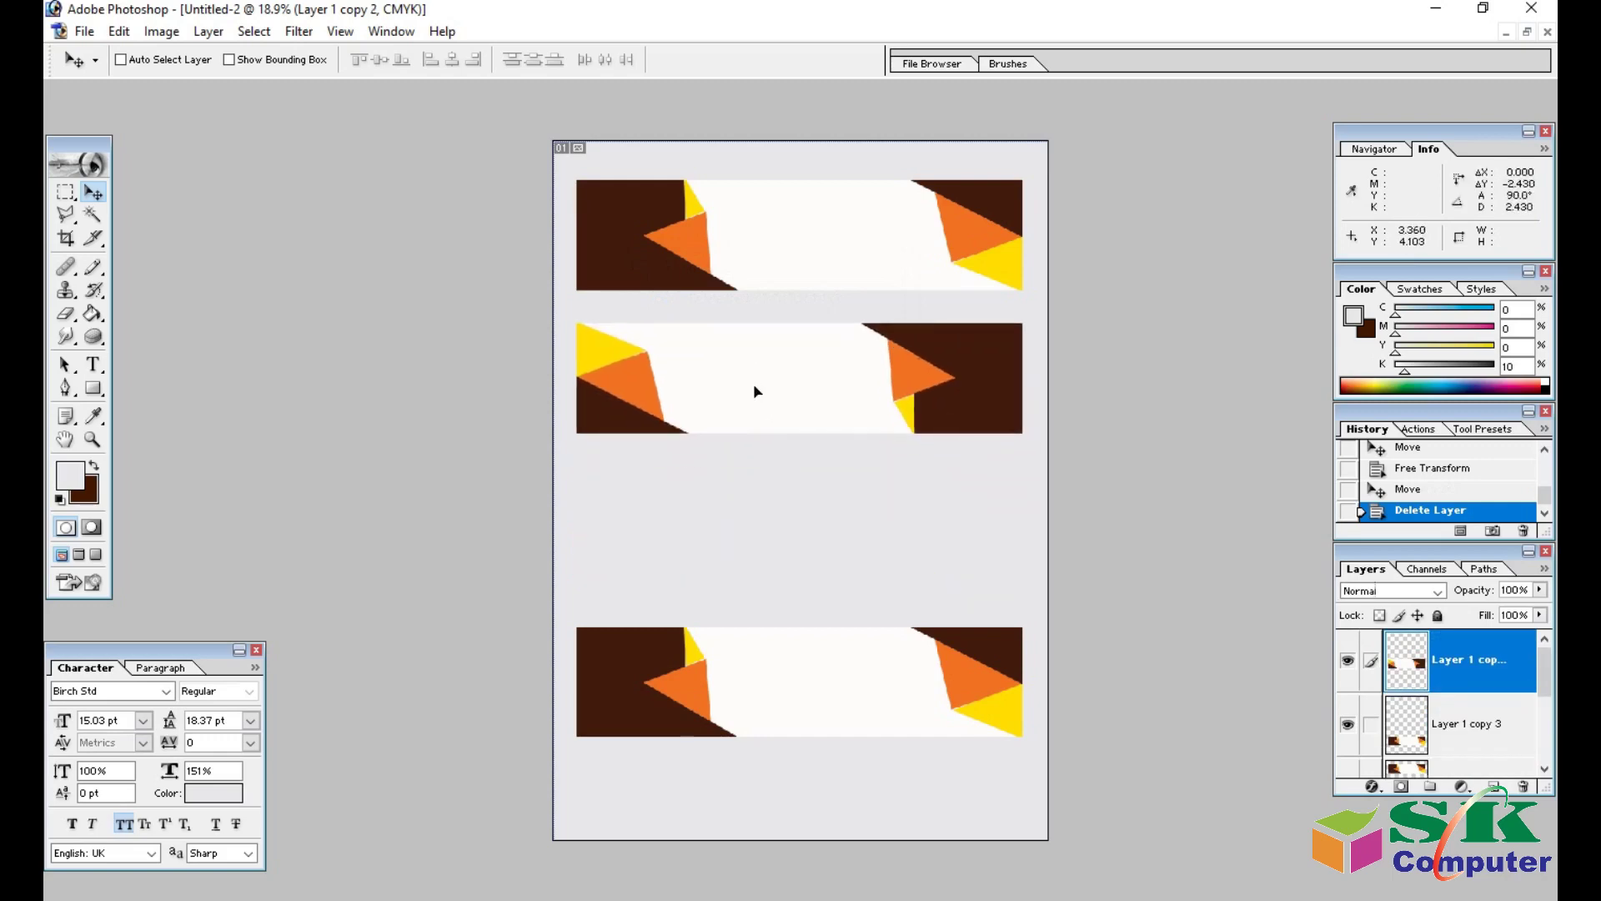
{"action": "right_click", "coordinate": [777, 665]}
{"action": "left_click", "coordinate": [800, 675]}
{"action": "left_click_drag", "start_coordinate": [759, 685], "coordinate": [749, 530]}
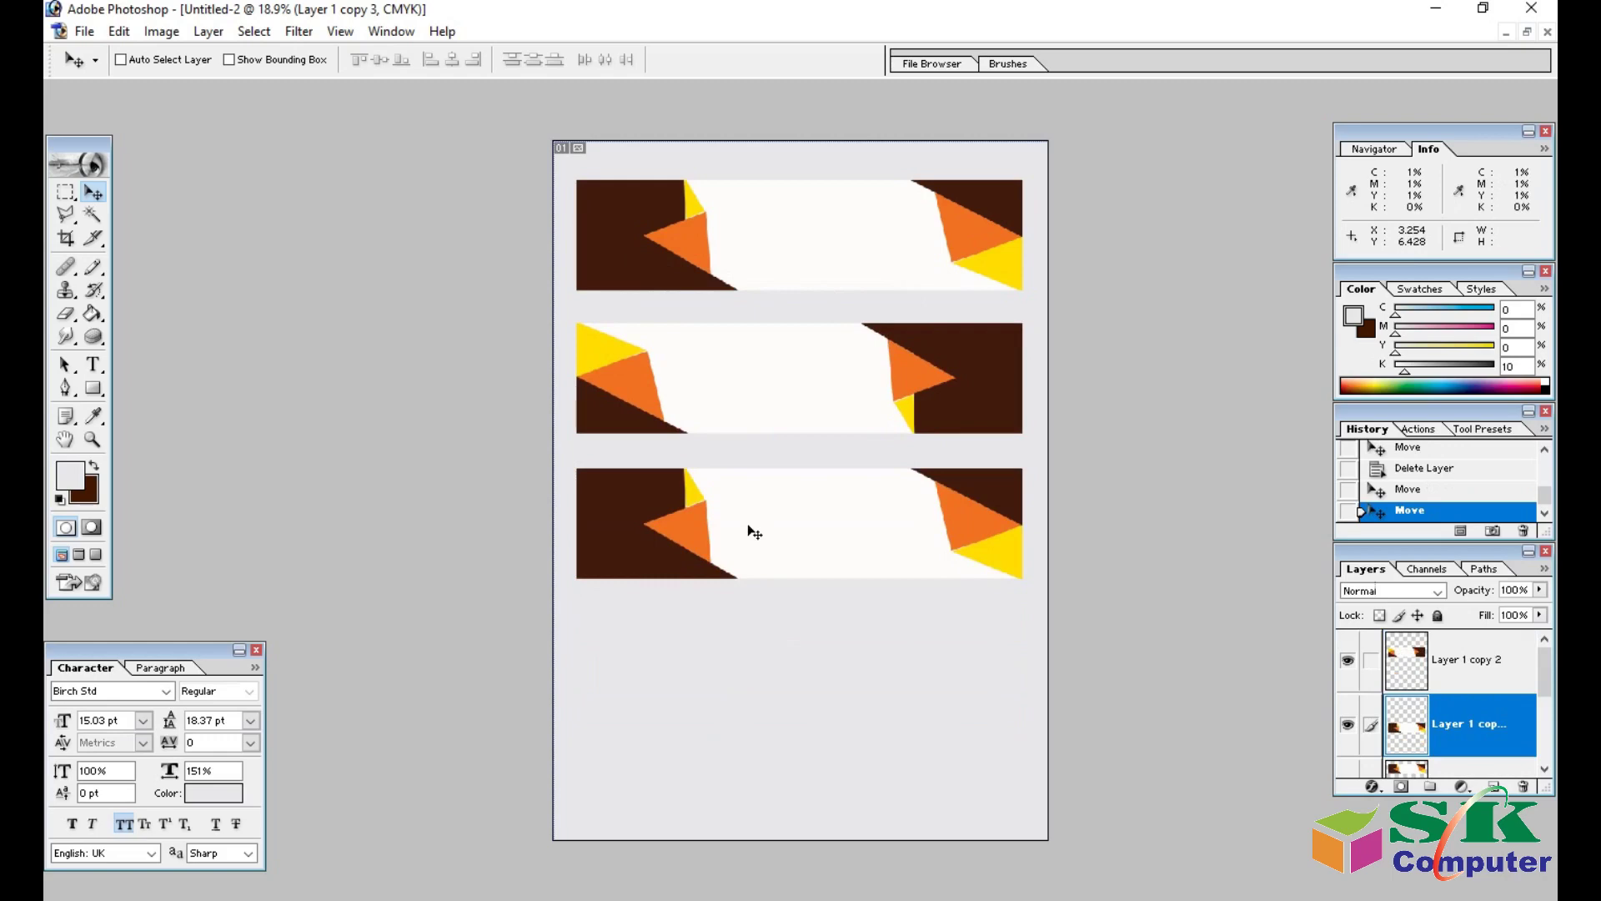
{"action": "key", "text": "ctrl+minus"}
{"action": "key", "text": "ctrl+plus"}
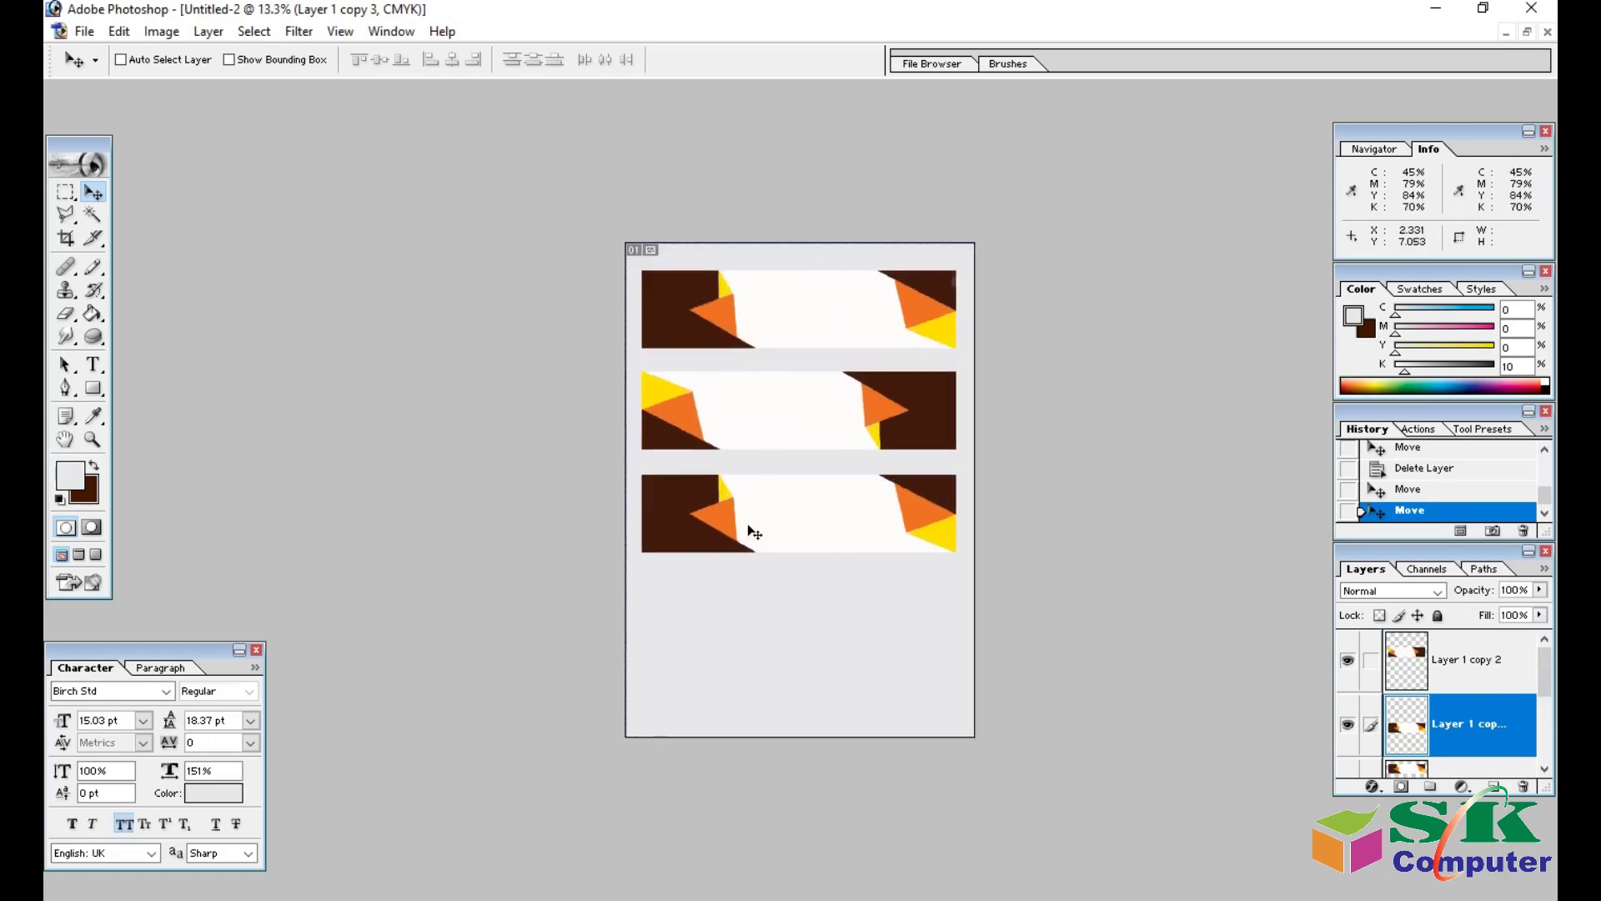
{"action": "key", "text": "ctrl+plus"}
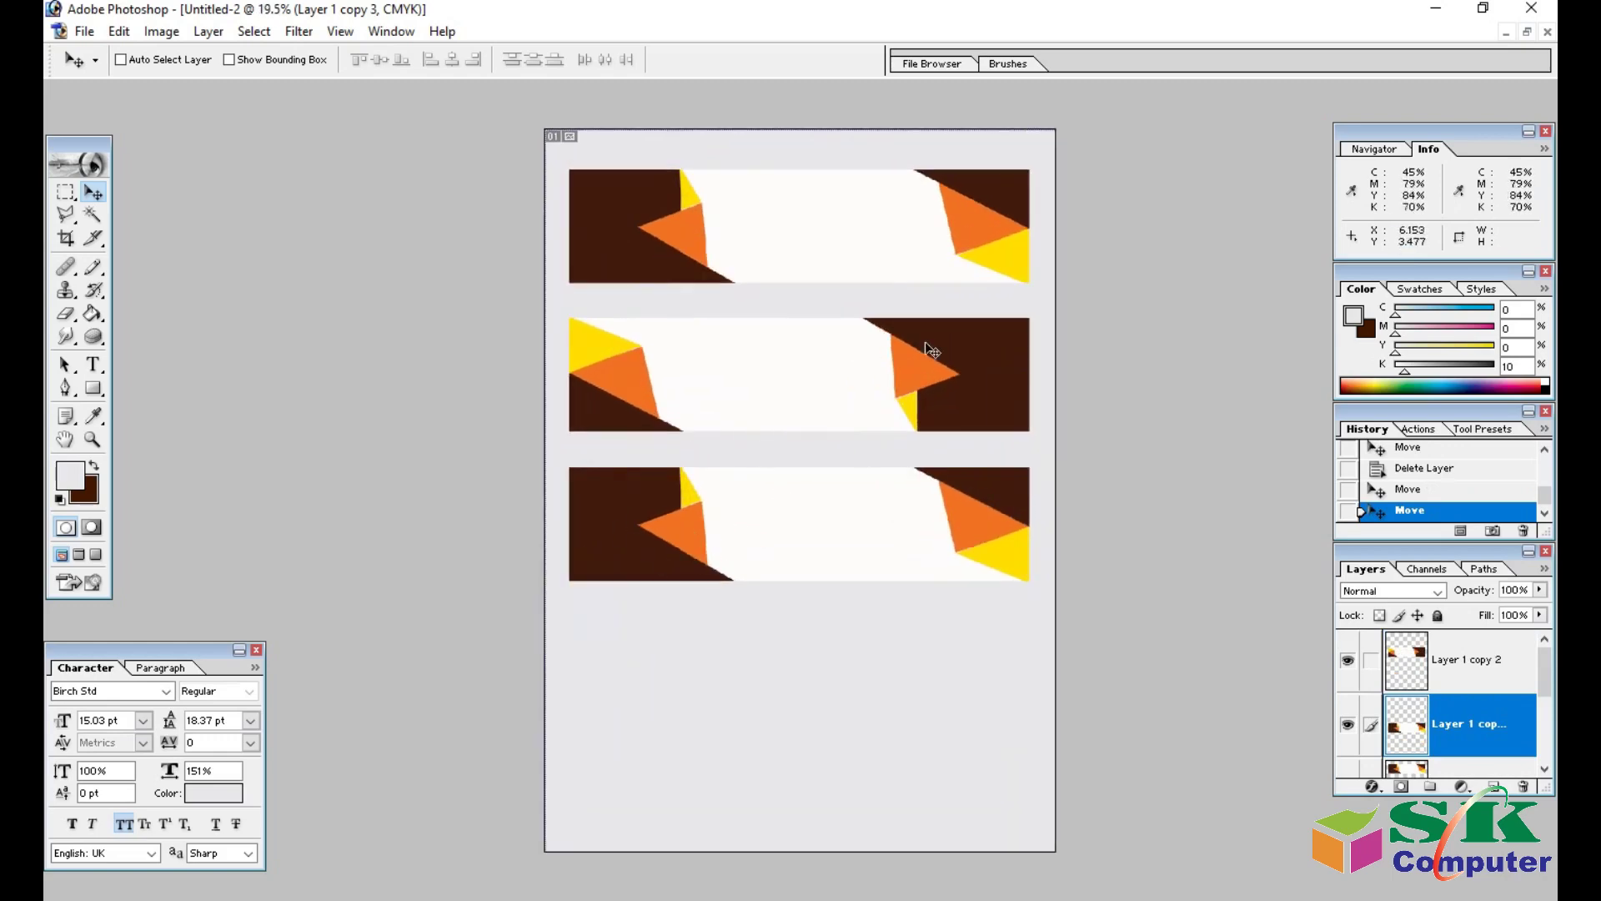
{"action": "key", "text": "ctrl+plus"}
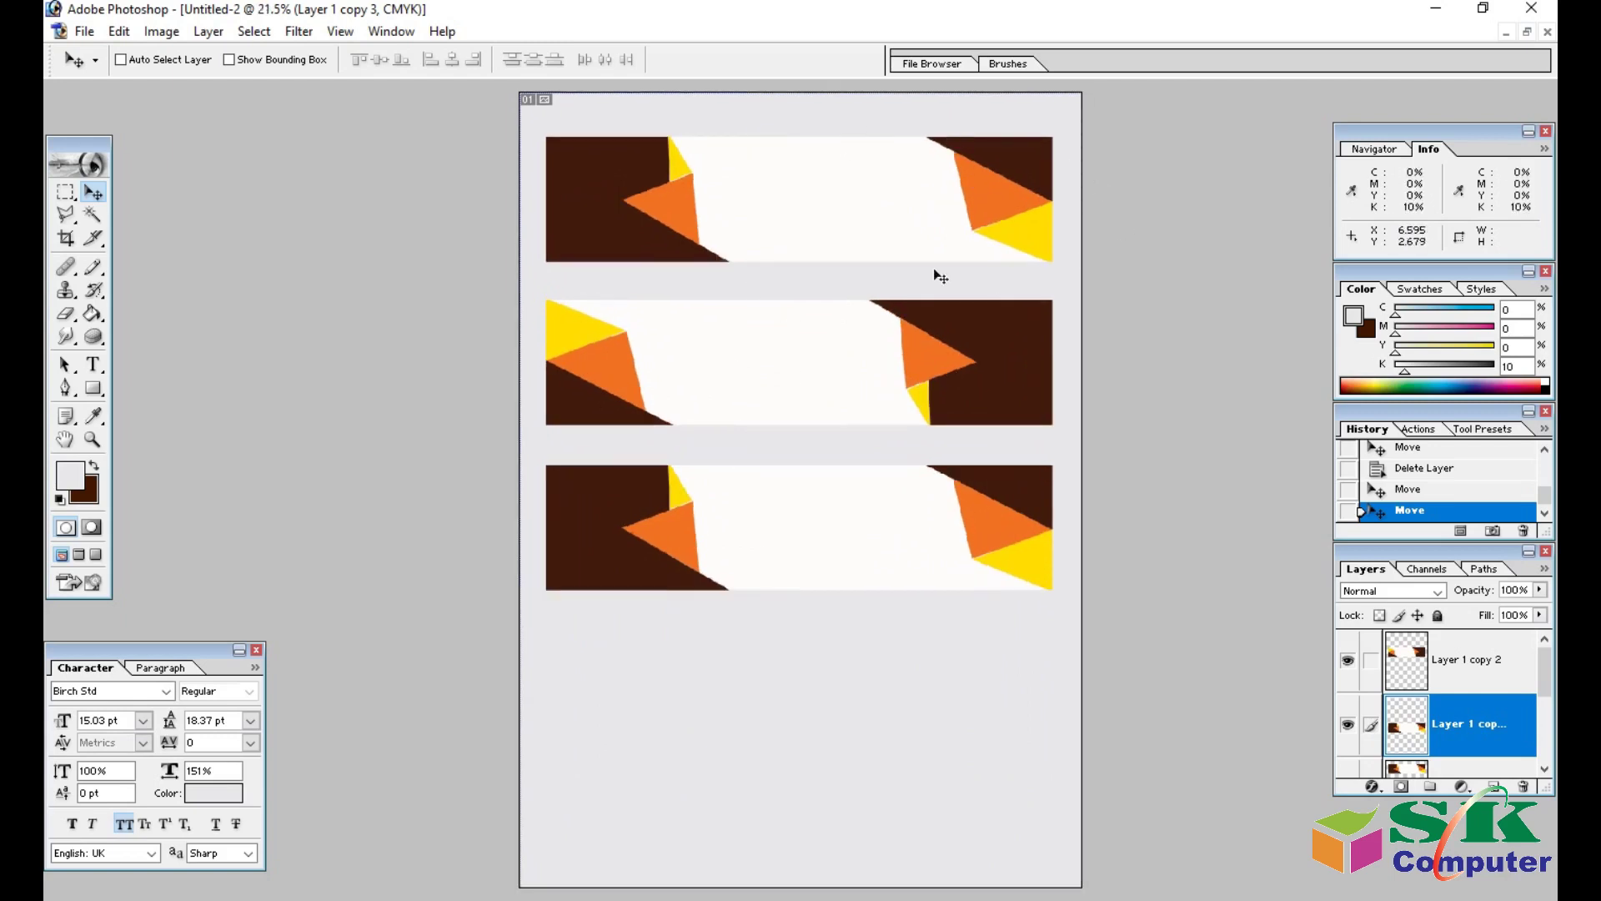
Start a text line in the top banner and set its colour to black (000000).
{"action": "left_click", "coordinate": [93, 365]}
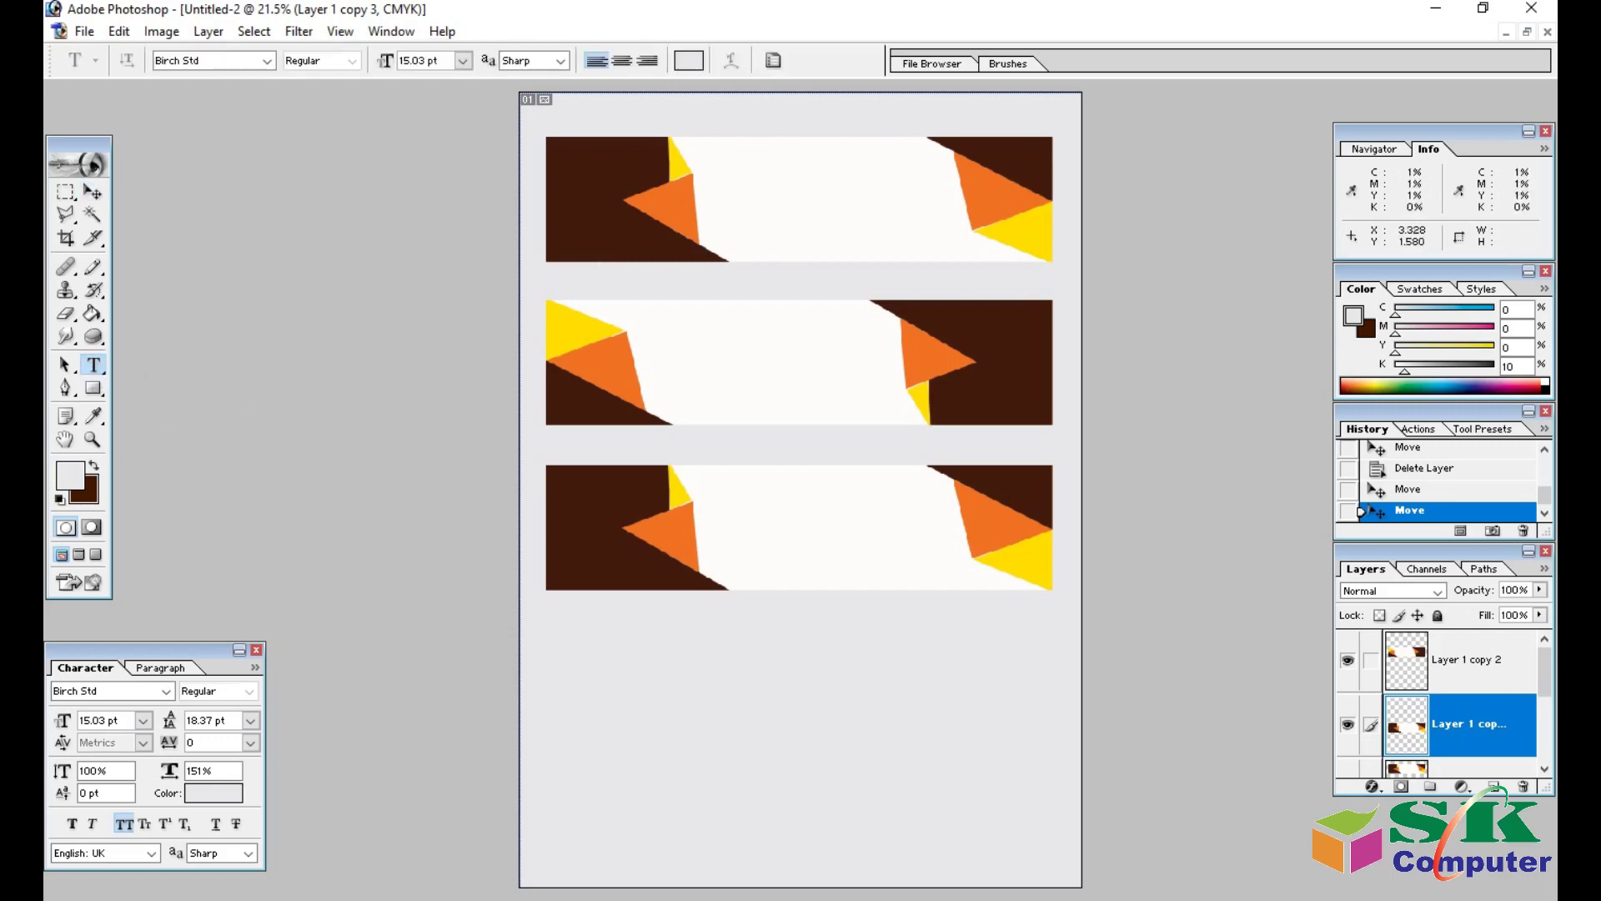
{"action": "left_click", "coordinate": [743, 187]}
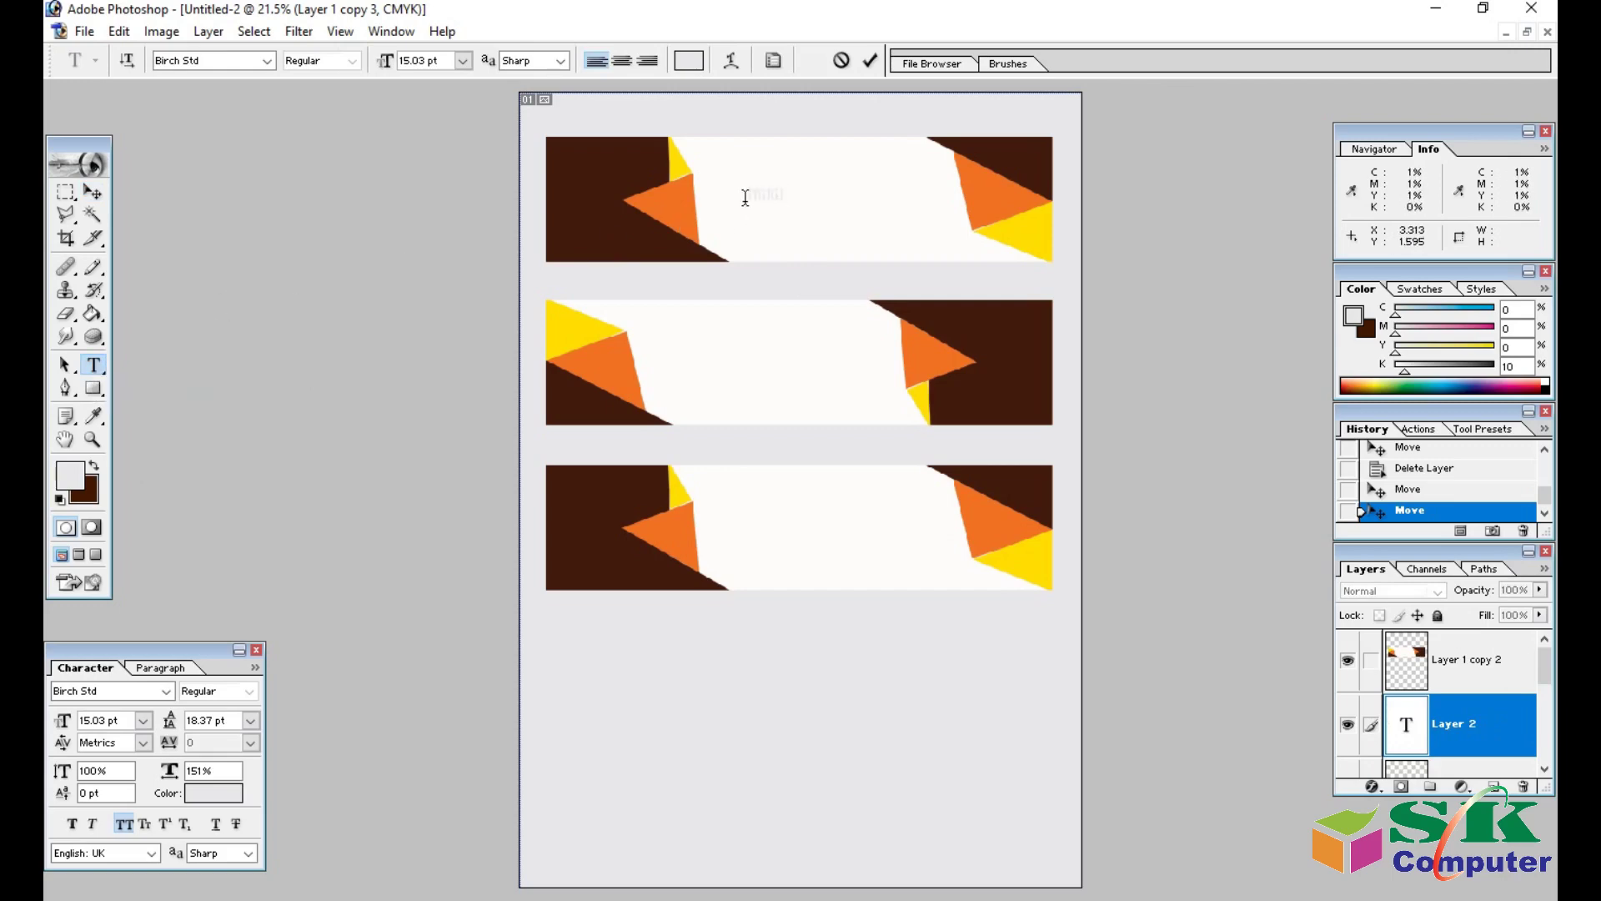
{"action": "left_click_drag", "start_coordinate": [788, 193], "coordinate": [746, 195]}
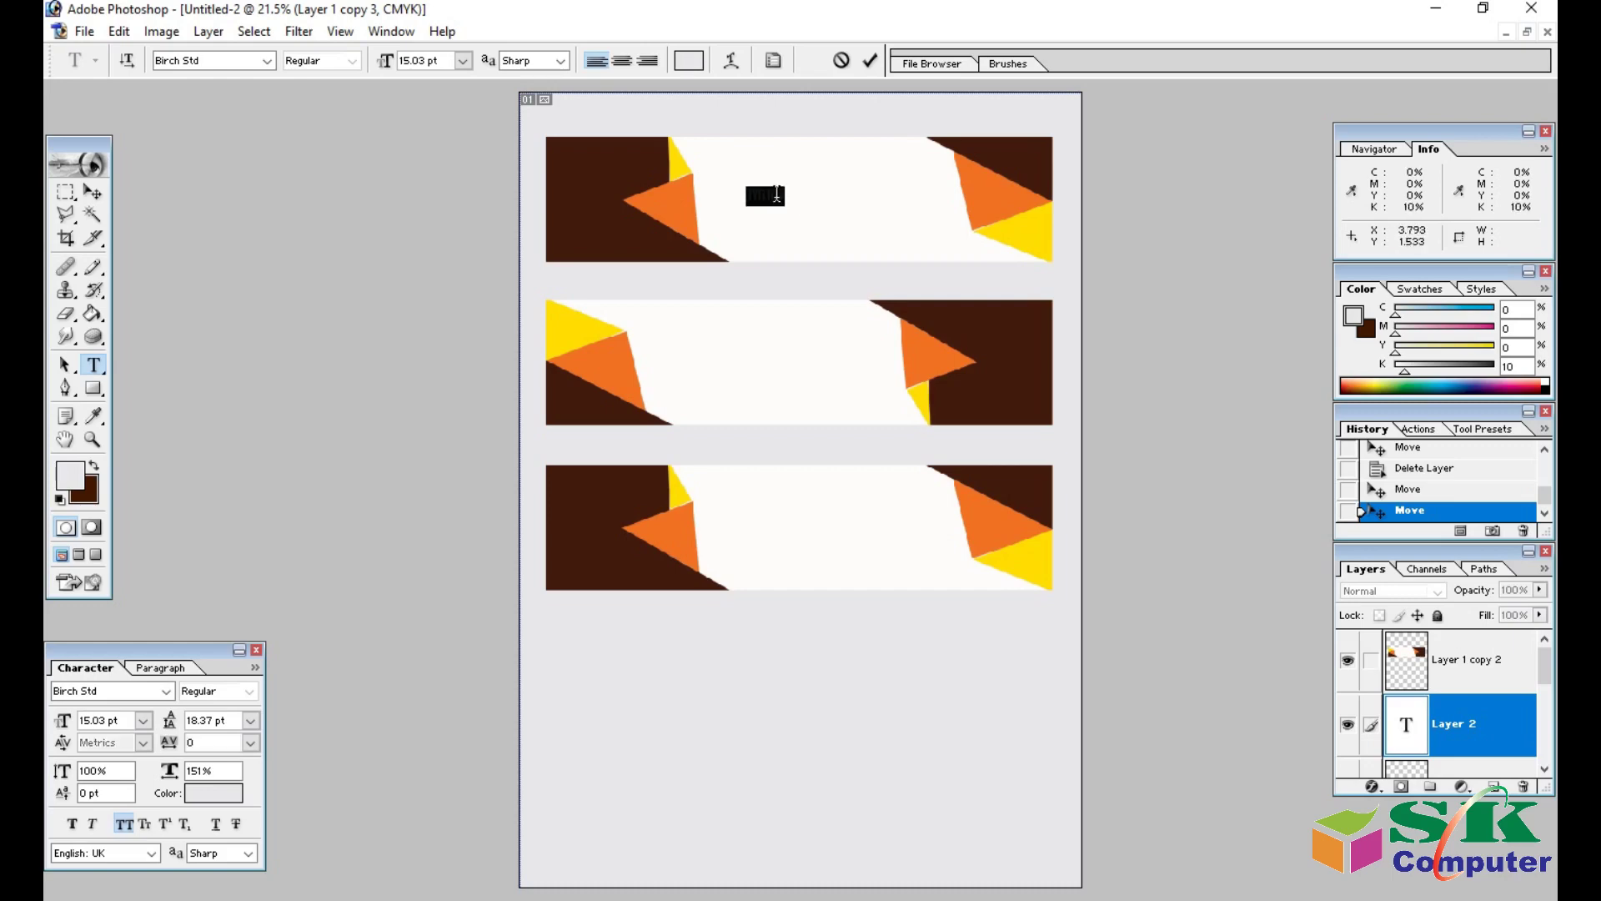
{"action": "left_click", "coordinate": [689, 60]}
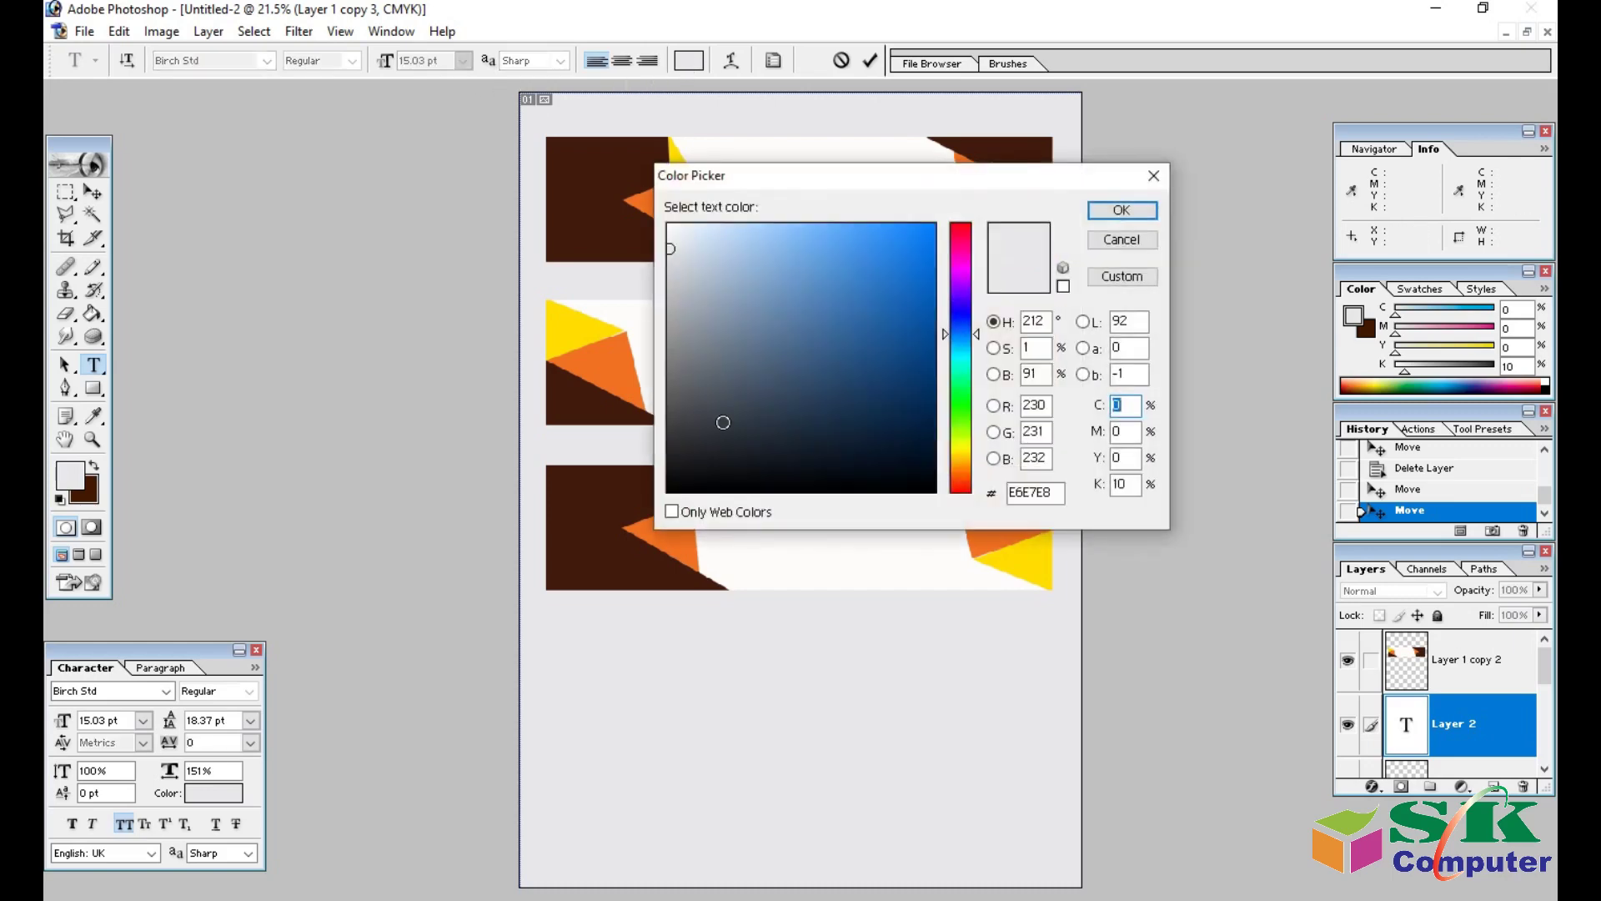
{"action": "left_click_drag", "start_coordinate": [720, 481], "coordinate": [648, 509]}
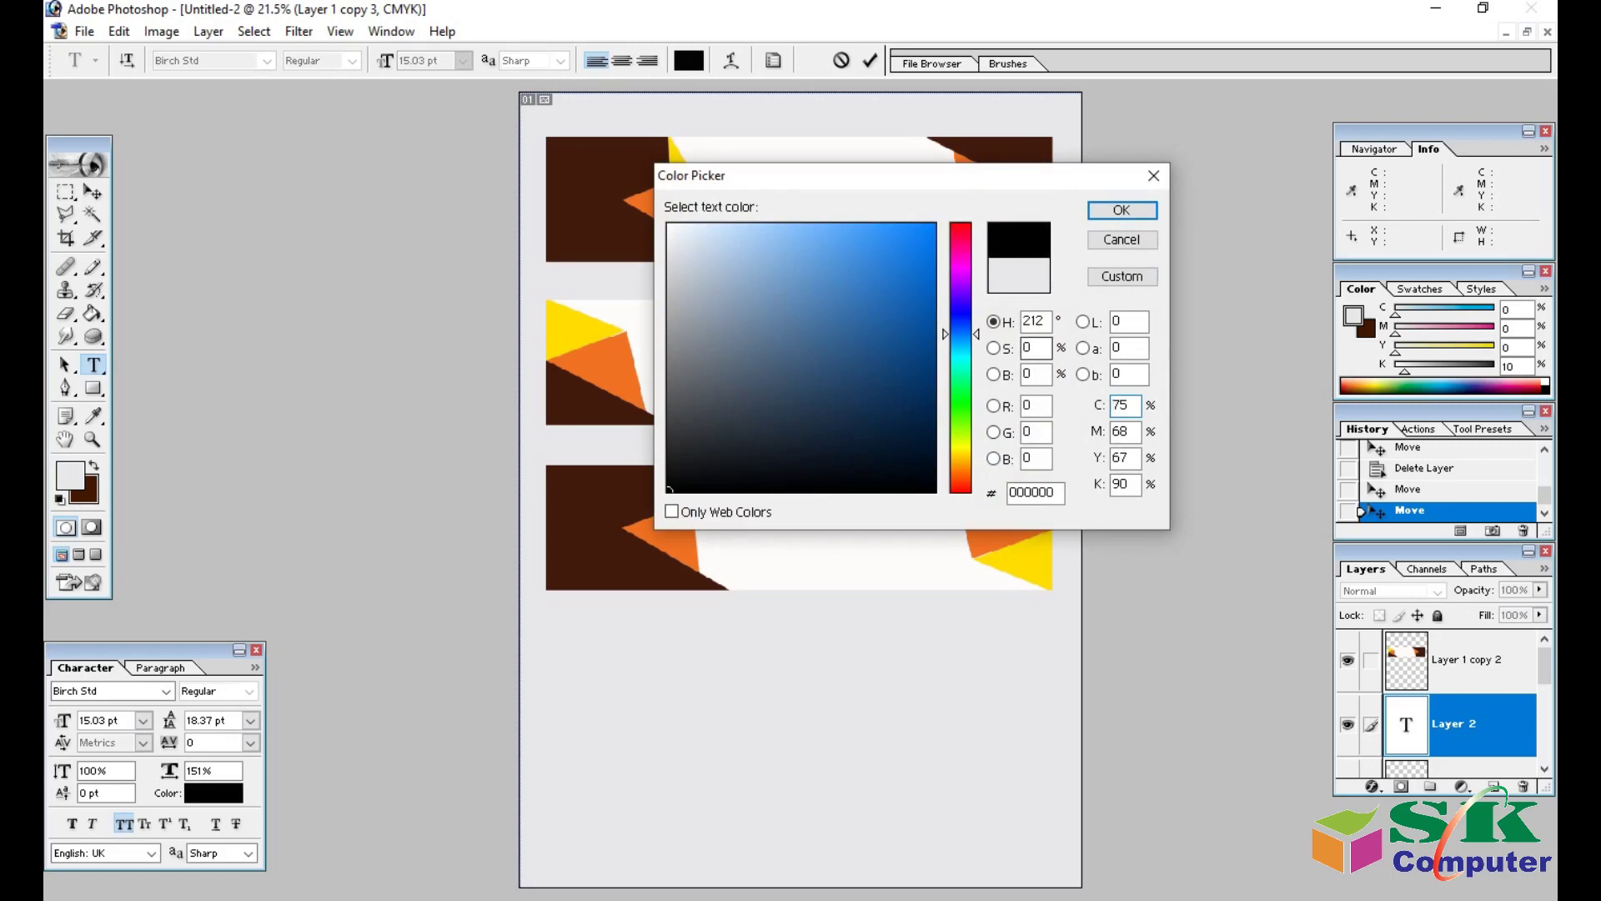
{"action": "left_click", "coordinate": [1121, 210]}
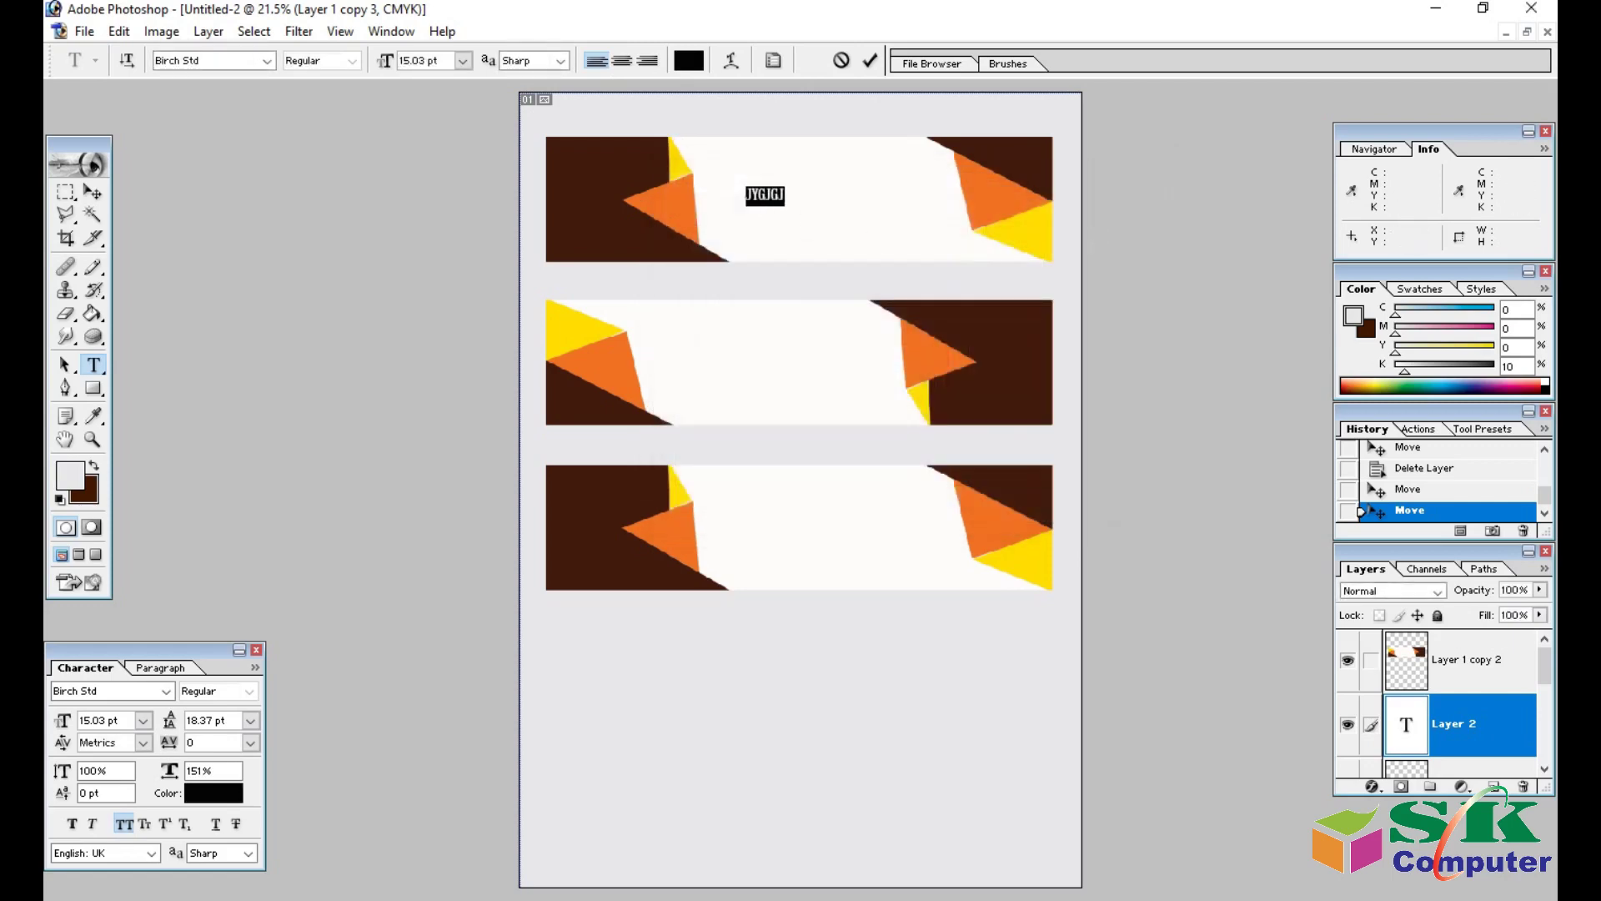
Set the text size to 48 pt and retype it as OFFICE.
{"action": "left_click", "coordinate": [463, 61]}
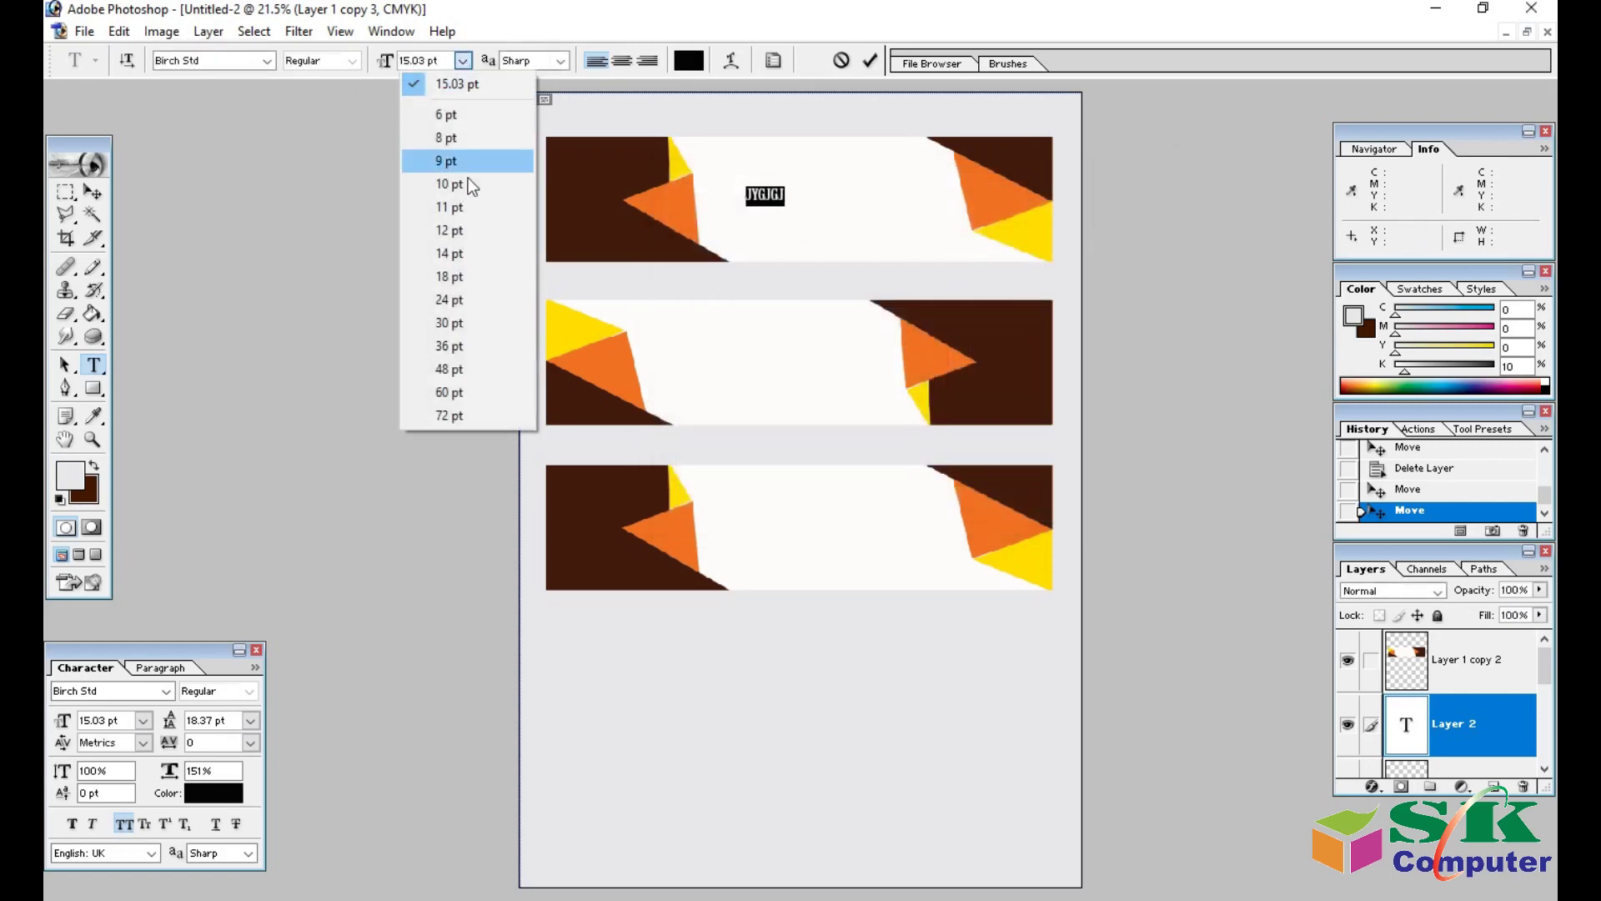
{"action": "left_click", "coordinate": [458, 300]}
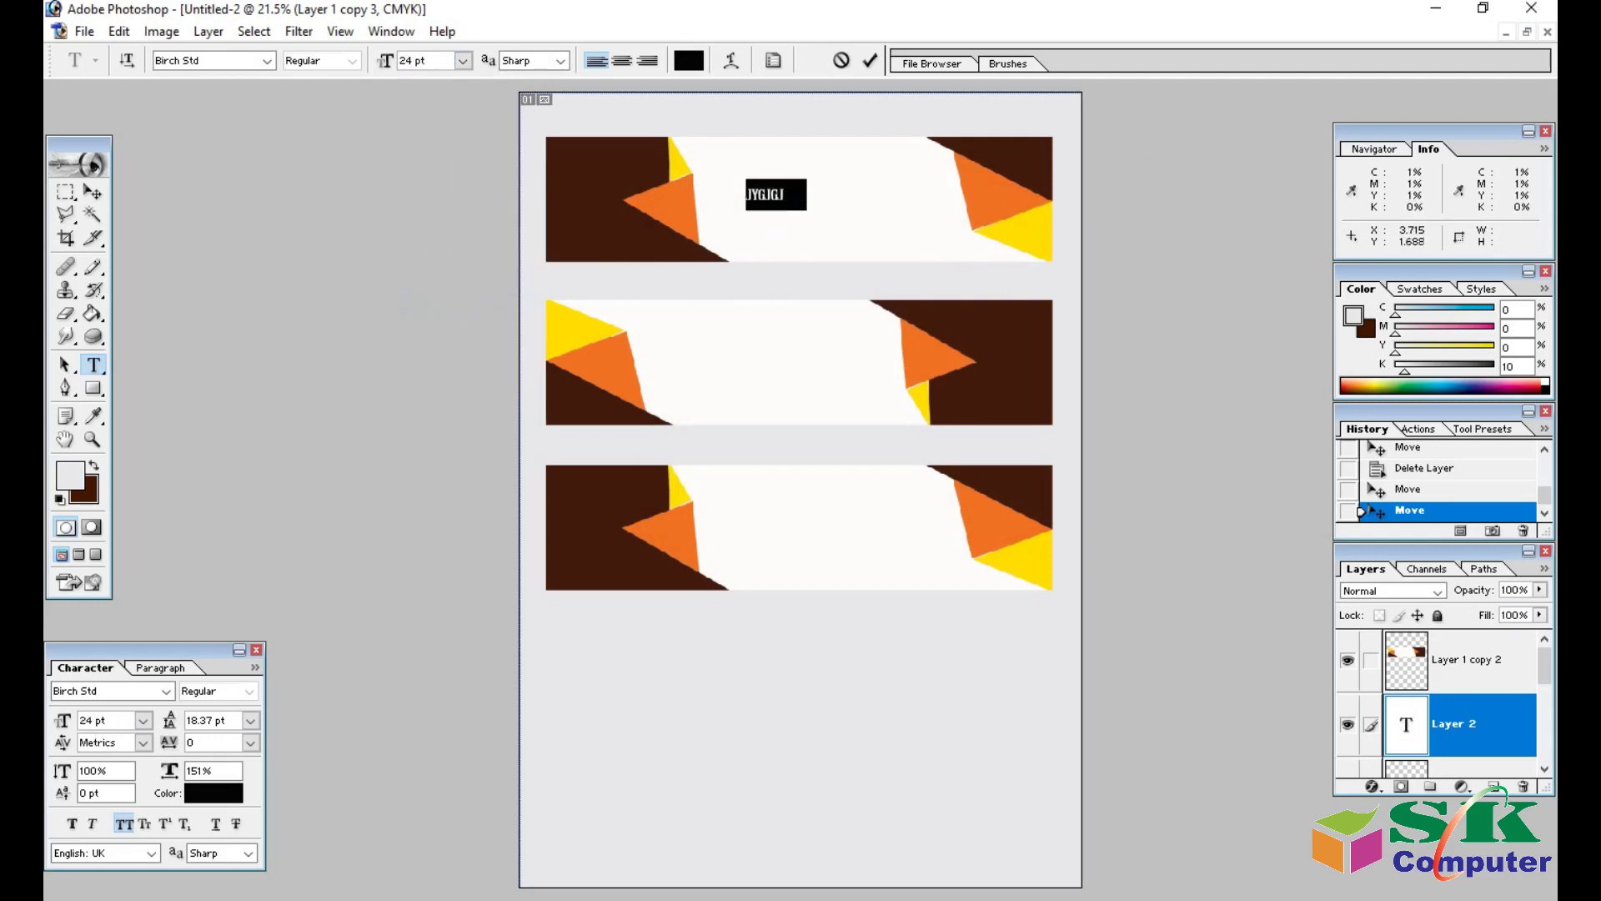
{"action": "left_click", "coordinate": [463, 61]}
{"action": "left_click", "coordinate": [467, 369]}
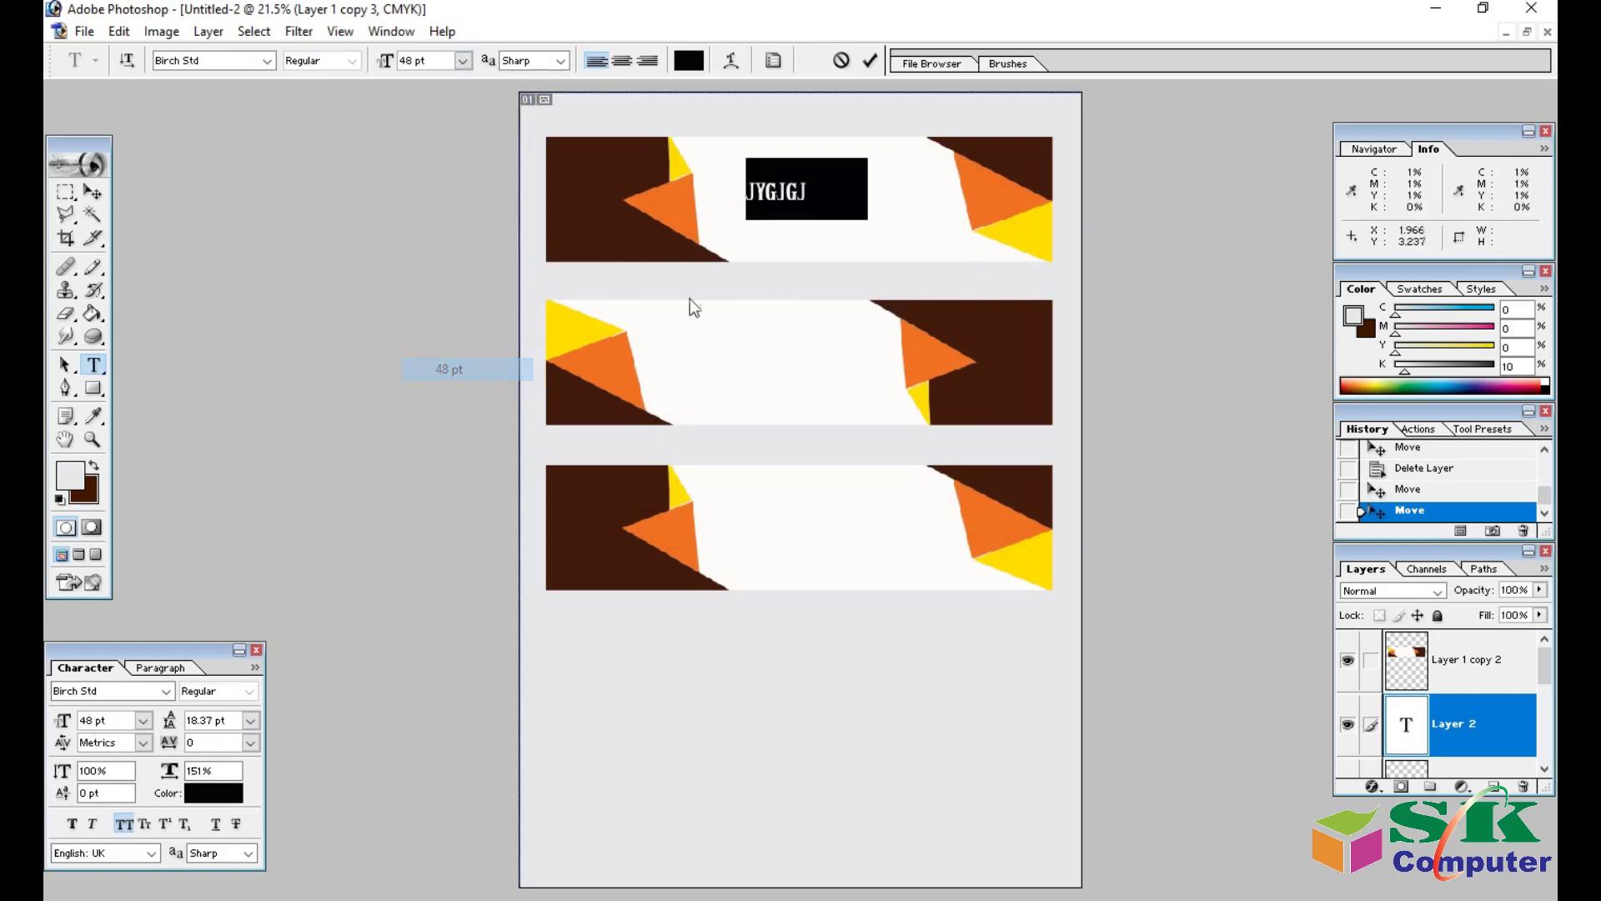
{"action": "key", "text": "ctrl+h"}
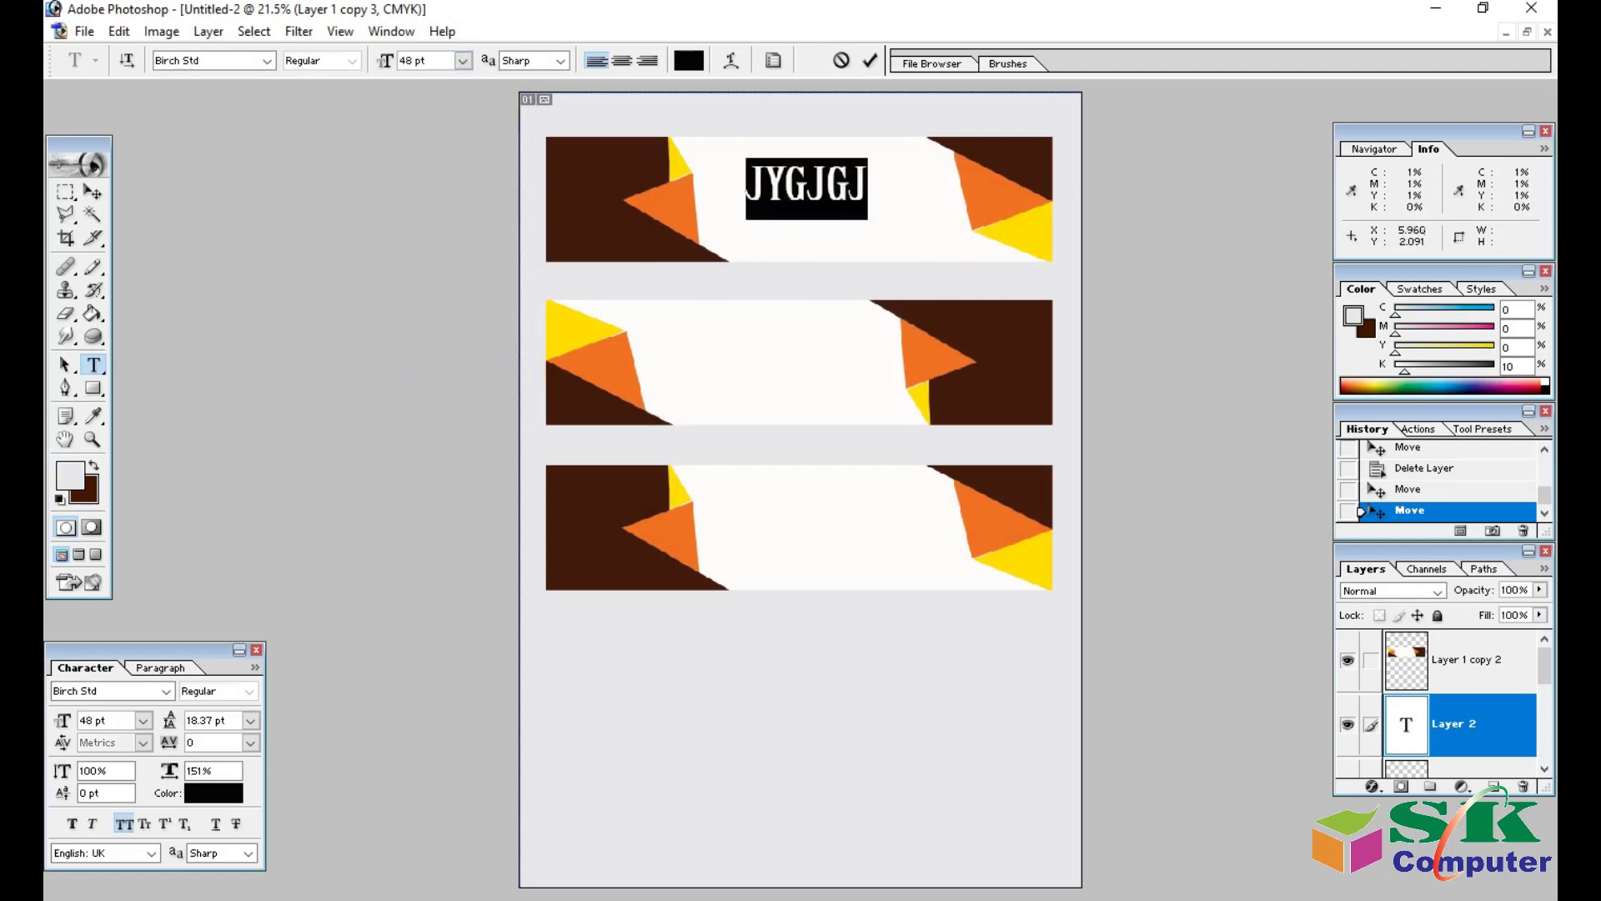
{"action": "left_click", "coordinate": [786, 190]}
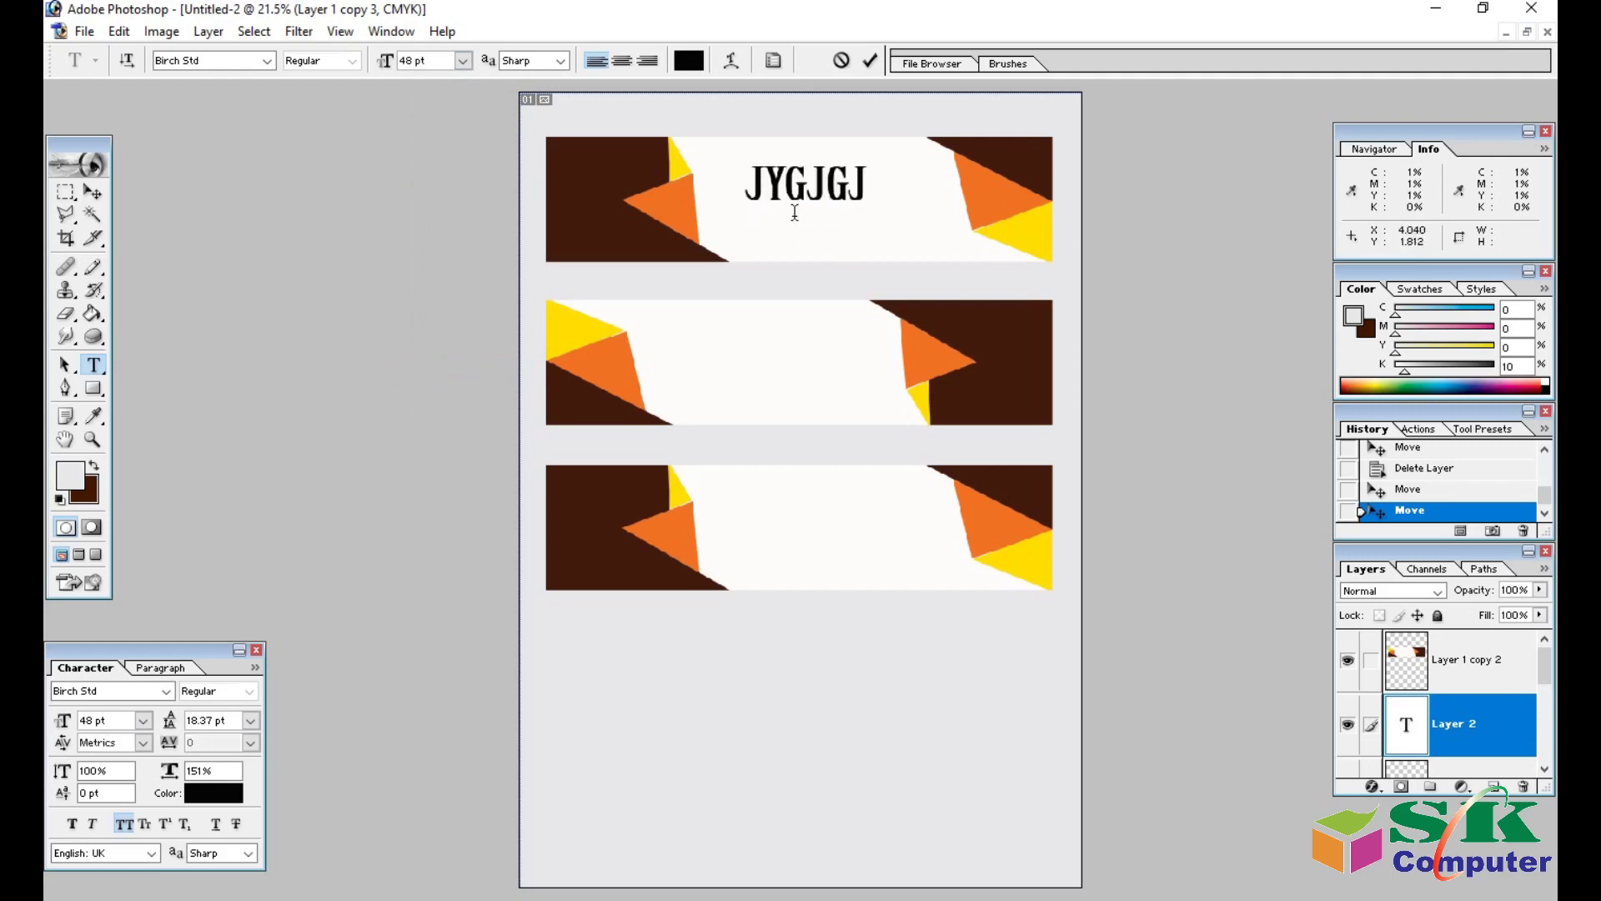
{"action": "double_click", "coordinate": [798, 185]}
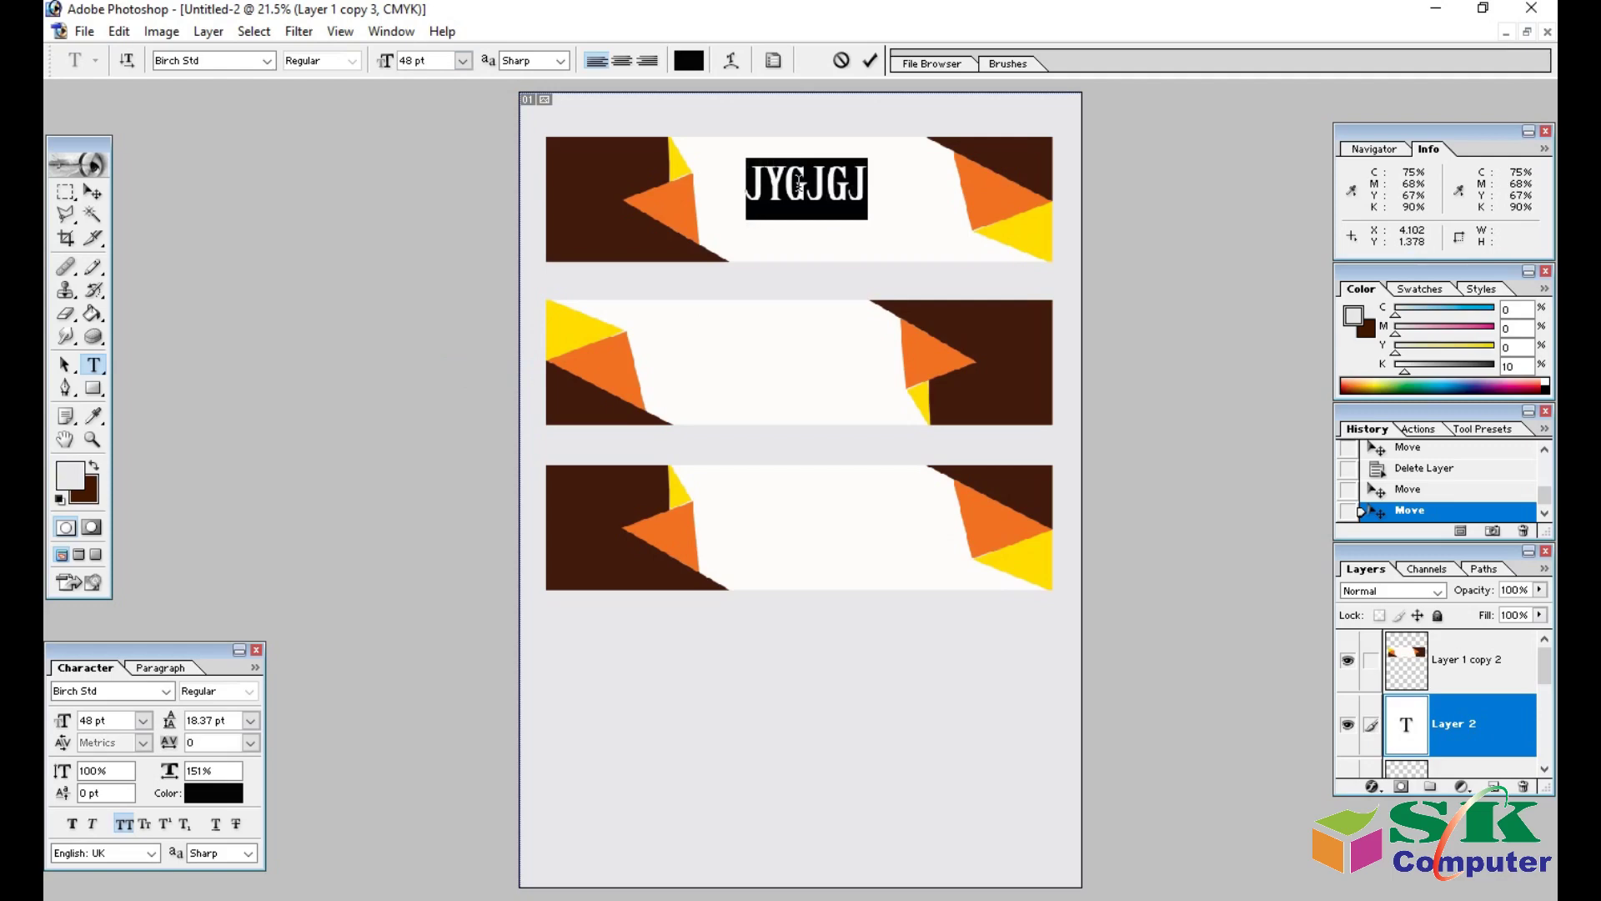
{"action": "left_click", "coordinate": [798, 184]}
{"action": "key", "text": "BackSpace"}
{"action": "key", "text": "BackSpace"}
{"action": "key", "text": "BackSpace"}
{"action": "type", "text": "OFF"}
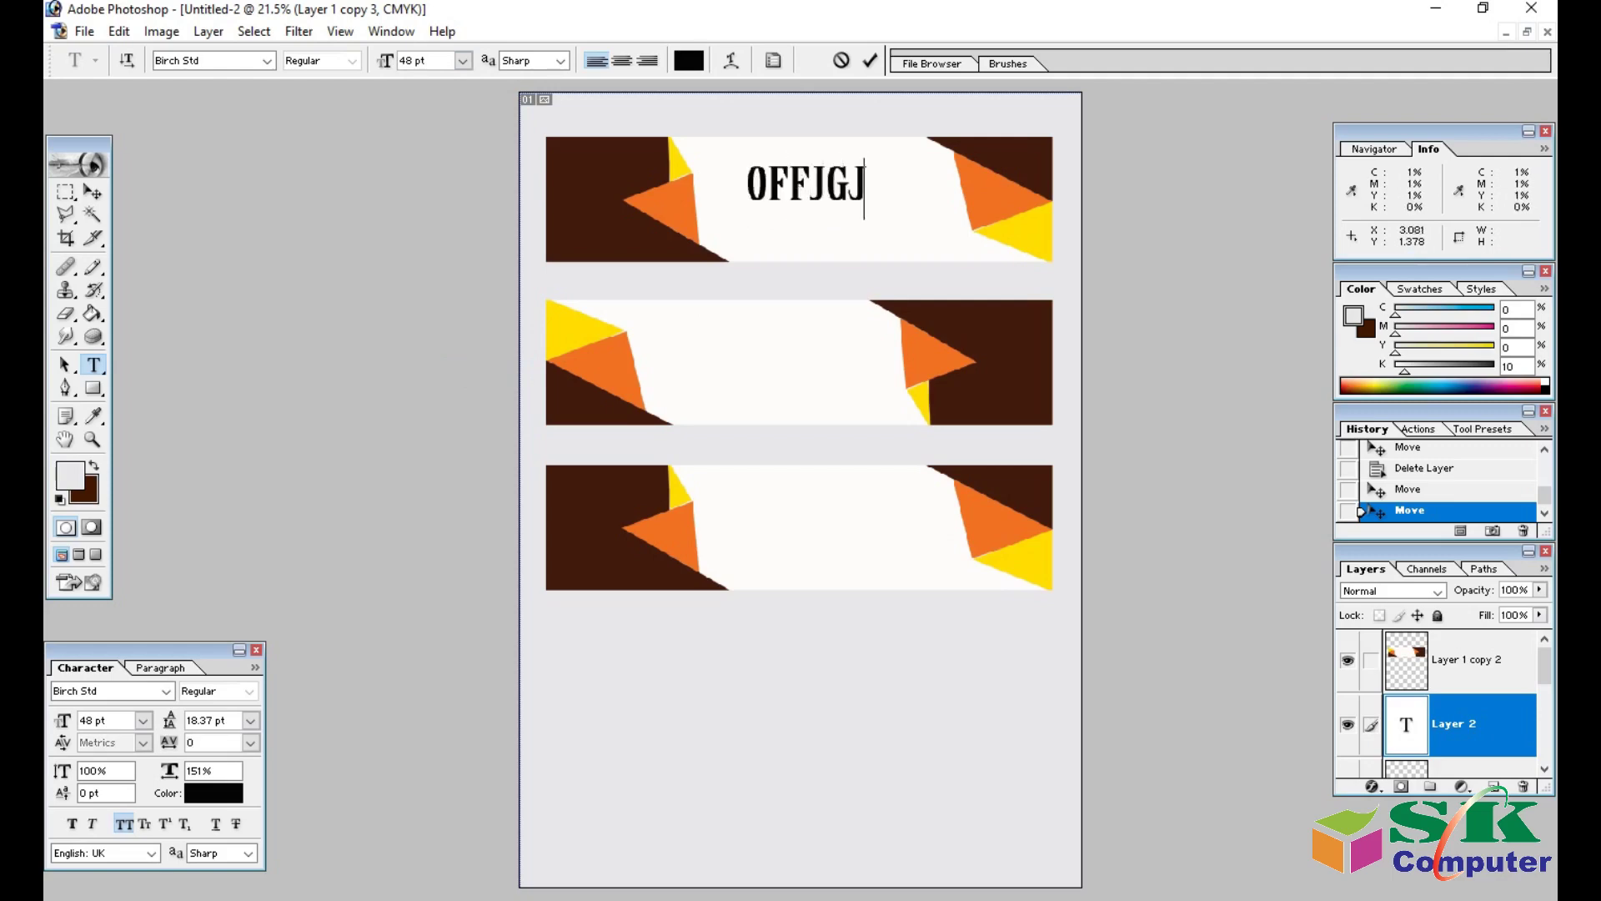
{"action": "left_click", "coordinate": [93, 192]}
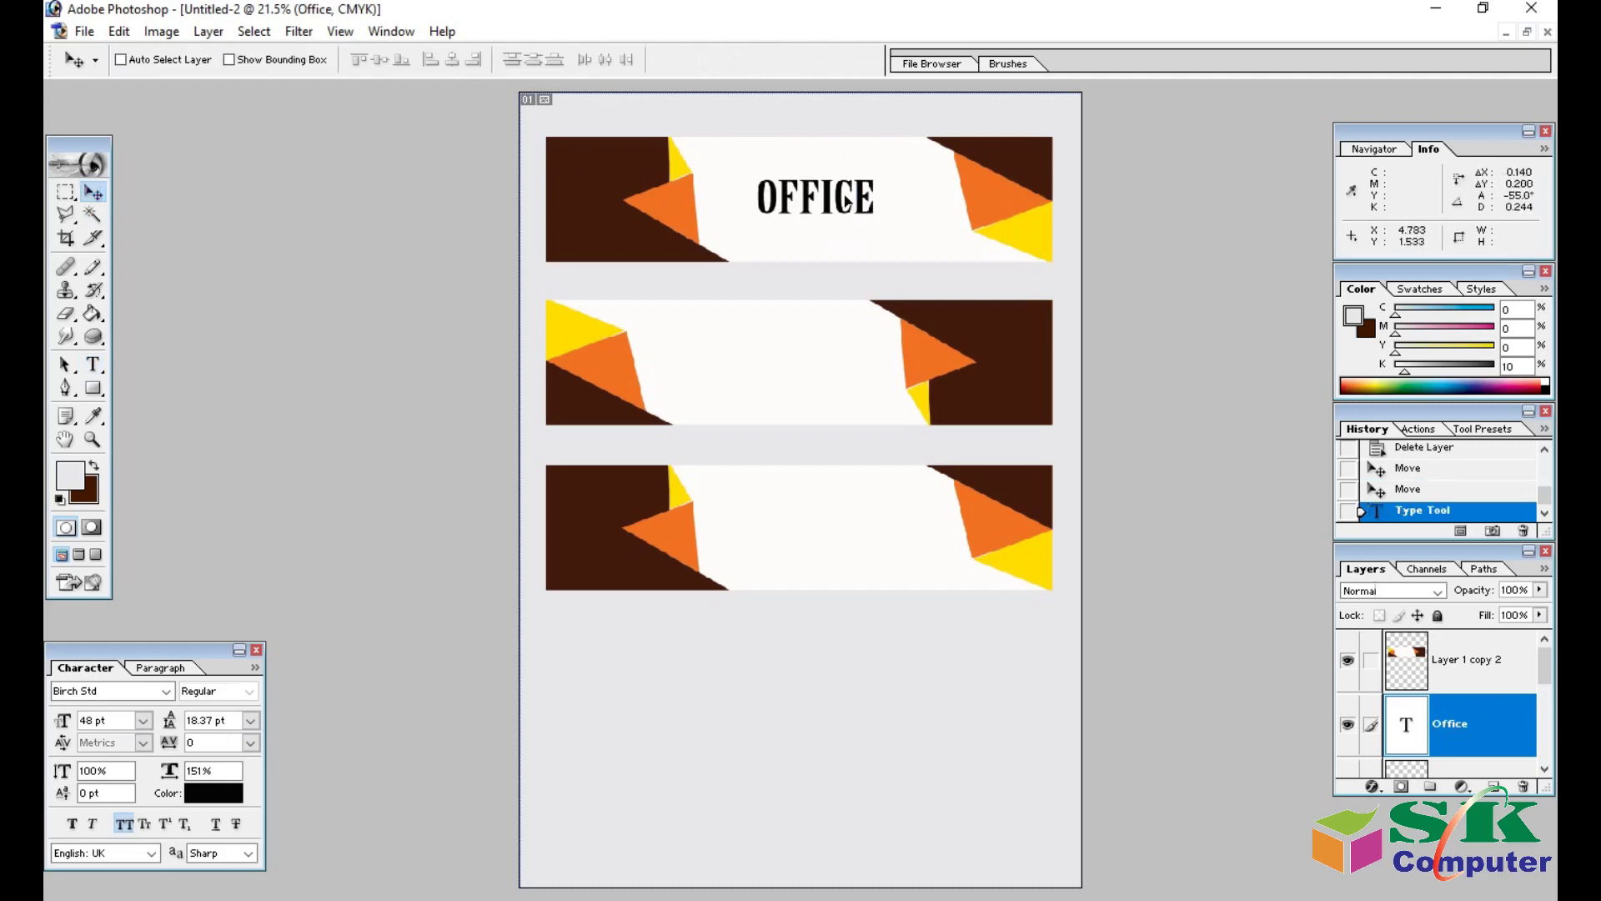
Duplicate the OFFICE text into the middle banner and retype it as DATABASE.
{"action": "left_click_drag", "start_coordinate": [847, 203], "coordinate": [833, 183]}
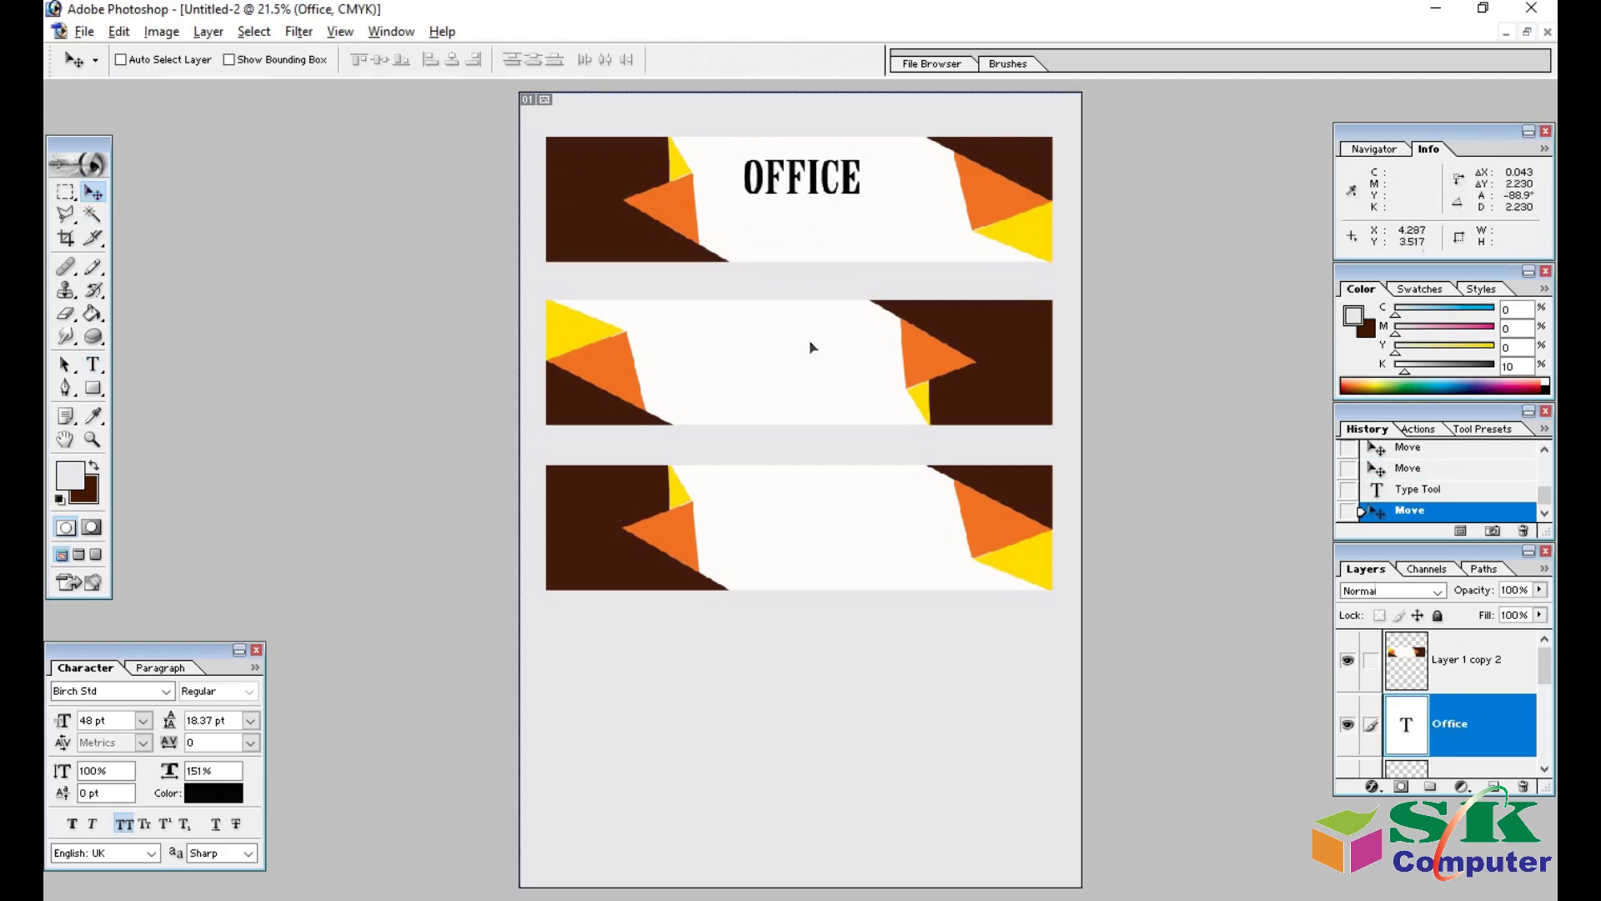
{"action": "left_click", "coordinate": [772, 375], "text": "alt"}
{"action": "key", "text": "ctrl+shift+bracketright"}
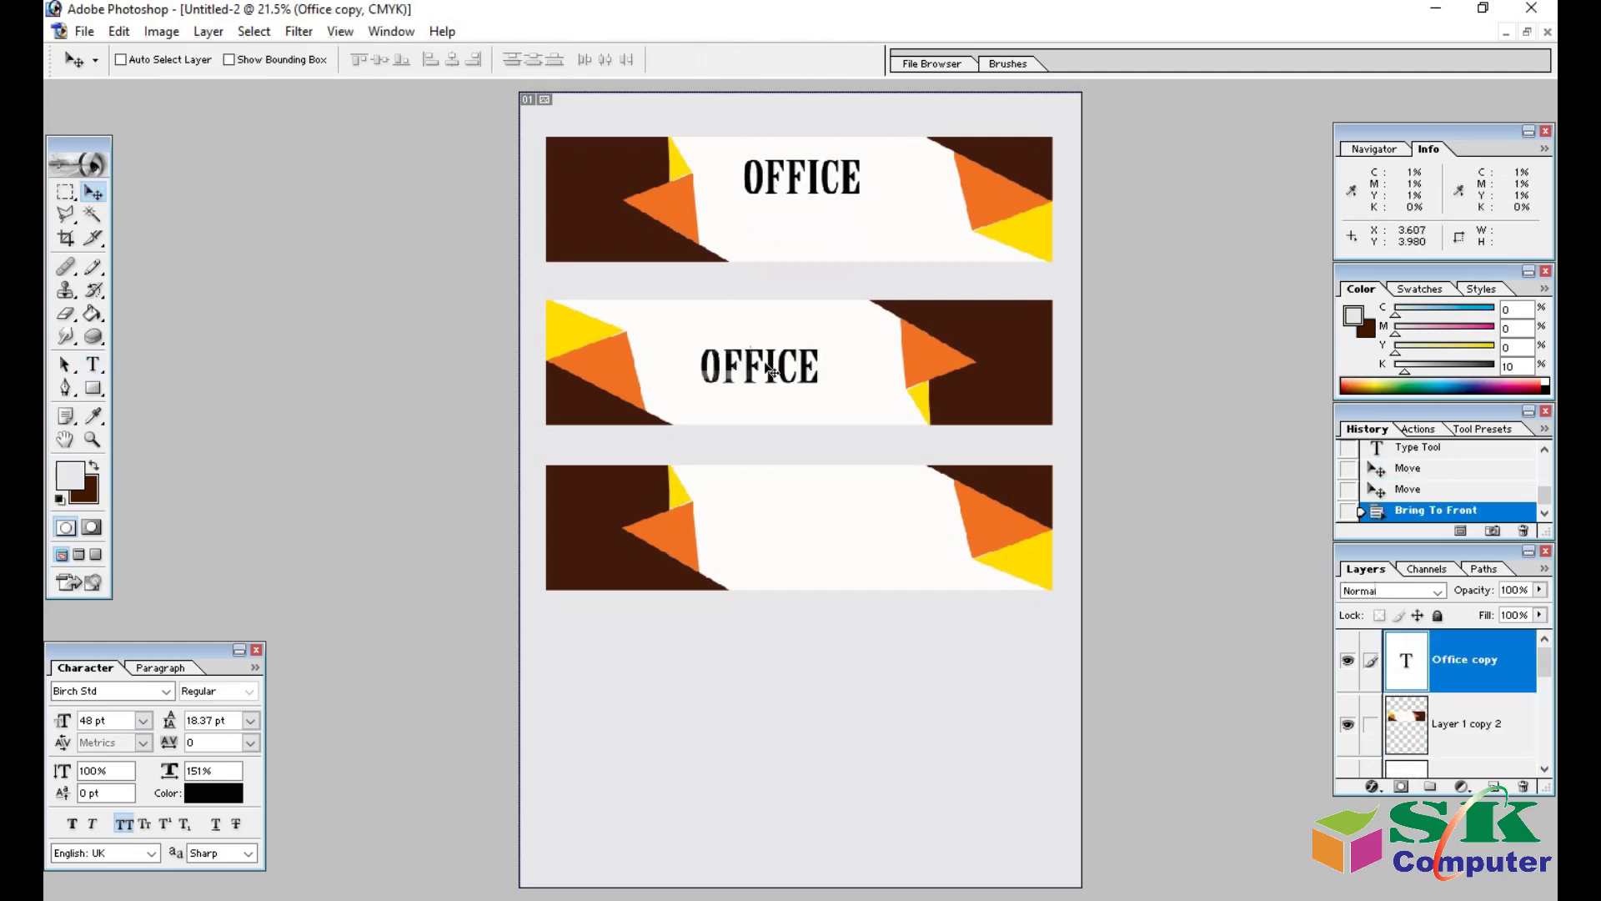
{"action": "left_click_drag", "start_coordinate": [772, 372], "coordinate": [758, 360]}
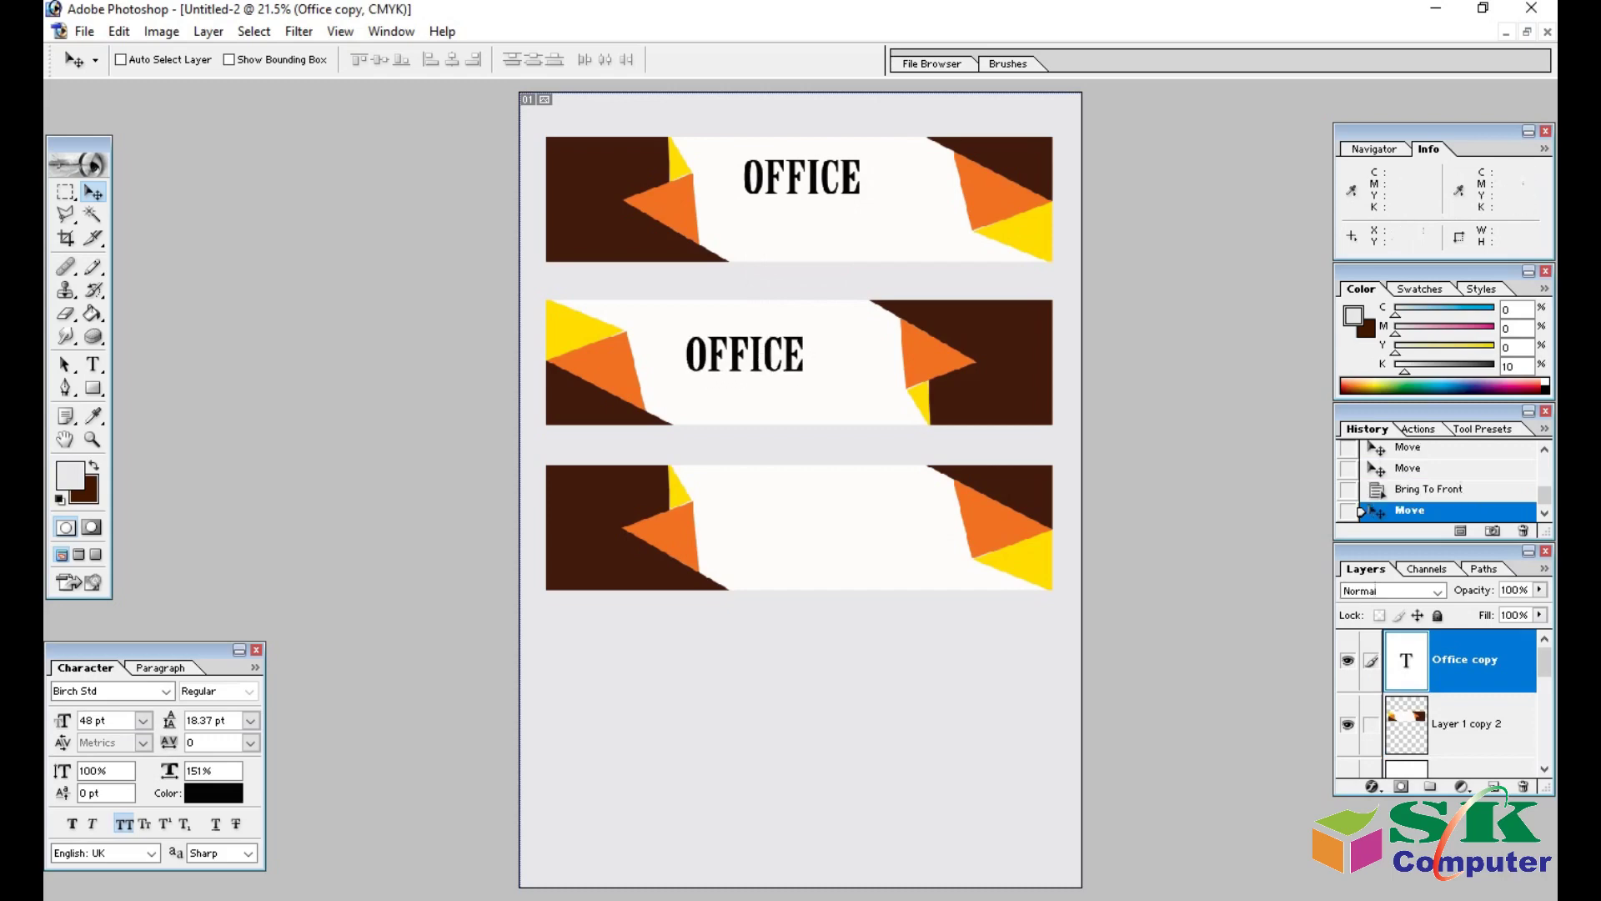
{"action": "left_click", "coordinate": [93, 365]}
{"action": "double_click", "coordinate": [754, 362]}
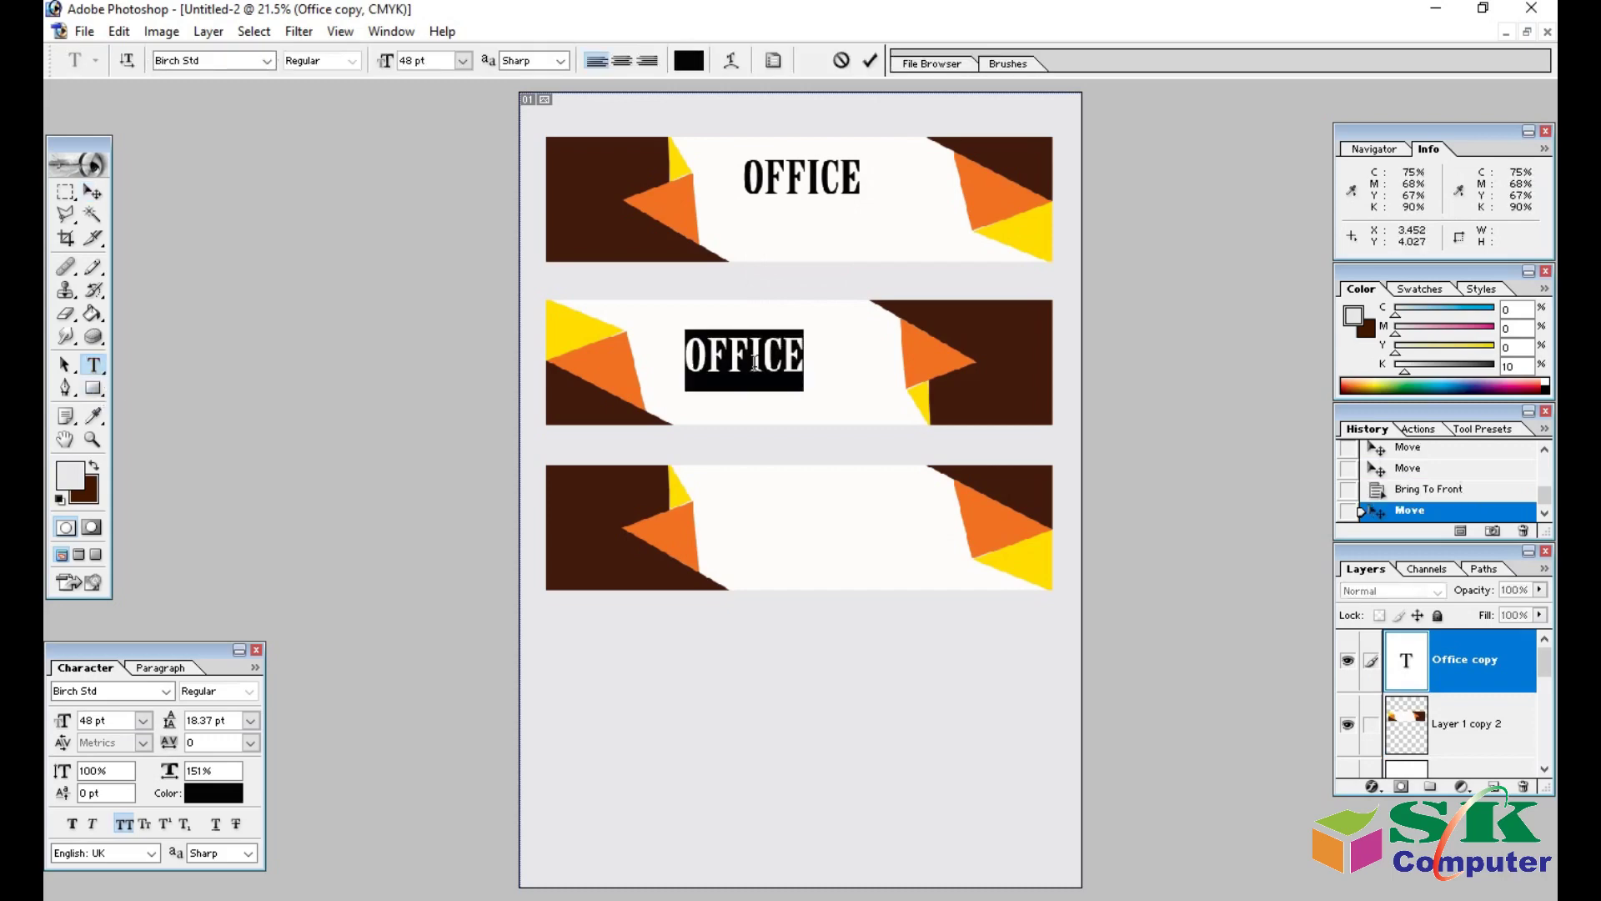
{"action": "type", "text": "DATA"}
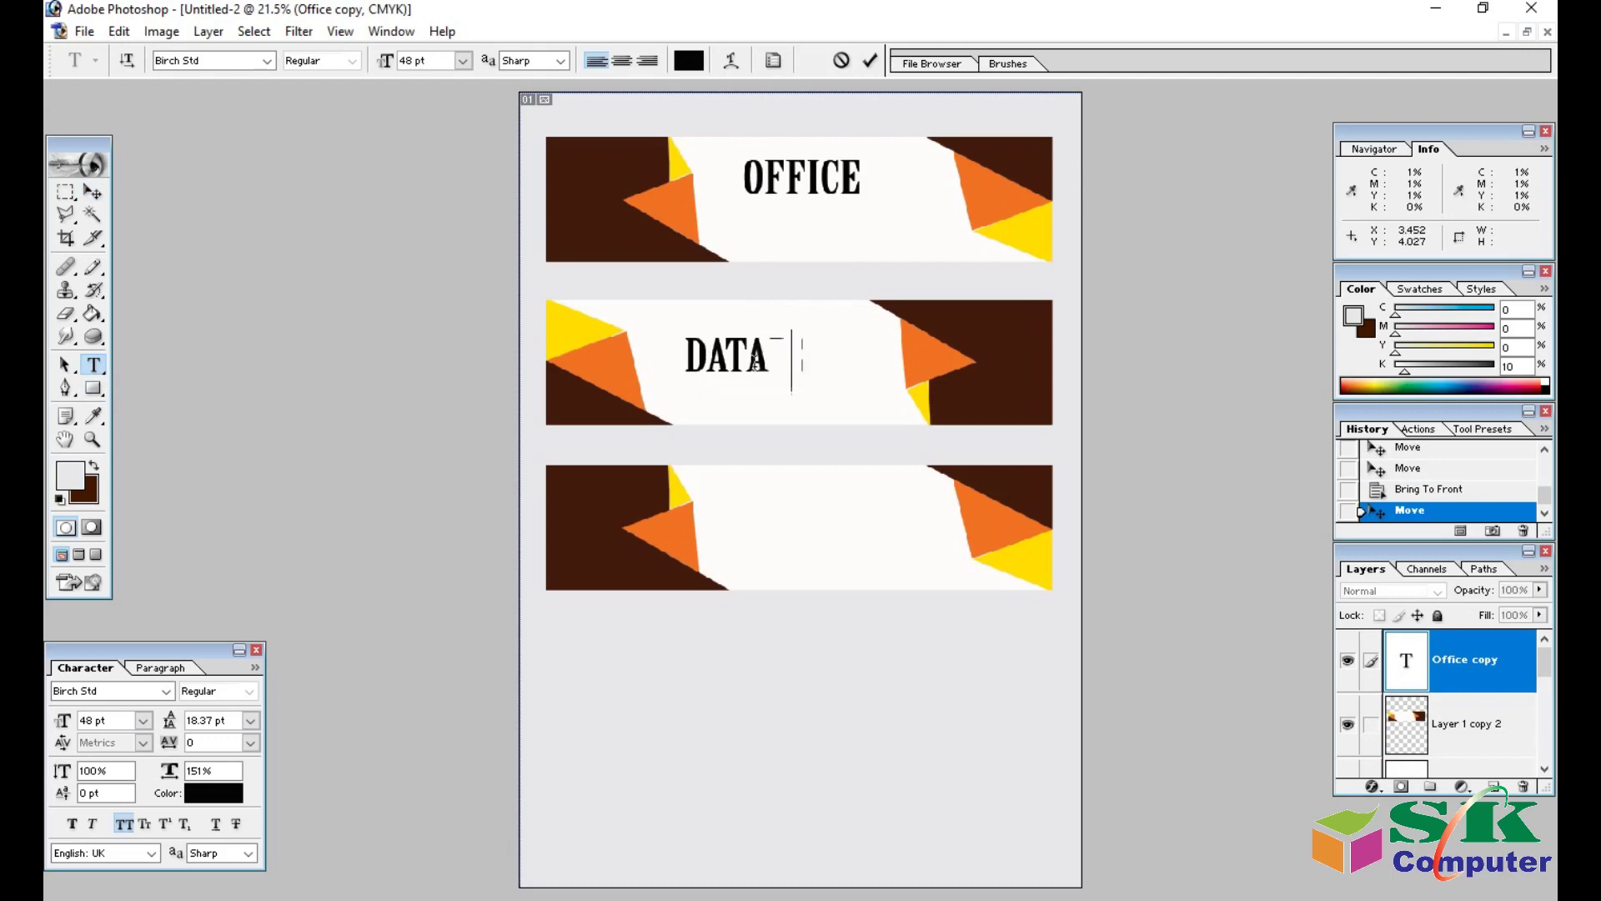
{"action": "type", "text": "BASE"}
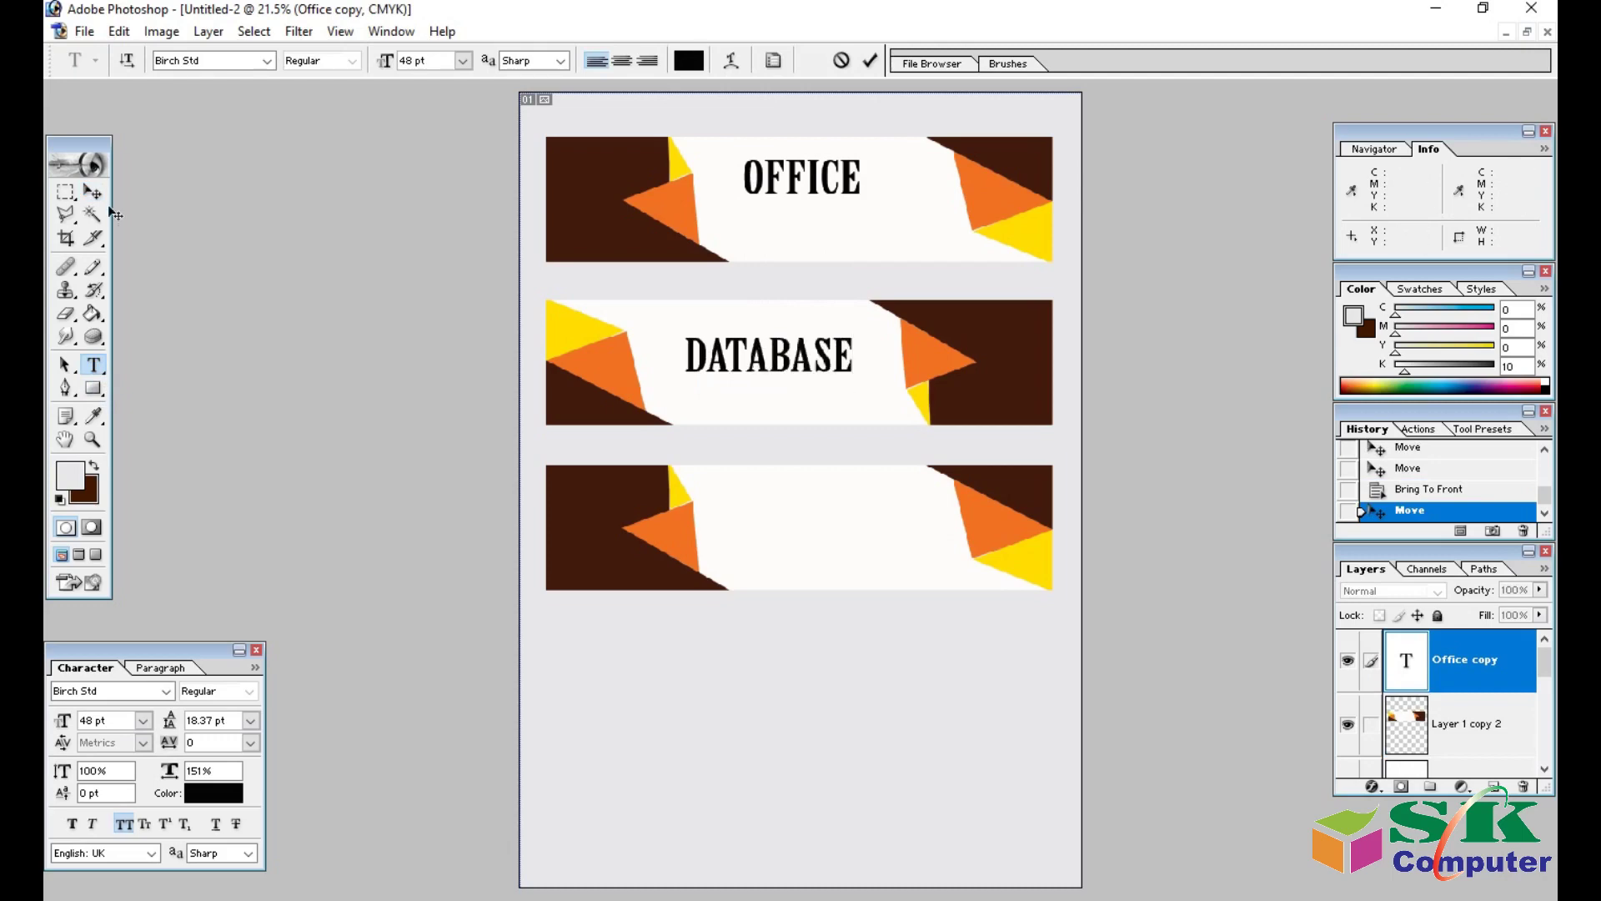
{"action": "left_click", "coordinate": [94, 192]}
Copy DATABASE into the bottom banner and retype it as GRAPHICS.
{"action": "left_click_drag", "start_coordinate": [779, 357], "coordinate": [805, 531]}
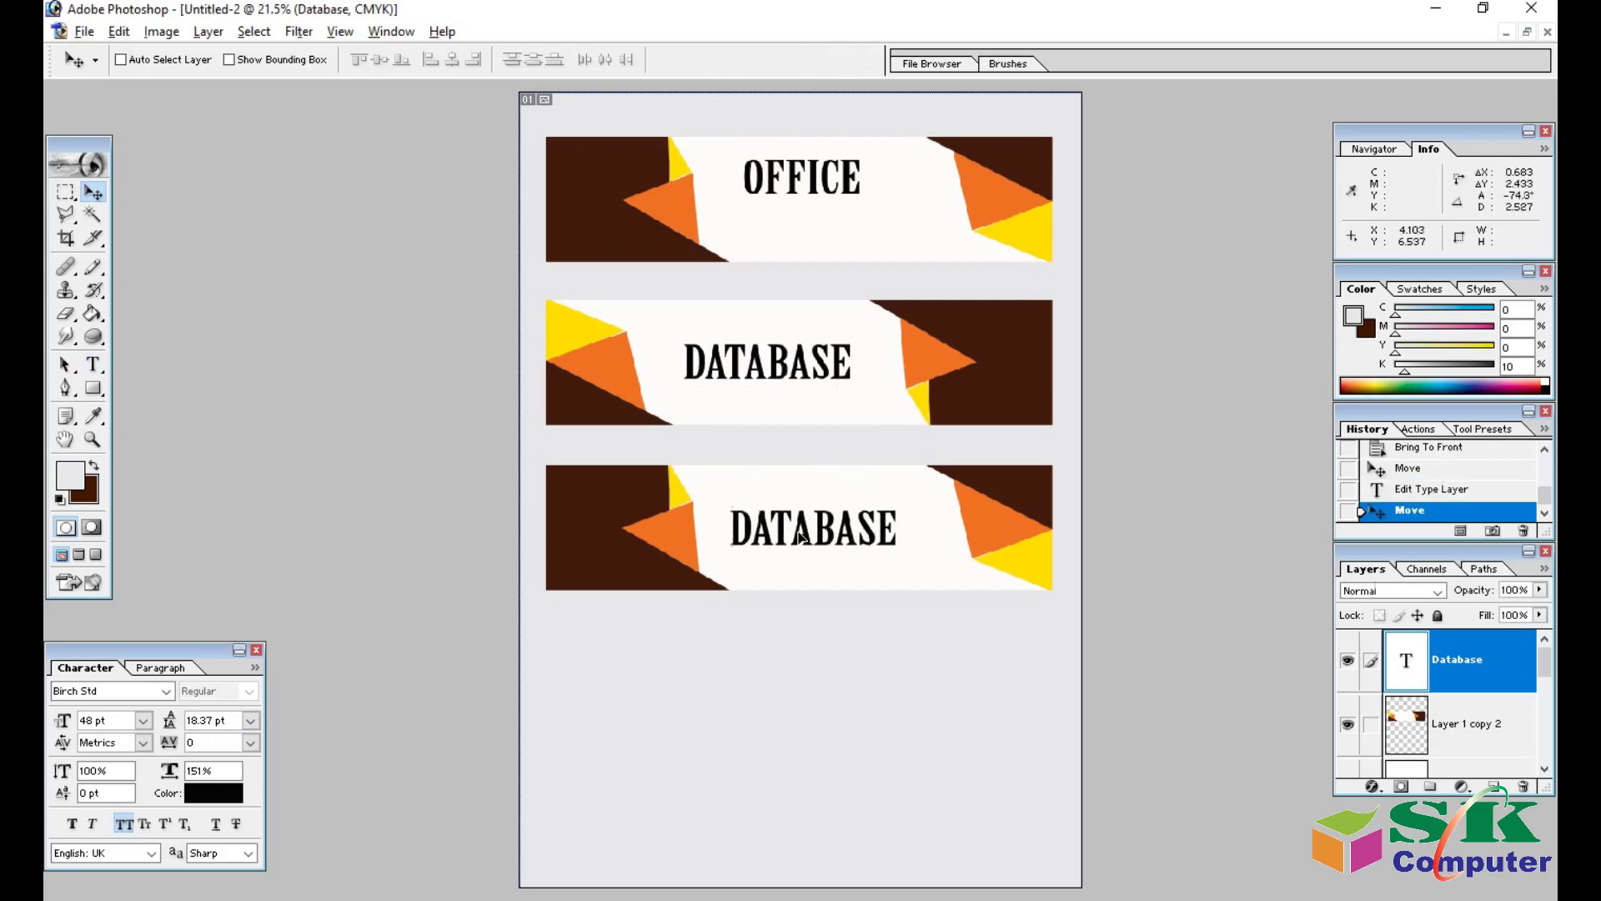
{"action": "left_click", "coordinate": [93, 365]}
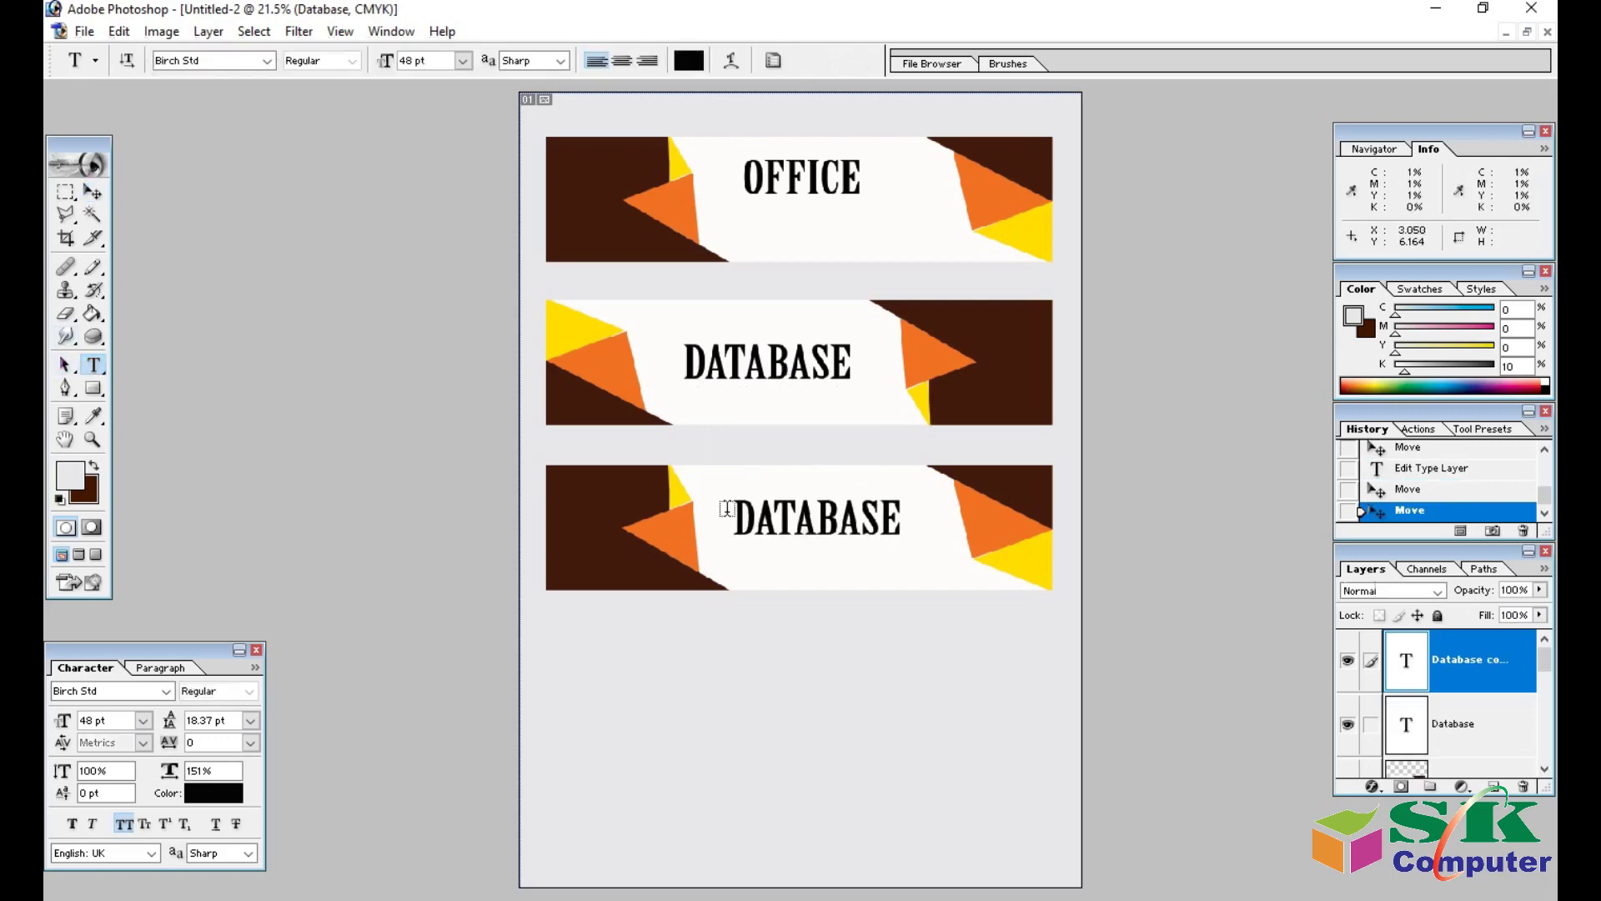
{"action": "double_click", "coordinate": [807, 517]}
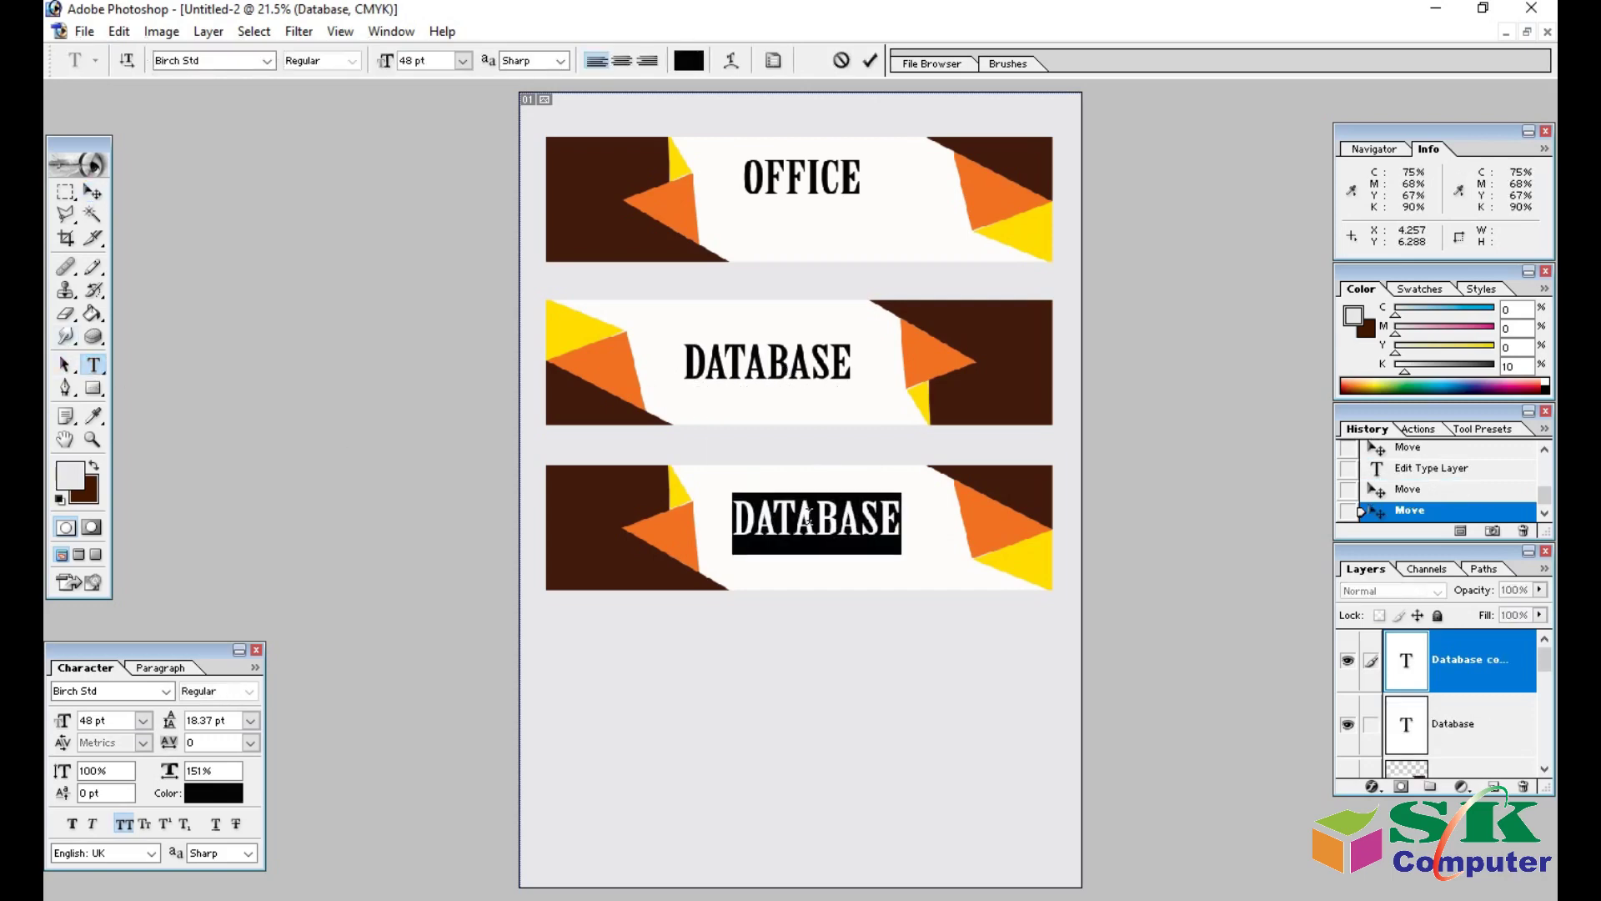
{"action": "type", "text": "GrPH"}
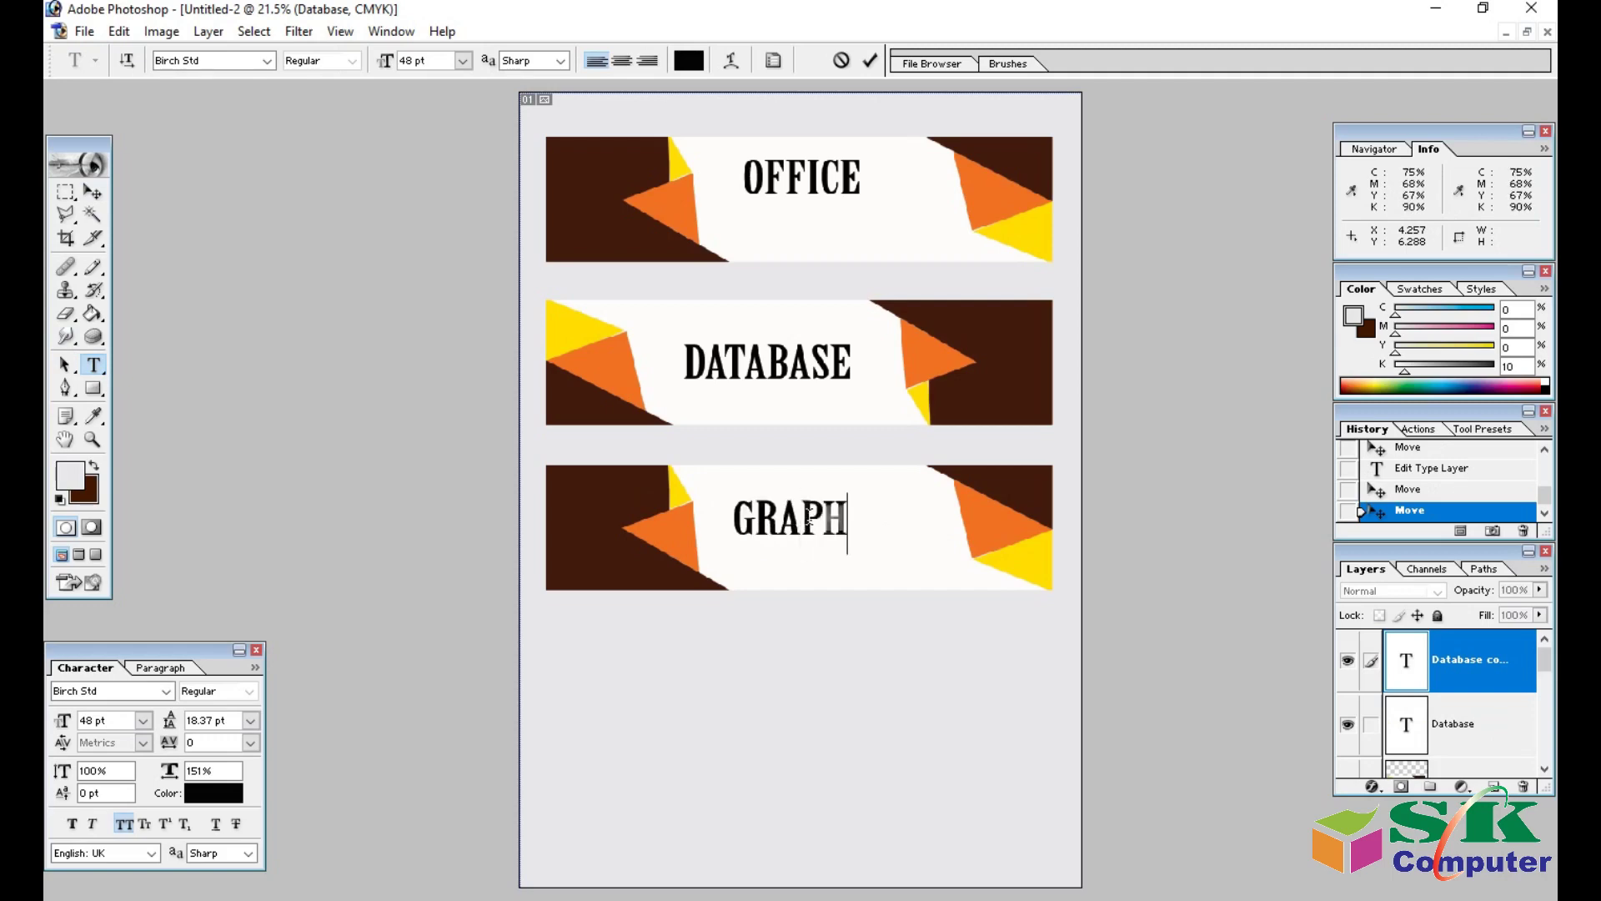
{"action": "type", "text": "IC"}
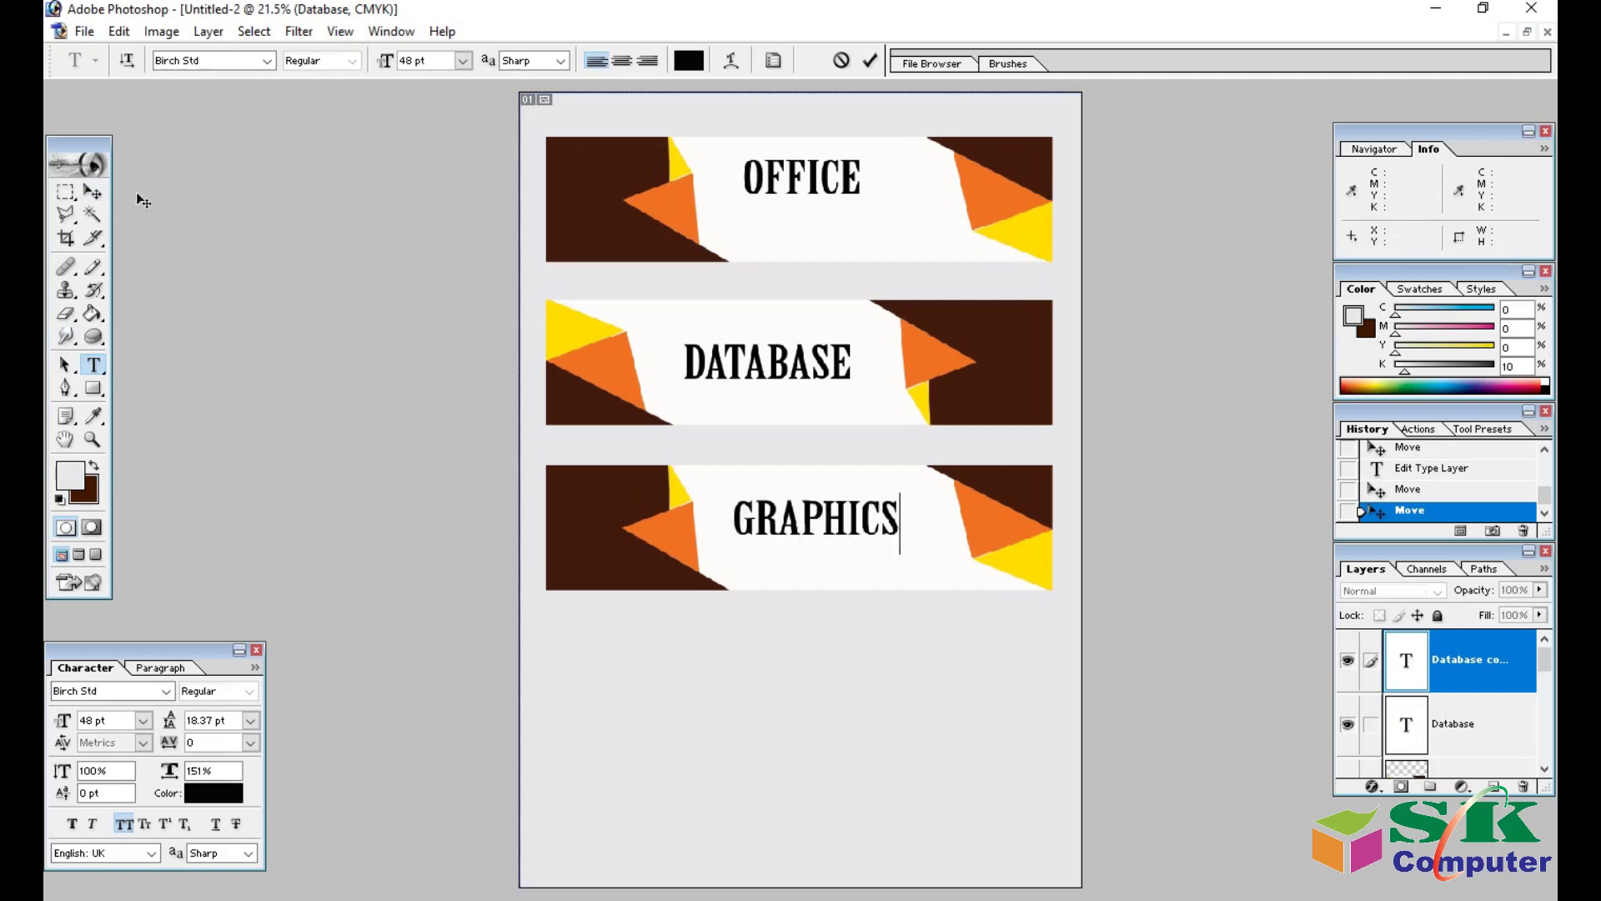
{"action": "left_click", "coordinate": [93, 192]}
{"action": "scroll", "coordinate": [451, 346], "scroll_direction": "down", "scroll_amount": 3}
{"action": "scroll", "coordinate": [471, 355], "scroll_direction": "down", "scroll_amount": 2}
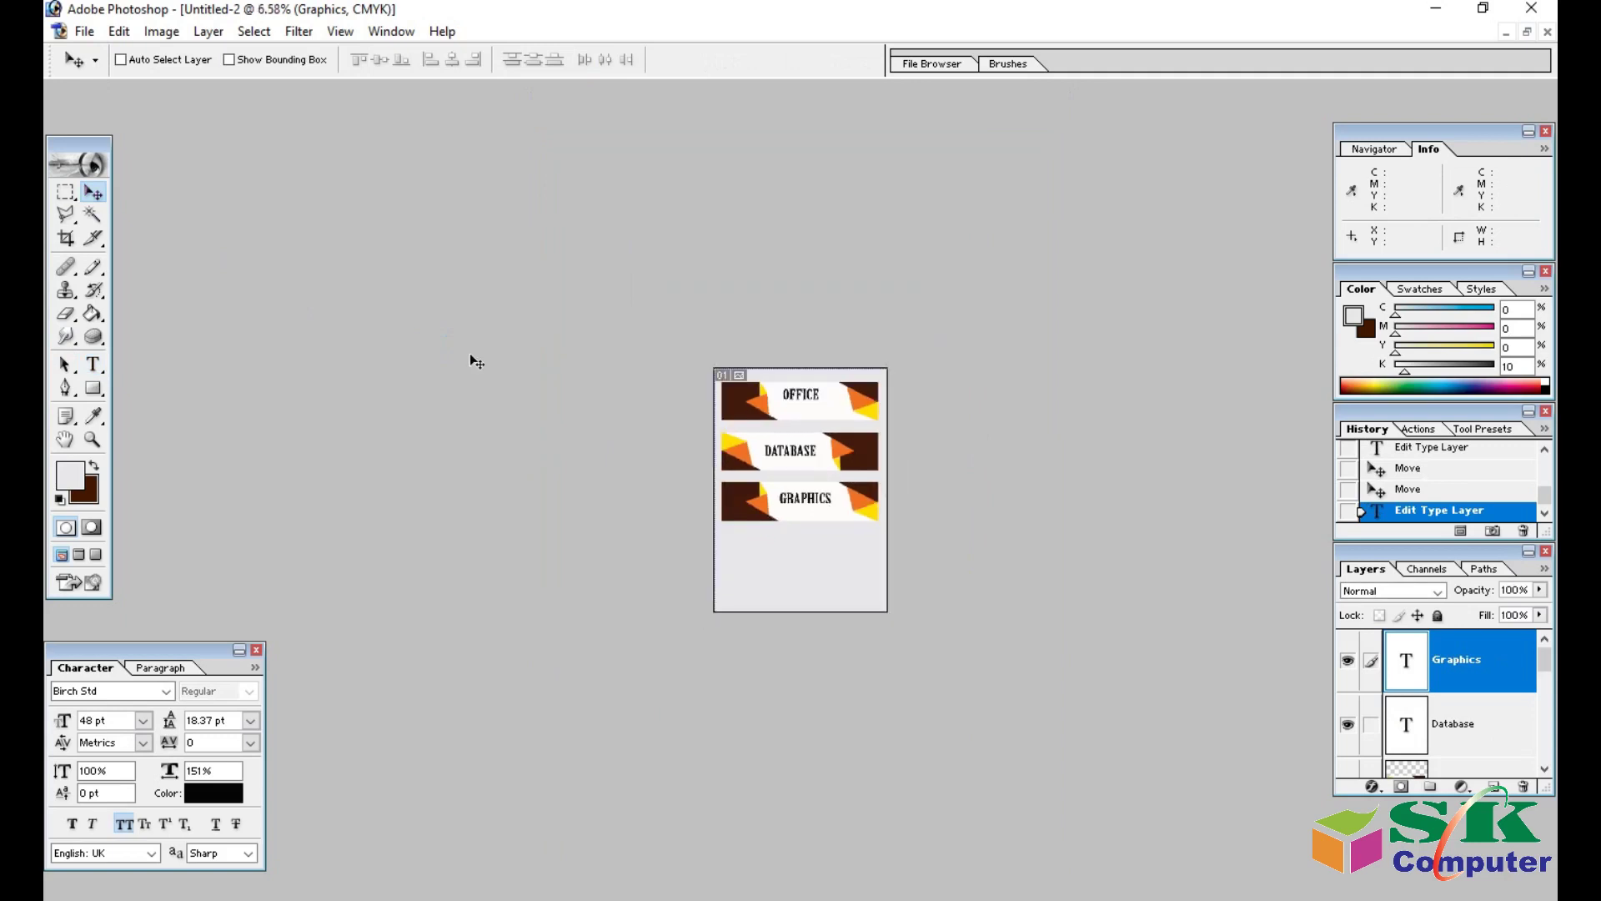
{"action": "scroll", "coordinate": [476, 358], "scroll_direction": "up", "scroll_amount": 2}
{"action": "scroll", "coordinate": [473, 358], "scroll_direction": "up", "scroll_amount": 1}
{"action": "scroll", "coordinate": [473, 359], "scroll_direction": "up", "scroll_amount": 2}
{"action": "scroll", "coordinate": [473, 358], "scroll_direction": "up", "scroll_amount": 1}
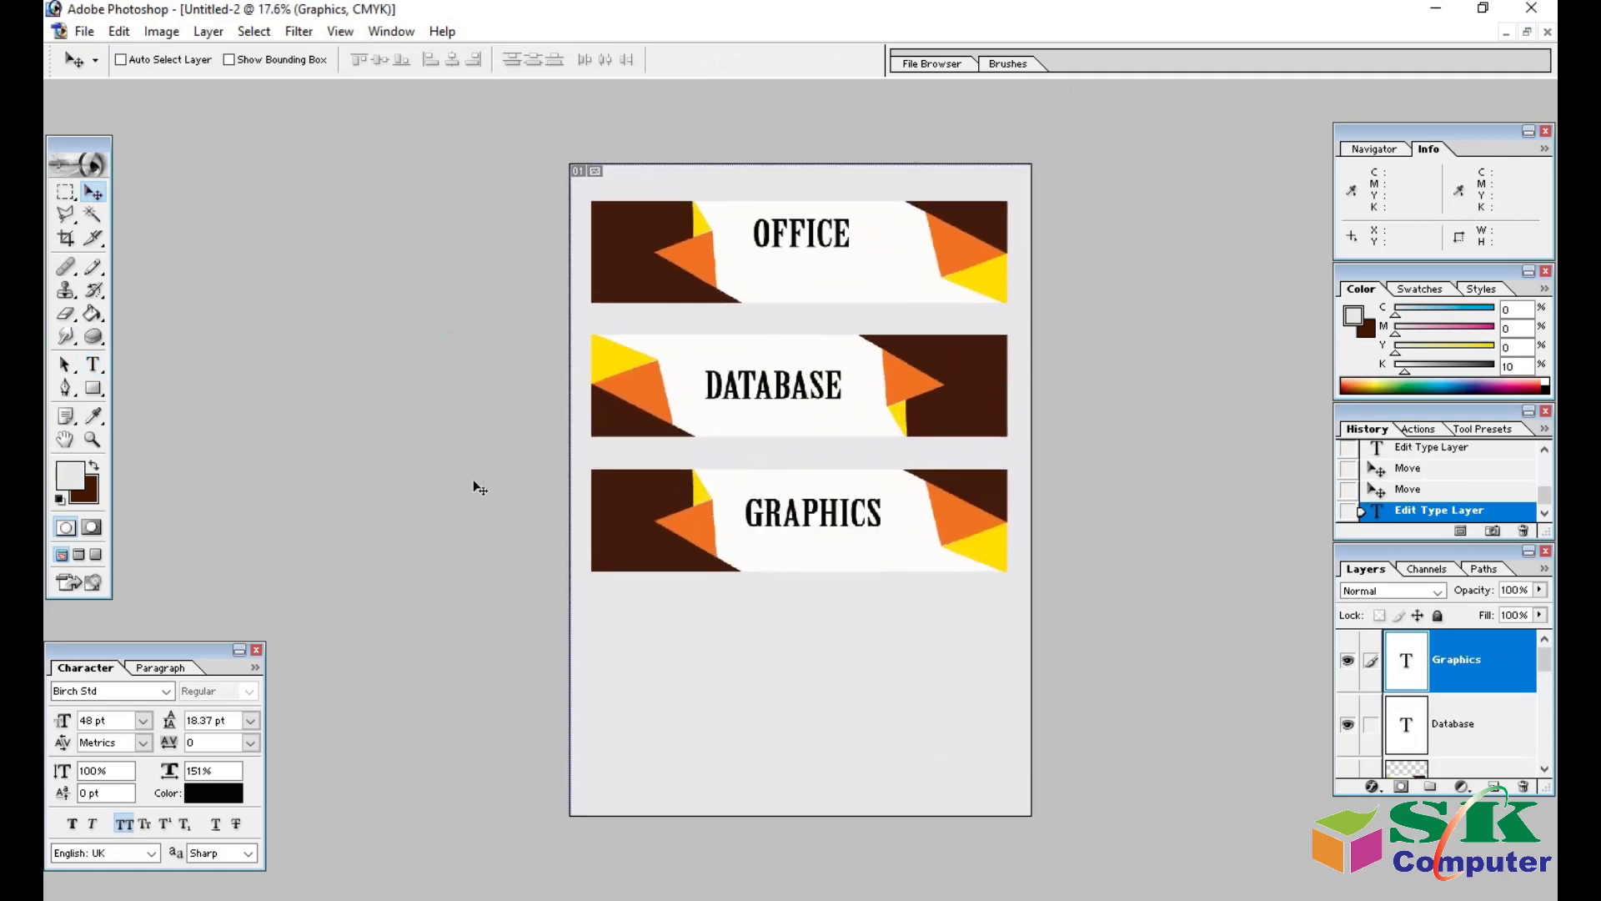
{"action": "scroll", "coordinate": [475, 465], "scroll_direction": "up", "scroll_amount": 1}
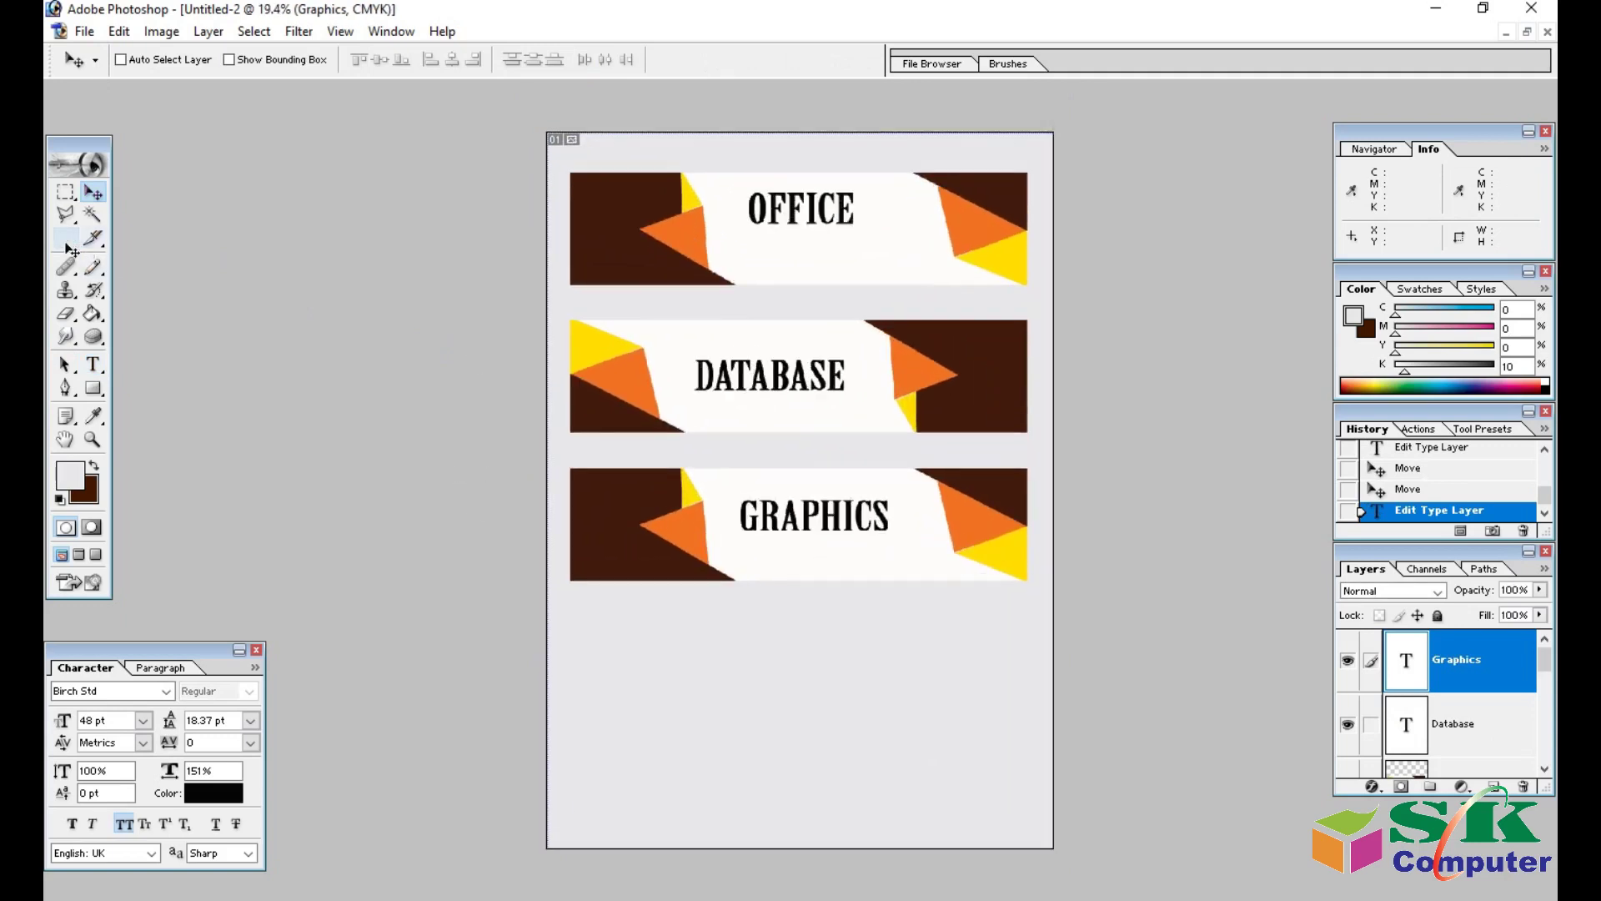
{"action": "scroll", "coordinate": [680, 299], "scroll_direction": "up", "scroll_amount": 1}
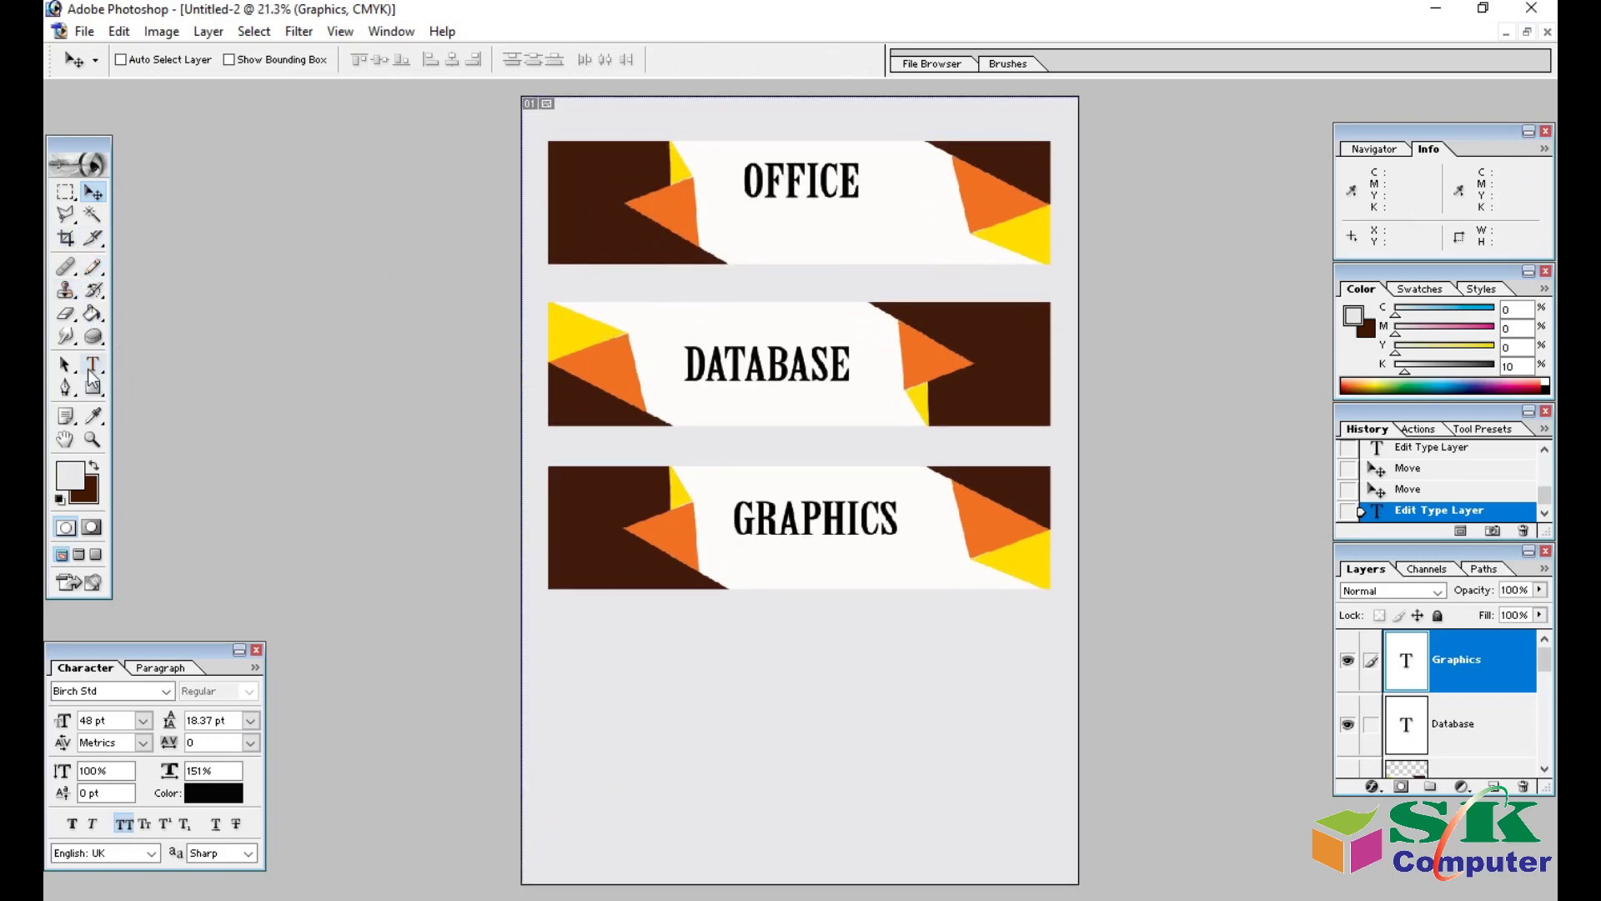
{"action": "left_click", "coordinate": [93, 364]}
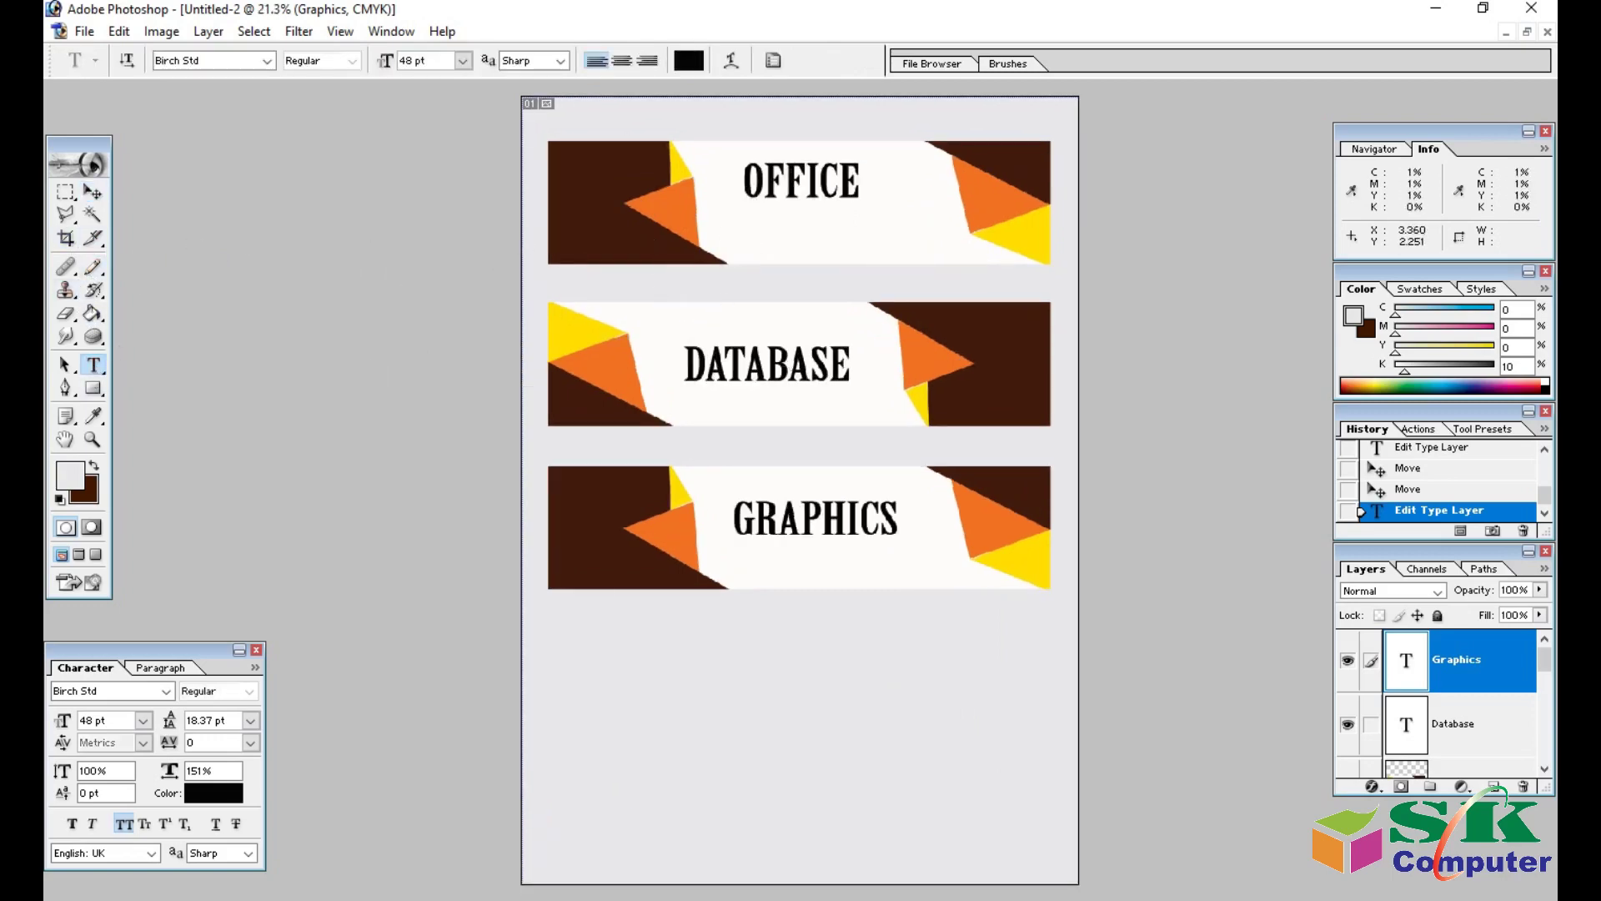
Type SK COMPUTER at 26 pt and place it just beneath OFFICE.
{"action": "left_click", "coordinate": [748, 248]}
{"action": "type", "text": "S"}
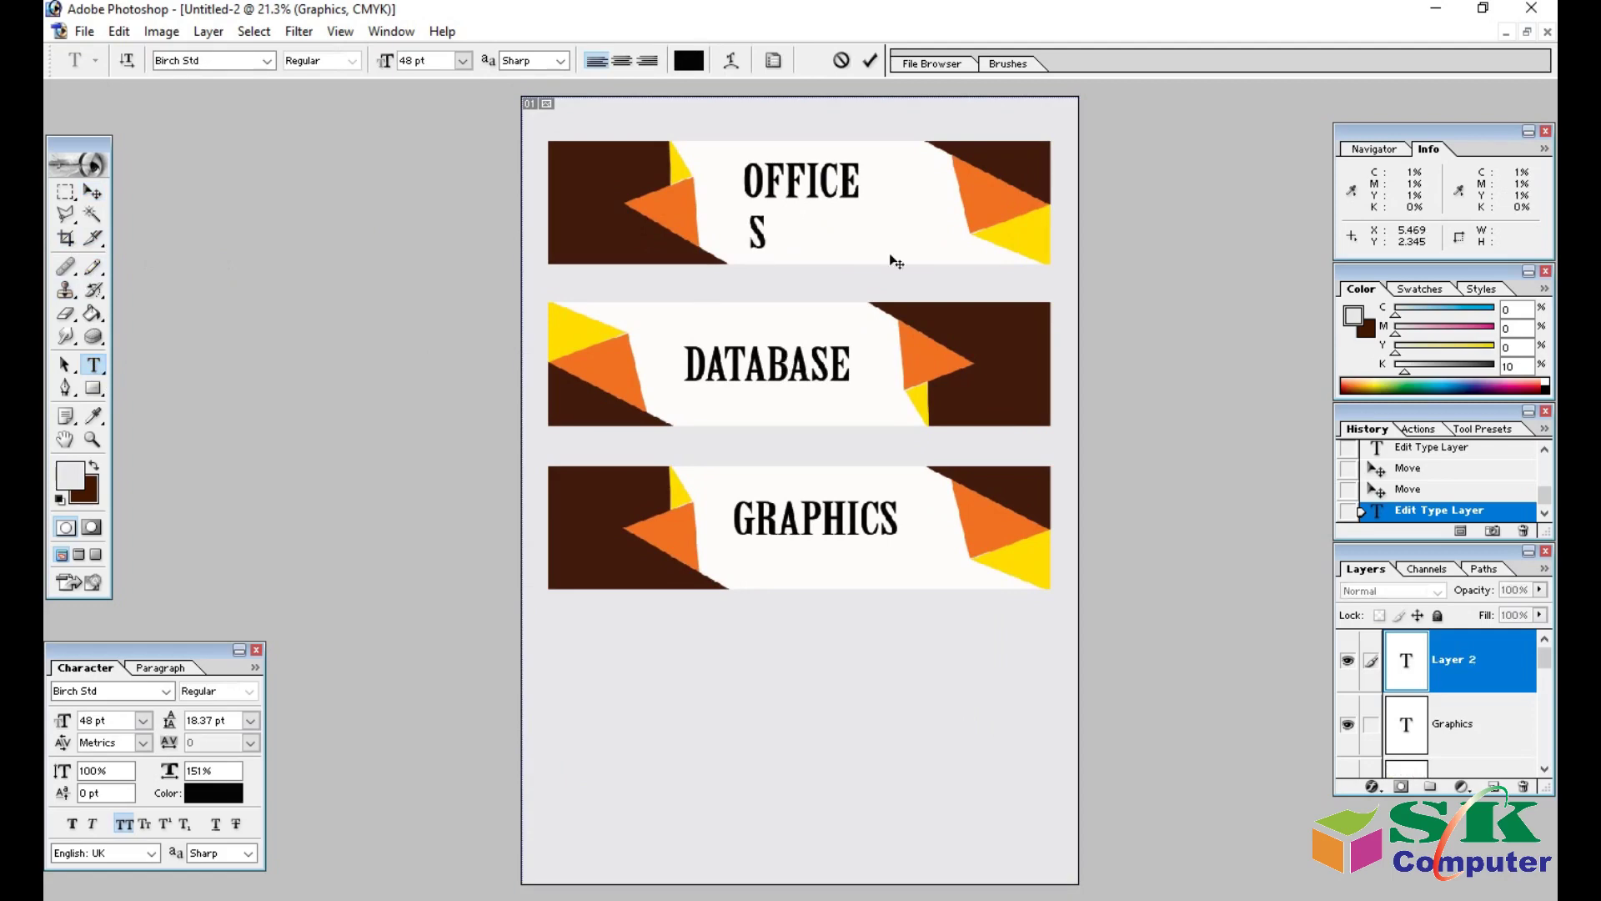
{"action": "type", "text": "K COMPUT"}
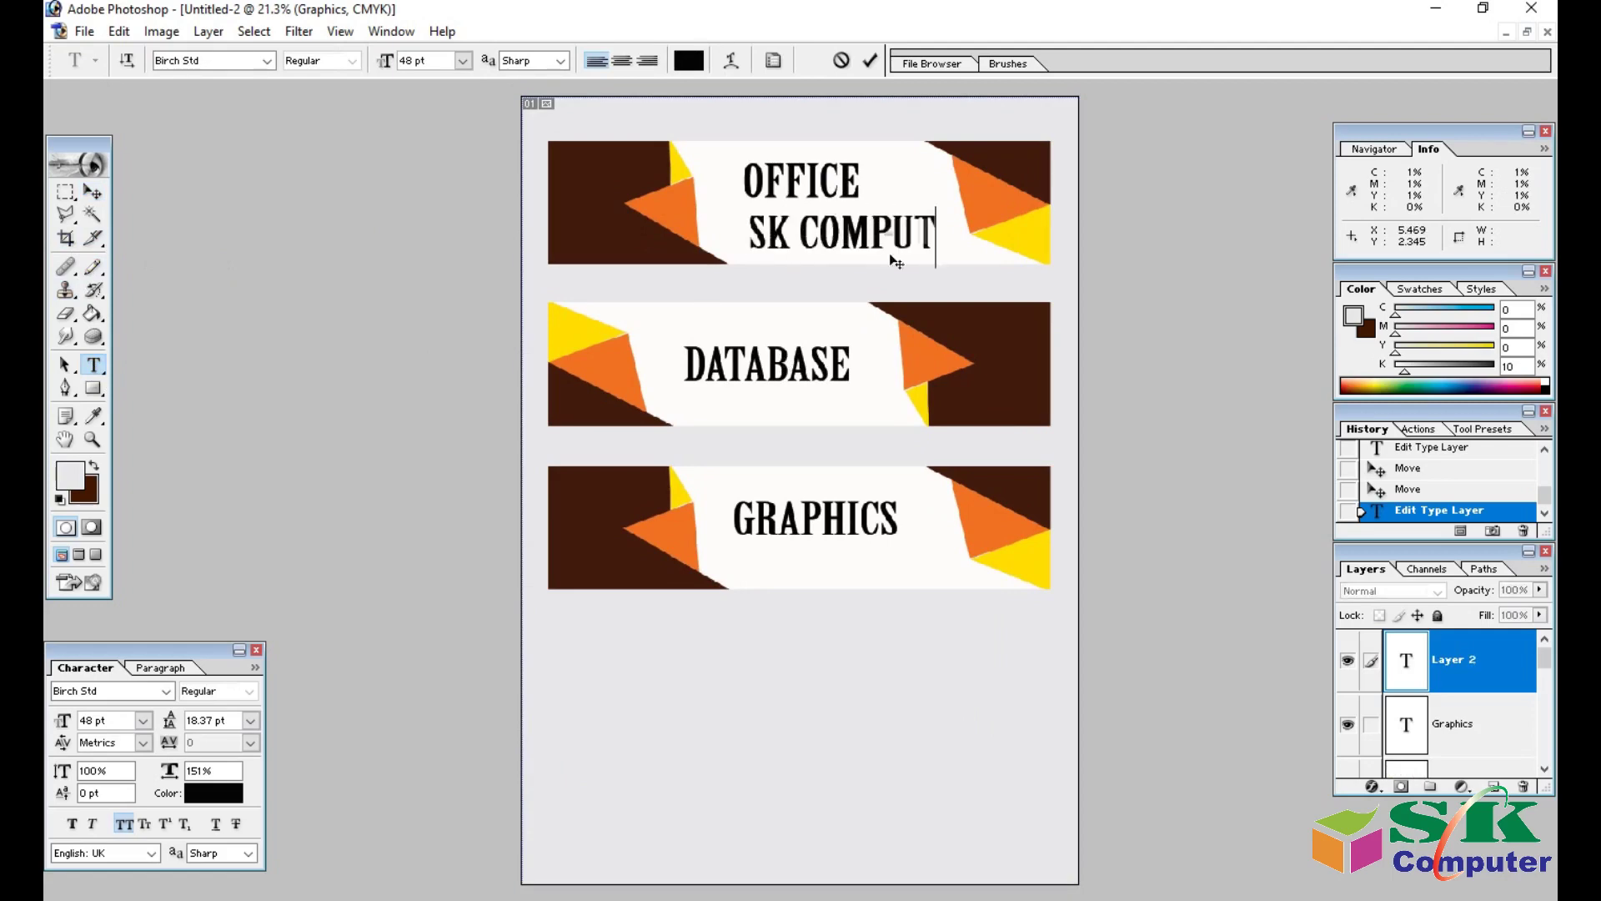
{"action": "type", "text": "ER"}
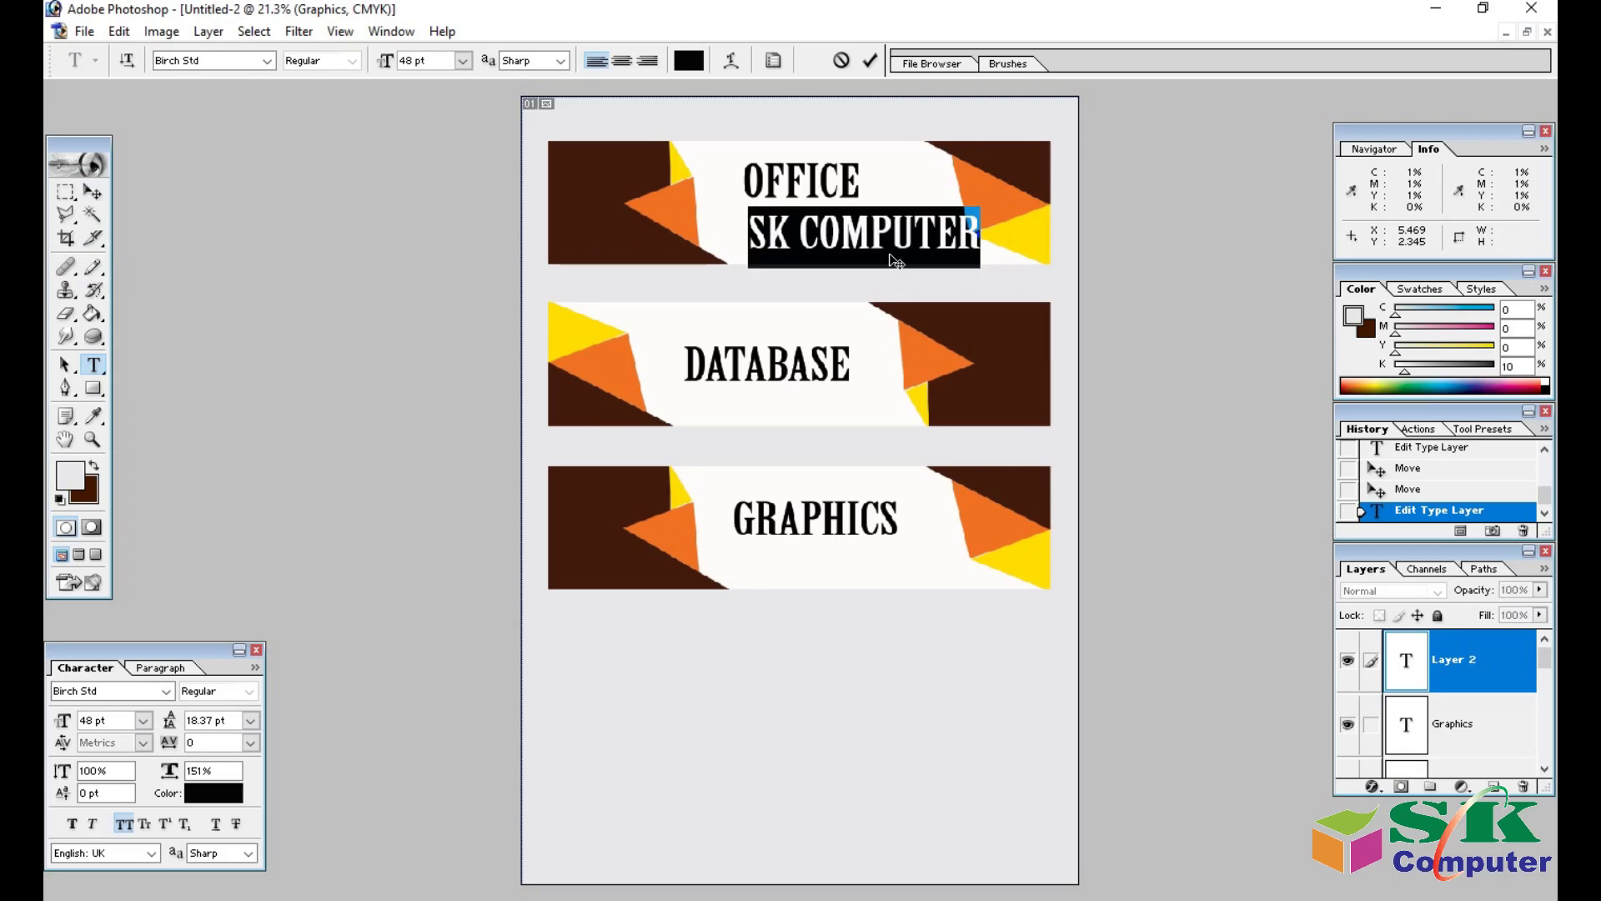
{"action": "key", "text": "ctrl+shift+comma"}
{"action": "key", "text": "ctrl+shift+comma"}
{"action": "key", "text": "ctrl+shift+comma"}
{"action": "key", "text": "ctrl+shift+comma"}
{"action": "key", "text": "ctrl+shift+comma"}
{"action": "key", "text": "ctrl+shift+comma"}
{"action": "key", "text": "ctrl+shift+comma"}
{"action": "key", "text": "ctrl+shift+comma"}
{"action": "key", "text": "ctrl+shift+comma"}
{"action": "key", "text": "ctrl+shift+comma"}
{"action": "key", "text": "ctrl+shift+comma"}
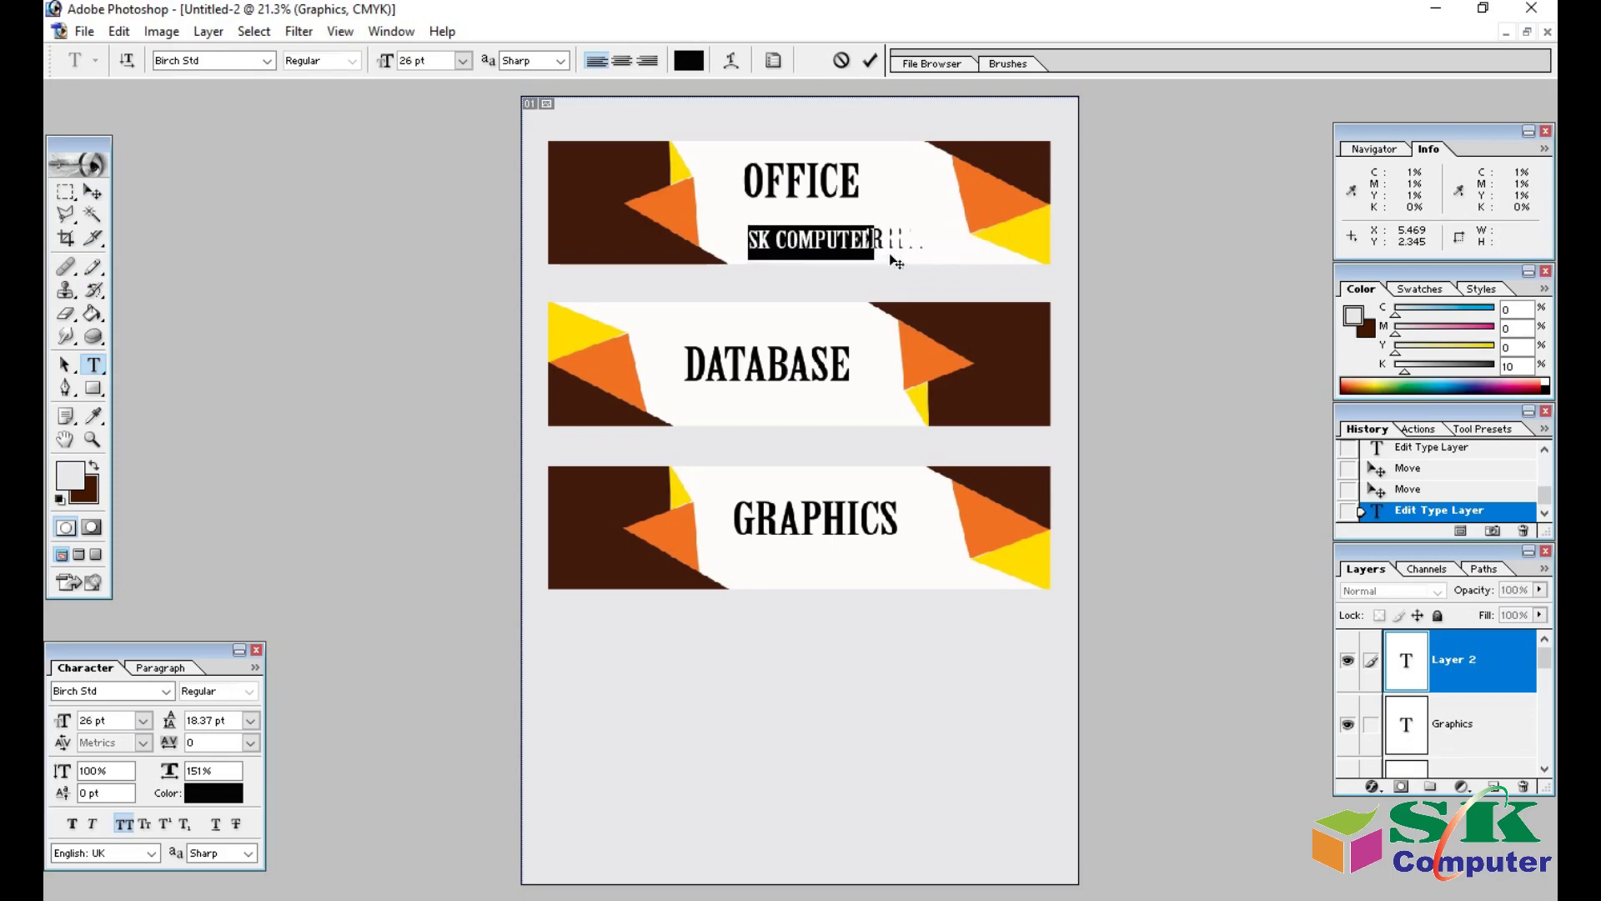
{"action": "left_click", "coordinate": [850, 240]}
{"action": "left_click_drag", "start_coordinate": [924, 288], "coordinate": [919, 272]}
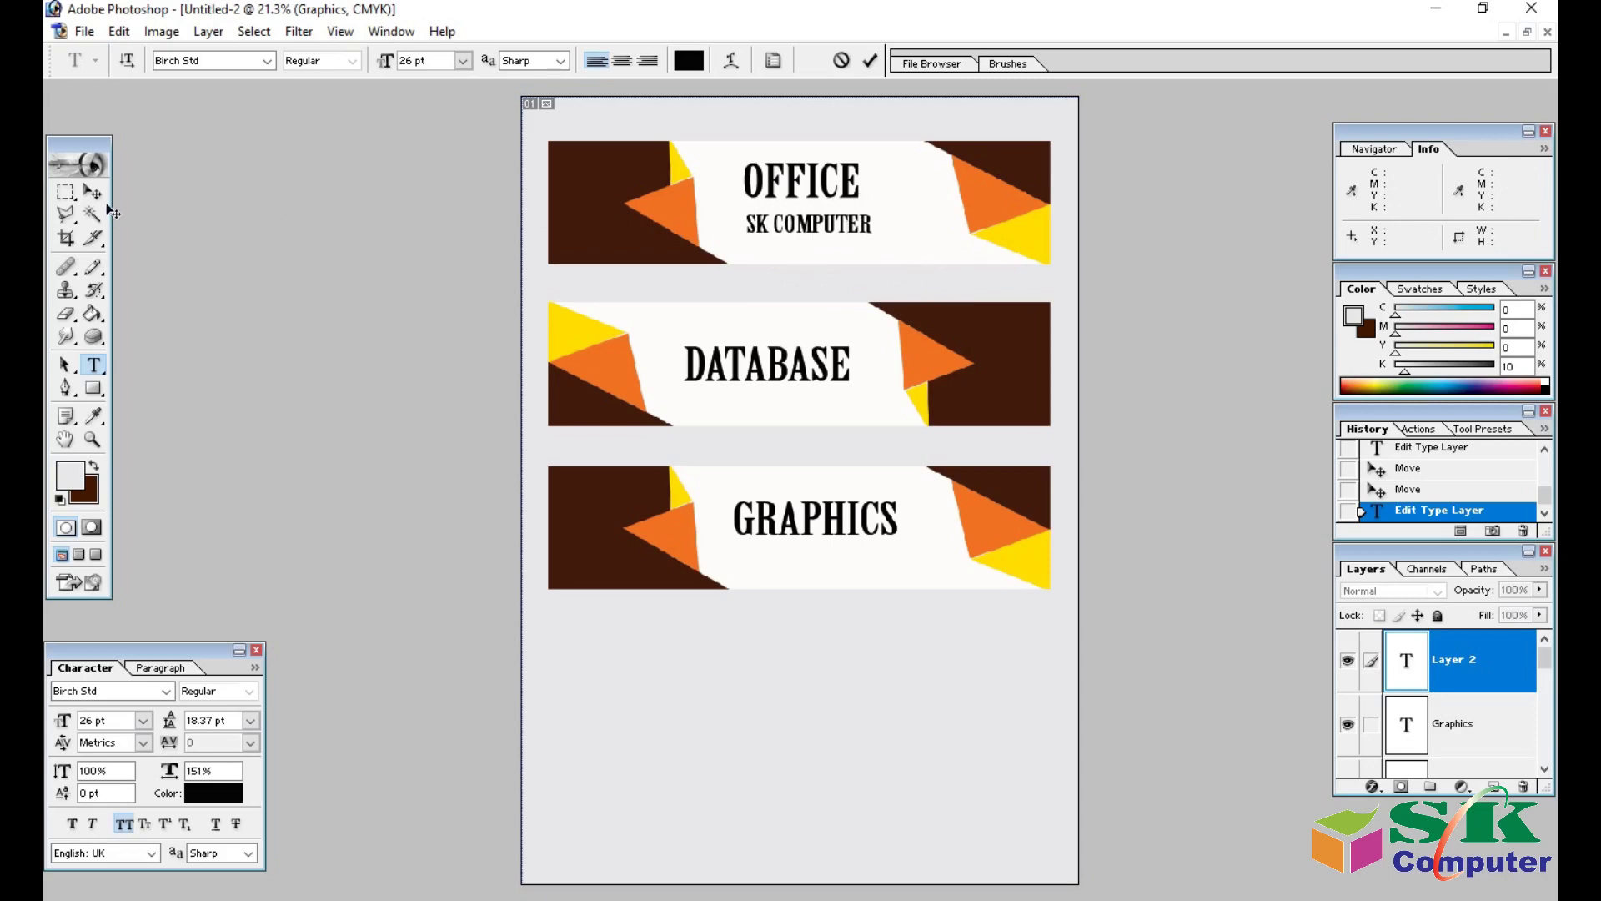
Colour the SK COMPUTER text green.
{"action": "key", "text": "ctrl+a"}
{"action": "left_click", "coordinate": [689, 60]}
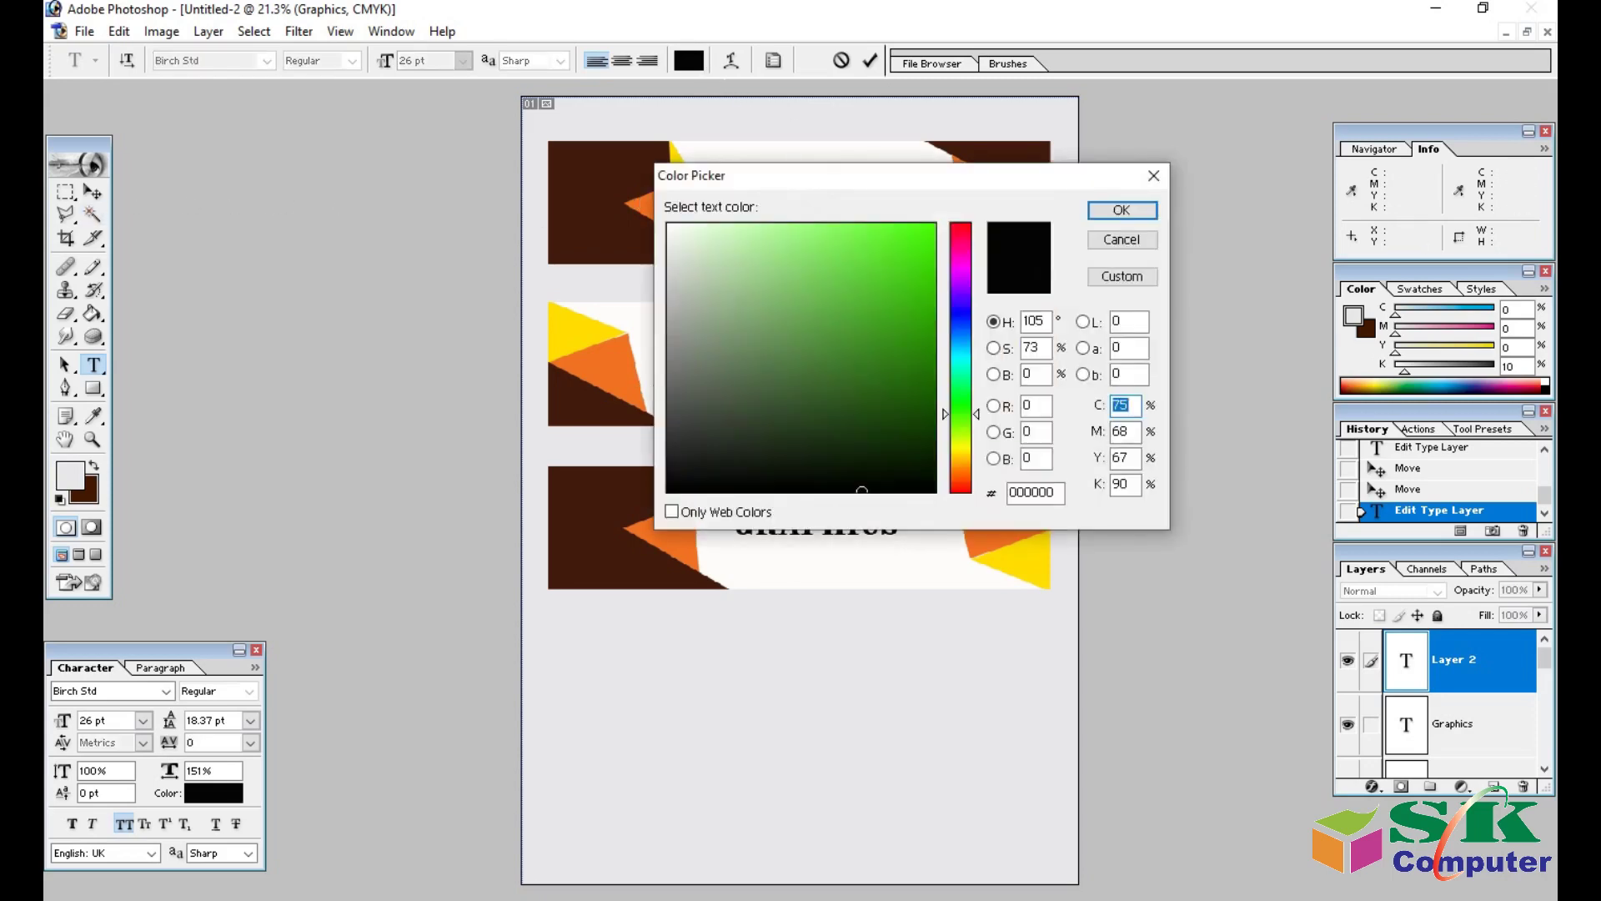
{"action": "left_click", "coordinate": [933, 266]}
{"action": "key", "text": "Return"}
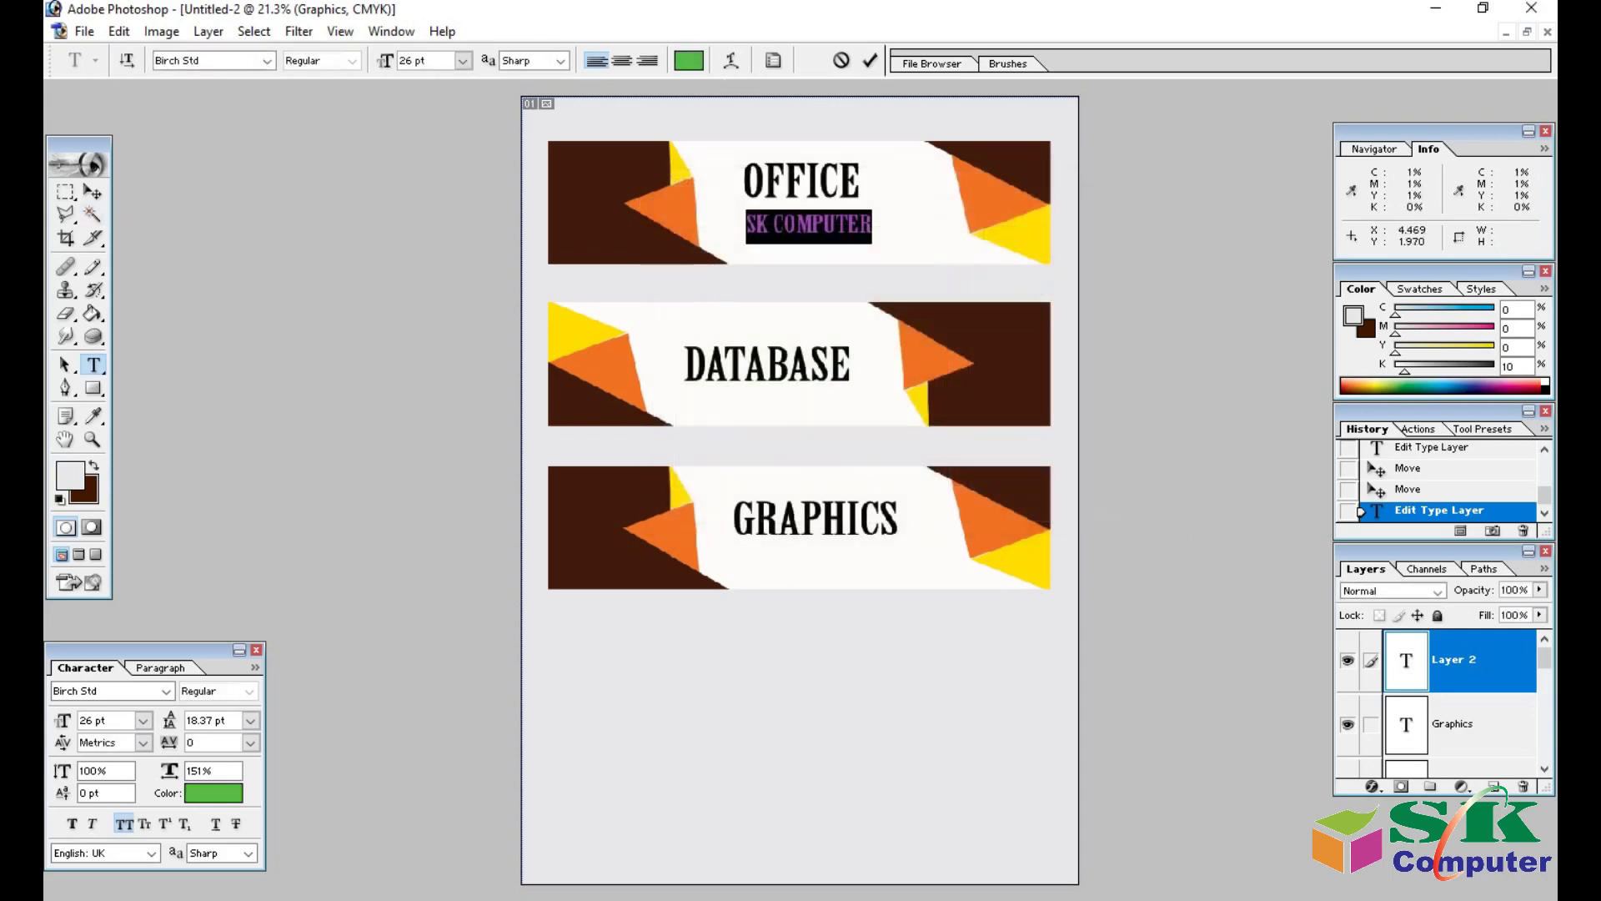
{"action": "key", "text": "ctrl+h"}
{"action": "left_click", "coordinate": [92, 192]}
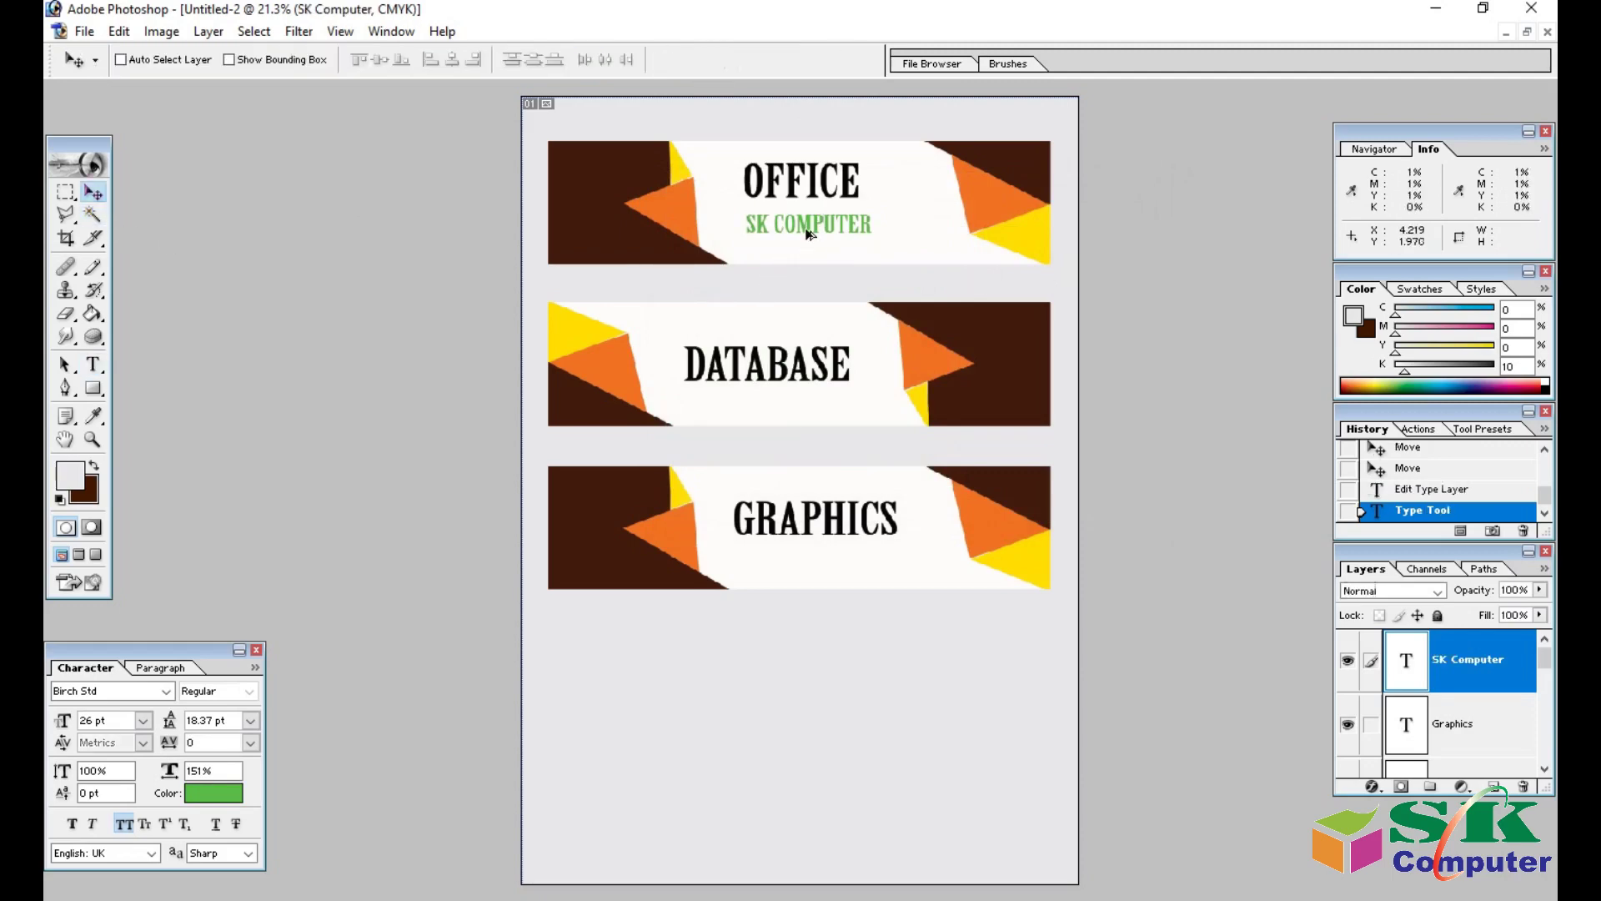
Place a copy of SK COMPUTER under DATABASE and nudge it up slightly.
{"action": "left_click_drag", "start_coordinate": [808, 232], "coordinate": [771, 403]}
{"action": "right_click", "coordinate": [823, 384]}
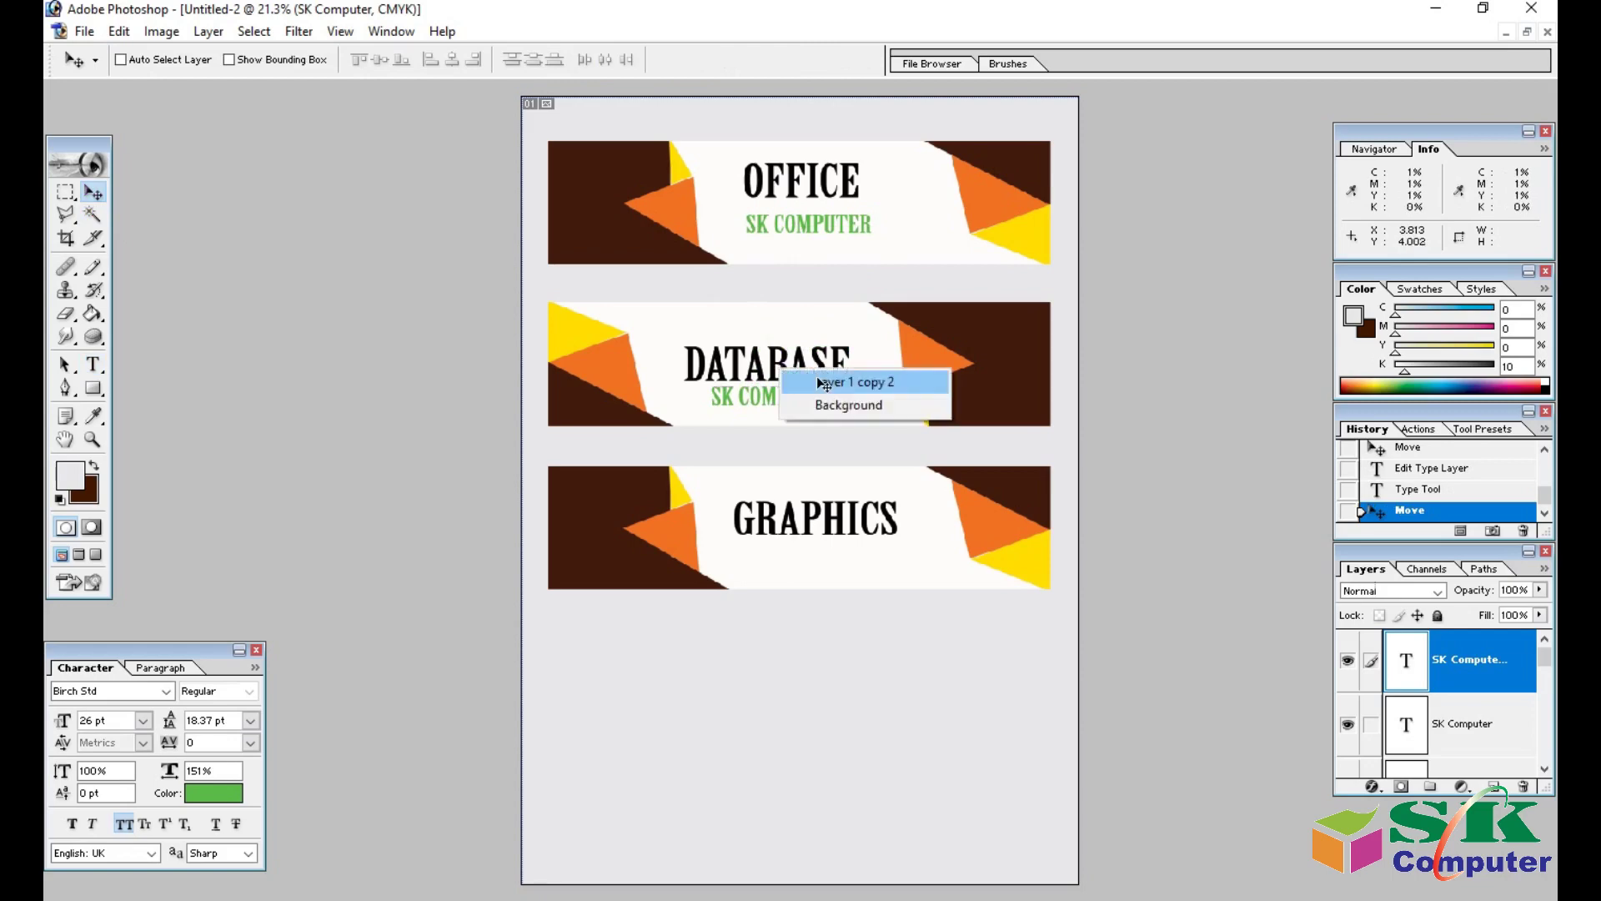
{"action": "left_click", "coordinate": [824, 382]}
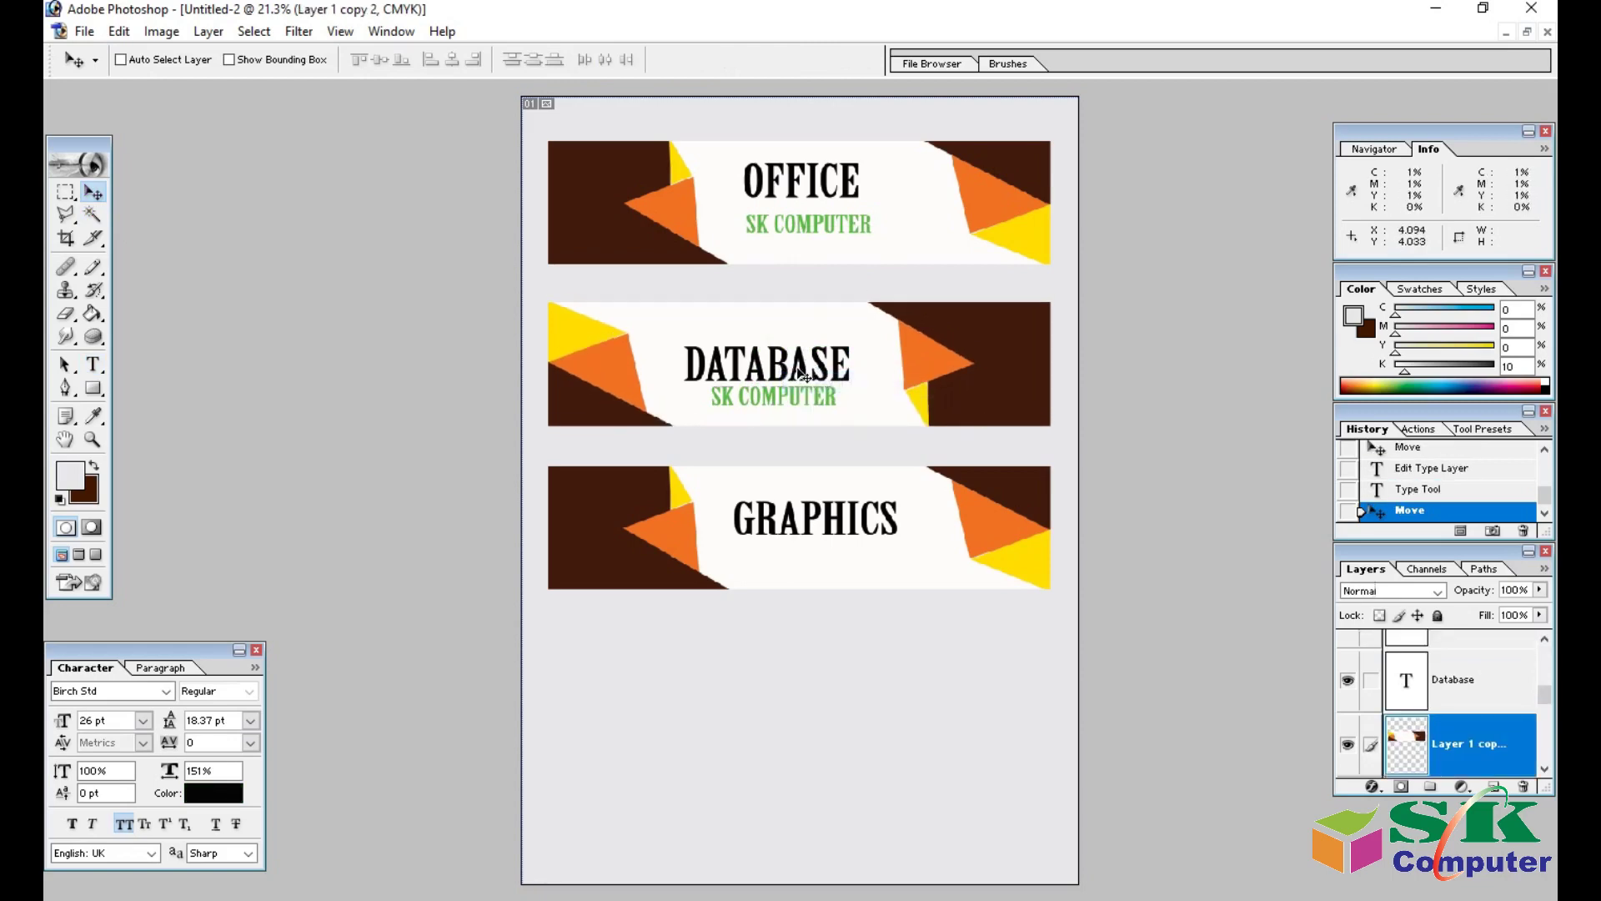
{"action": "right_click", "coordinate": [805, 366]}
{"action": "right_click", "coordinate": [807, 360]}
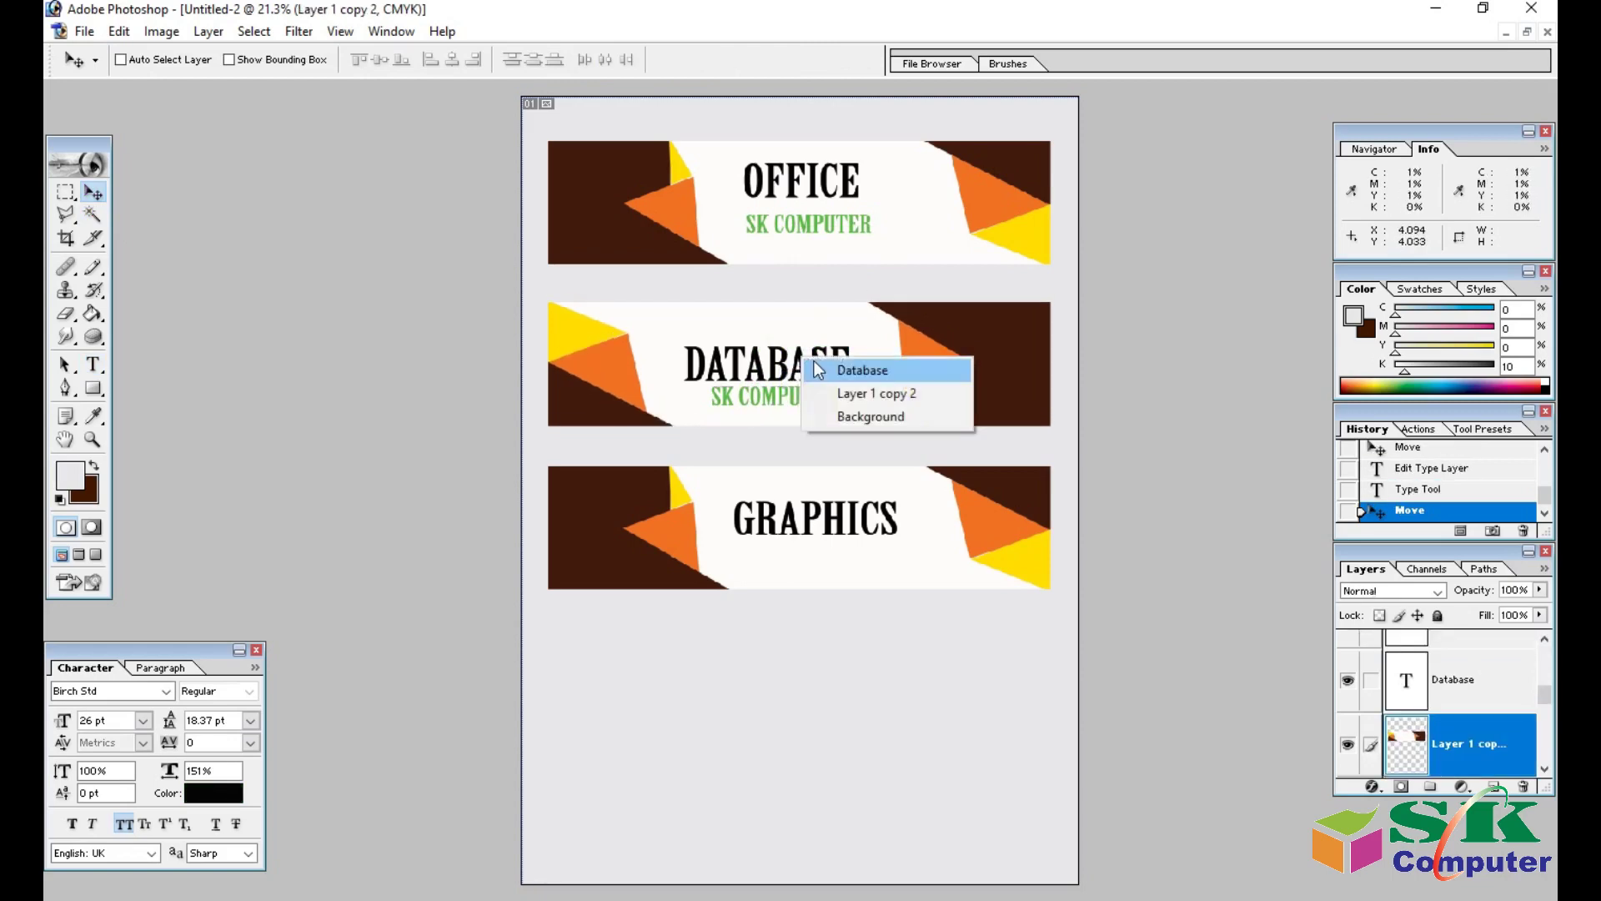
{"action": "left_click", "coordinate": [859, 370]}
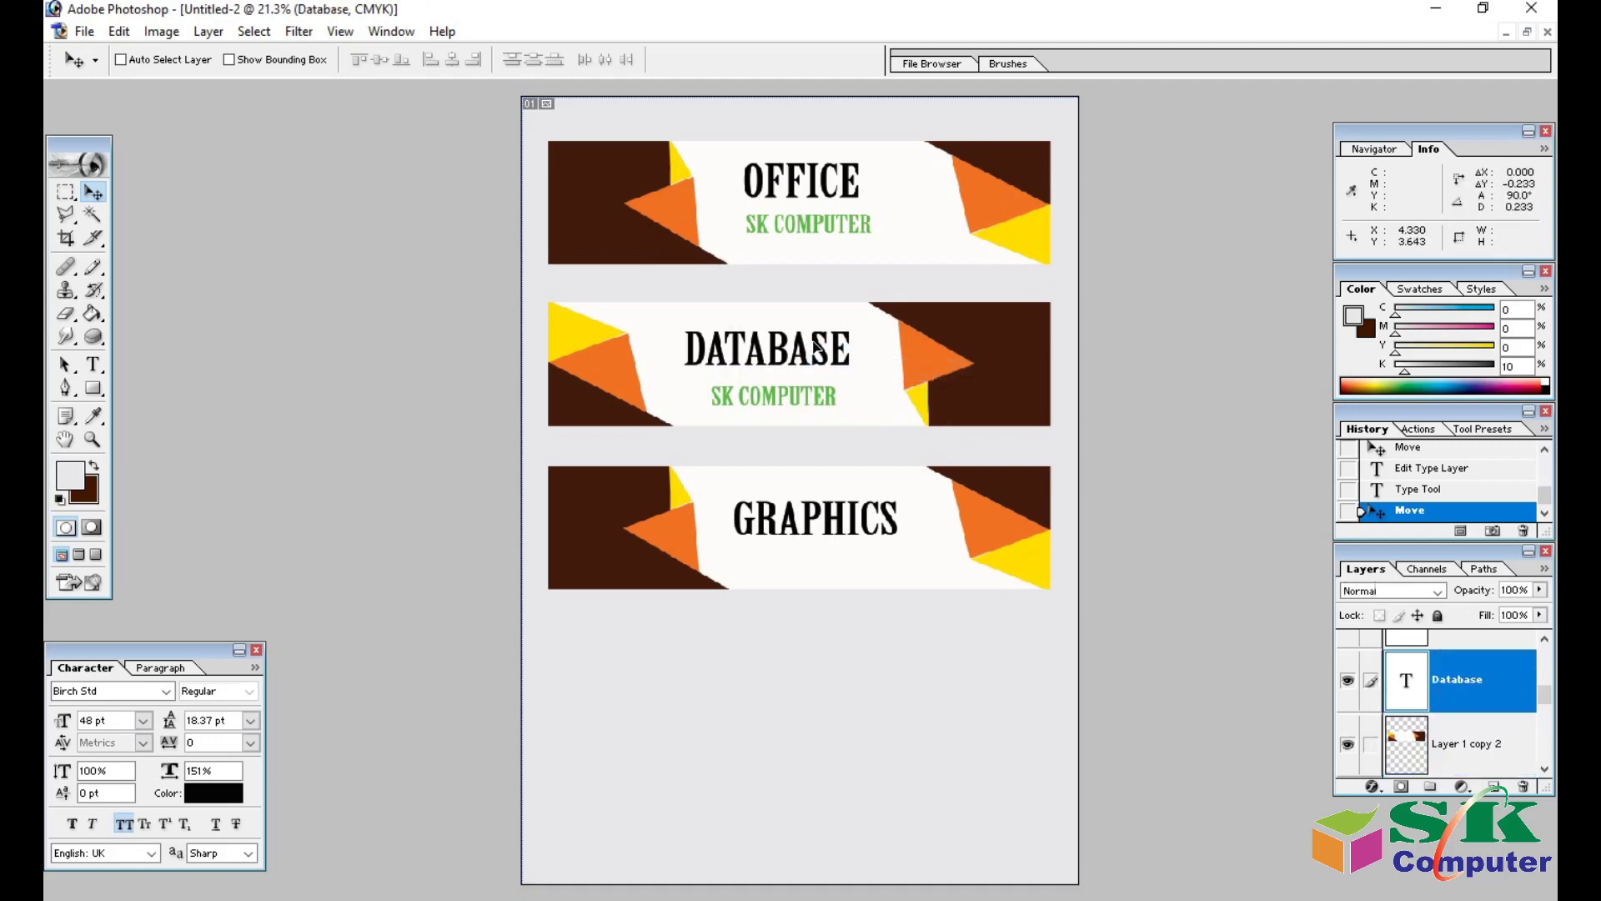
{"action": "right_click", "coordinate": [795, 404]}
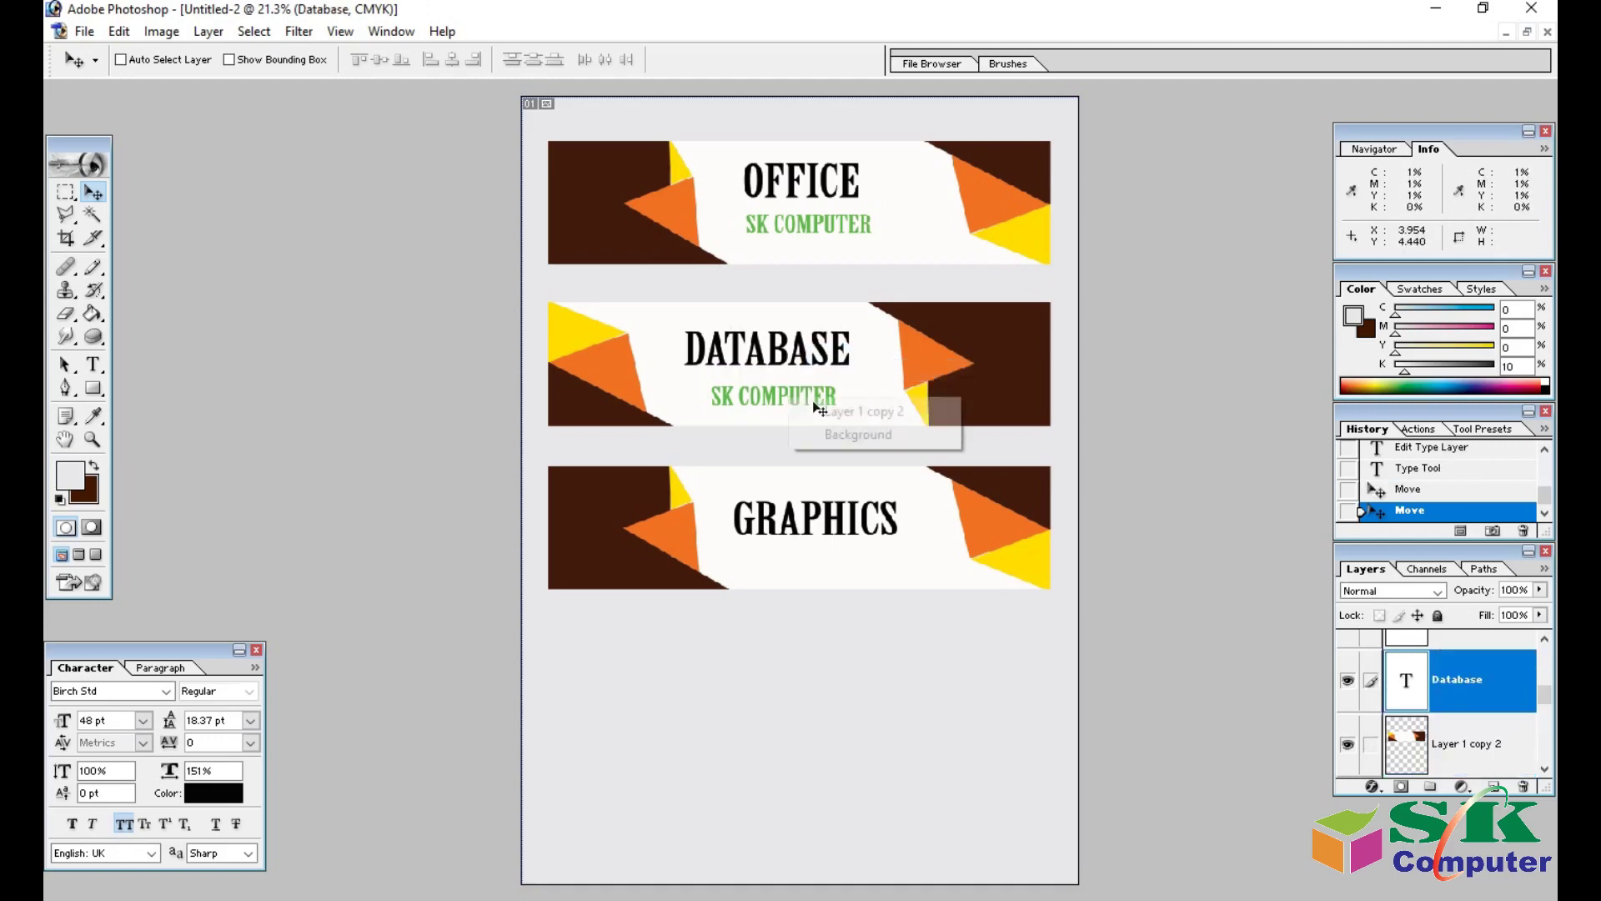
{"action": "right_click", "coordinate": [783, 404]}
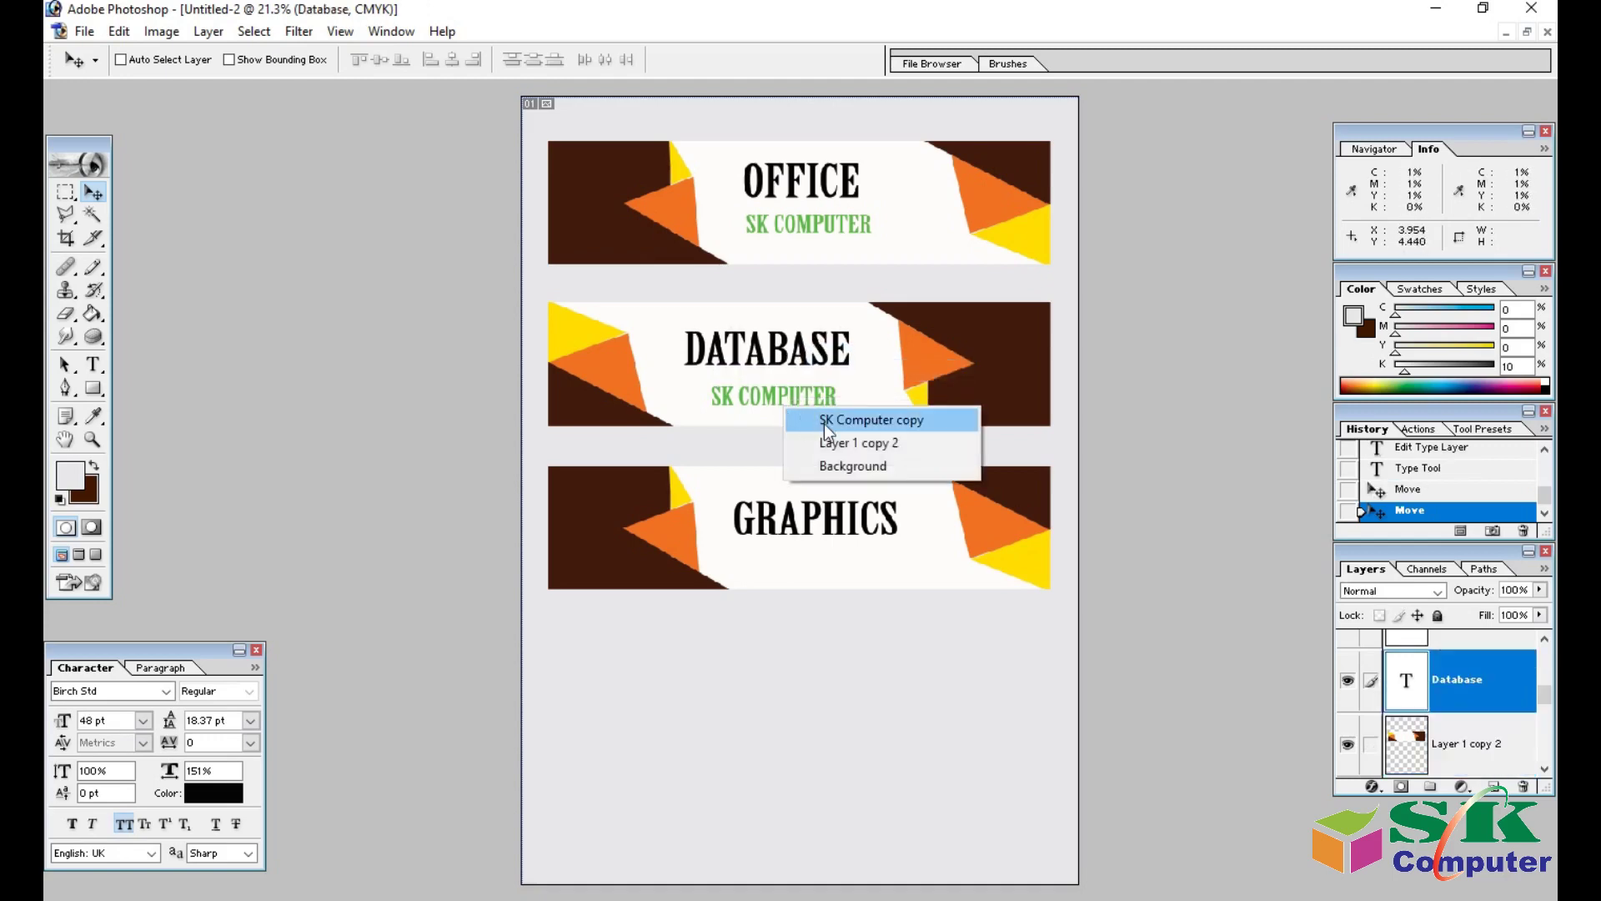
{"action": "left_click", "coordinate": [824, 421]}
{"action": "key", "text": "shift+Up"}
{"action": "key", "text": "shift+Up"}
{"action": "key", "text": "shift+Up"}
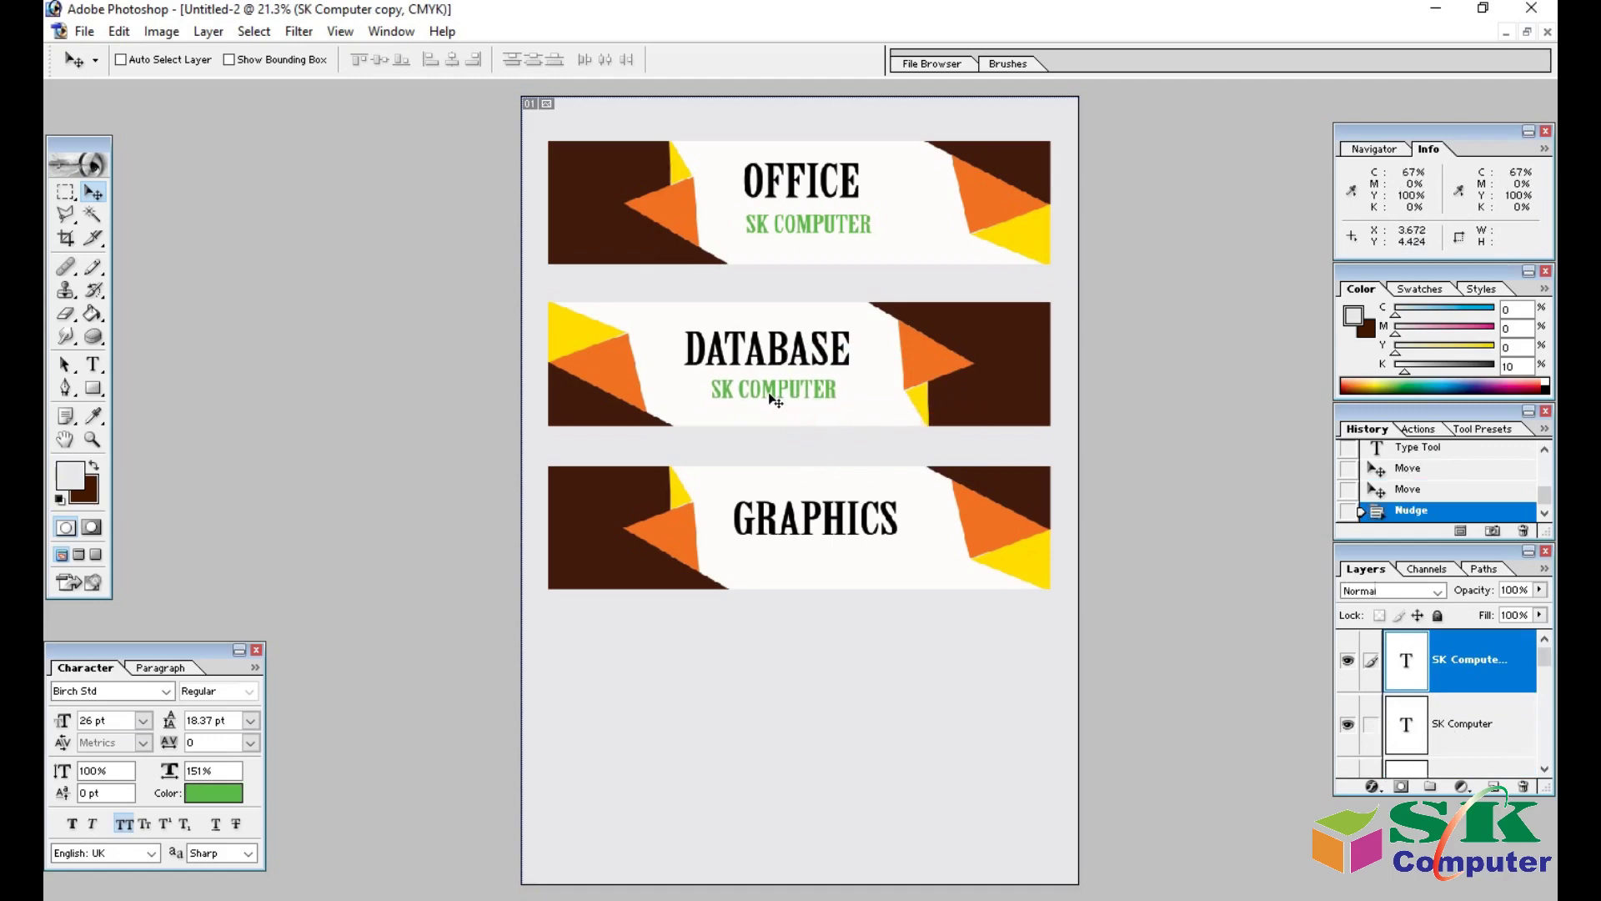
Place SK COMPUTER copies under GRAPHICS and at the top banner's upper-left.
{"action": "left_click_drag", "start_coordinate": [773, 393], "coordinate": [819, 558]}
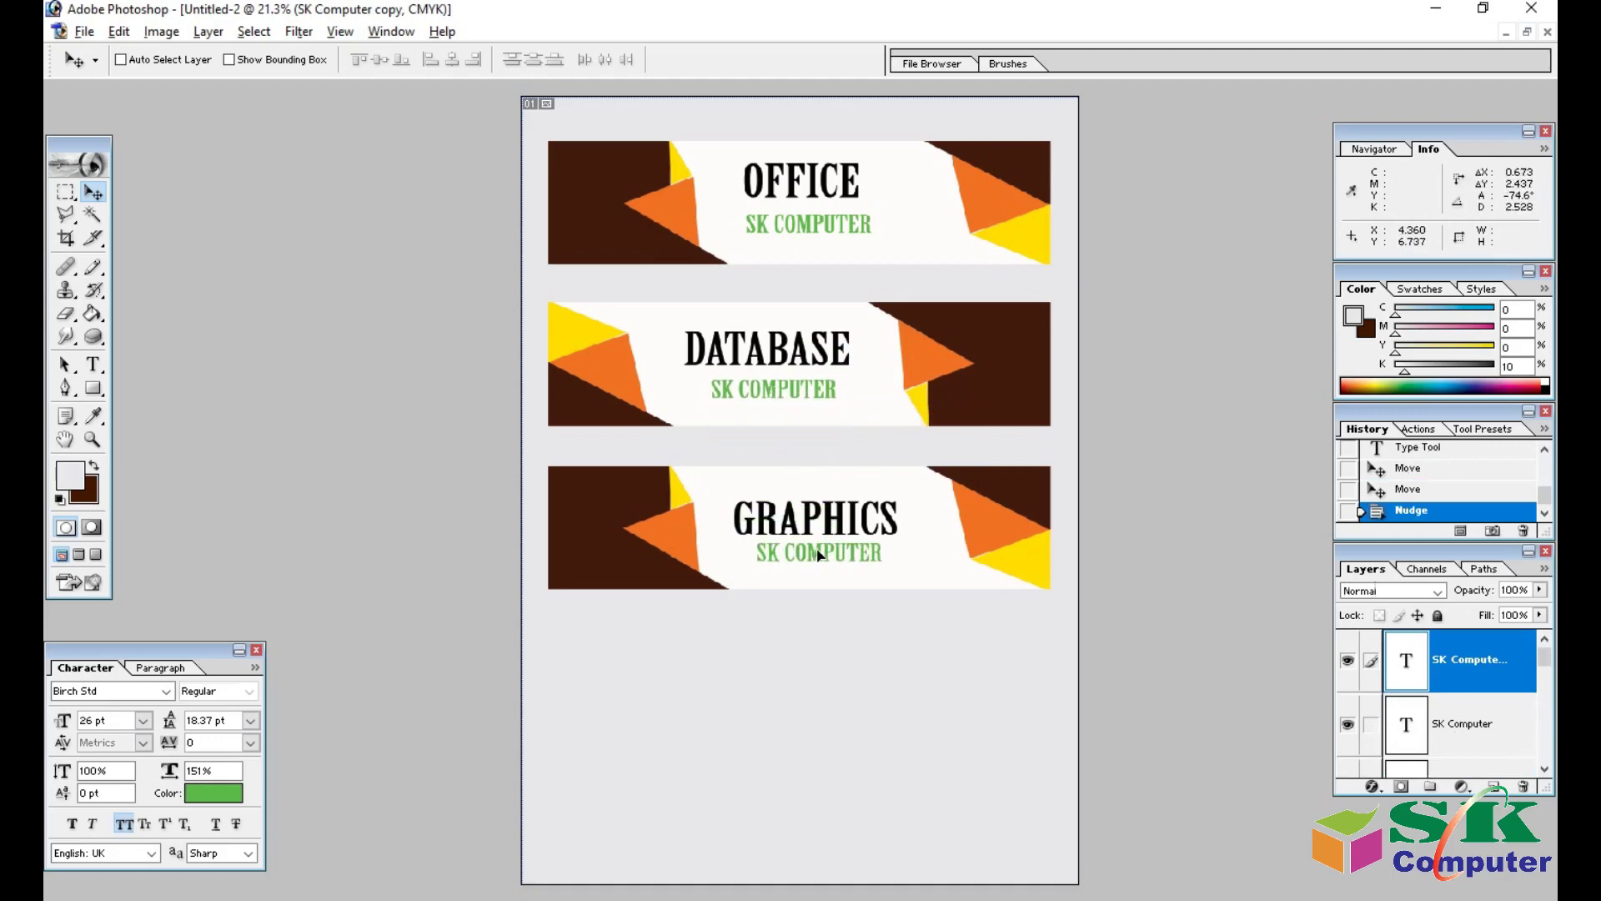
{"action": "scroll", "coordinate": [818, 554], "scroll_direction": "down", "scroll_amount": 2}
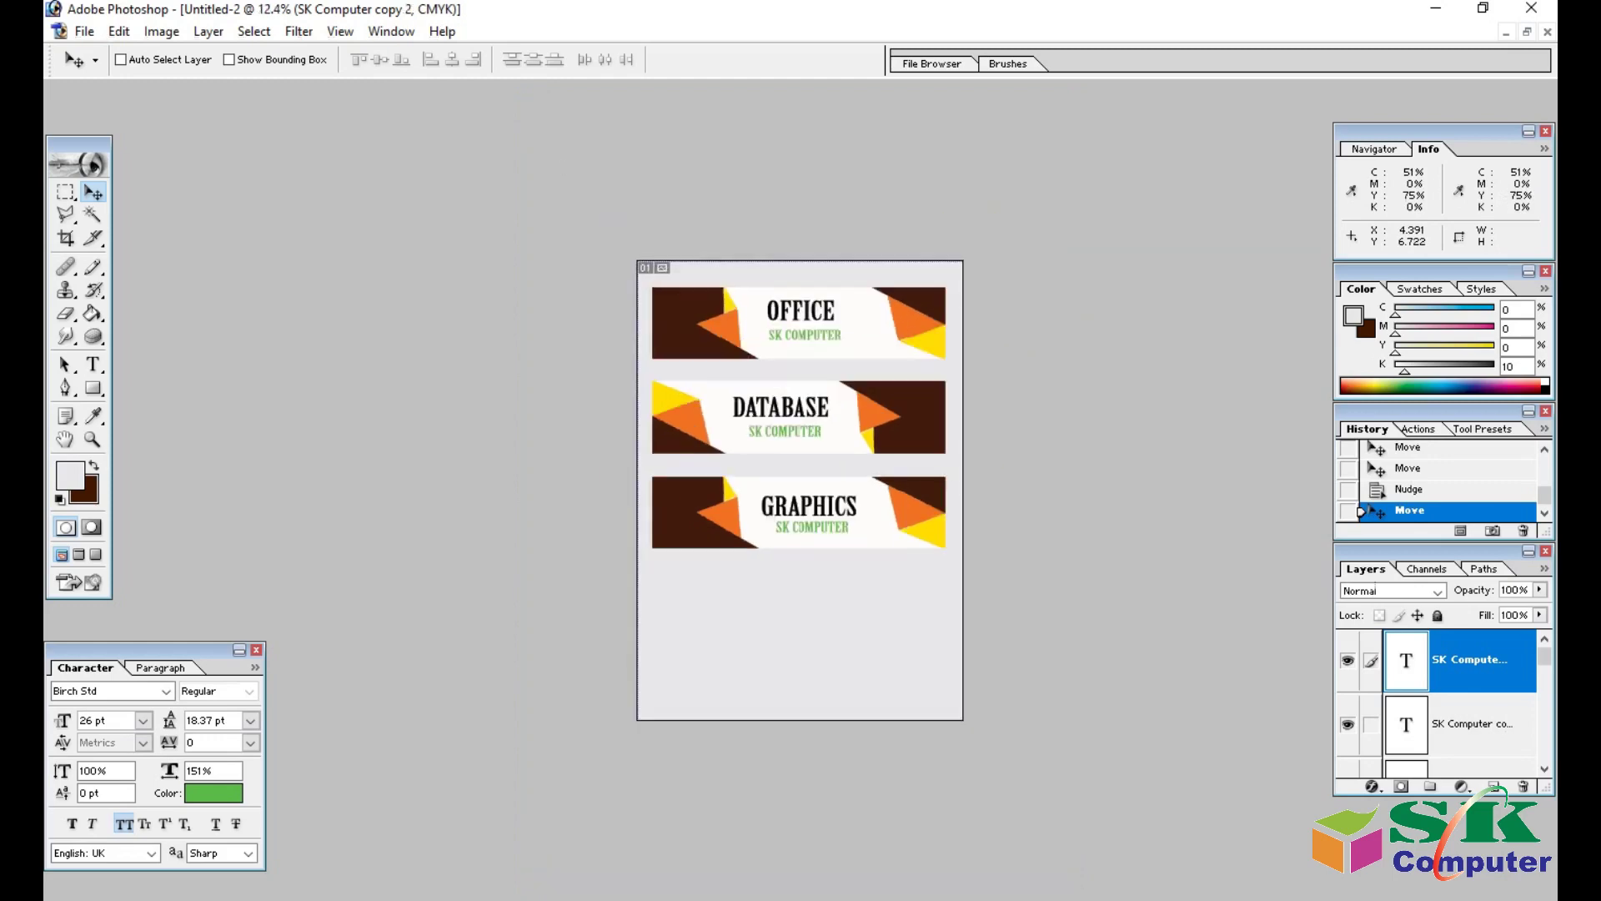
{"action": "scroll", "coordinate": [818, 554], "scroll_direction": "down", "scroll_amount": 2}
{"action": "scroll", "coordinate": [818, 552], "scroll_direction": "up", "scroll_amount": 2}
{"action": "scroll", "coordinate": [824, 556], "scroll_direction": "up", "scroll_amount": 2}
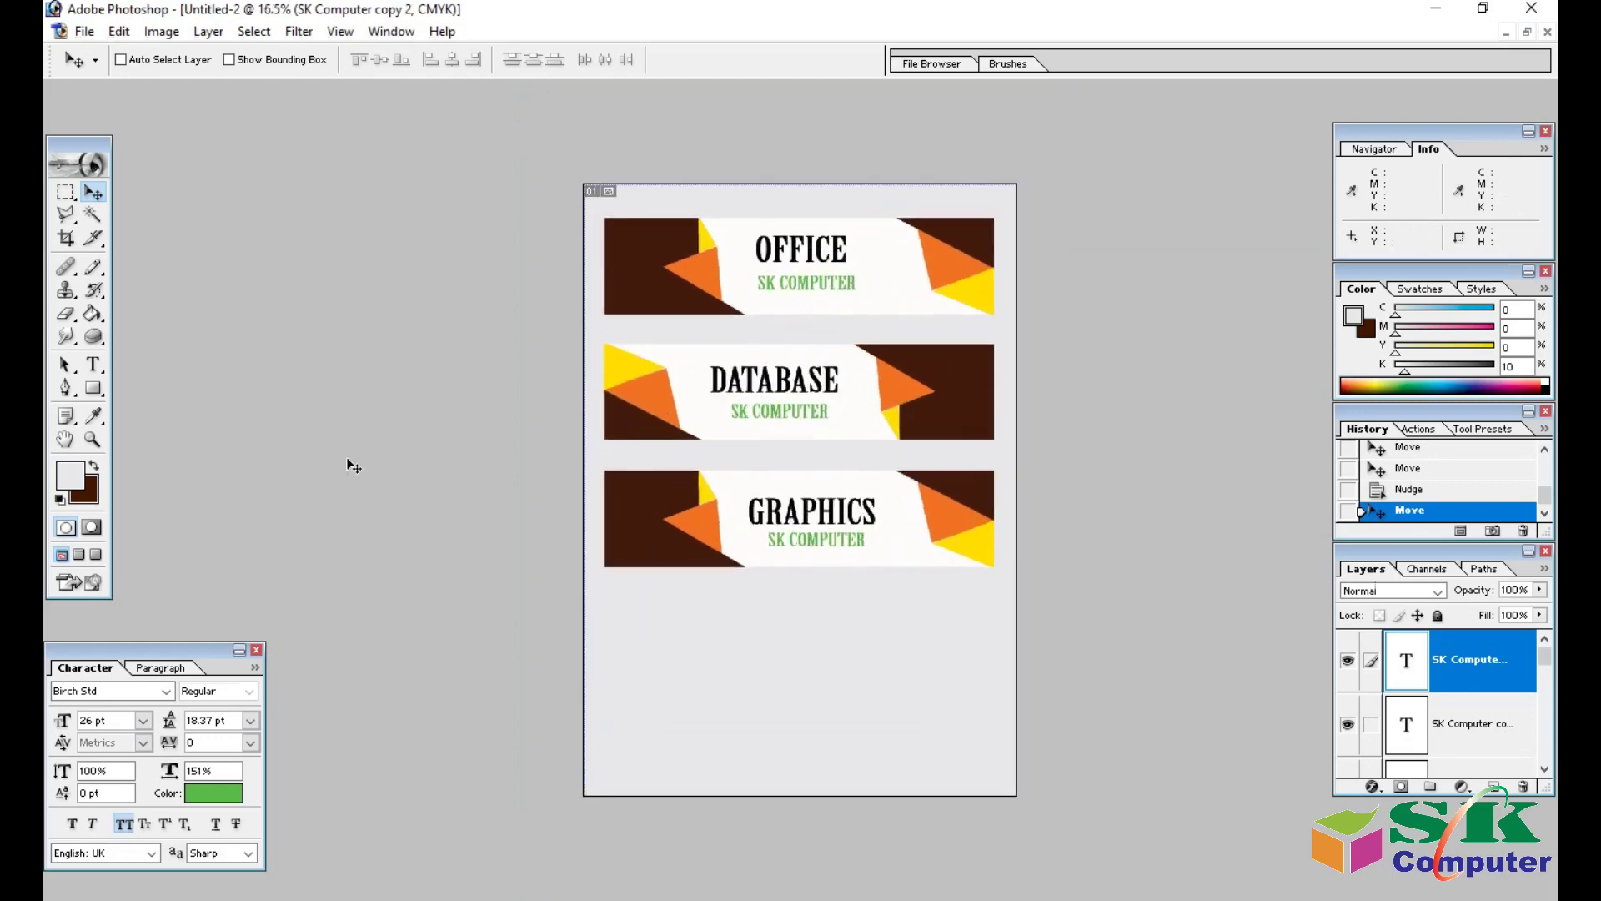
{"action": "scroll", "coordinate": [350, 461], "scroll_direction": "up", "scroll_amount": 1}
{"action": "mouse_move", "coordinate": [807, 239]}
{"action": "left_mouse_down"}
{"action": "mouse_move", "coordinate": [625, 257]}
{"action": "mouse_move", "coordinate": [636, 193]}
{"action": "left_mouse_up"}
{"action": "left_click", "coordinate": [93, 364]}
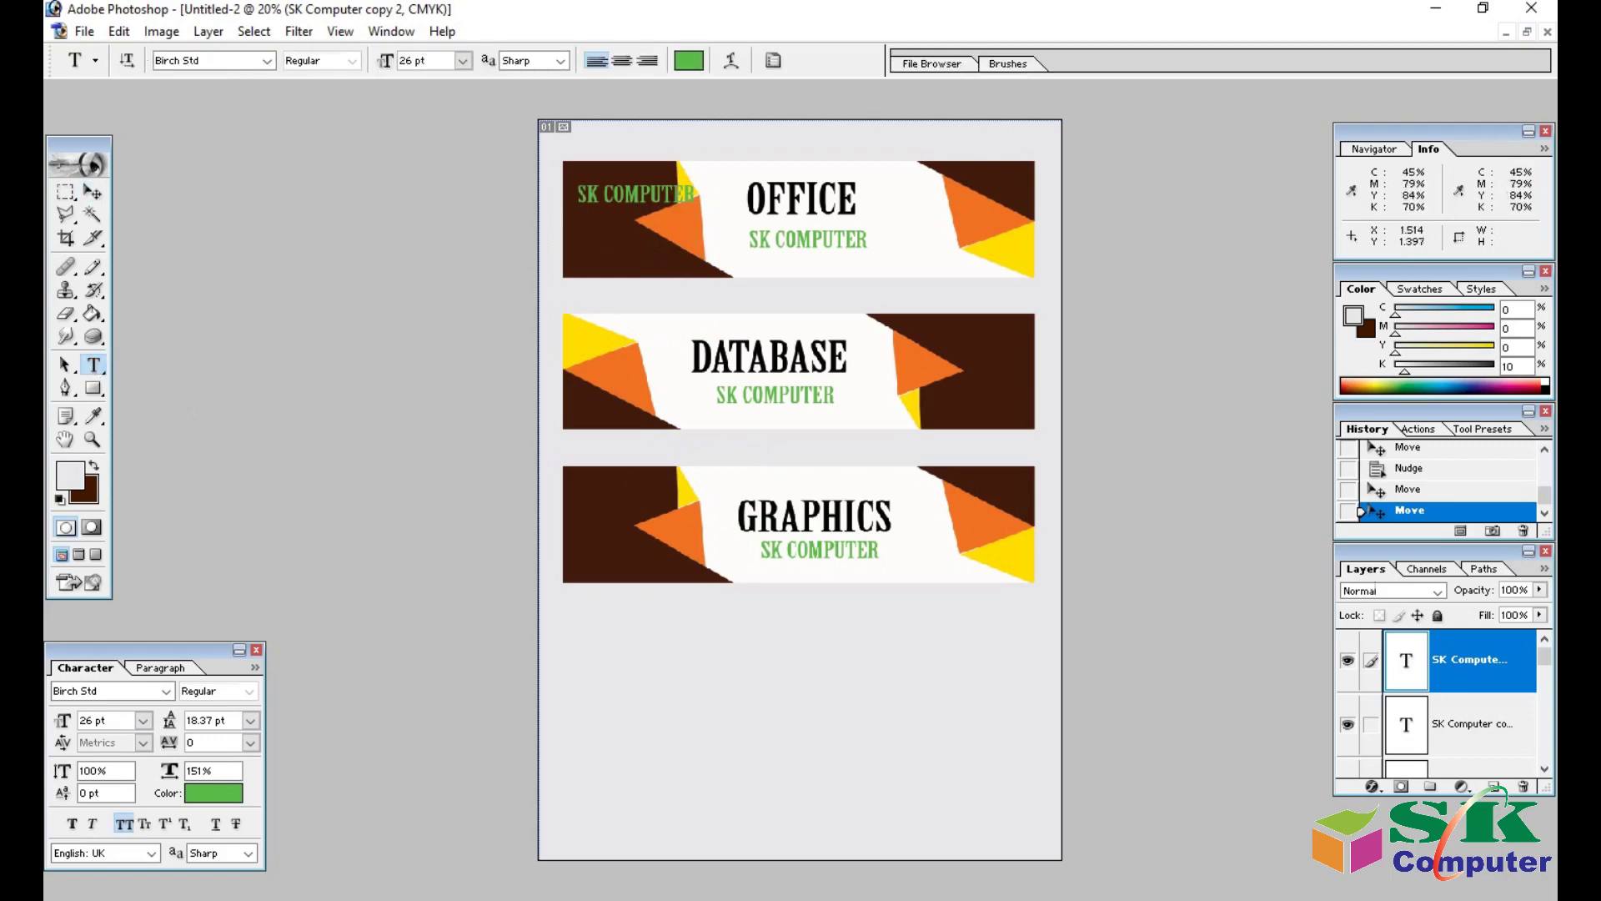
Retype the upper-left copy as SIX MONTH COMPUTER.
{"action": "triple_click", "coordinate": [614, 200]}
{"action": "type", "text": "SIX MONTH"}
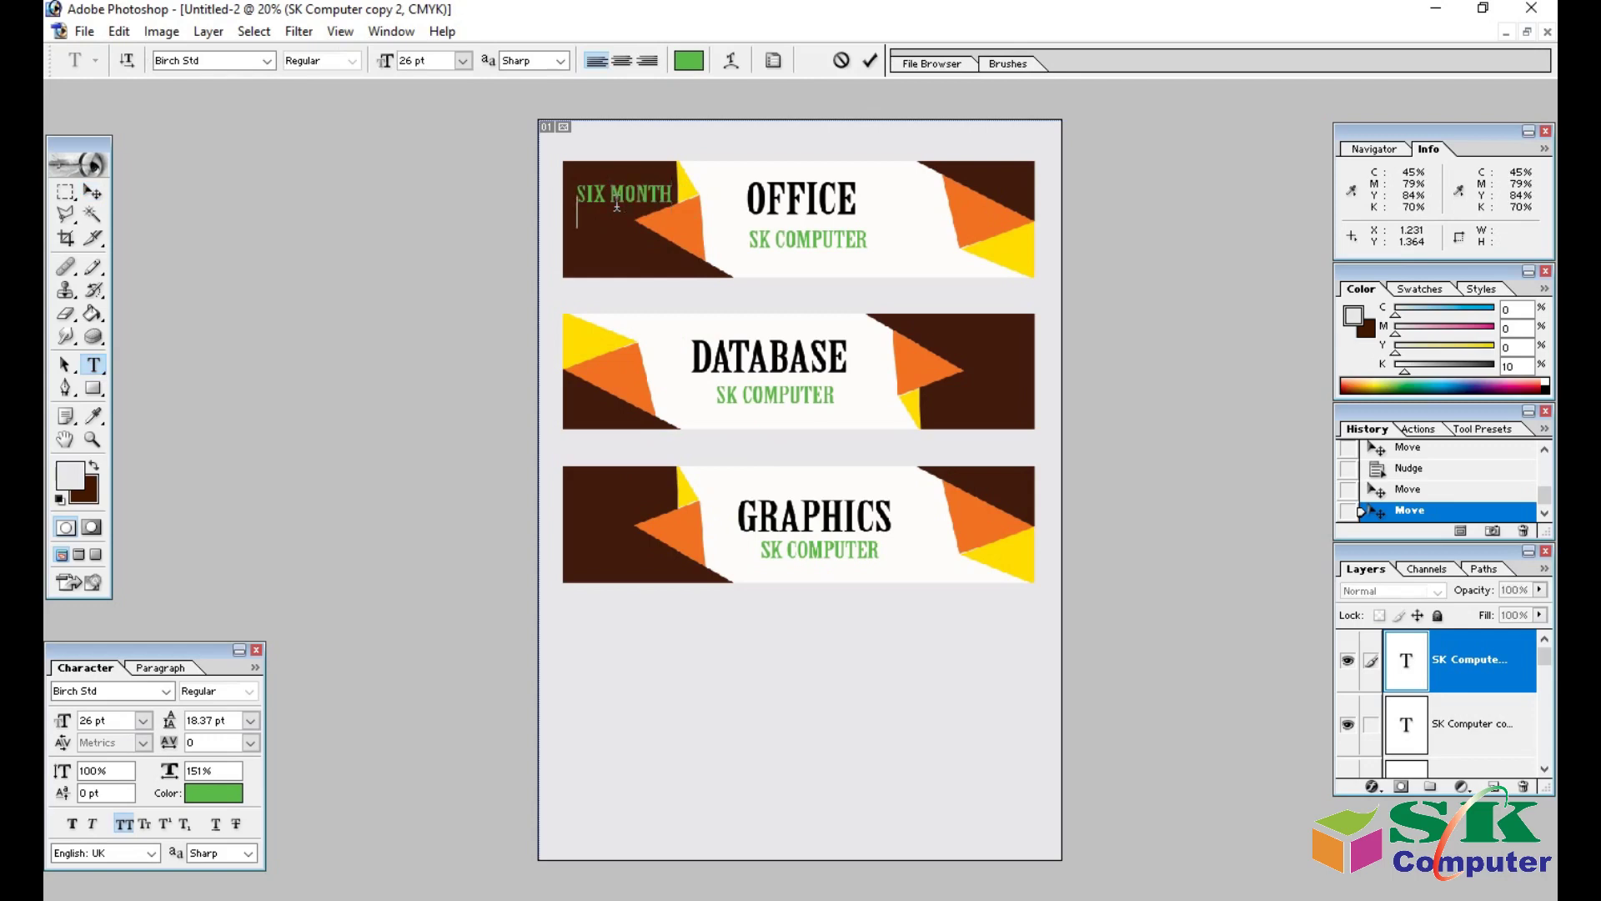
{"action": "type", "text": "MPUTER"}
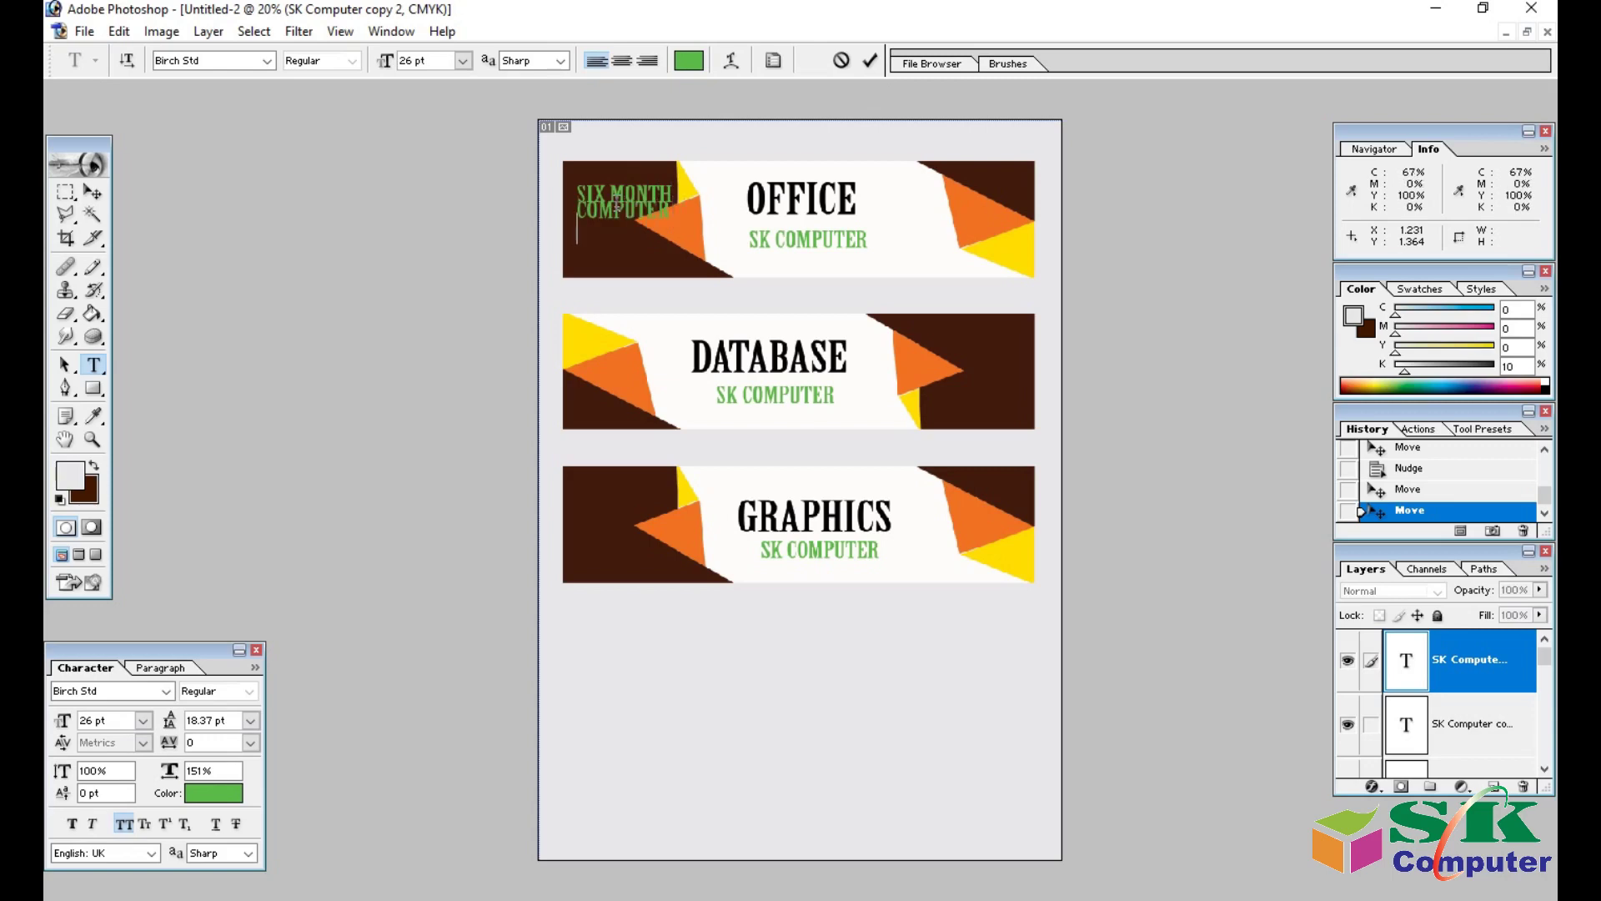
{"action": "key", "text": "ctrl+Return"}
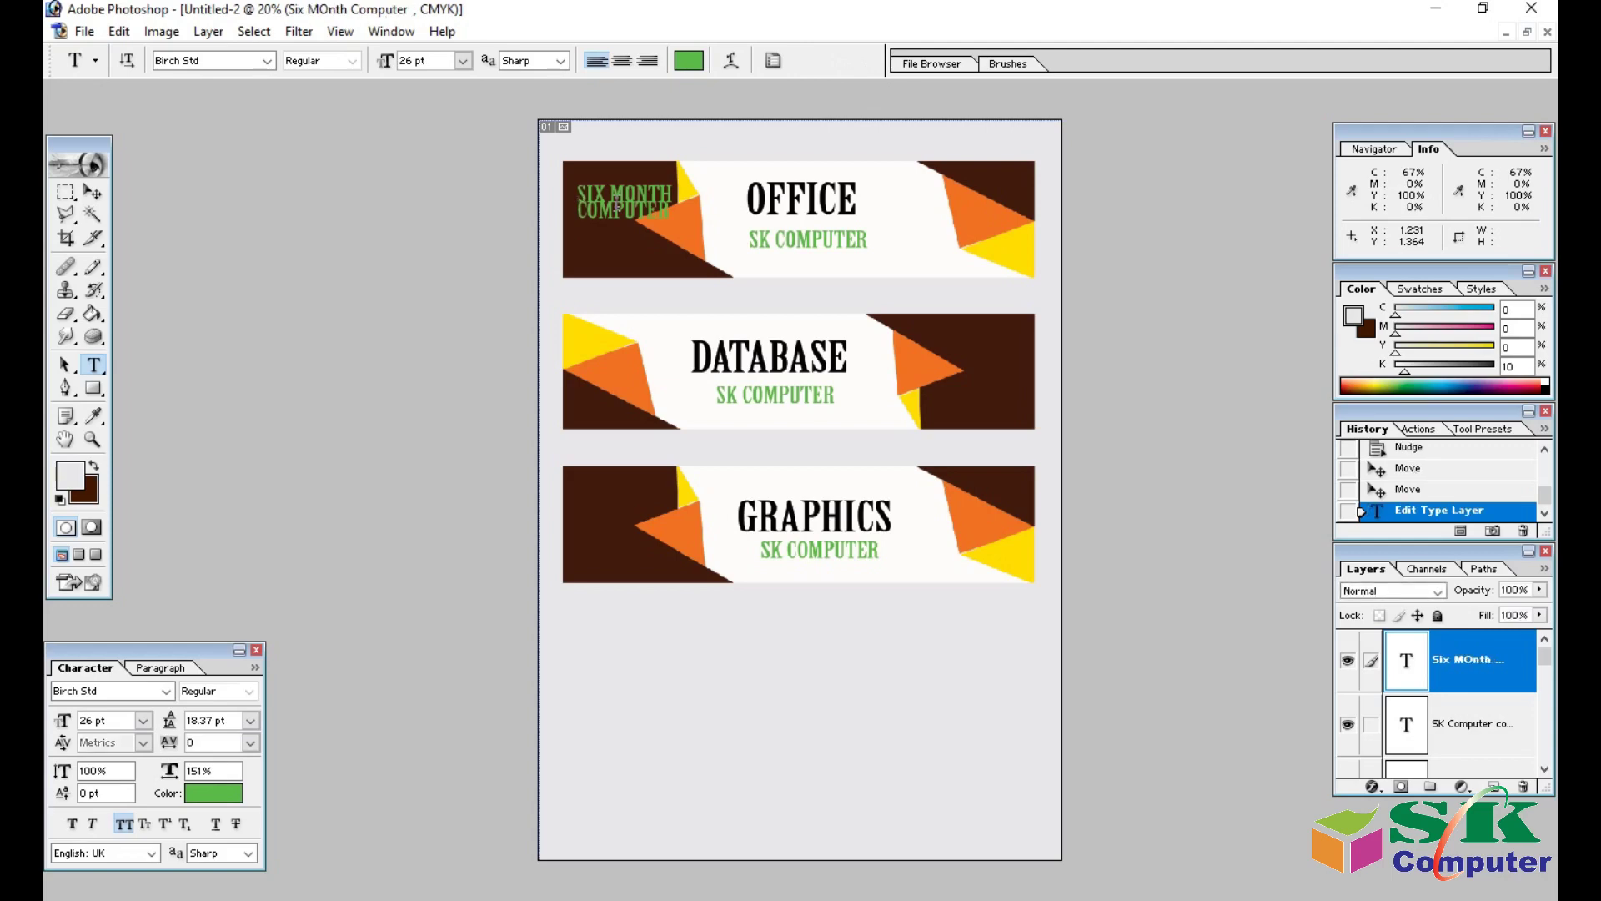
{"action": "key", "text": "ctrl+a"}
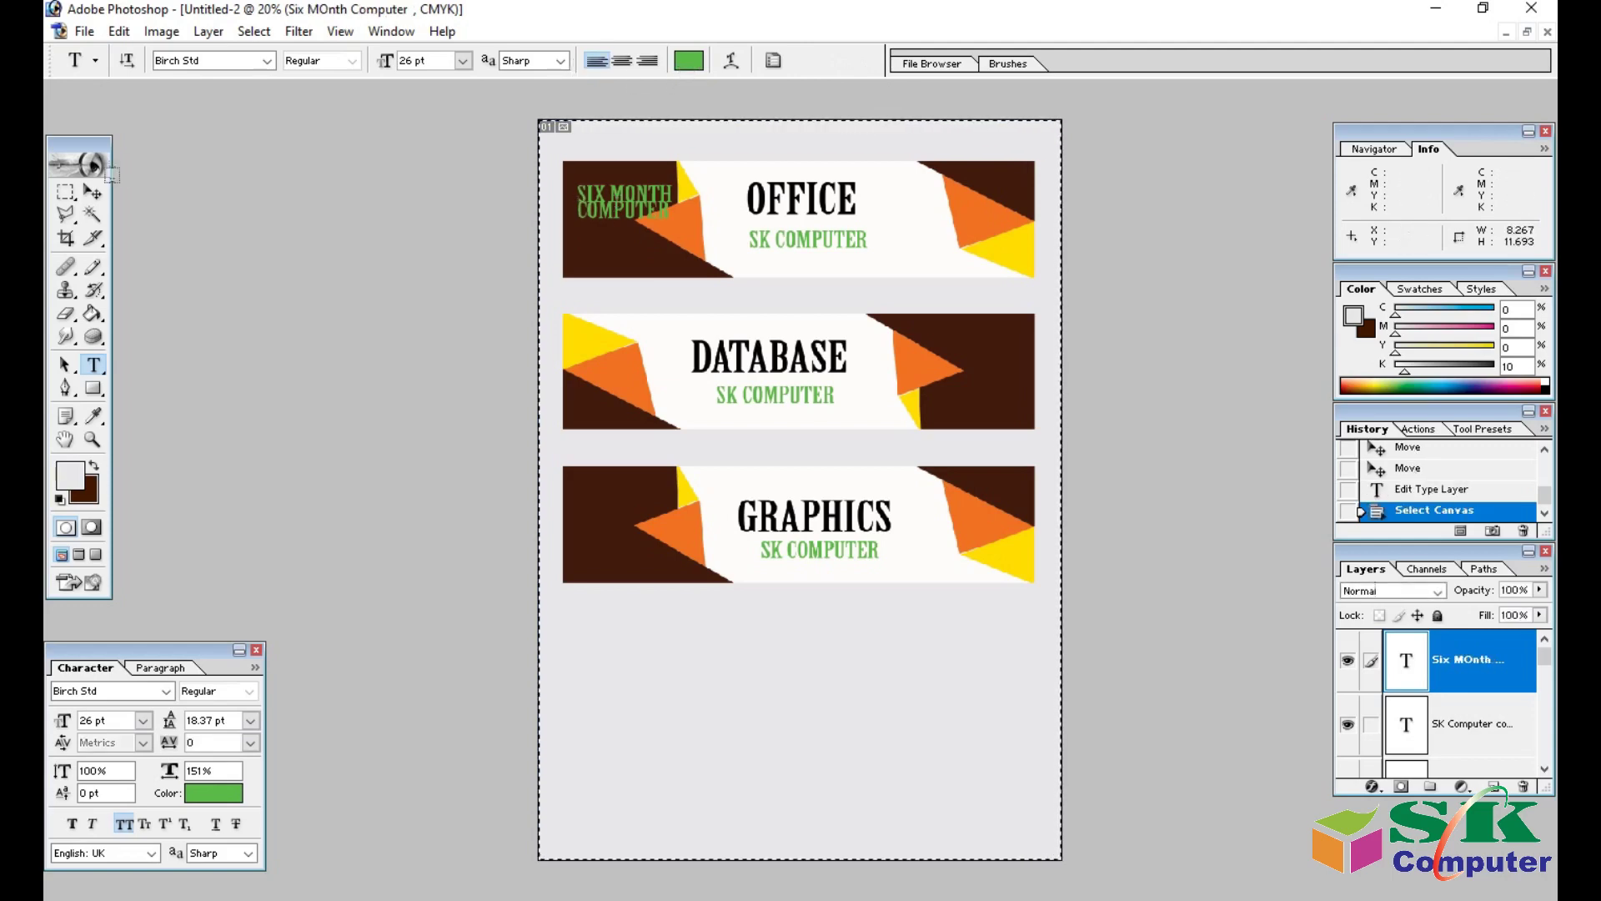
{"action": "left_click_drag", "start_coordinate": [579, 194], "coordinate": [676, 196]}
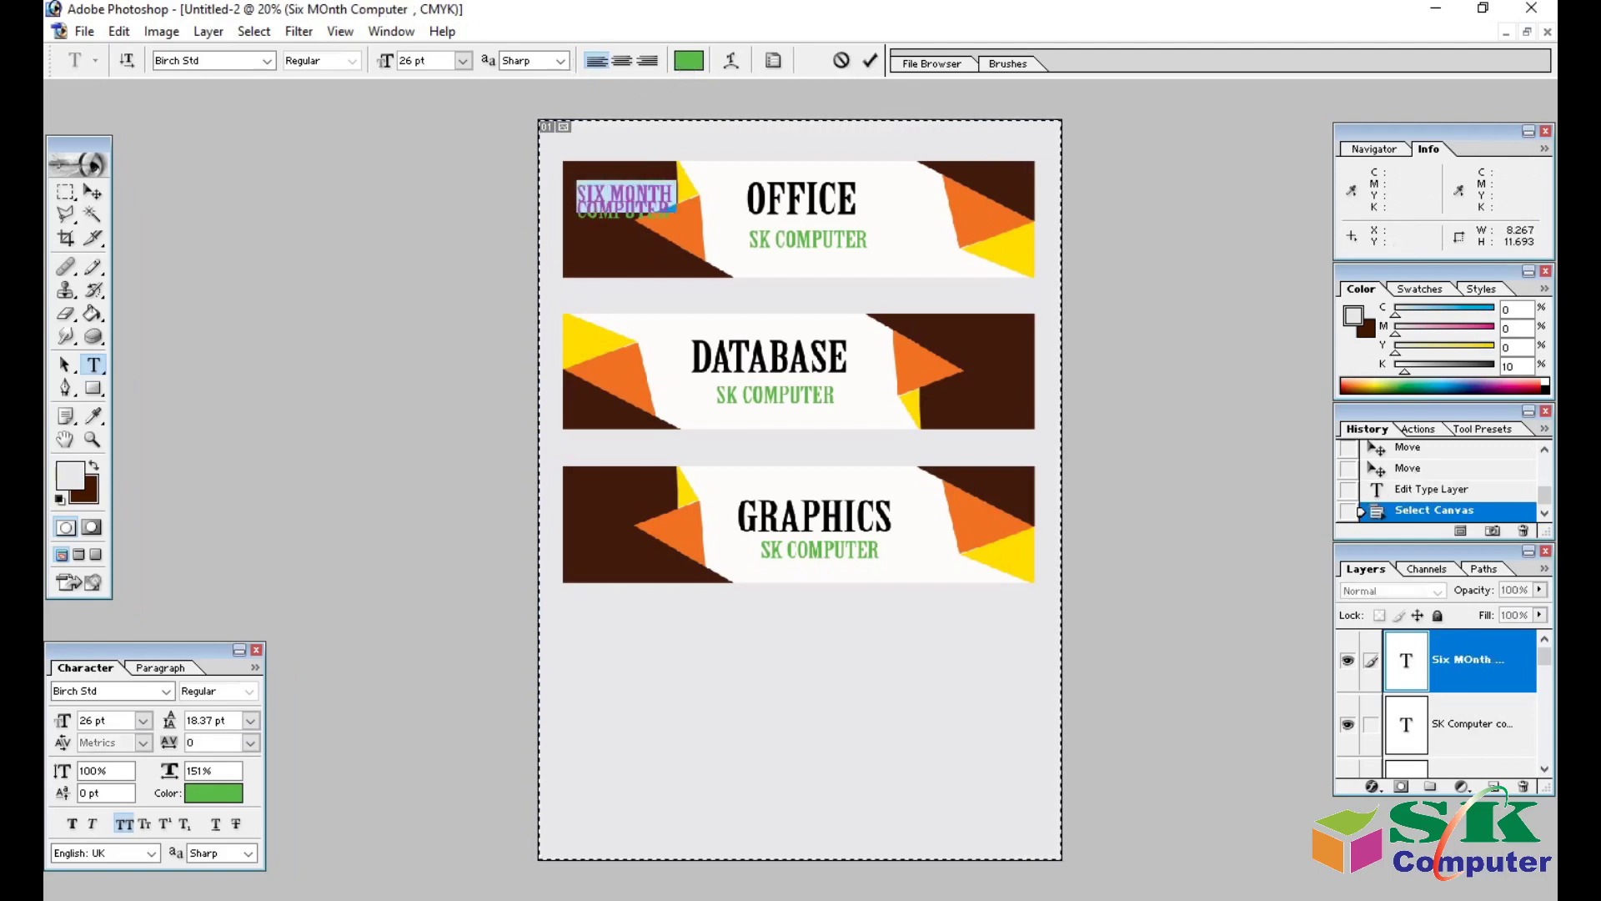
{"action": "left_click", "coordinate": [92, 192]}
{"action": "key", "text": "ctrl+d"}
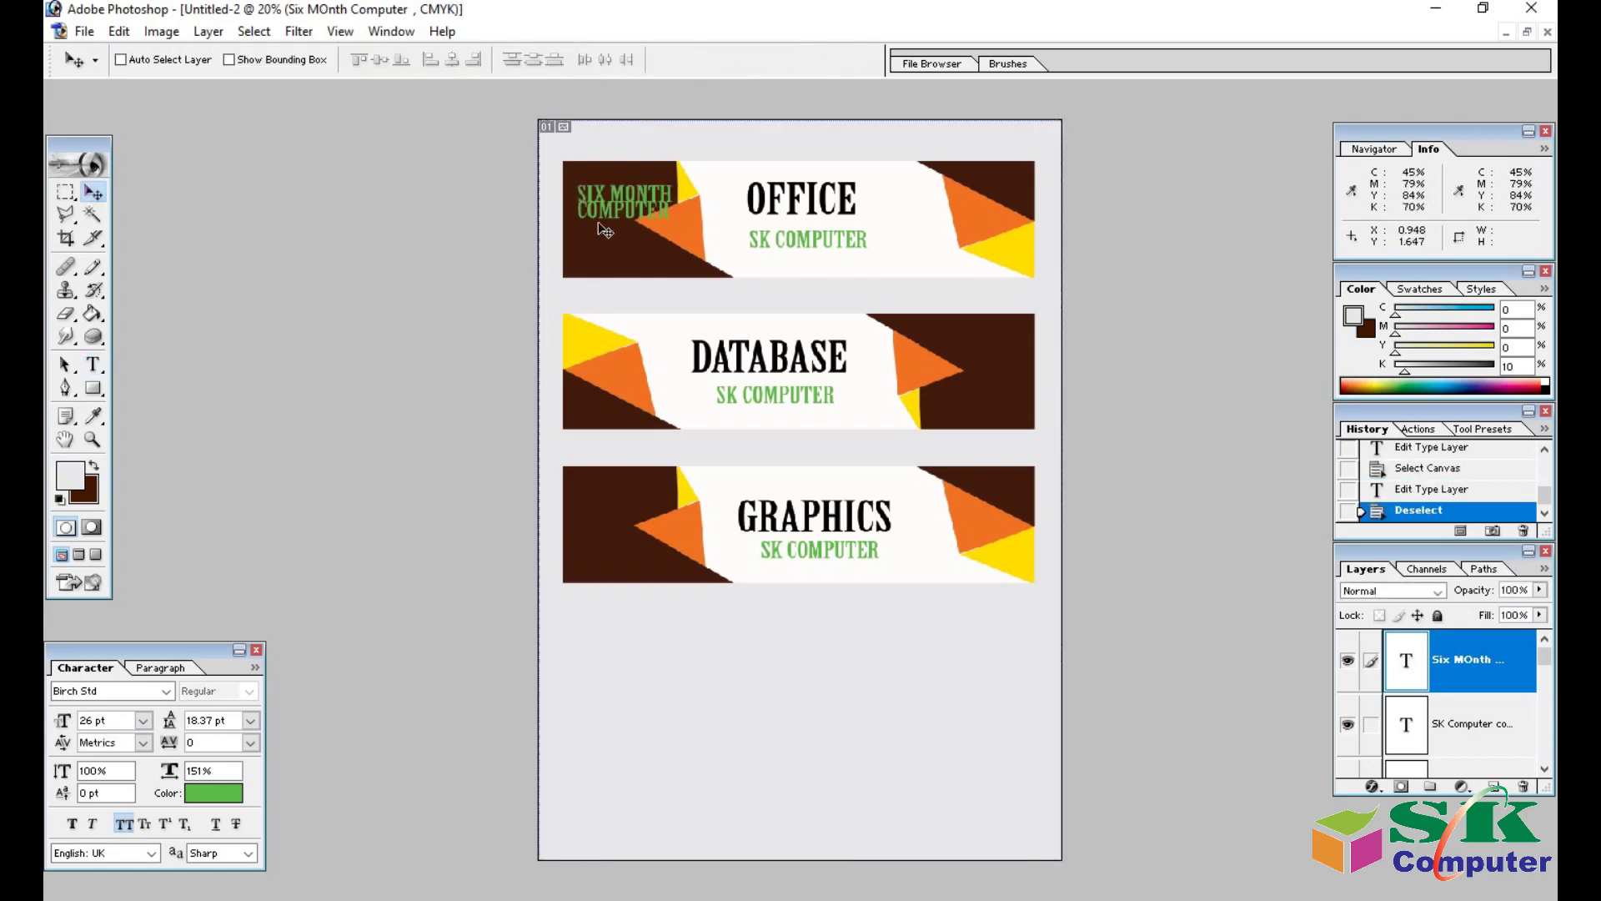
Make SIX MONTH COMPUTER white with 32.37 pt leading and move it up-left.
{"action": "left_click", "coordinate": [93, 364]}
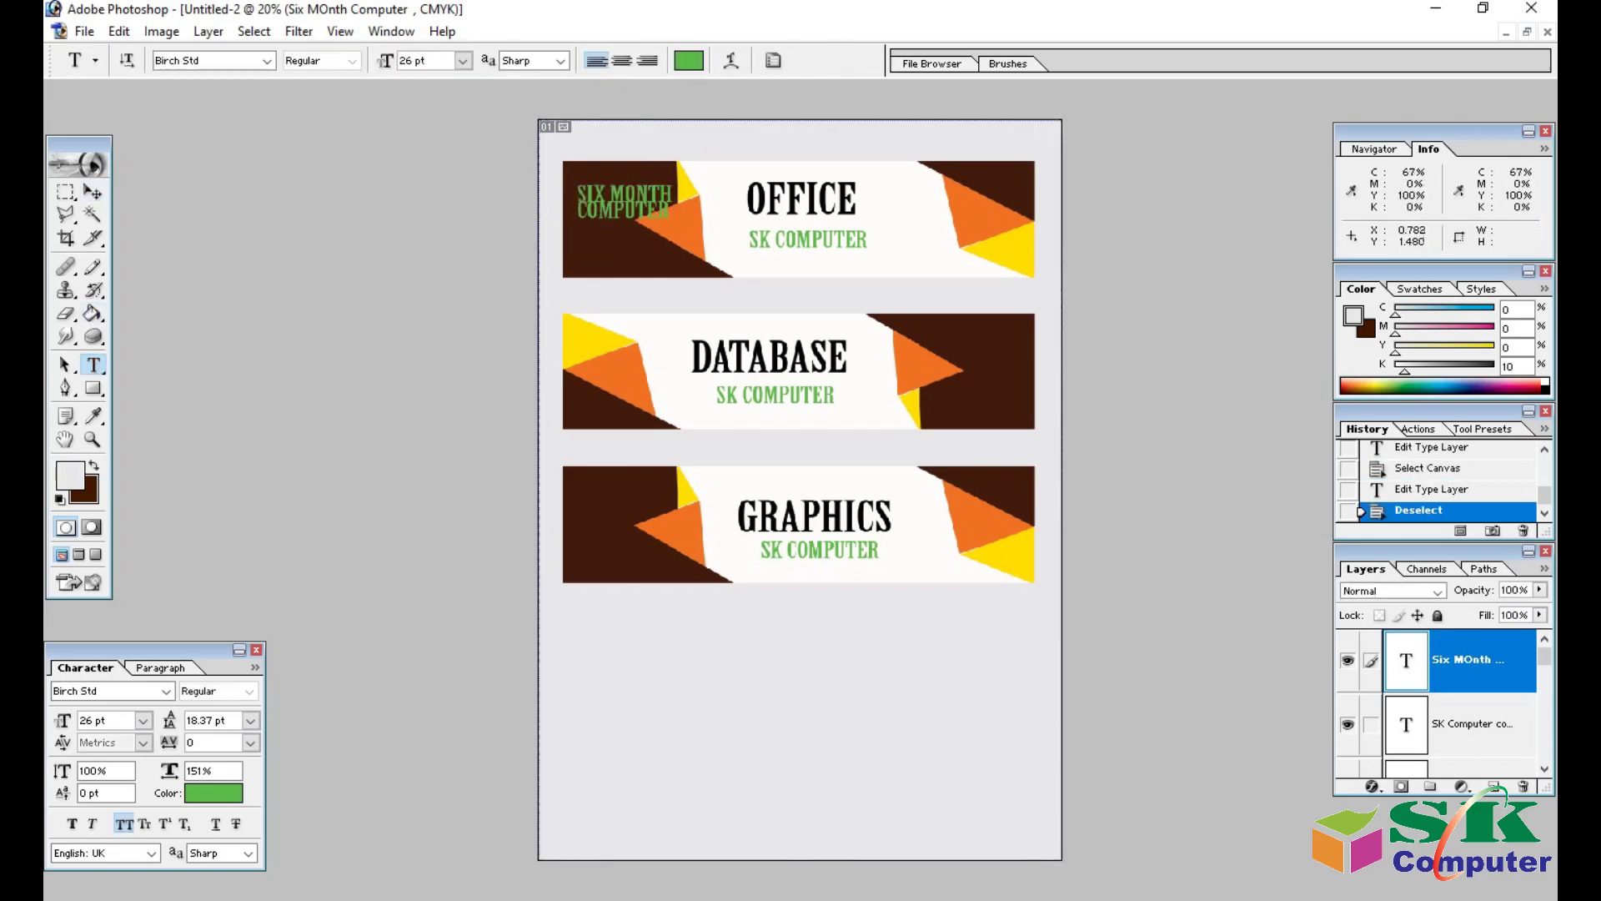
{"action": "left_click_drag", "start_coordinate": [578, 188], "coordinate": [675, 218]}
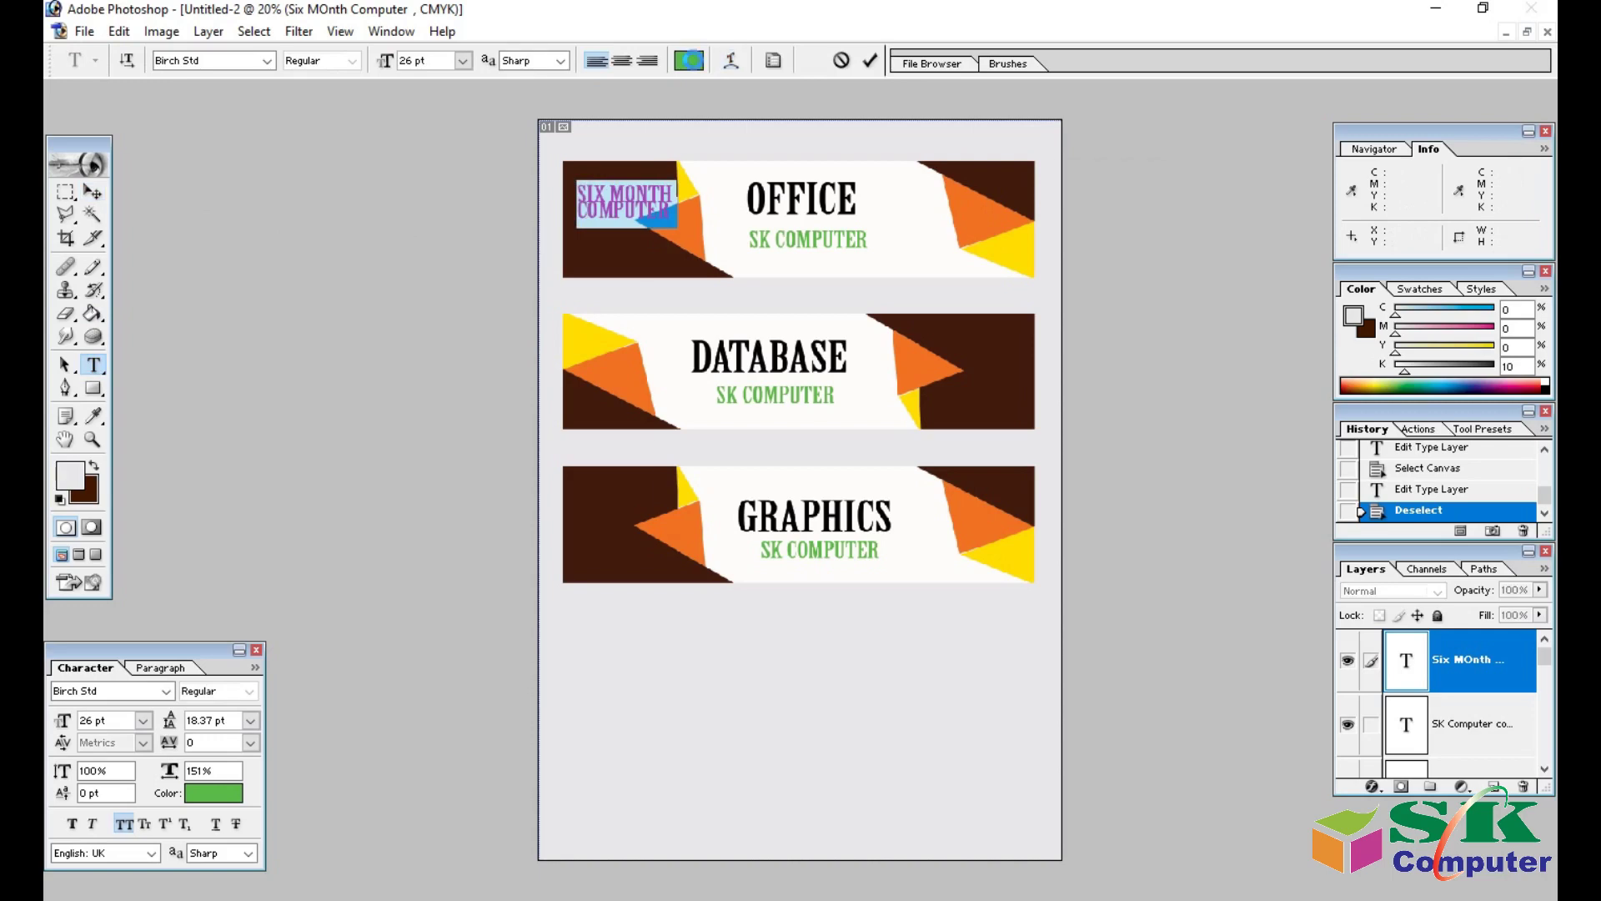
{"action": "left_click", "coordinate": [688, 60]}
{"action": "left_click", "coordinate": [670, 225]}
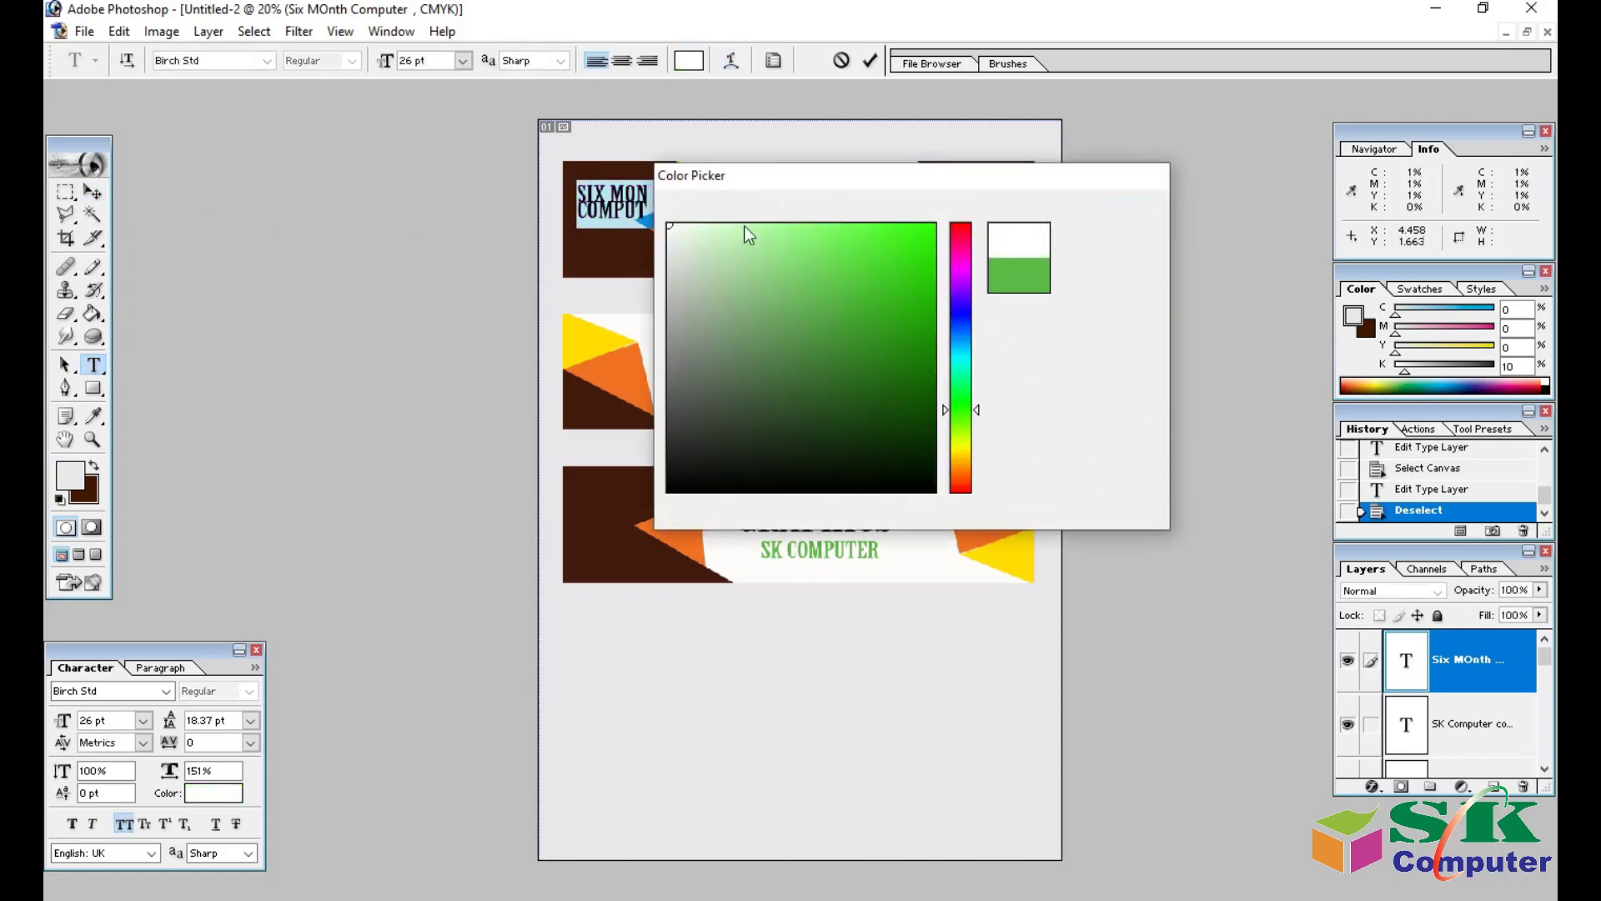
{"action": "key", "text": "Return"}
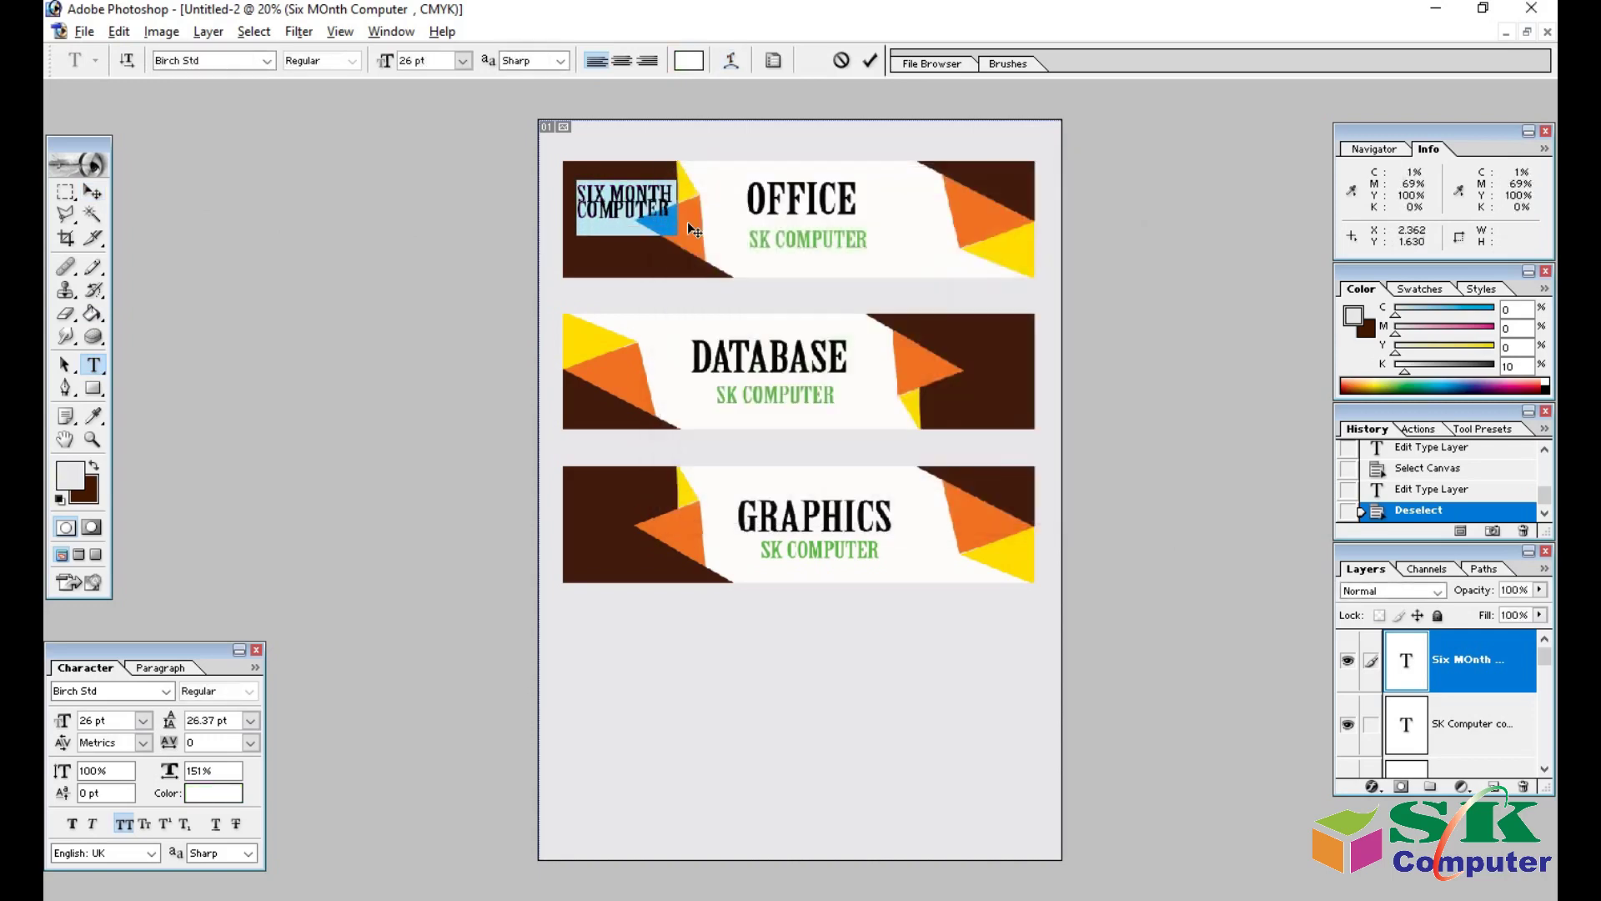
{"action": "key", "text": "alt+Down"}
{"action": "key", "text": "alt+Down"}
{"action": "key", "text": "alt+Down"}
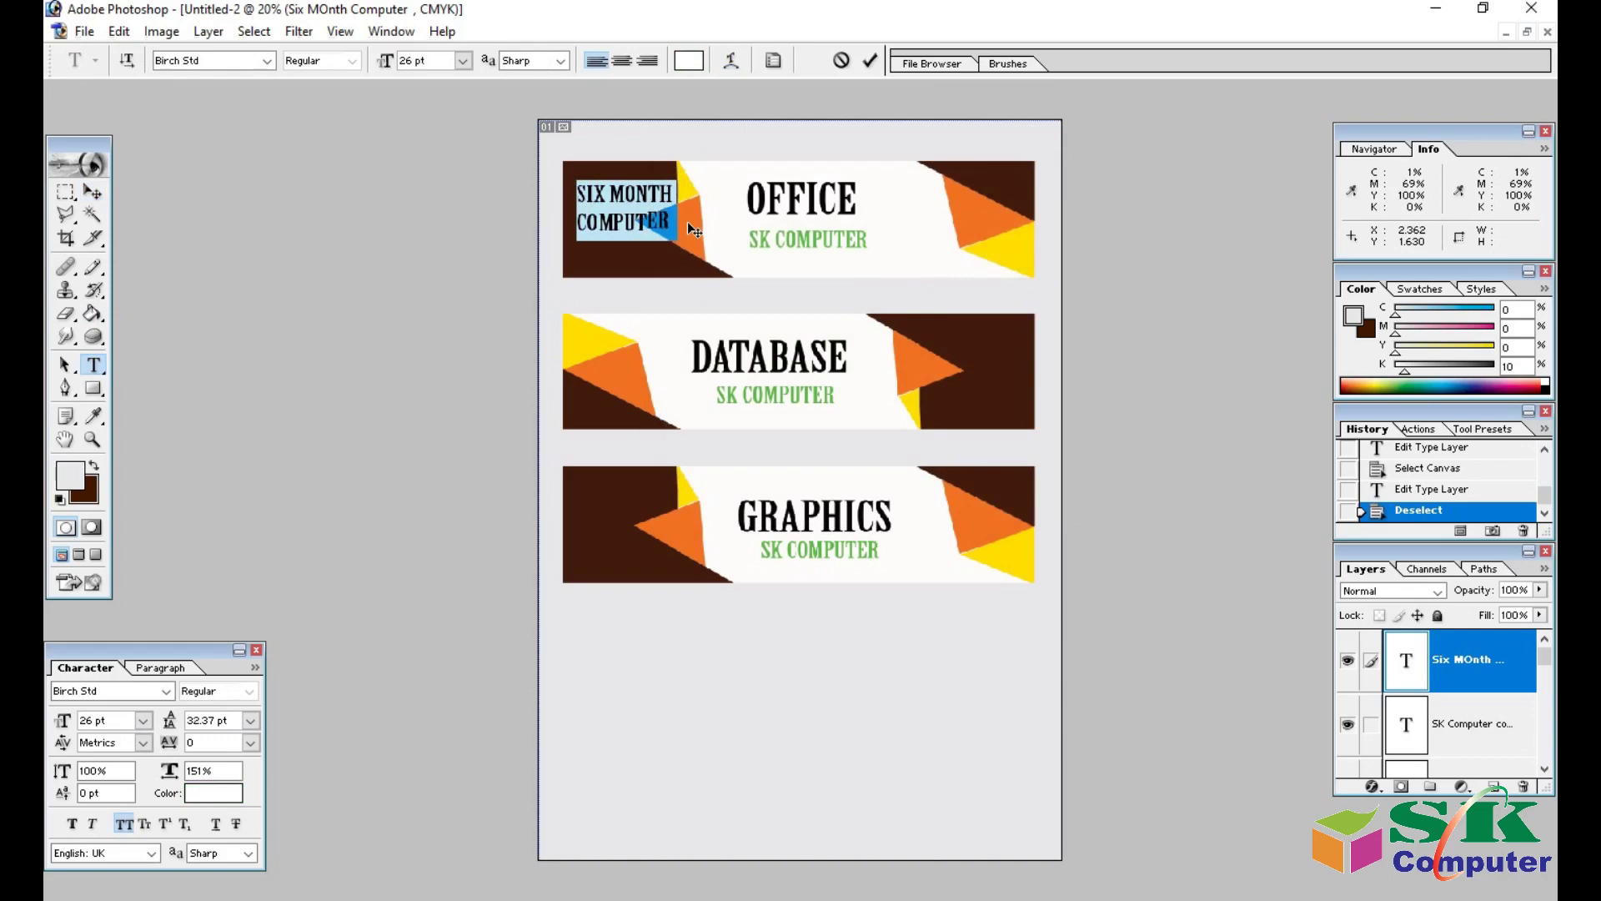
{"action": "key", "text": "ctrl+Return"}
{"action": "left_click", "coordinate": [92, 191]}
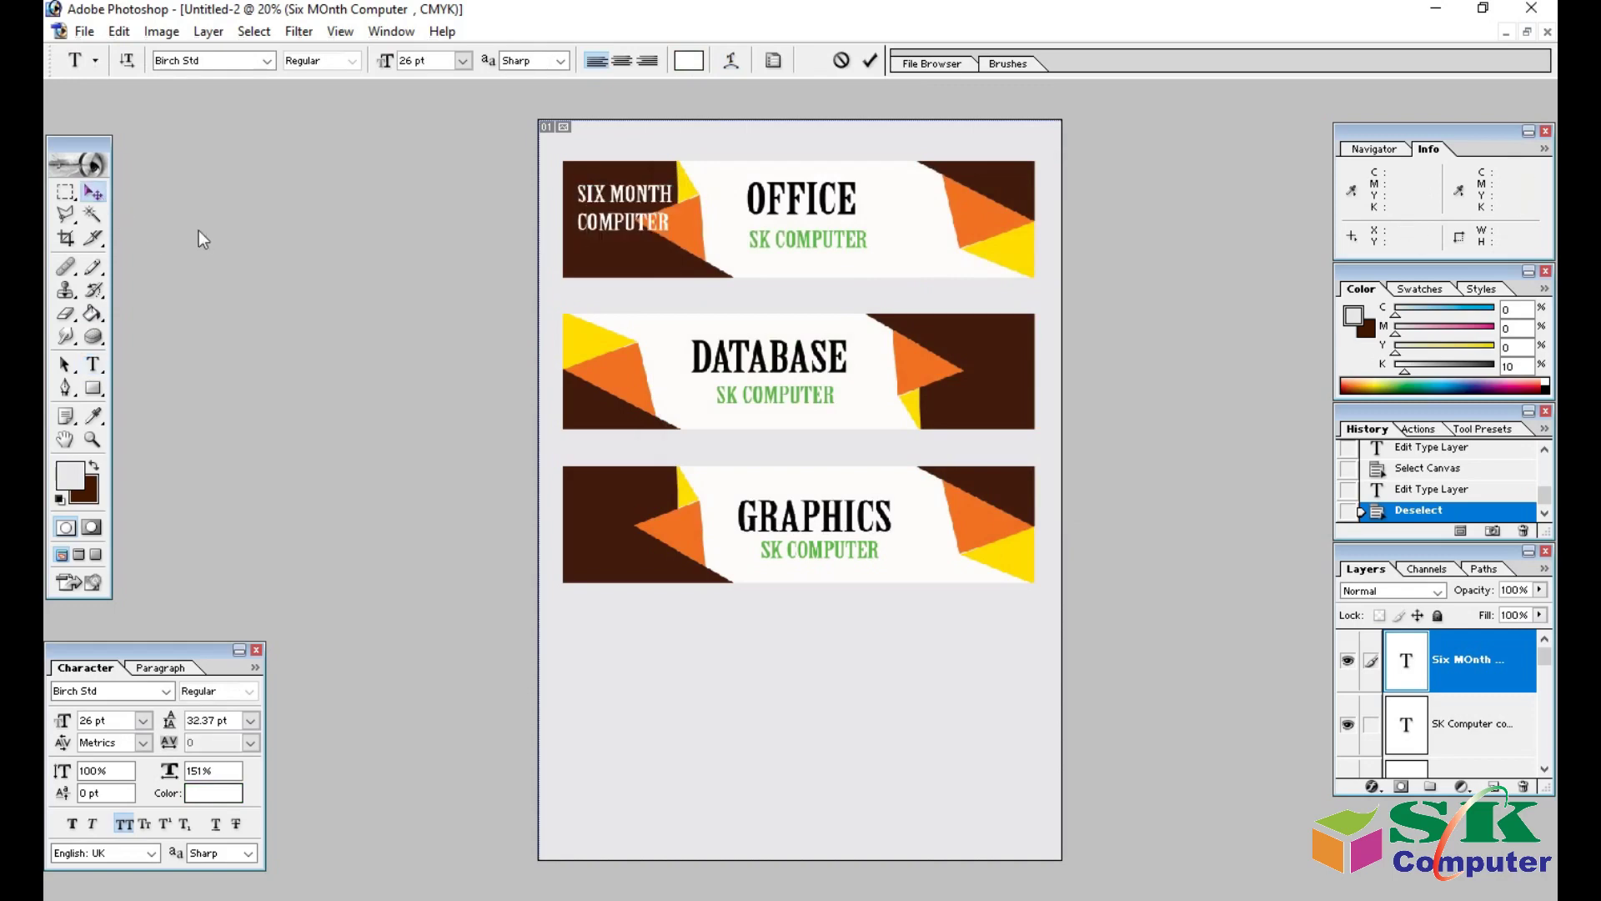
{"action": "left_click_drag", "start_coordinate": [609, 225], "coordinate": [612, 207]}
Scale the SIX MONTH COMPUTER text down to about 78%.
{"action": "key", "text": "ctrl+plus"}
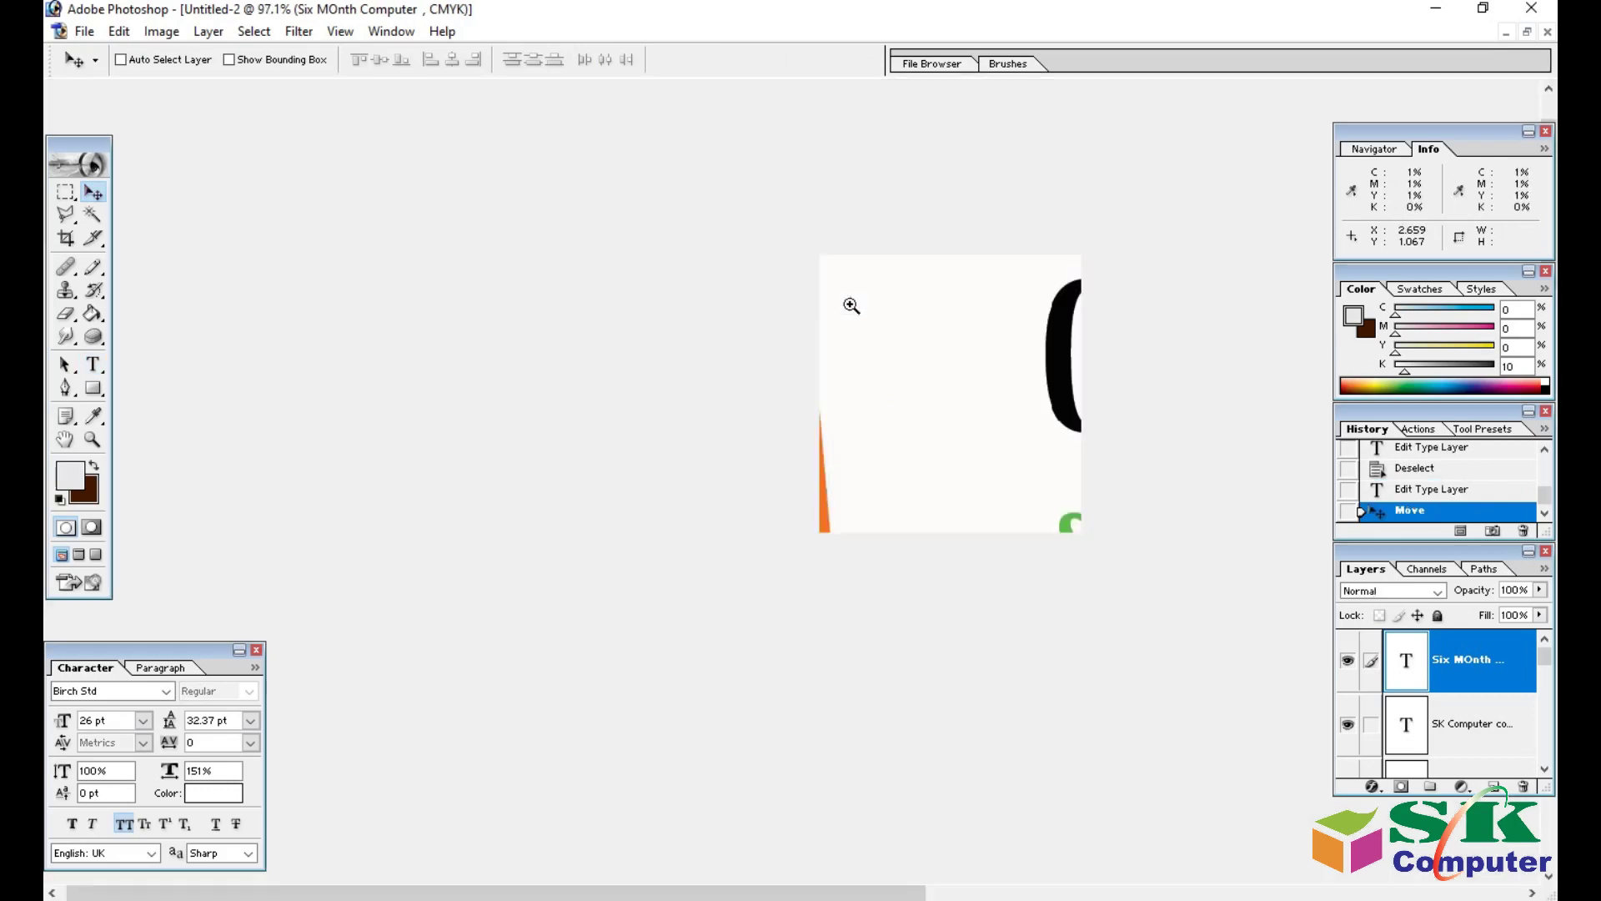
{"action": "key", "text": "ctrl+t"}
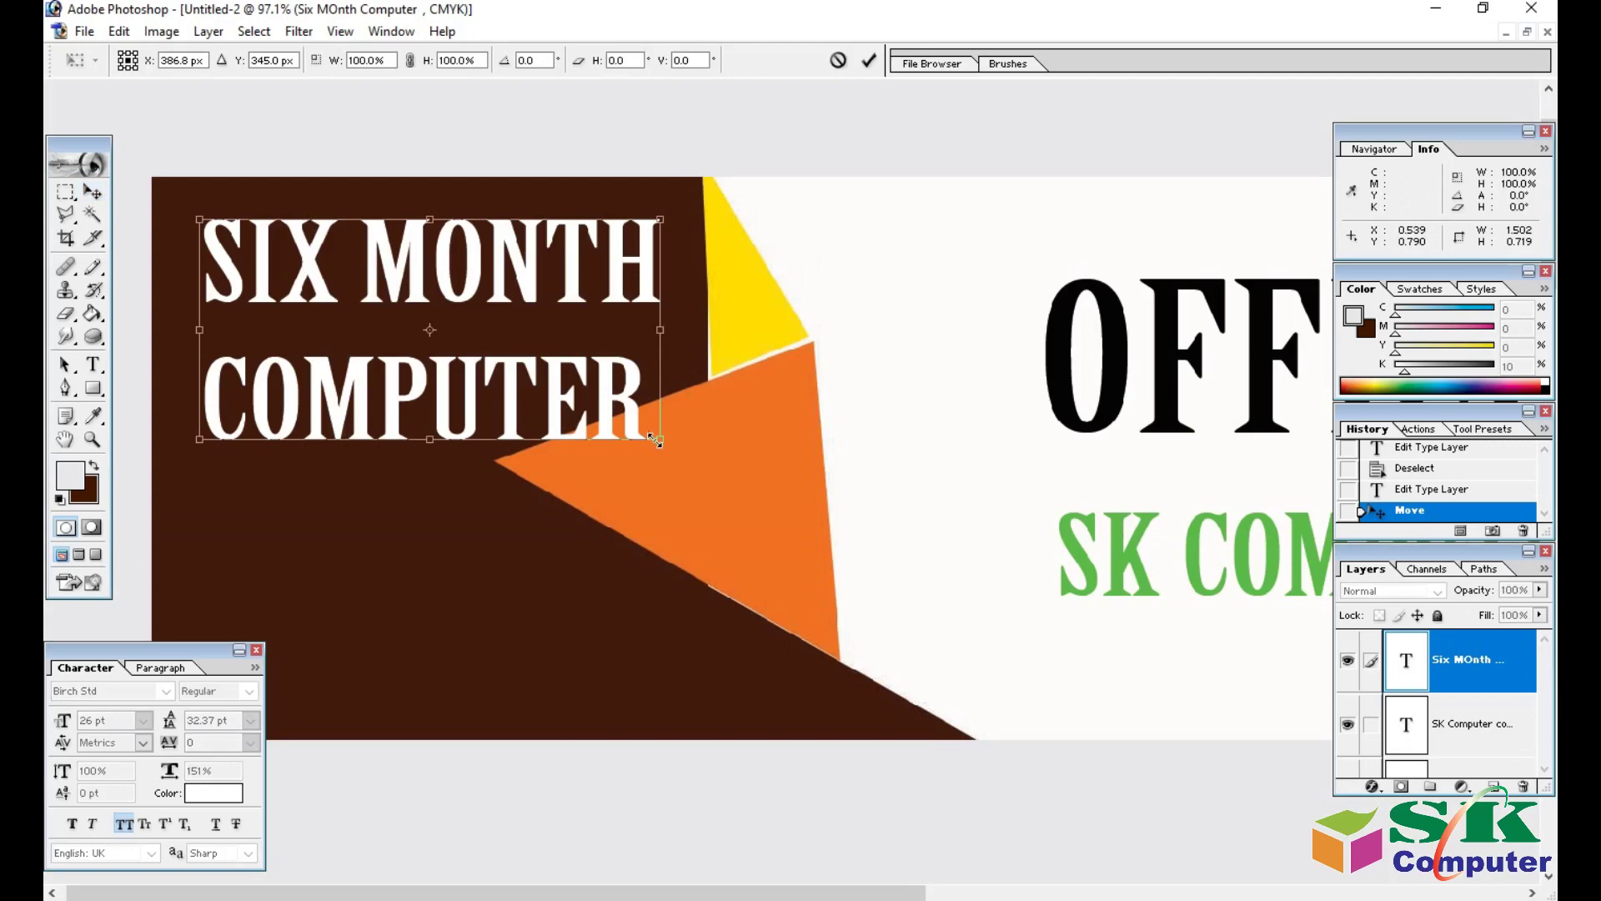
{"action": "left_click_drag", "start_coordinate": [656, 440], "coordinate": [554, 390]}
{"action": "mouse_move", "coordinate": [375, 276]}
{"action": "left_mouse_down"}
{"action": "mouse_move", "coordinate": [413, 275]}
{"action": "mouse_move", "coordinate": [455, 558]}
{"action": "mouse_move", "coordinate": [411, 271]}
{"action": "mouse_move", "coordinate": [438, 592]}
{"action": "left_mouse_up"}
{"action": "key", "text": "Return"}
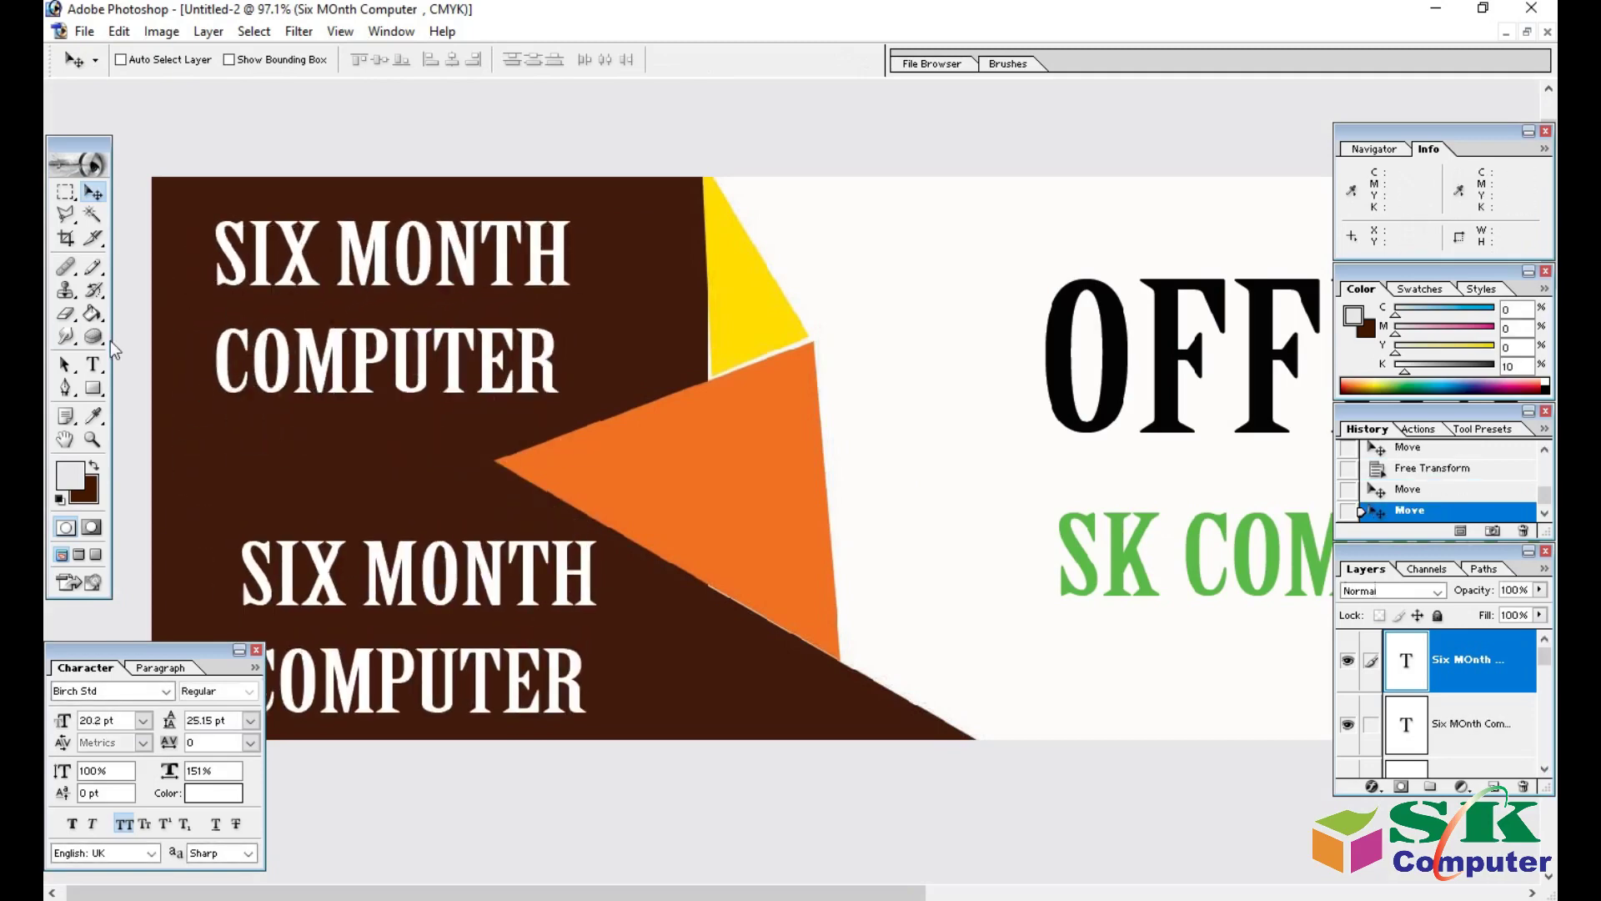
Retype the lower copy as TRAINING and move it further down.
{"action": "left_click", "coordinate": [95, 365]}
{"action": "left_click", "coordinate": [368, 589]}
{"action": "key", "text": "ctrl+a"}
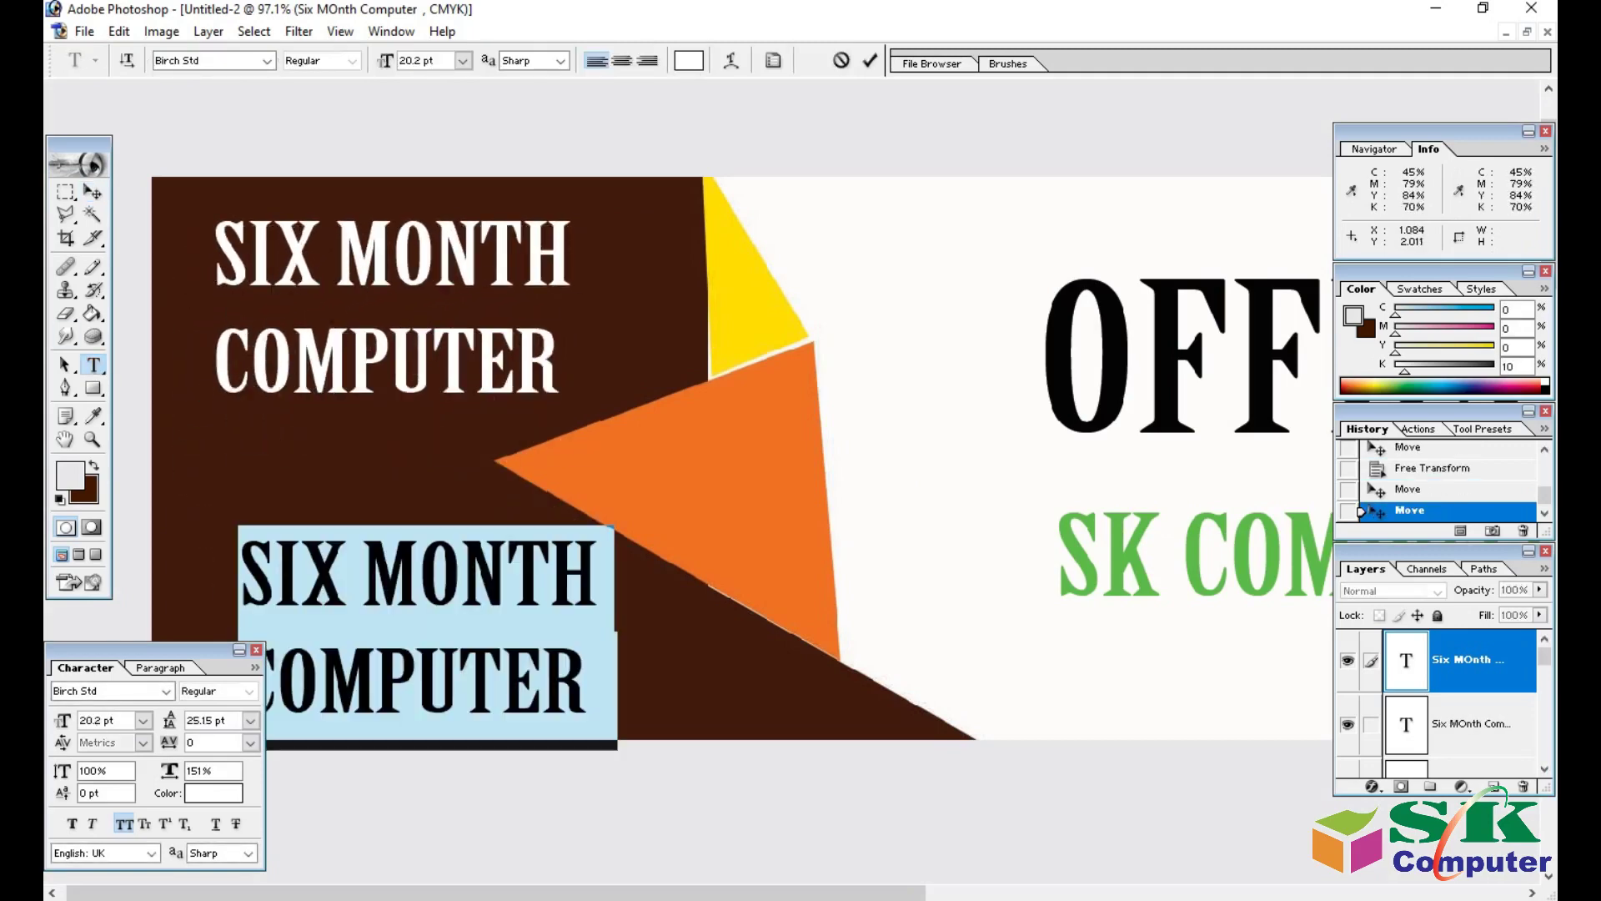
{"action": "type", "text": "TRAI"}
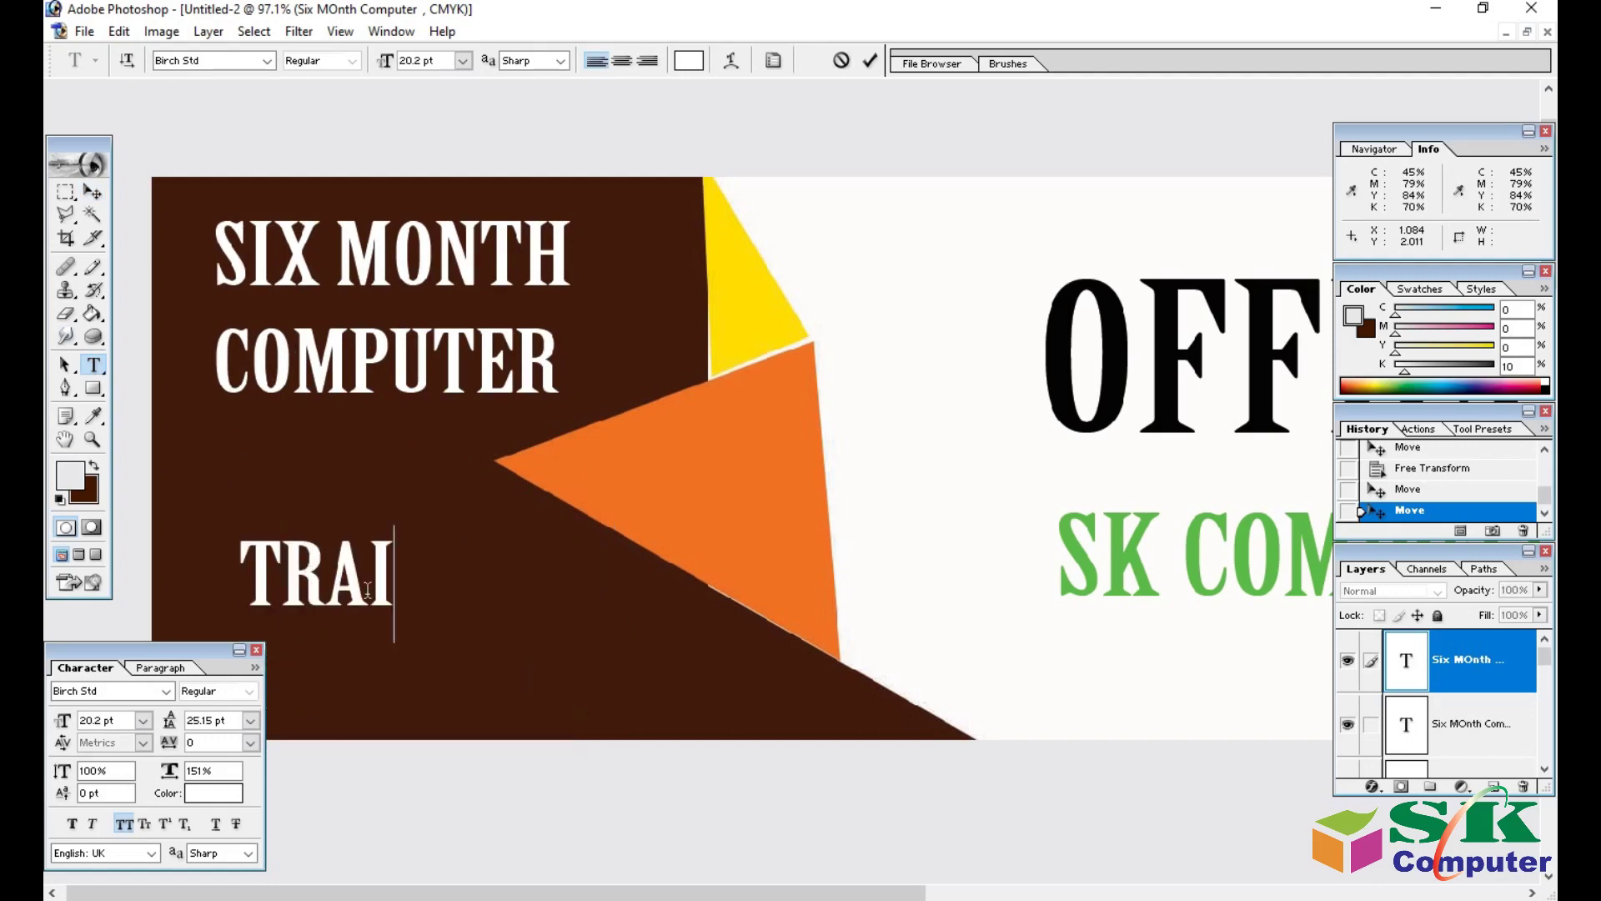
{"action": "type", "text": "NING"}
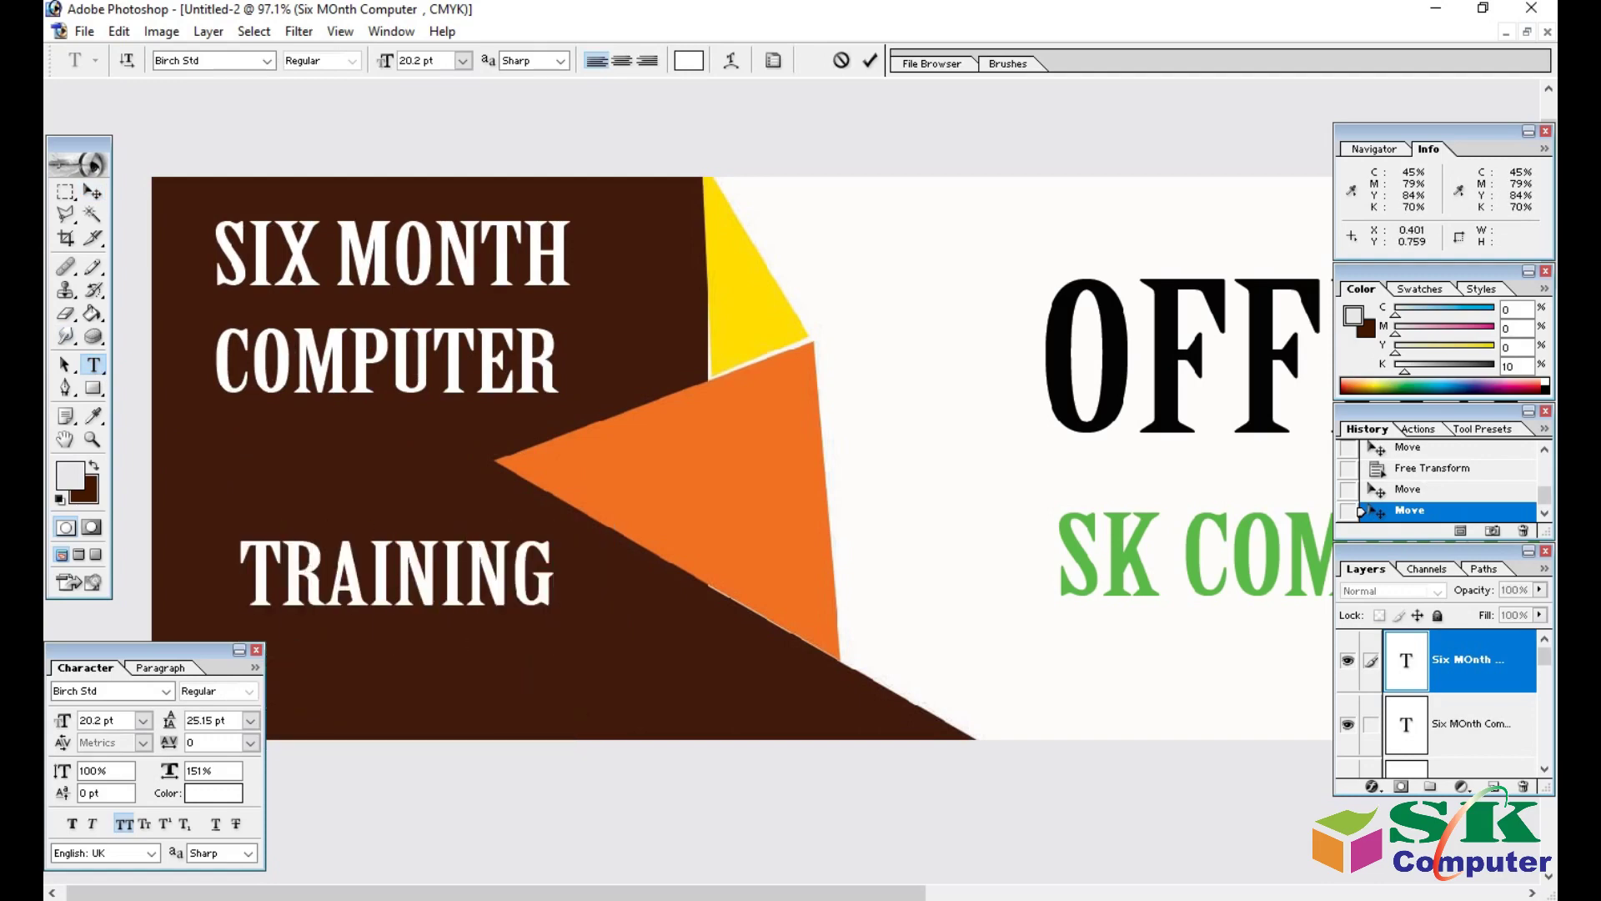
{"action": "left_click", "coordinate": [92, 193]}
{"action": "left_click_drag", "start_coordinate": [370, 571], "coordinate": [371, 631]}
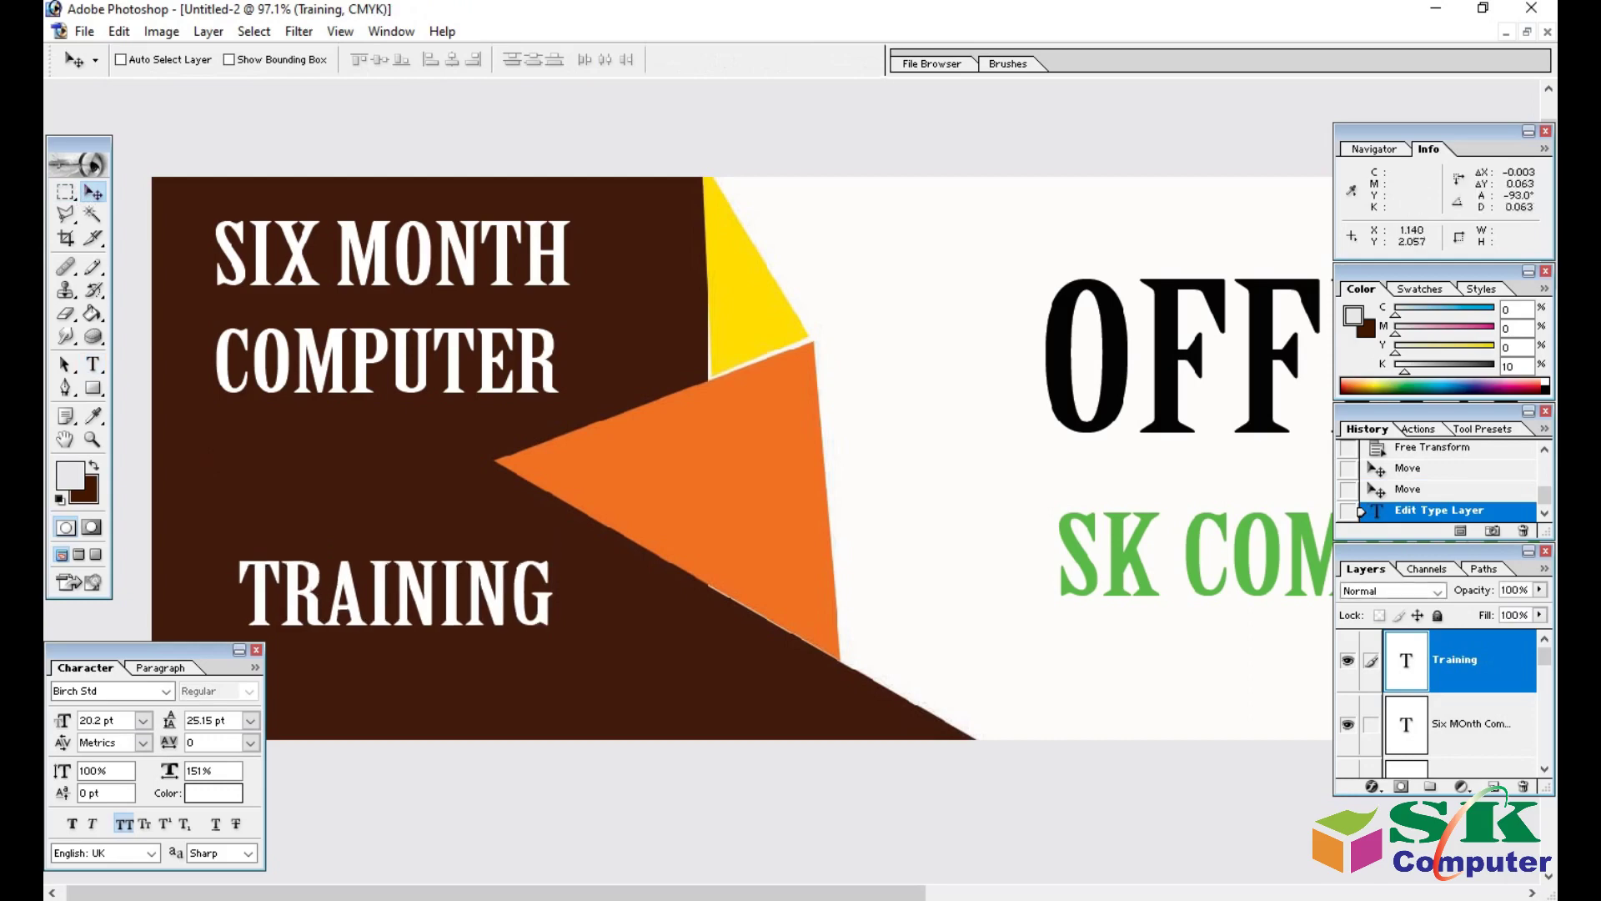
Place copies of TRAINING in the DATABASE and GRAPHICS banners.
{"action": "right_click", "coordinate": [305, 349]}
{"action": "key", "text": "Escape"}
{"action": "key", "text": "ctrl+minus"}
{"action": "key", "text": "ctrl+minus"}
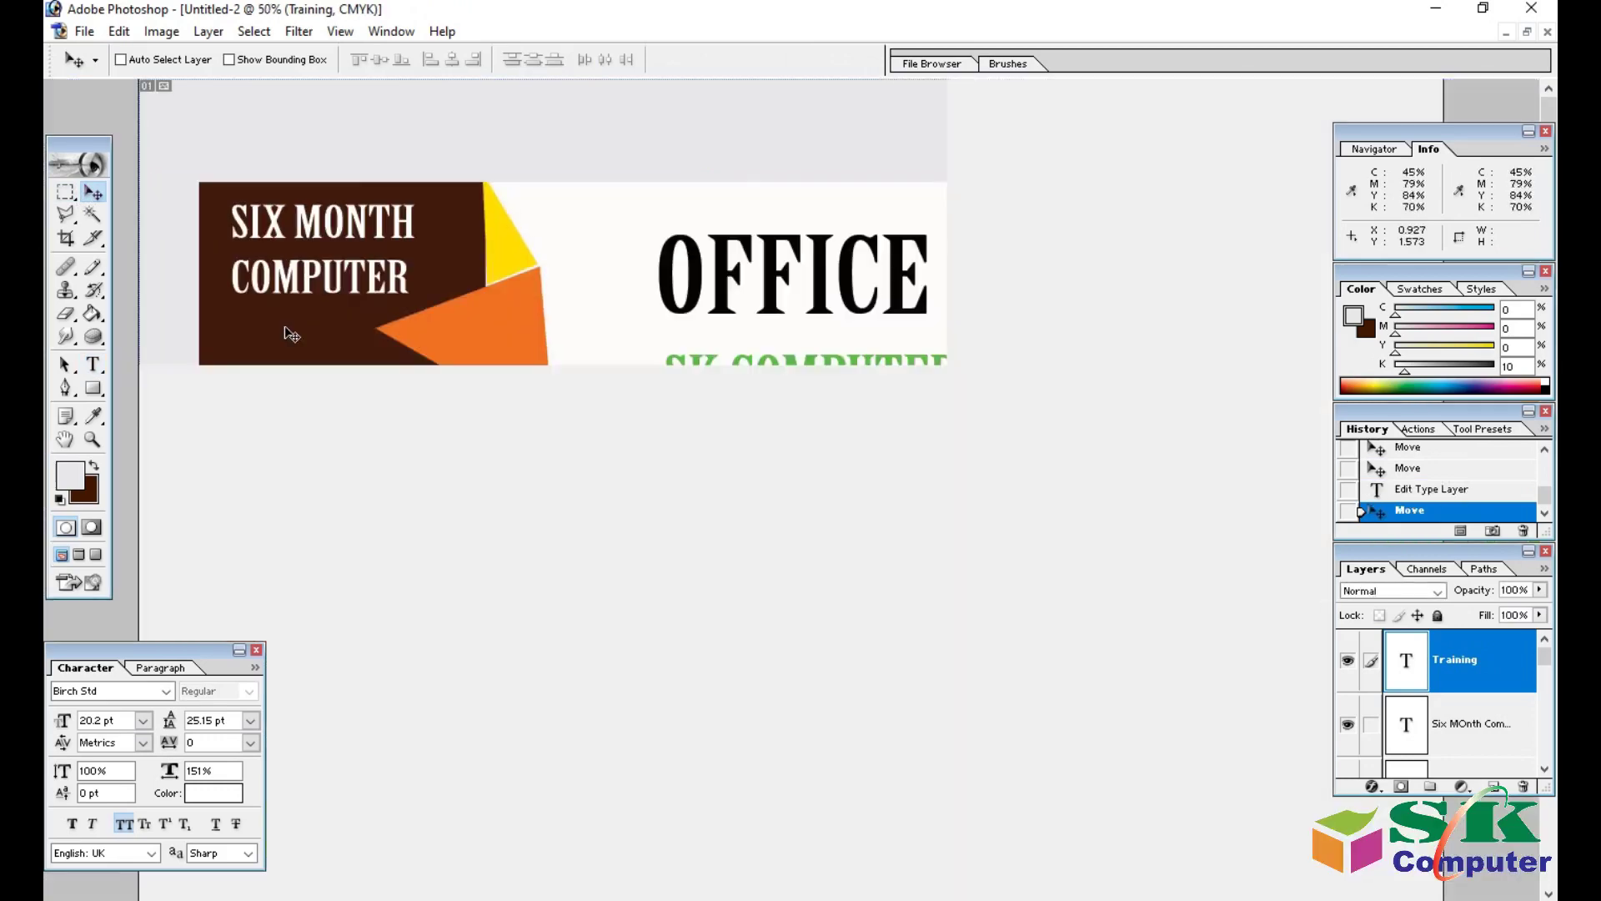
{"action": "key", "text": "ctrl+minus"}
{"action": "mouse_move", "coordinate": [483, 317]}
{"action": "left_mouse_down"}
{"action": "mouse_move", "coordinate": [888, 596]}
{"action": "mouse_move", "coordinate": [1092, 609]}
{"action": "mouse_move", "coordinate": [504, 821]}
{"action": "left_mouse_up"}
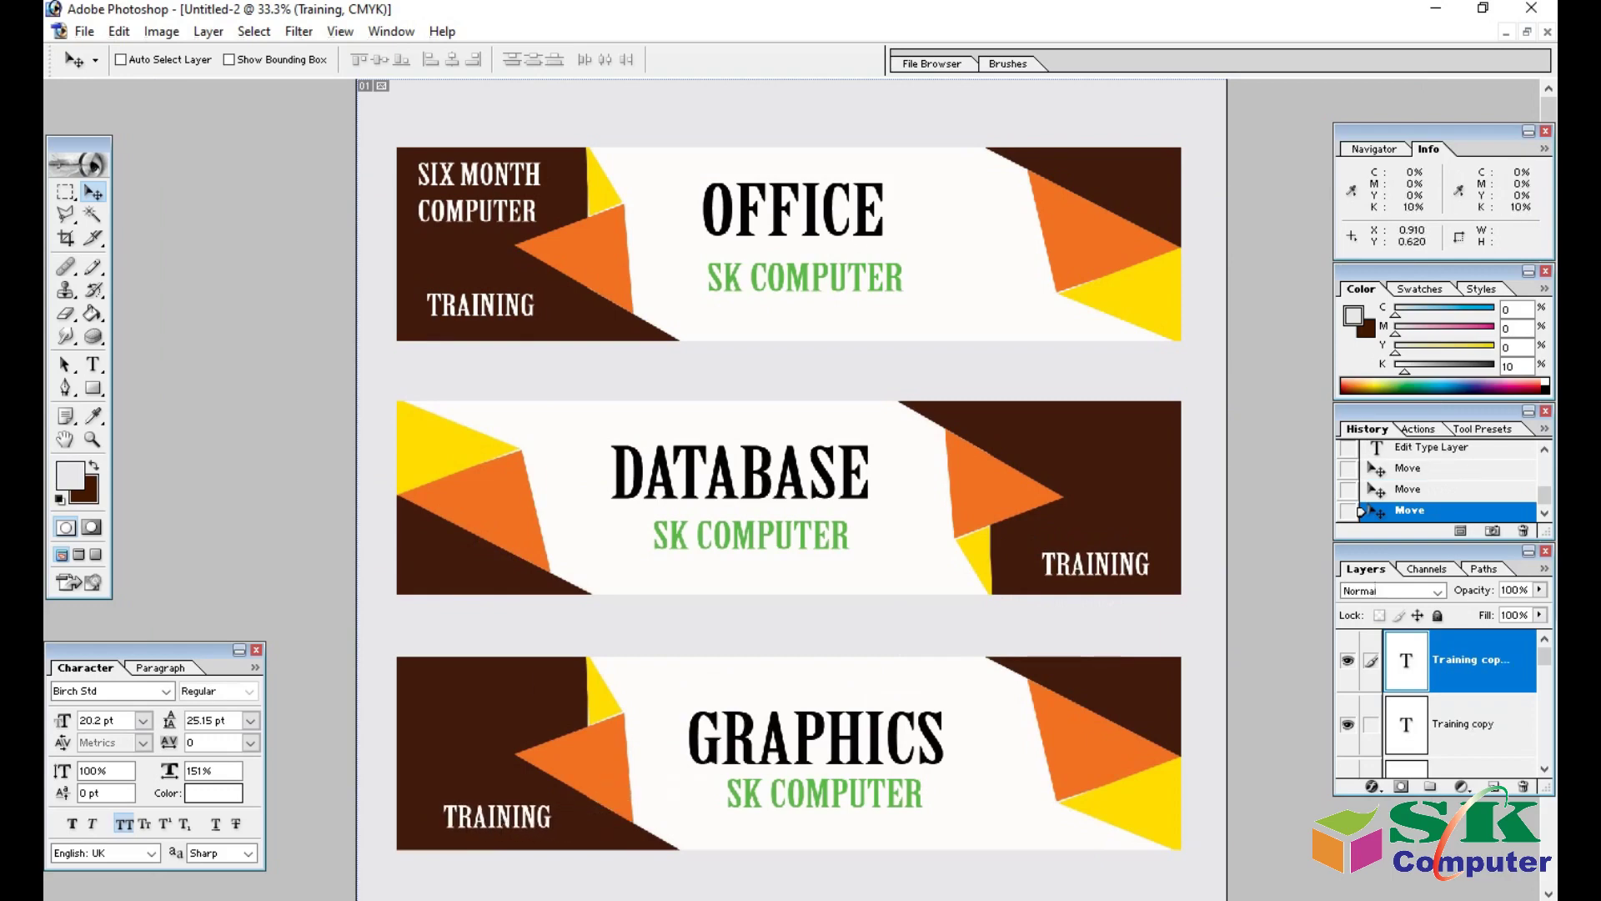
Copy the SIX MONTH COMPUTER layer into DATABASE's upper right and GRAPHICS' upper left.
{"action": "right_click", "coordinate": [474, 179]}
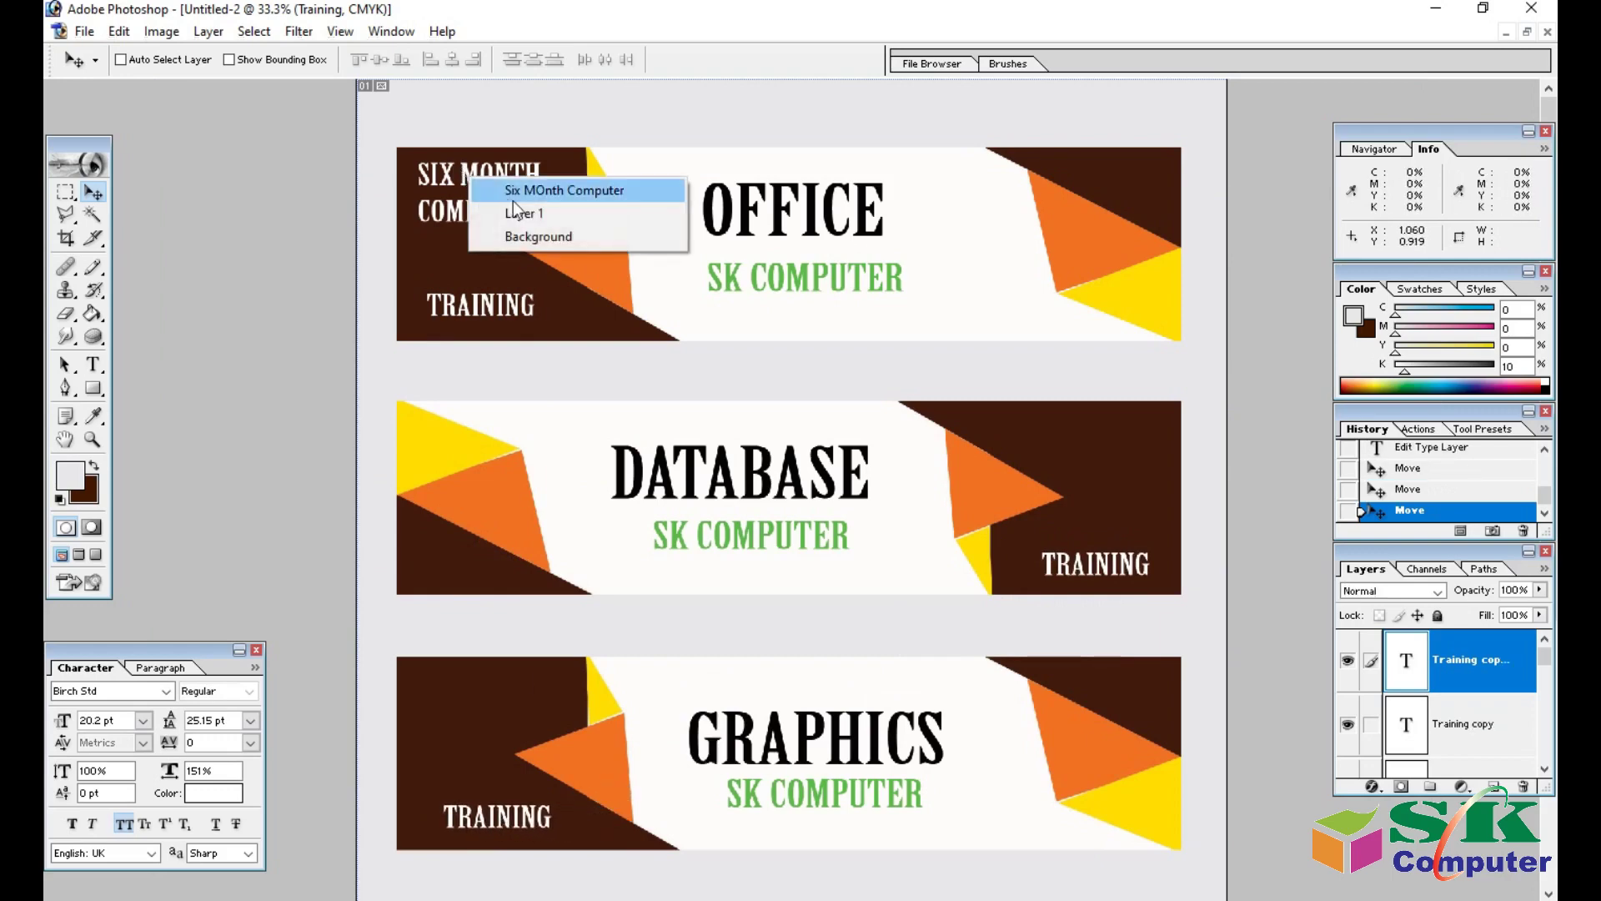
{"action": "left_click", "coordinate": [534, 152]}
{"action": "mouse_move", "coordinate": [492, 184]}
{"action": "left_mouse_down"}
{"action": "mouse_move", "coordinate": [1089, 441]}
{"action": "mouse_move", "coordinate": [1119, 430]}
{"action": "mouse_move", "coordinate": [1057, 586]}
{"action": "mouse_move", "coordinate": [506, 689]}
{"action": "left_mouse_up"}
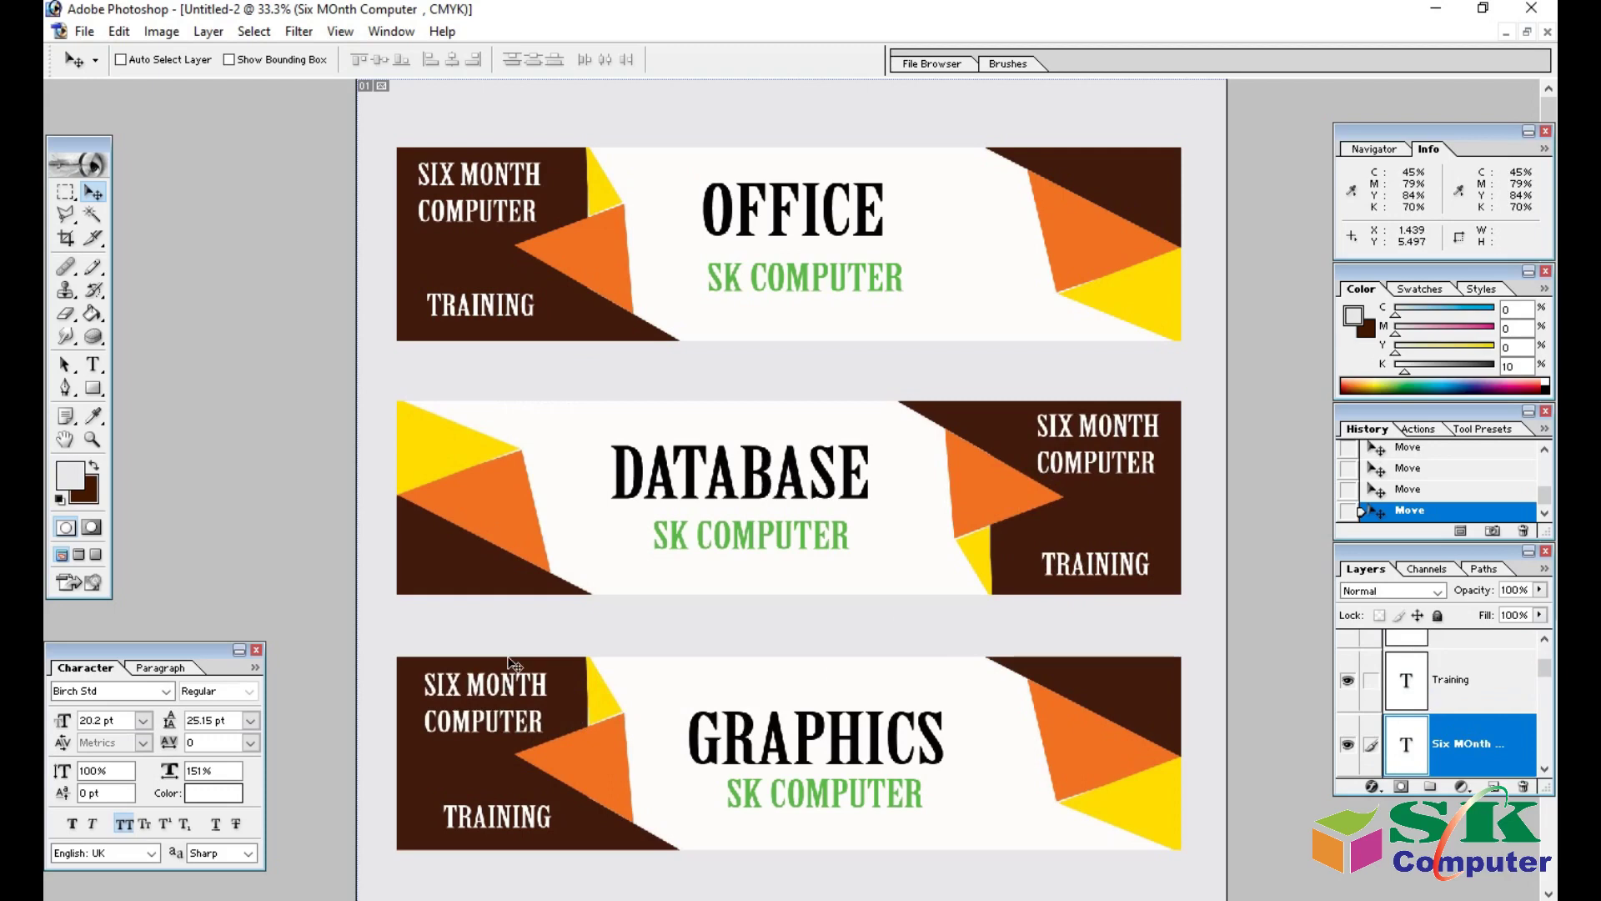
{"action": "key", "text": "ctrl+minus"}
{"action": "key", "text": "ctrl+minus"}
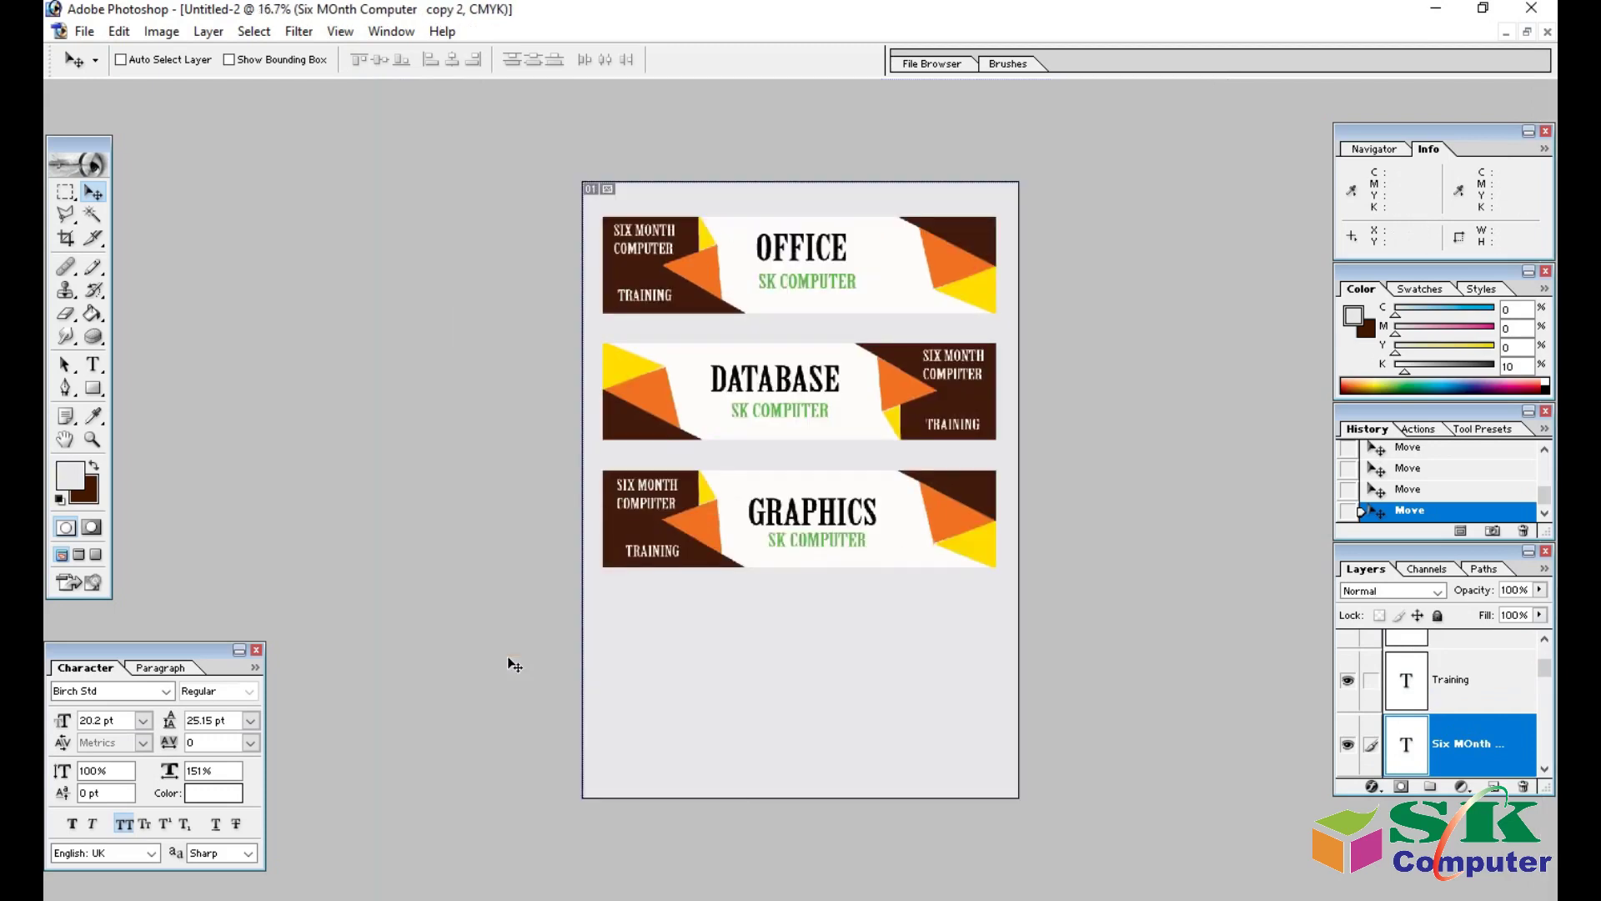
{"action": "key", "text": "ctrl+plus"}
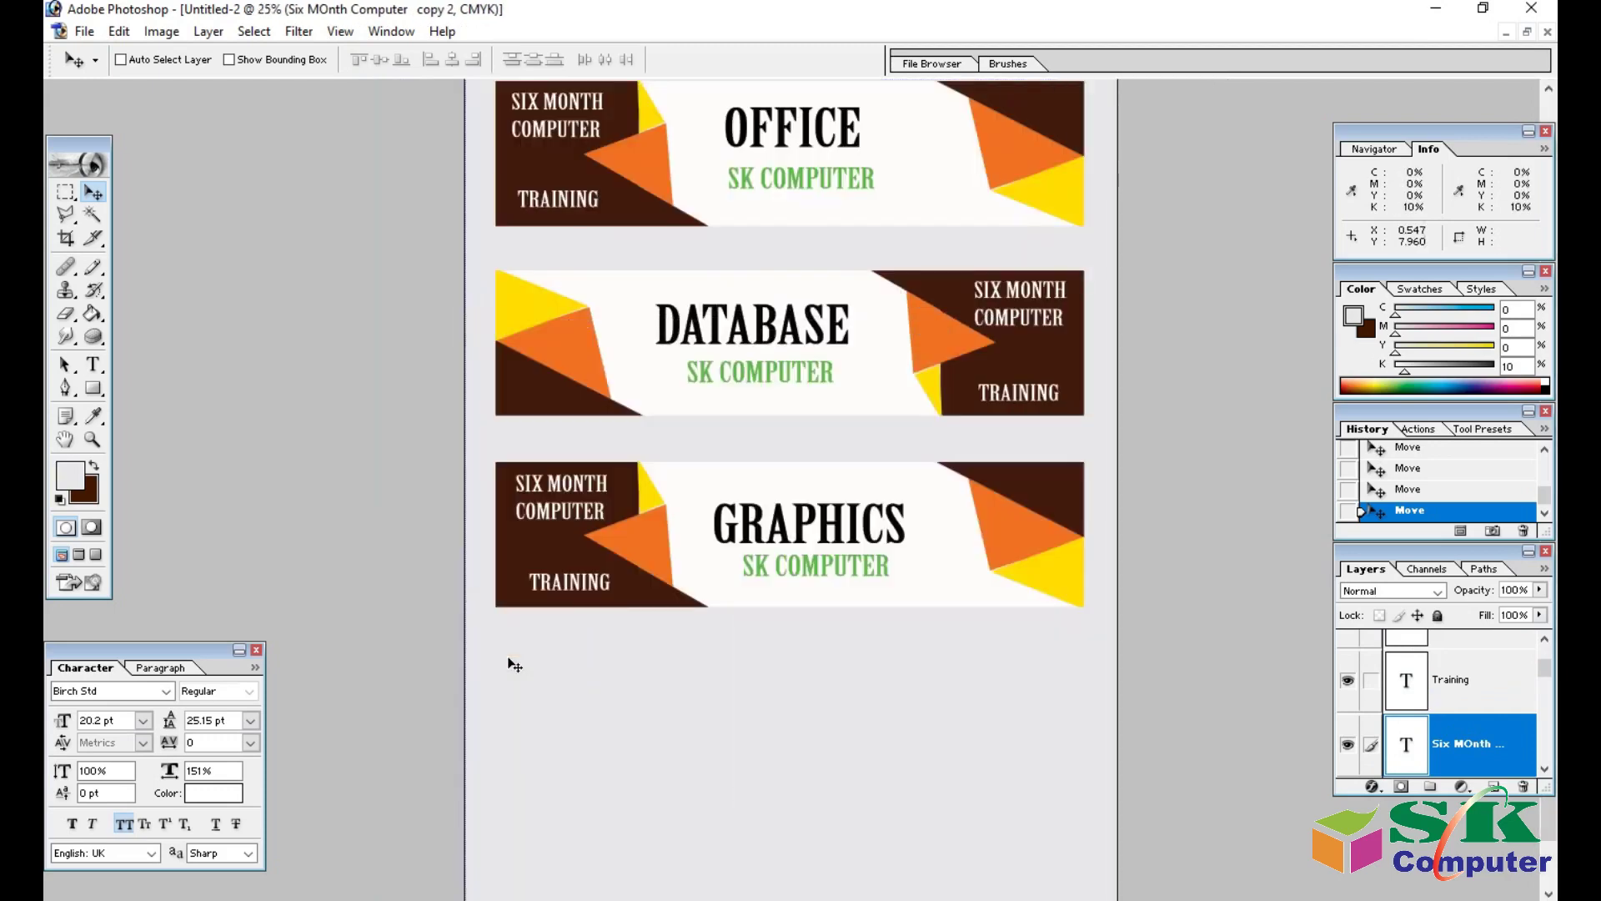
{"action": "key", "text": "ctrl+minus"}
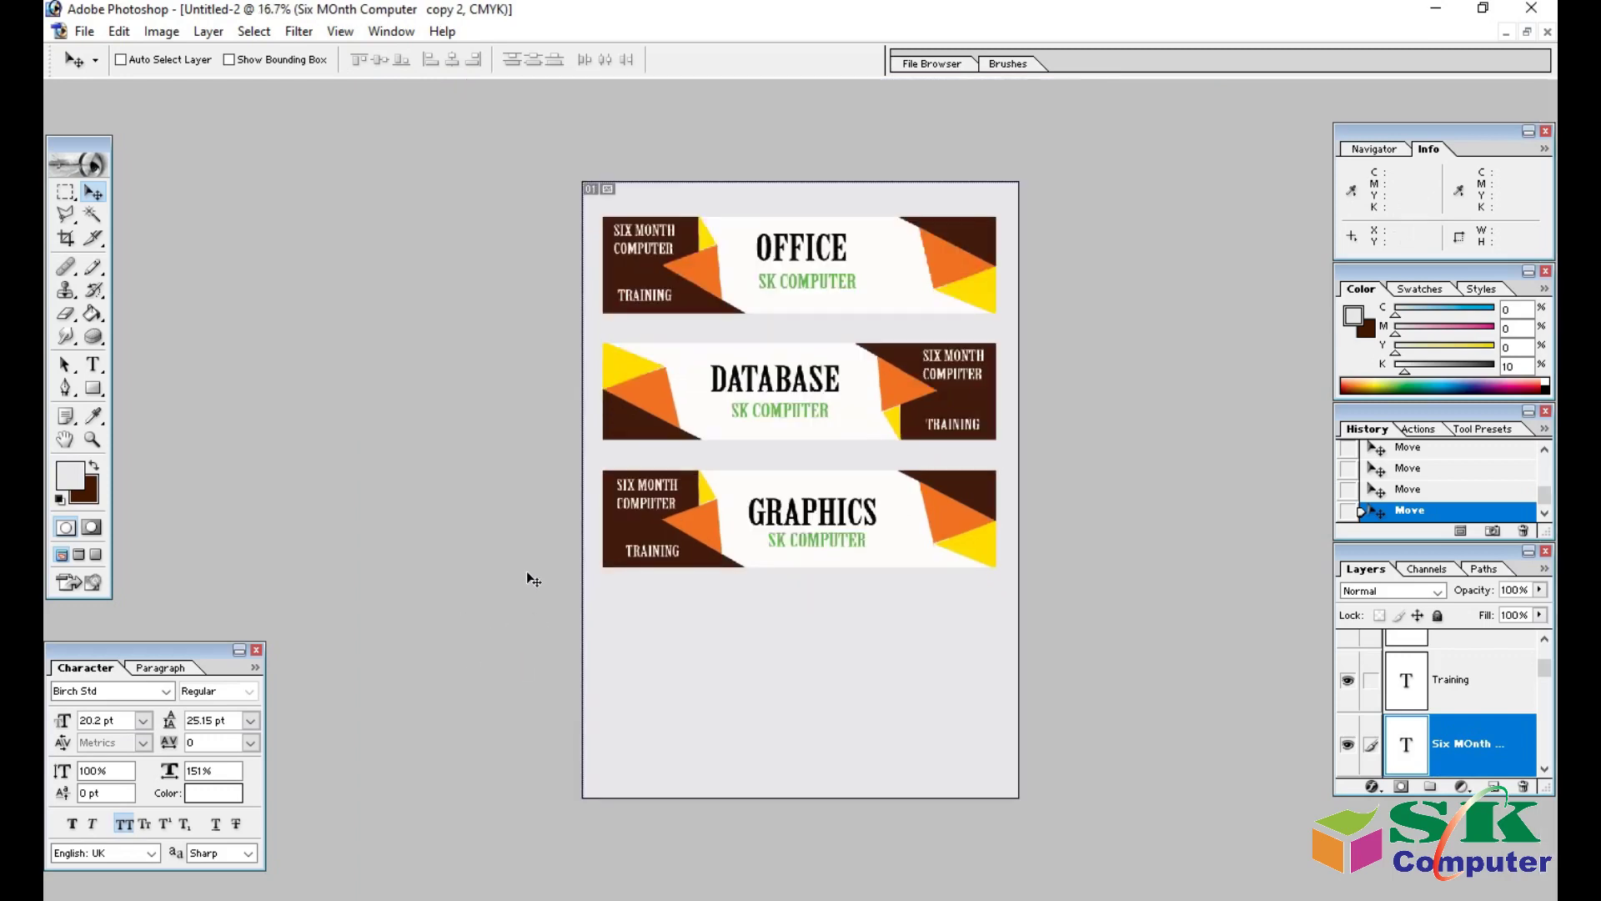
{"action": "scroll", "coordinate": [459, 551], "scroll_direction": "up", "scroll_amount": 1}
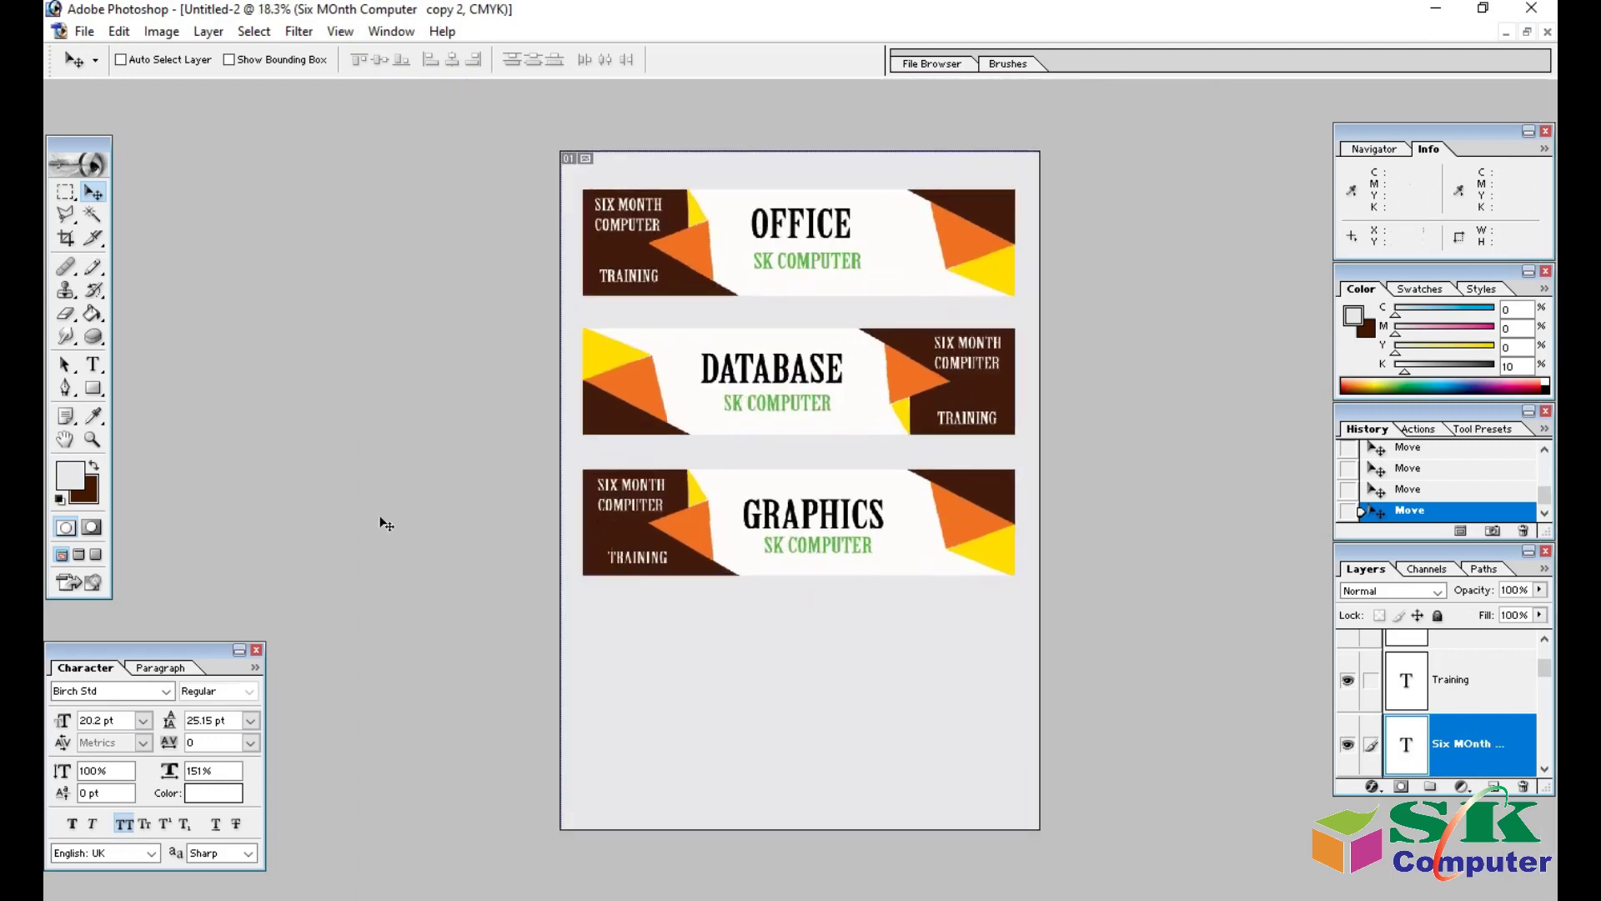
{"action": "scroll", "coordinate": [407, 420], "scroll_direction": "up", "scroll_amount": 1}
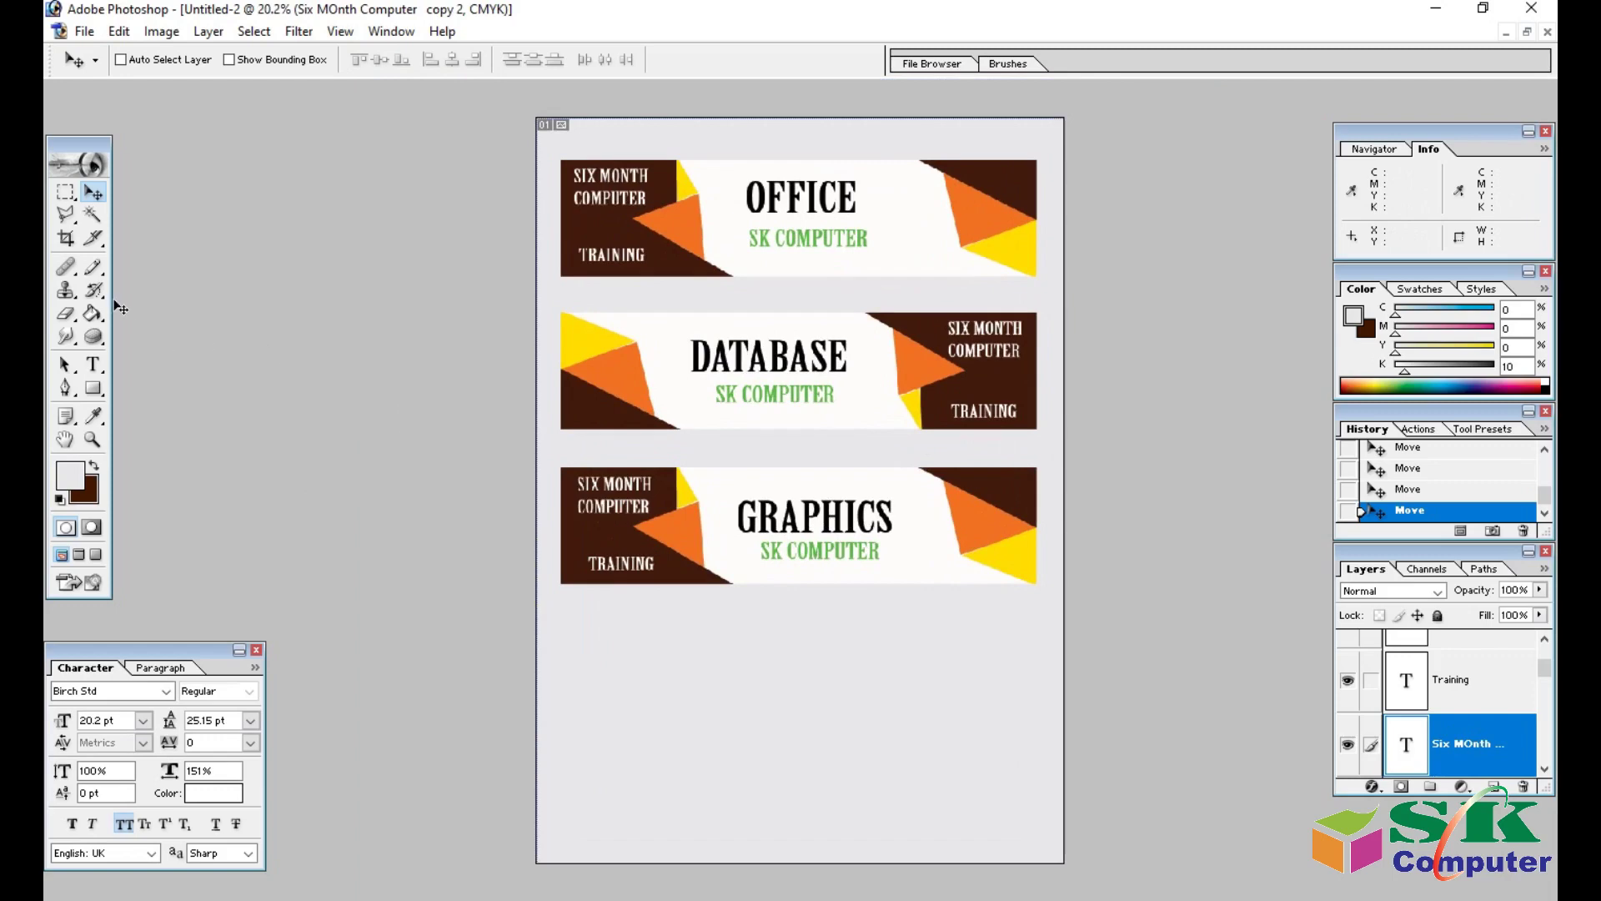
Crop the page to the three banners, trimming the empty space below GRAPHICS.
{"action": "left_click", "coordinate": [66, 239]}
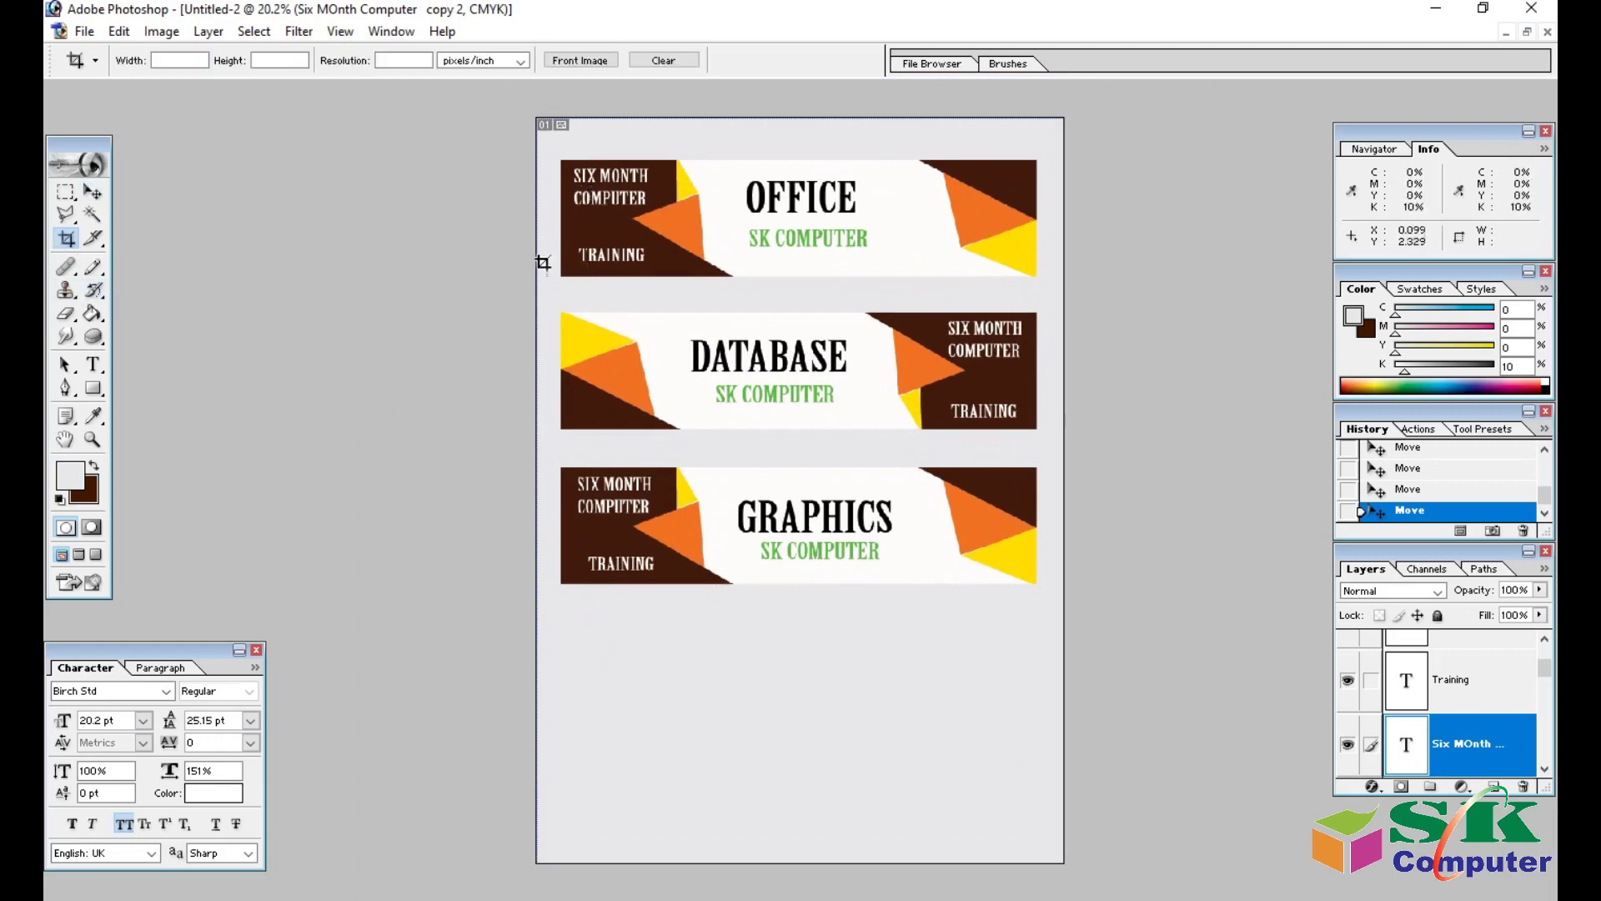
{"action": "left_click_drag", "start_coordinate": [526, 110], "coordinate": [1064, 643]}
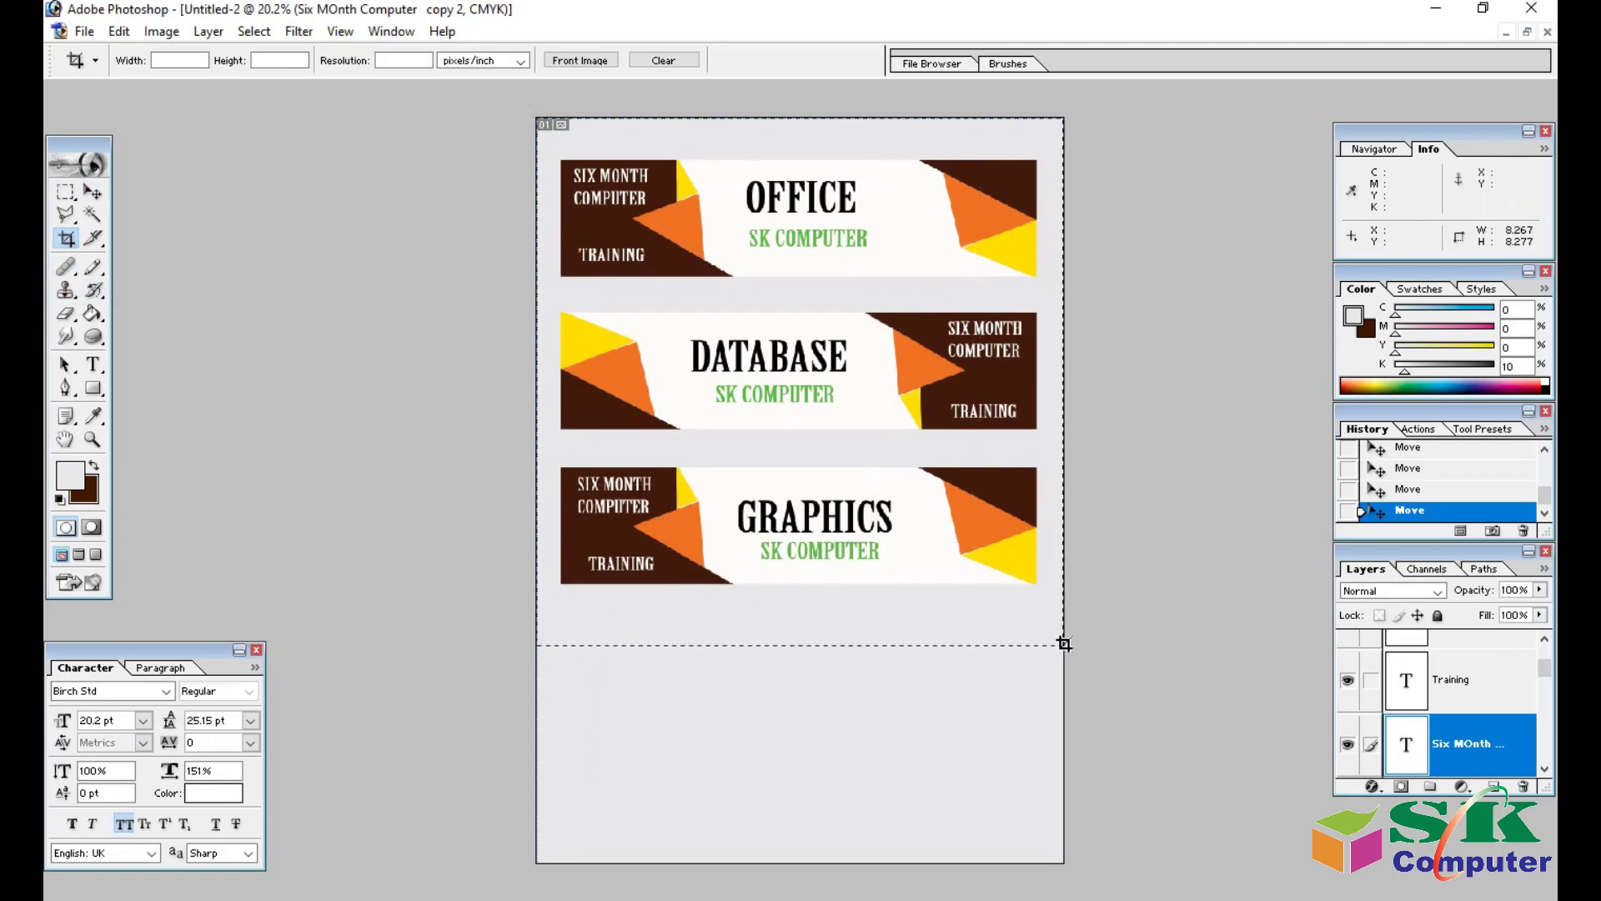
{"action": "left_click_drag", "start_coordinate": [1064, 642], "coordinate": [1064, 645]}
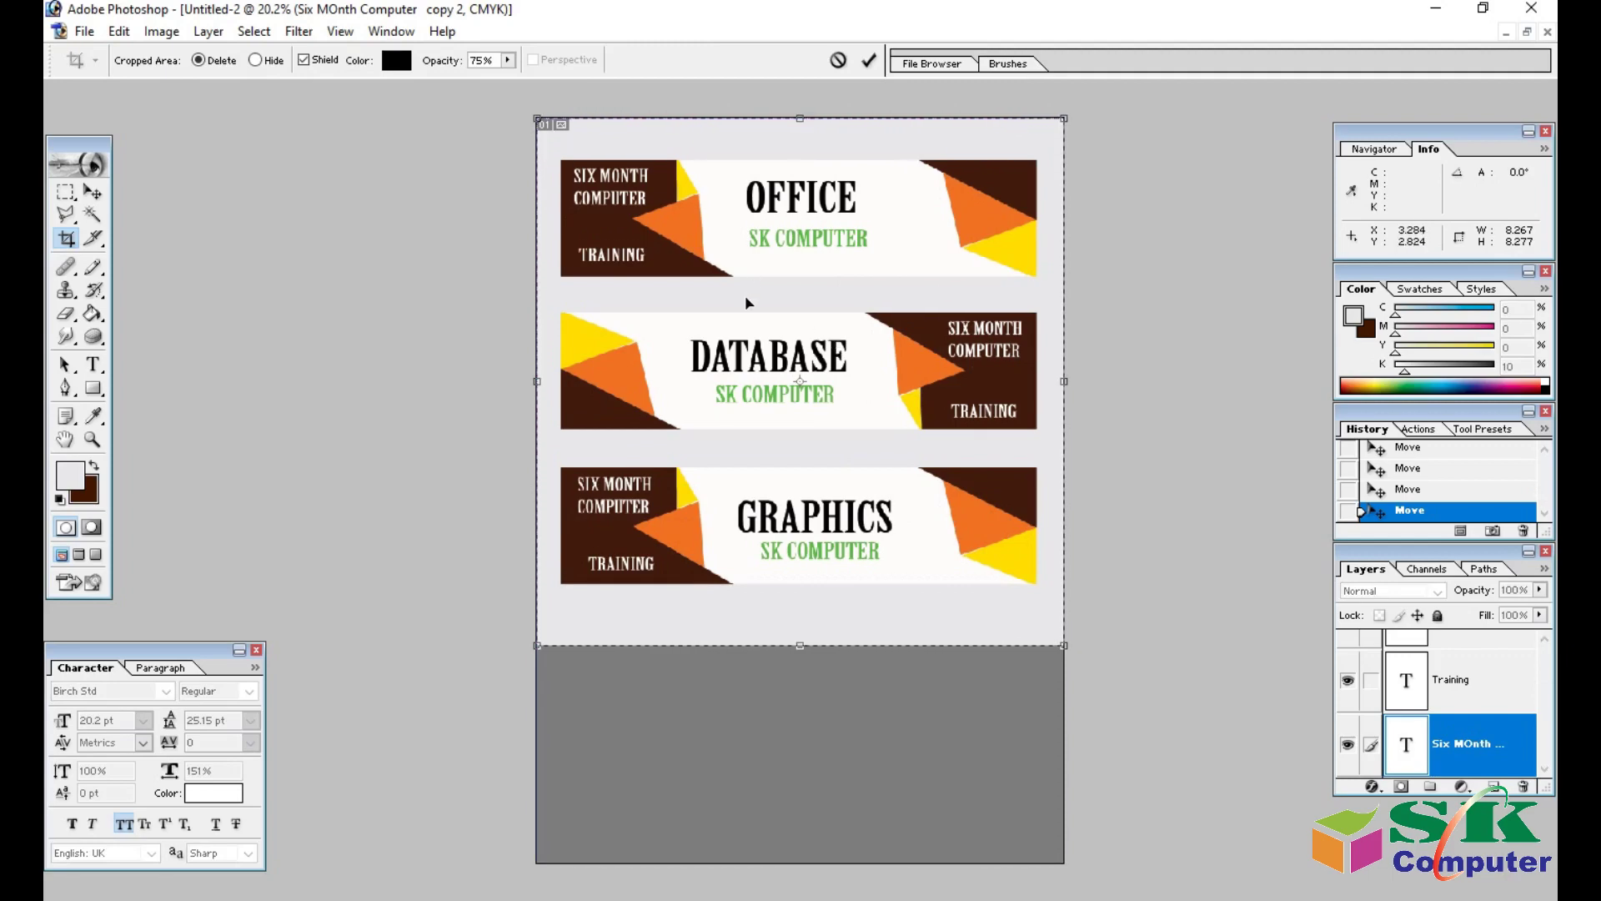
{"action": "key", "text": "Return"}
{"action": "key", "text": "ctrl+0"}
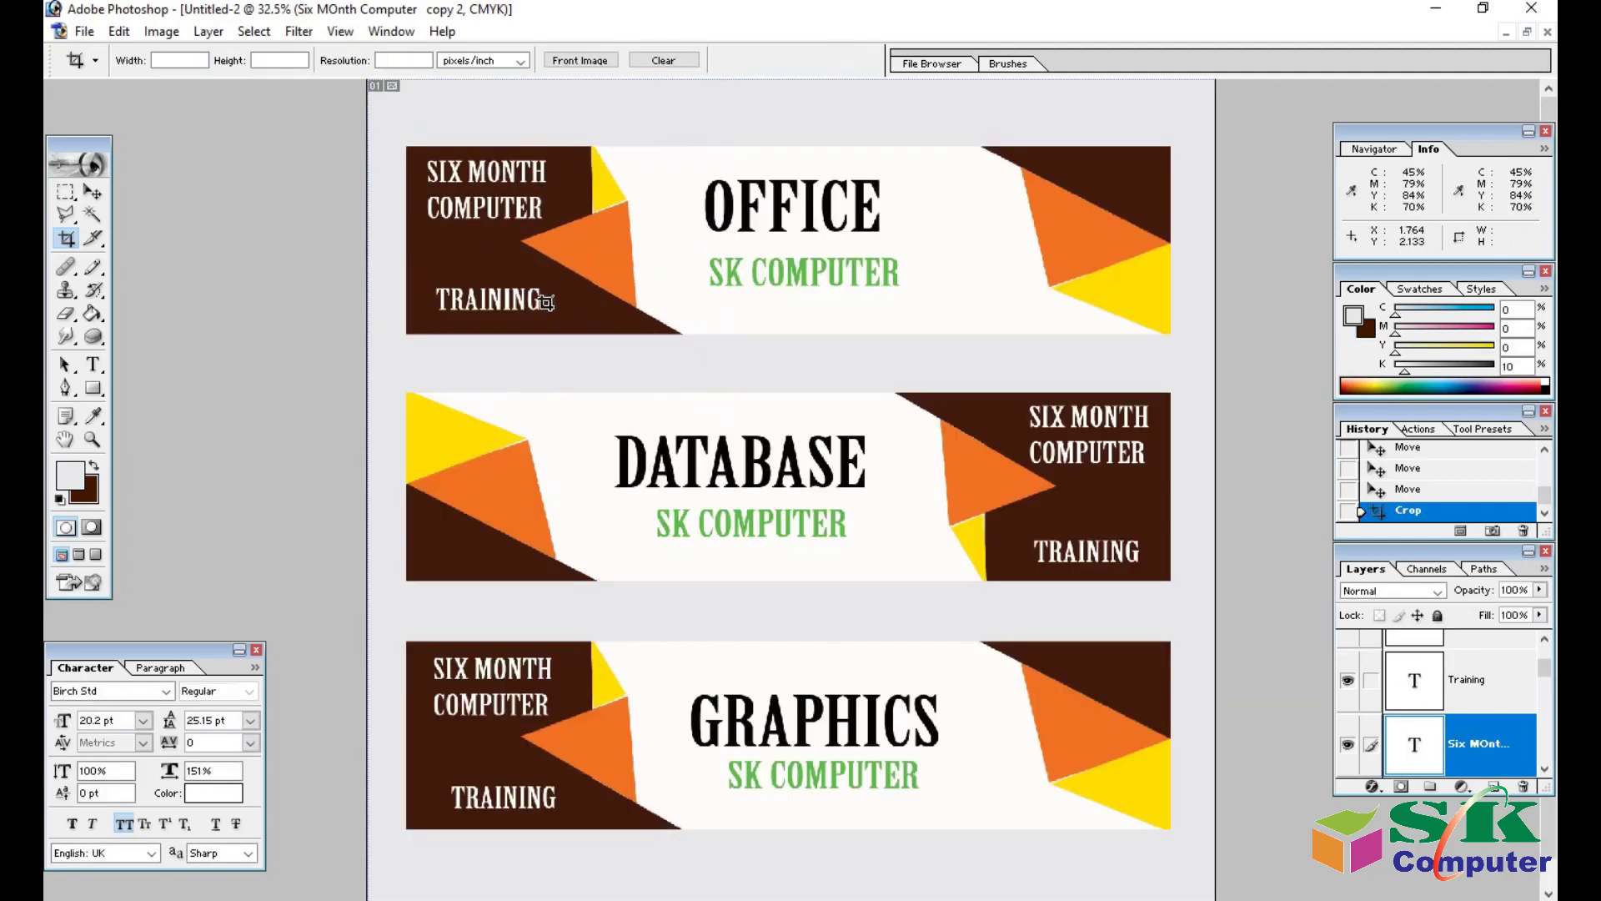
{"action": "left_click", "coordinate": [97, 197]}
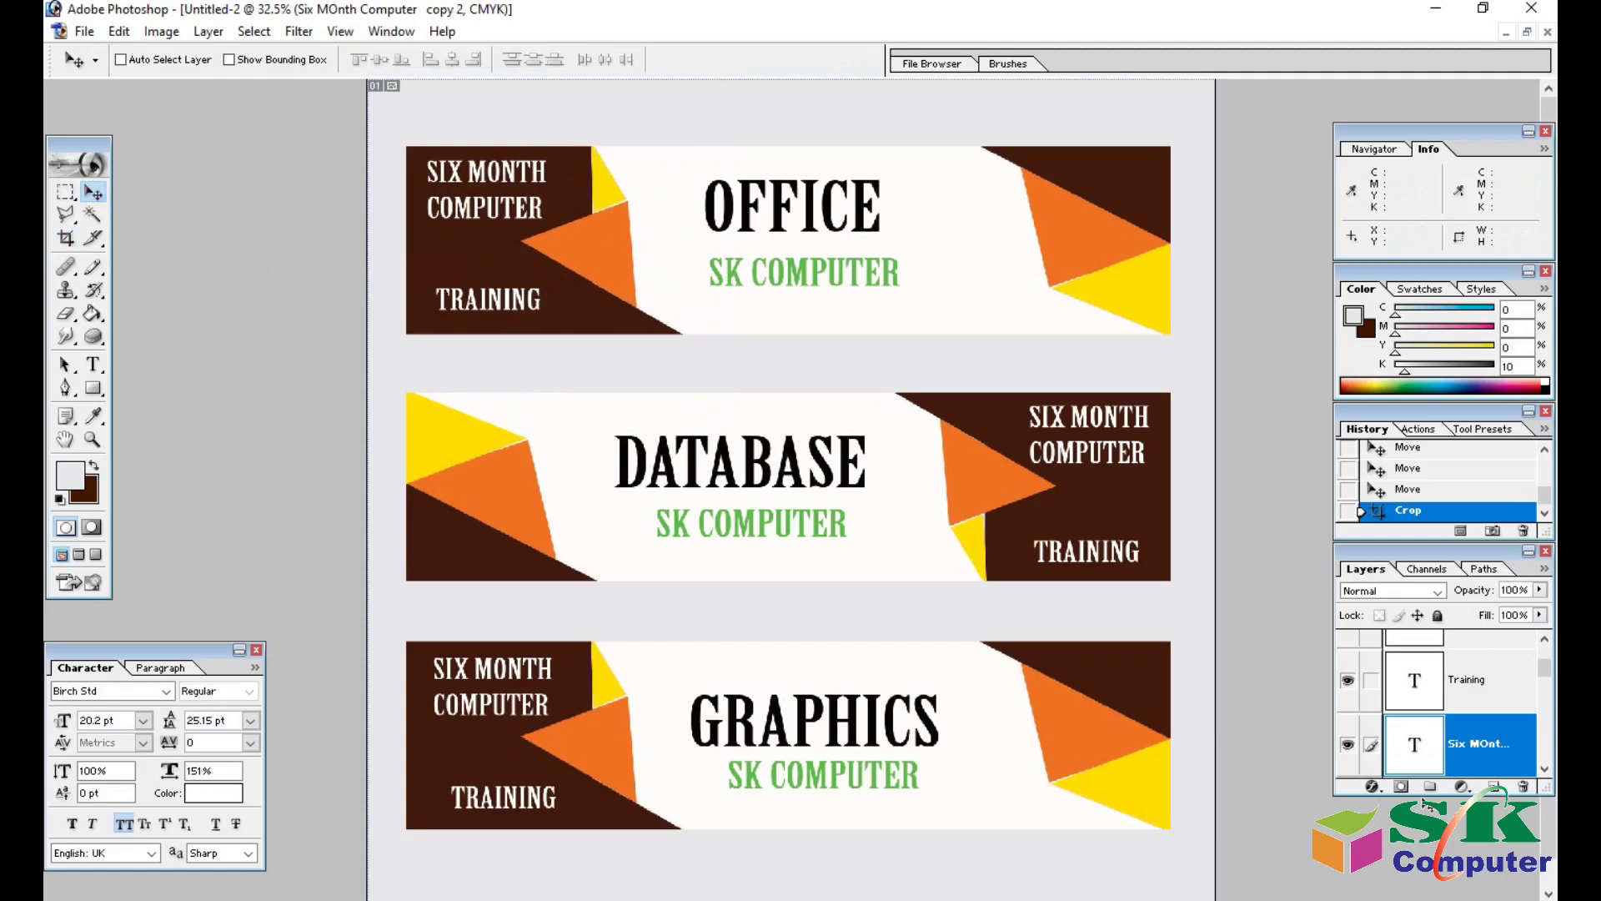
On a new layer, outline a wedge selection along the OFFICE banner's bottom edge.
{"action": "left_click", "coordinate": [1491, 787]}
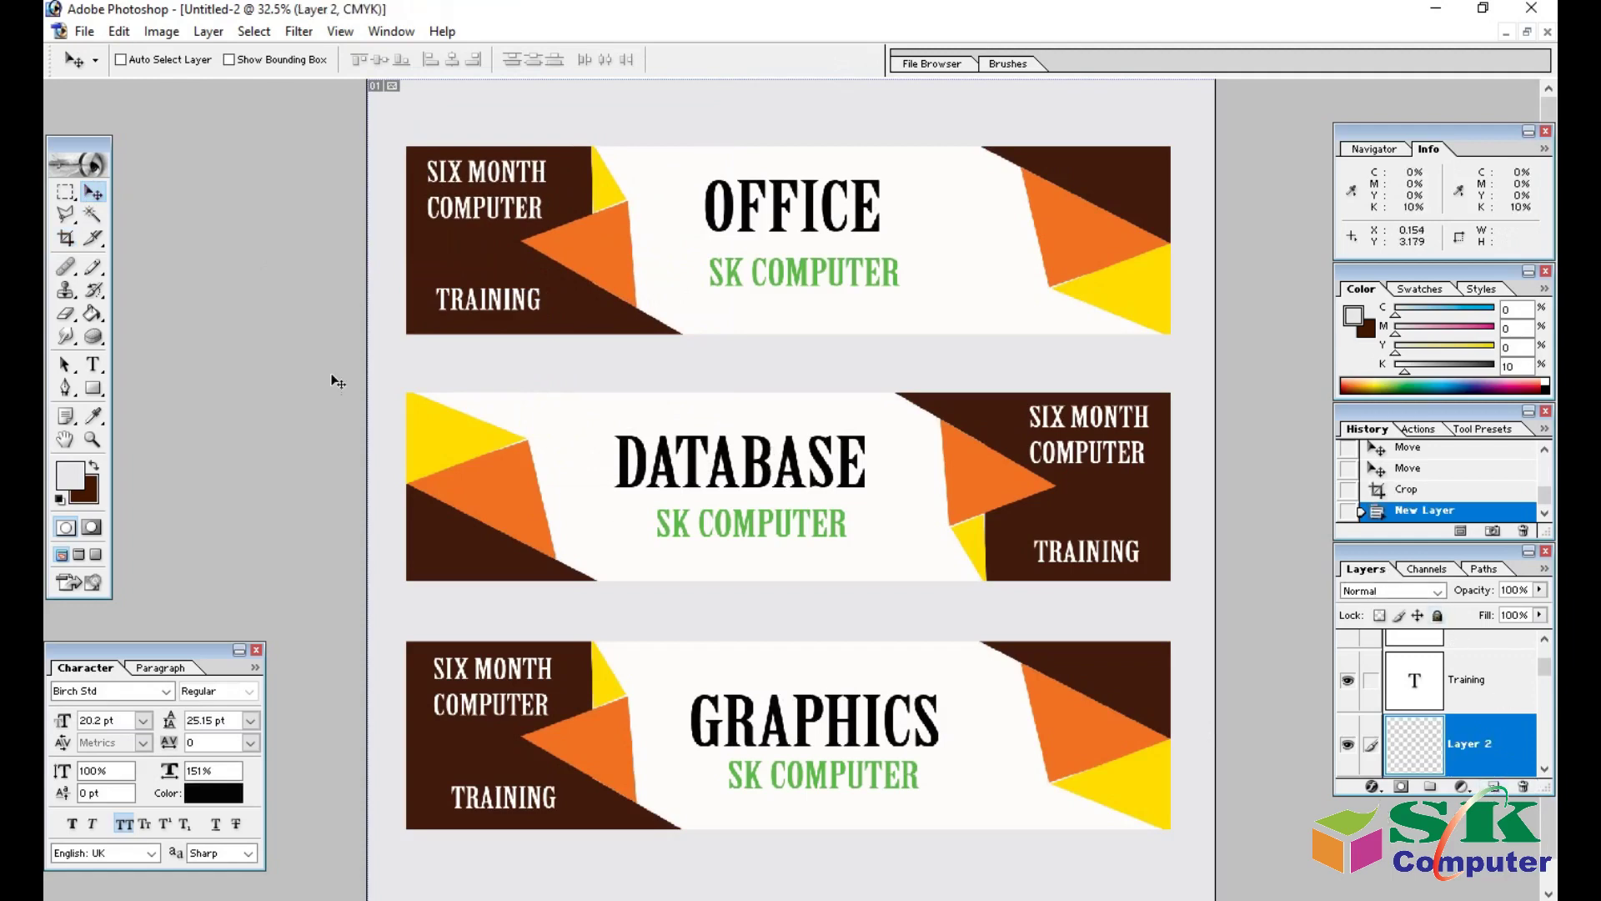
{"action": "left_click", "coordinate": [65, 215]}
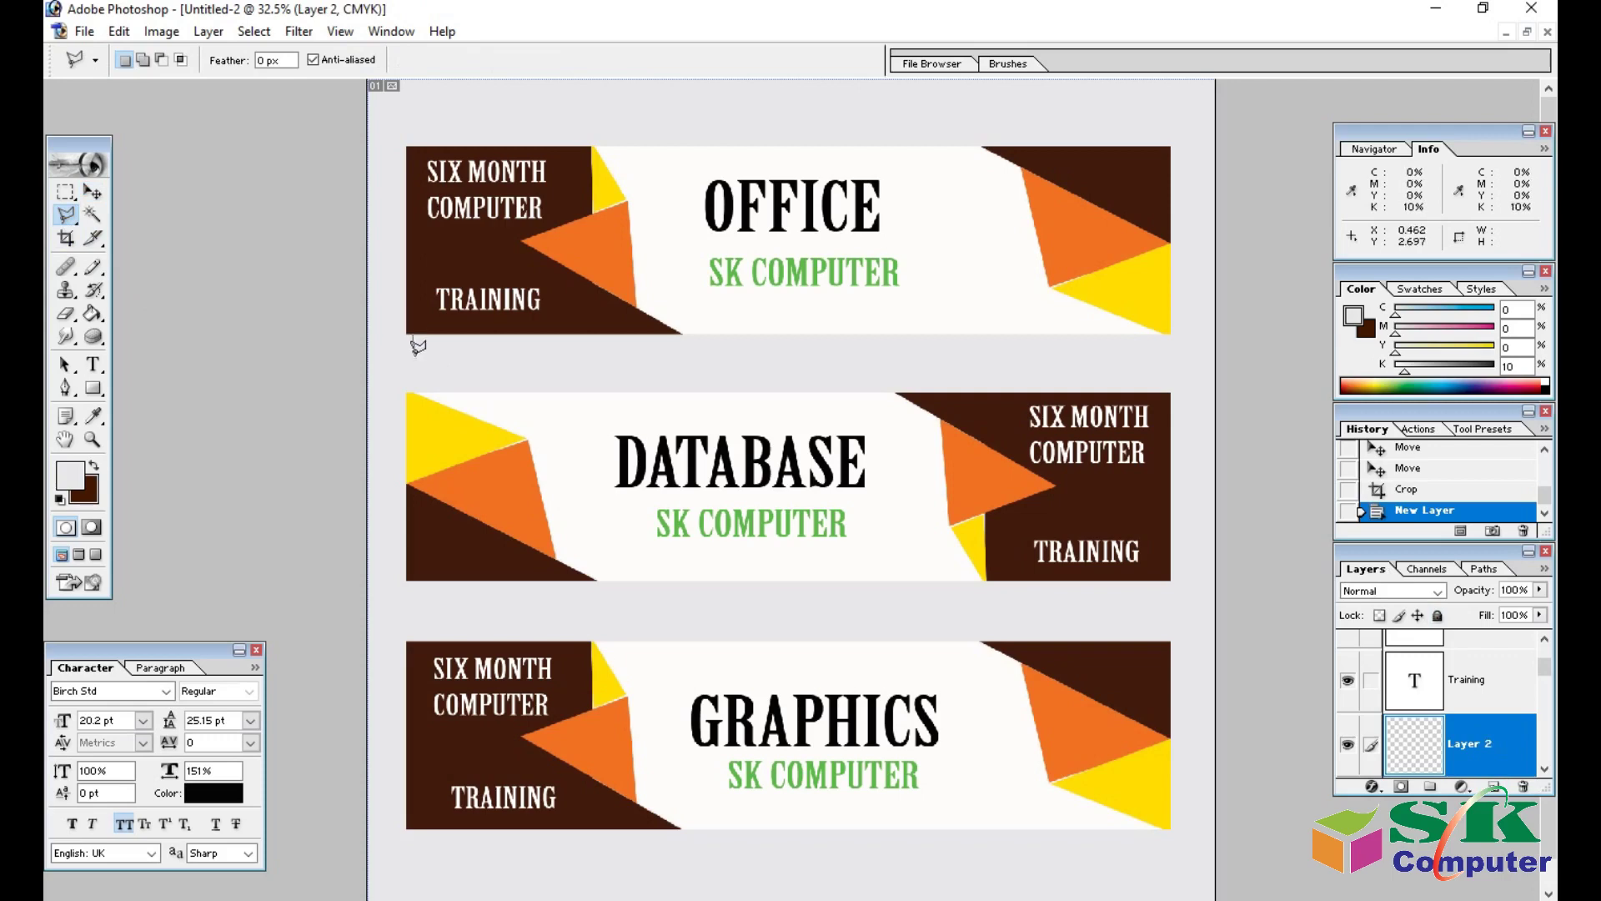
{"action": "left_click", "coordinate": [412, 340]}
{"action": "left_click", "coordinate": [412, 356]}
{"action": "left_click", "coordinate": [555, 356]}
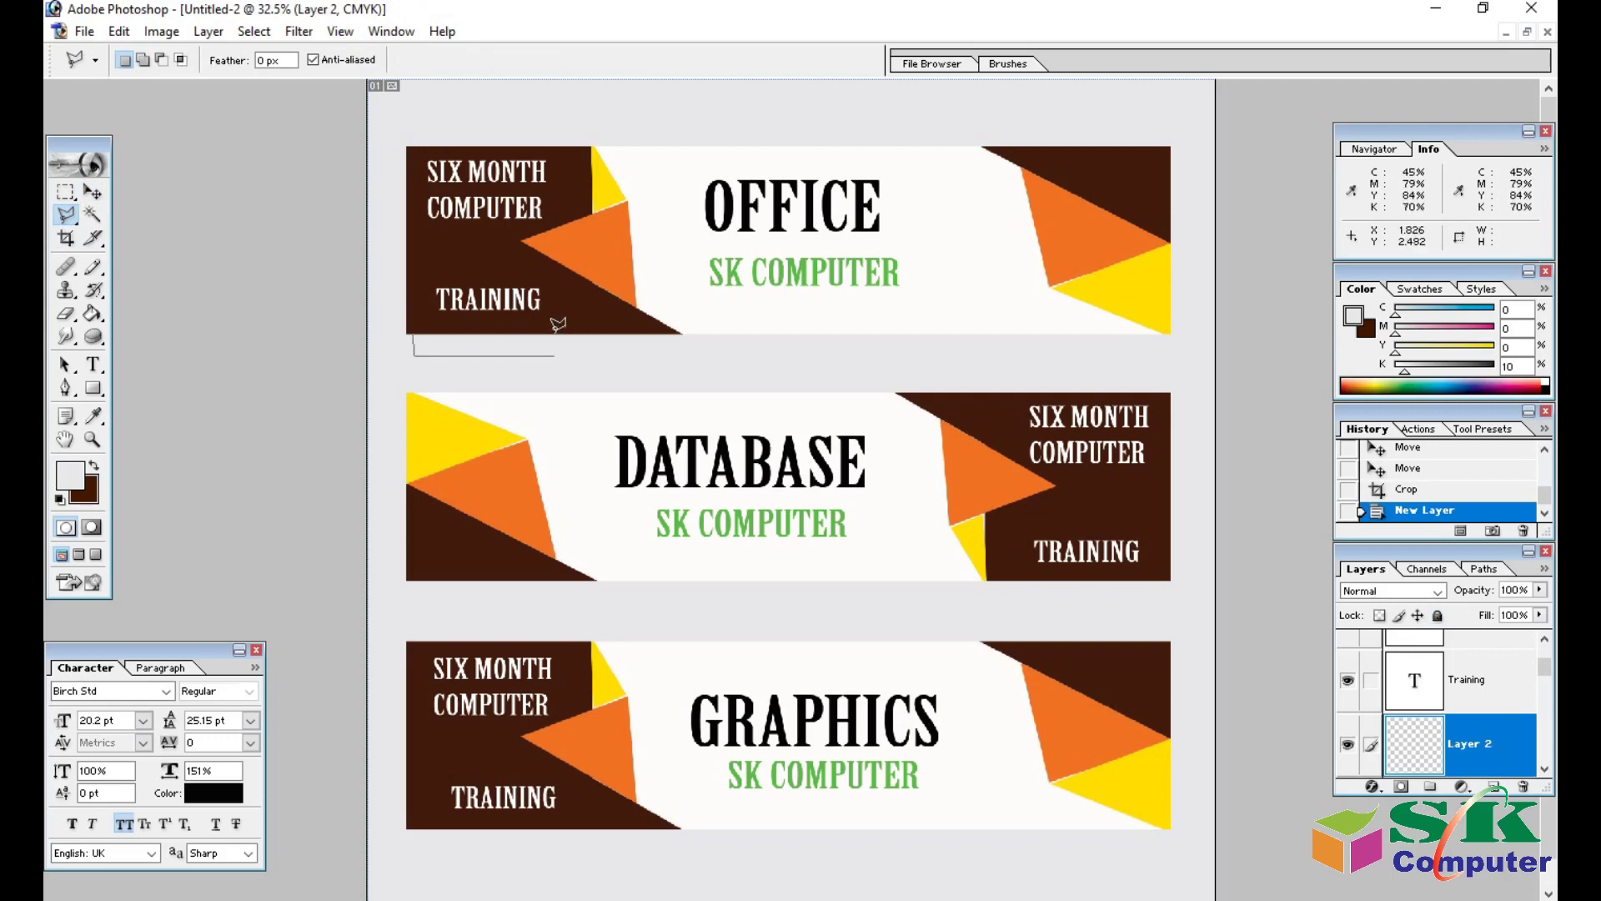
{"action": "left_click", "coordinate": [553, 332]}
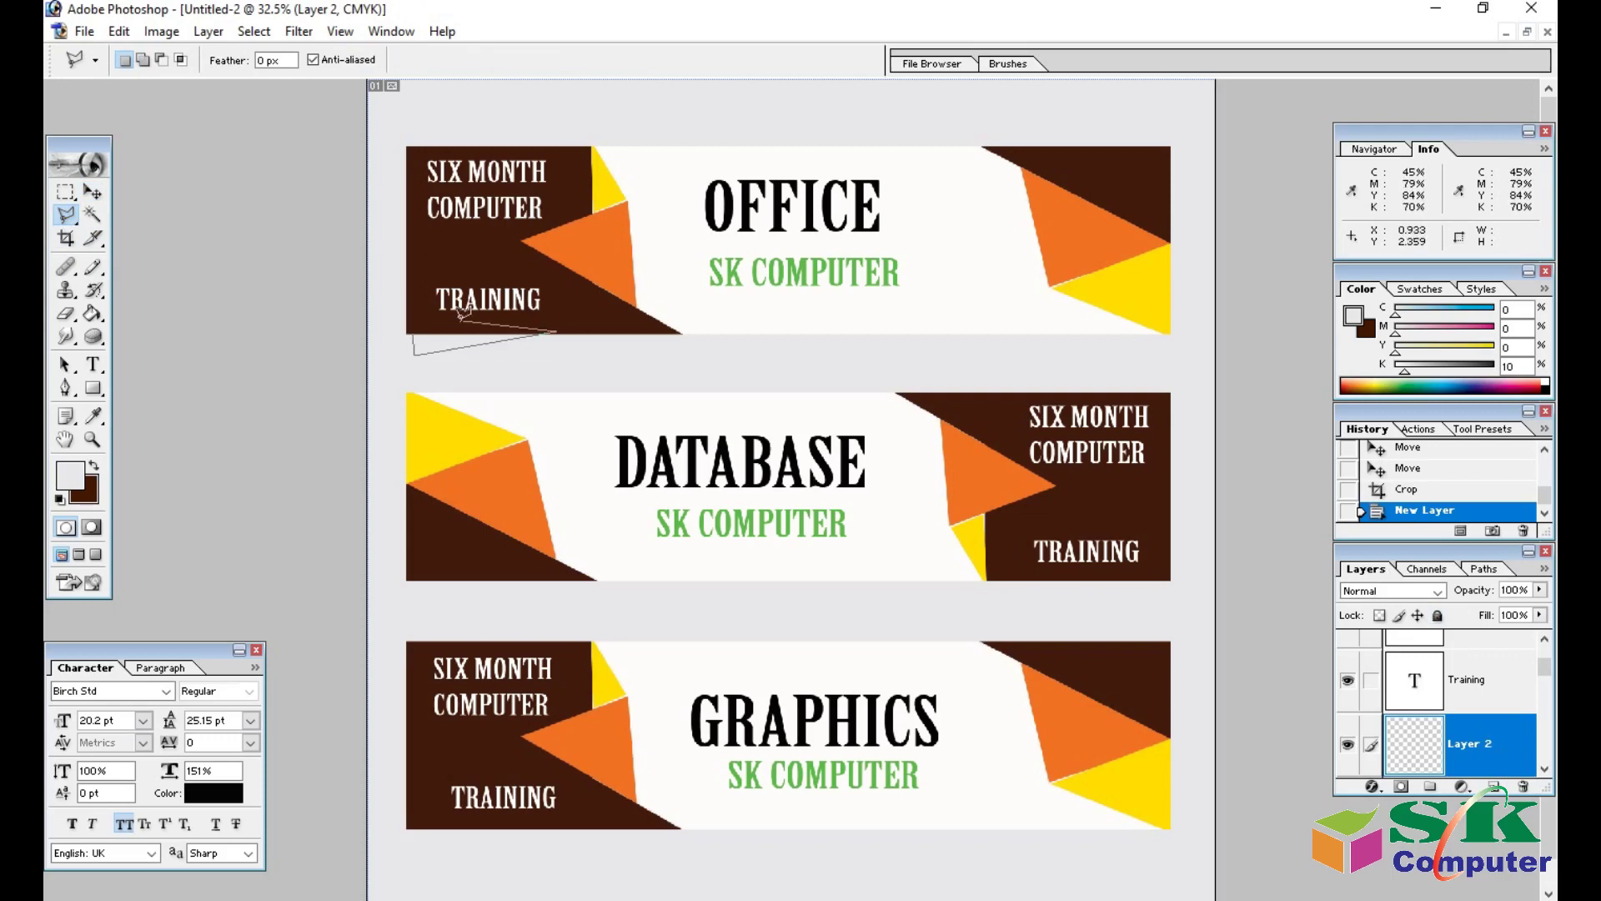
{"action": "left_click", "coordinate": [414, 337]}
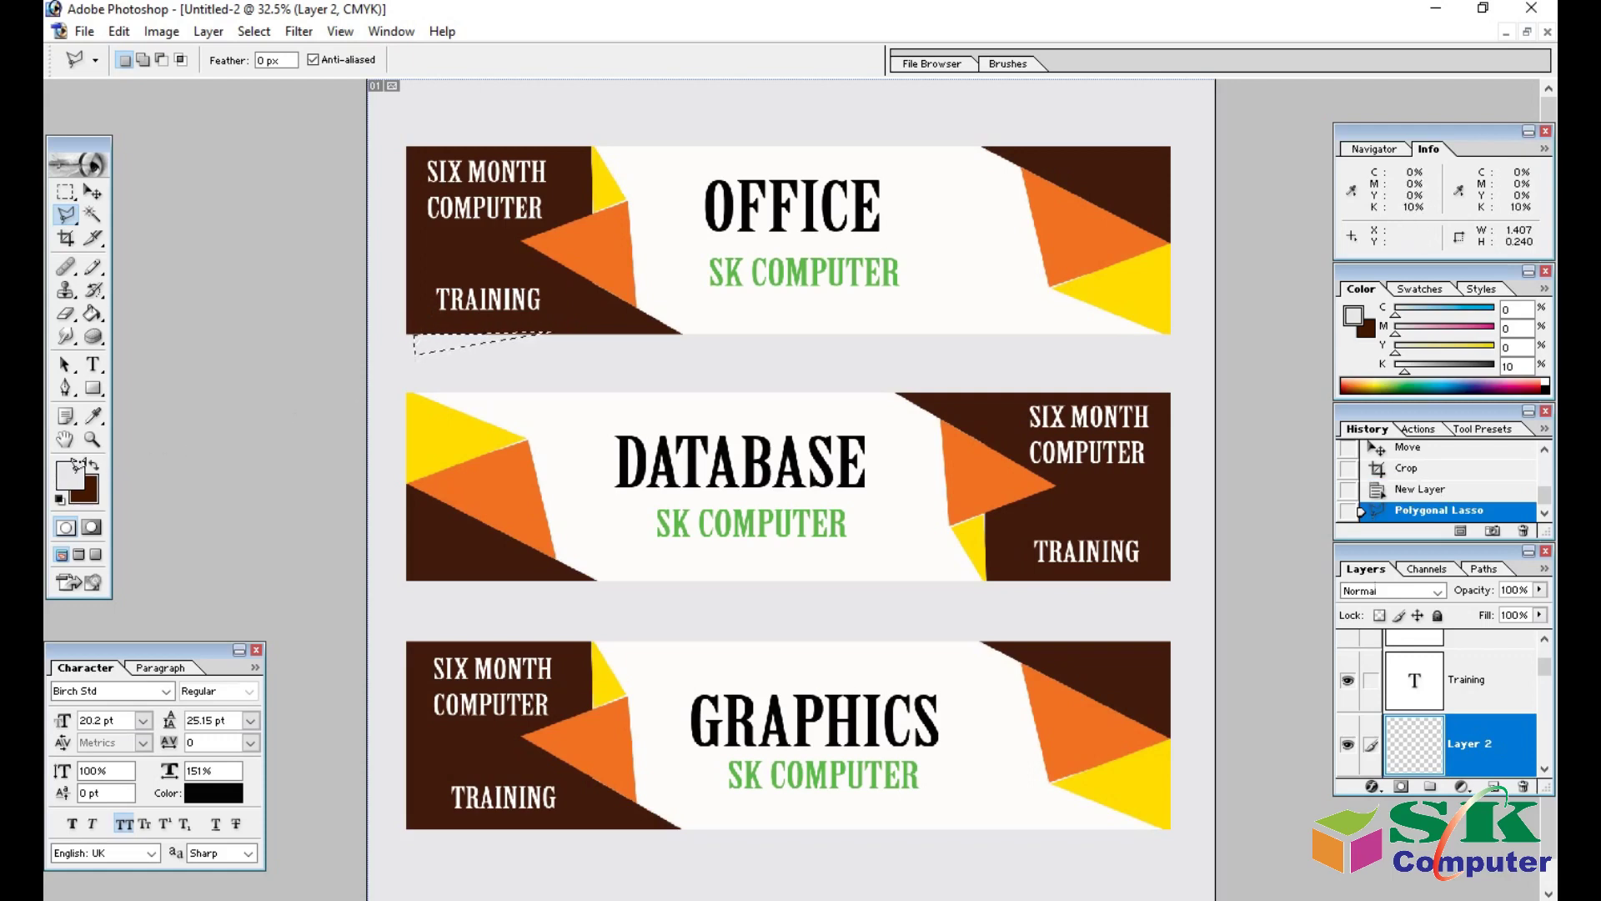
Fill the wedge selection with dark grey and deselect.
{"action": "left_click", "coordinate": [93, 415]}
{"action": "left_click", "coordinate": [70, 476]}
{"action": "left_click_drag", "start_coordinate": [668, 424], "coordinate": [669, 398]}
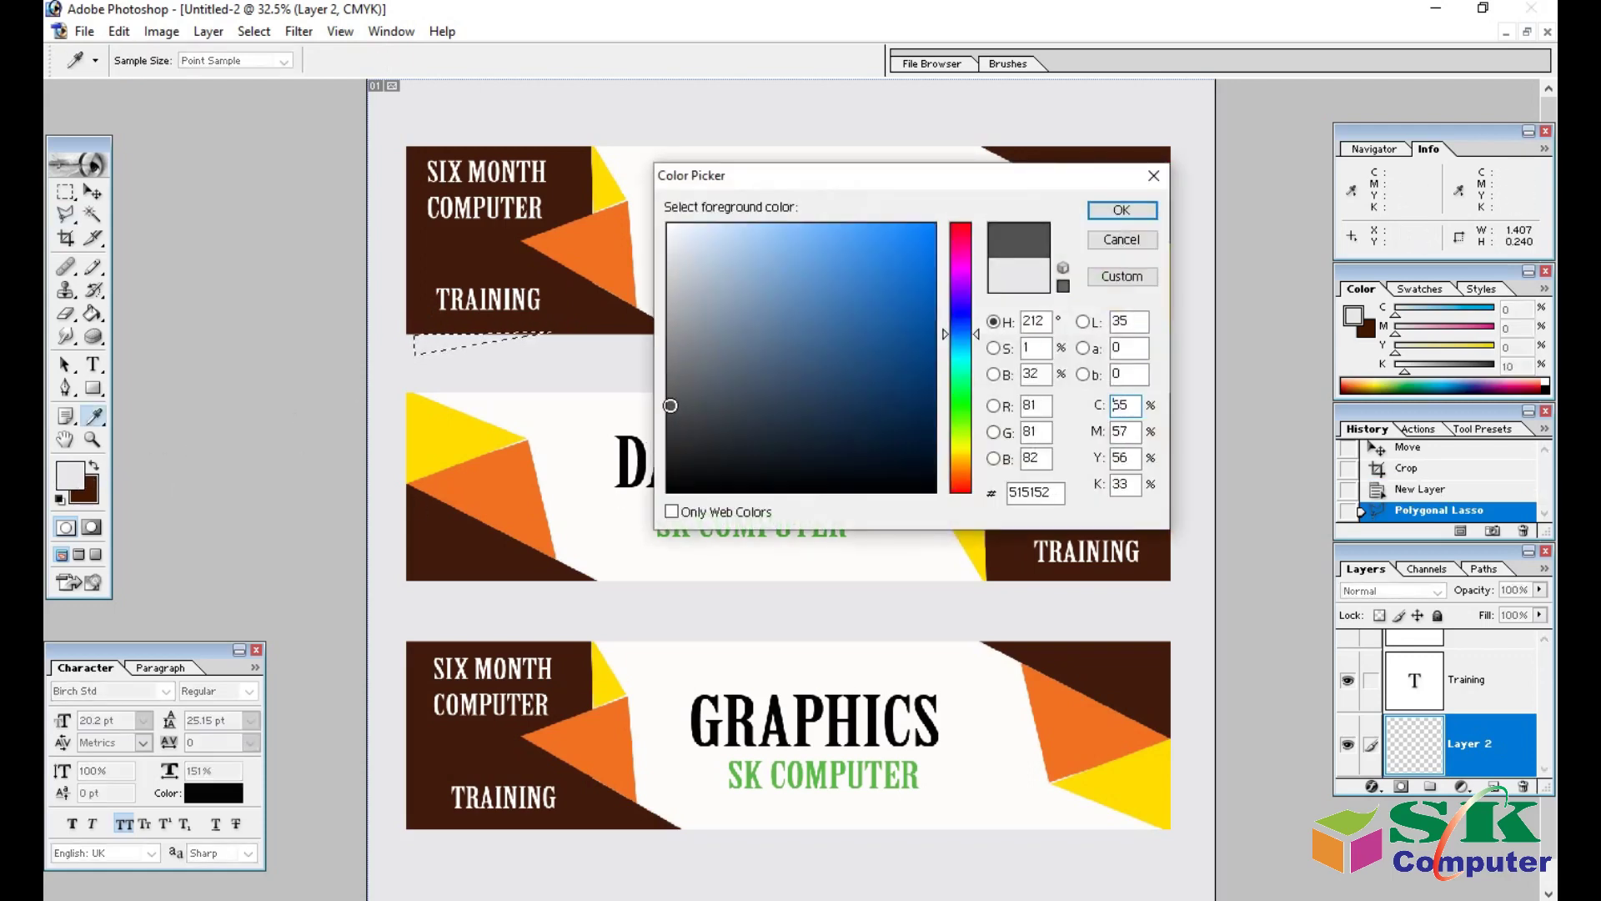
{"action": "left_click", "coordinate": [1122, 210]}
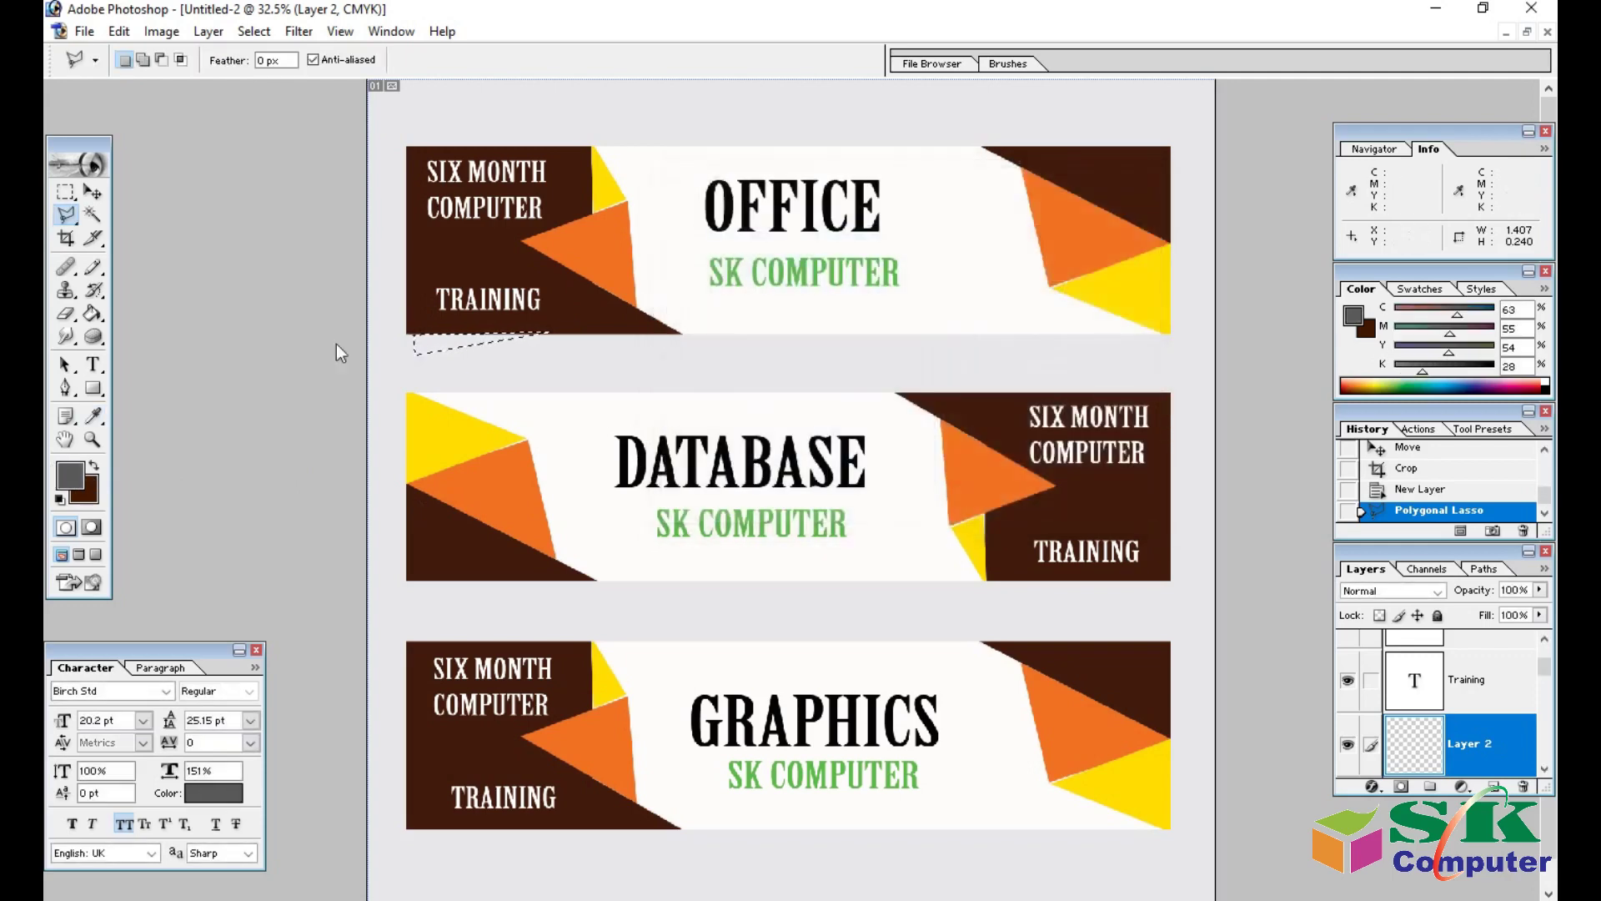
{"action": "left_click", "coordinate": [93, 313]}
{"action": "left_click", "coordinate": [441, 342]}
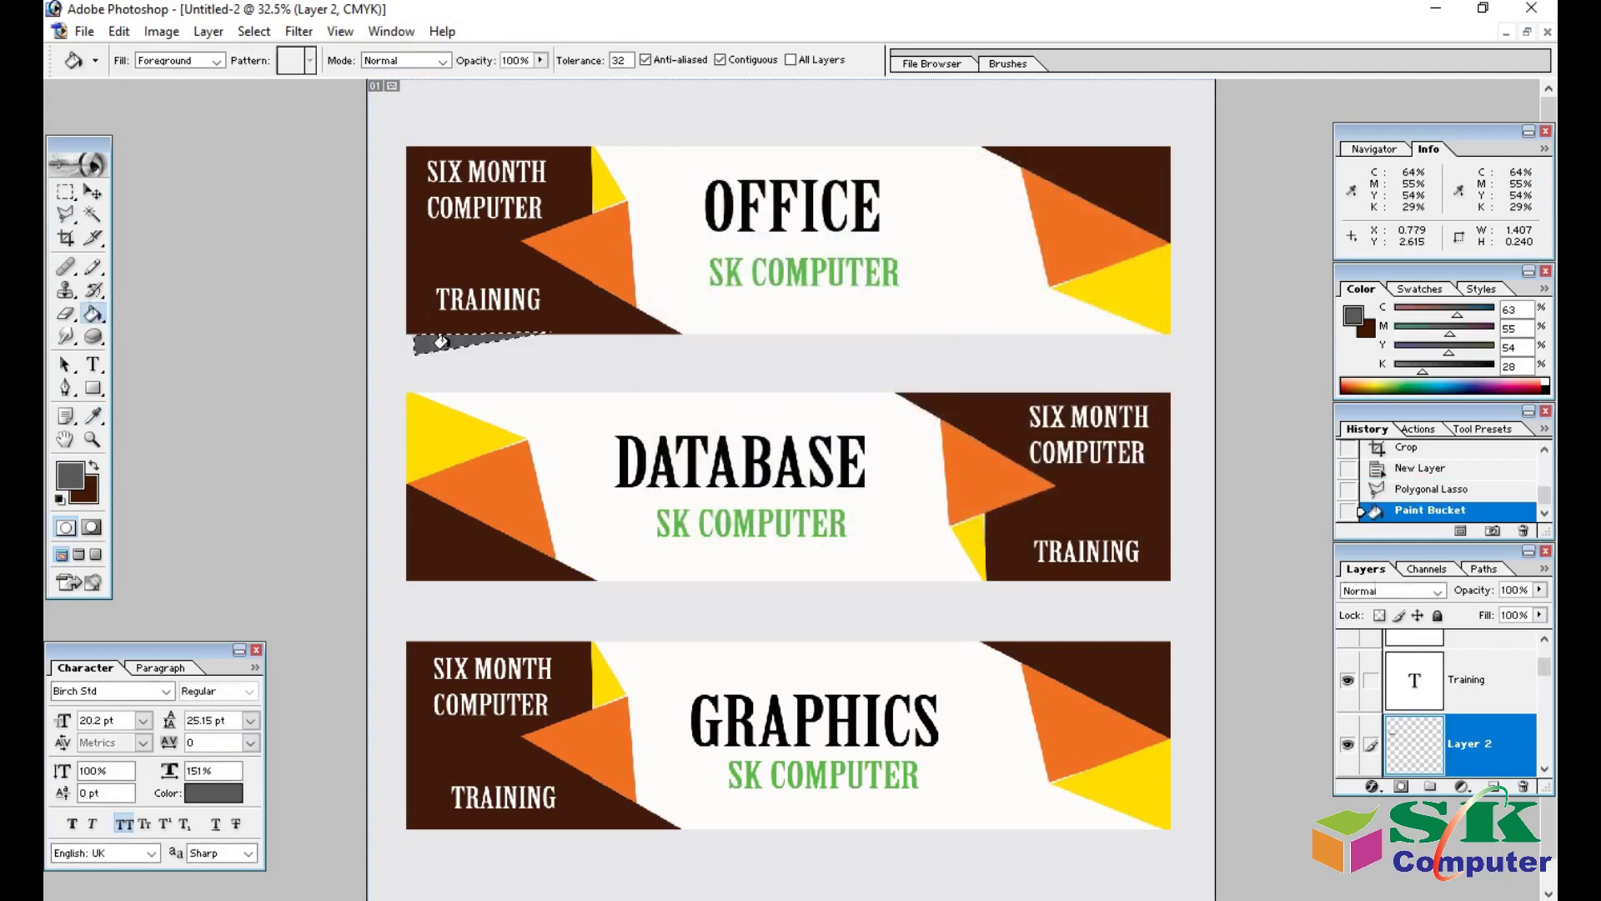
{"action": "key", "text": "ctrl+d"}
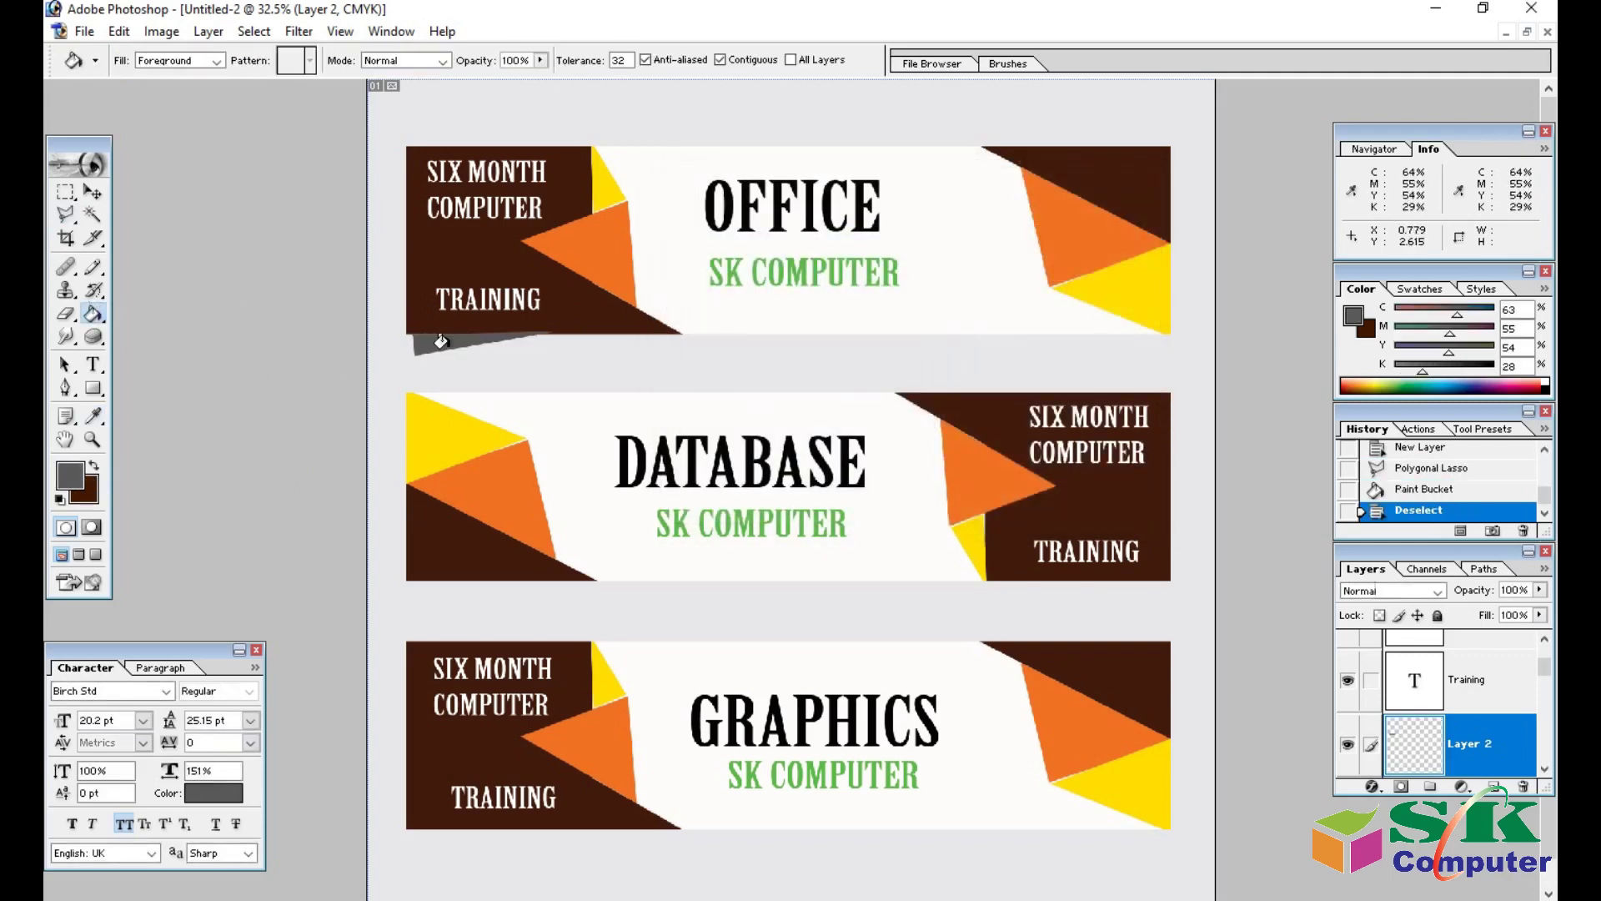
Nudge the grey wedge up-right and send its layer behind the banner.
{"action": "left_click", "coordinate": [92, 192]}
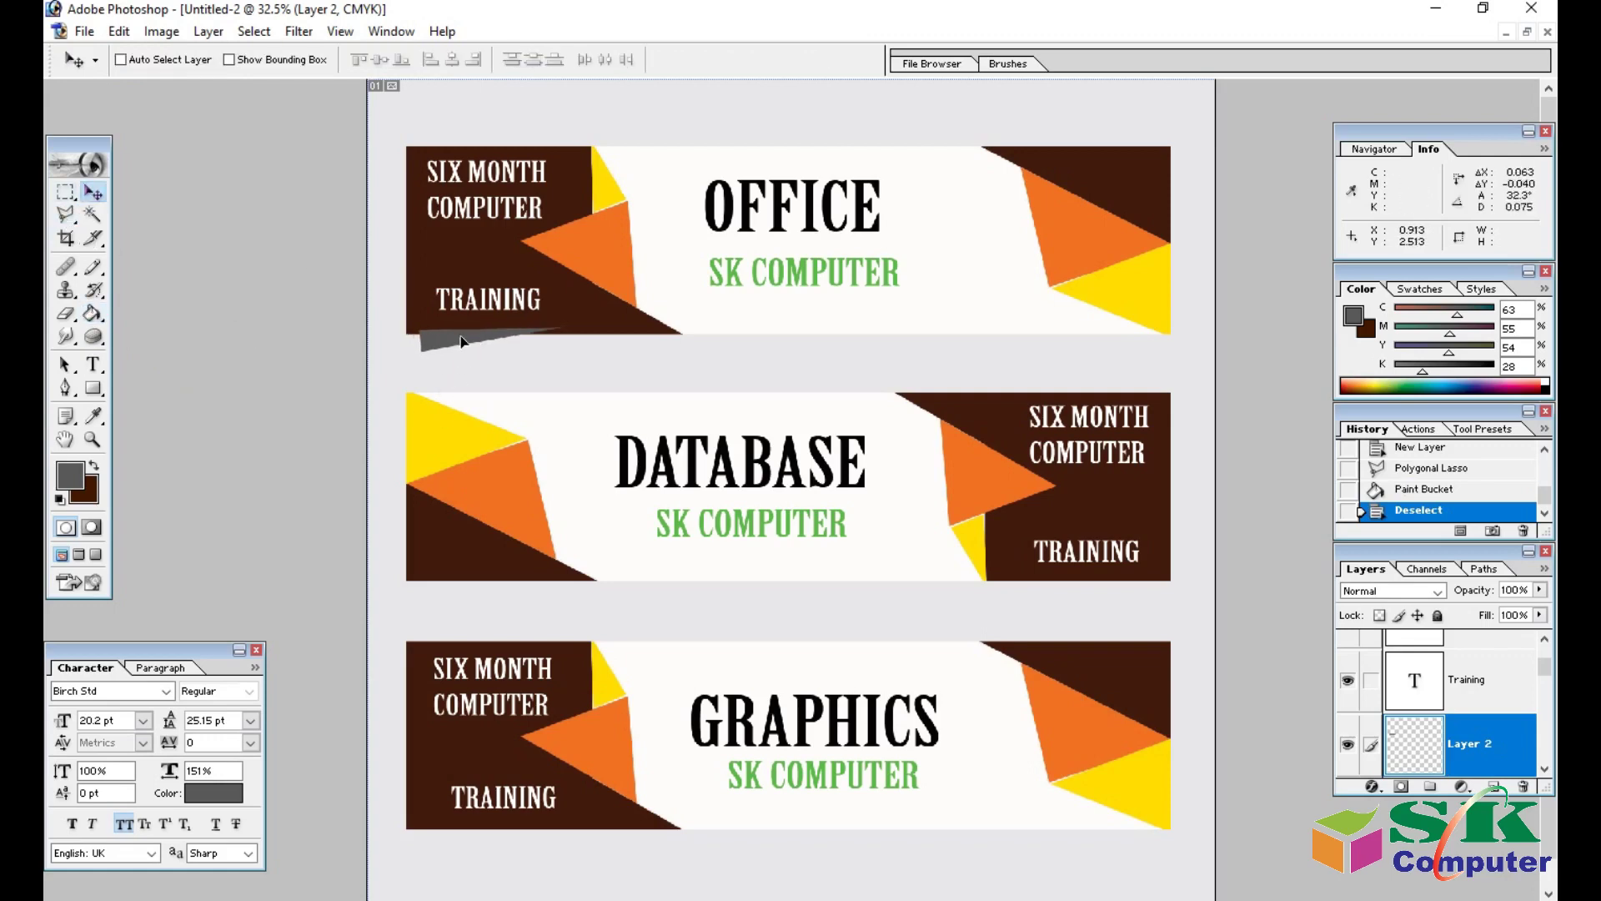
{"action": "left_click_drag", "start_coordinate": [463, 344], "coordinate": [469, 338]}
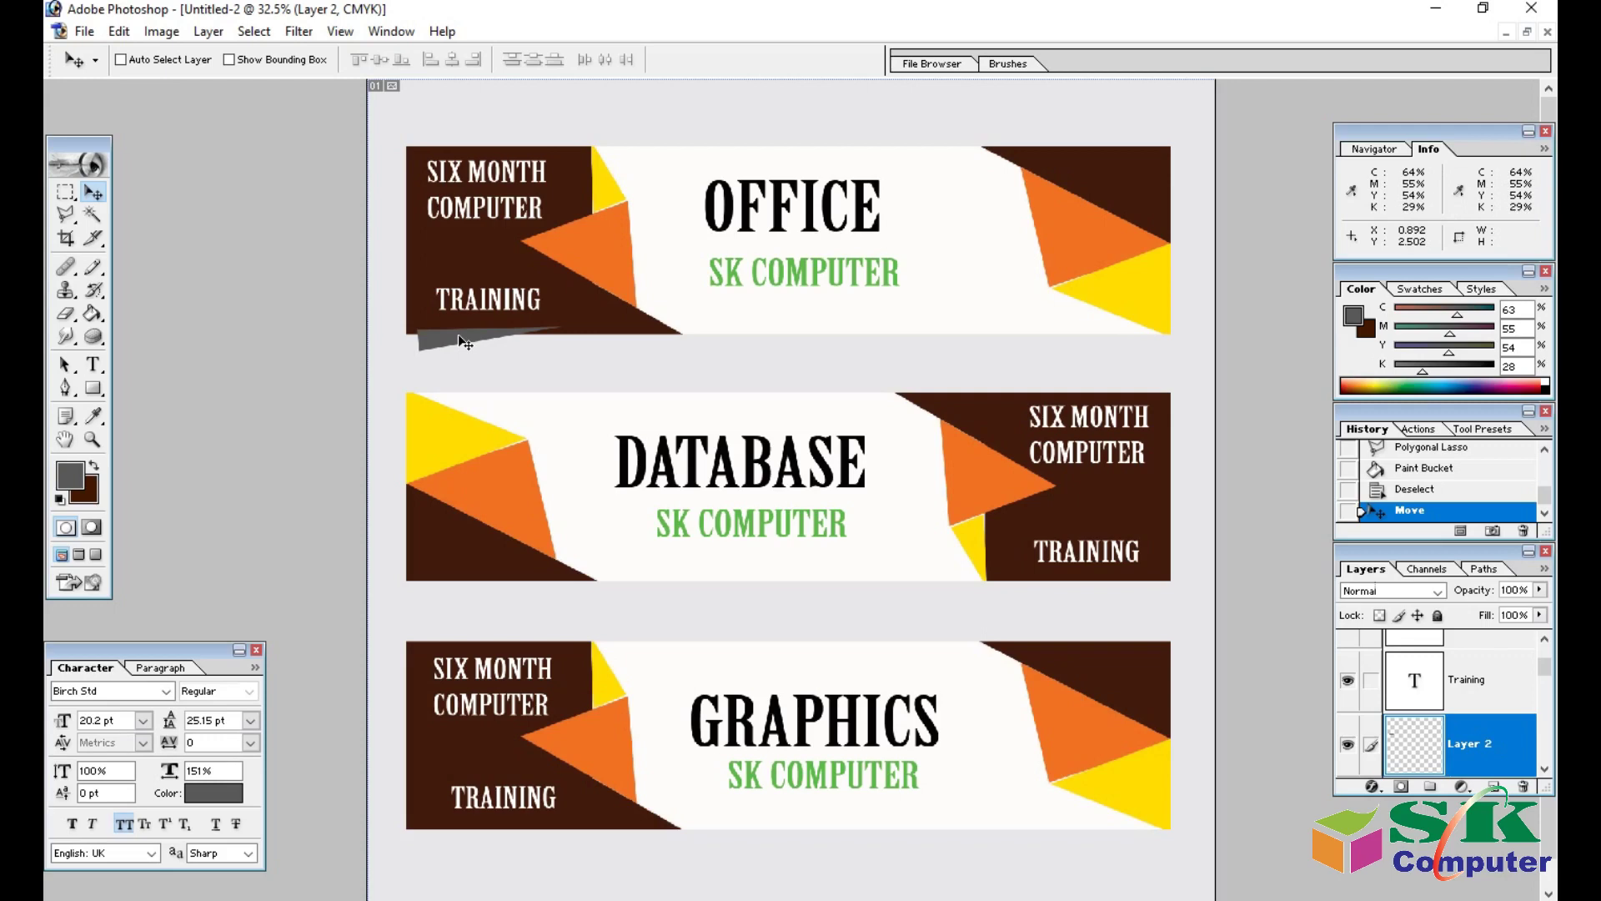
{"action": "key", "text": "ctrl+bracketleft"}
{"action": "key", "text": "ctrl+bracketleft"}
{"action": "key", "text": "ctrl+bracketleft"}
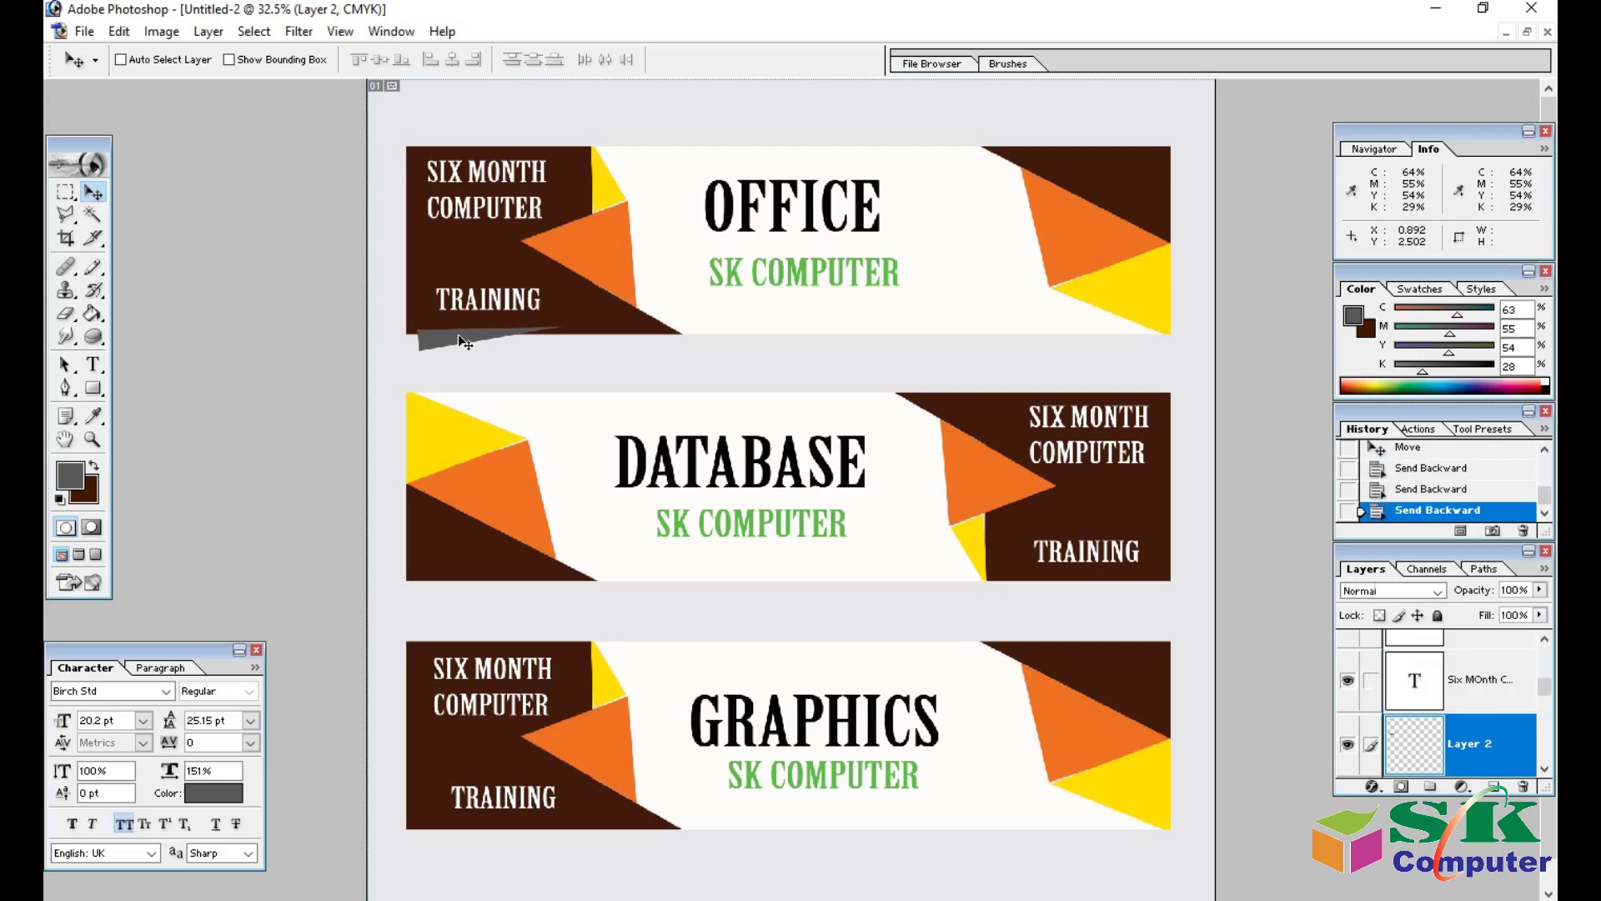
{"action": "key", "text": "ctrl+bracketleft"}
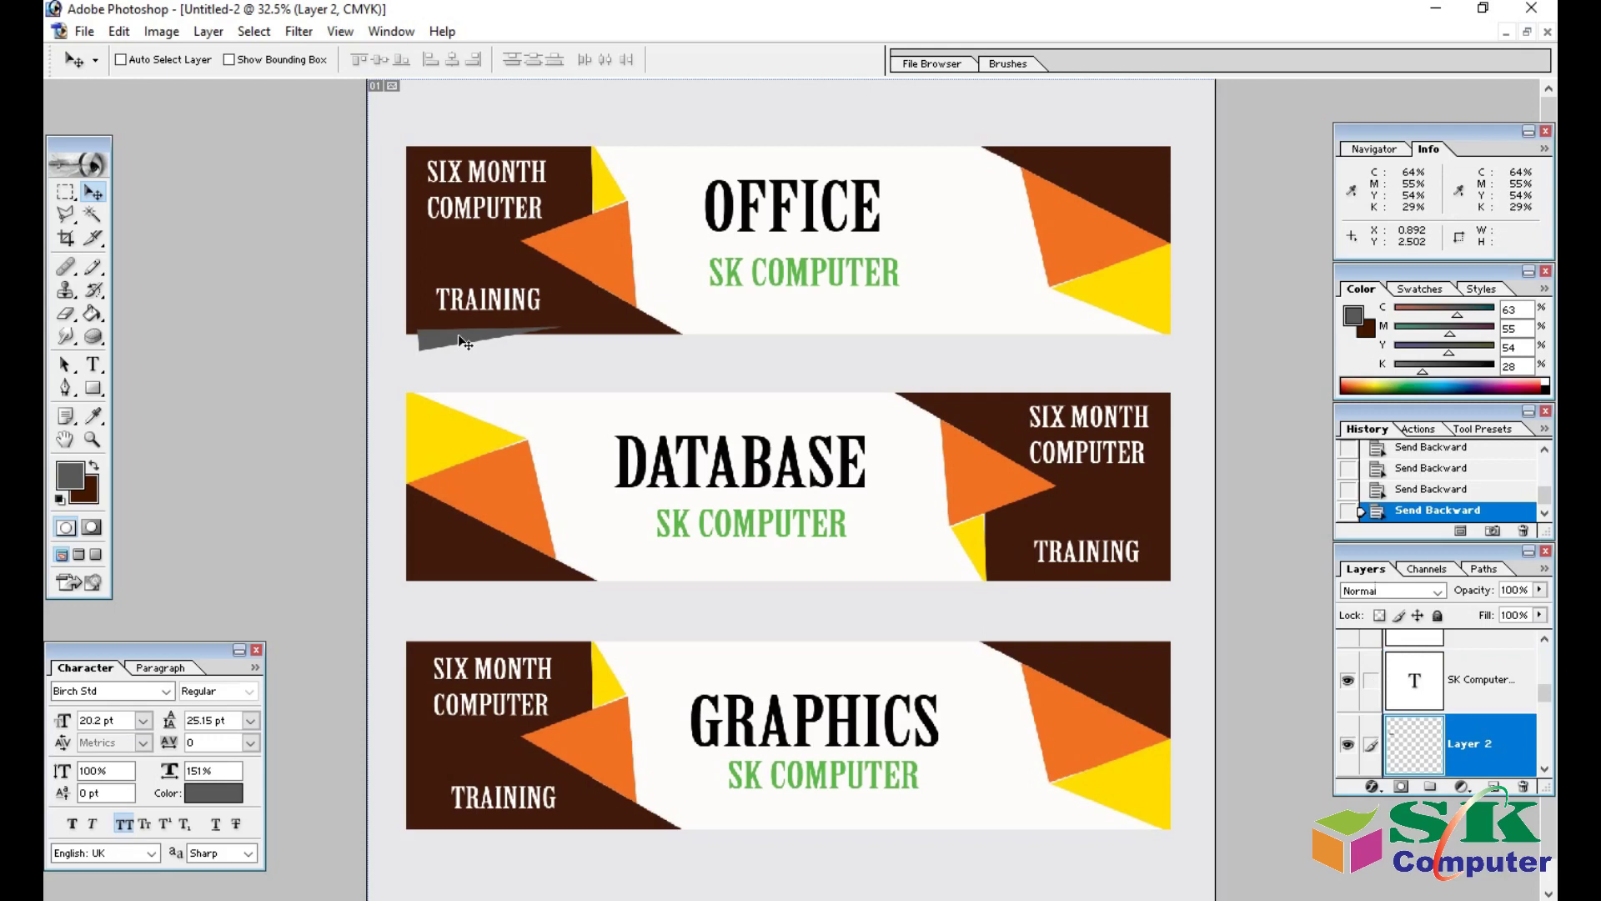
{"action": "key", "text": "ctrl+shift+bracketleft"}
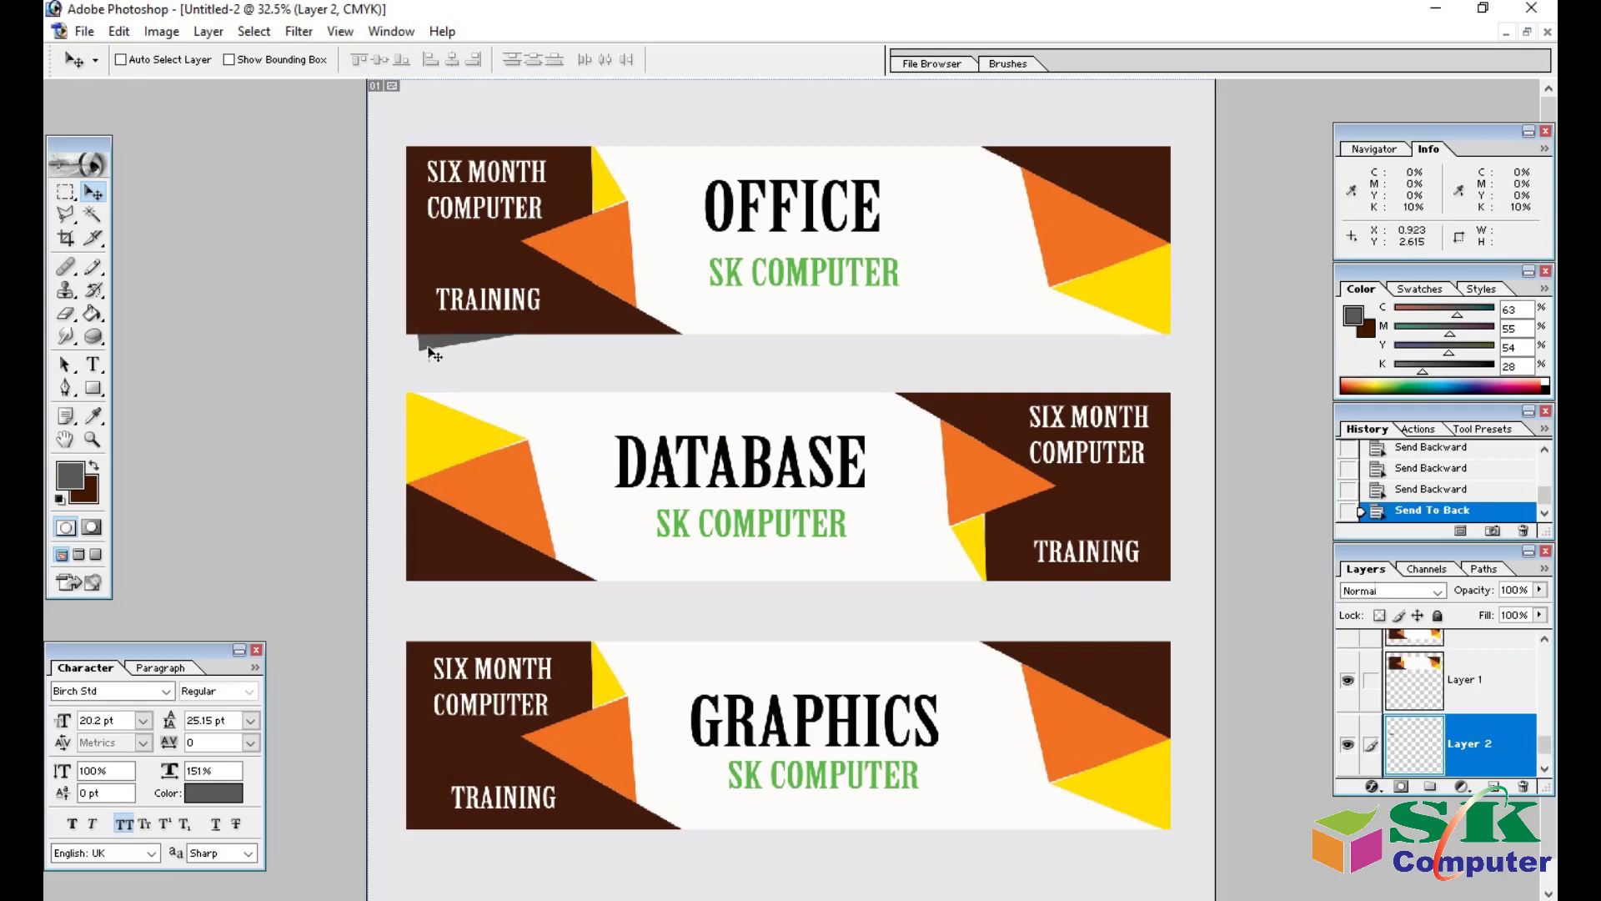
Apply a 12.6 px Gaussian Blur to the grey wedge and shift it right and down.
{"action": "left_click", "coordinate": [302, 31]}
{"action": "mouse_move", "coordinate": [376, 185]}
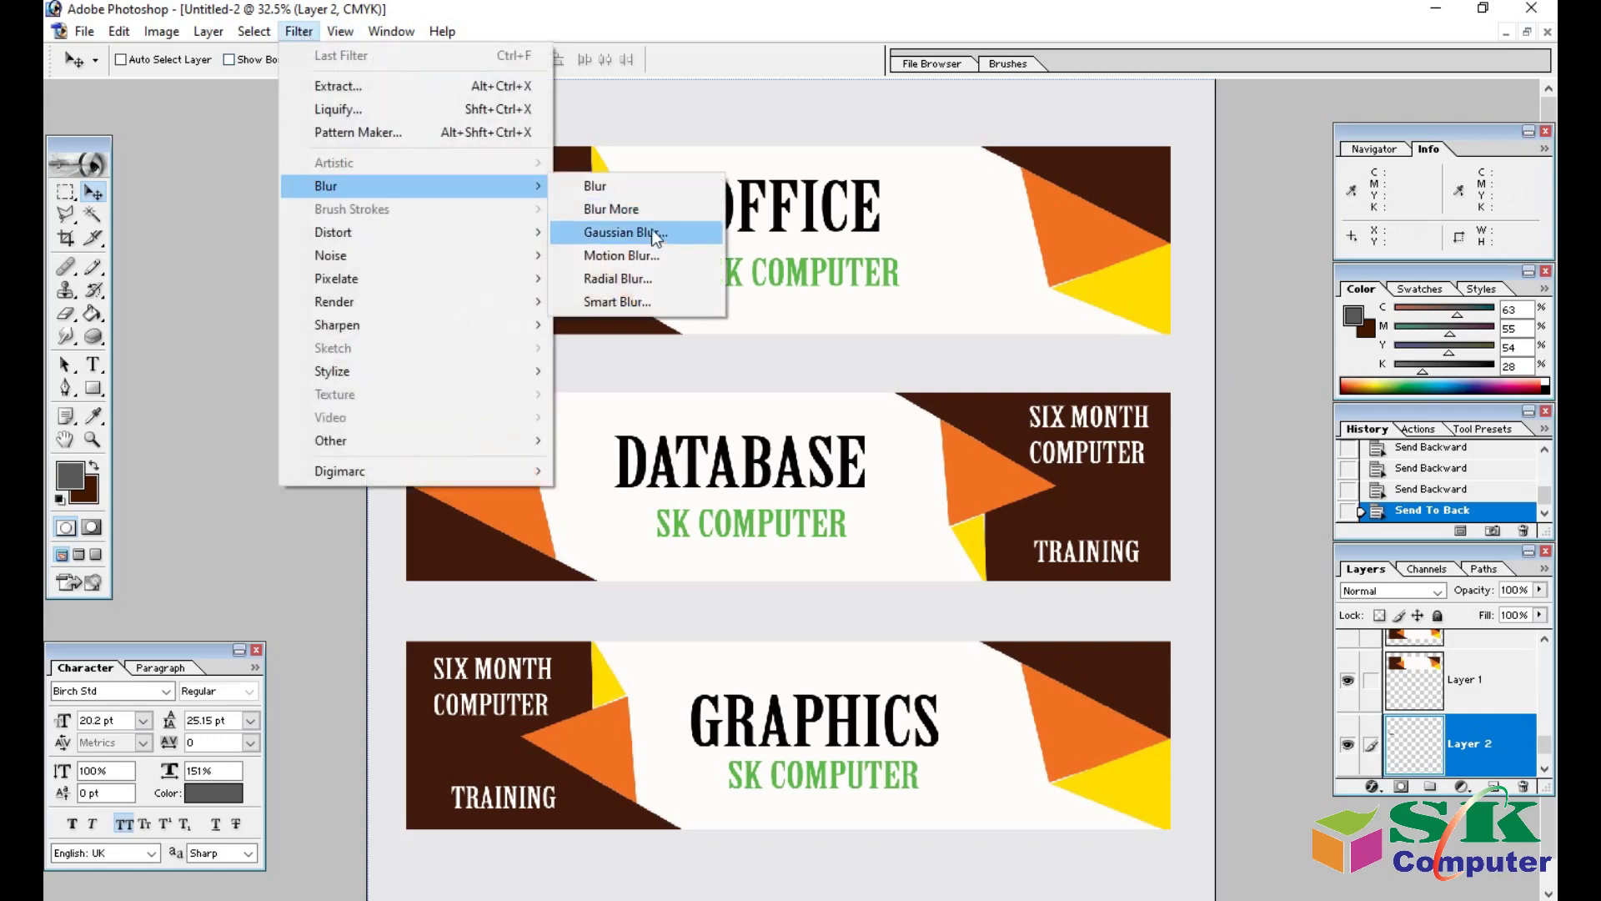
{"action": "left_click", "coordinate": [626, 231]}
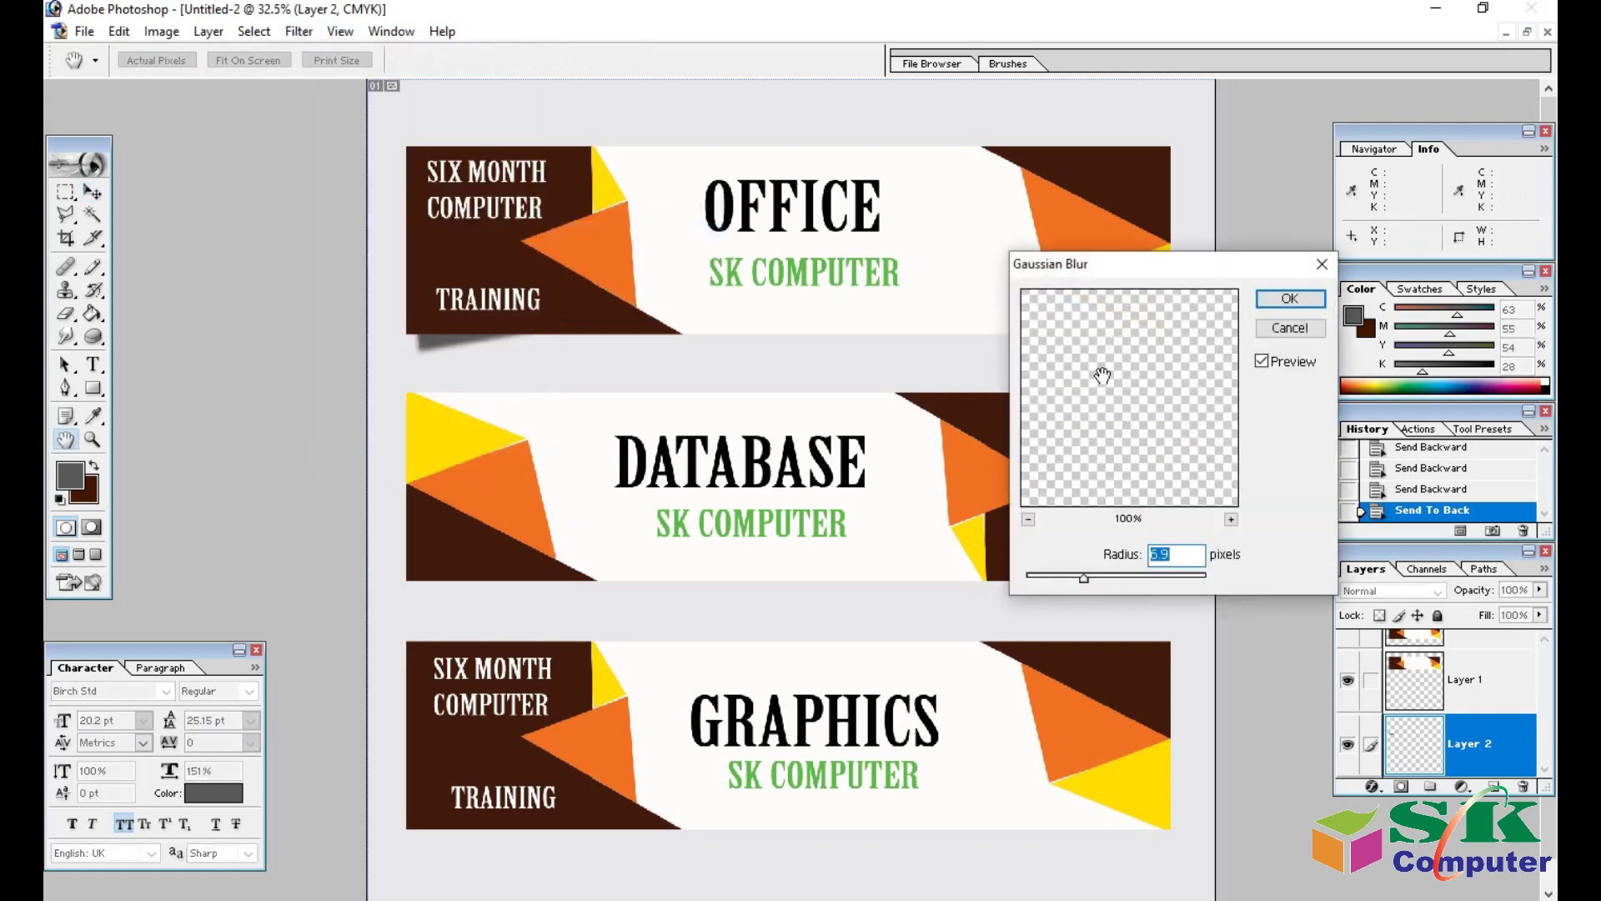
{"action": "left_click_drag", "start_coordinate": [1082, 577], "coordinate": [1102, 577]}
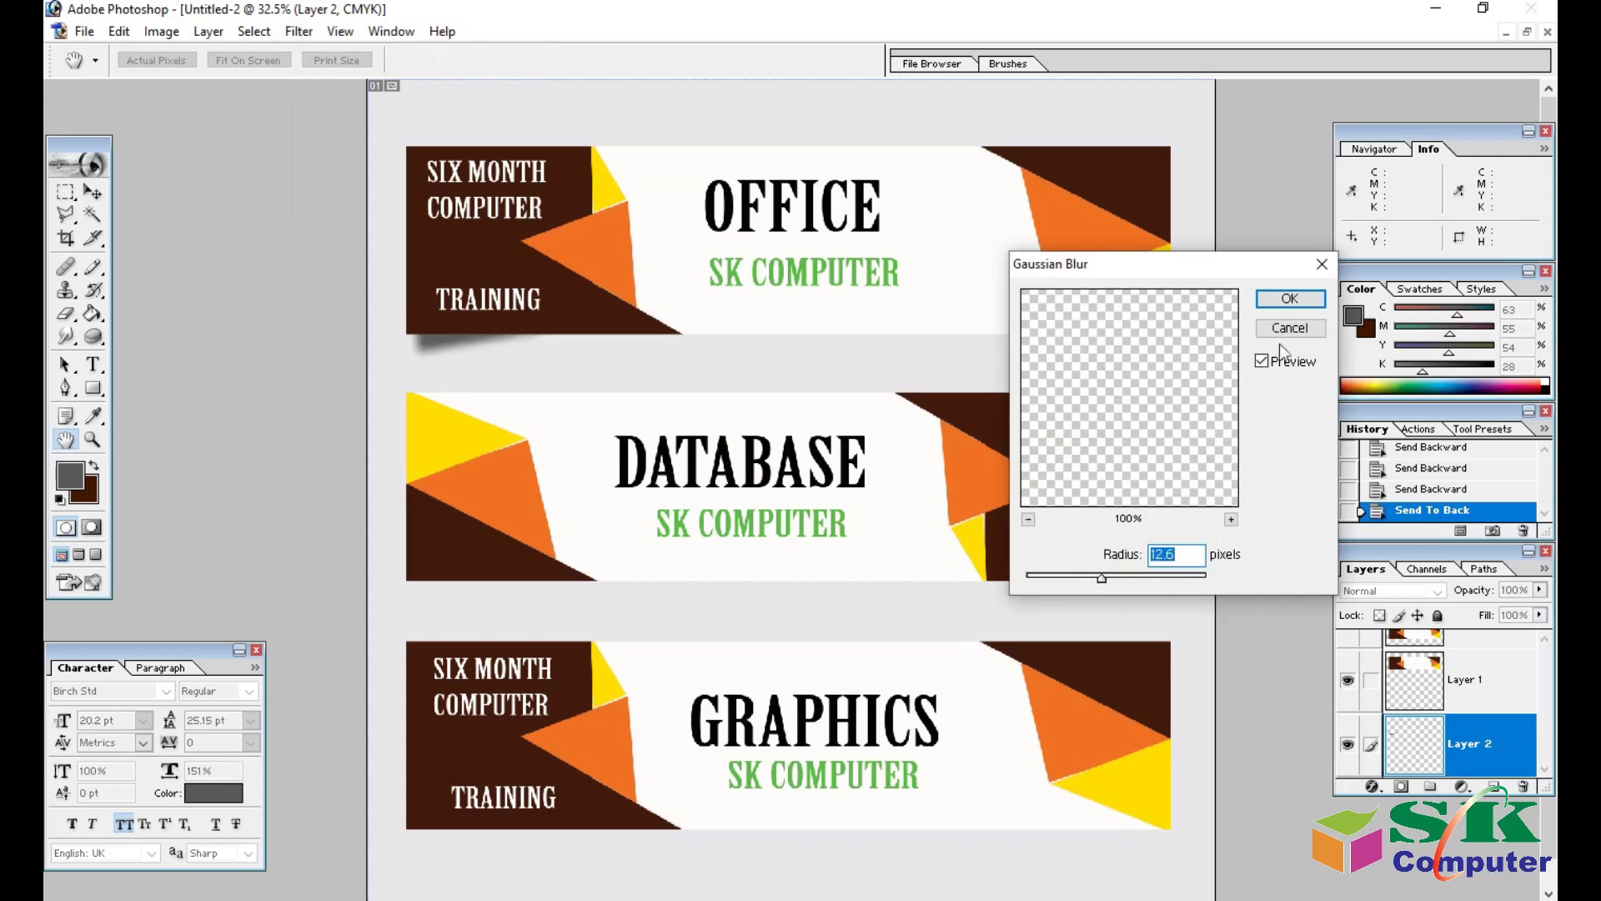
{"action": "left_click", "coordinate": [1290, 298]}
{"action": "key", "text": "v"}
{"action": "left_click_drag", "start_coordinate": [468, 354], "coordinate": [481, 357]}
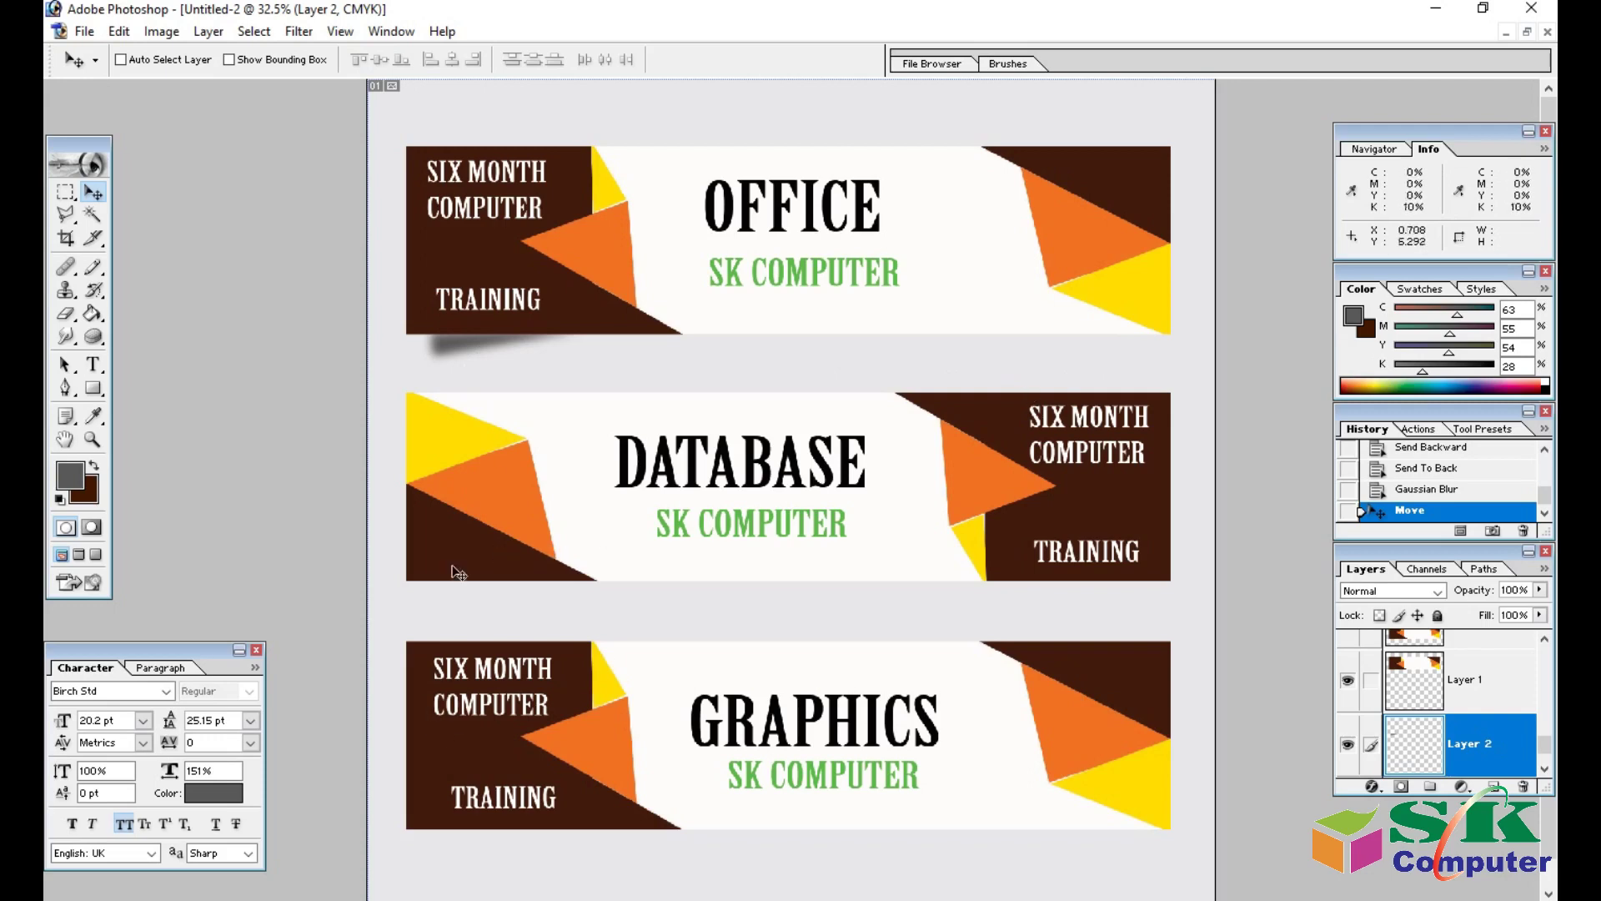
Copy the blurred shadow under the DATABASE and GRAPHICS banners, flipping the GRAPHICS copy horizontally.
{"action": "left_click_drag", "start_coordinate": [481, 345], "coordinate": [489, 837]}
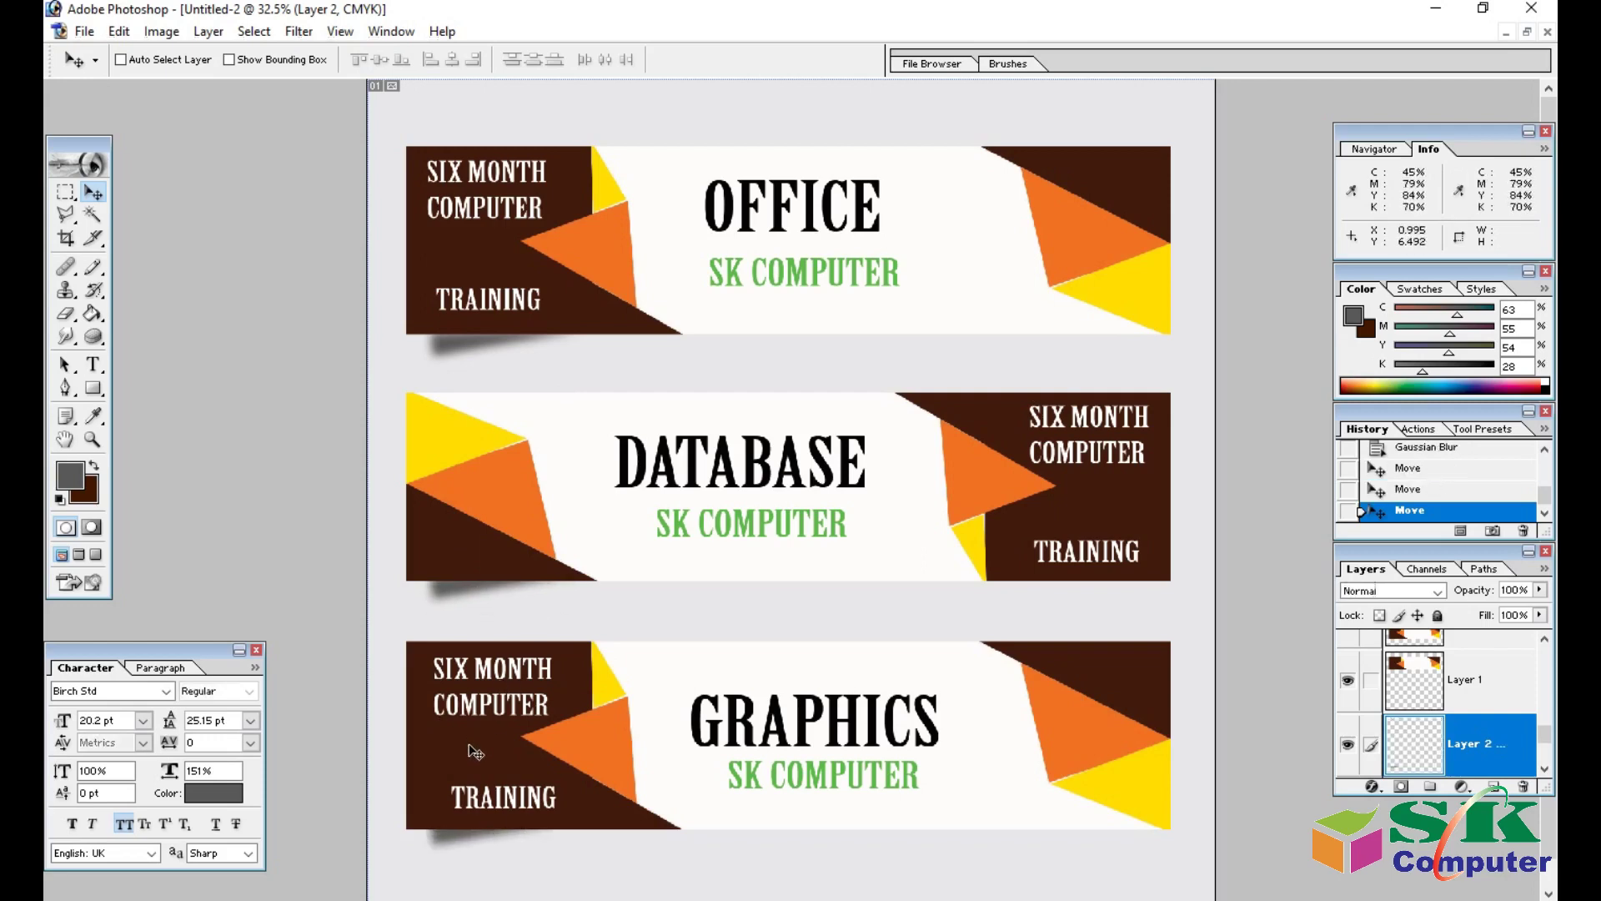
{"action": "left_click_drag", "start_coordinate": [480, 831], "coordinate": [1052, 840]}
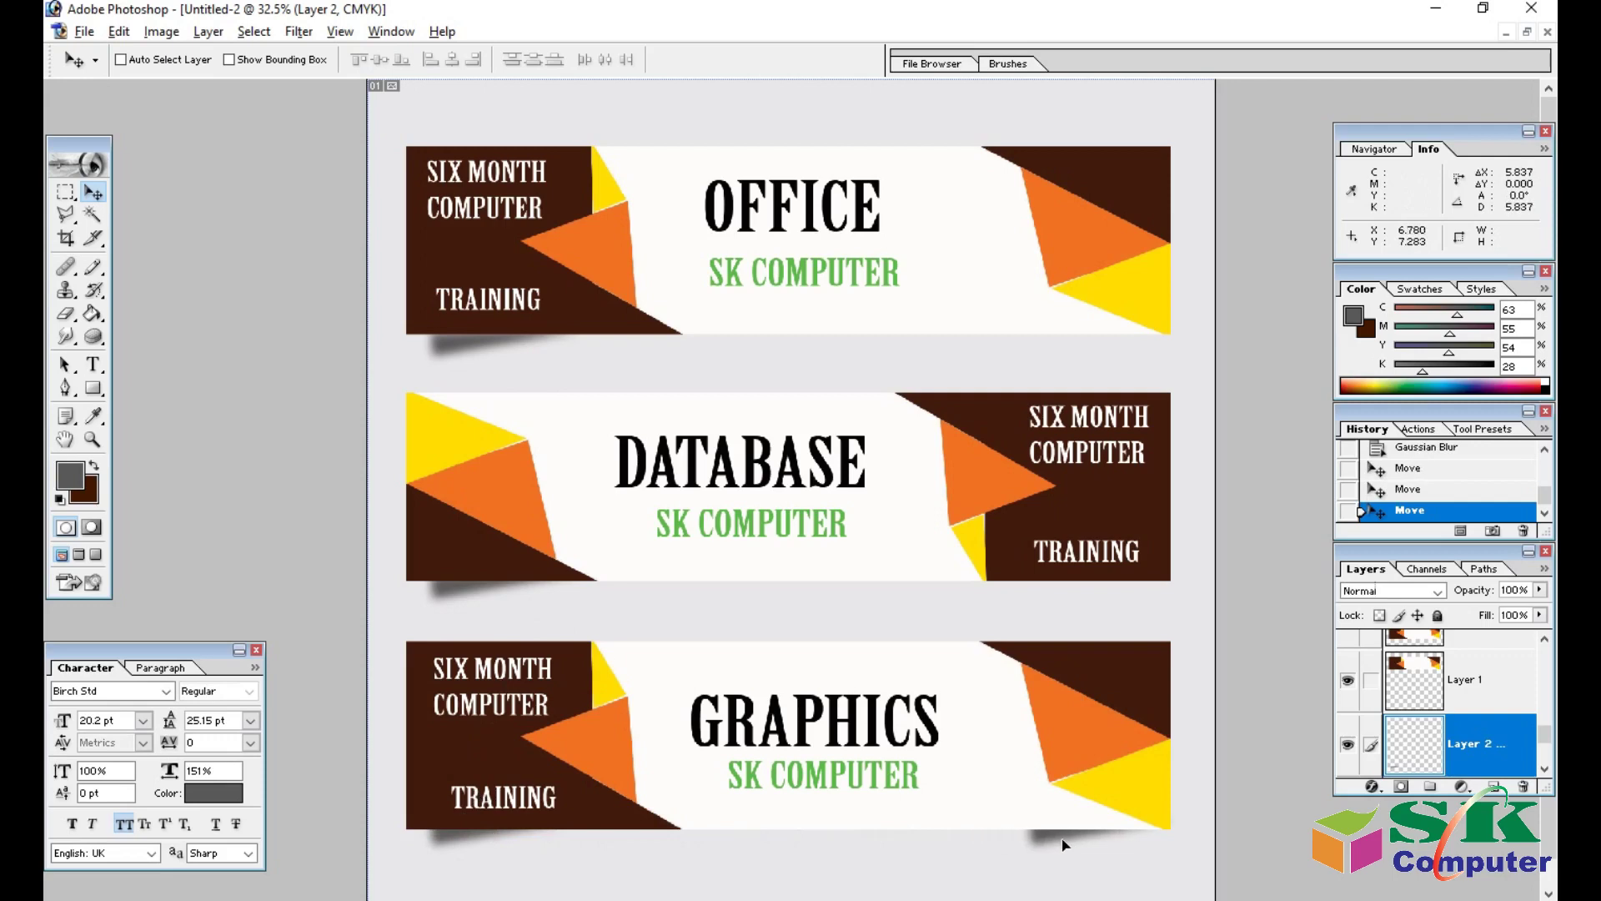
{"action": "key", "text": "ctrl+t"}
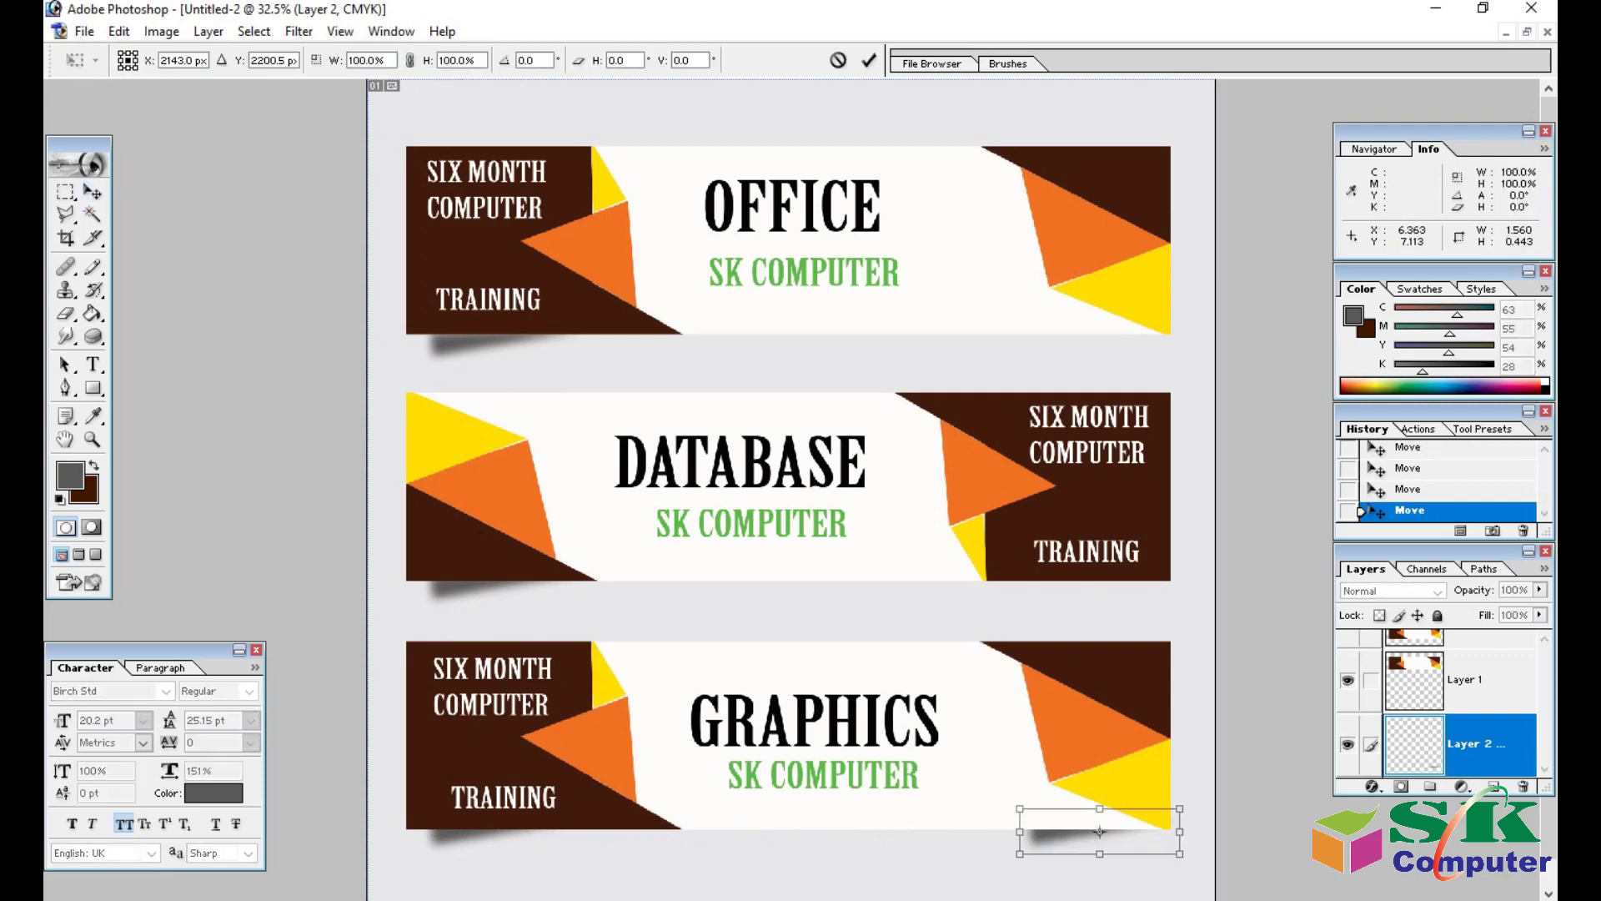
{"action": "mouse_move", "coordinate": [1194, 840]}
{"action": "left_mouse_down"}
{"action": "mouse_move", "coordinate": [854, 848]}
{"action": "mouse_move", "coordinate": [1107, 850]}
{"action": "mouse_move", "coordinate": [1102, 343]}
{"action": "left_mouse_up"}
{"action": "key", "text": "Return"}
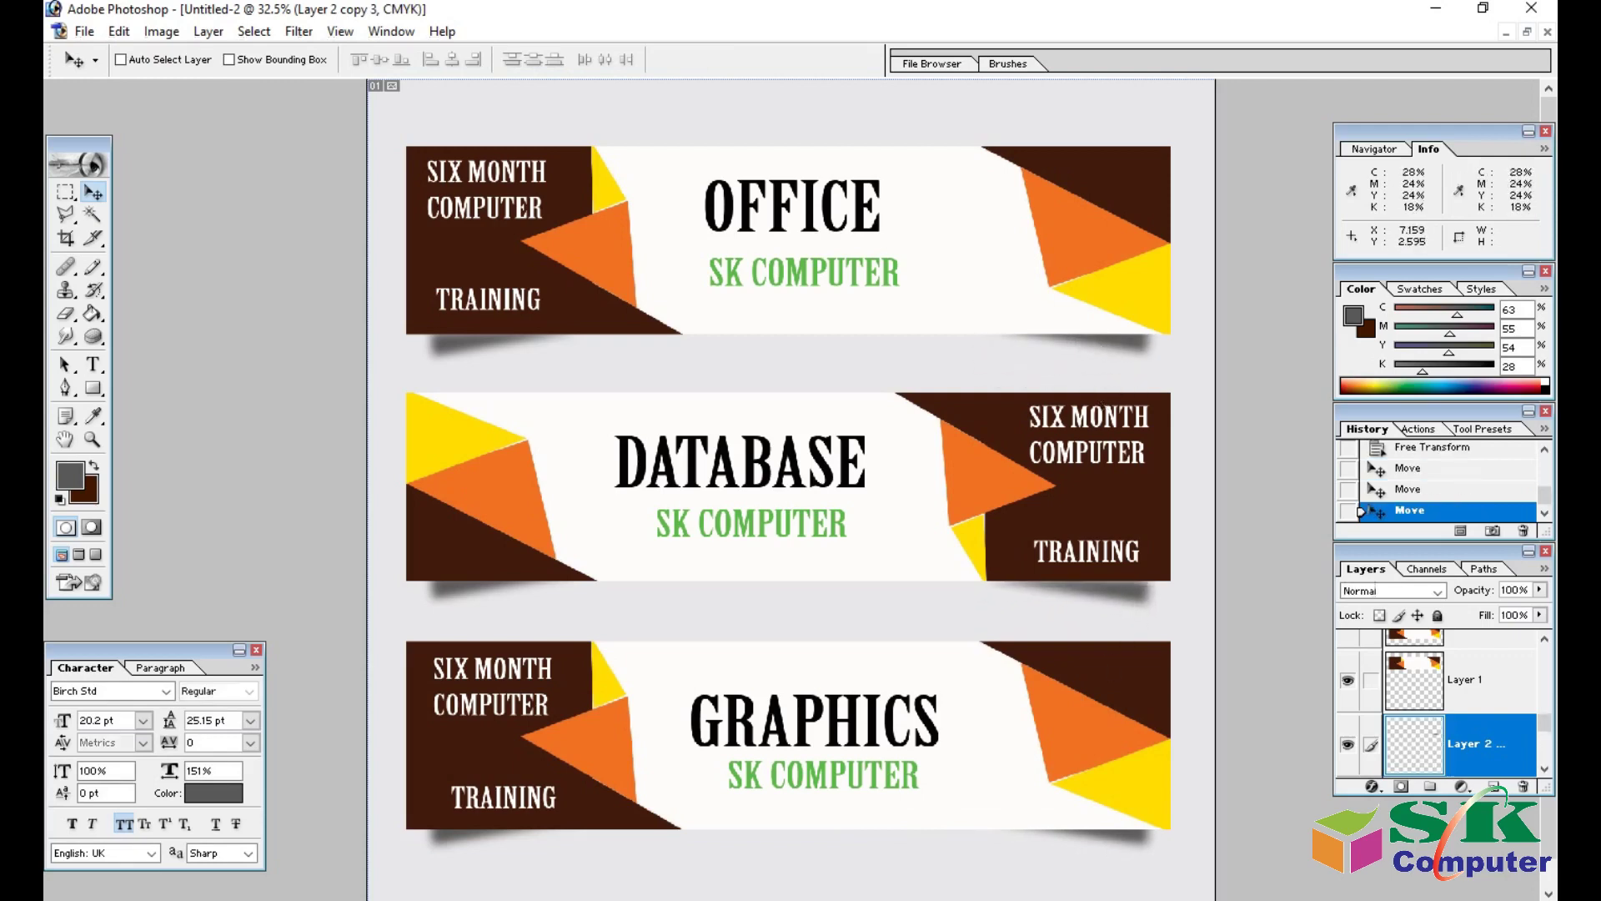
Zoom out to fit the whole page with all three shadowed banners.
{"action": "key", "text": "ctrl+minus"}
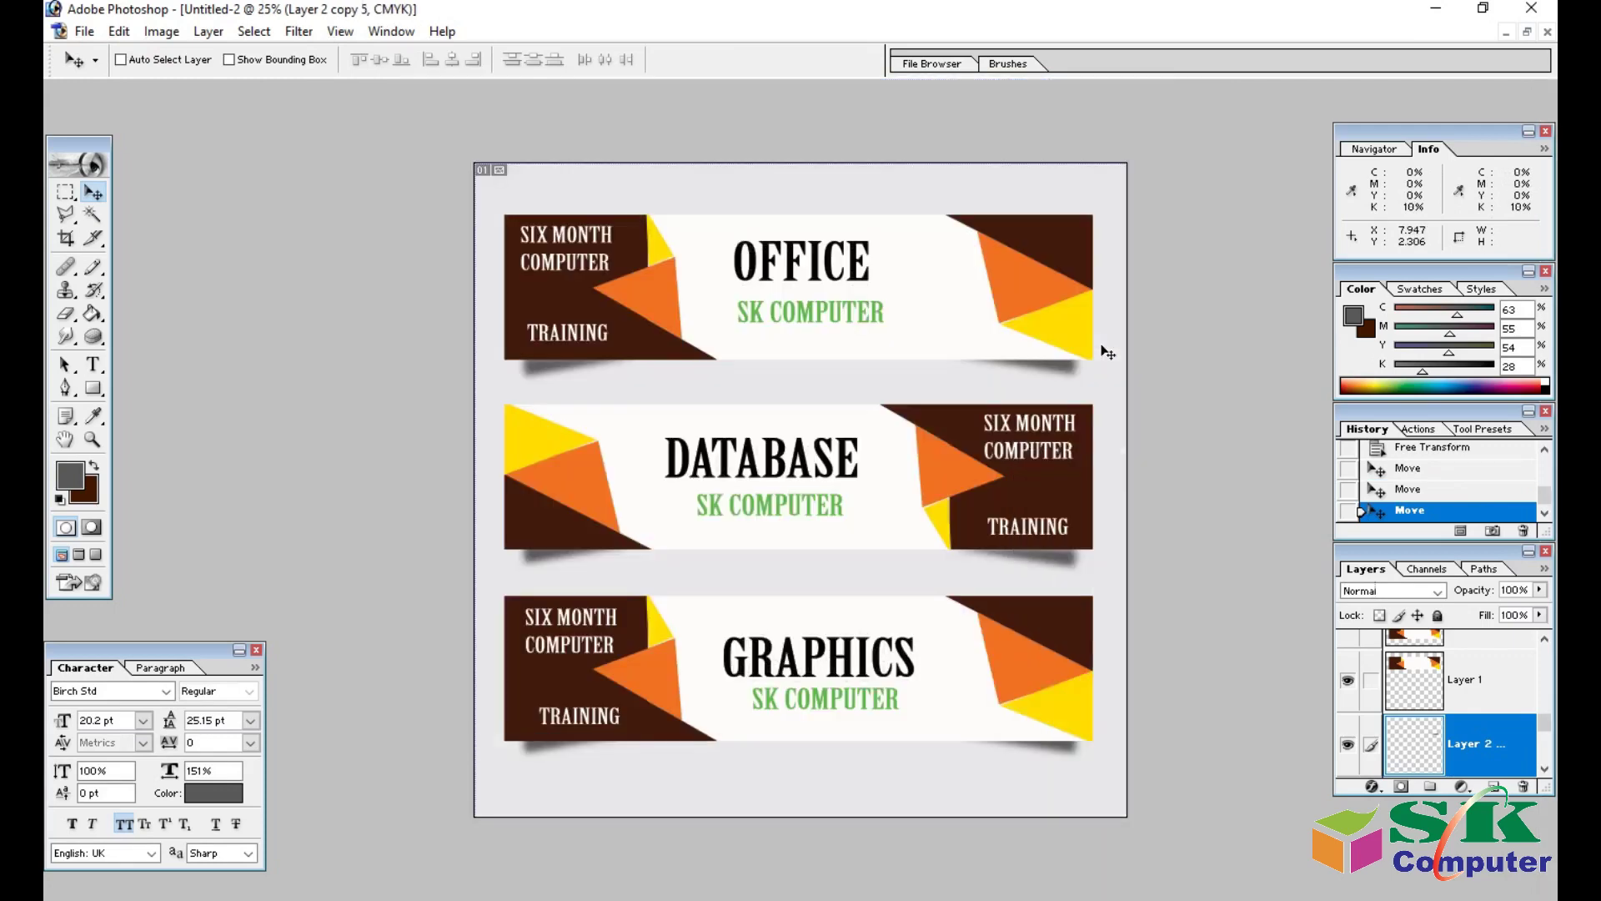
{"action": "key", "text": "ctrl+minus"}
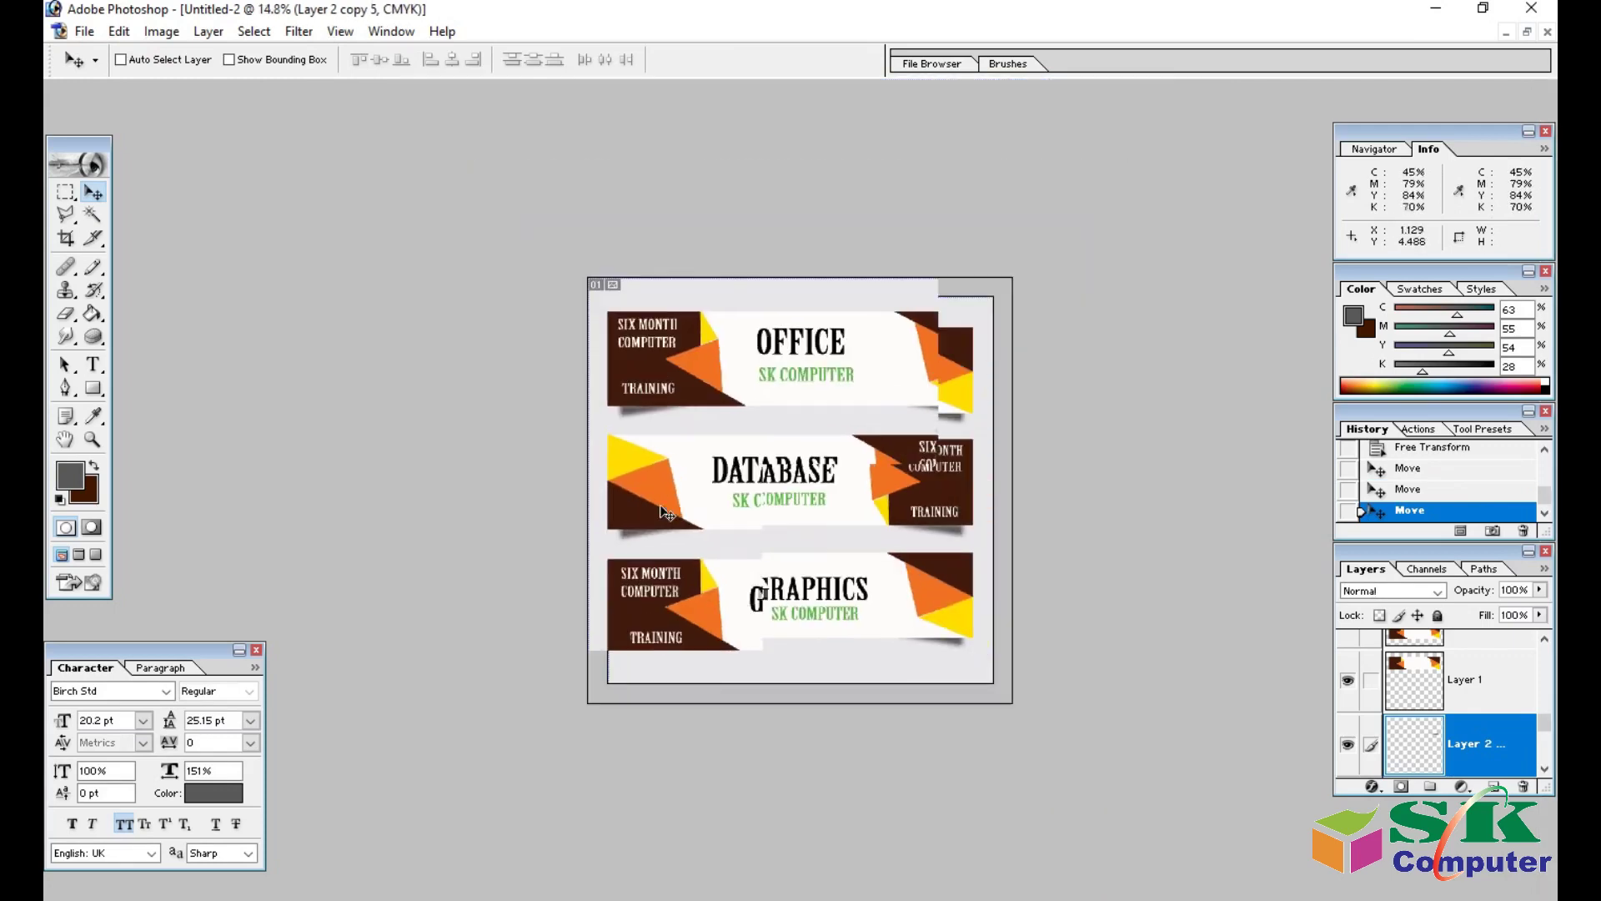
{"action": "key", "text": "ctrl+0"}
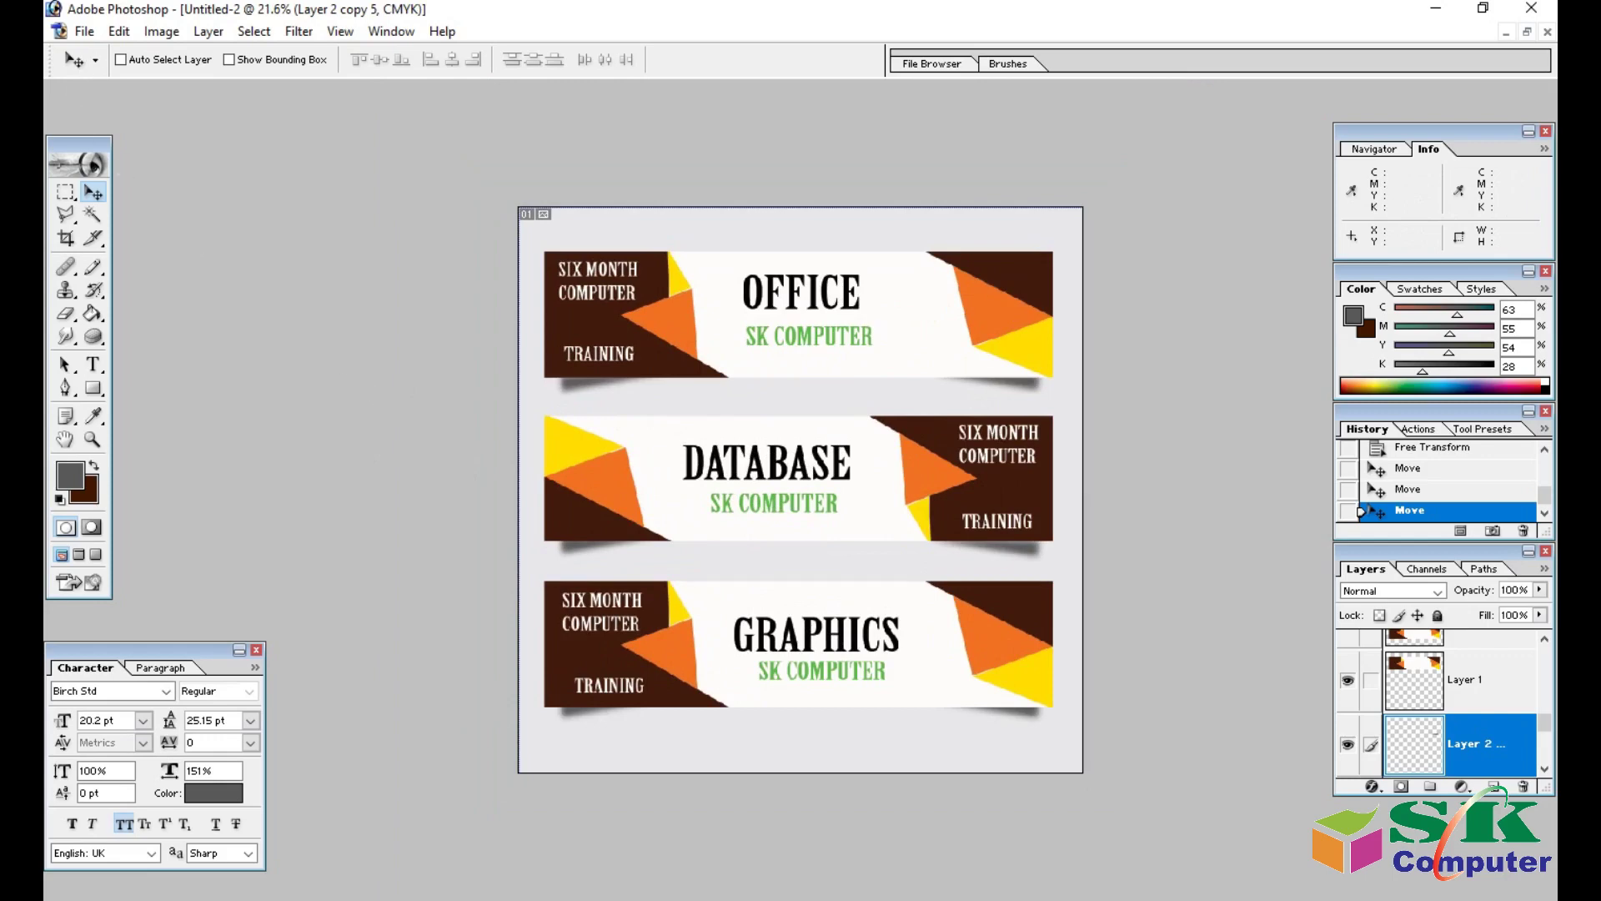
{"action": "left_click", "coordinate": [84, 32]}
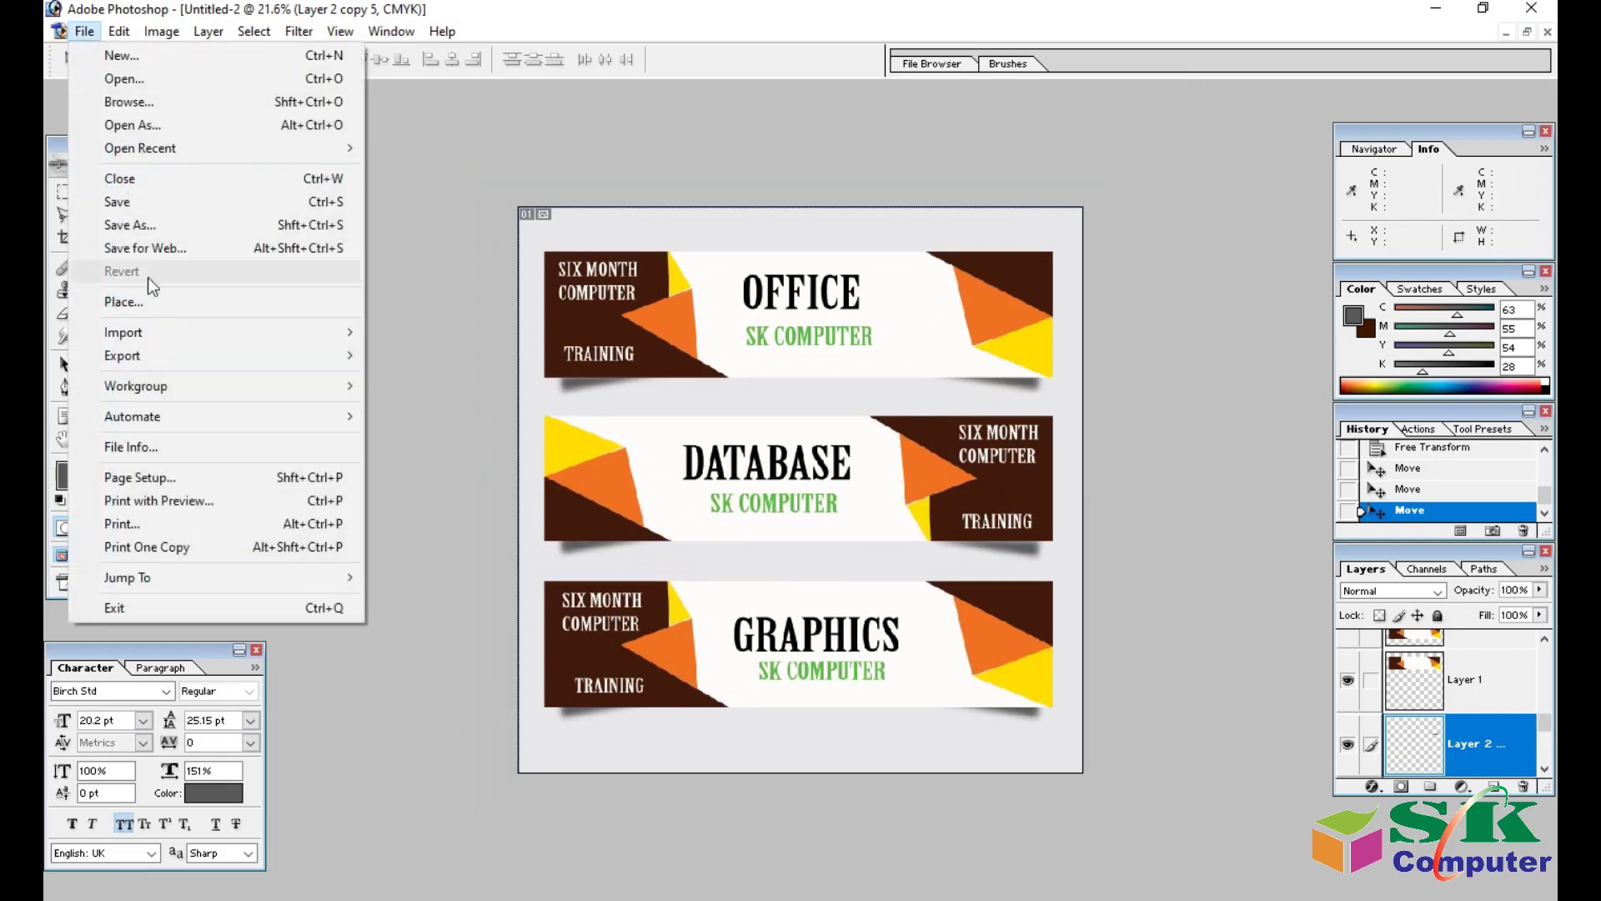
Save the design to the Desktop as JPEG 'Banner Design.jpg' at Medium quality.
{"action": "left_click", "coordinate": [130, 225]}
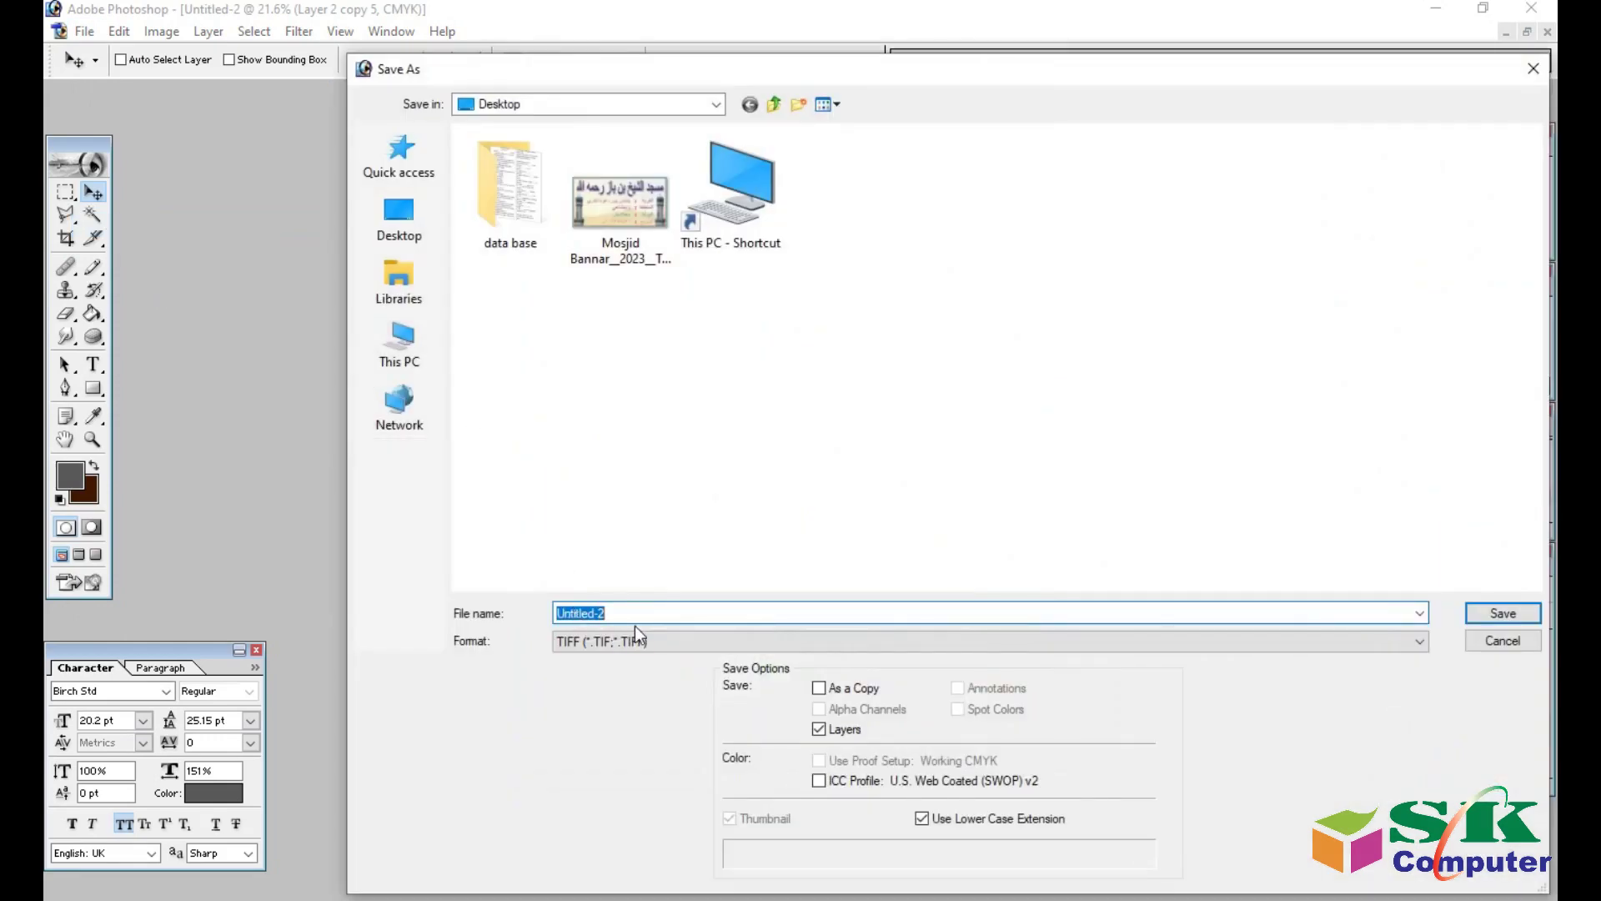
{"action": "type", "text": "Banner"}
{"action": "type", "text": " Design"}
{"action": "left_click", "coordinate": [621, 642]}
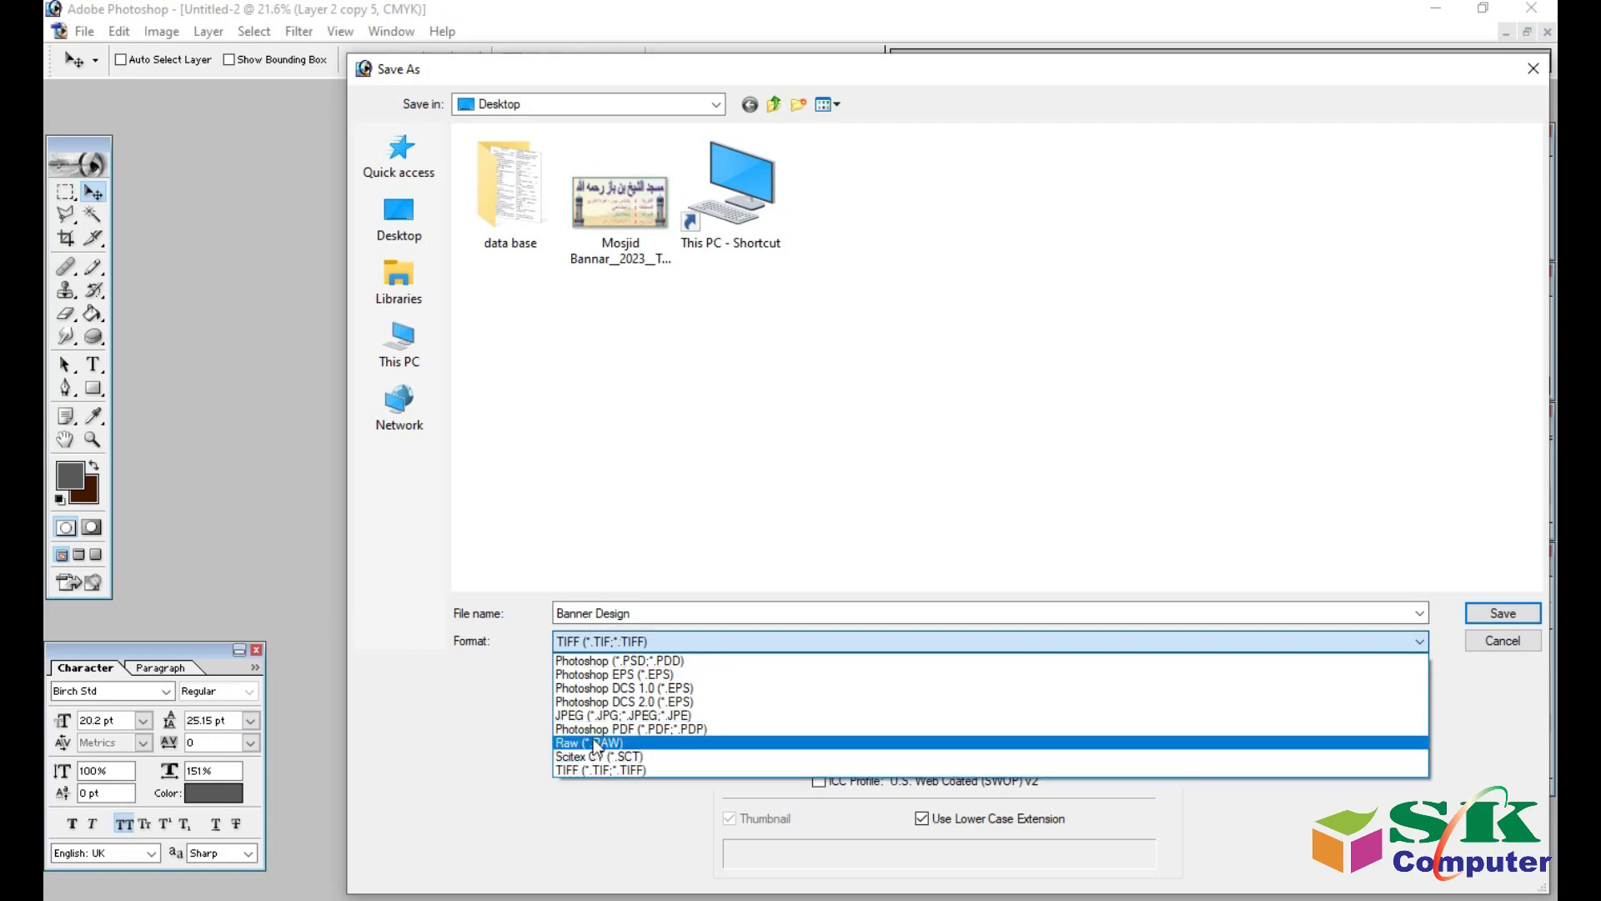
{"action": "left_click", "coordinate": [584, 717]}
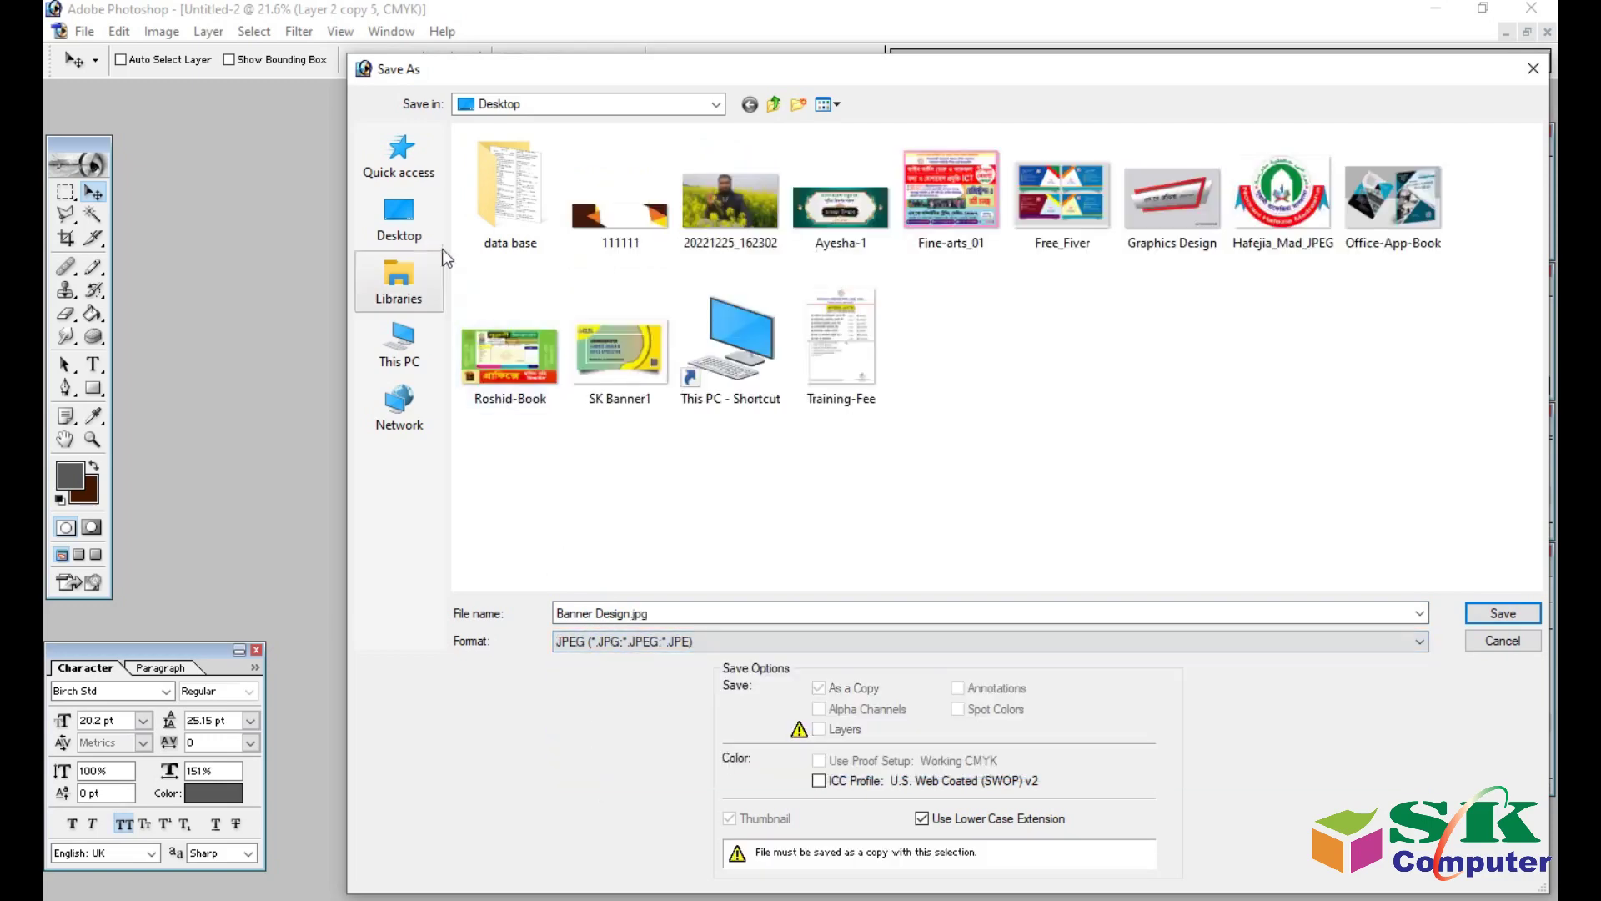
{"action": "left_click", "coordinate": [423, 235]}
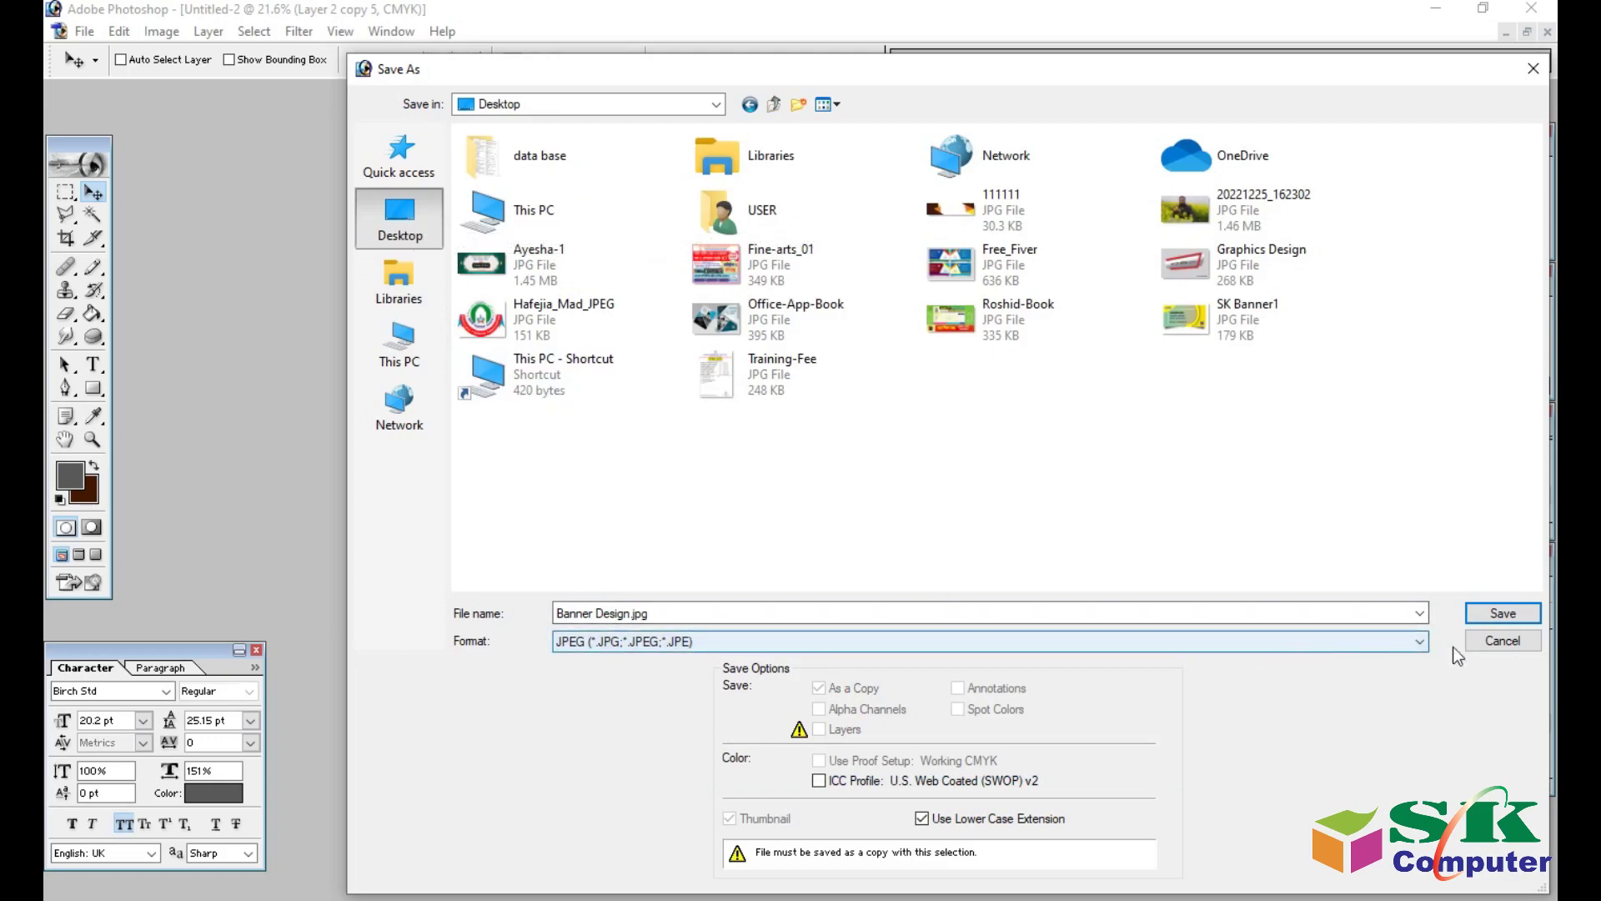
{"action": "left_click", "coordinate": [1486, 615]}
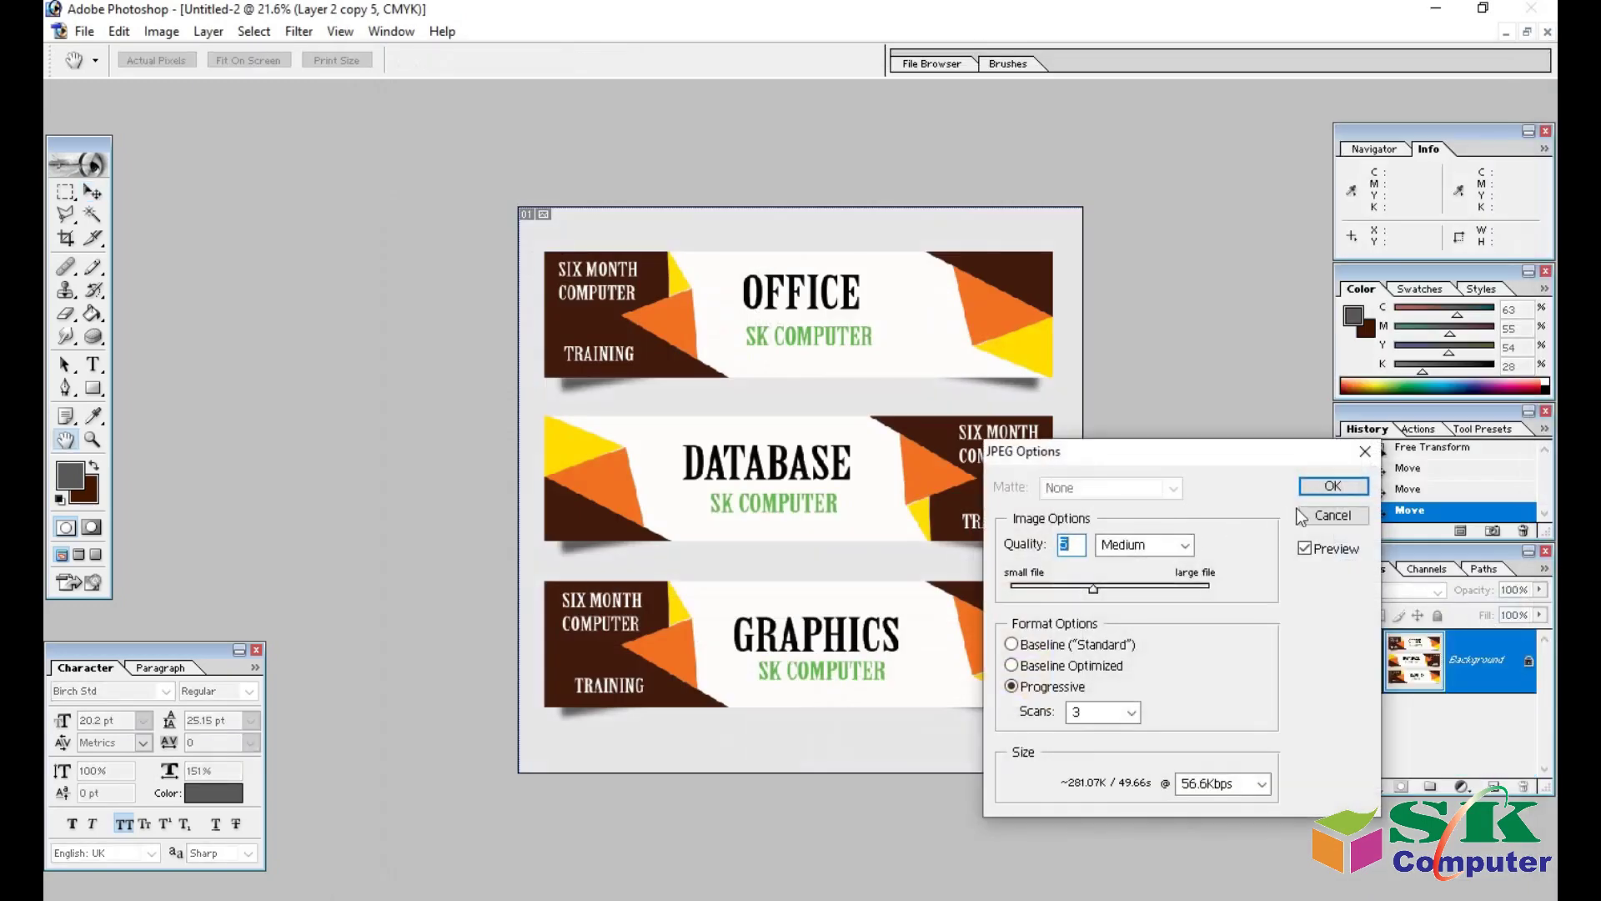
{"action": "left_click", "coordinate": [1330, 486]}
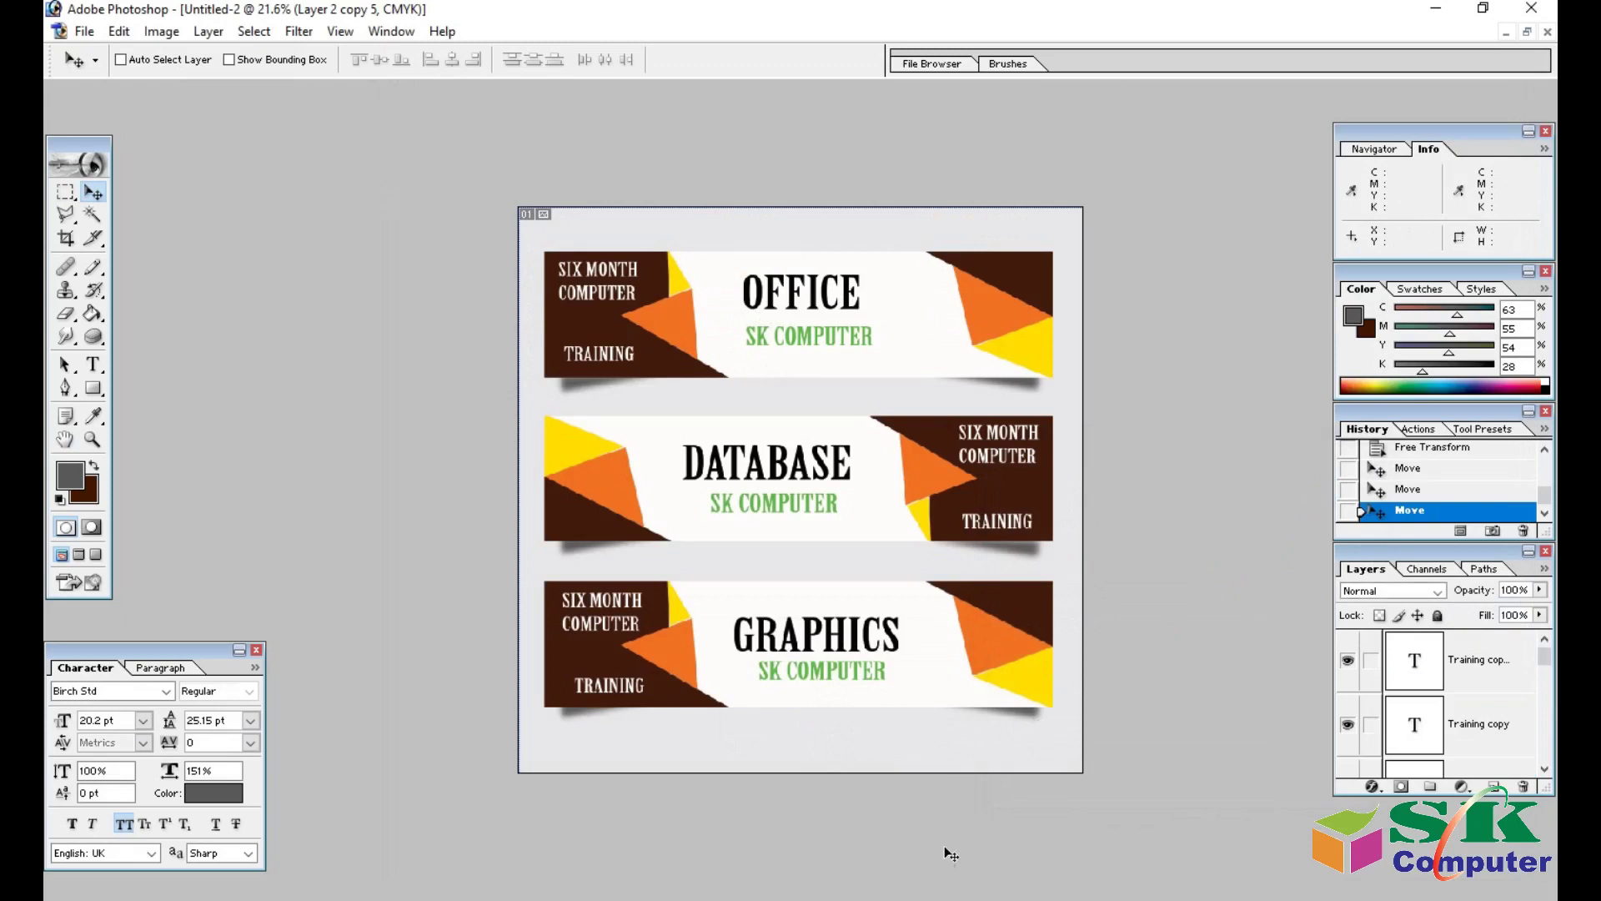